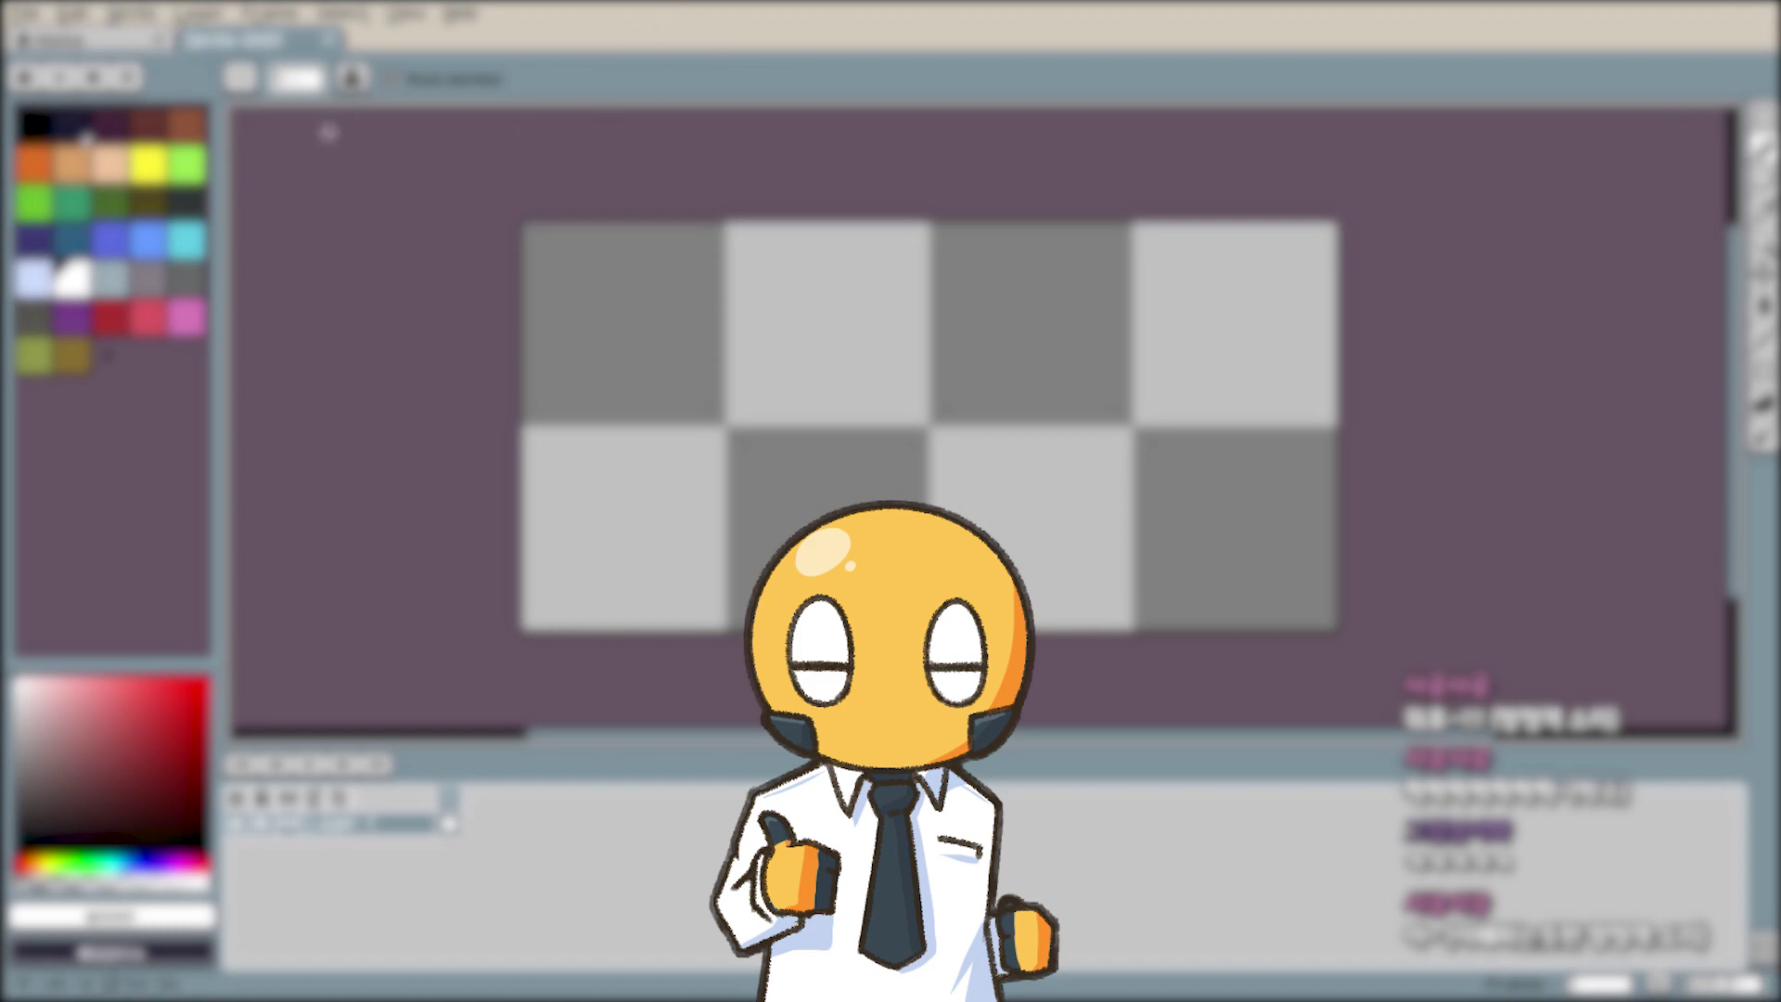
Pick dark navy #222034 from the palette as the drawing colour.
left_click(71, 125)
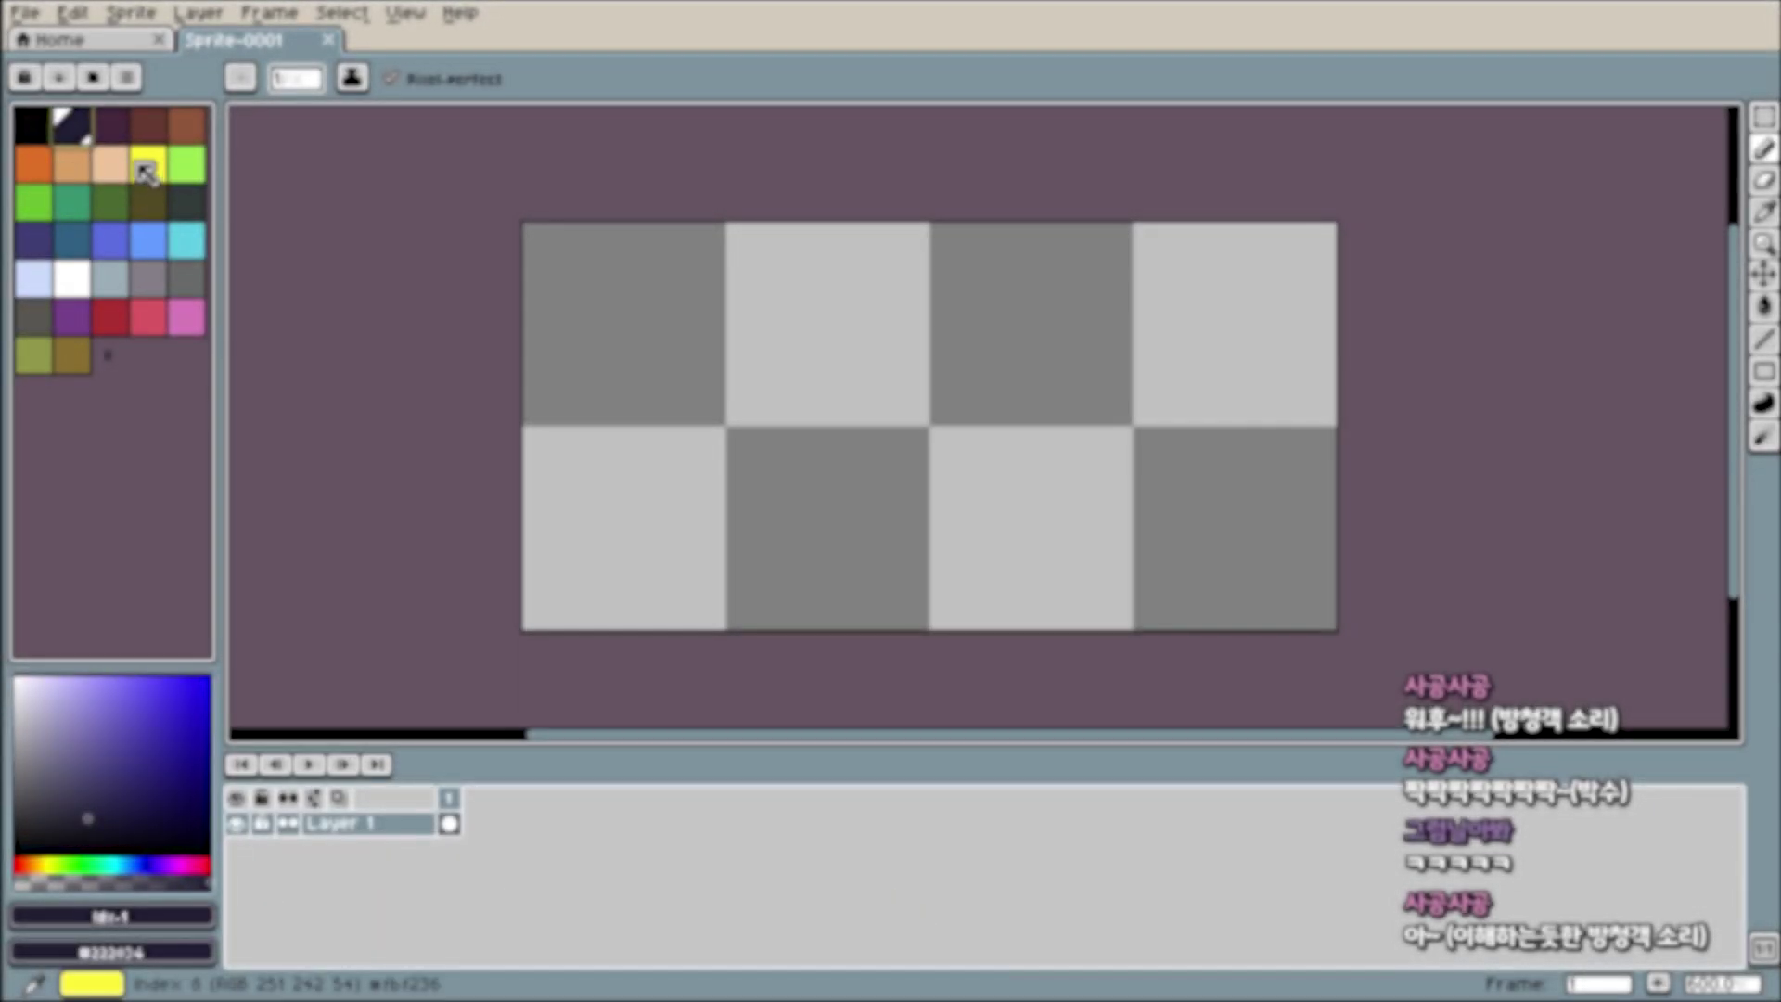
With navy #222034, draw a square outline on the left side of the zoomed canvas.
left_click(80, 126)
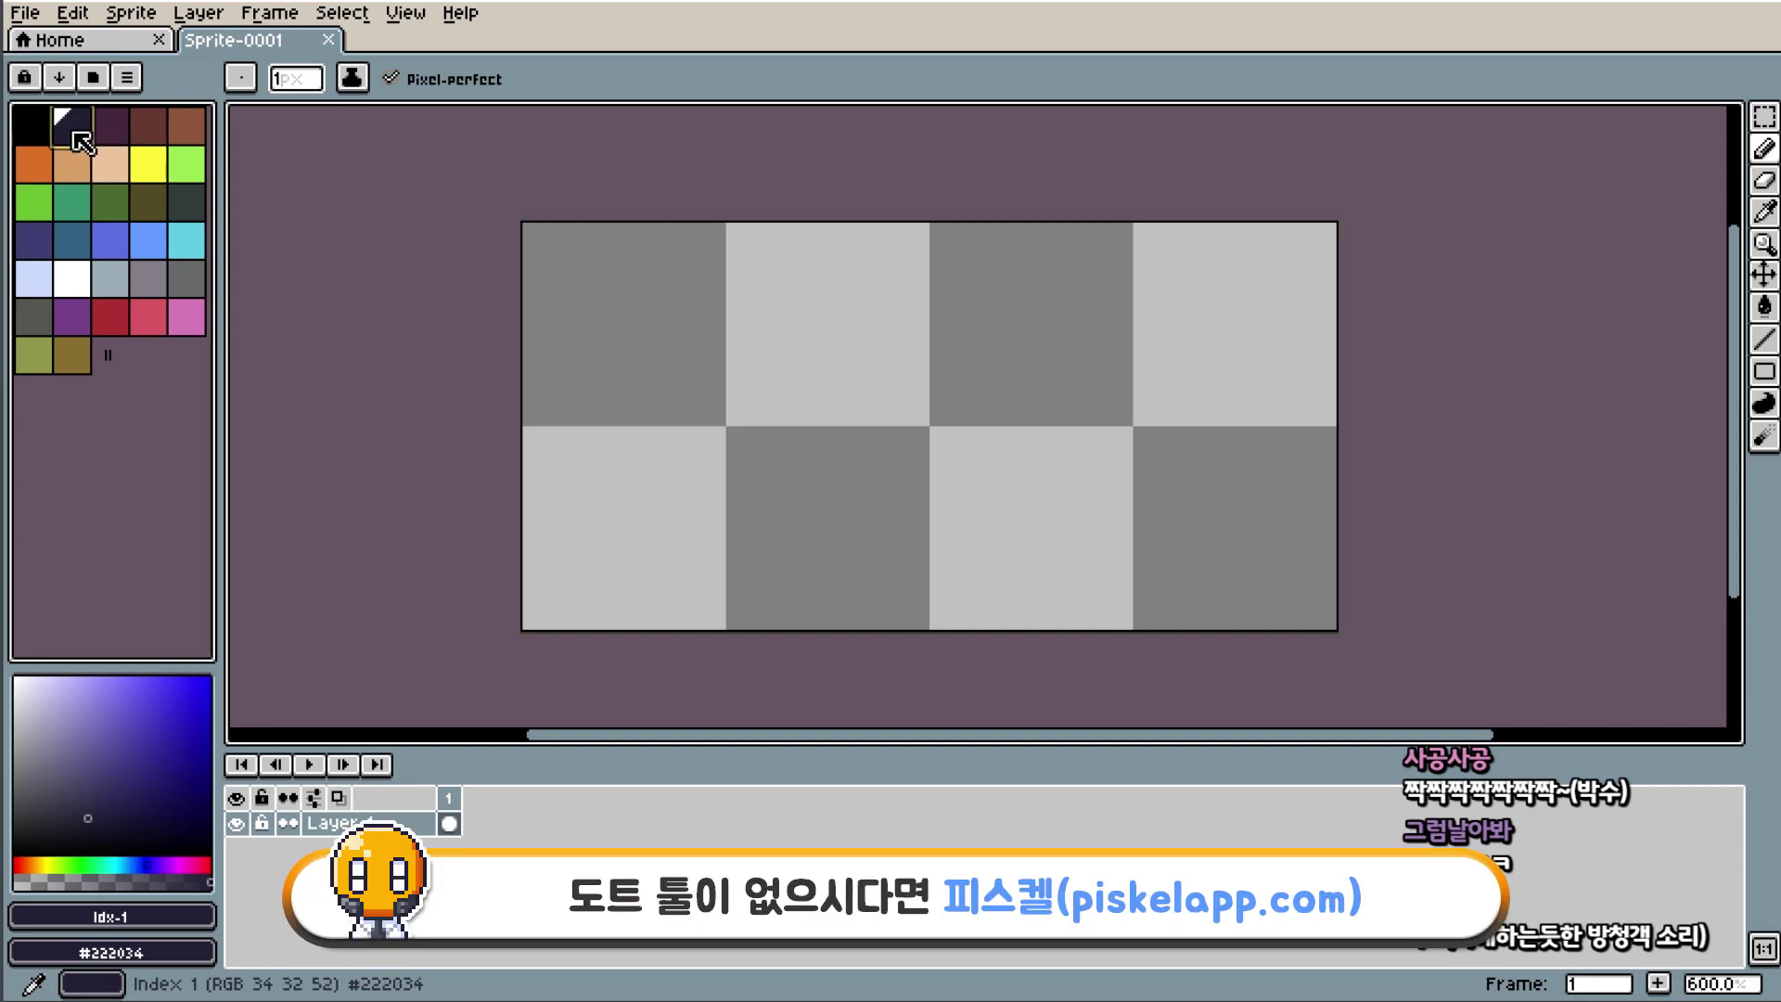
scroll(899, 405, "up", 3)
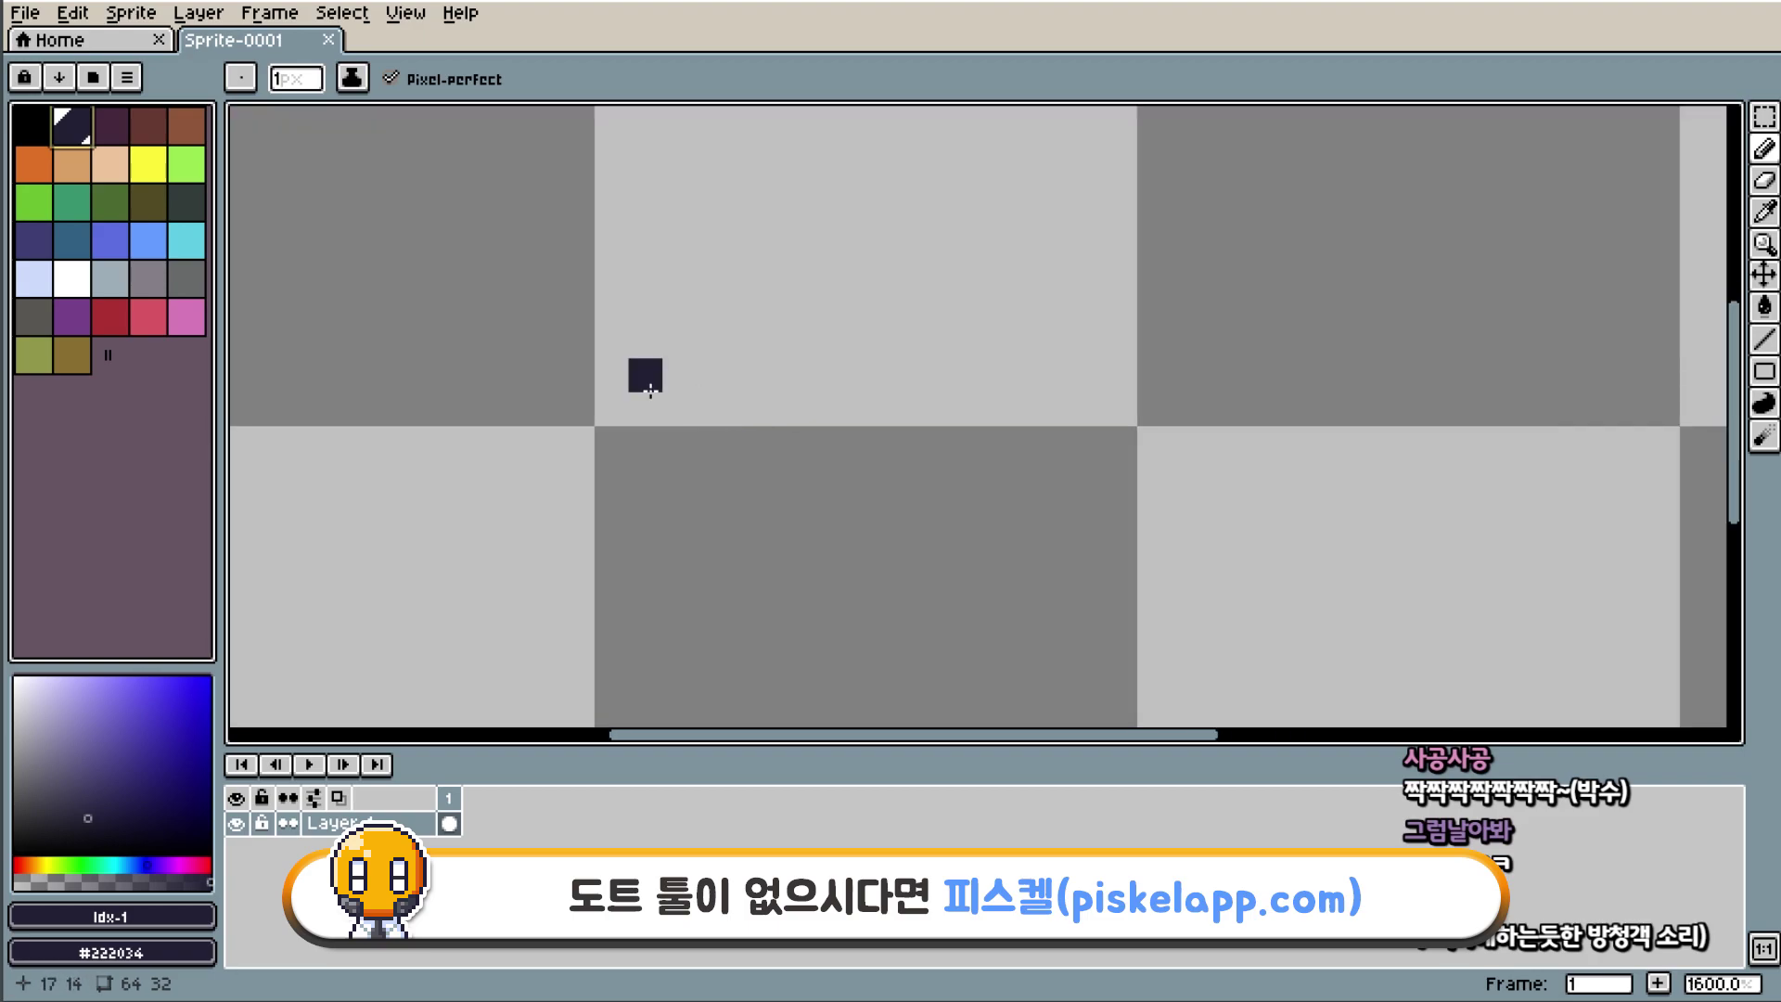
scroll(644, 377, "down", 2)
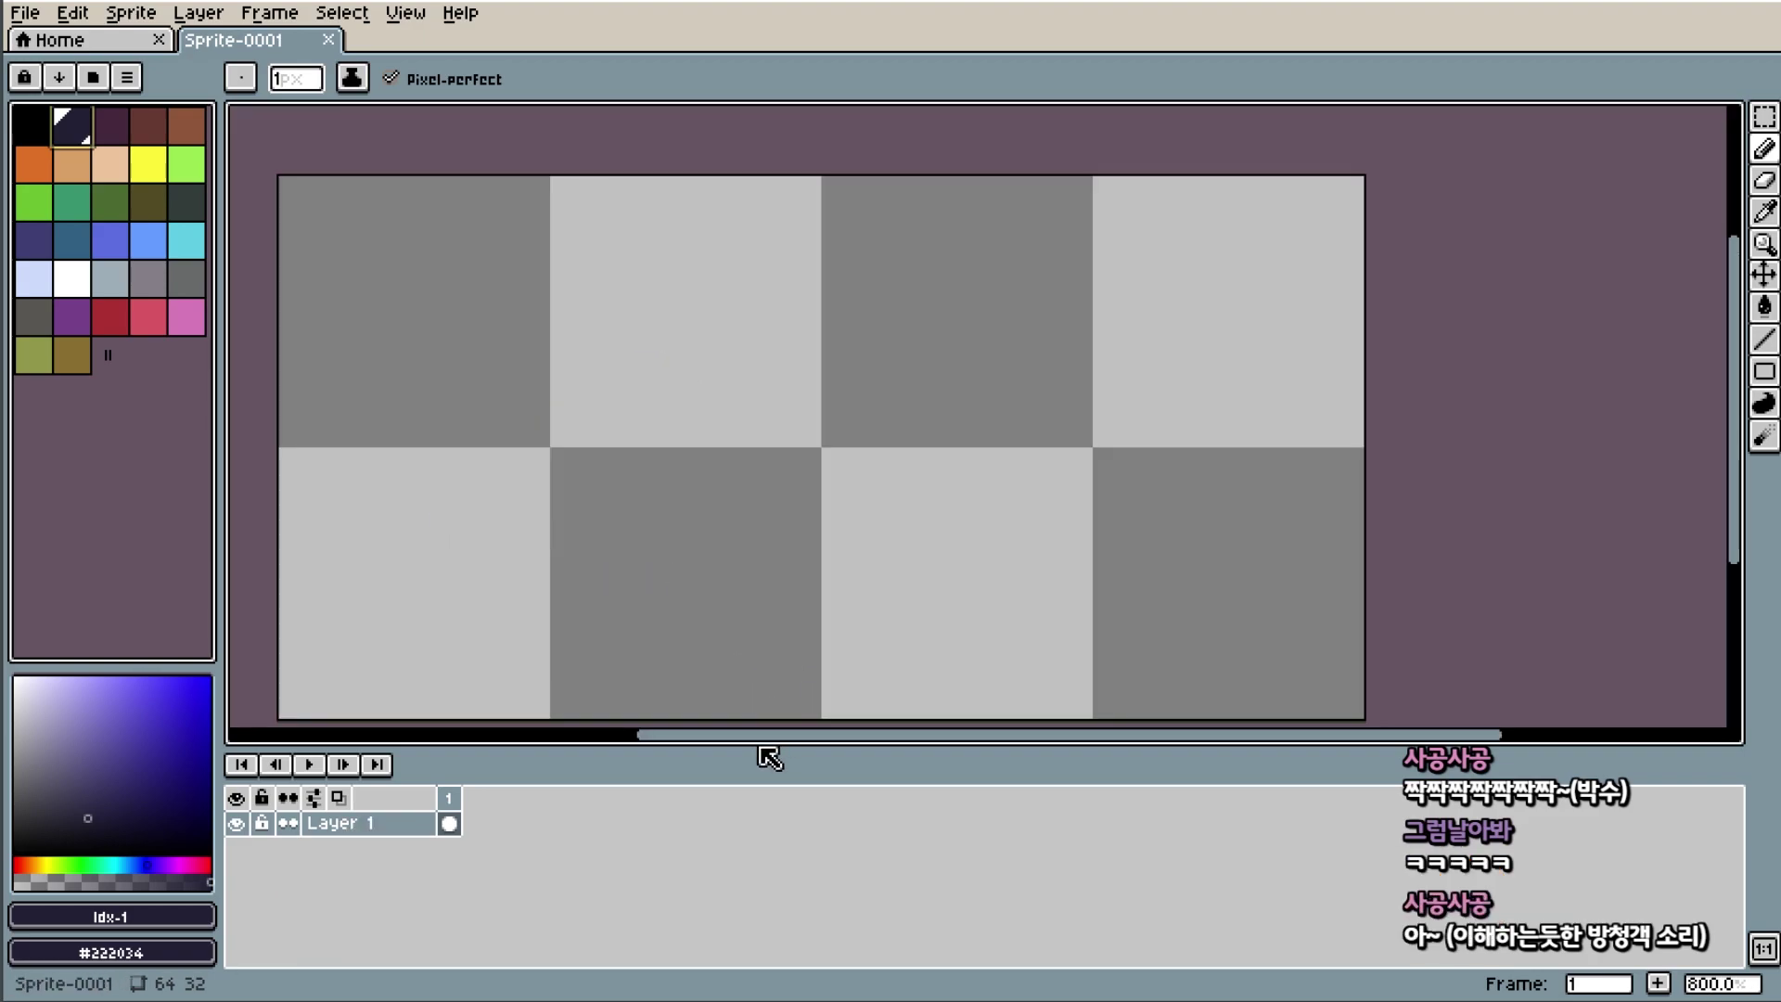
mouse_move(531, 278)
left_mouse_down()
mouse_move(703, 485)
mouse_move(536, 283)
left_mouse_up()
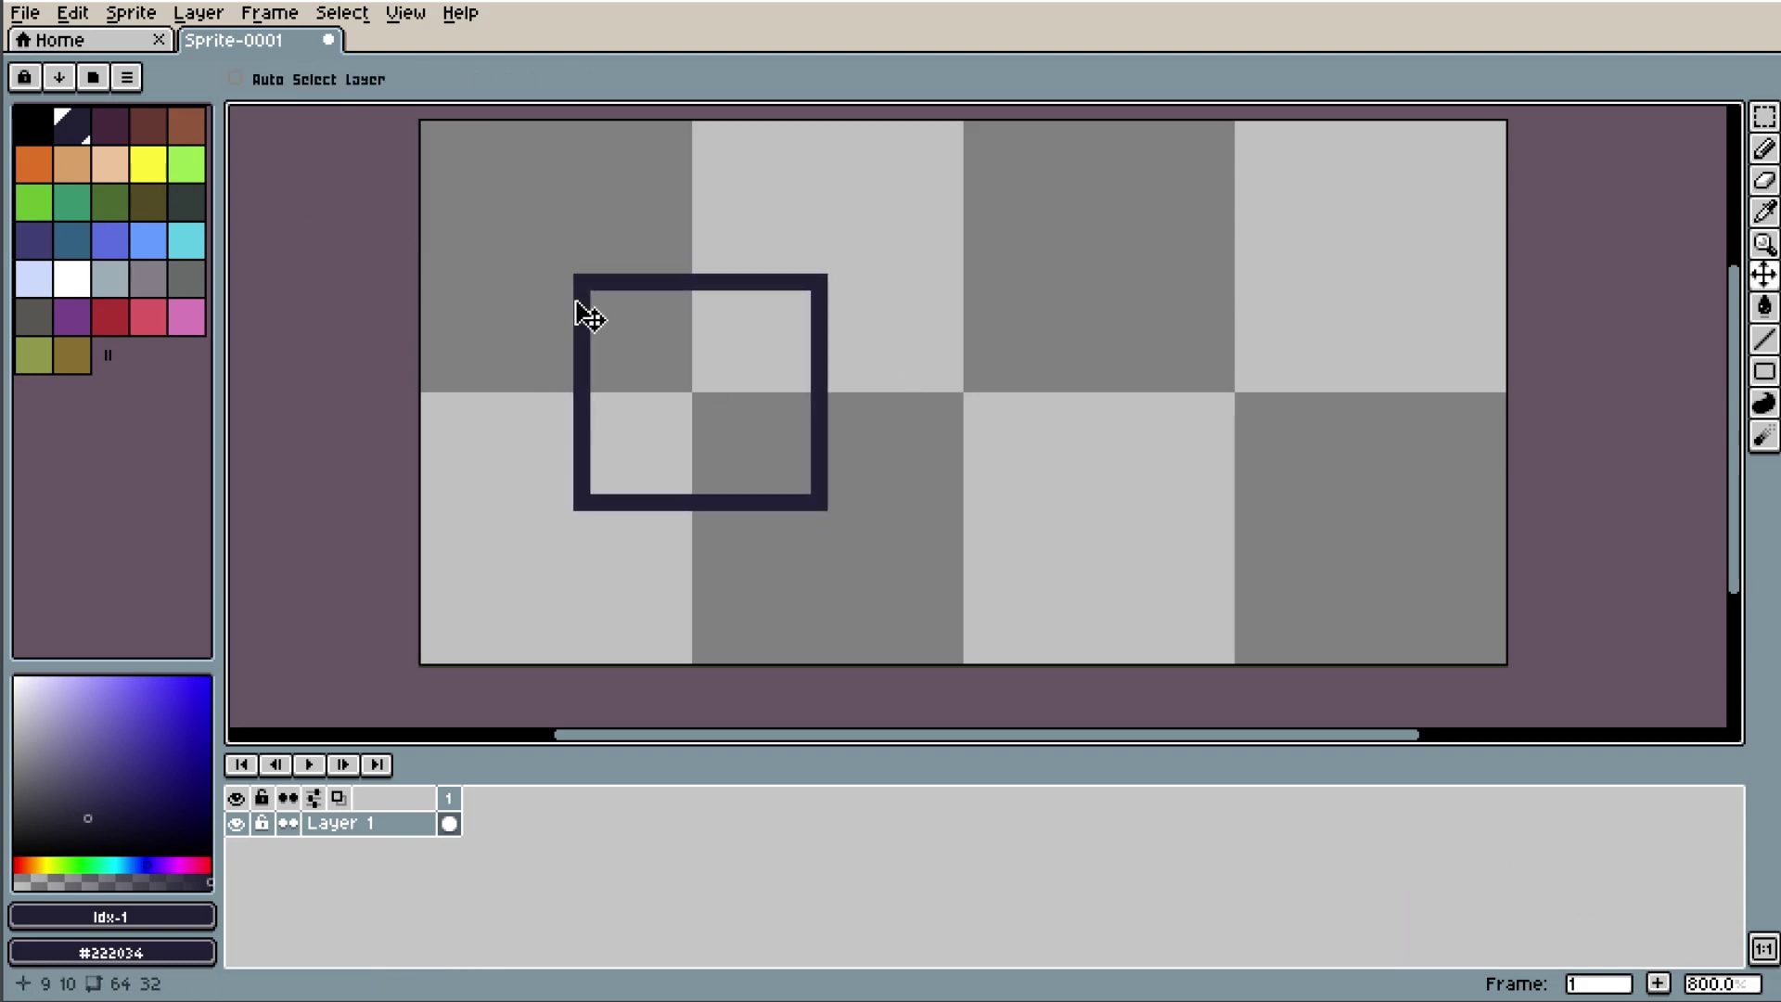
Fill the square blue, then add eyes, pale blush, a mouth and darker blue edge shading.
key("g")
left_click(705, 390)
scroll(785, 384, "up", 2)
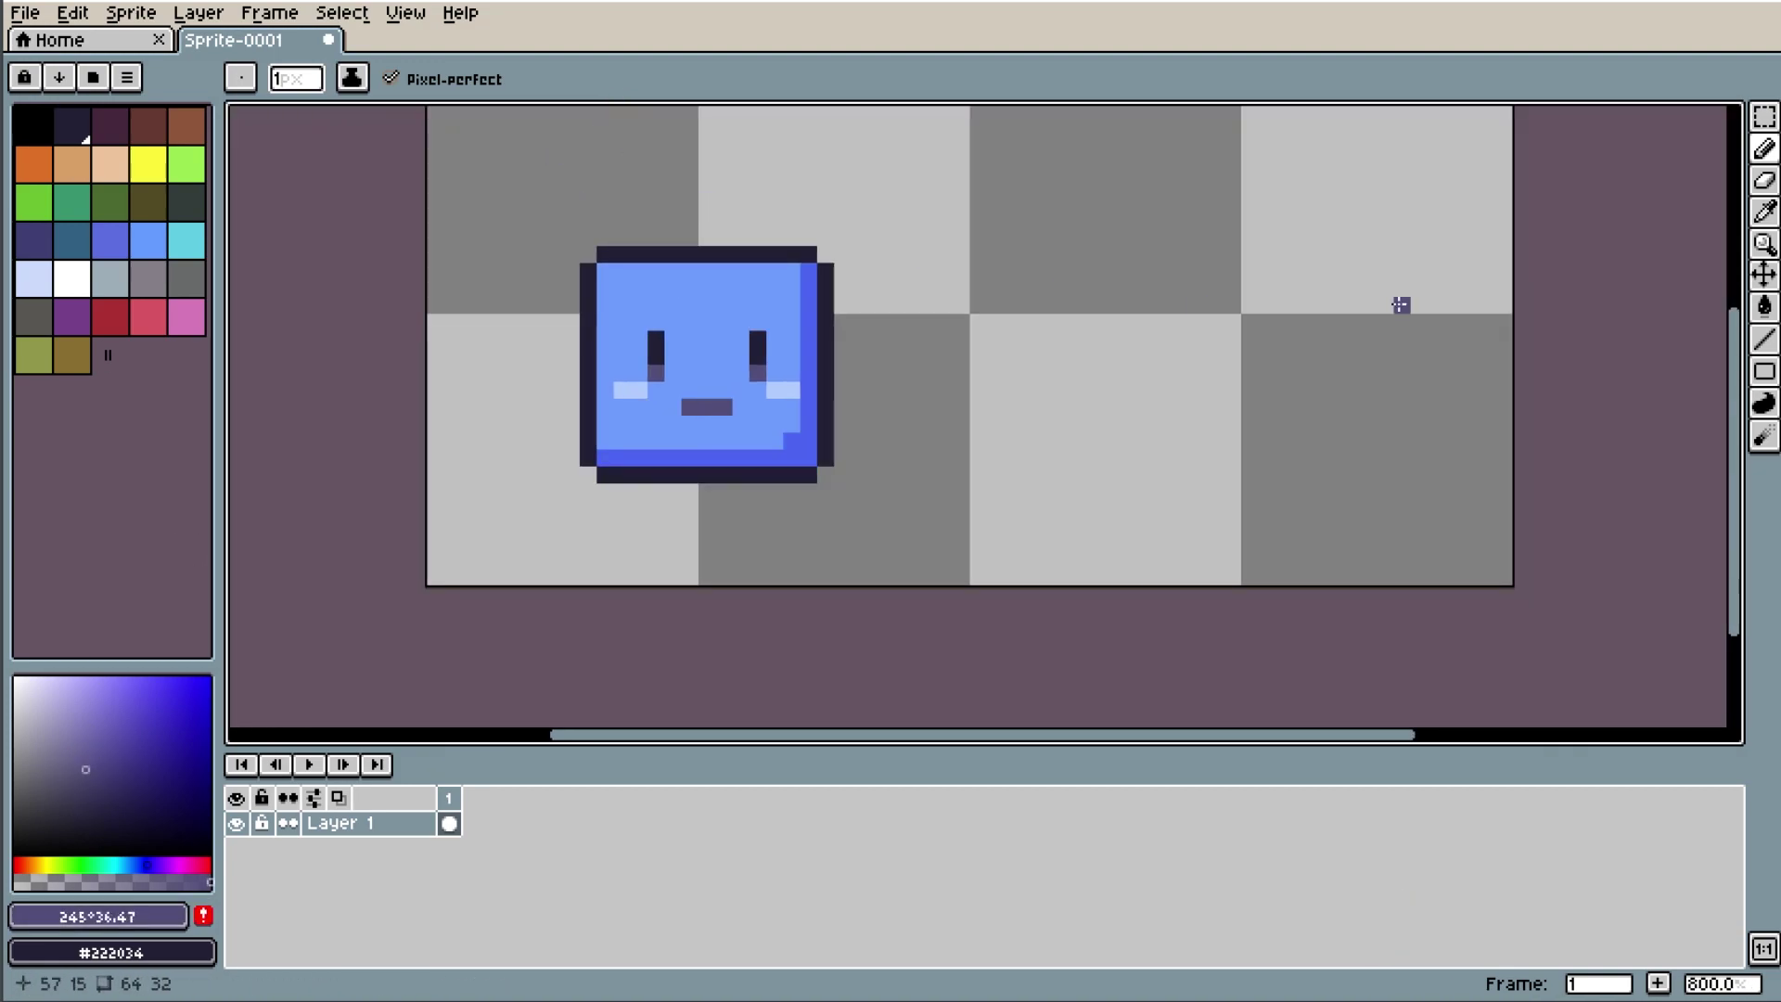
left_click_drag(1742, 451, 1744, 422)
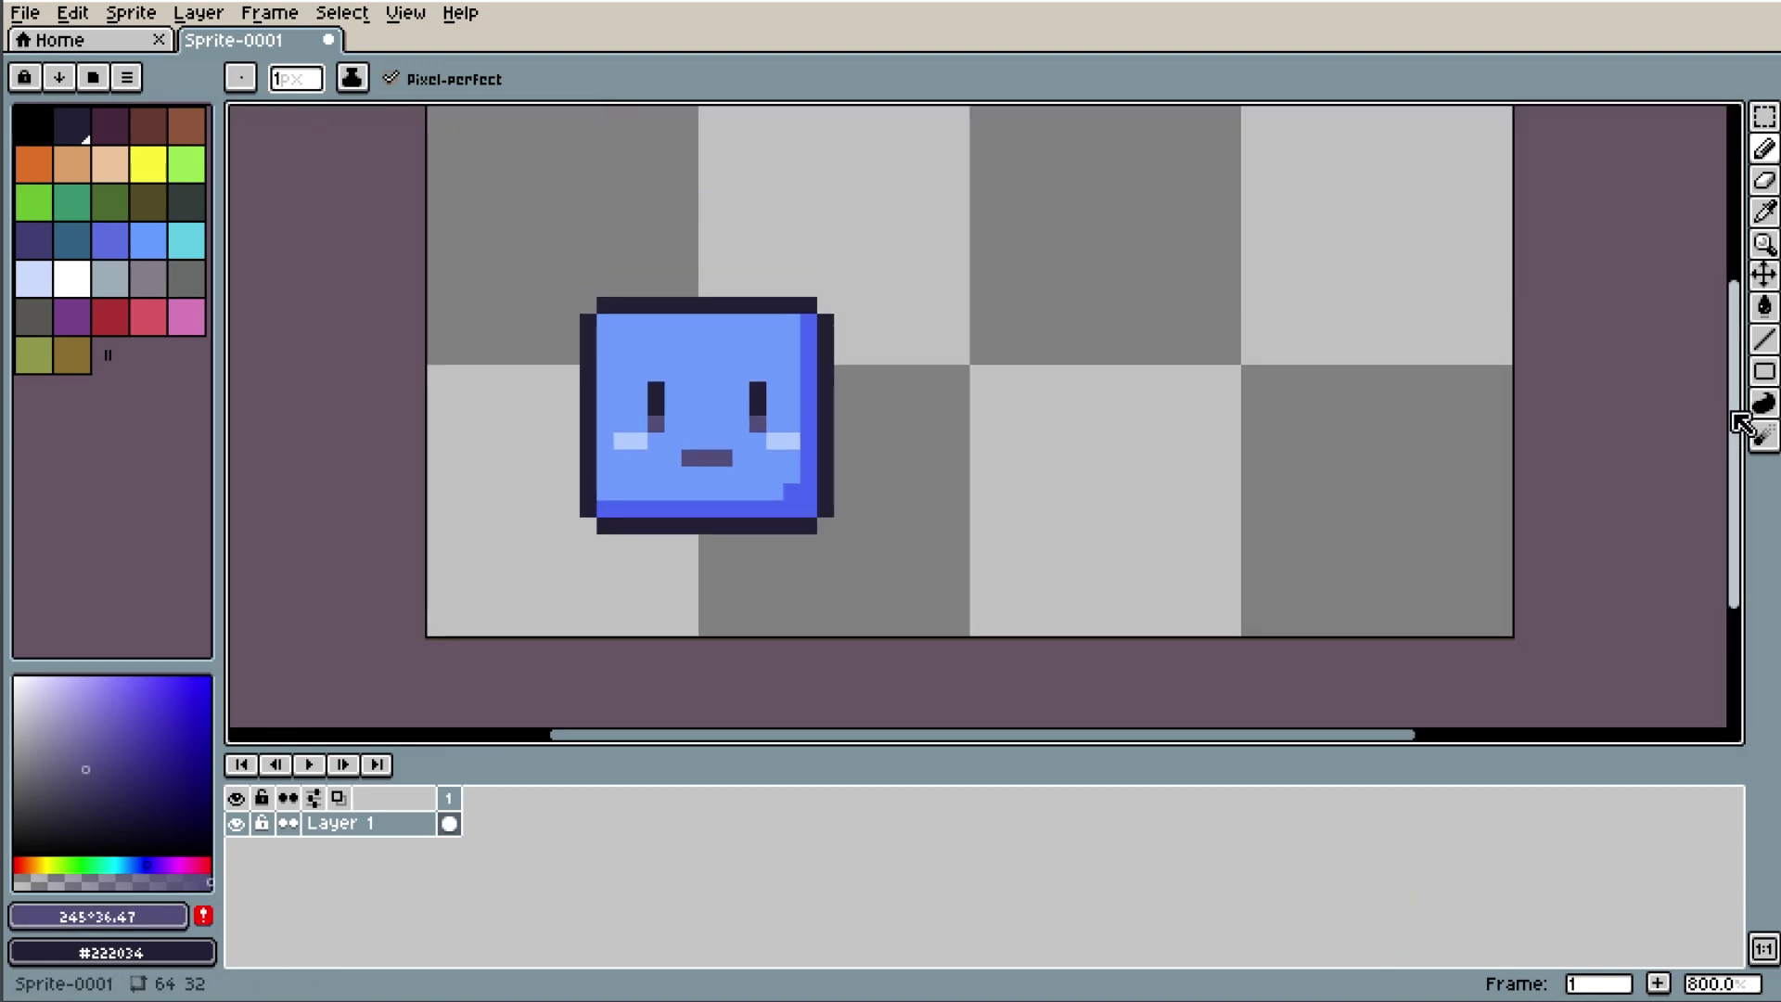
Paint each eye's top and bottom pixels and a blush pixel in sampled body blue, leaving dot eyes.
scroll(633, 373, "up", 2)
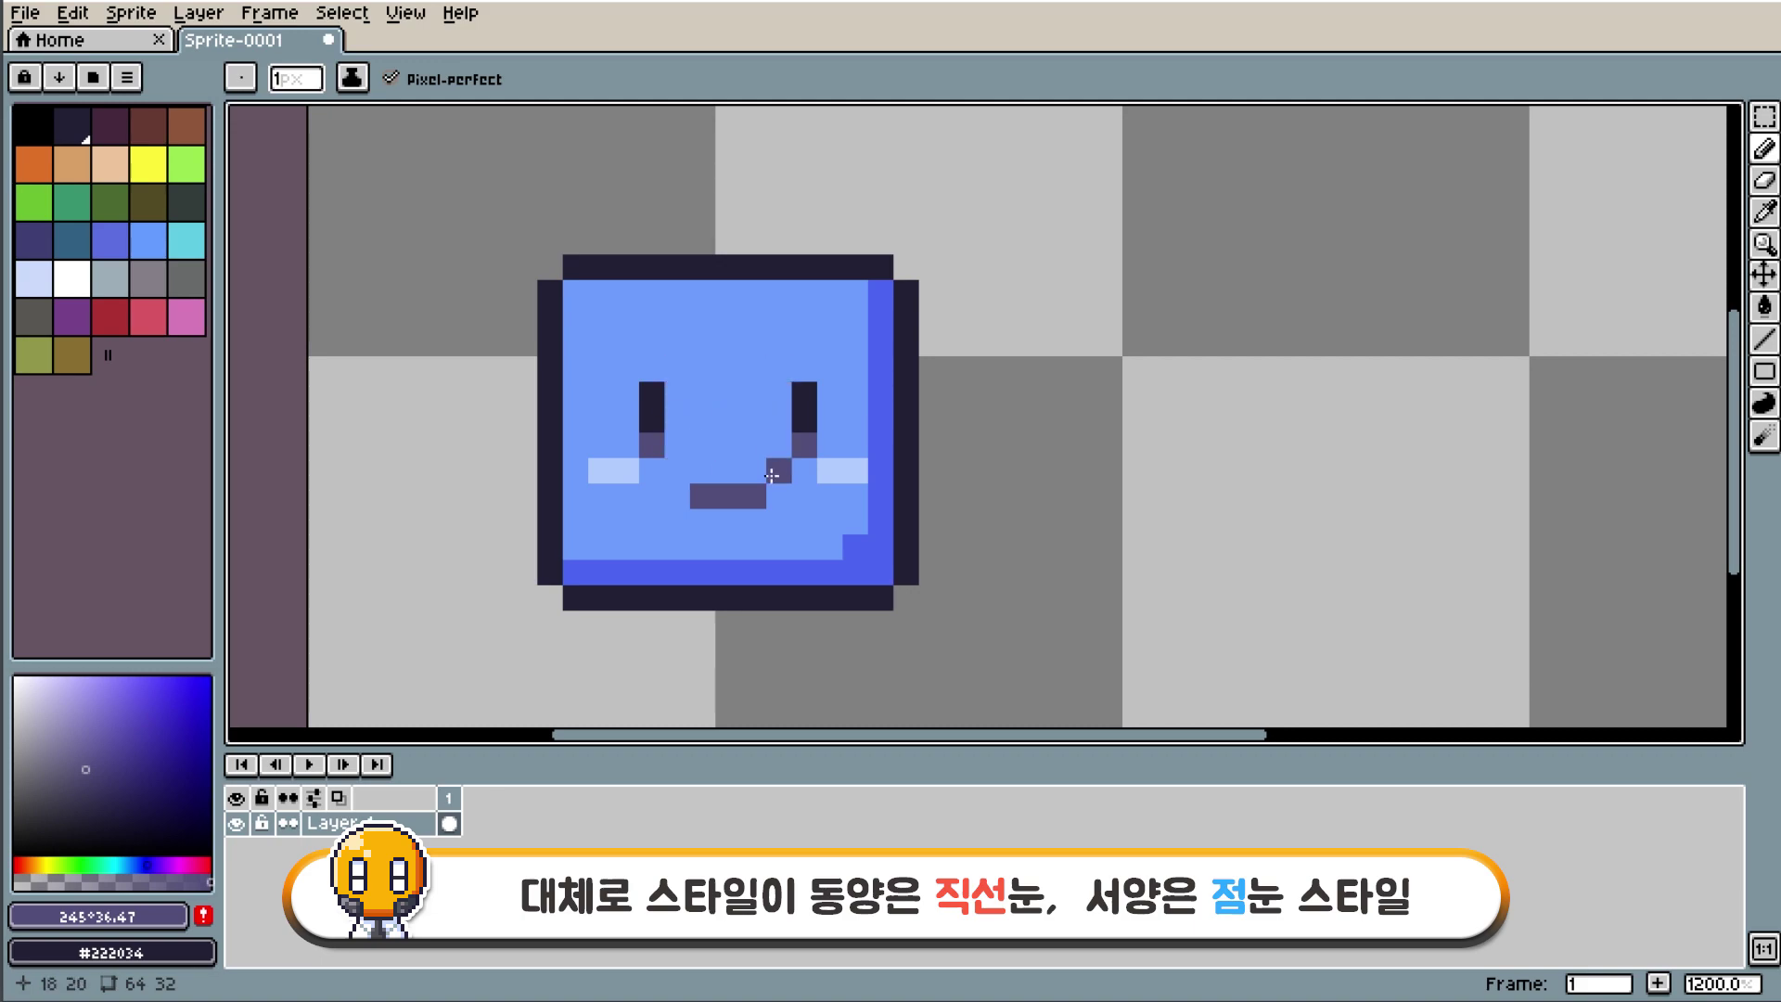
key("i")
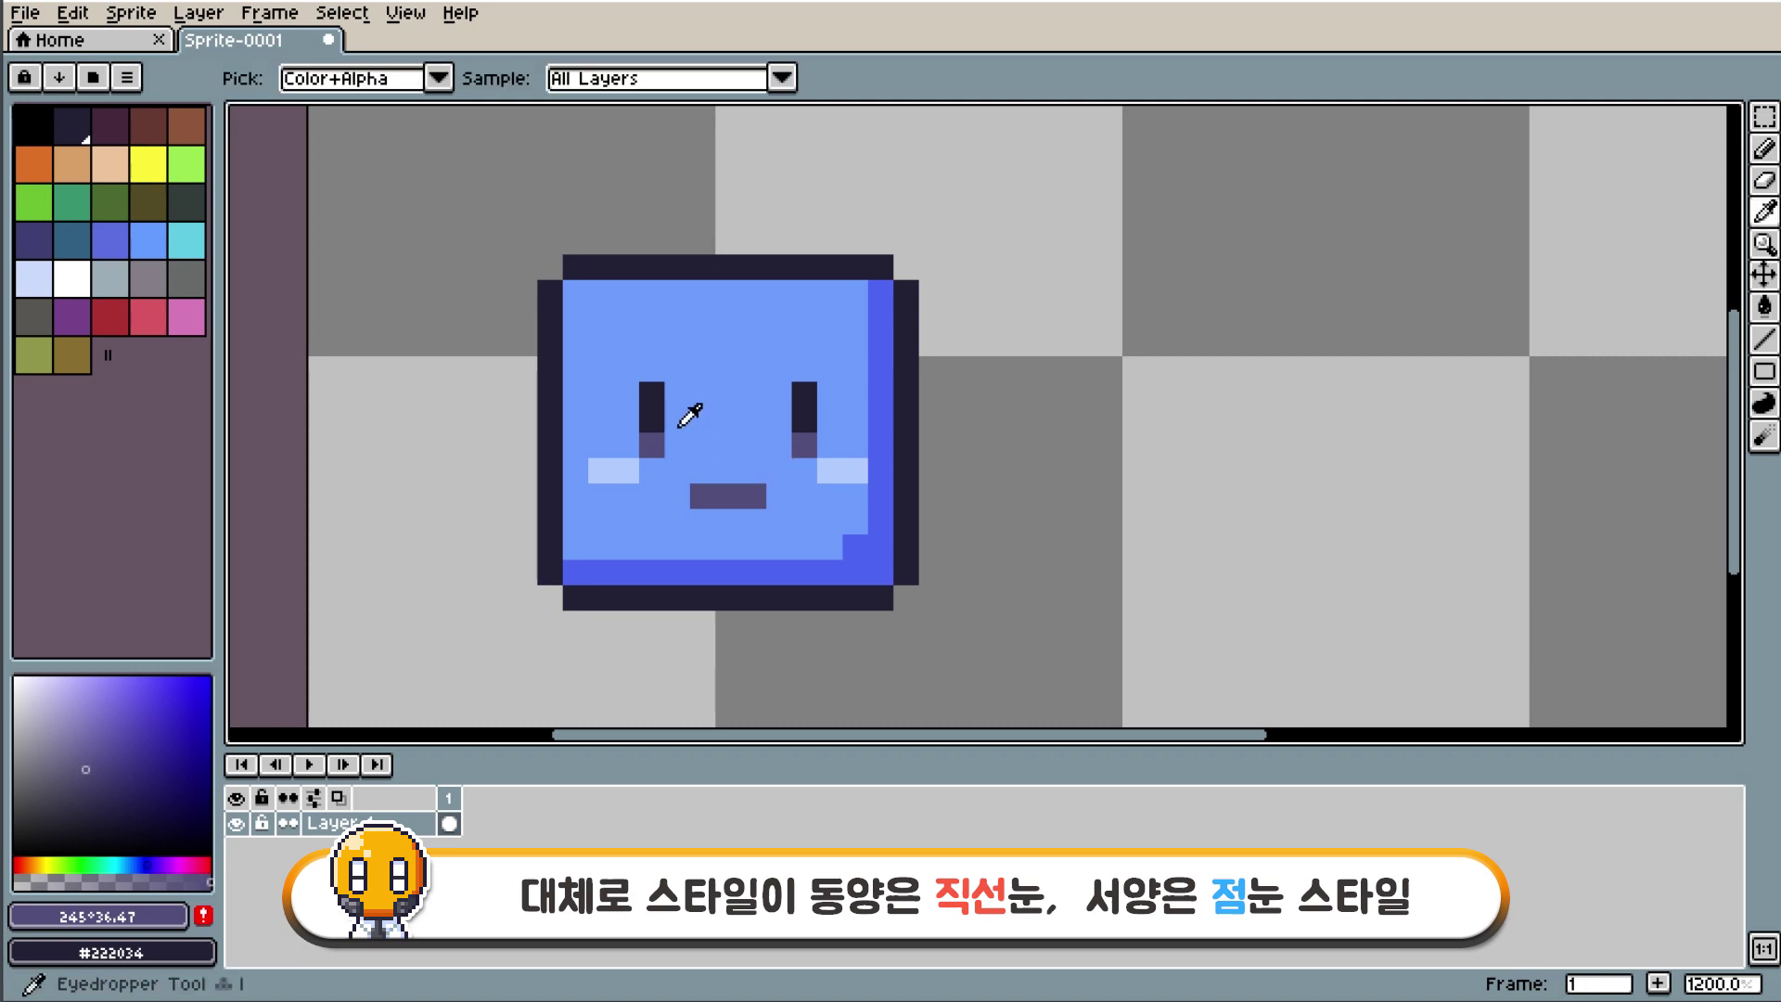
left_click(694, 417)
key("b")
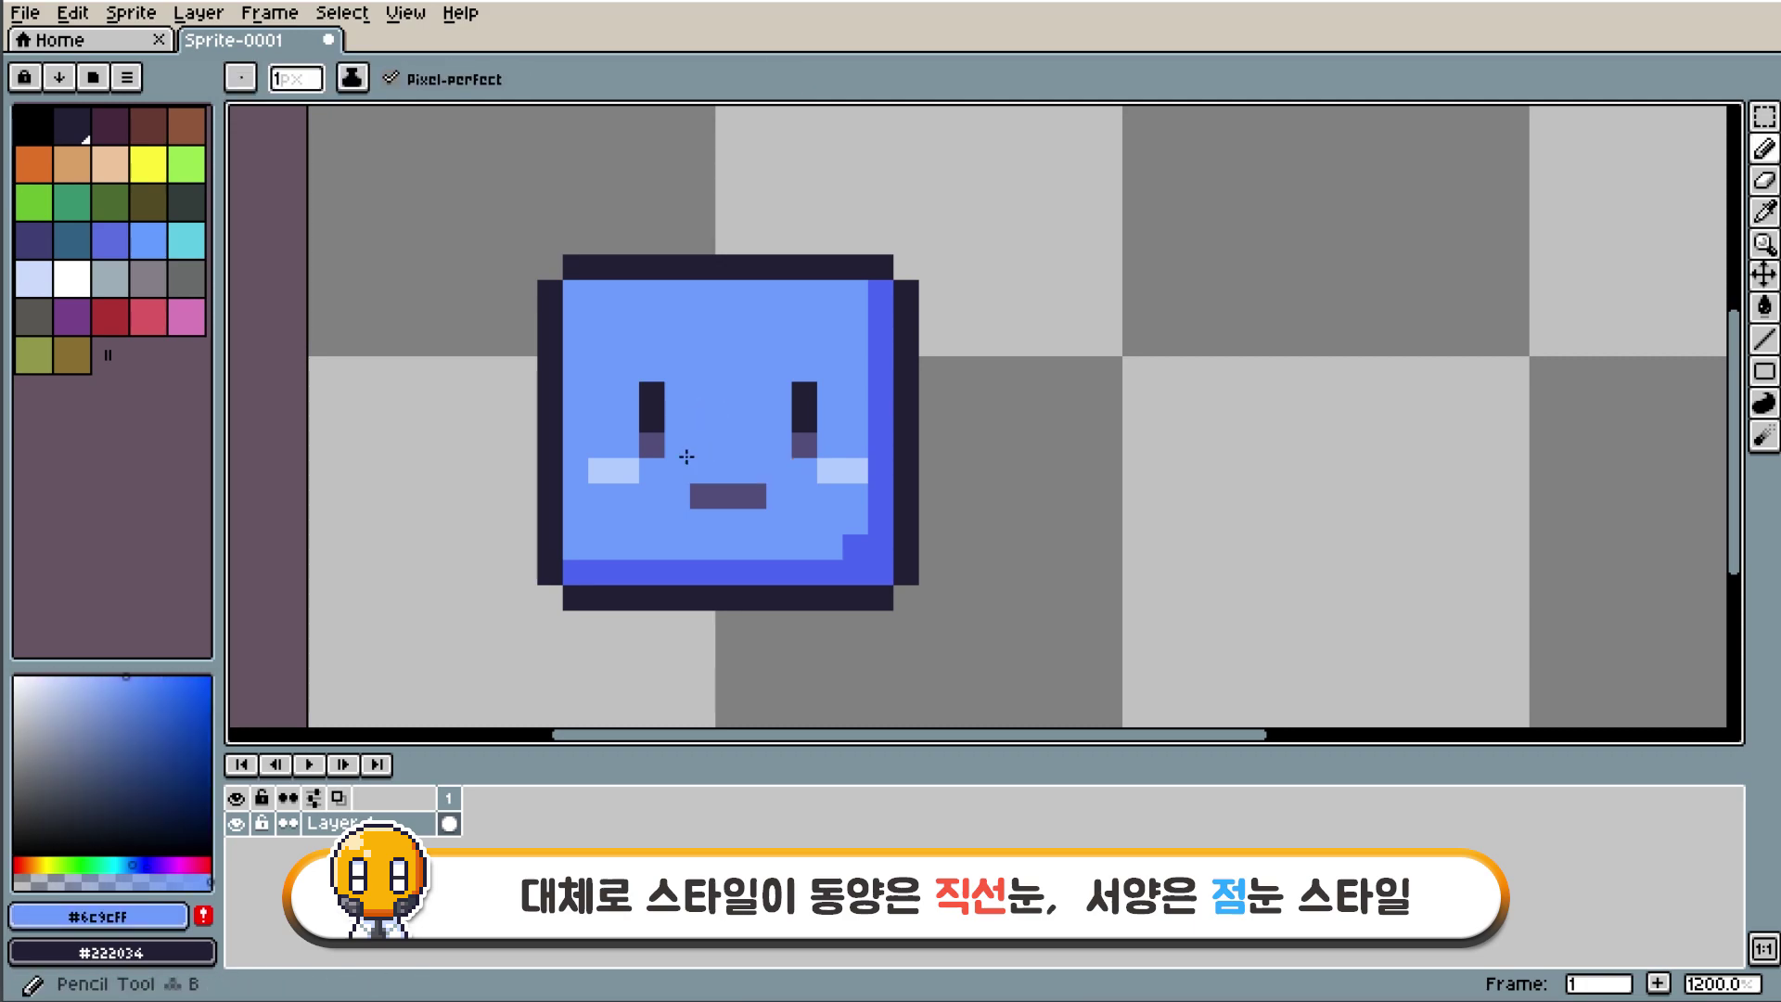
left_click(651, 445)
left_click(803, 445)
left_click(803, 394)
left_click(651, 394)
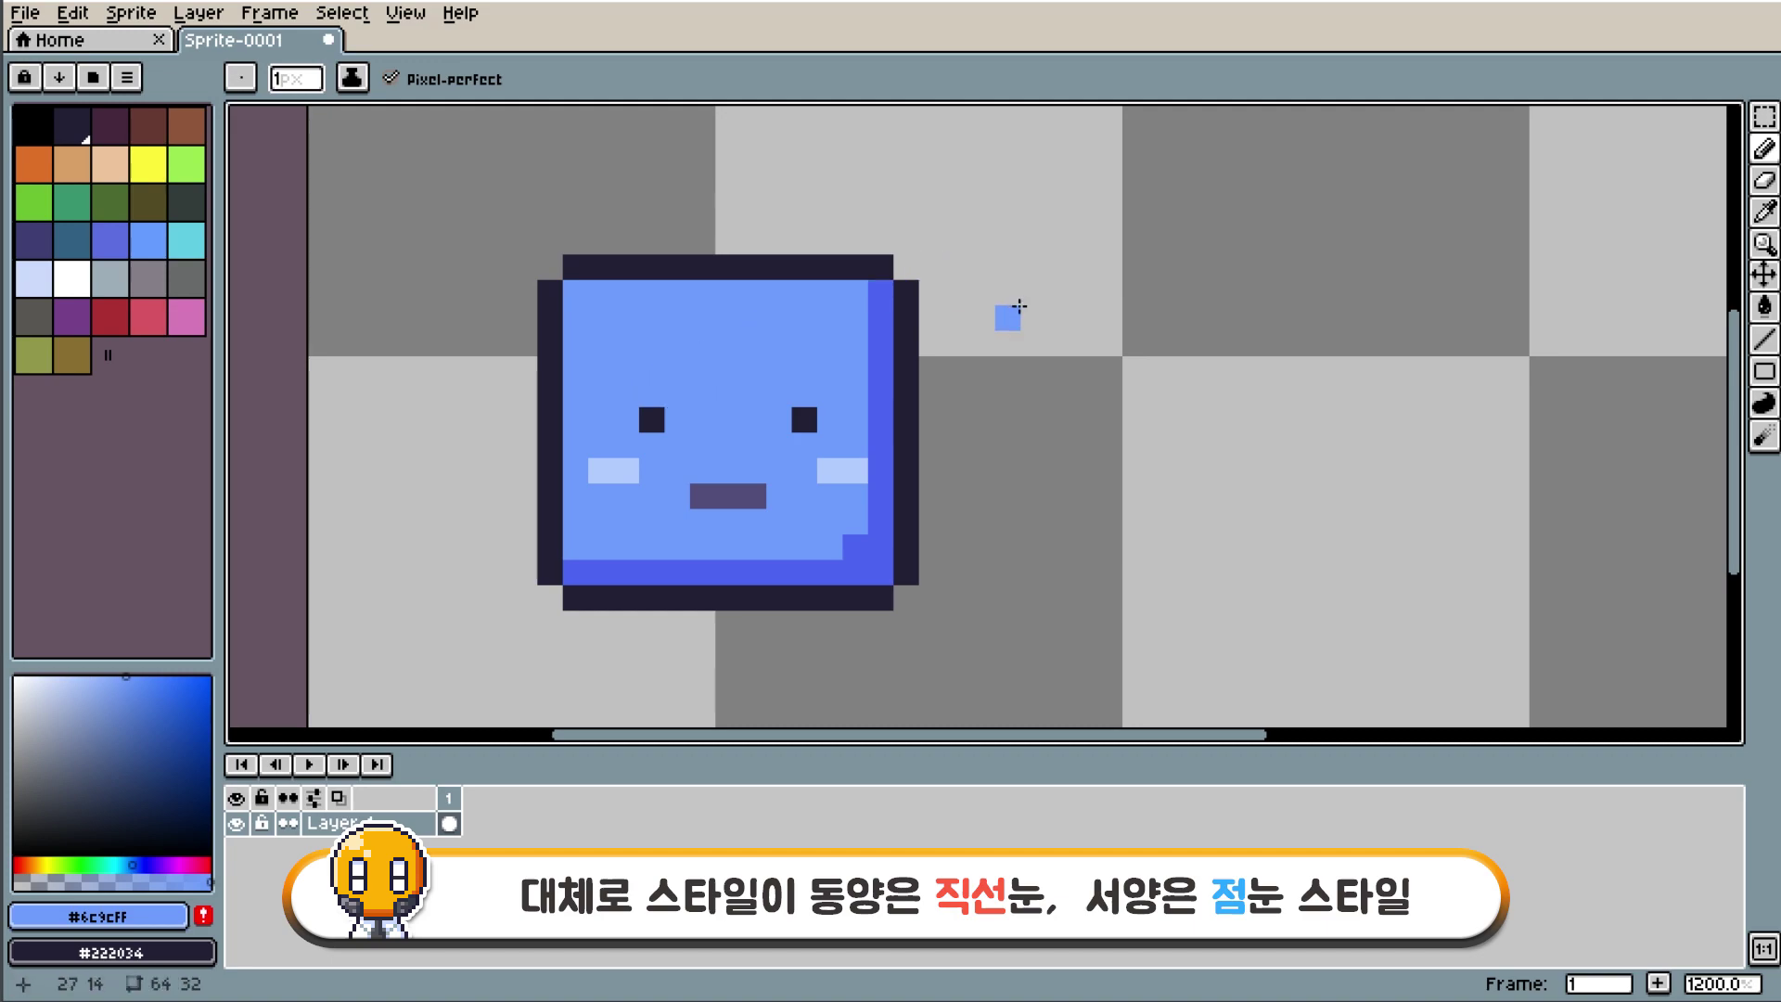
left_click(830, 470)
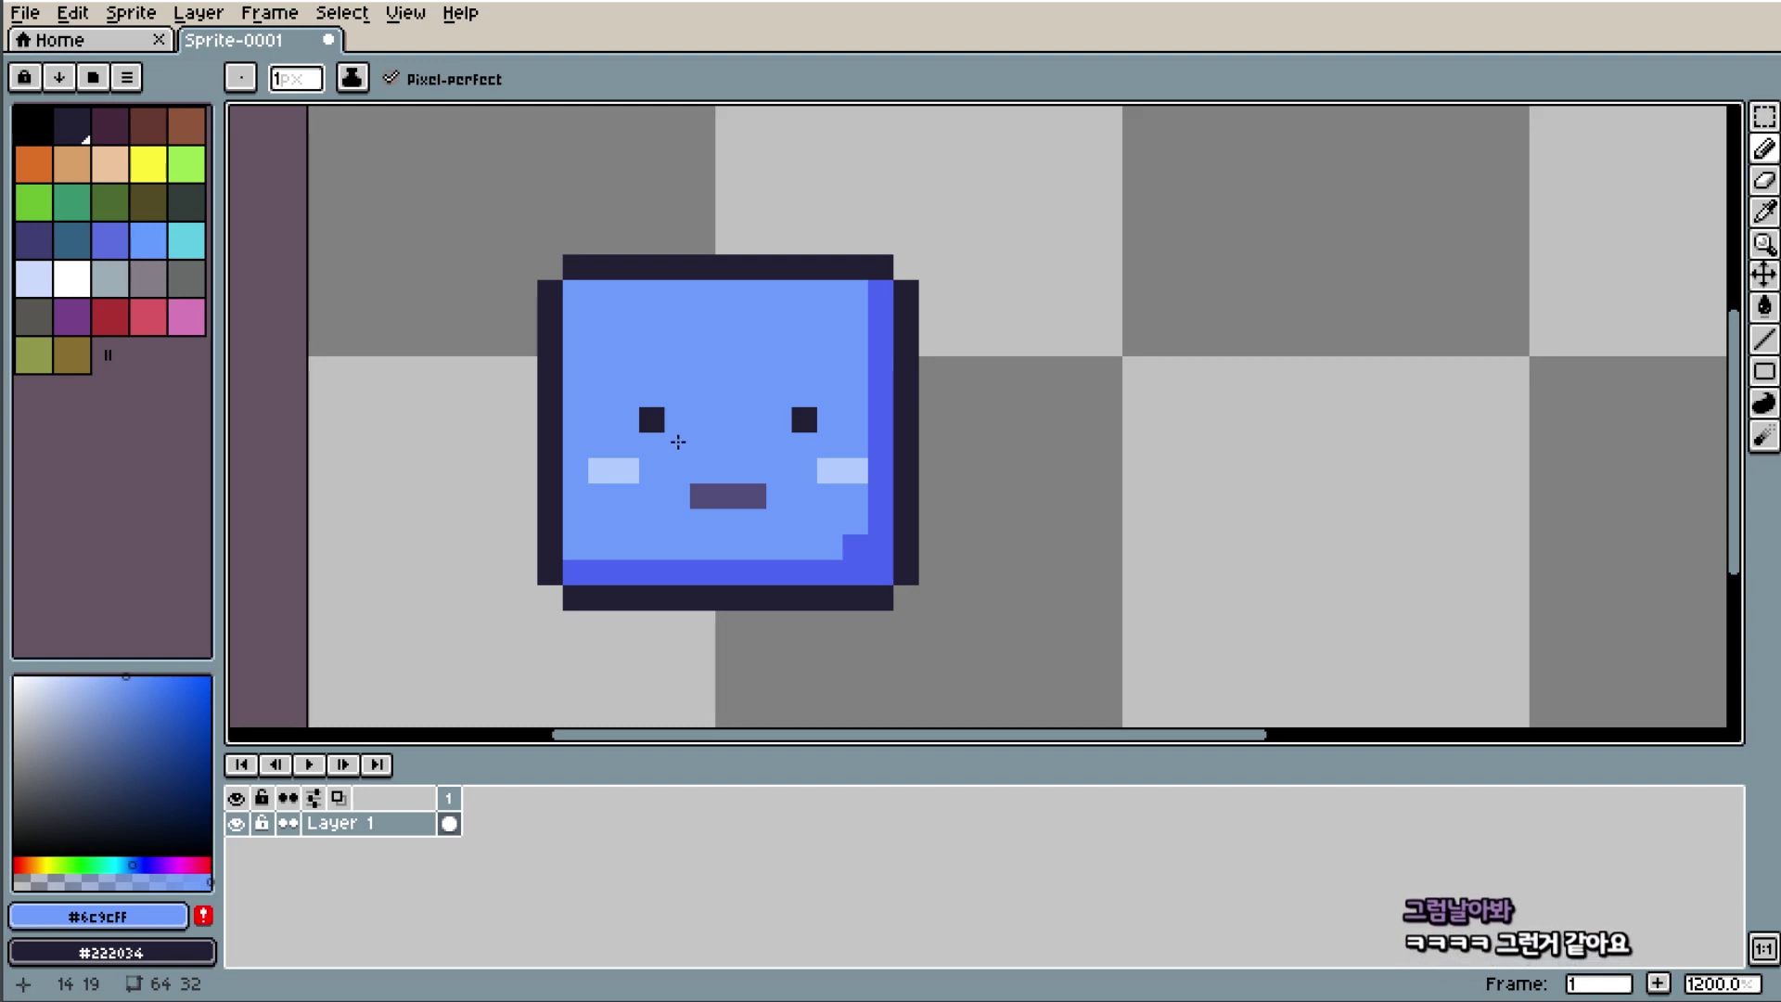
Extend both eyes one pixel upward in the sampled navy outline colour.
key("i")
left_click(657, 410)
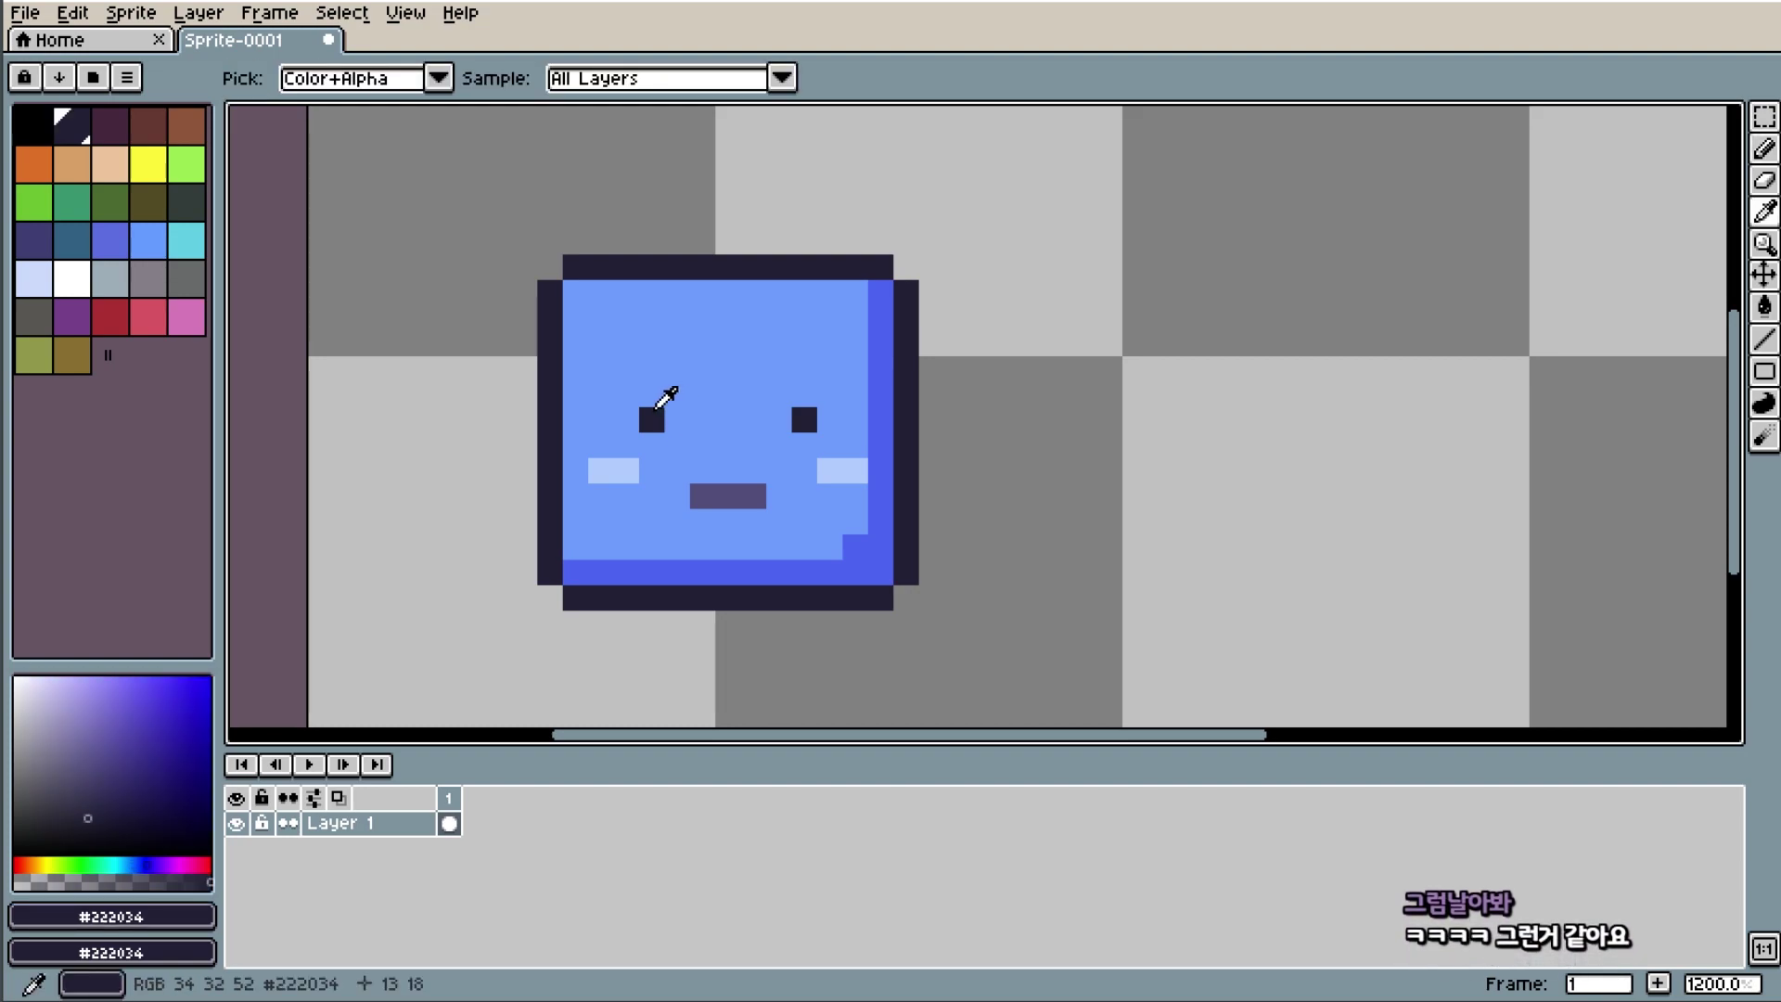
key("b")
left_click(651, 394)
left_click(803, 394)
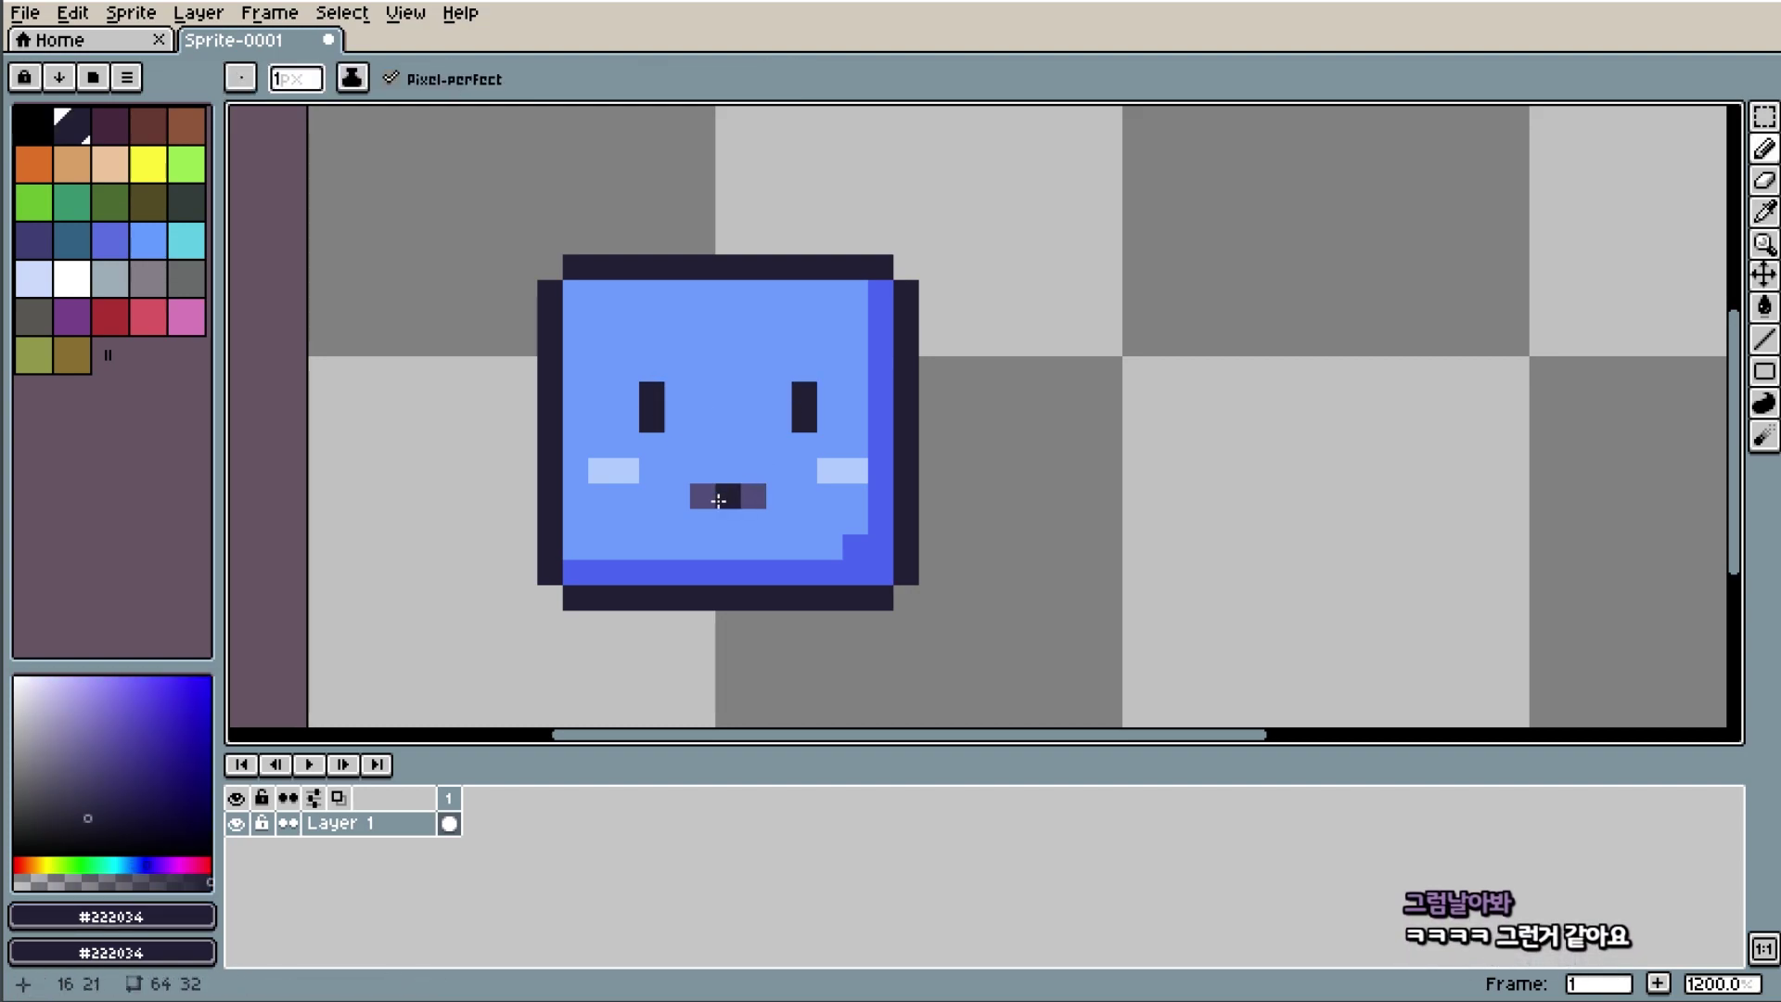
Add a pixel of the mouth's muted purple beneath each eye.
key("i")
left_click(719, 494)
key("b")
left_click(661, 447)
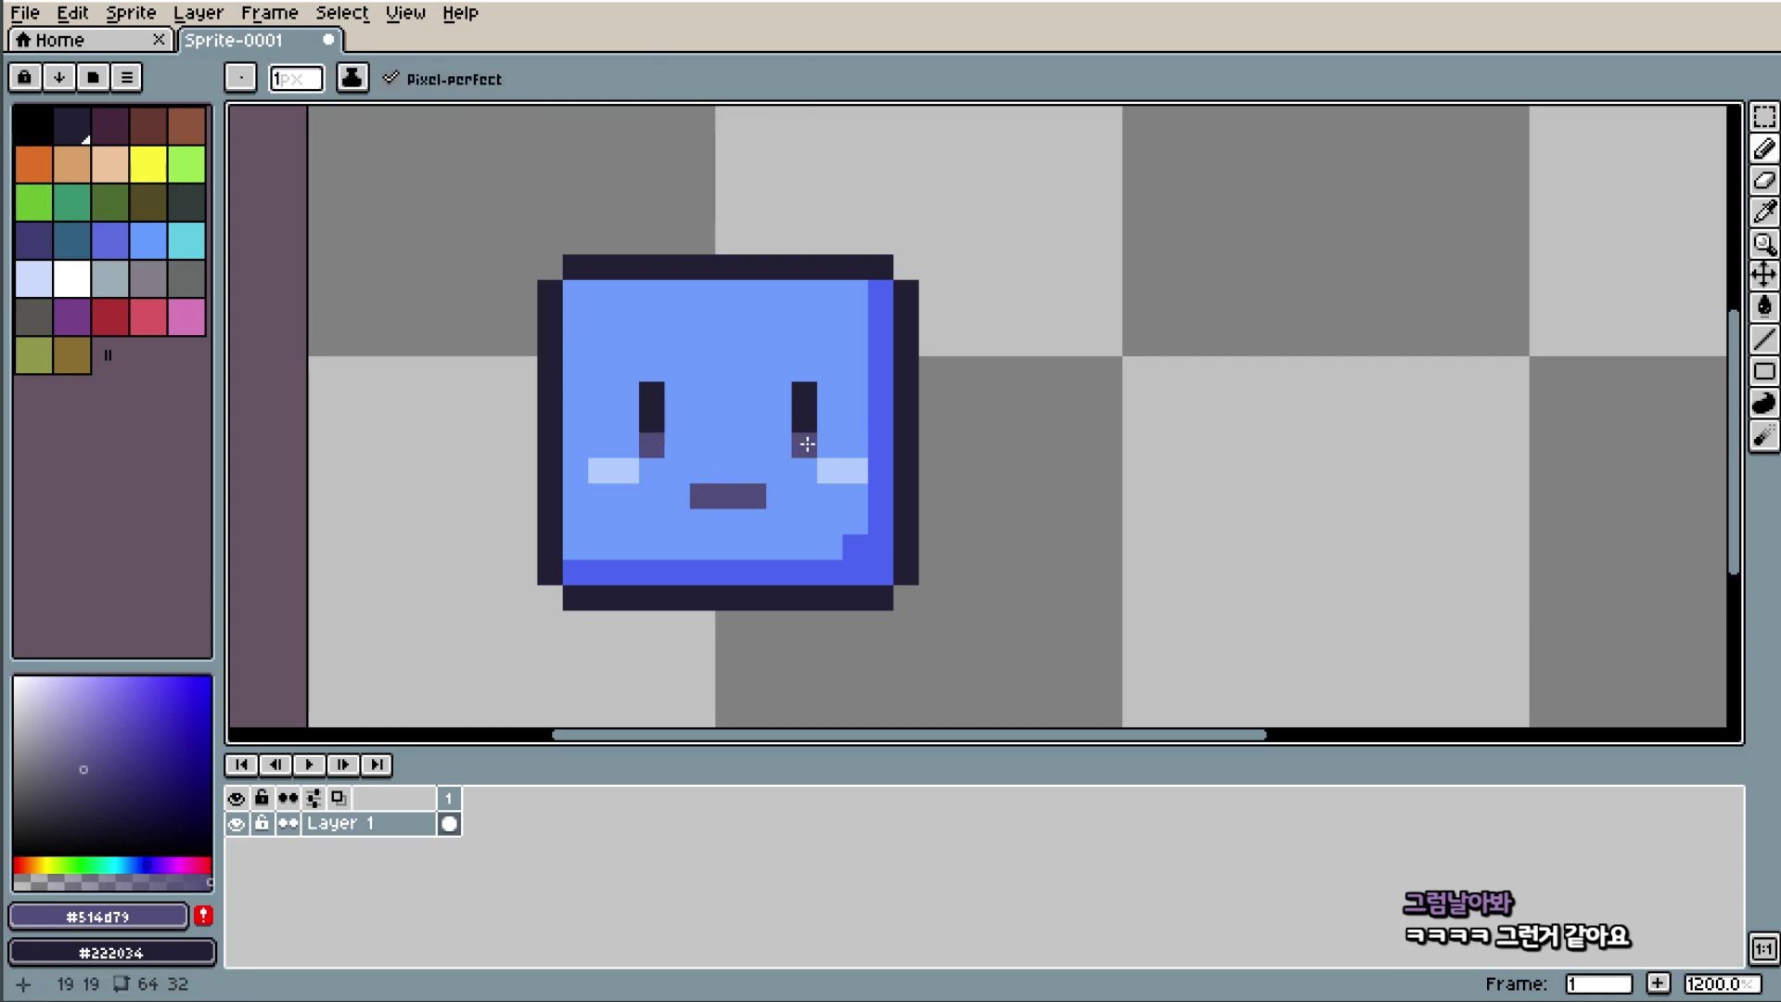
left_click(804, 445)
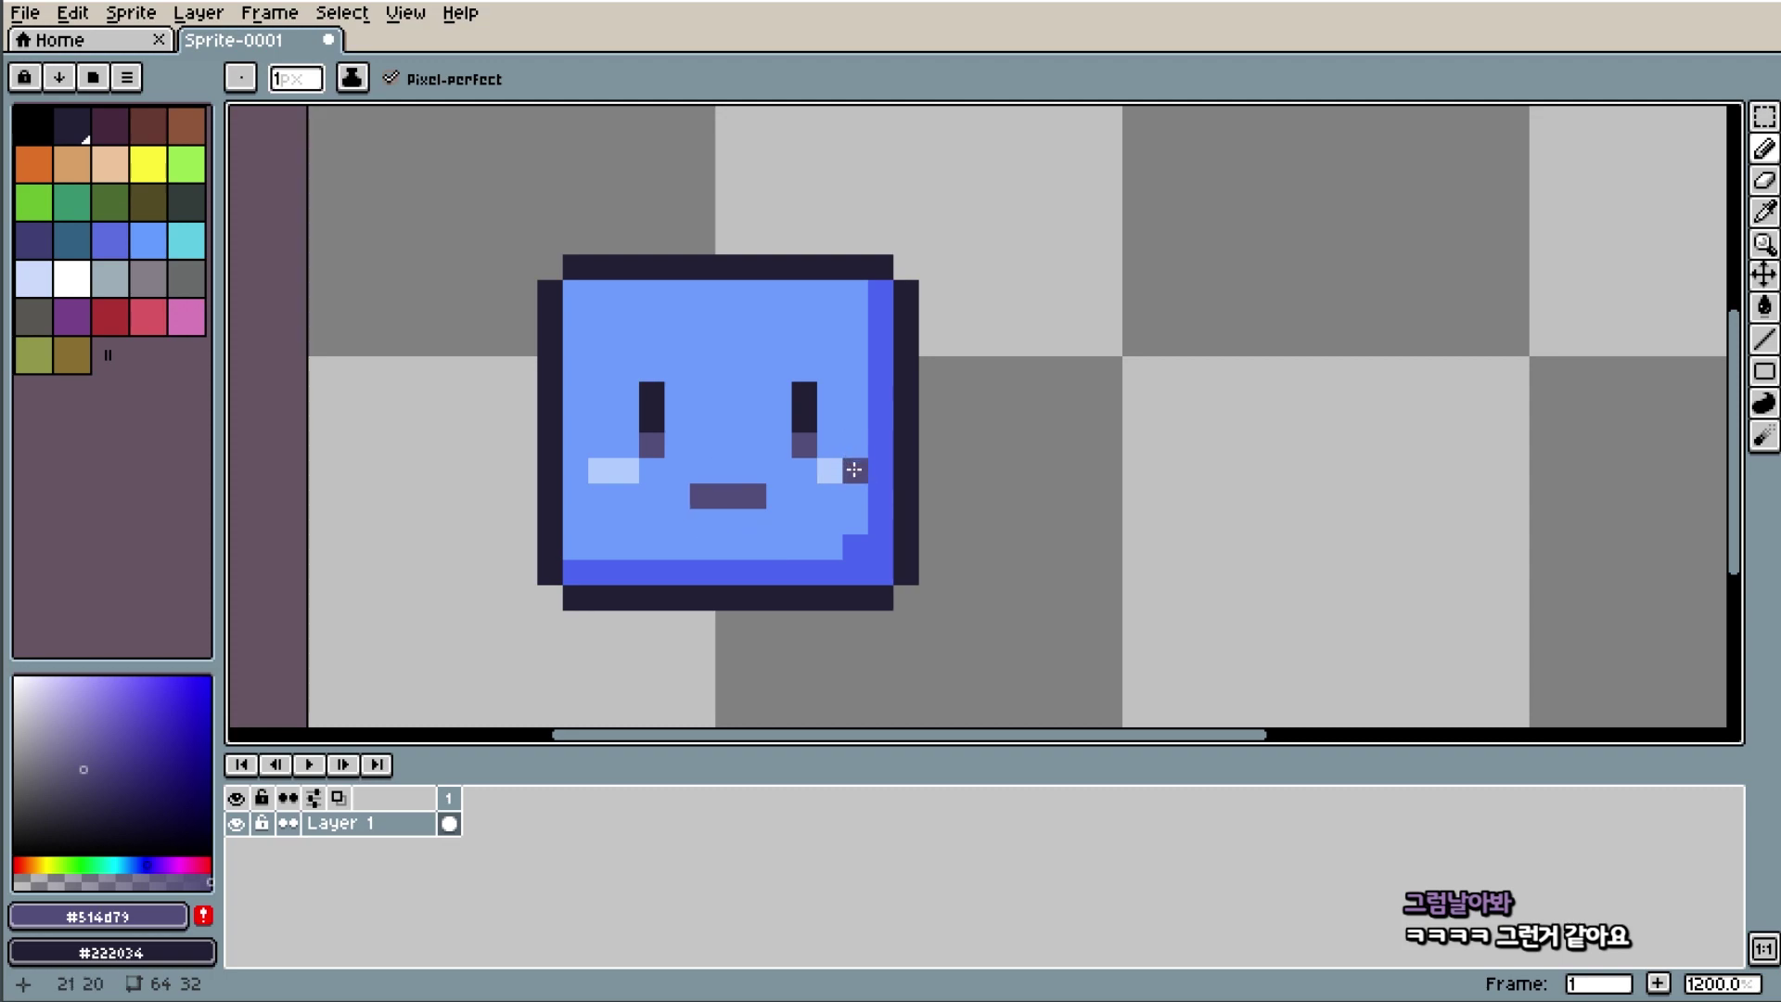
scroll(1008, 368, "down", 2)
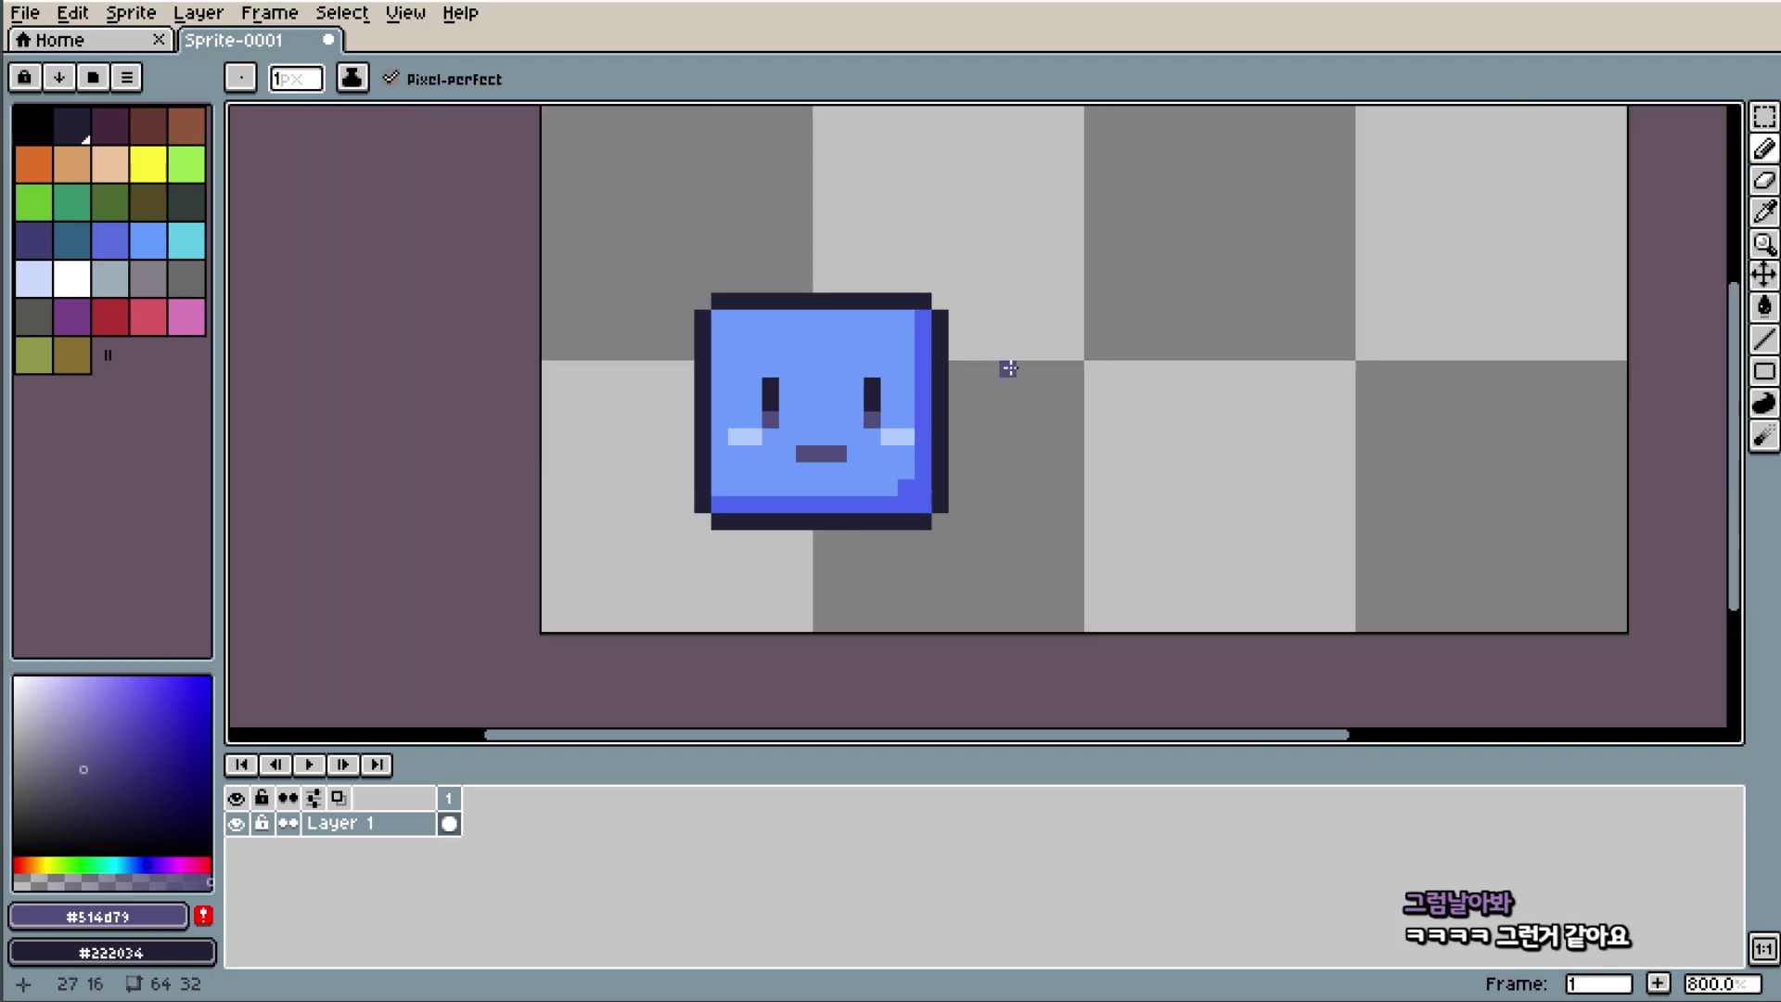
scroll(992, 302, "up", 2)
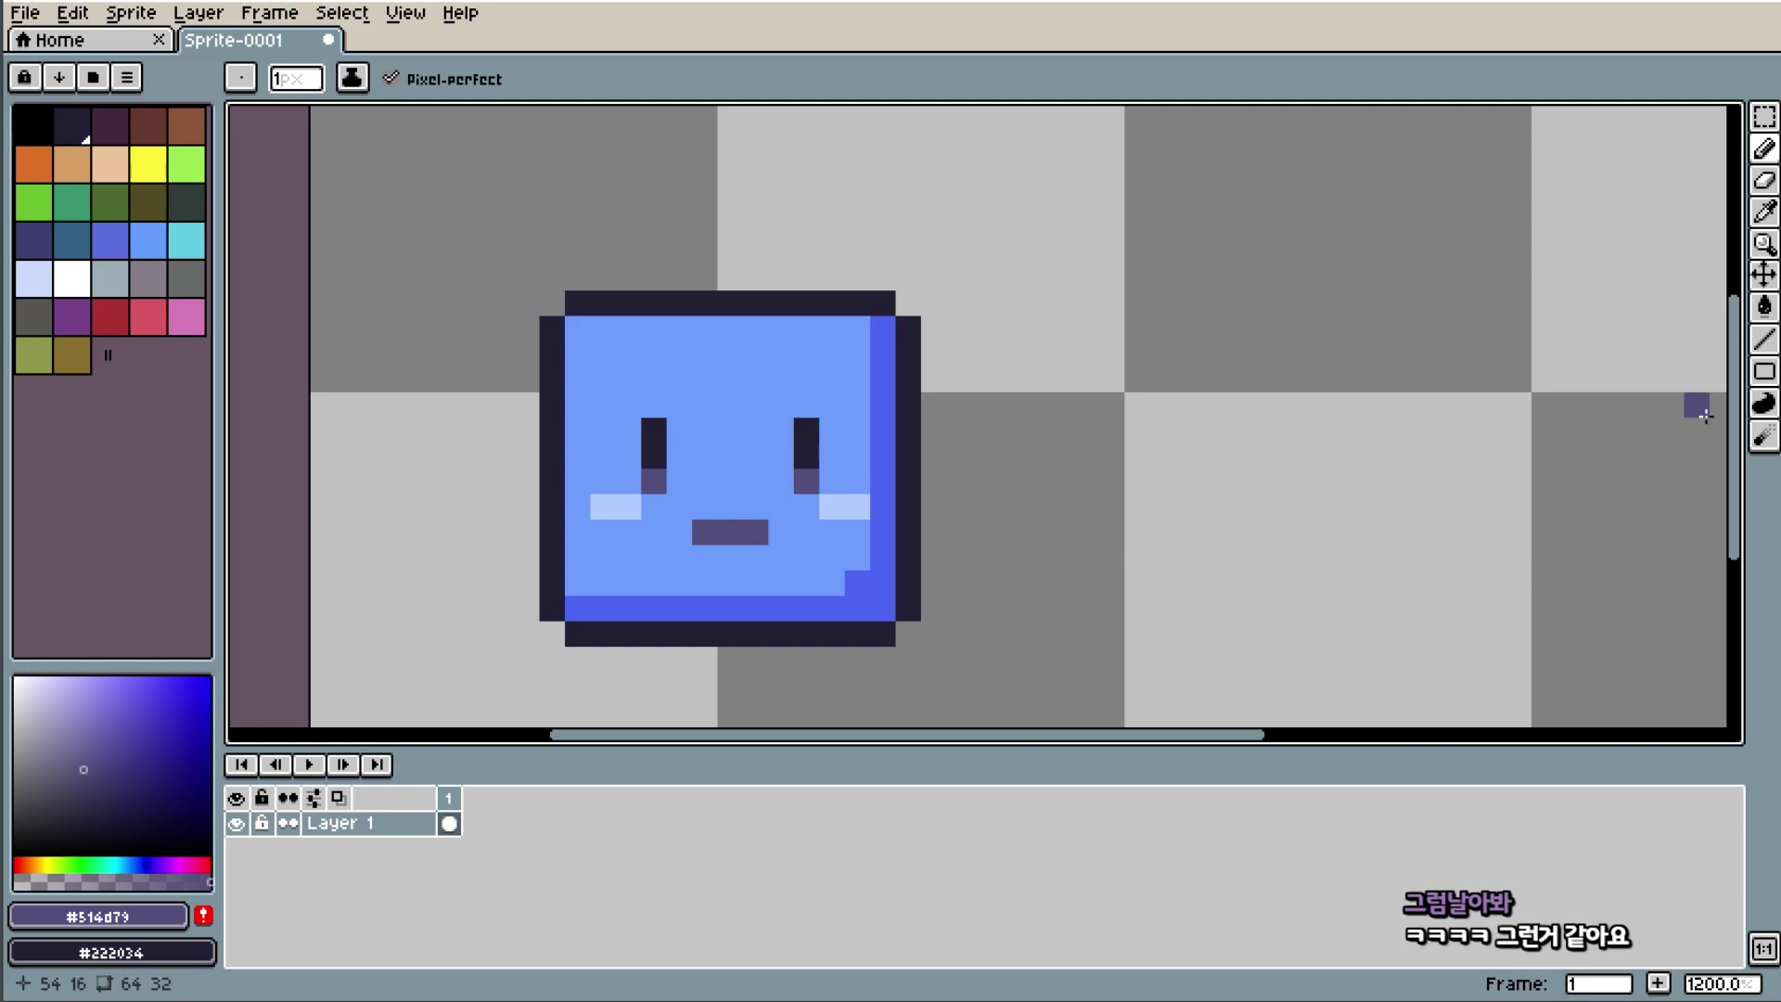
Draw a navy outlined rectangle extending upward from the slime's face.
left_click_drag(1737, 430, 1736, 400)
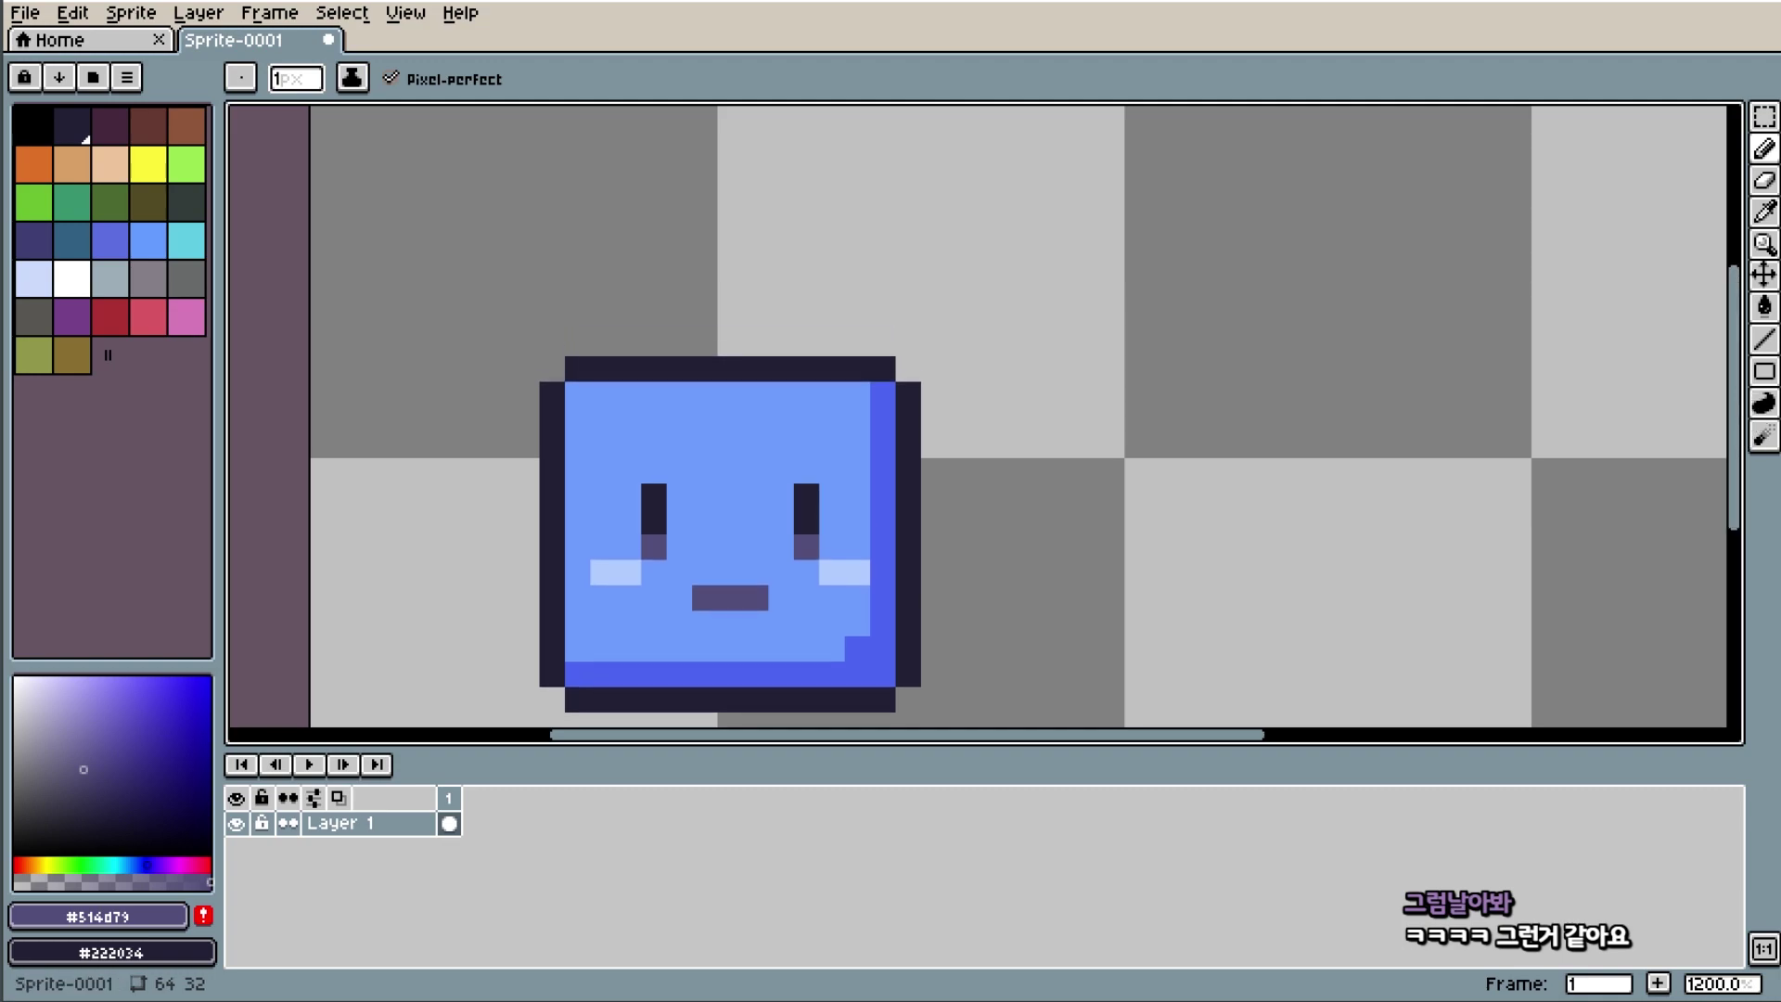
key("i")
left_click(565, 418)
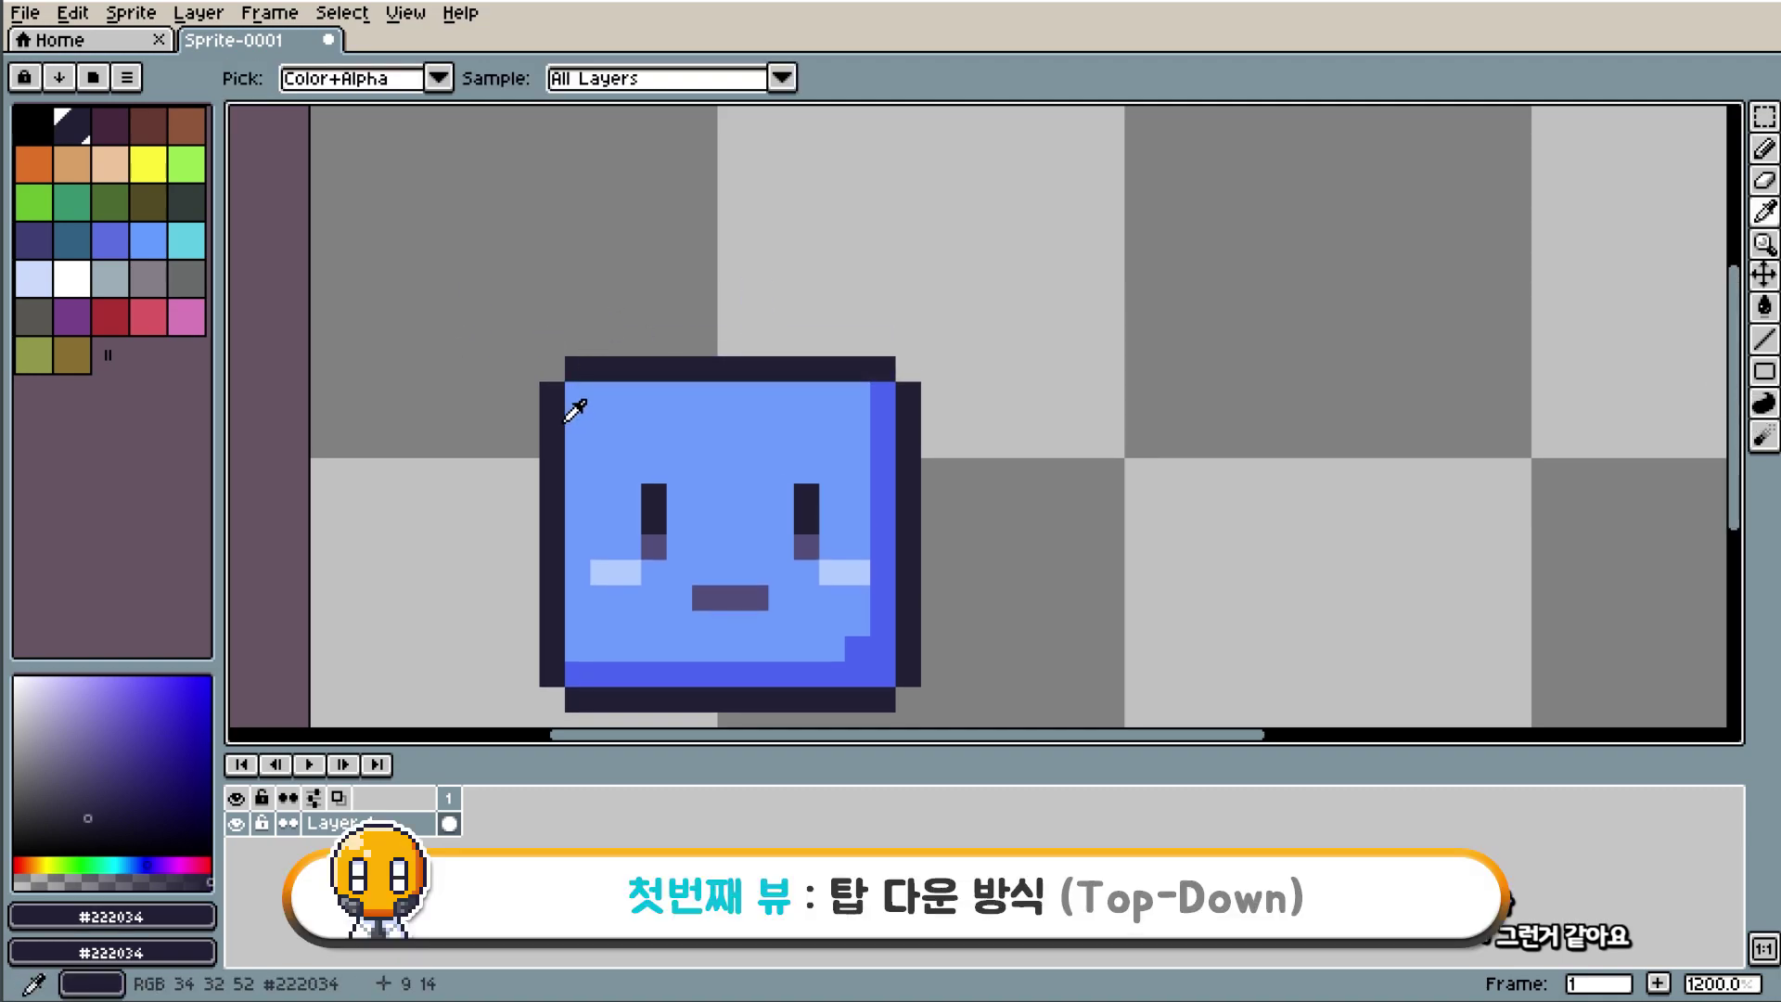
key("b")
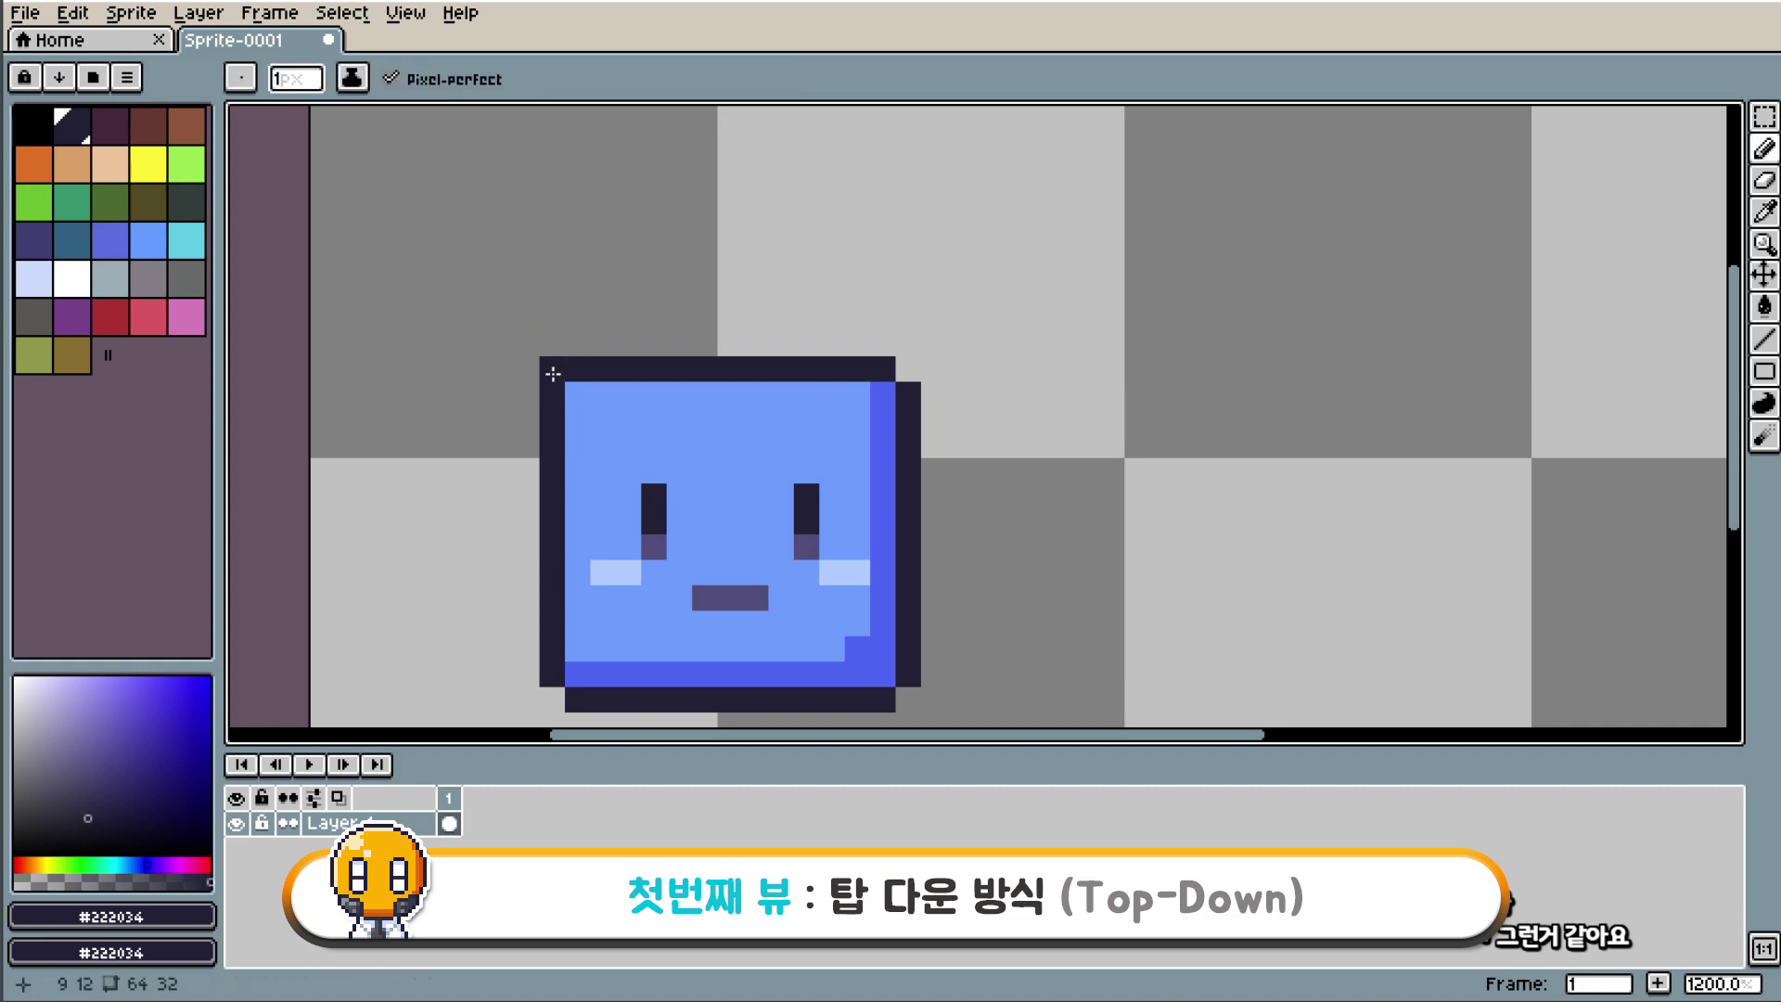
left_click_drag(553, 374, 580, 190)
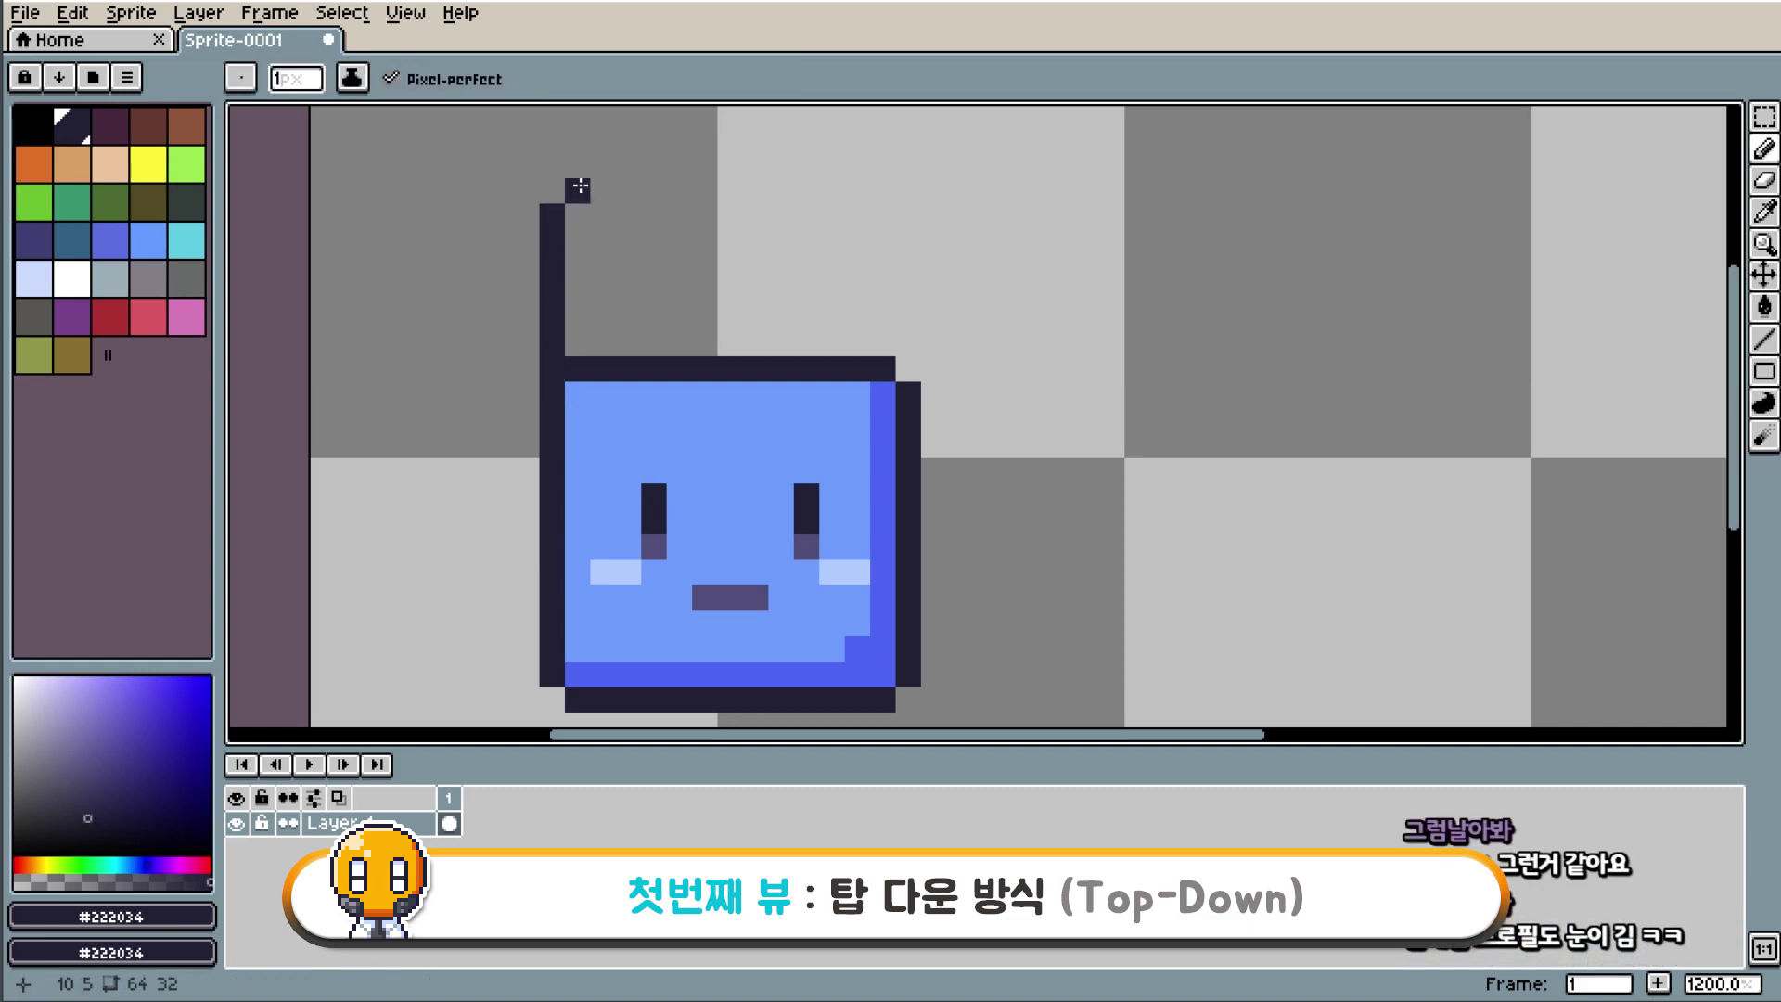
left_click(619, 191)
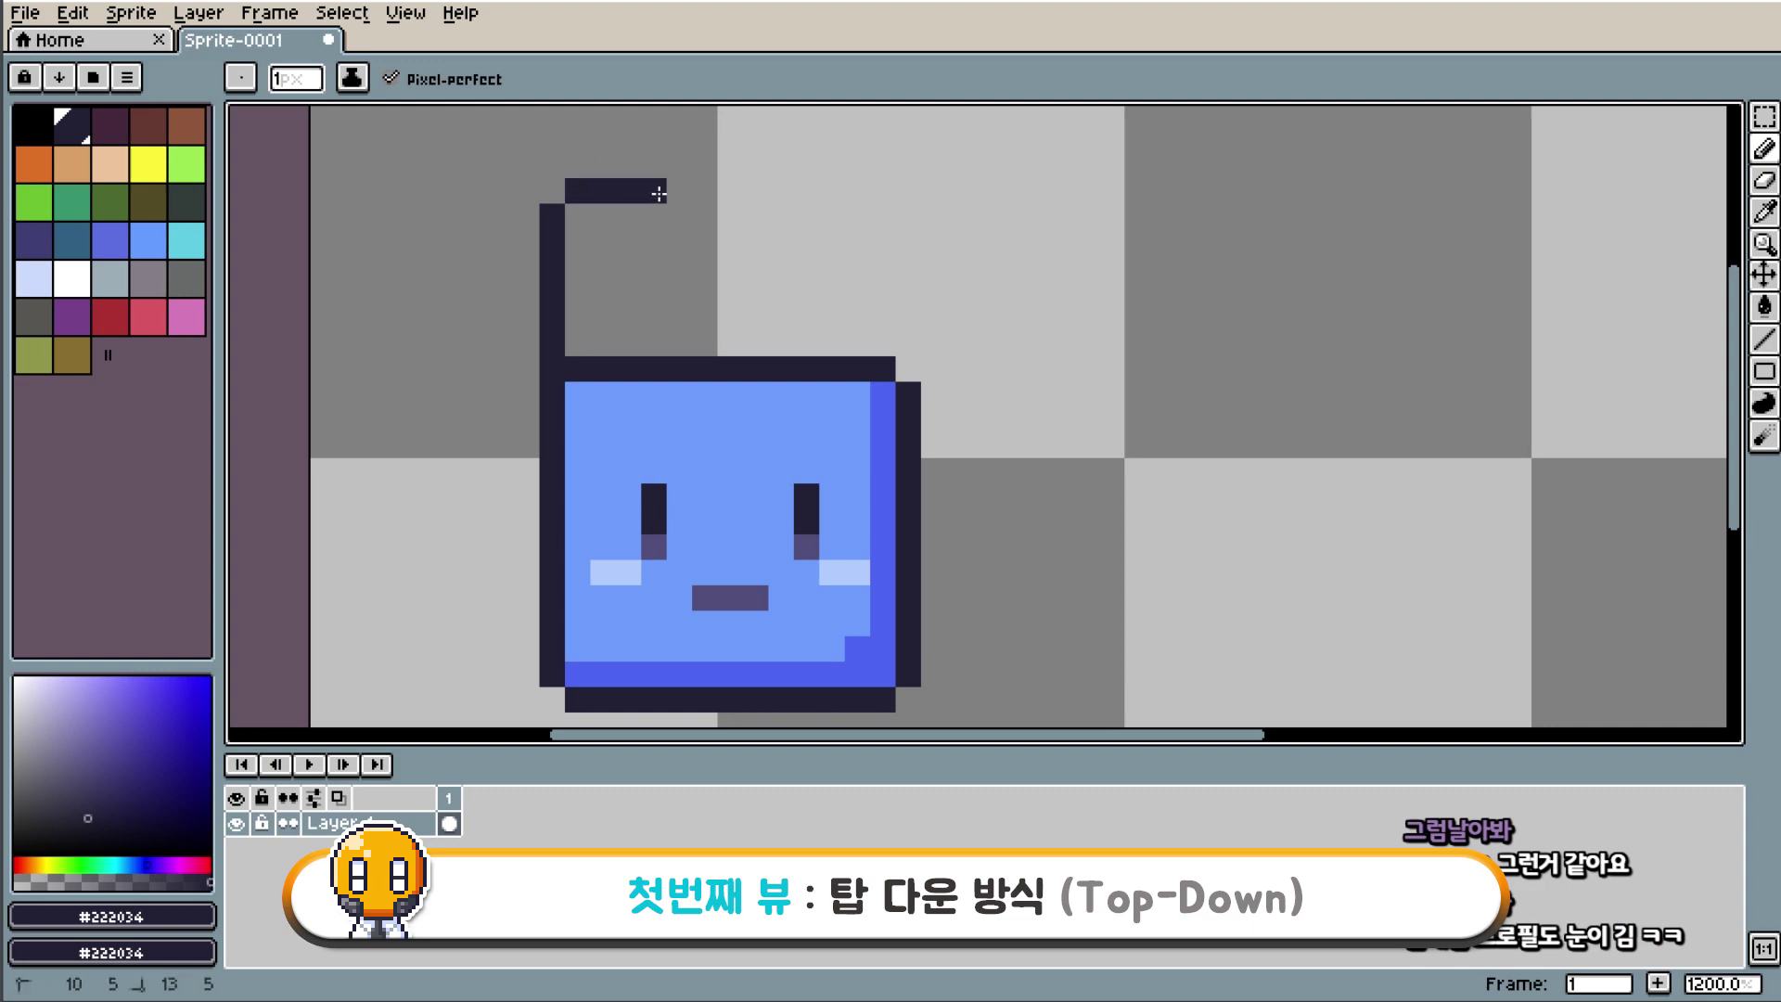
left_click_drag(658, 193, 883, 191)
left_click(914, 342)
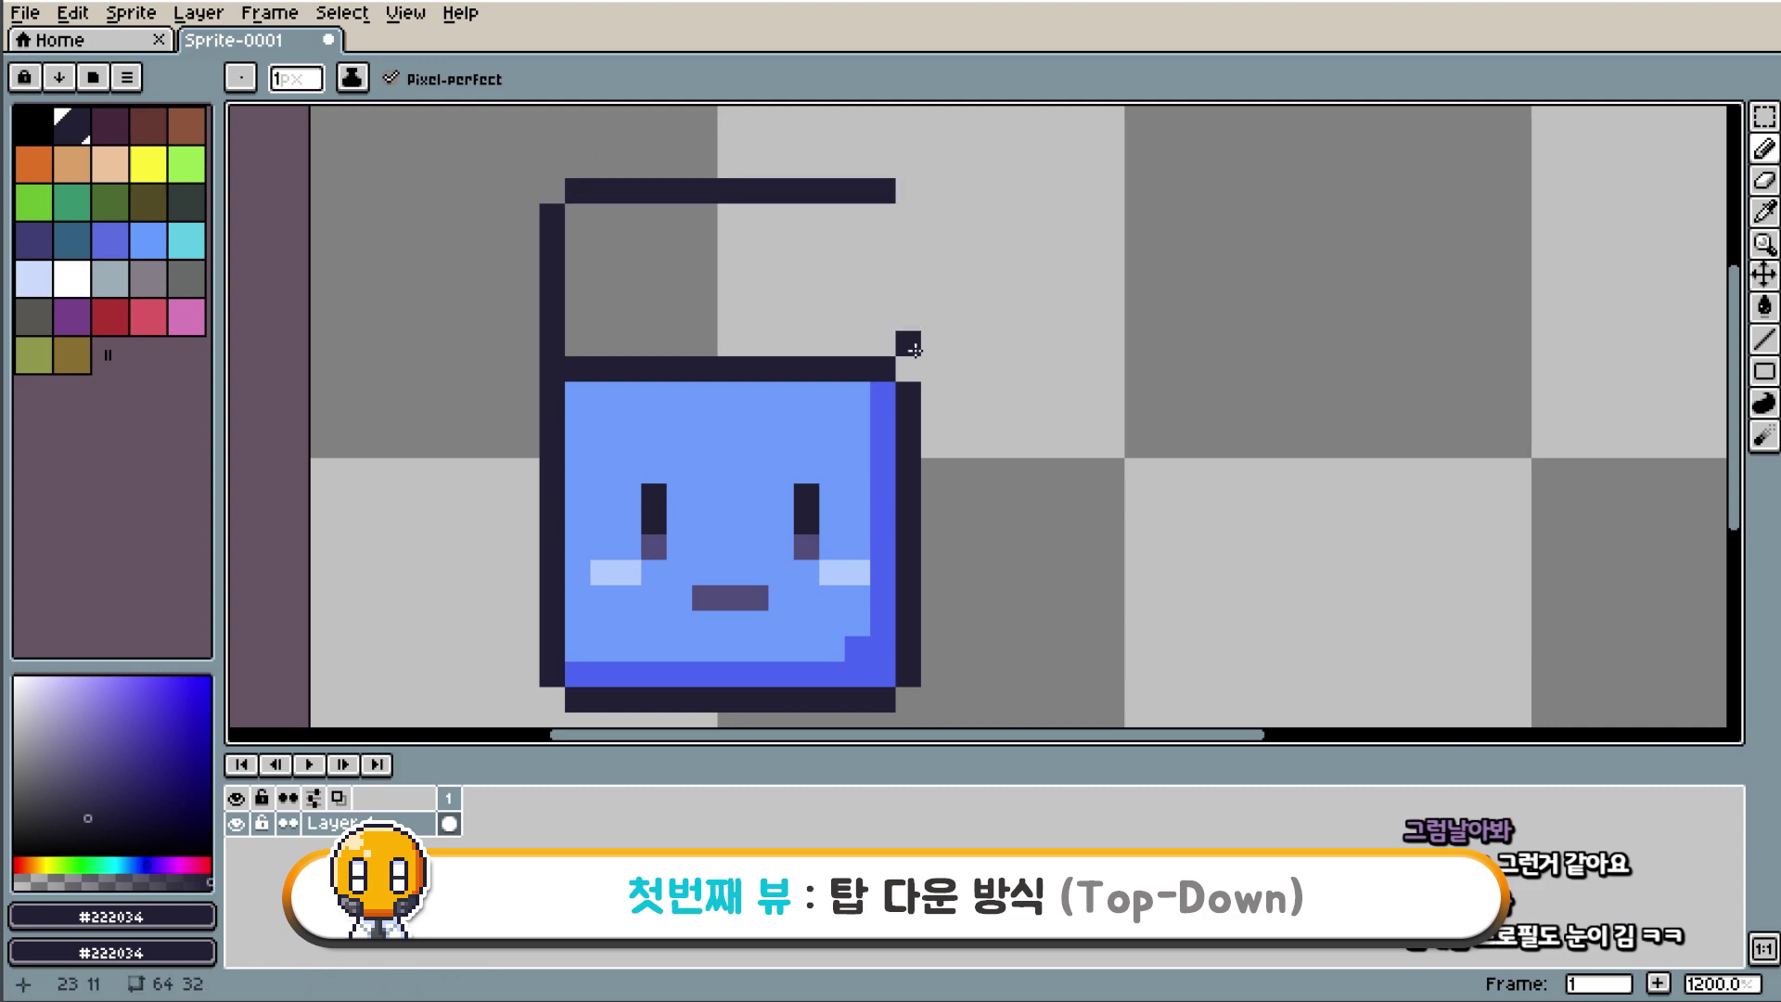
left_click(908, 369)
left_click(908, 216, "shift")
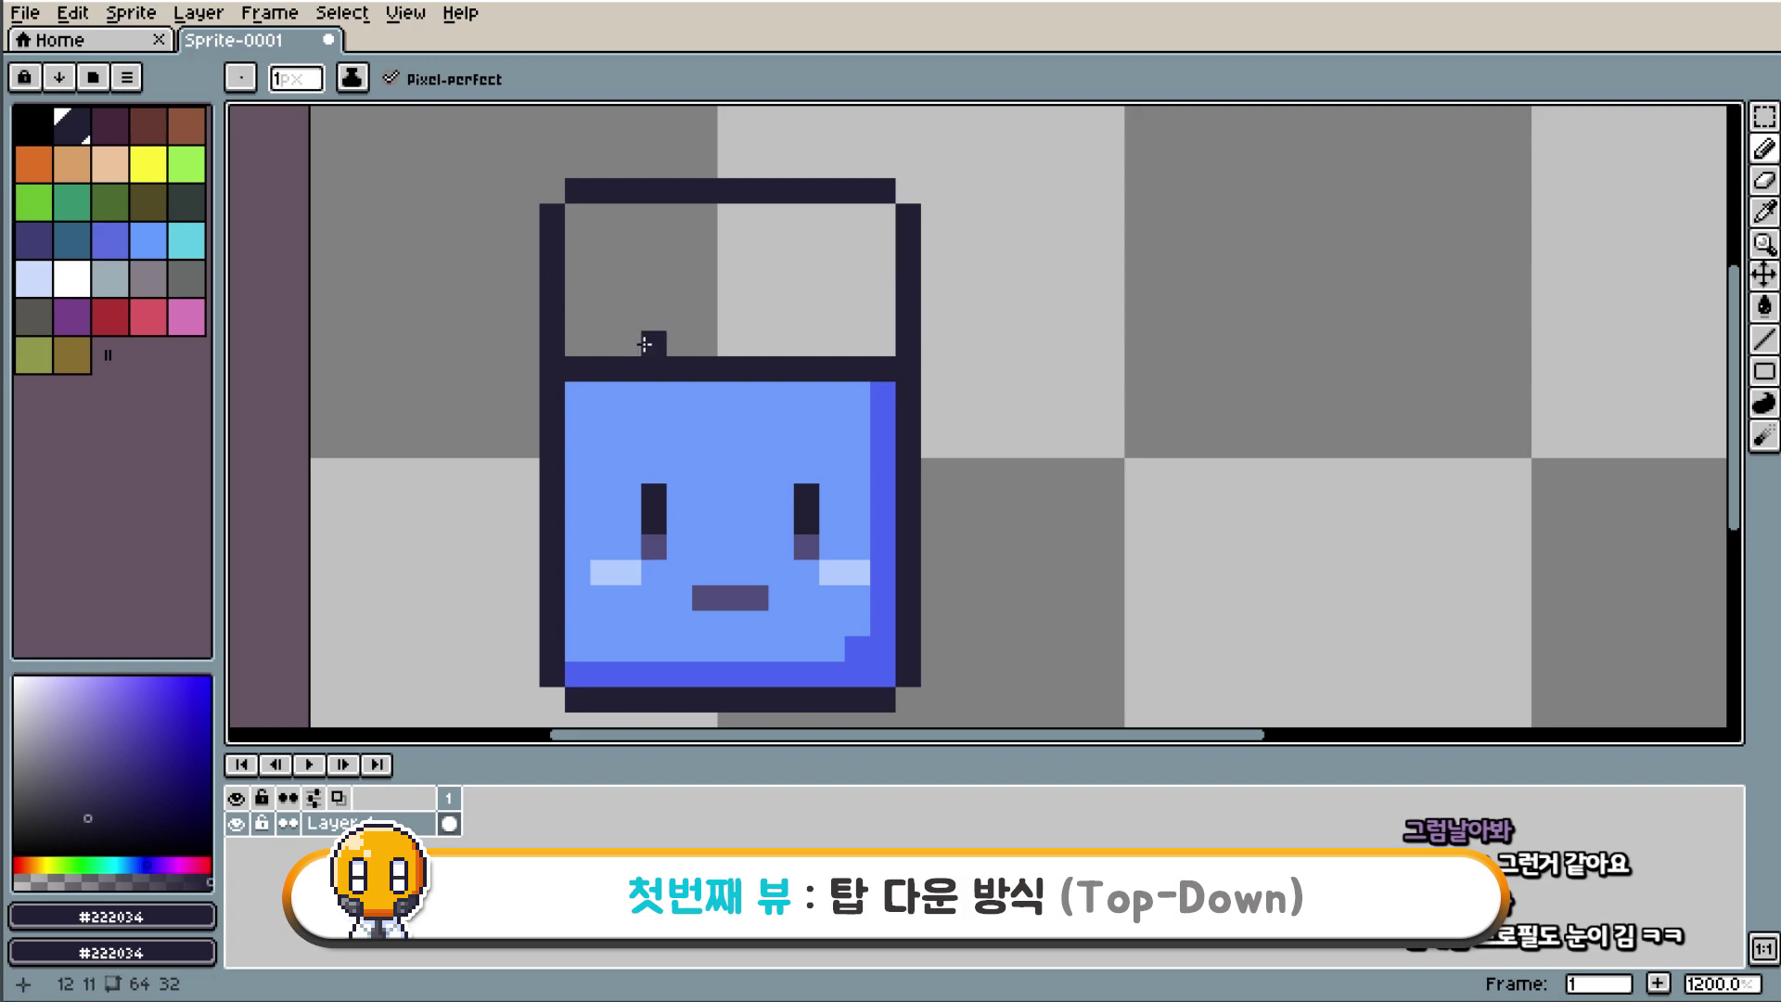
Fill the new top section with the sampled light body blue.
key("i")
left_click(752, 406)
left_click(1764, 306)
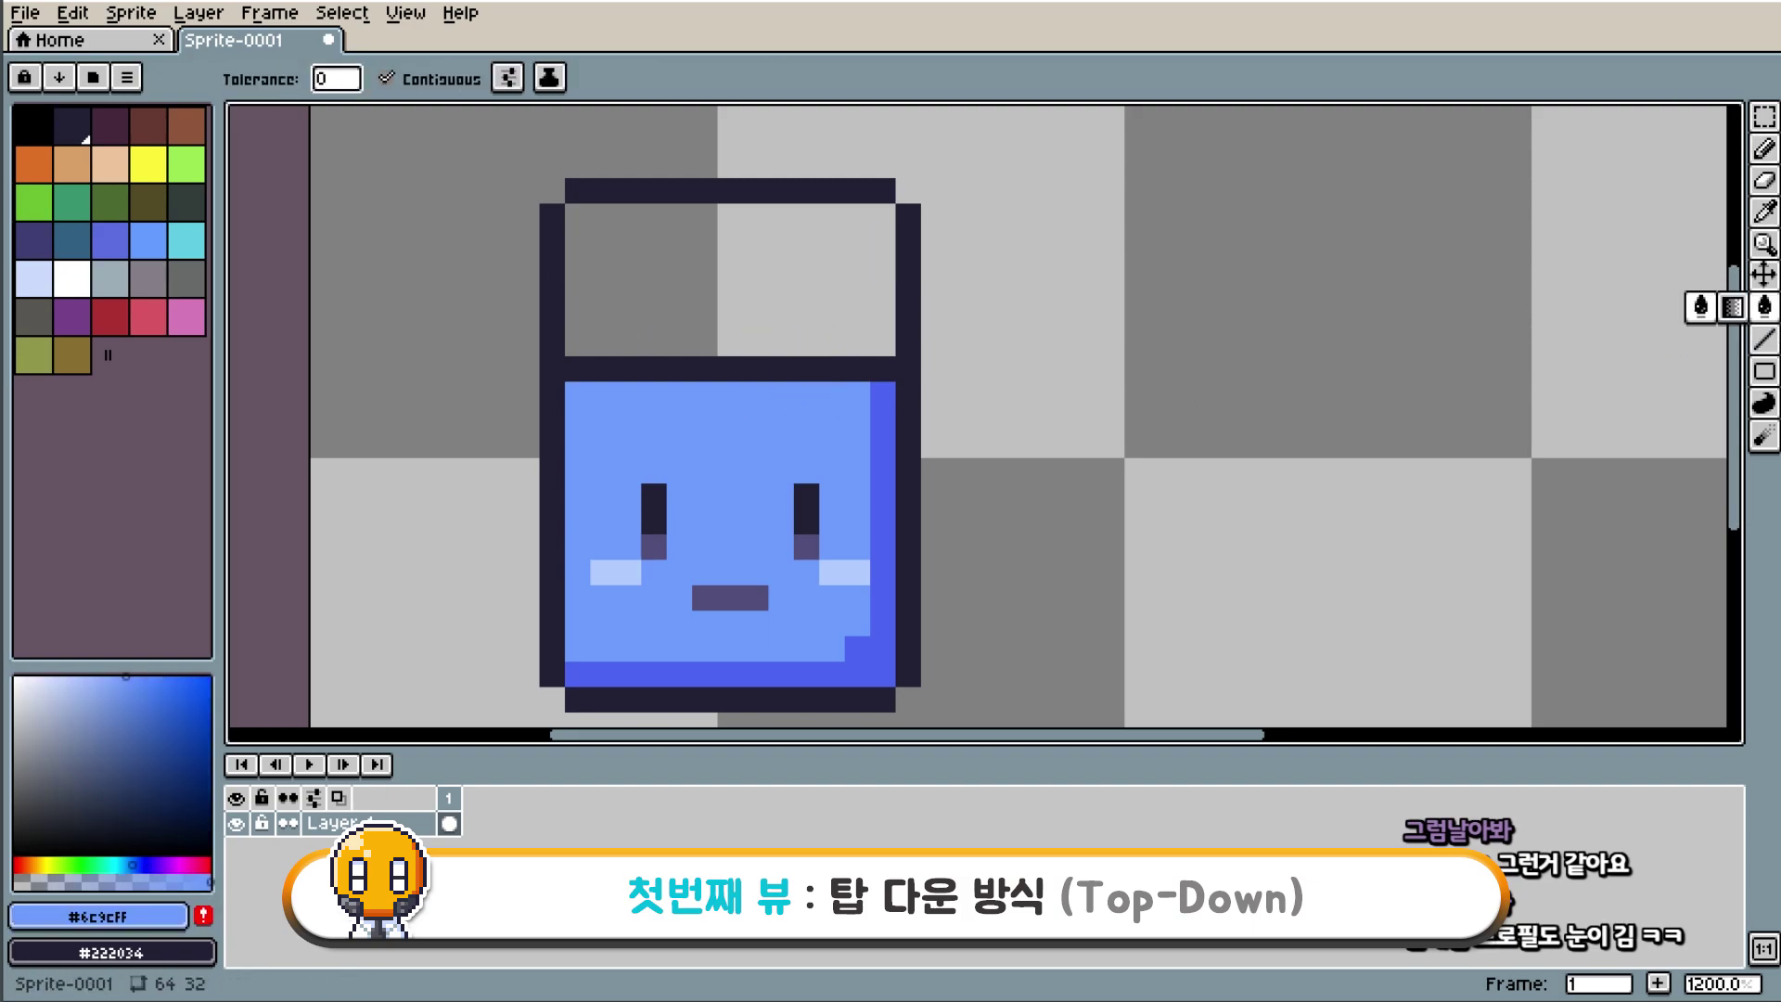
left_click(695, 291)
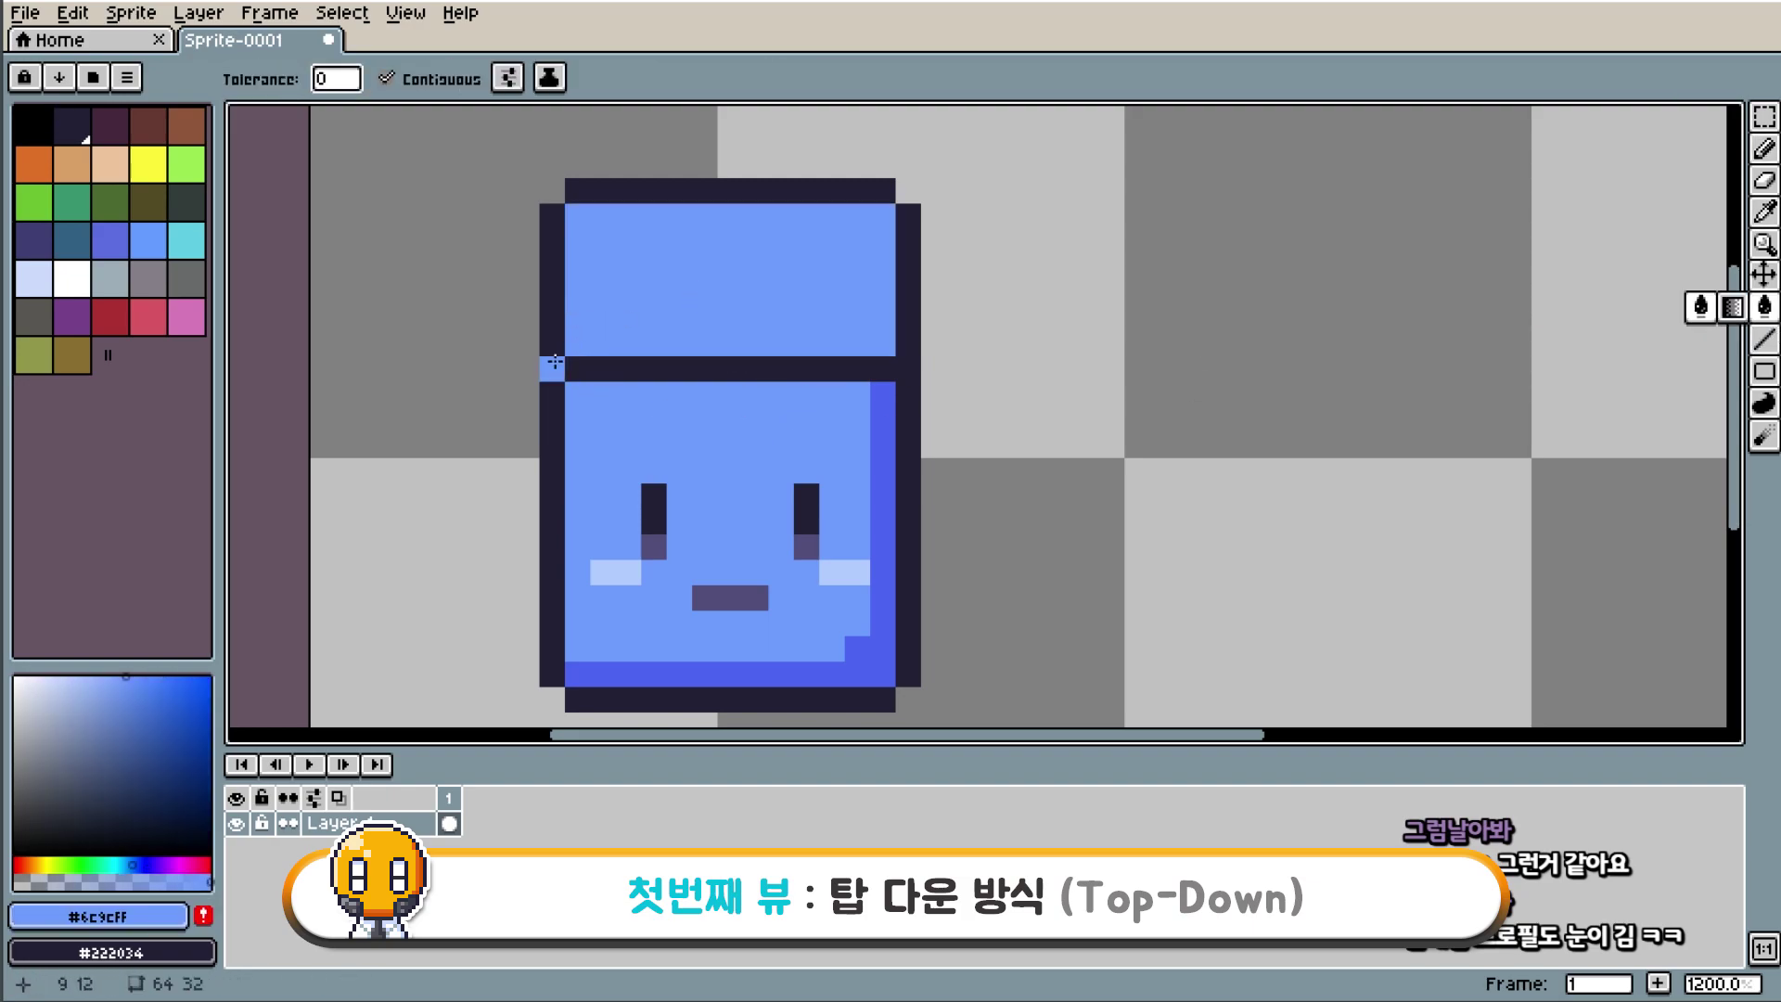
left_click(549, 220)
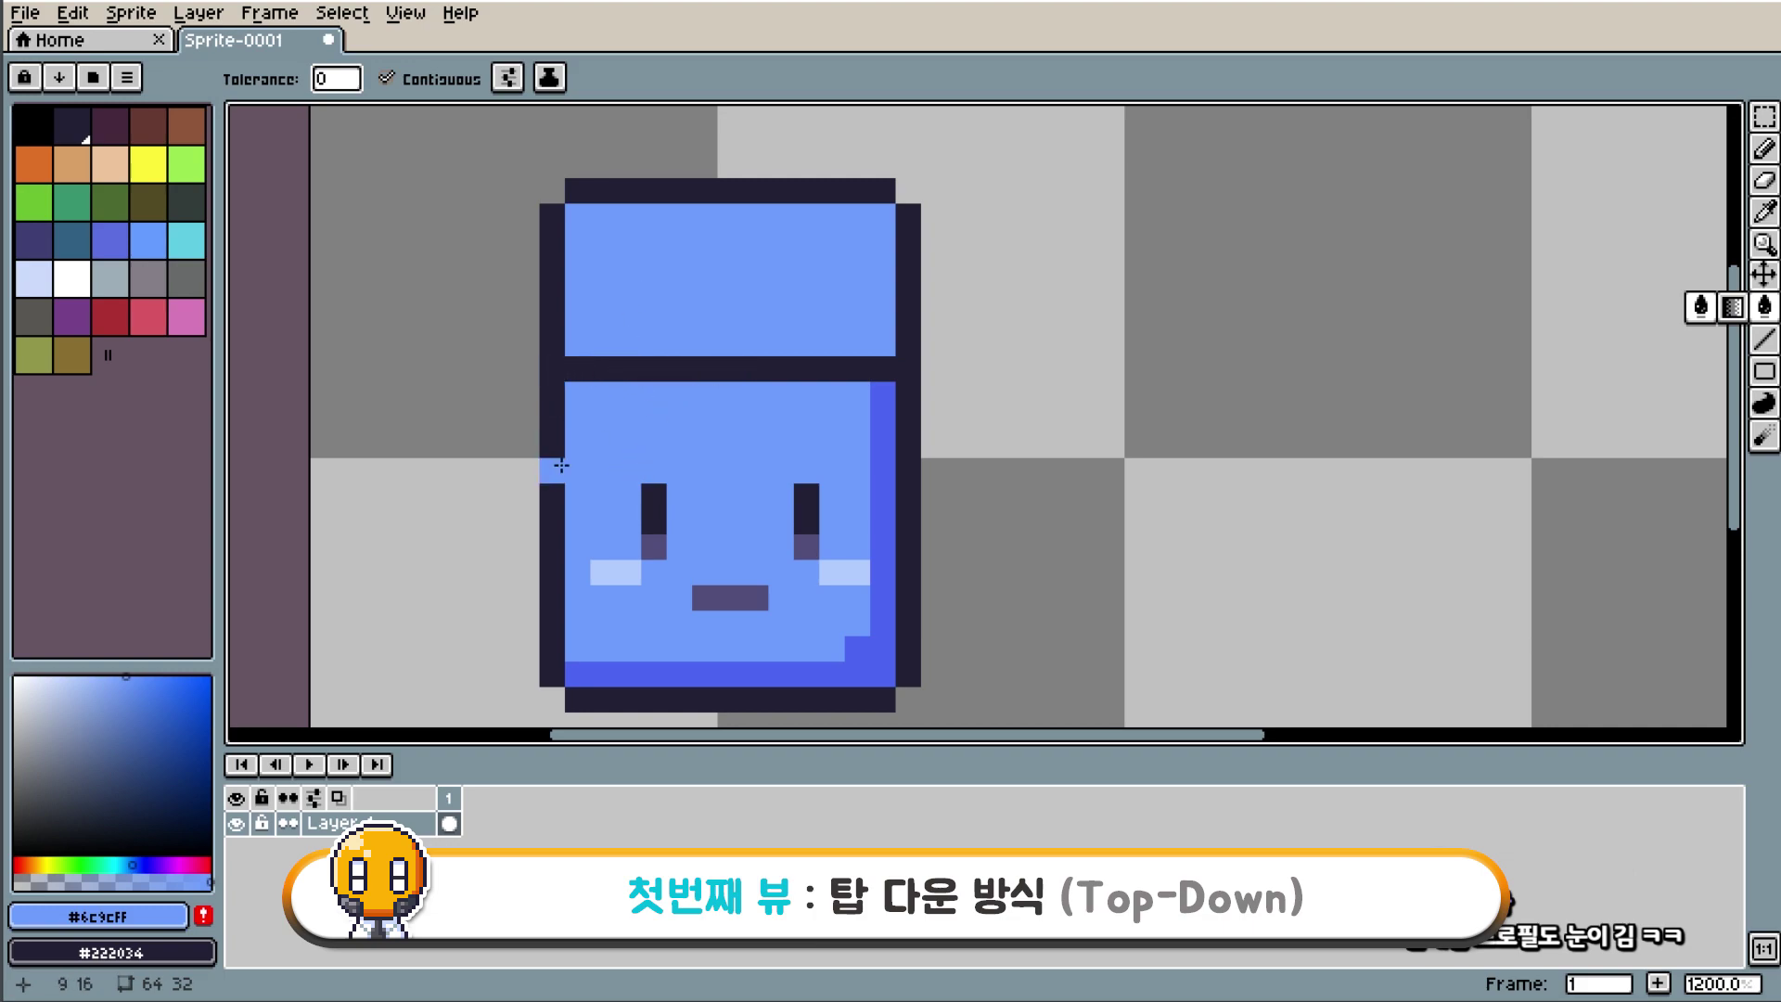
Paint over the navy divider in light blue and fill the top with a paler blue.
key("b")
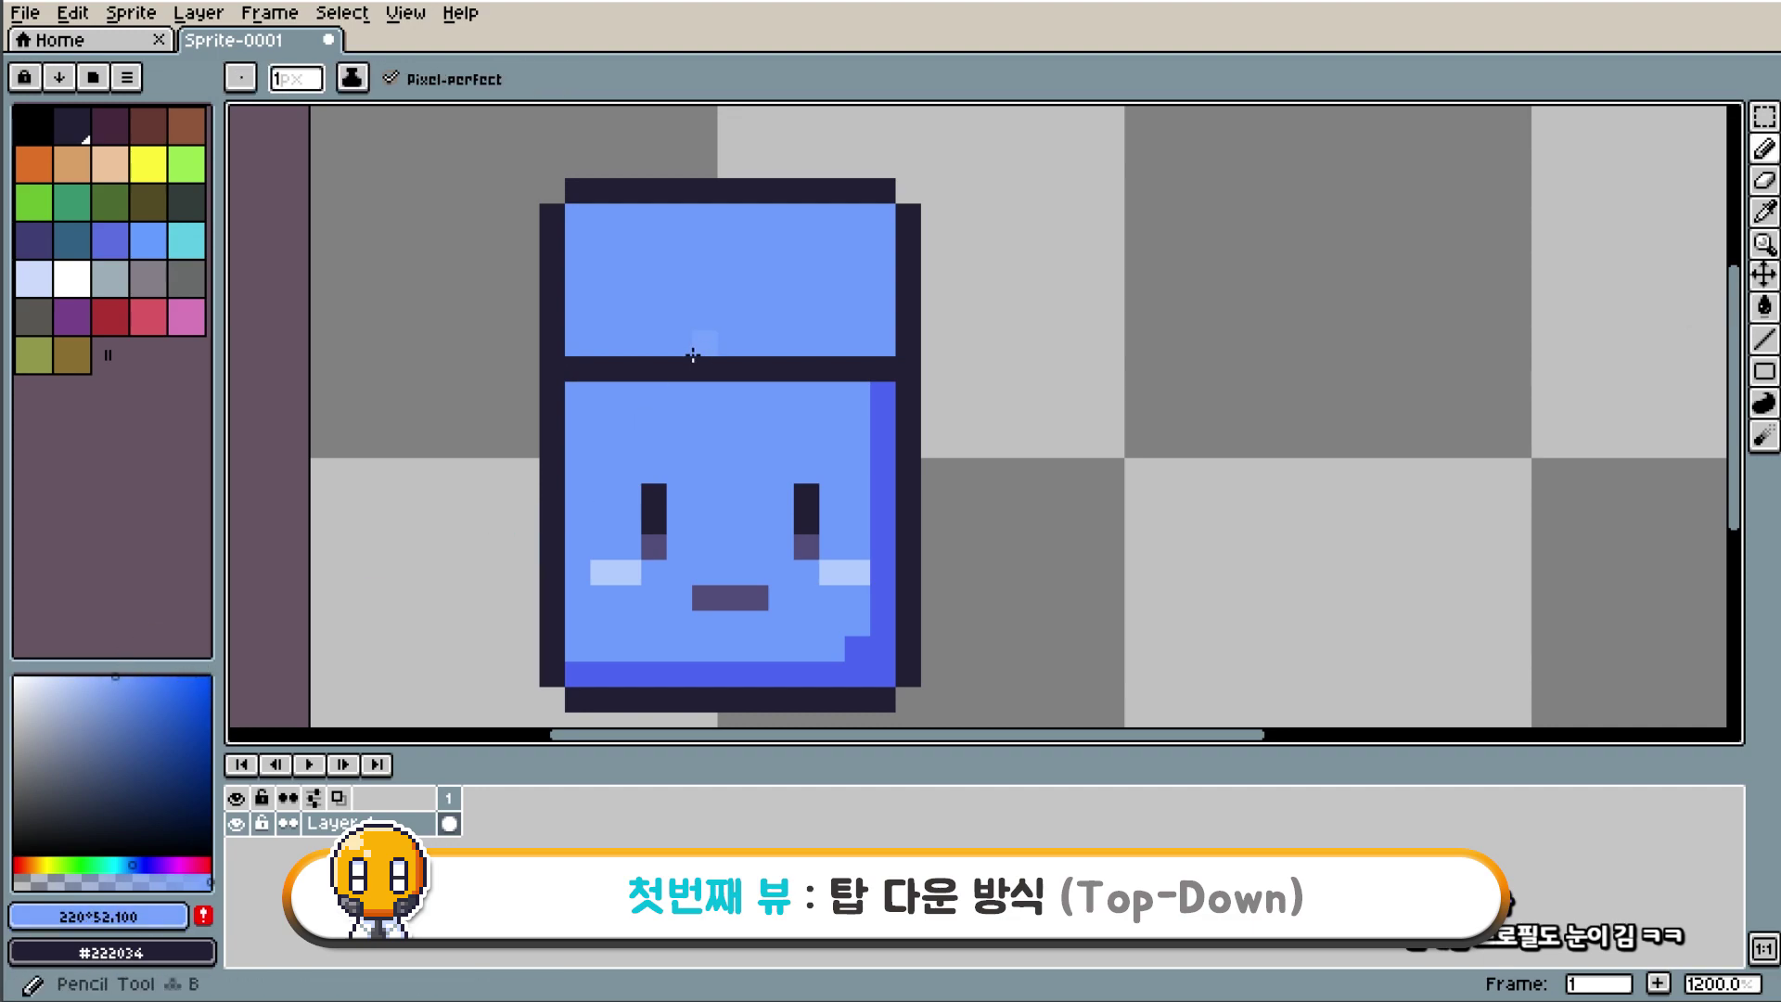
left_click_drag(570, 371, 879, 373)
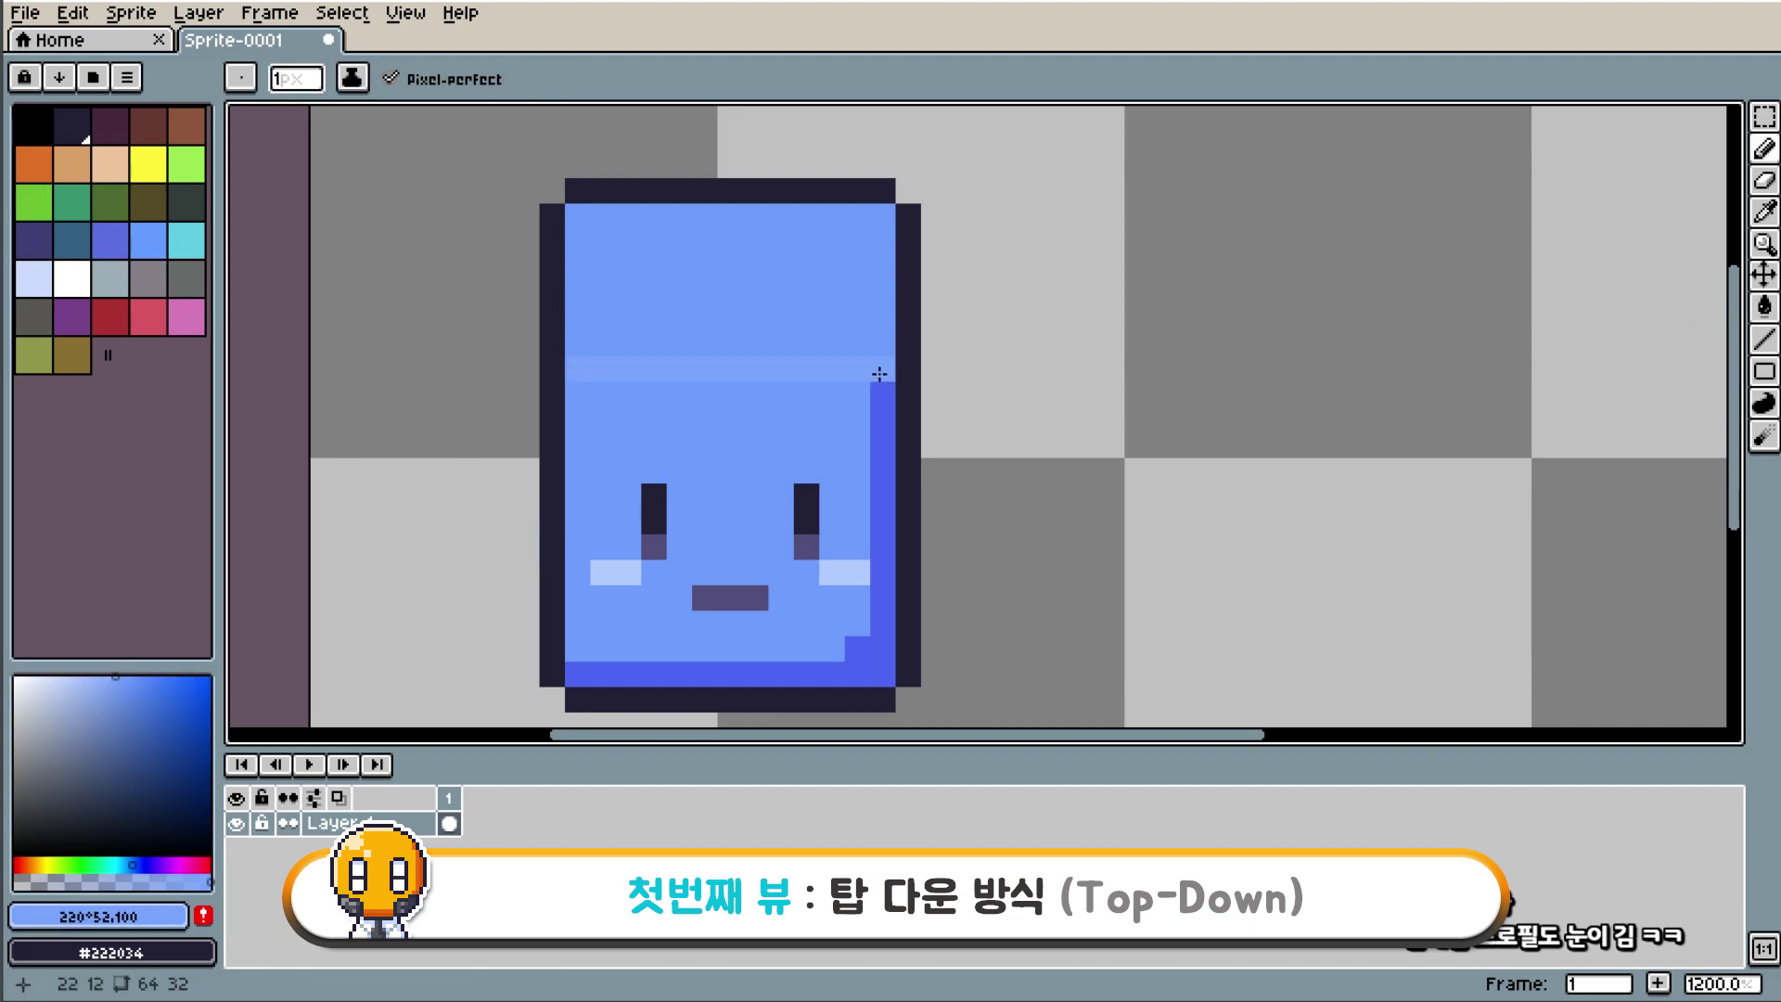
left_click(99, 677)
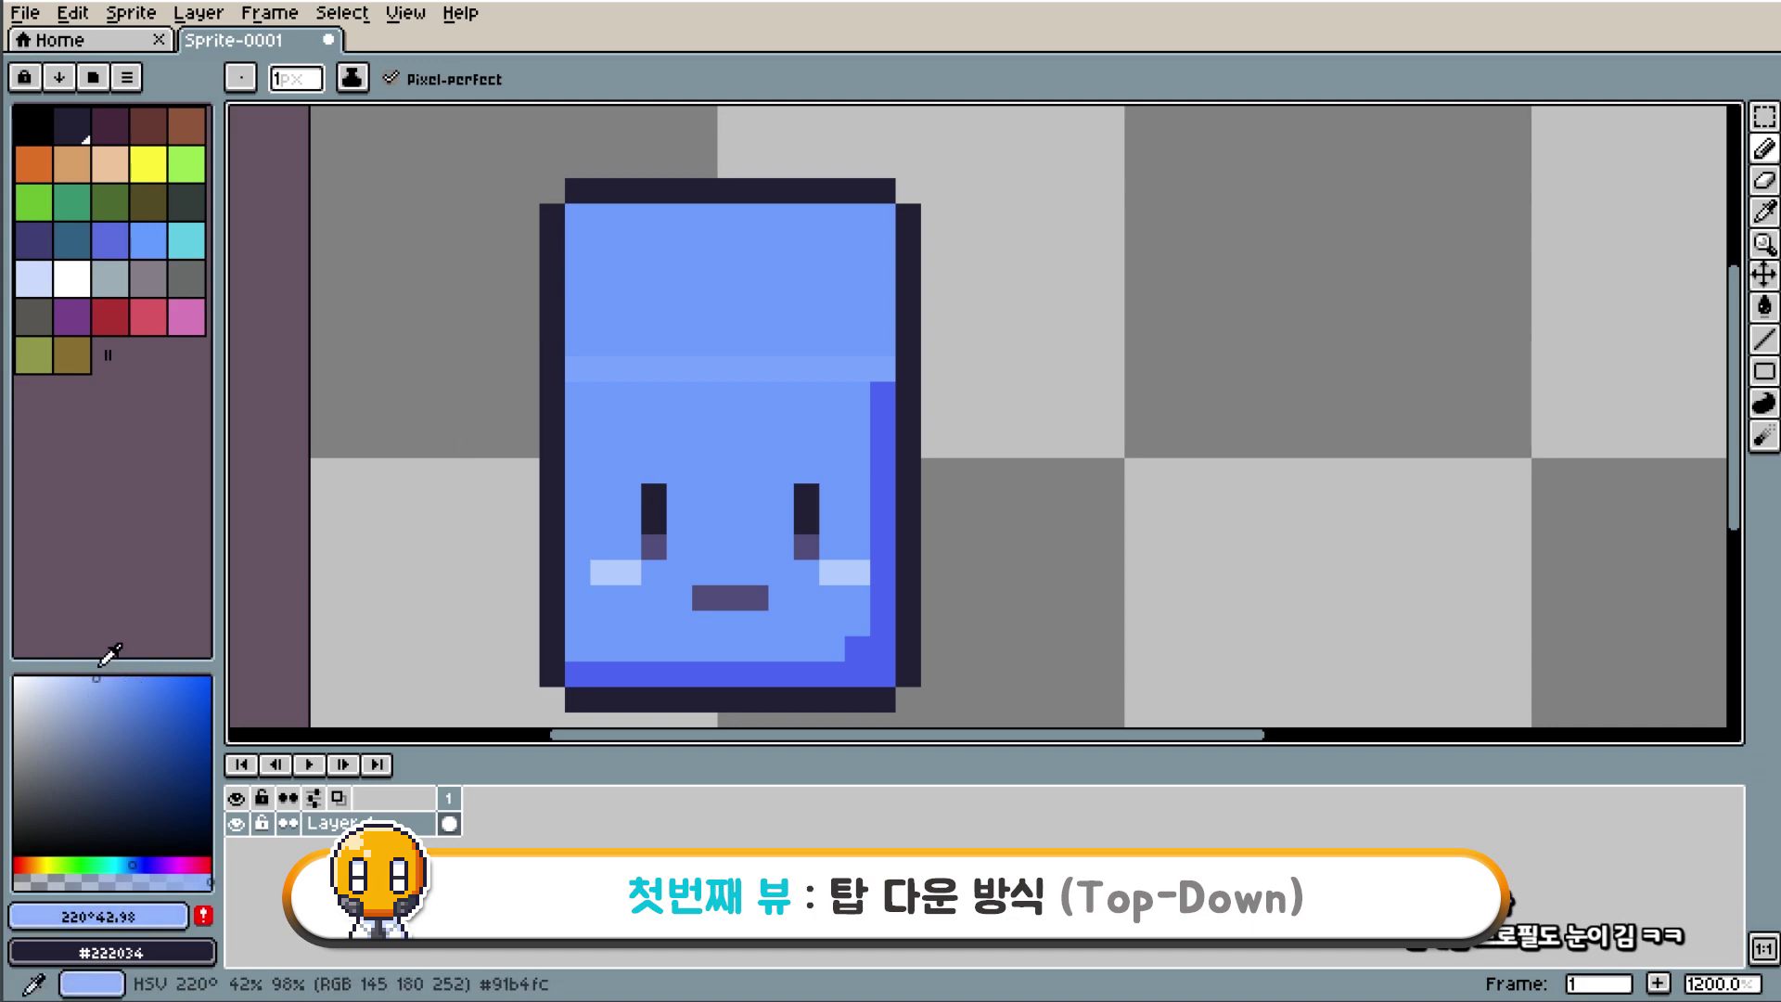
left_click(1764, 306)
left_click(729, 321)
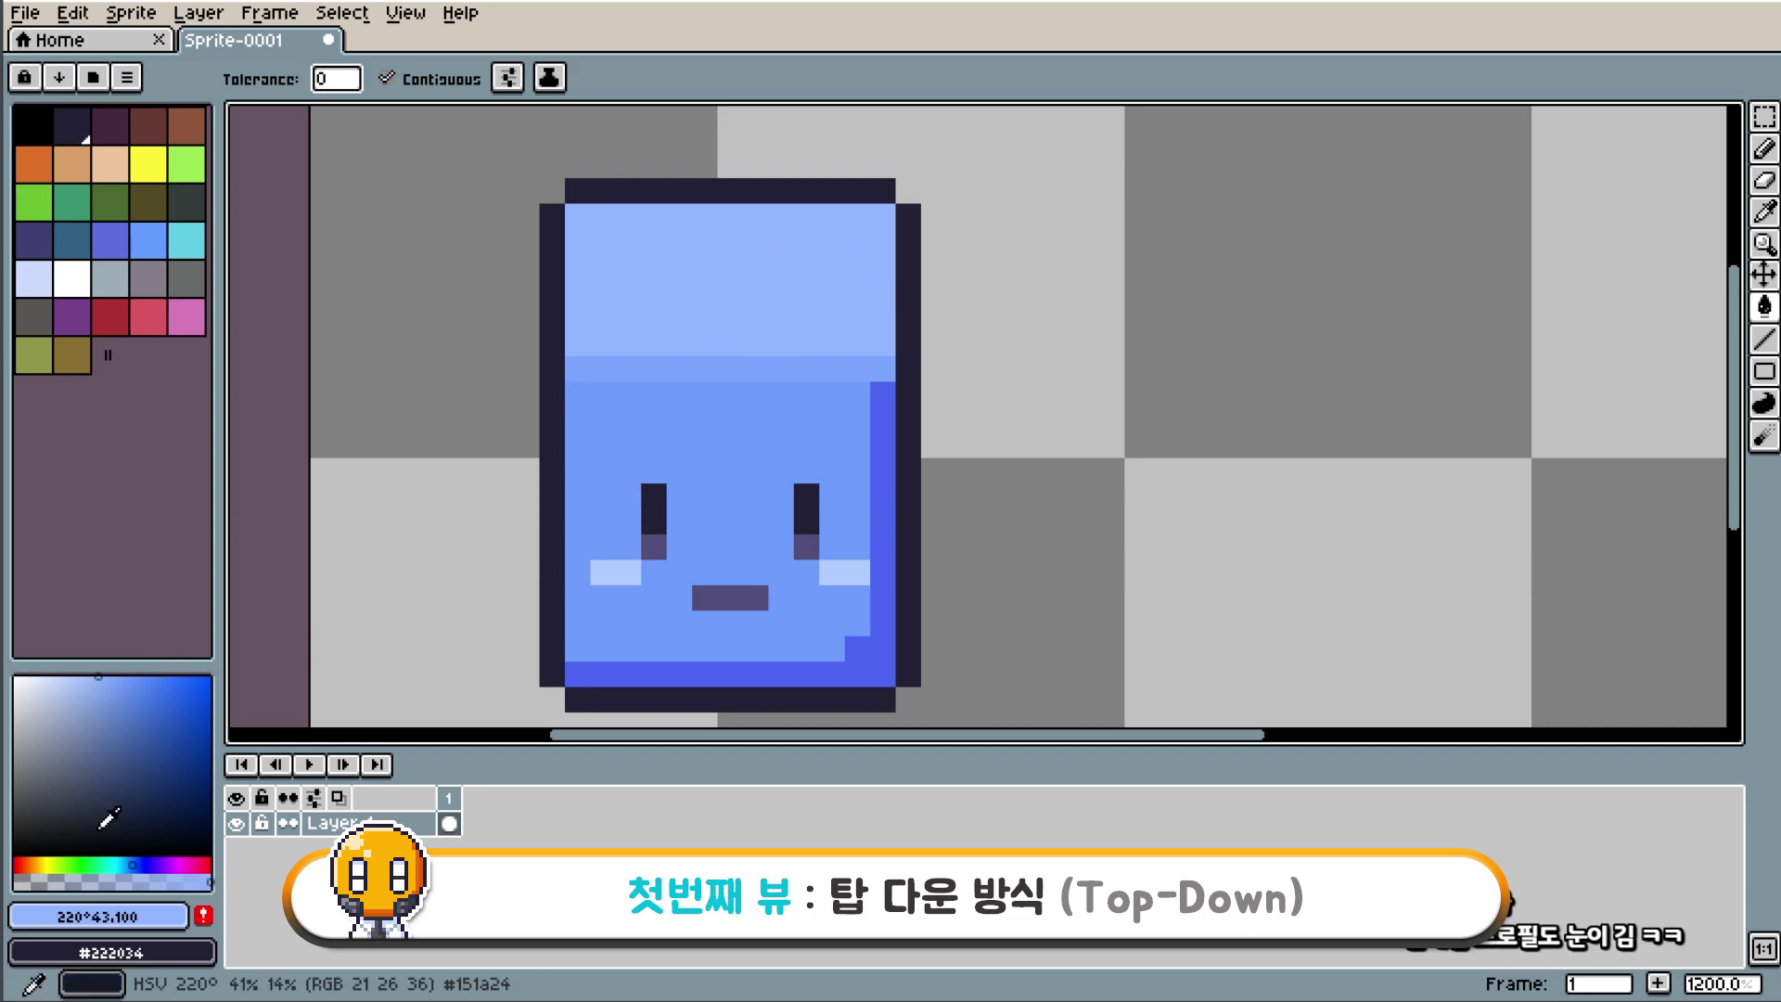
Shift the hue to 215° and refill the tall slime's top face.
left_click(132, 862)
left_click(716, 260)
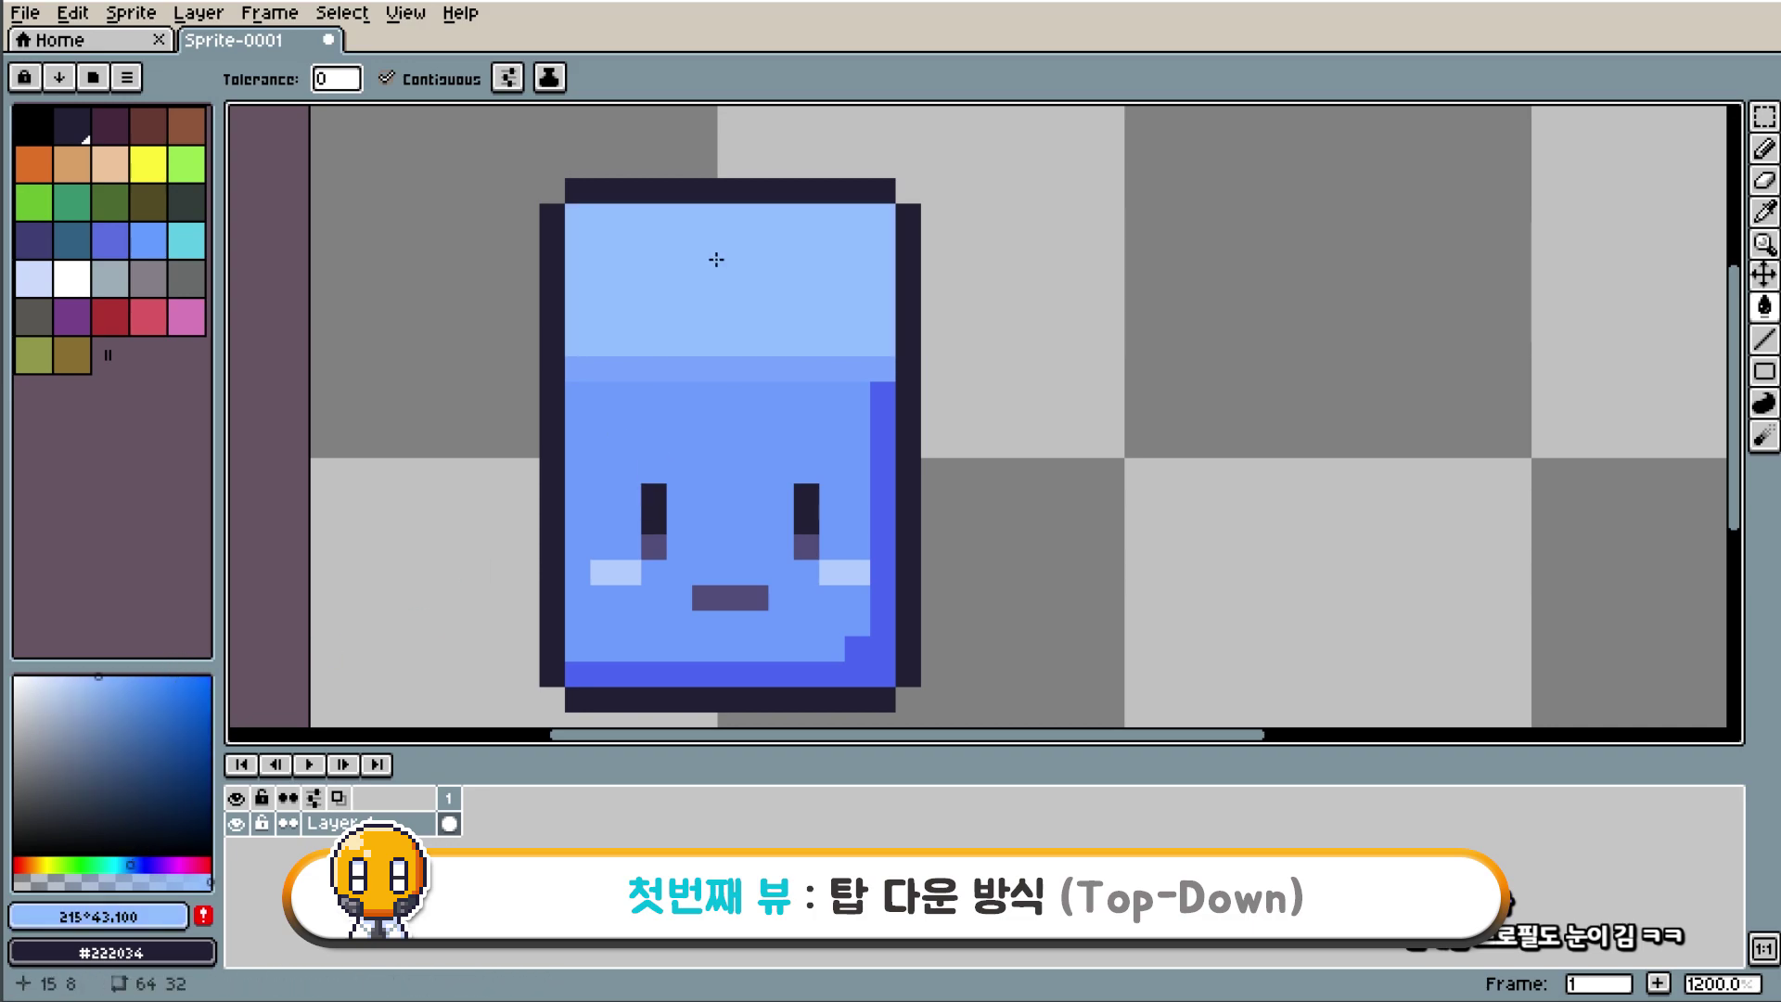
scroll(787, 270, "down", 5)
scroll(1011, 329, "up", 5)
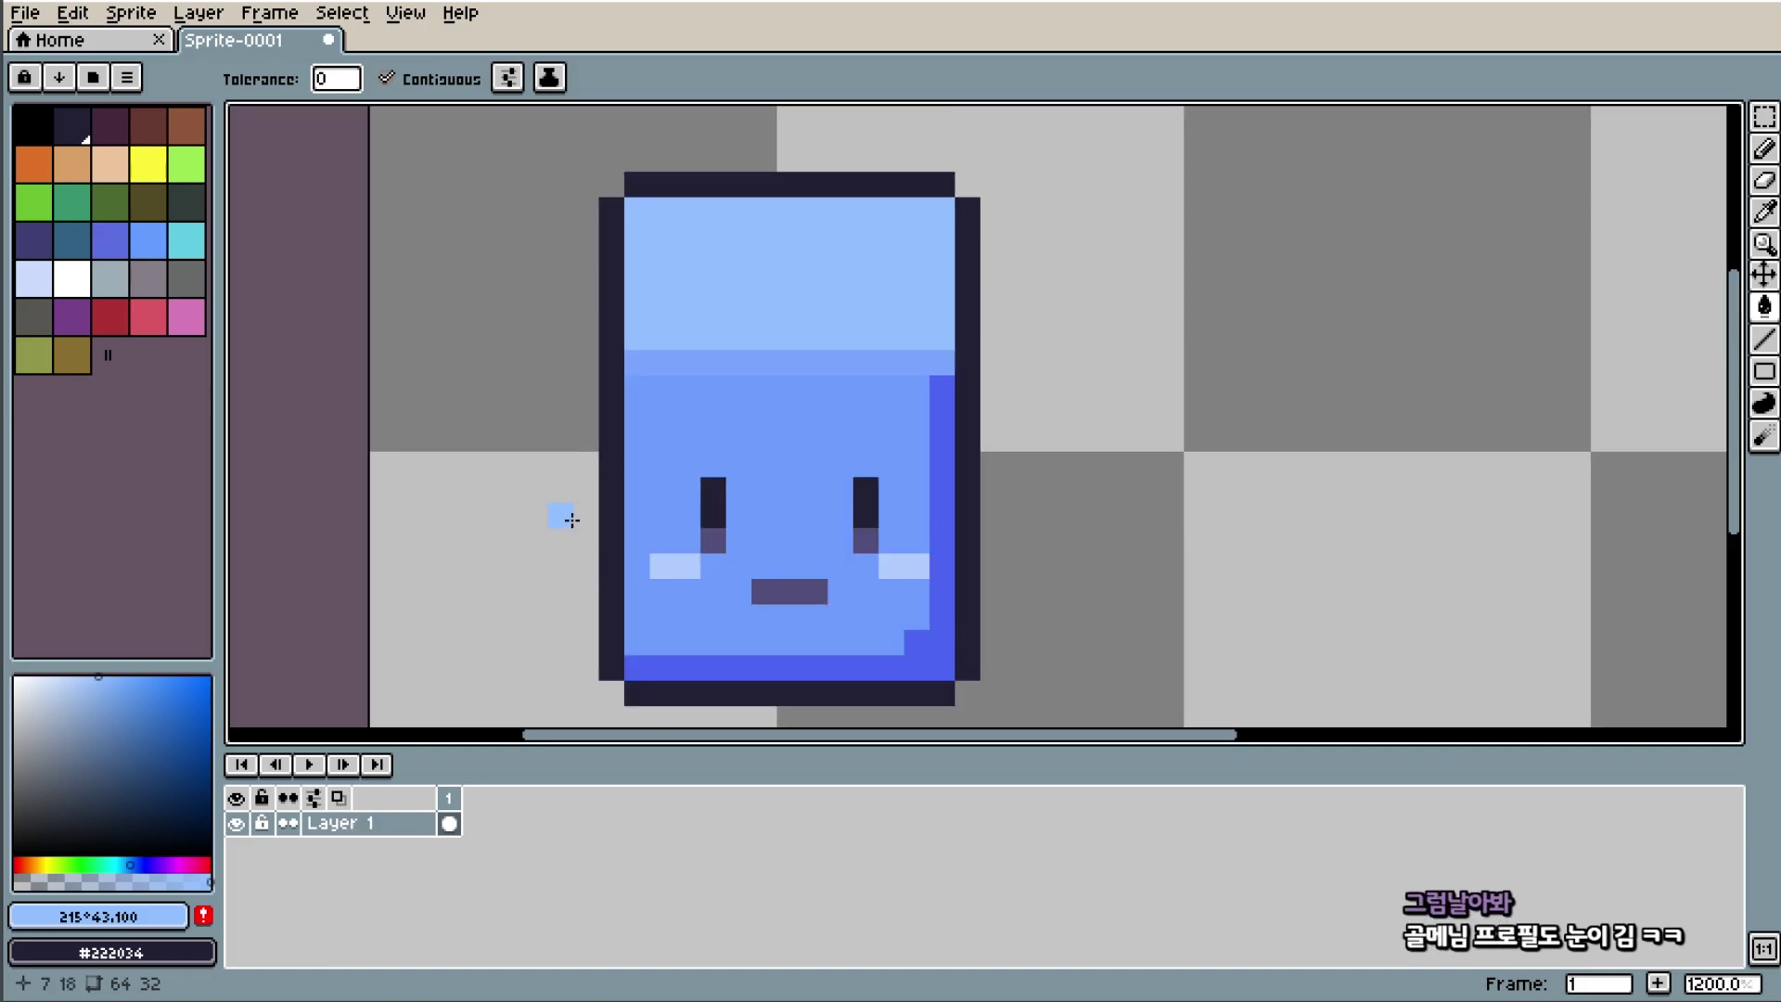
key("b")
scroll(557, 515, "down", 3)
scroll(1280, 398, "up", 3)
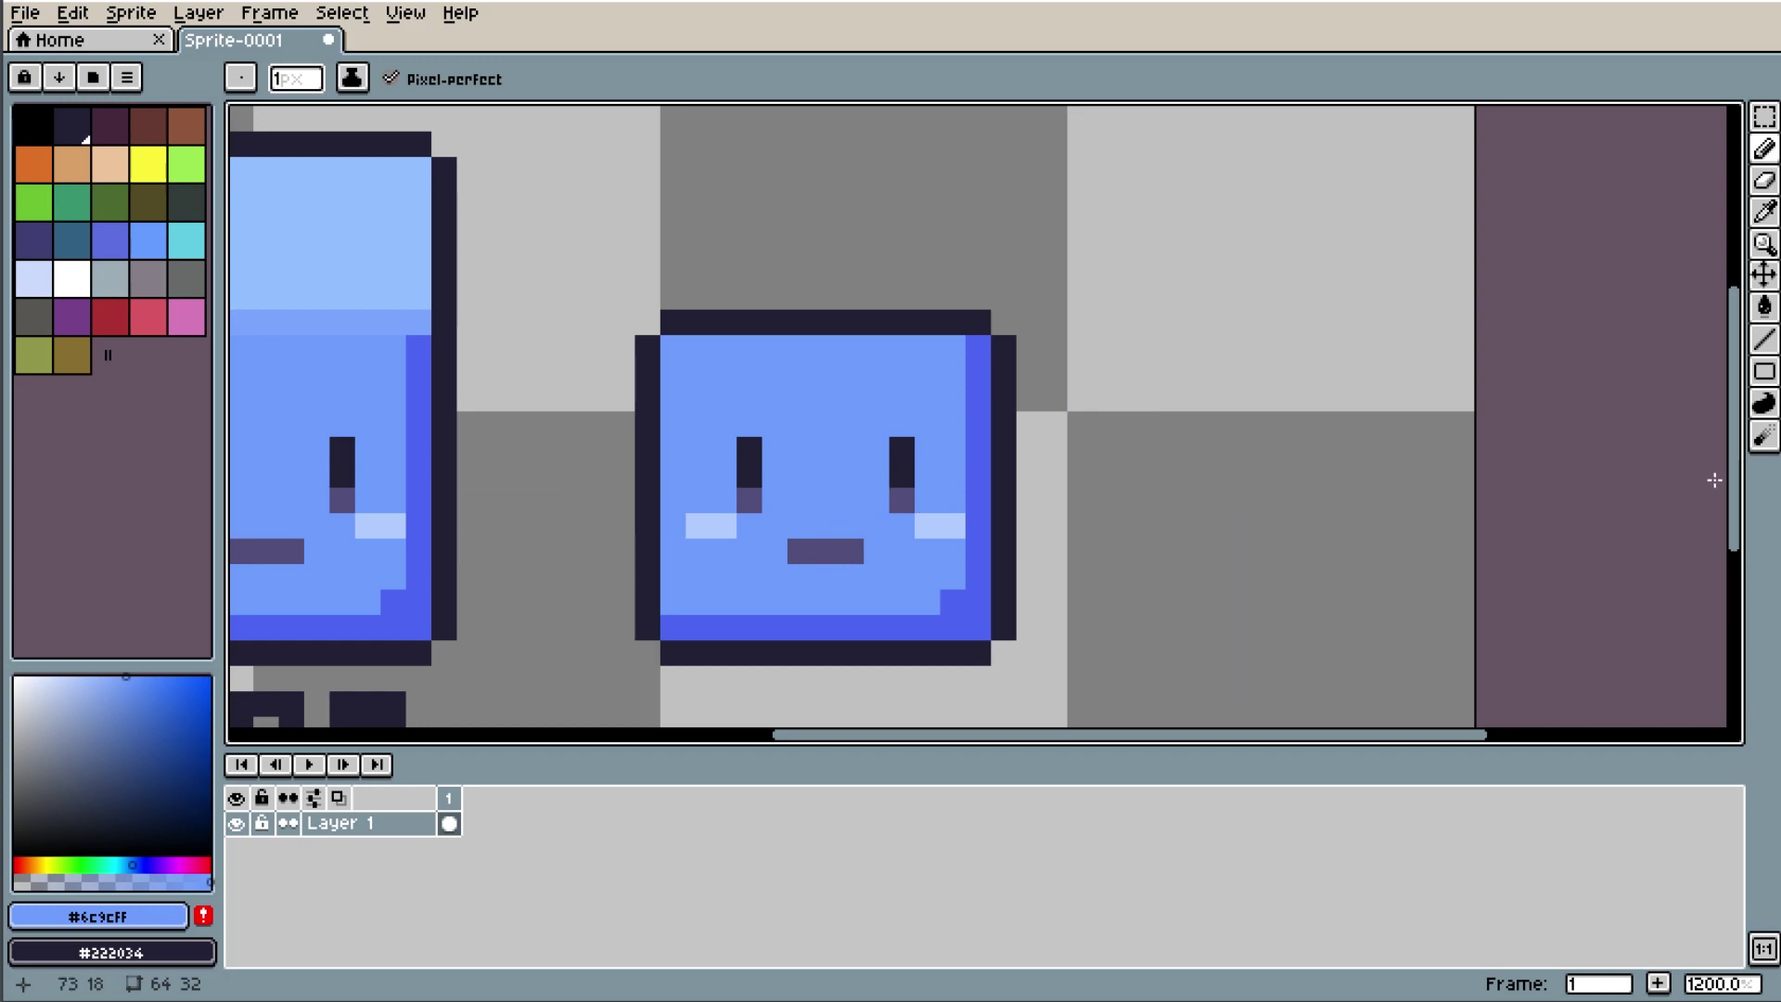
Outline an empty box extending the square slime to the right in the dark outline colour.
left_click_drag(1734, 520, 1745, 573)
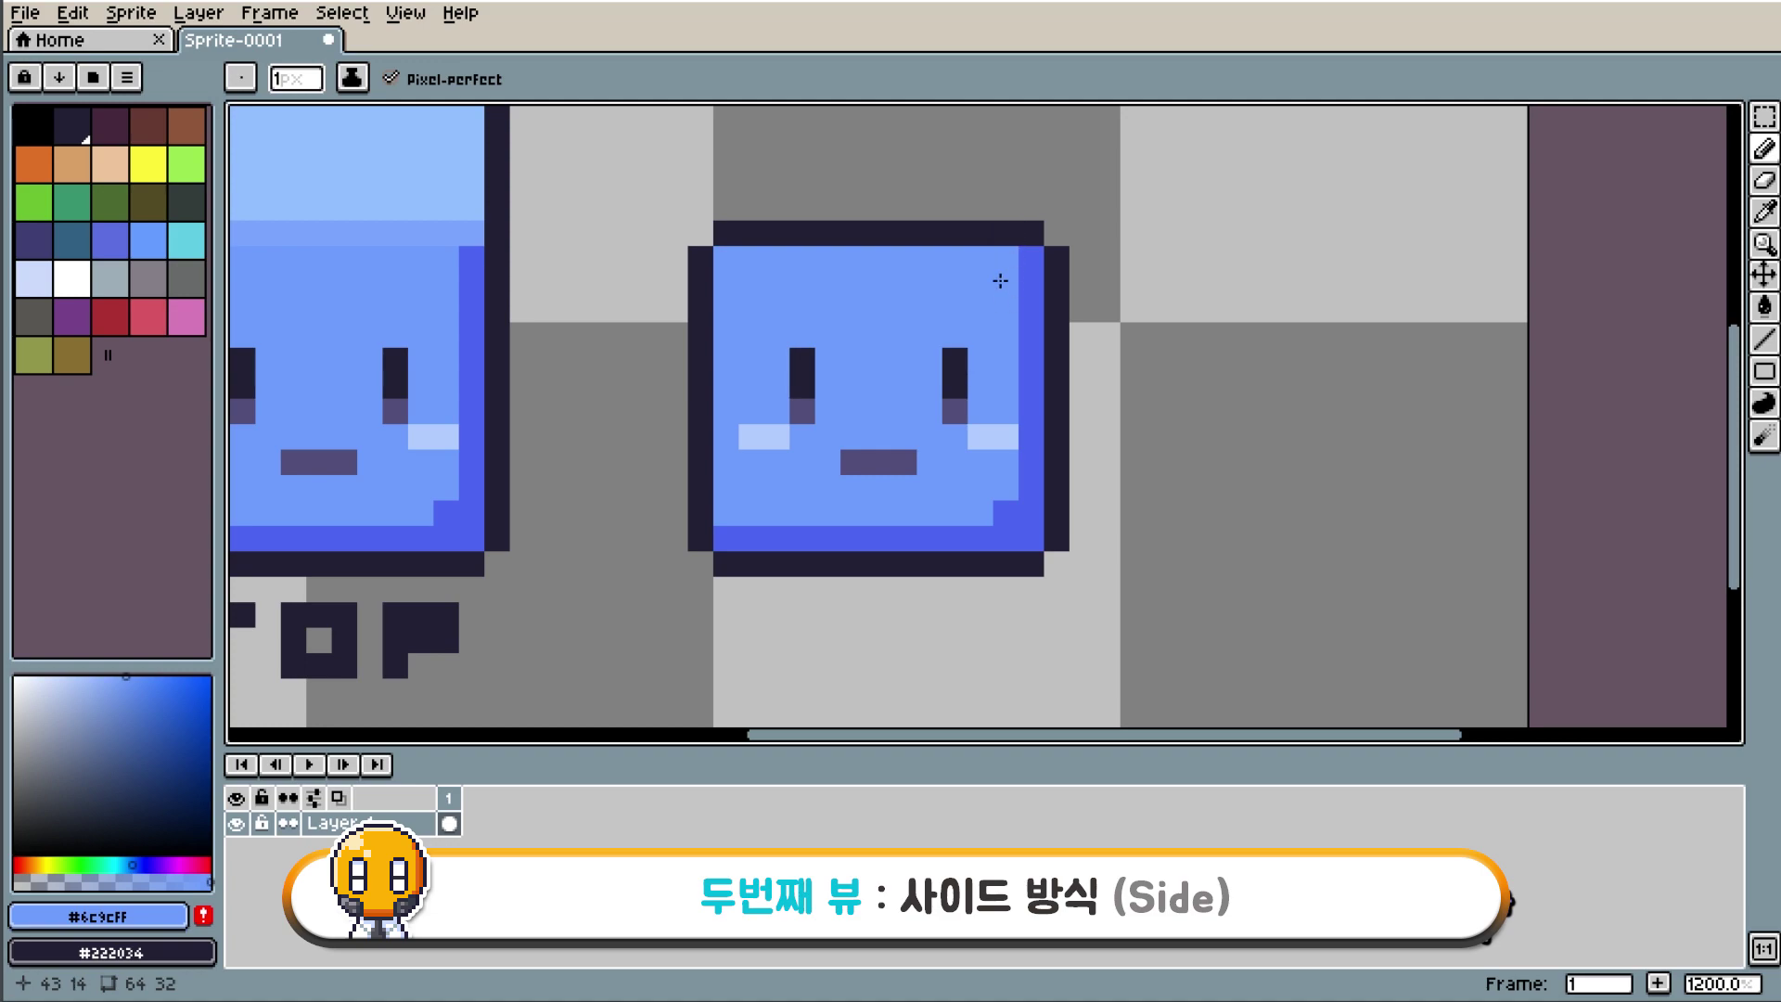
key("i")
left_click(1022, 232)
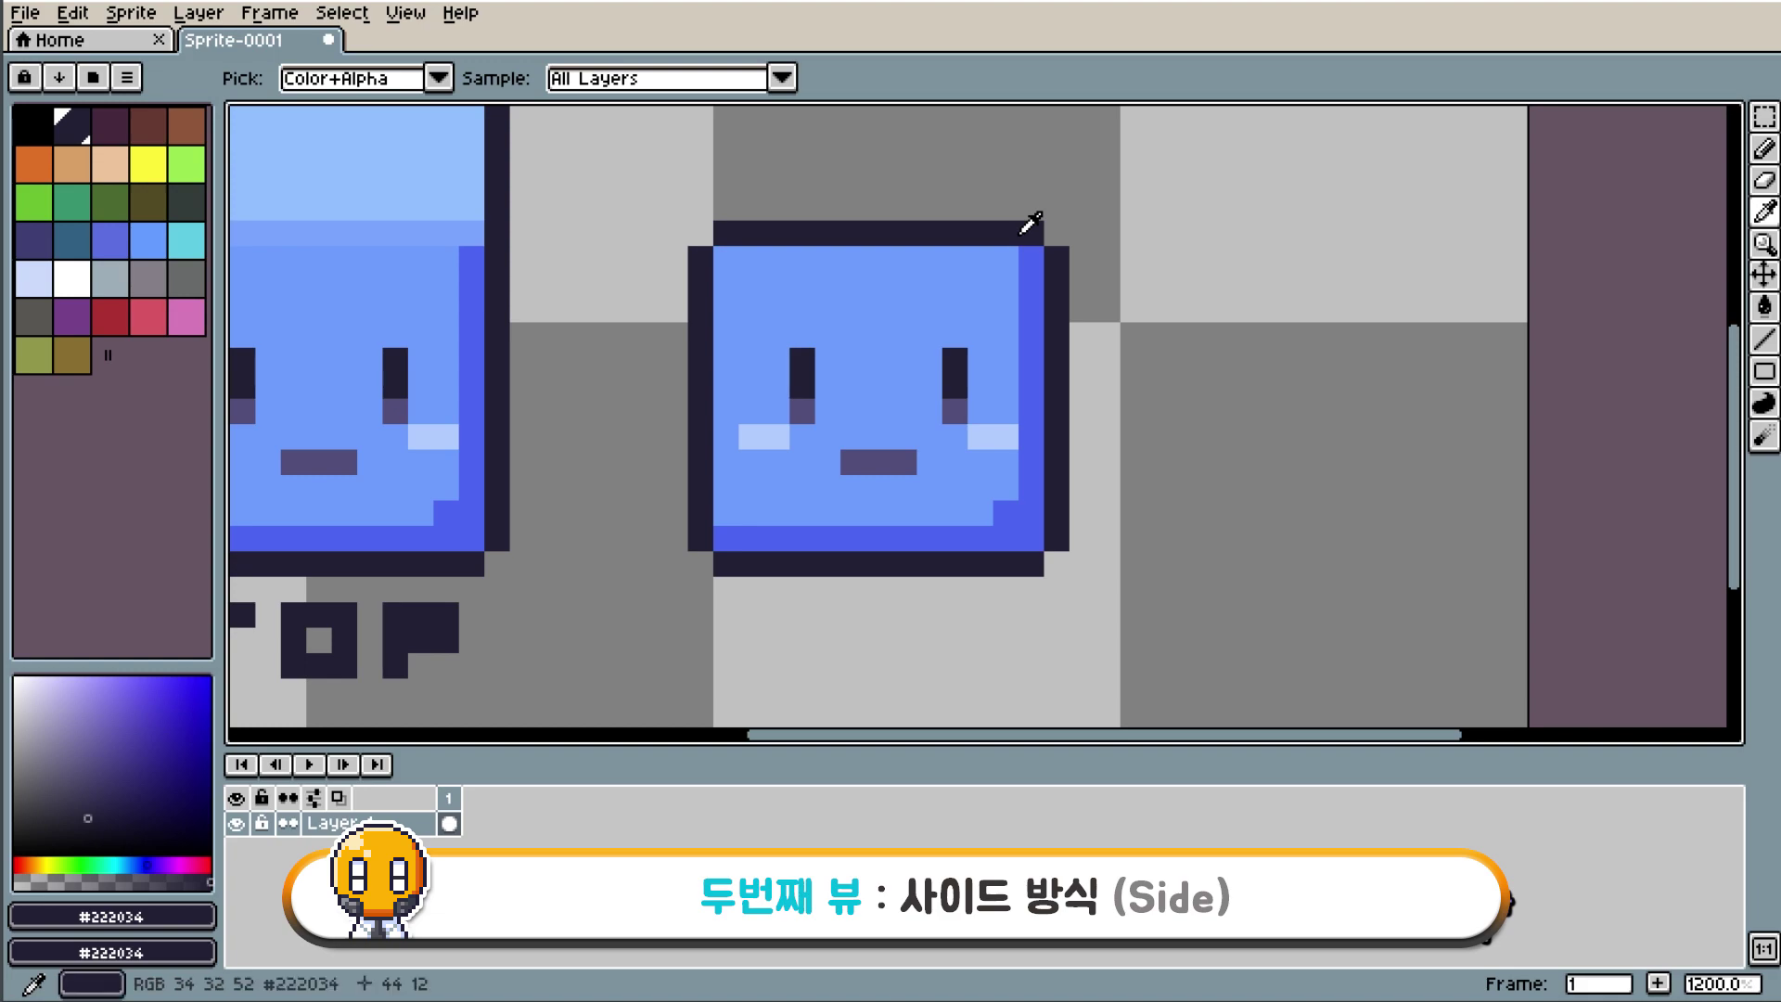
key("b")
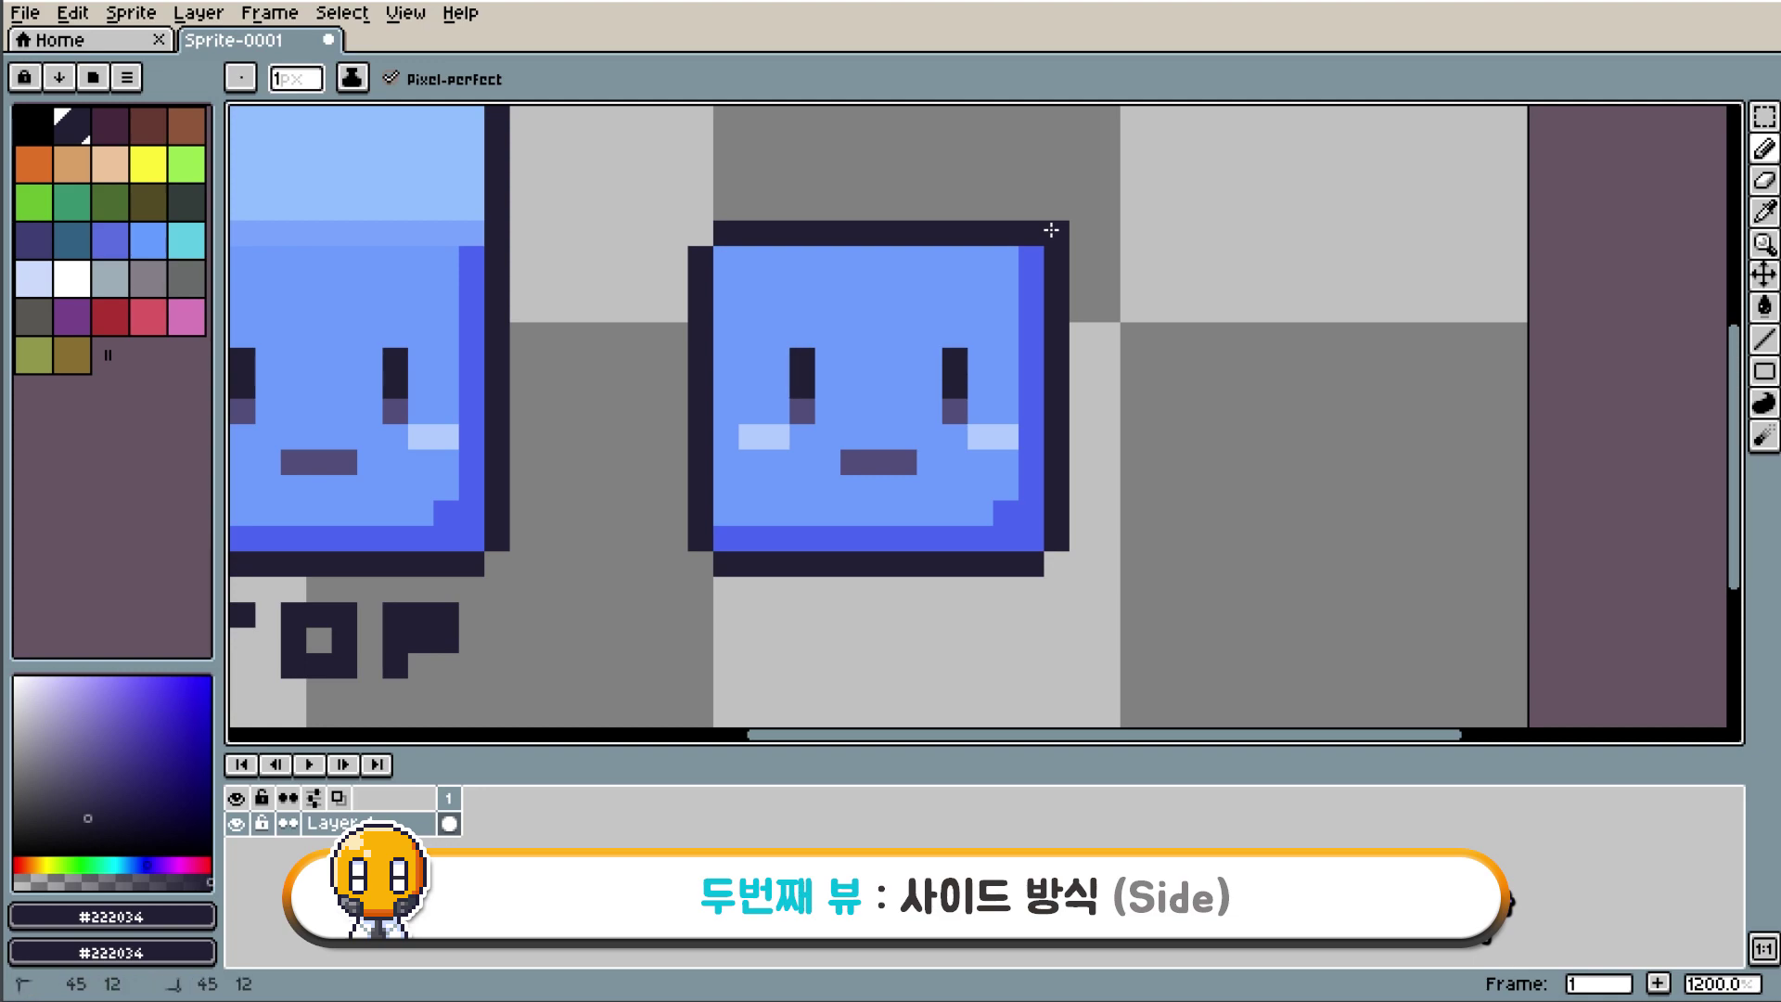
left_click_drag(1051, 230, 1235, 234)
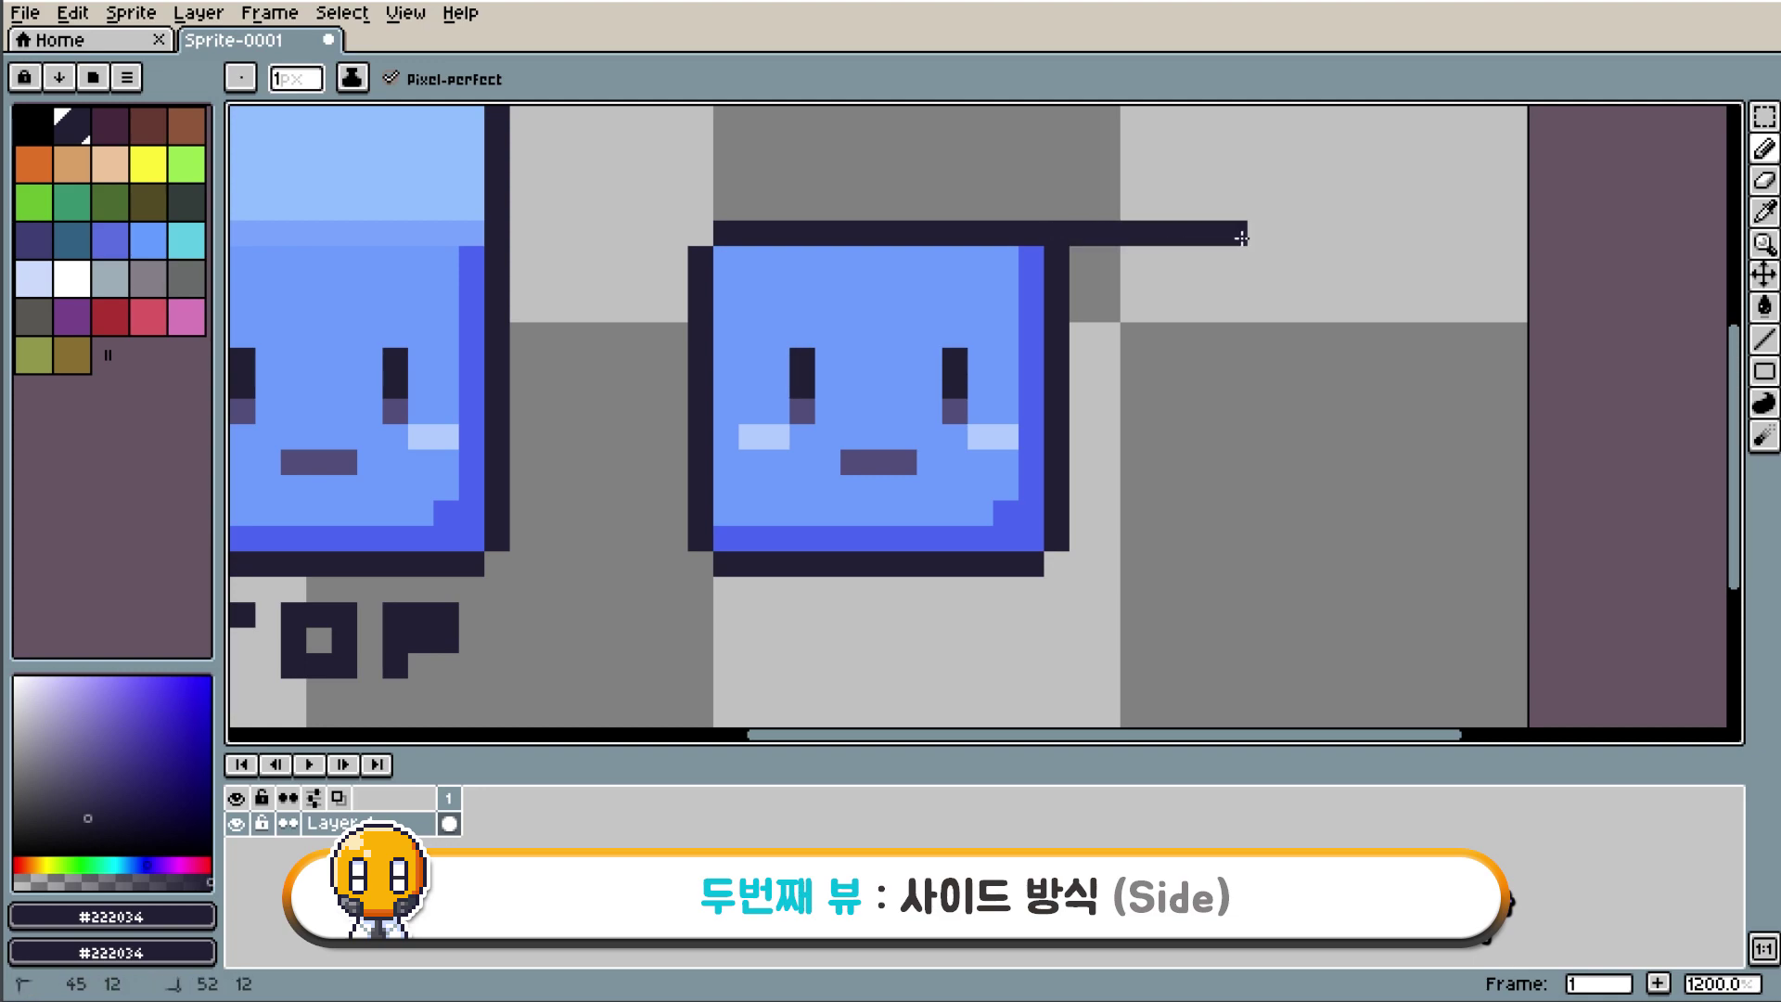
left_click(1261, 258)
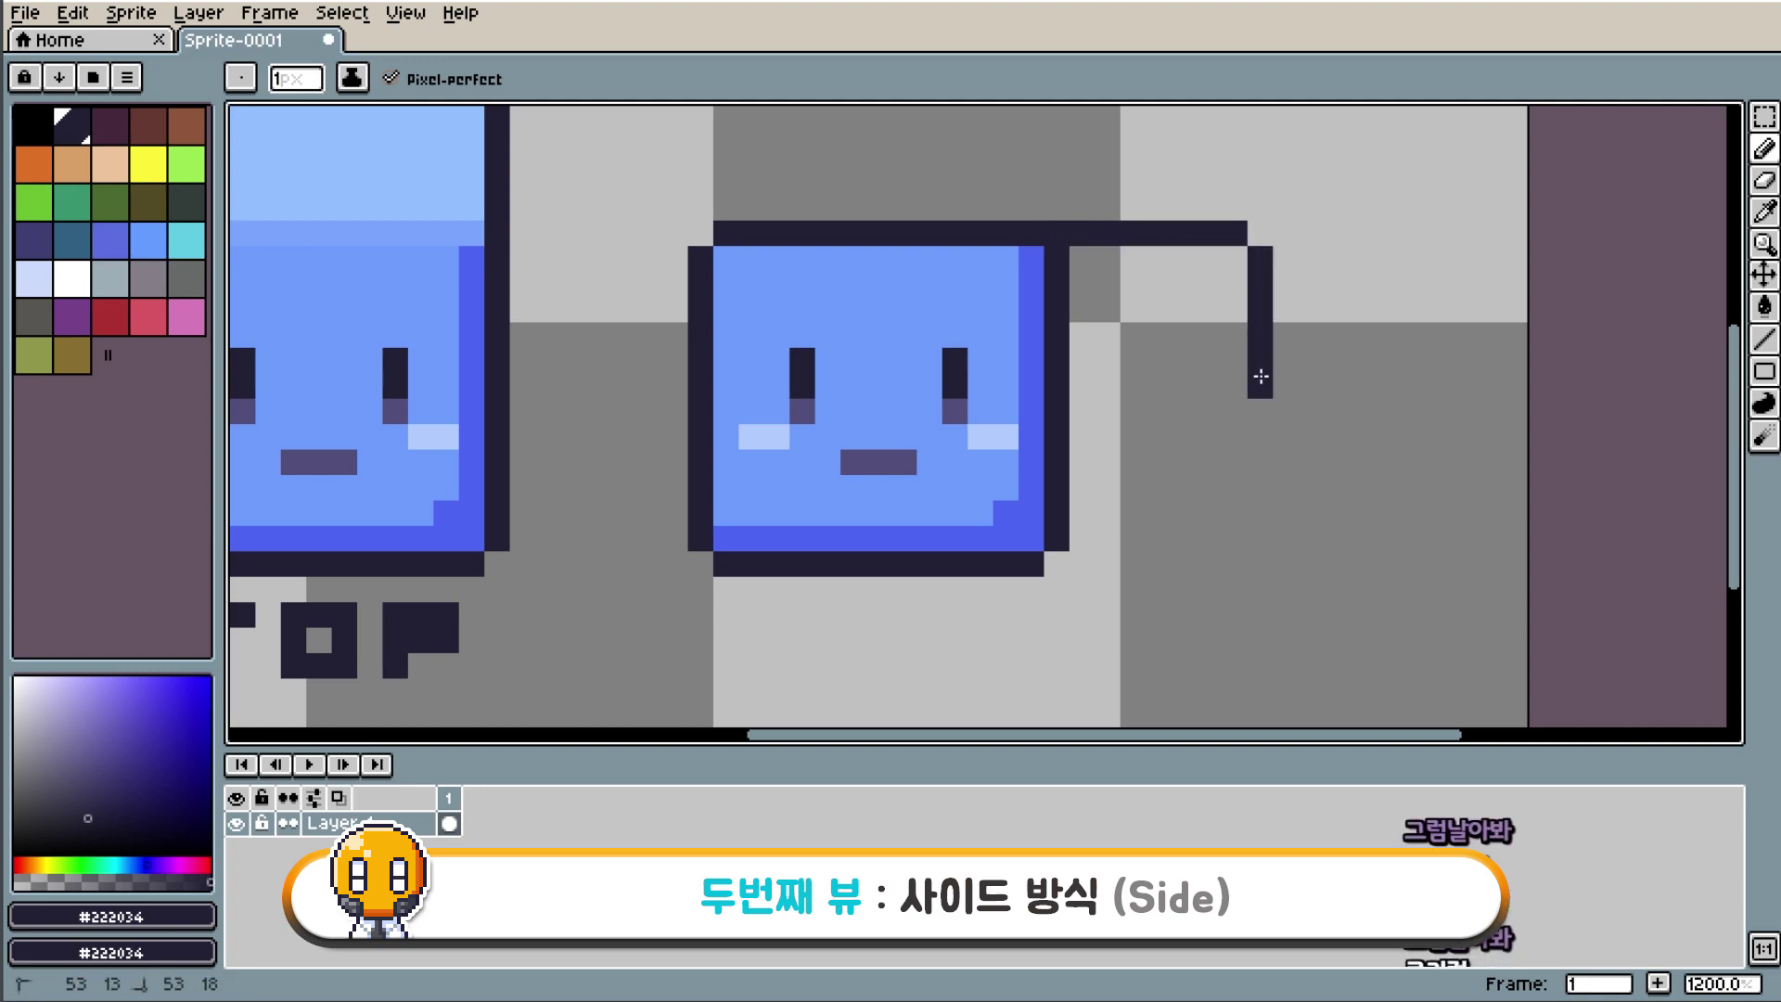
left_click_drag(1261, 290, 1260, 513)
left_click_drag(1056, 563, 1257, 544)
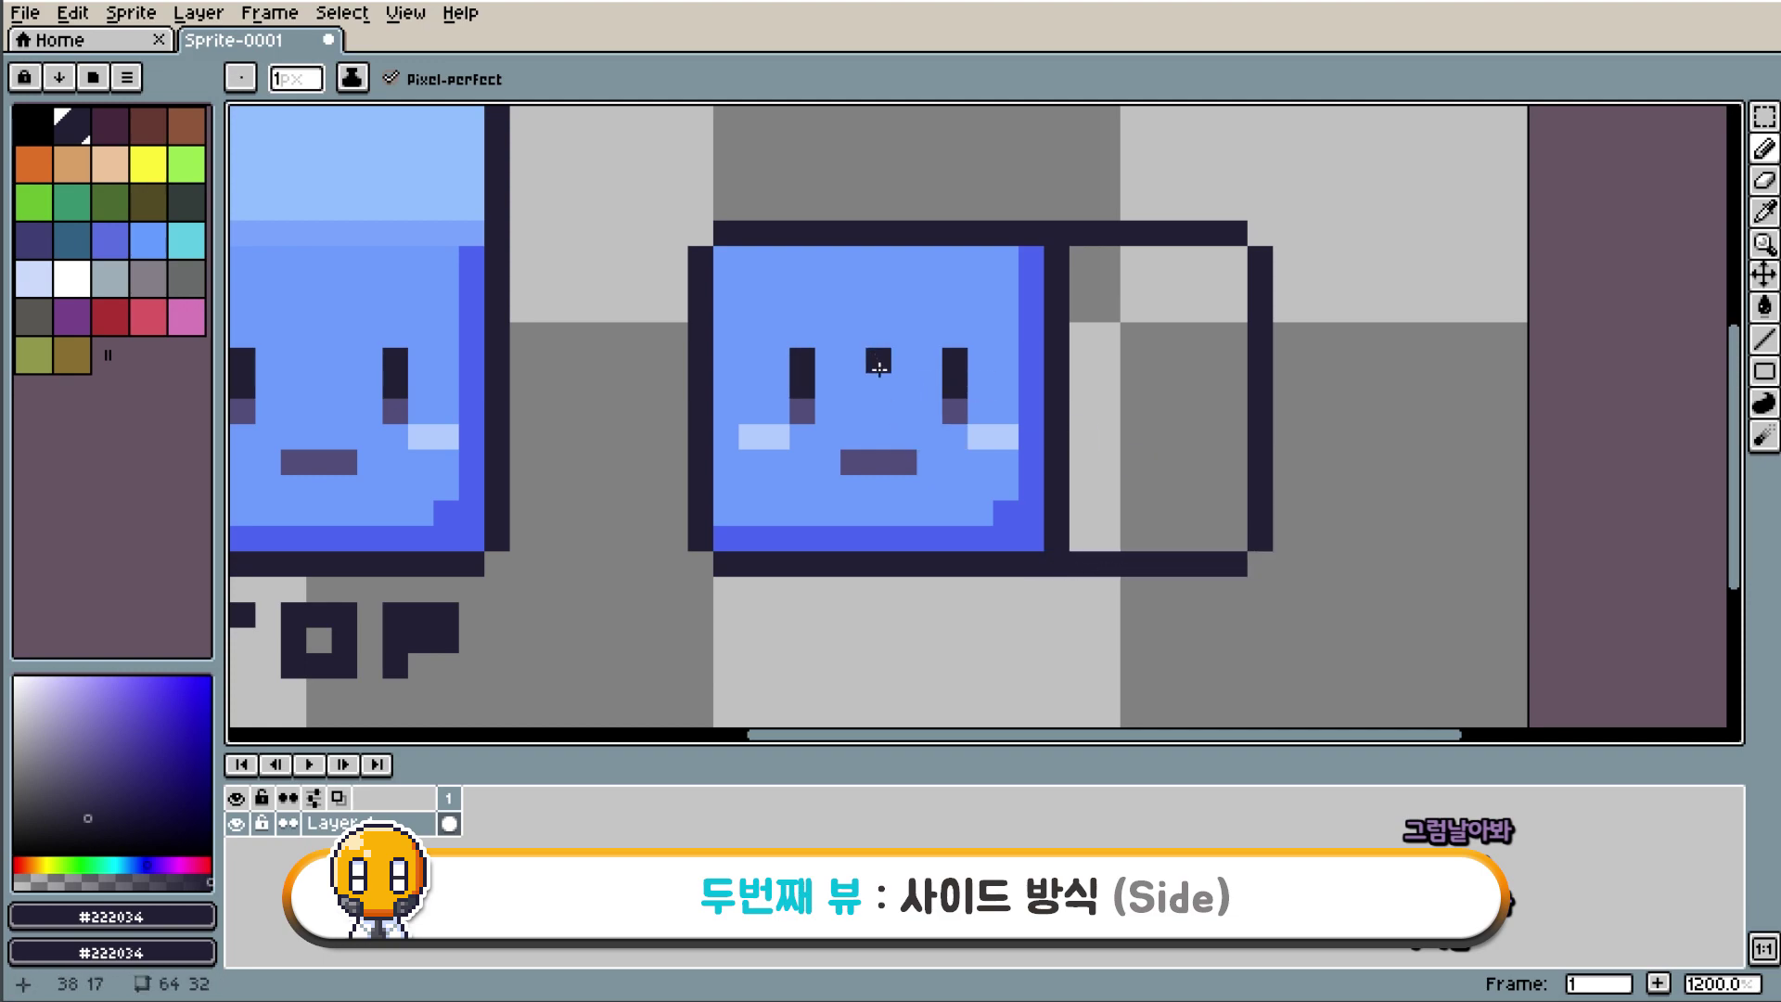
Lighten the palette red to soft pink and paint a round blob above the tall slime.
key("i")
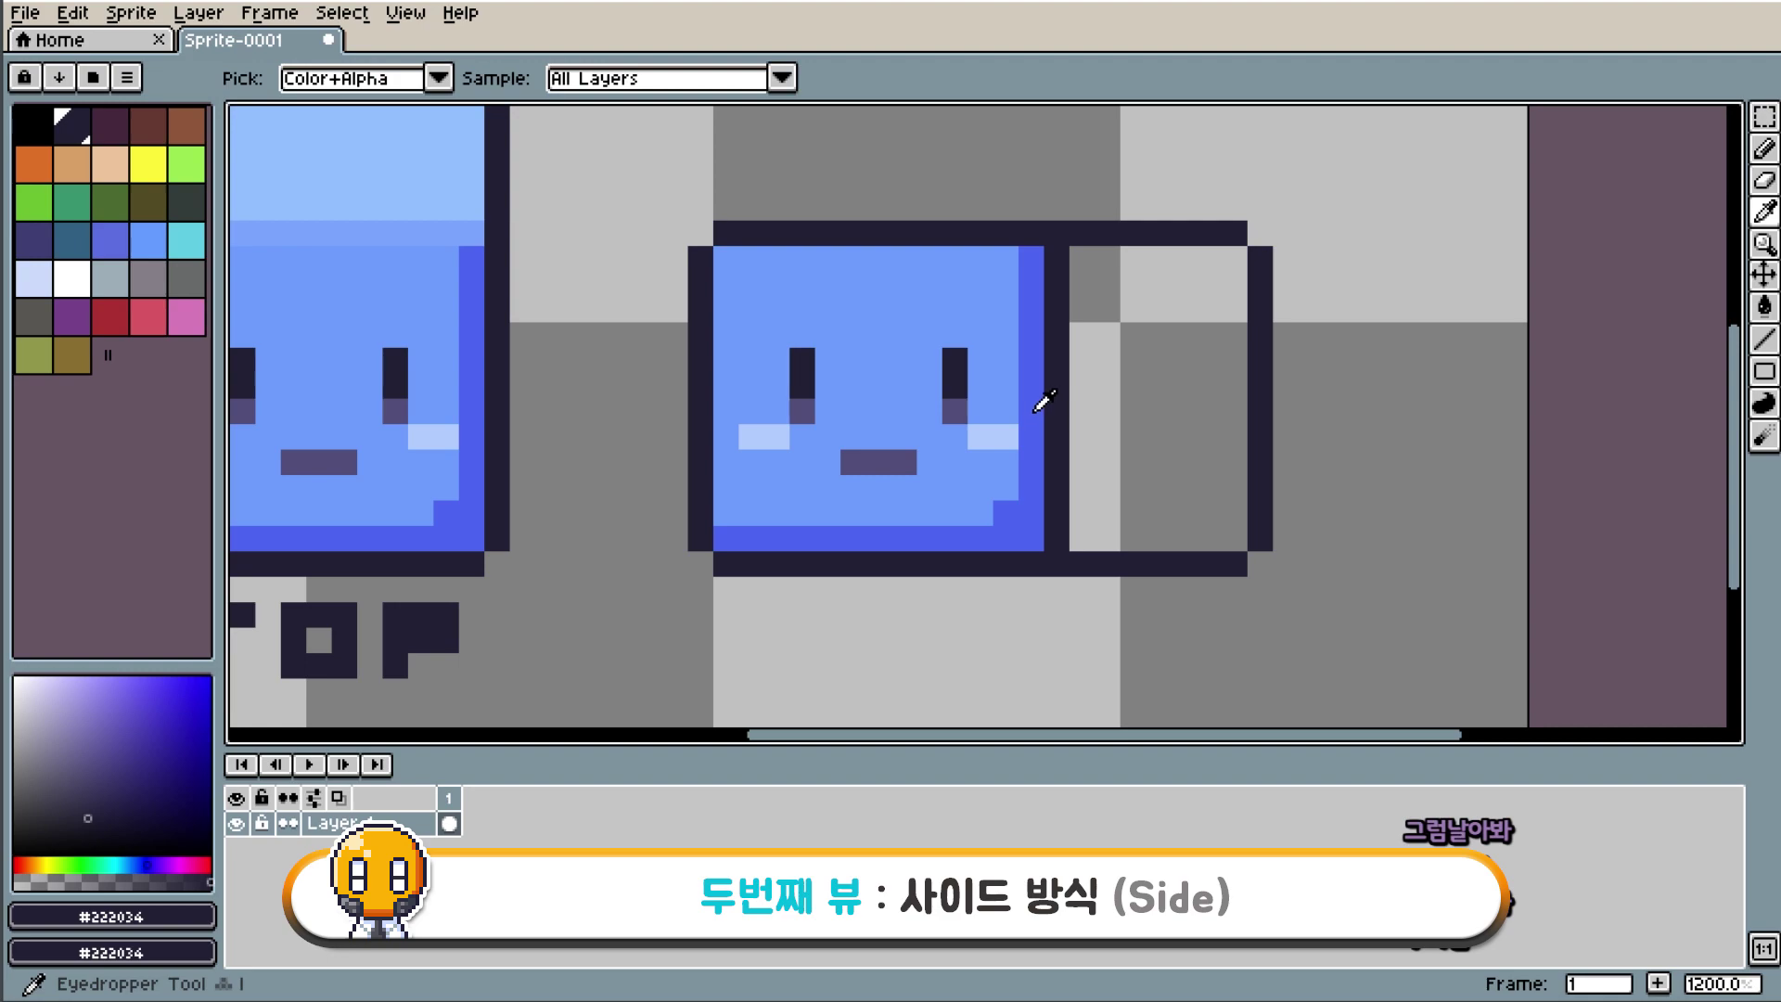
left_click(1034, 406)
scroll(1221, 206, "down", 2)
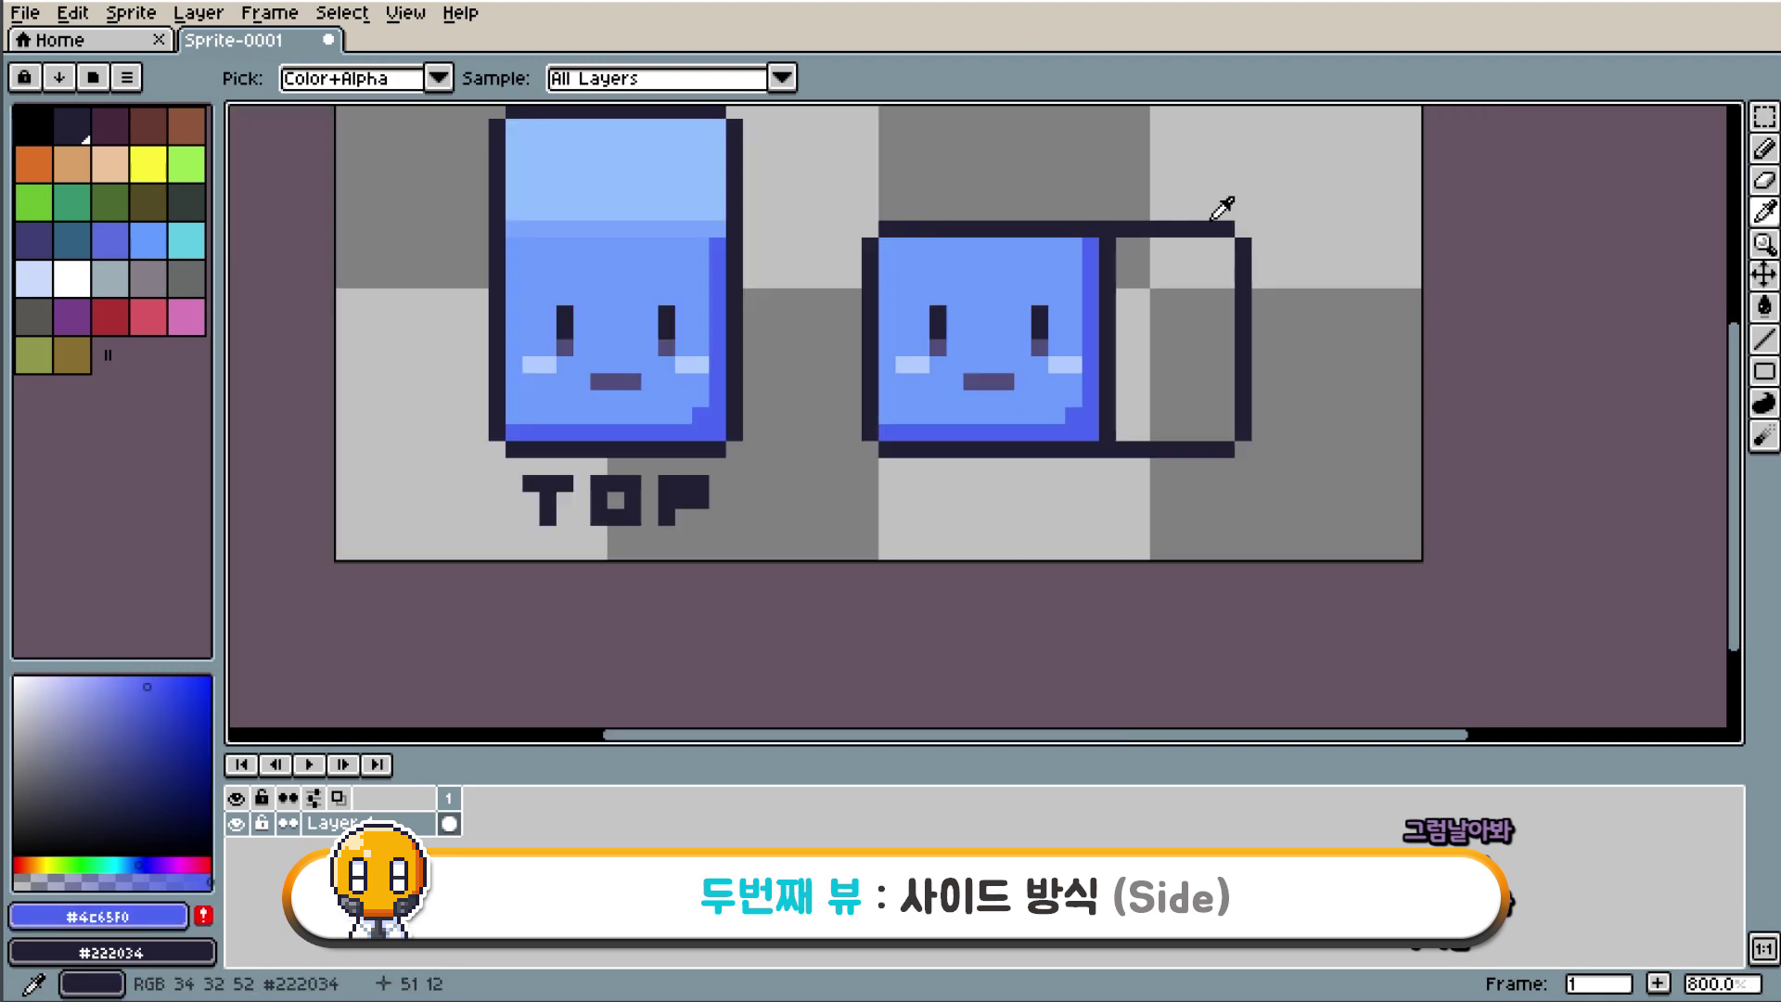
scroll(1248, 147, "up", 2)
left_click(1737, 298)
left_click_drag(1735, 330, 1735, 249)
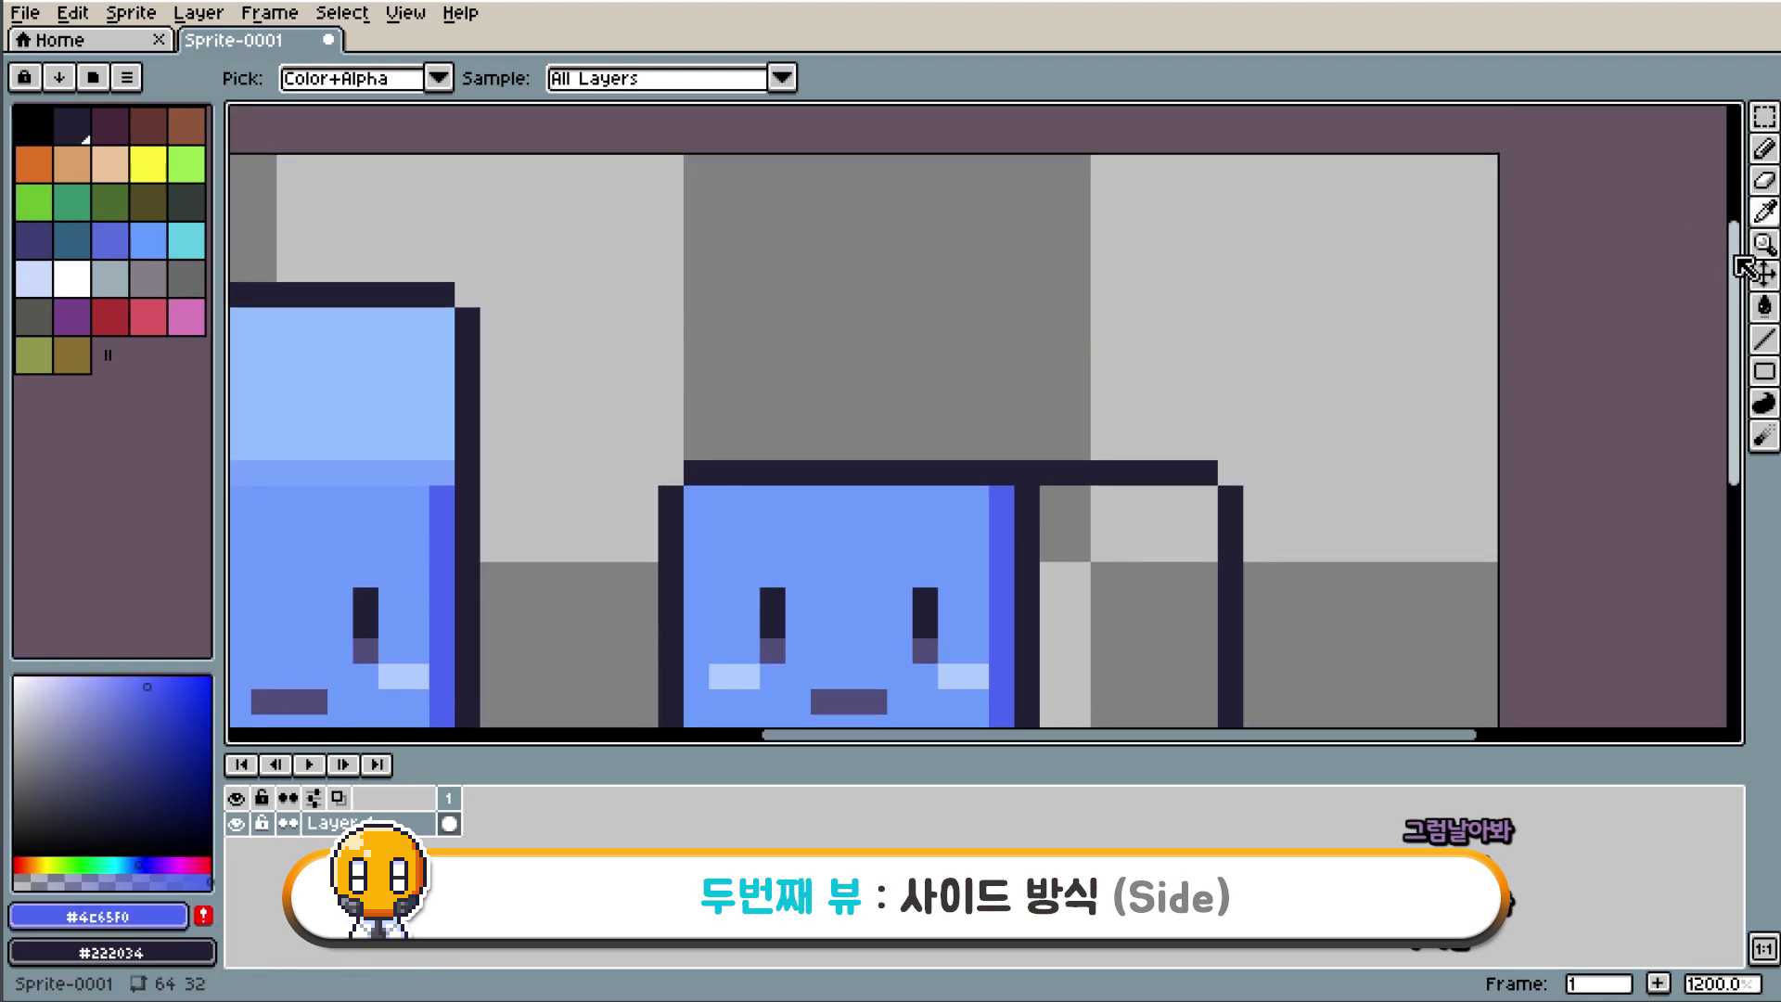
left_click(118, 317)
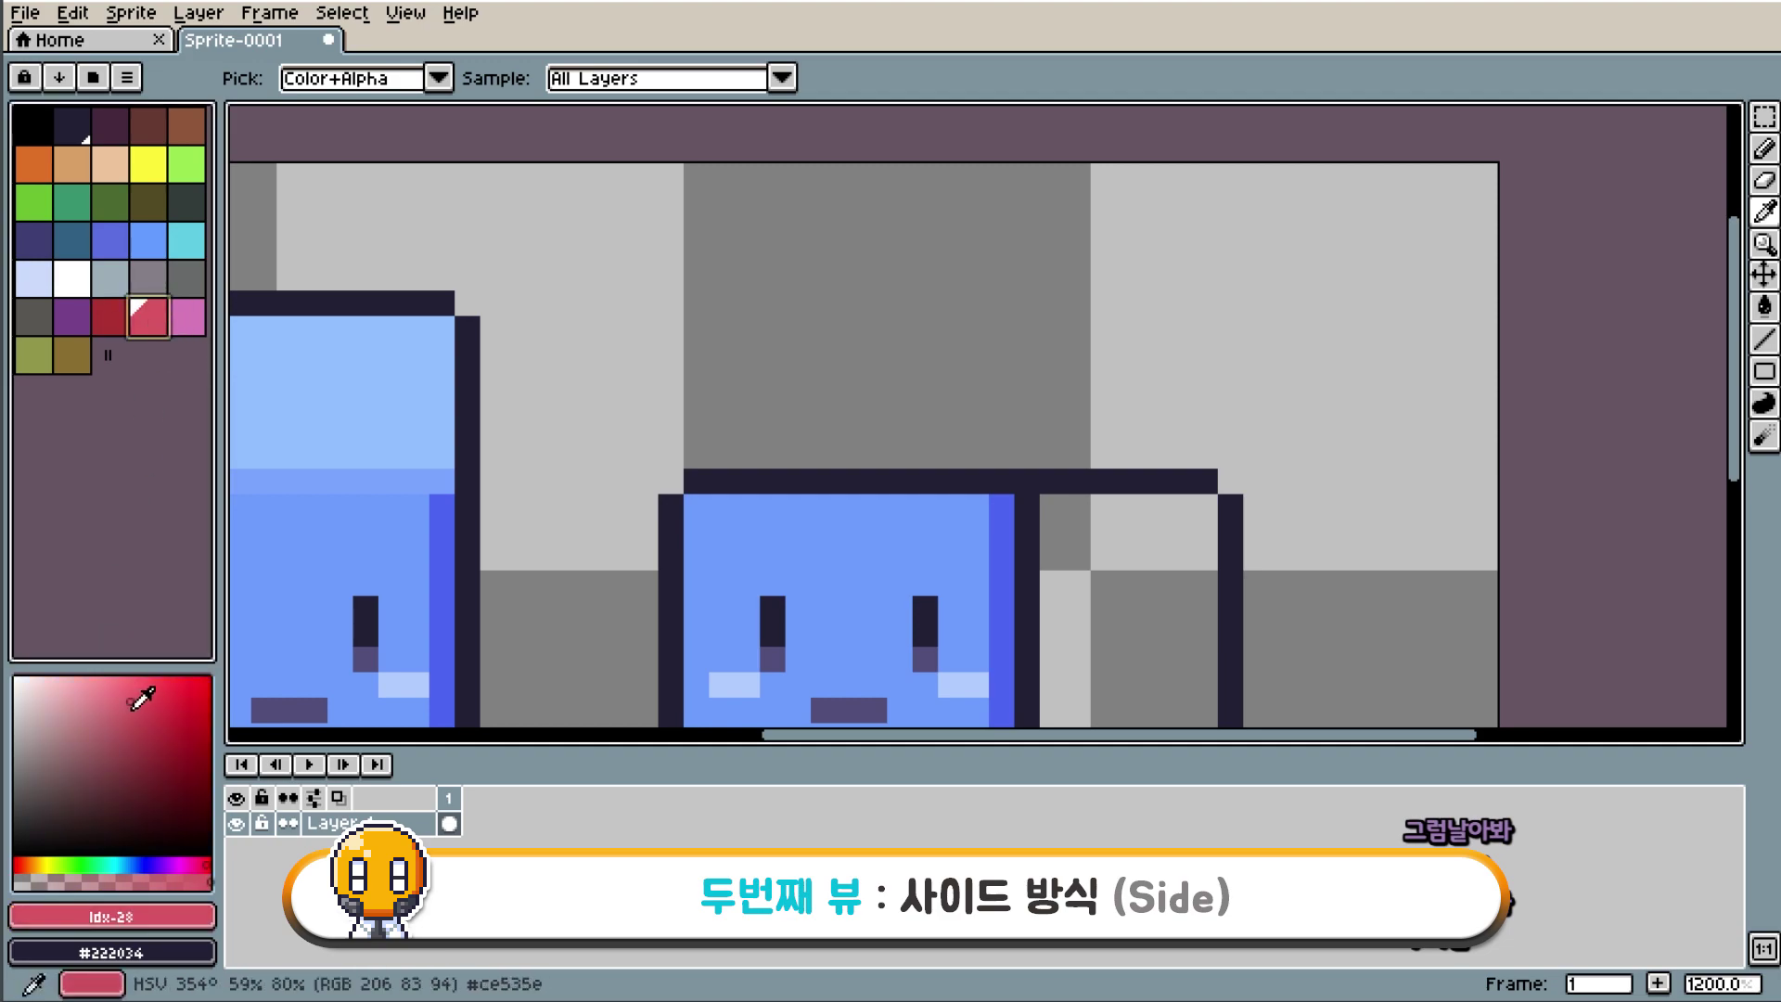
left_click(115, 677)
key("b")
left_click(570, 206)
mouse_move(569, 213)
left_mouse_down()
mouse_move(556, 222)
mouse_move(635, 264)
mouse_move(567, 292)
left_mouse_up()
left_click_drag(570, 176, 523, 239)
left_click(568, 278)
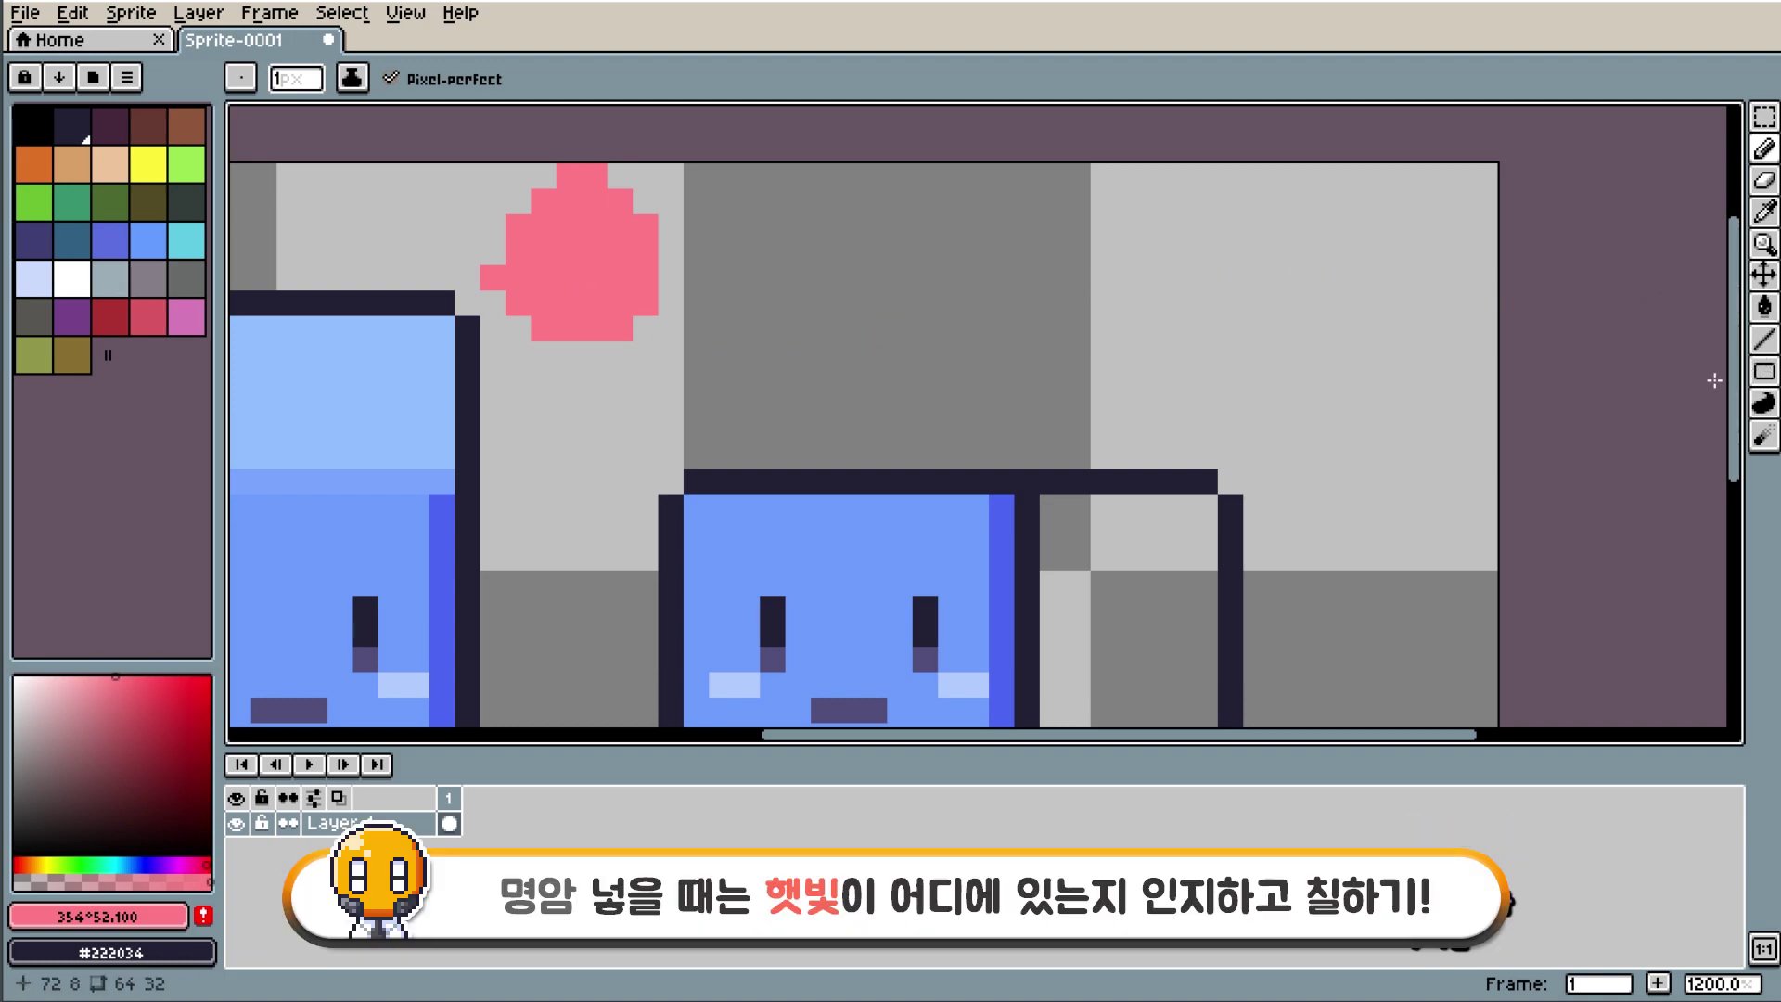
Undo the pink blob strokes with Ctrl+Z and return to the Pencil.
scroll(1742, 403, "down", 2)
left_click_drag(1742, 401, 1745, 418)
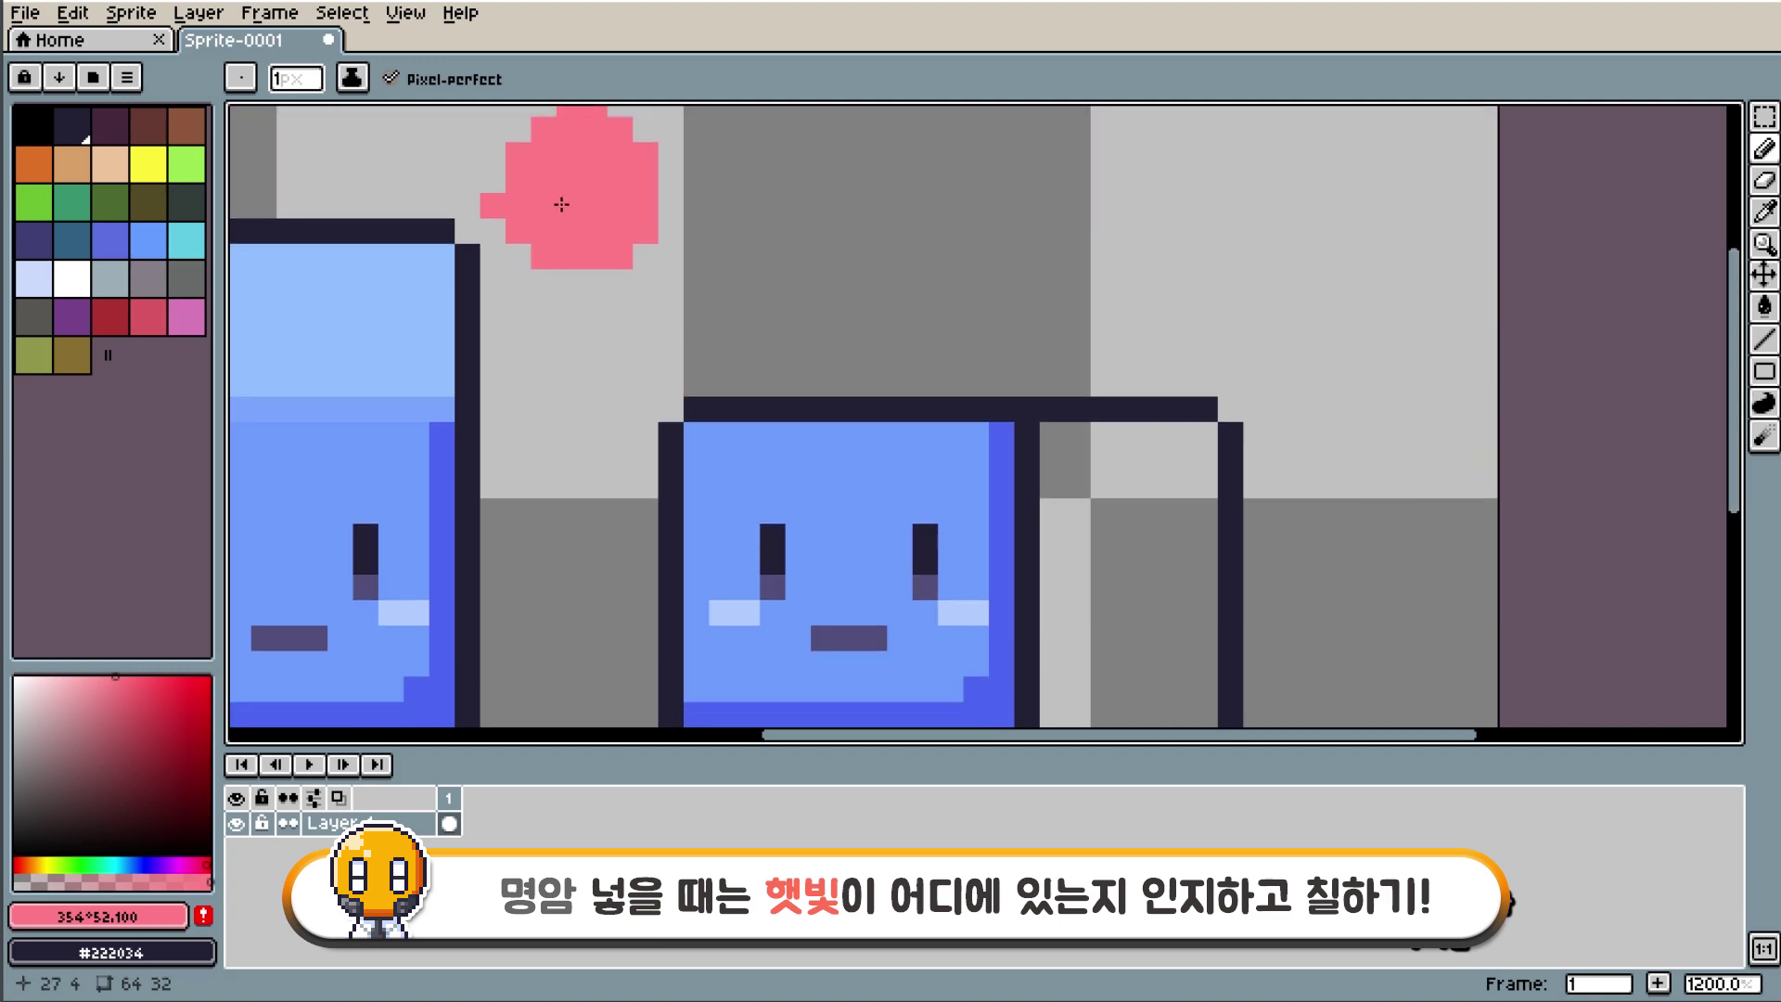
left_click_drag(491, 182, 518, 130)
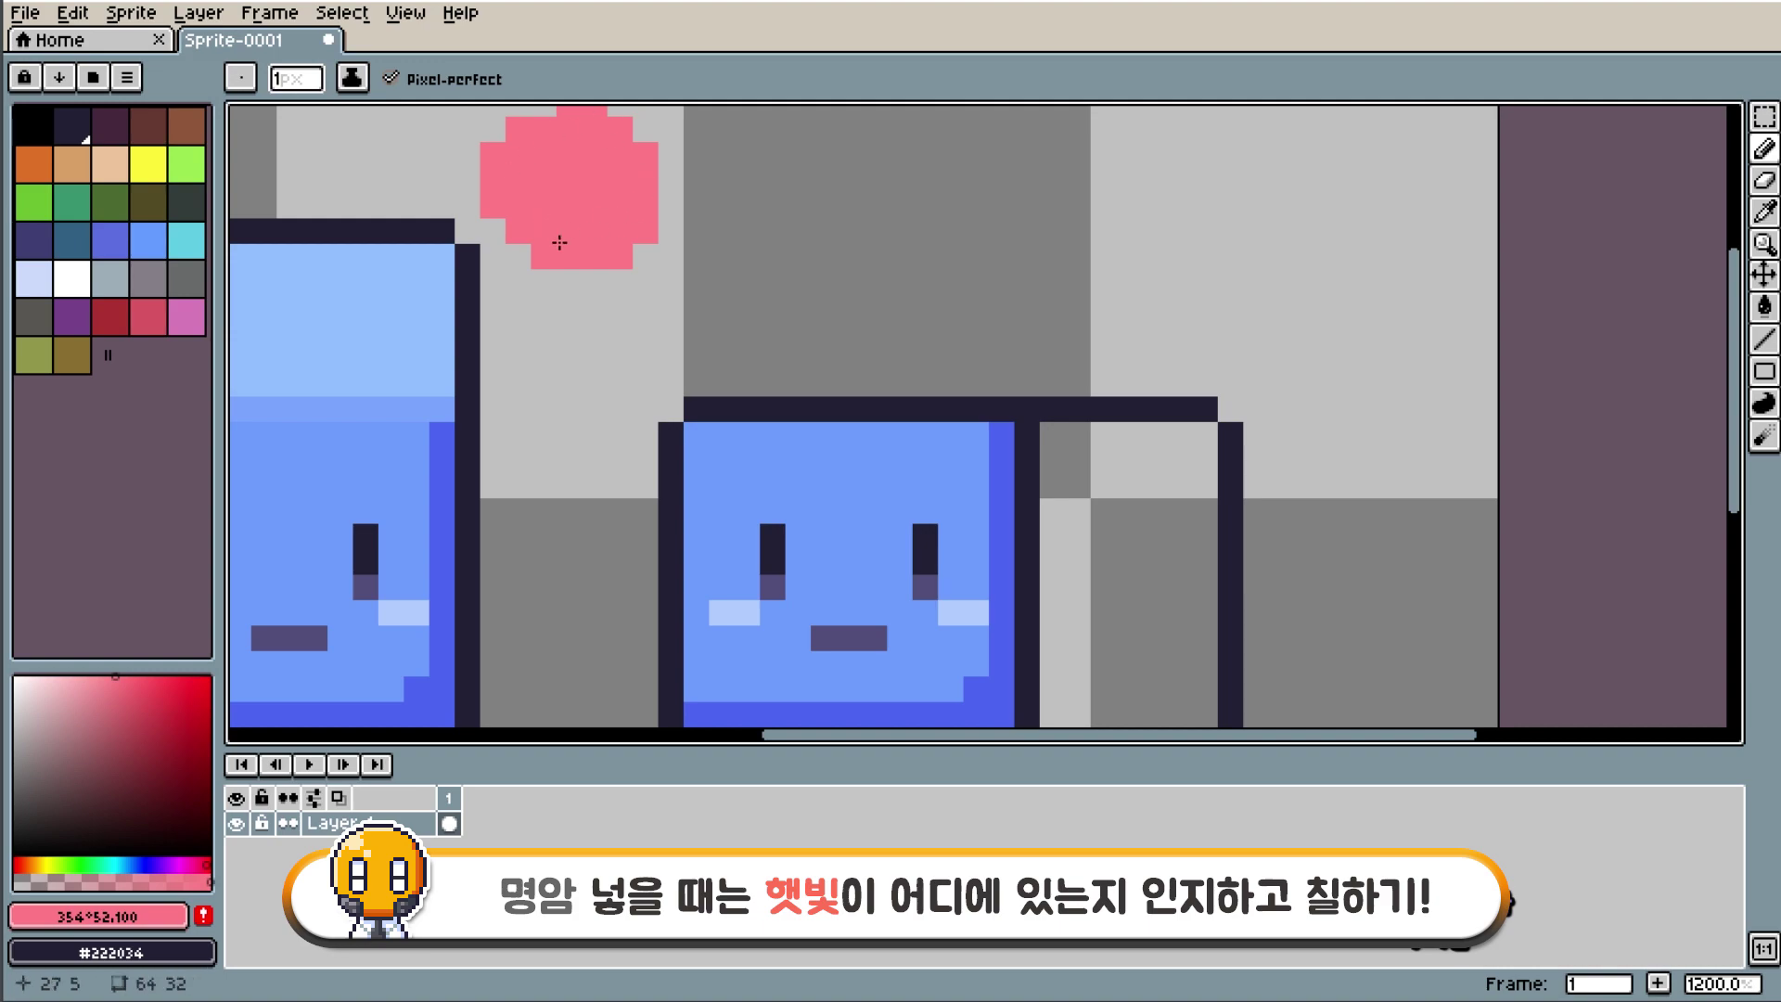
key("ctrl+z")
key("ctrl+z")
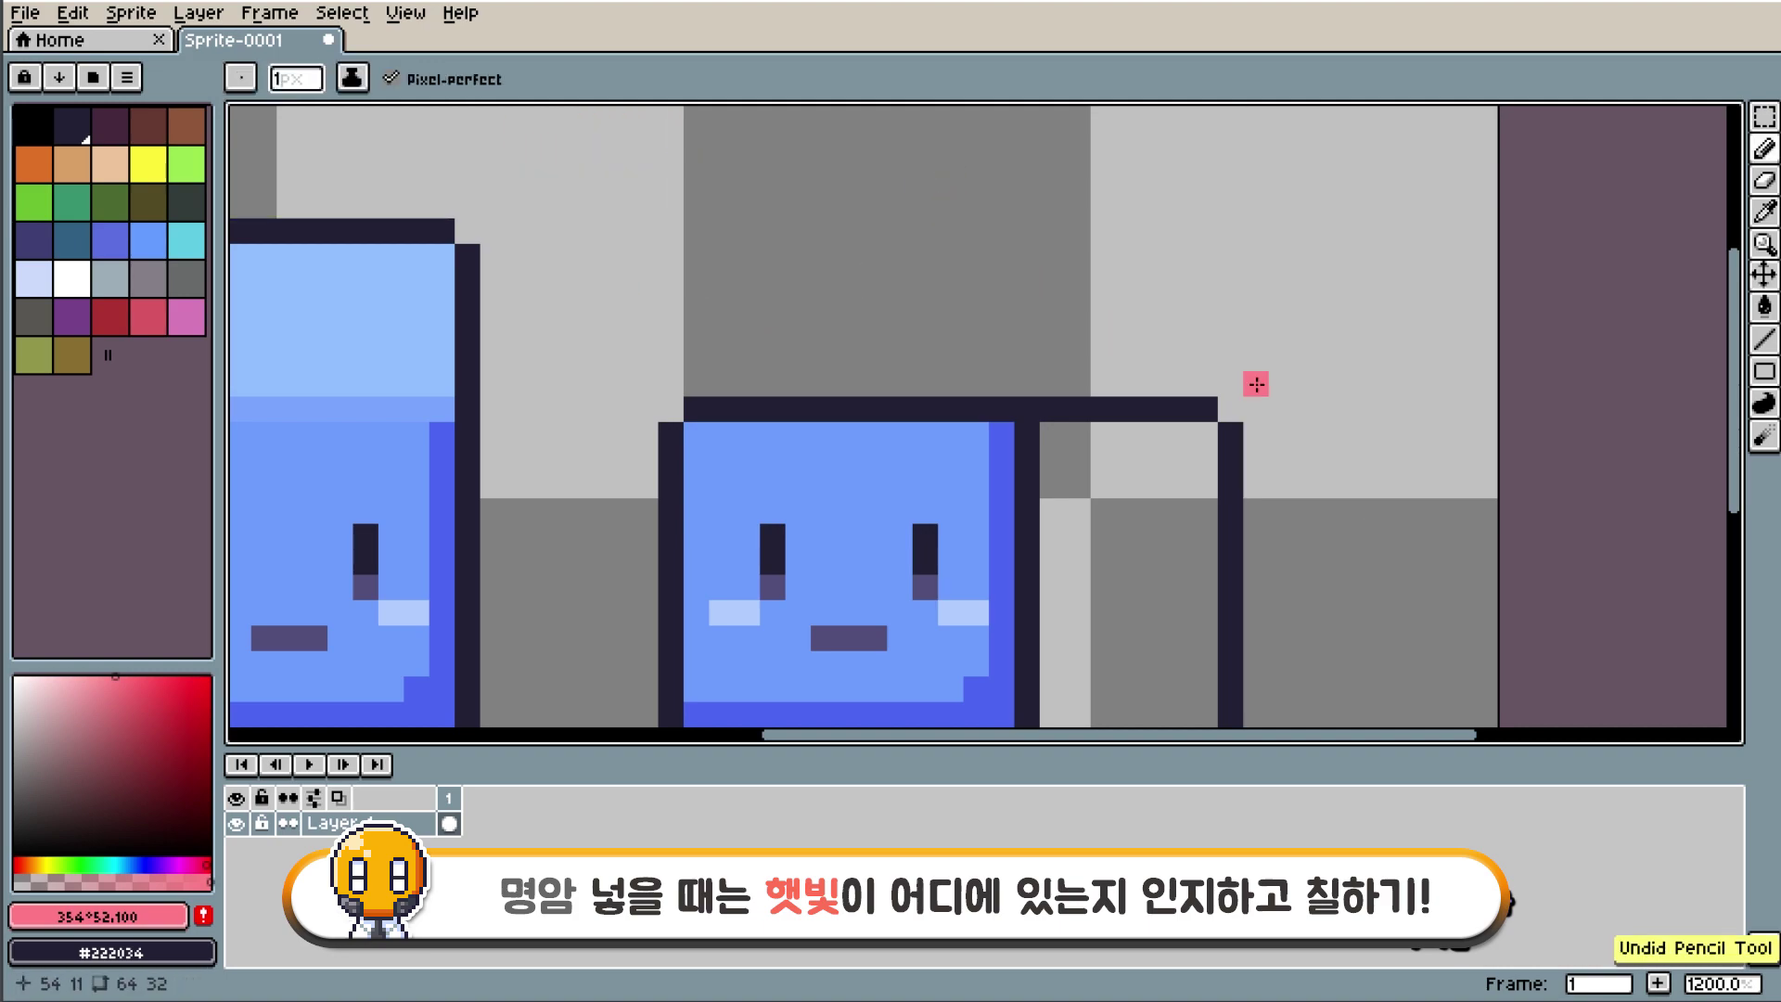
key("b")
left_click_drag(1745, 408, 1746, 447)
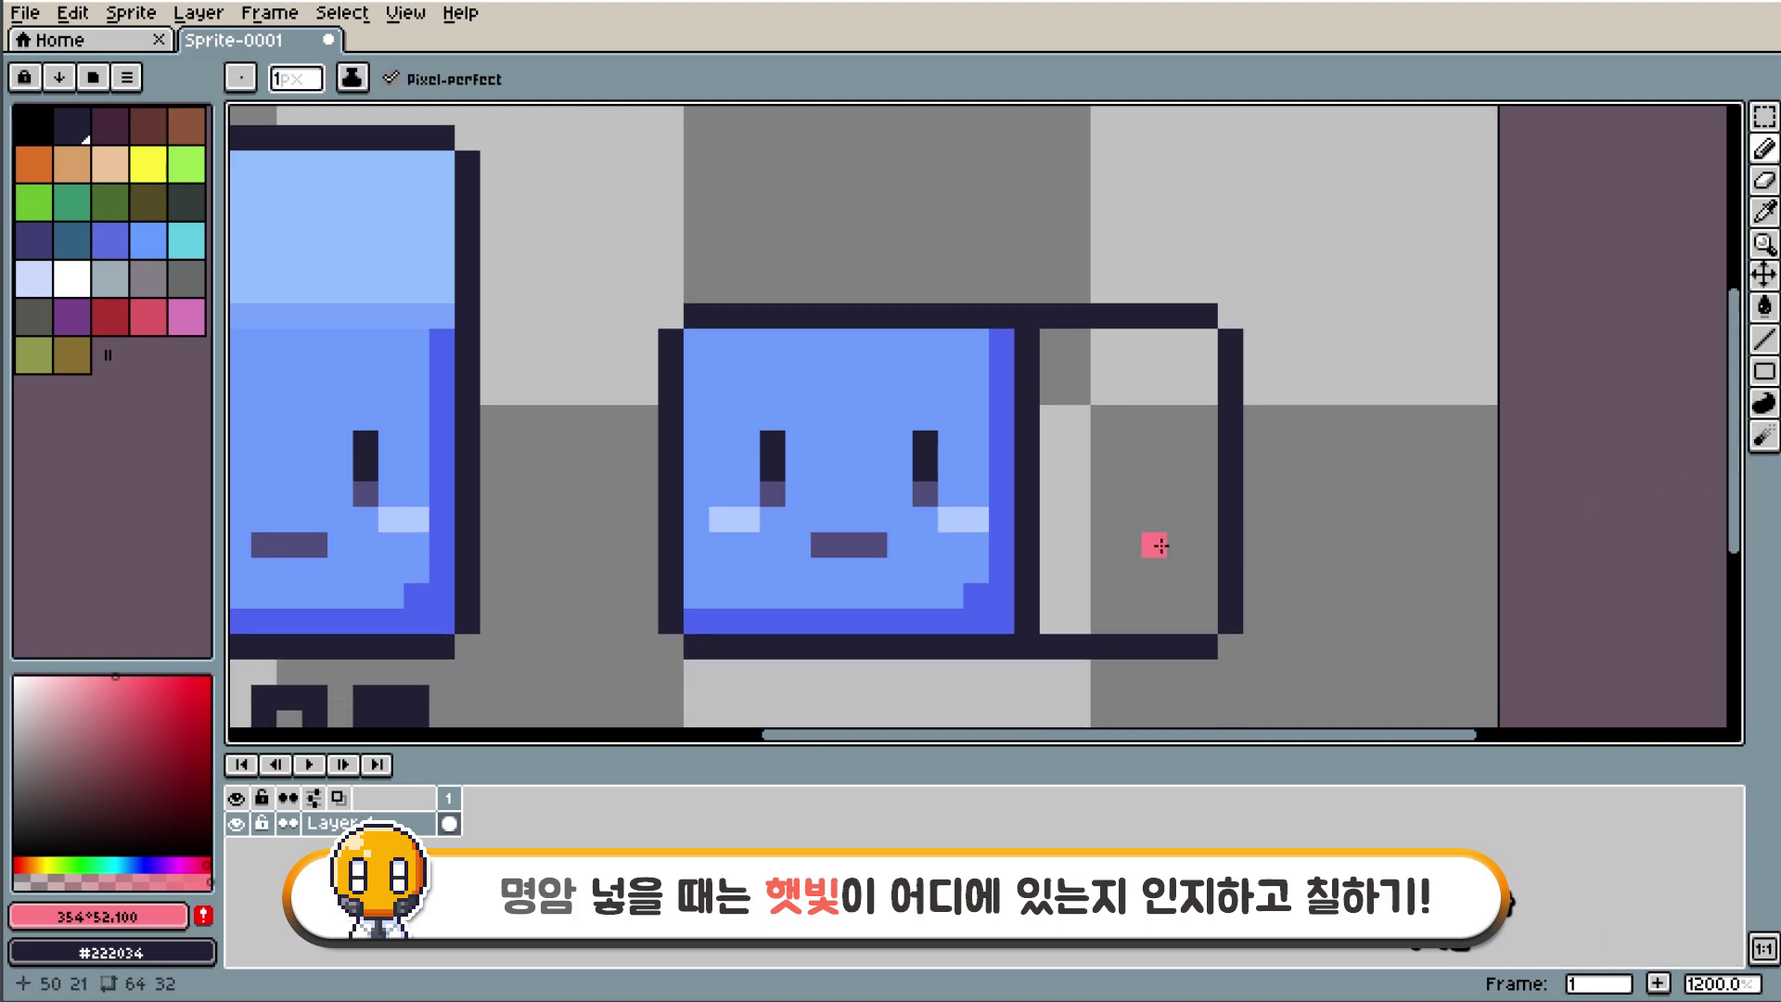
Flood-fill the empty side box with the slime's darker shadow blue.
key("i")
left_click(1000, 429)
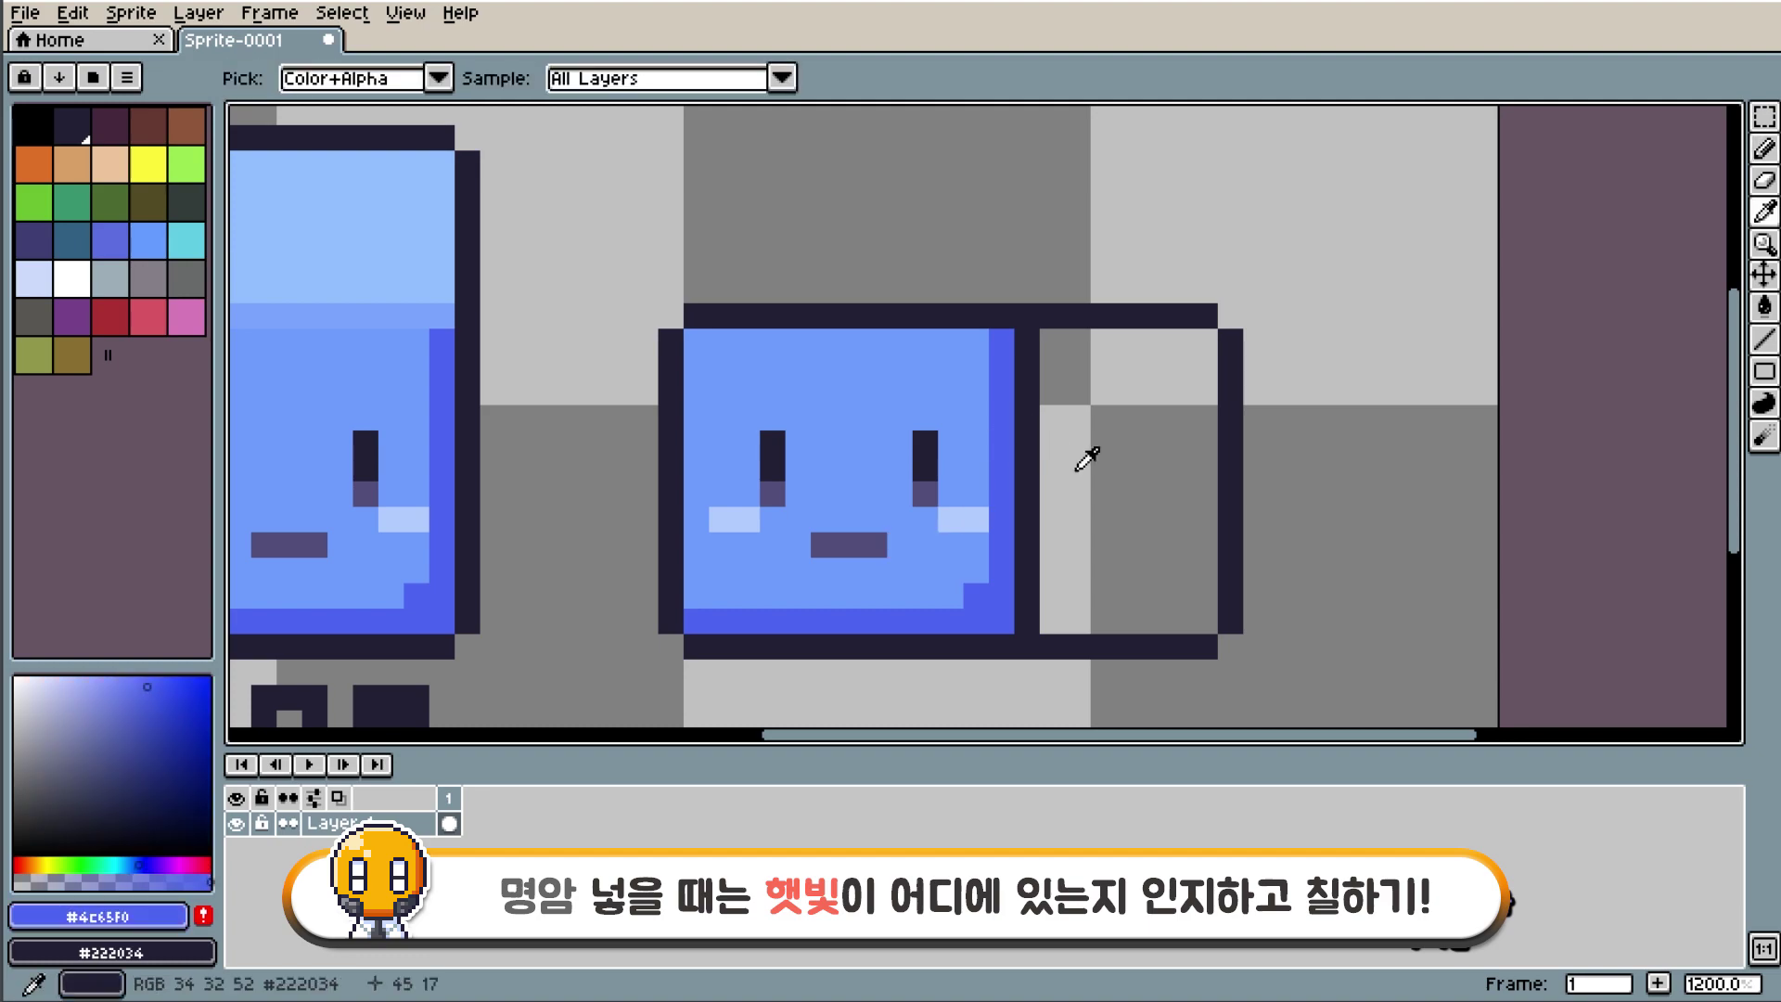
key("g")
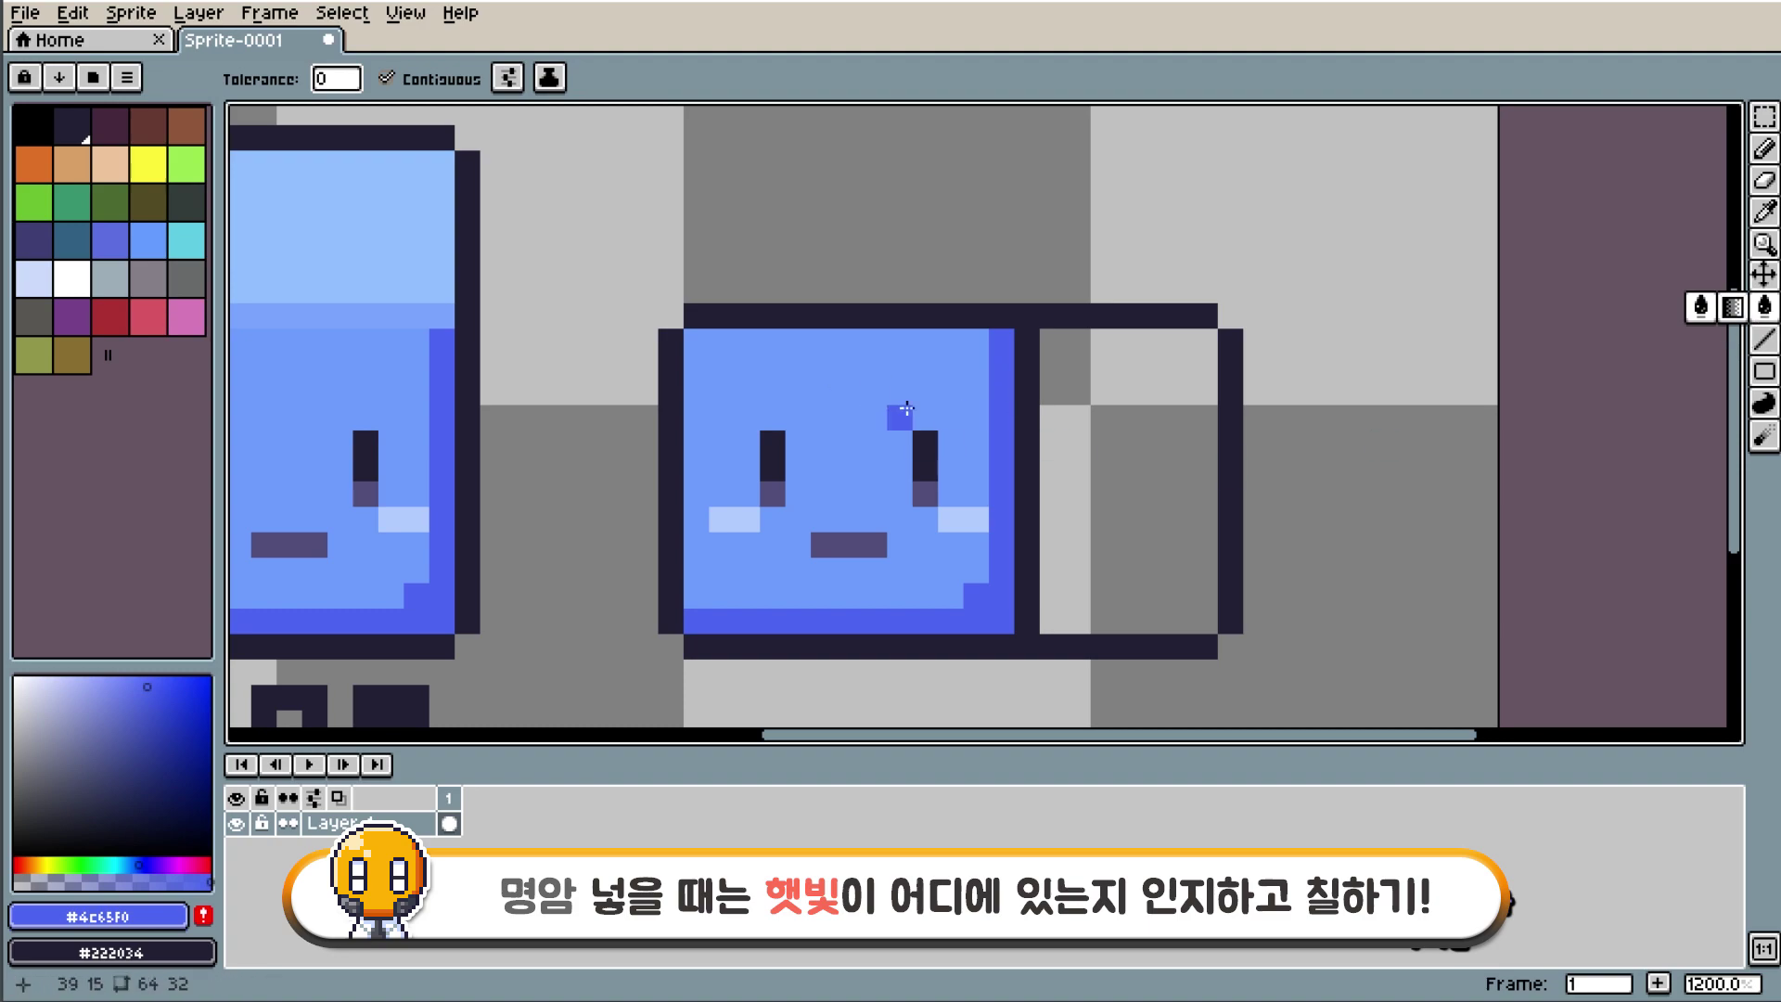
left_click(1142, 437)
Repaint the face's right shadow column and bottom-right corner in light face blue.
key("i")
left_click(926, 334)
key("b")
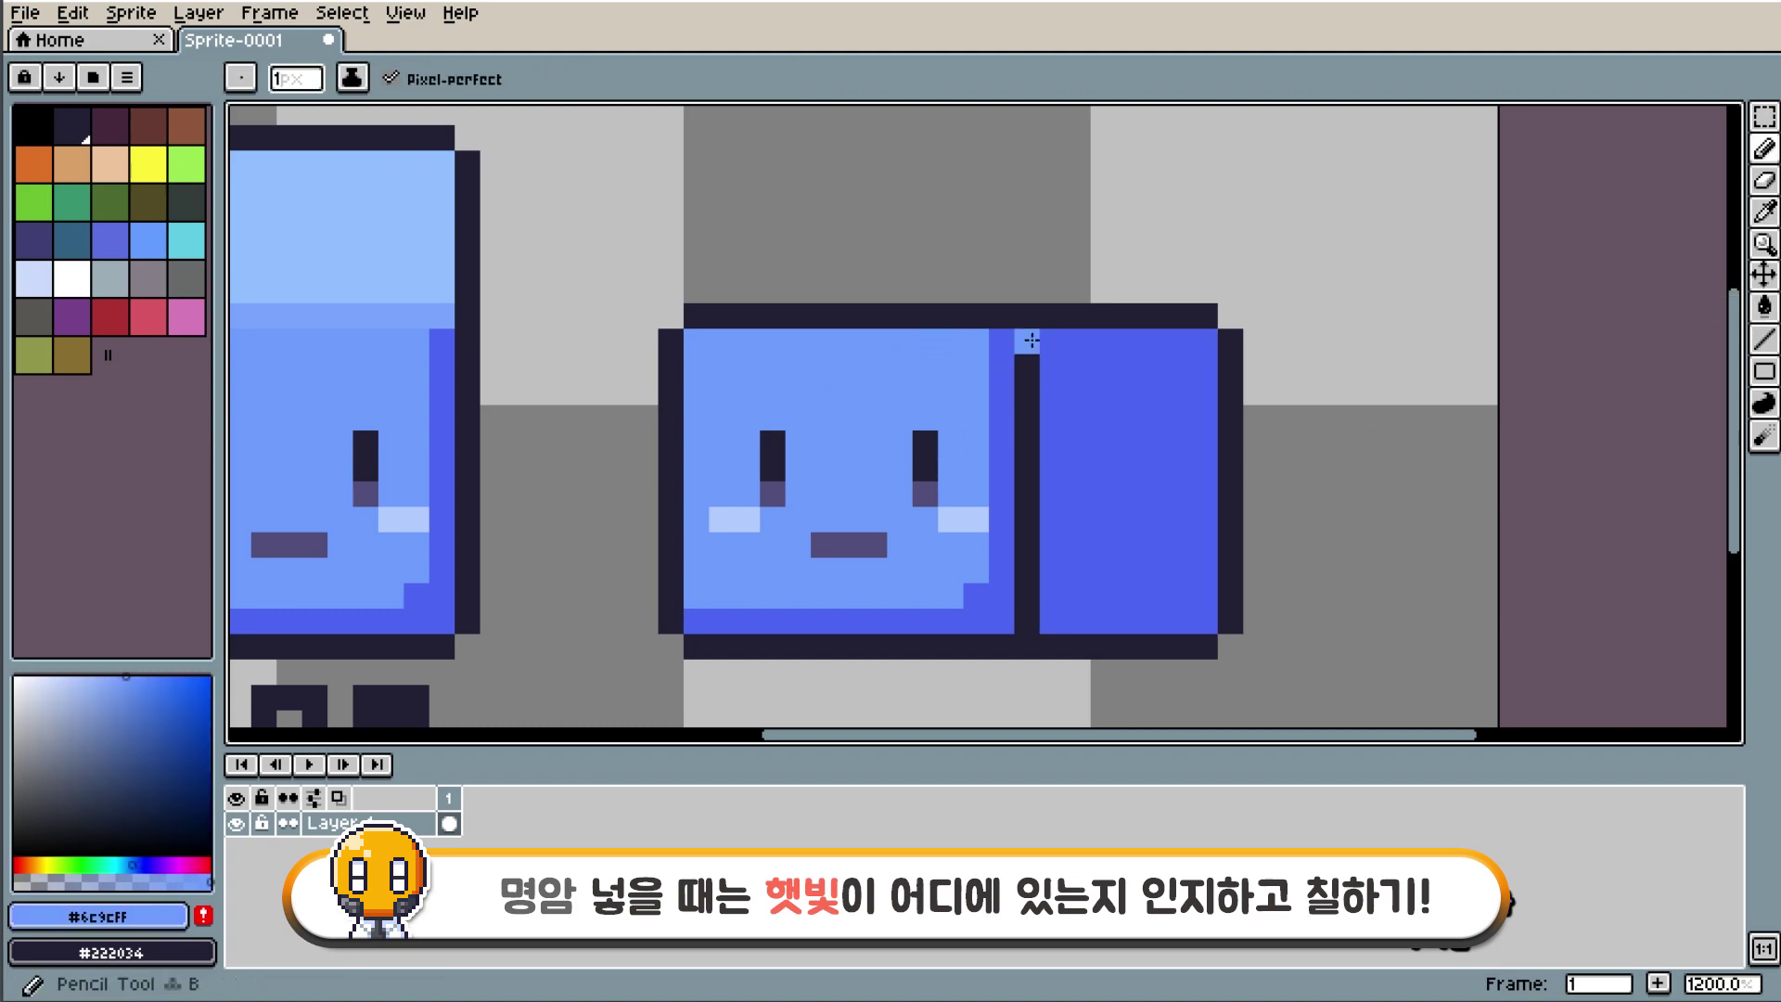
mouse_move(1001, 342)
left_mouse_down()
mouse_move(1002, 576)
mouse_move(951, 621)
mouse_move(1022, 427)
mouse_move(1022, 350)
left_mouse_up()
left_click(1031, 583)
Mix a lighter mid-blue and paint it along the face-side seam and bottom inner row.
key("i")
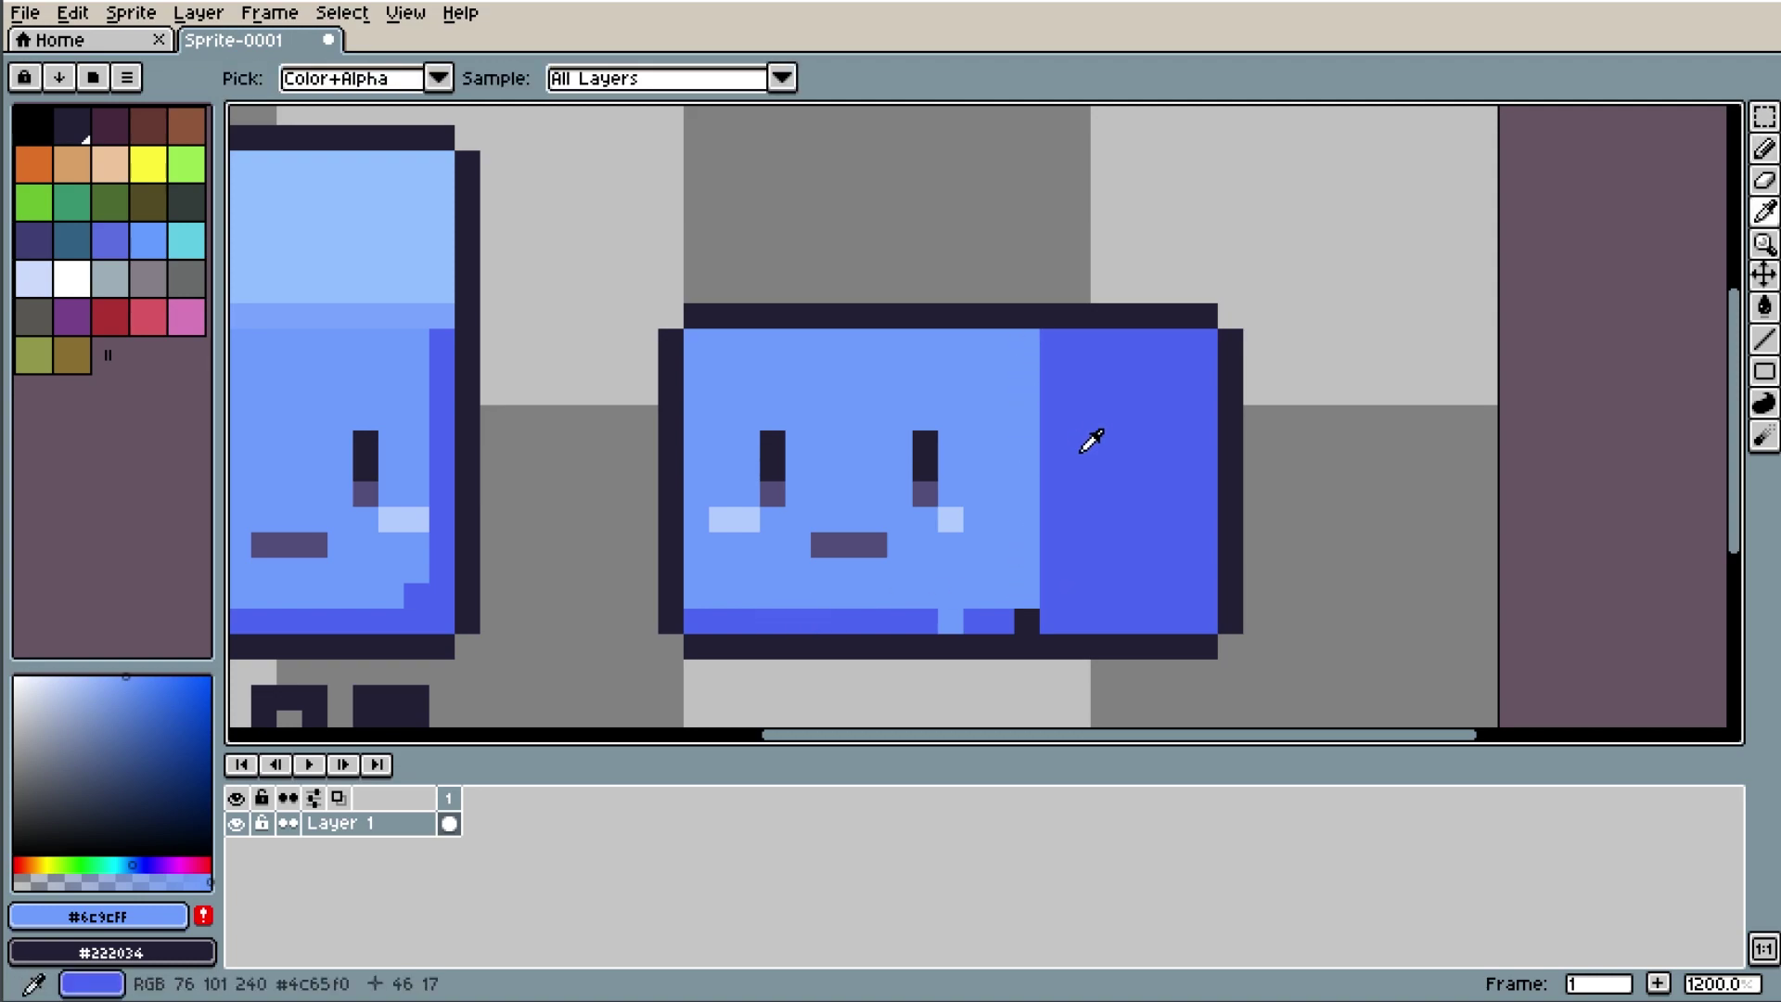
left_click(1087, 434)
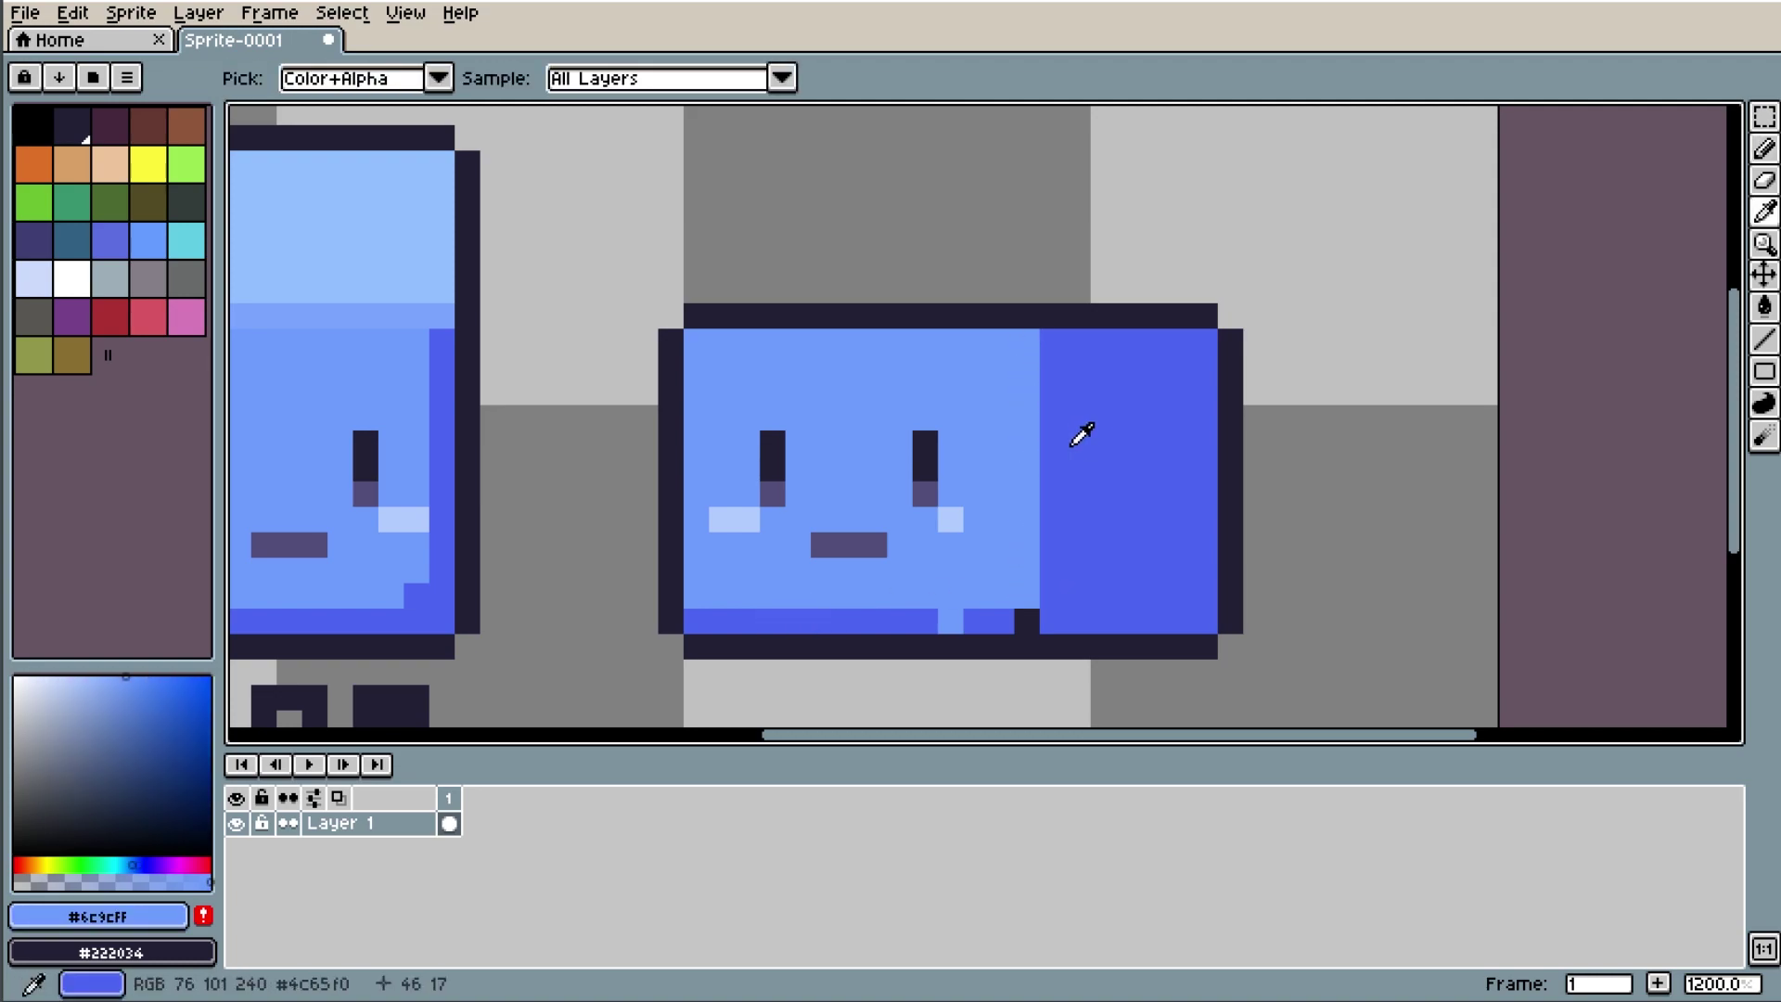
left_click(141, 861)
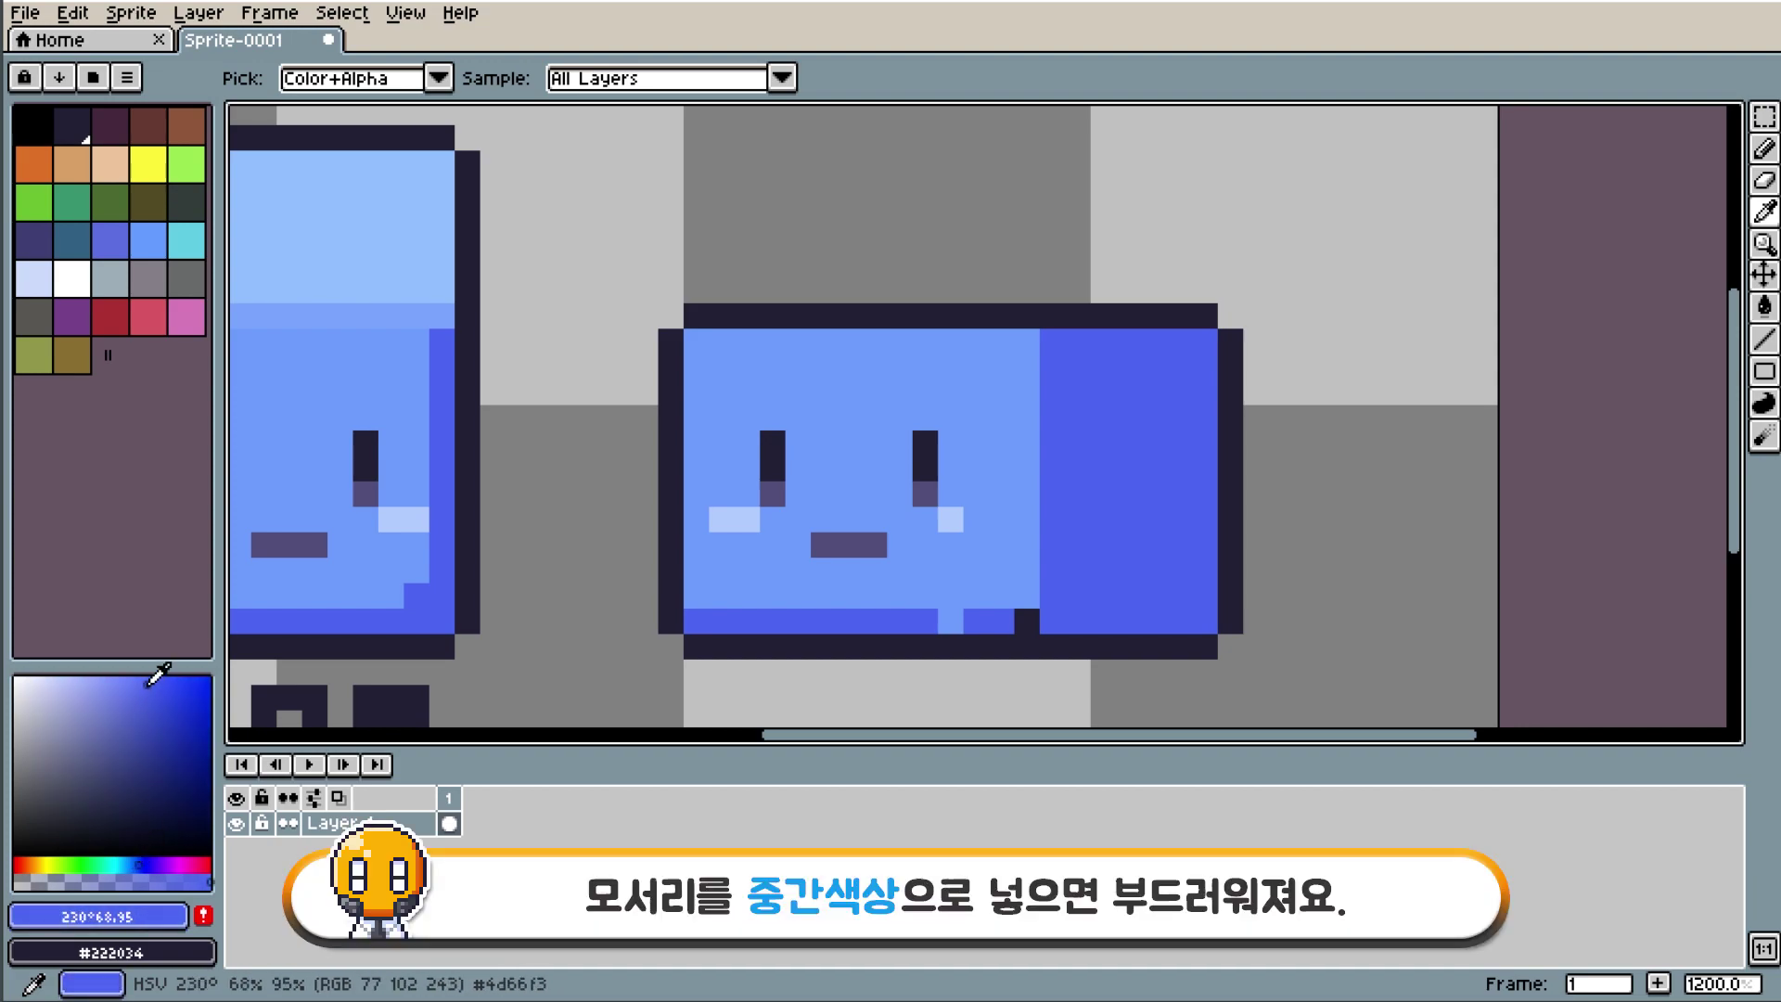
left_click_drag(153, 691, 137, 676)
key("b")
left_click(1030, 363)
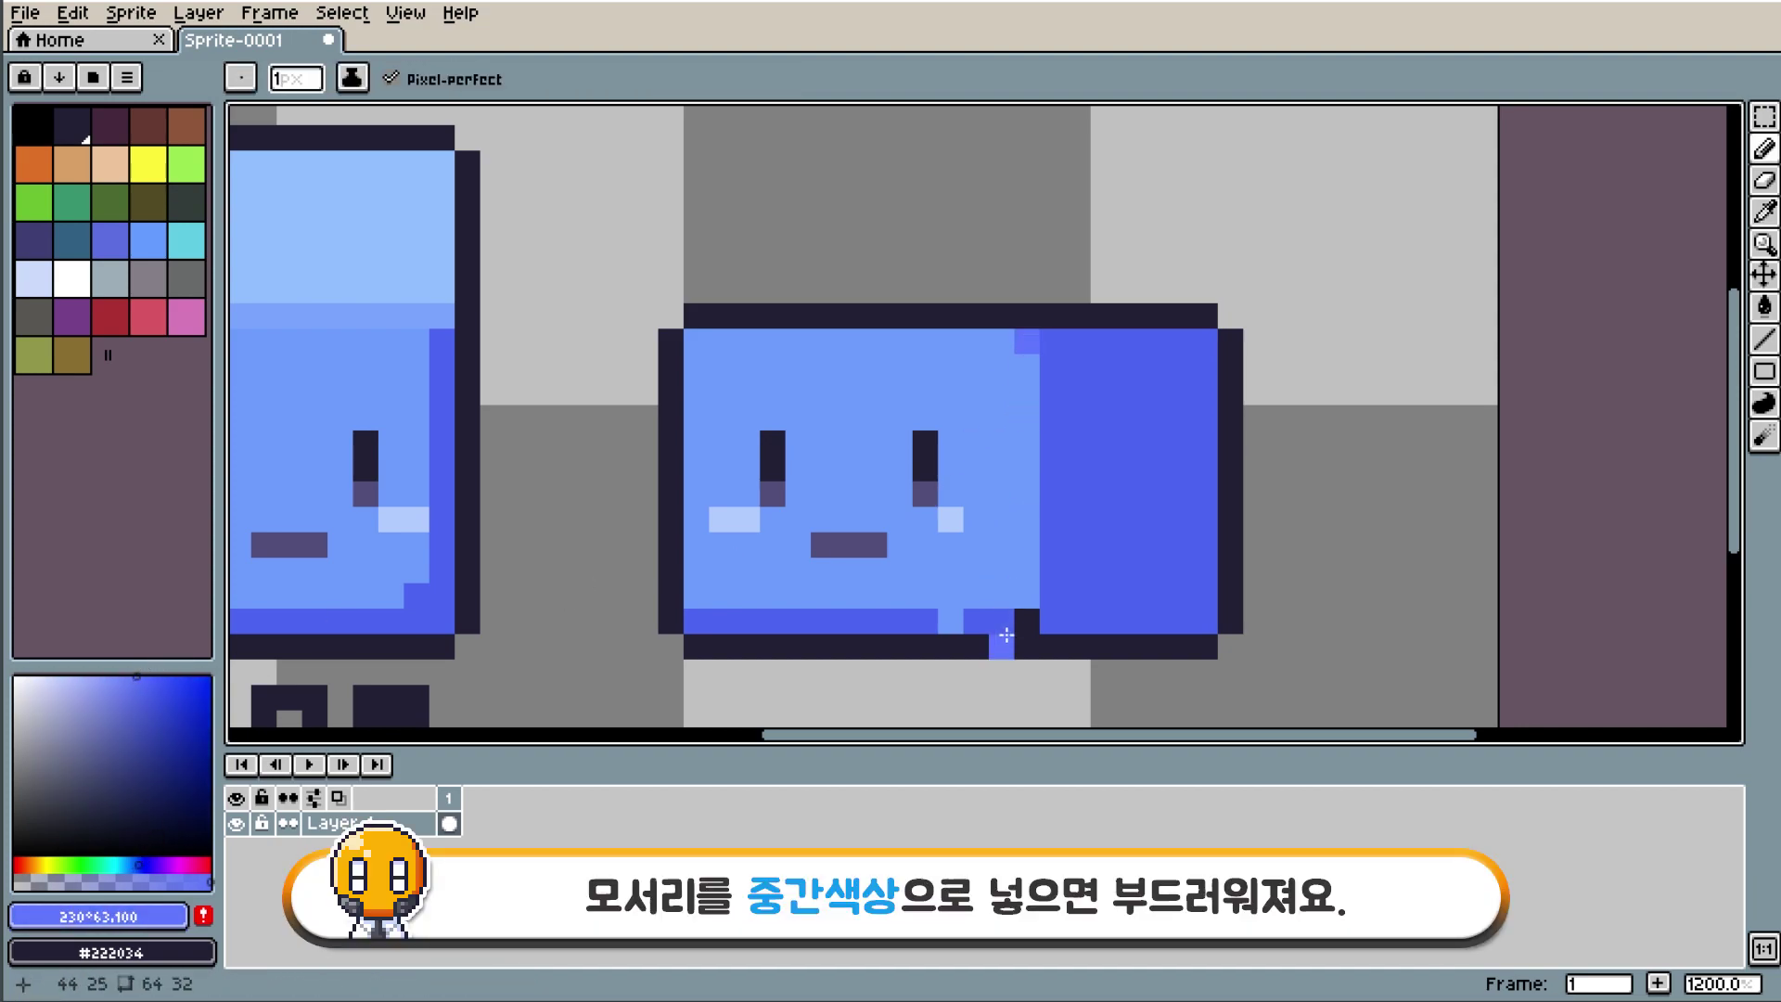
left_click(1029, 619, "shift")
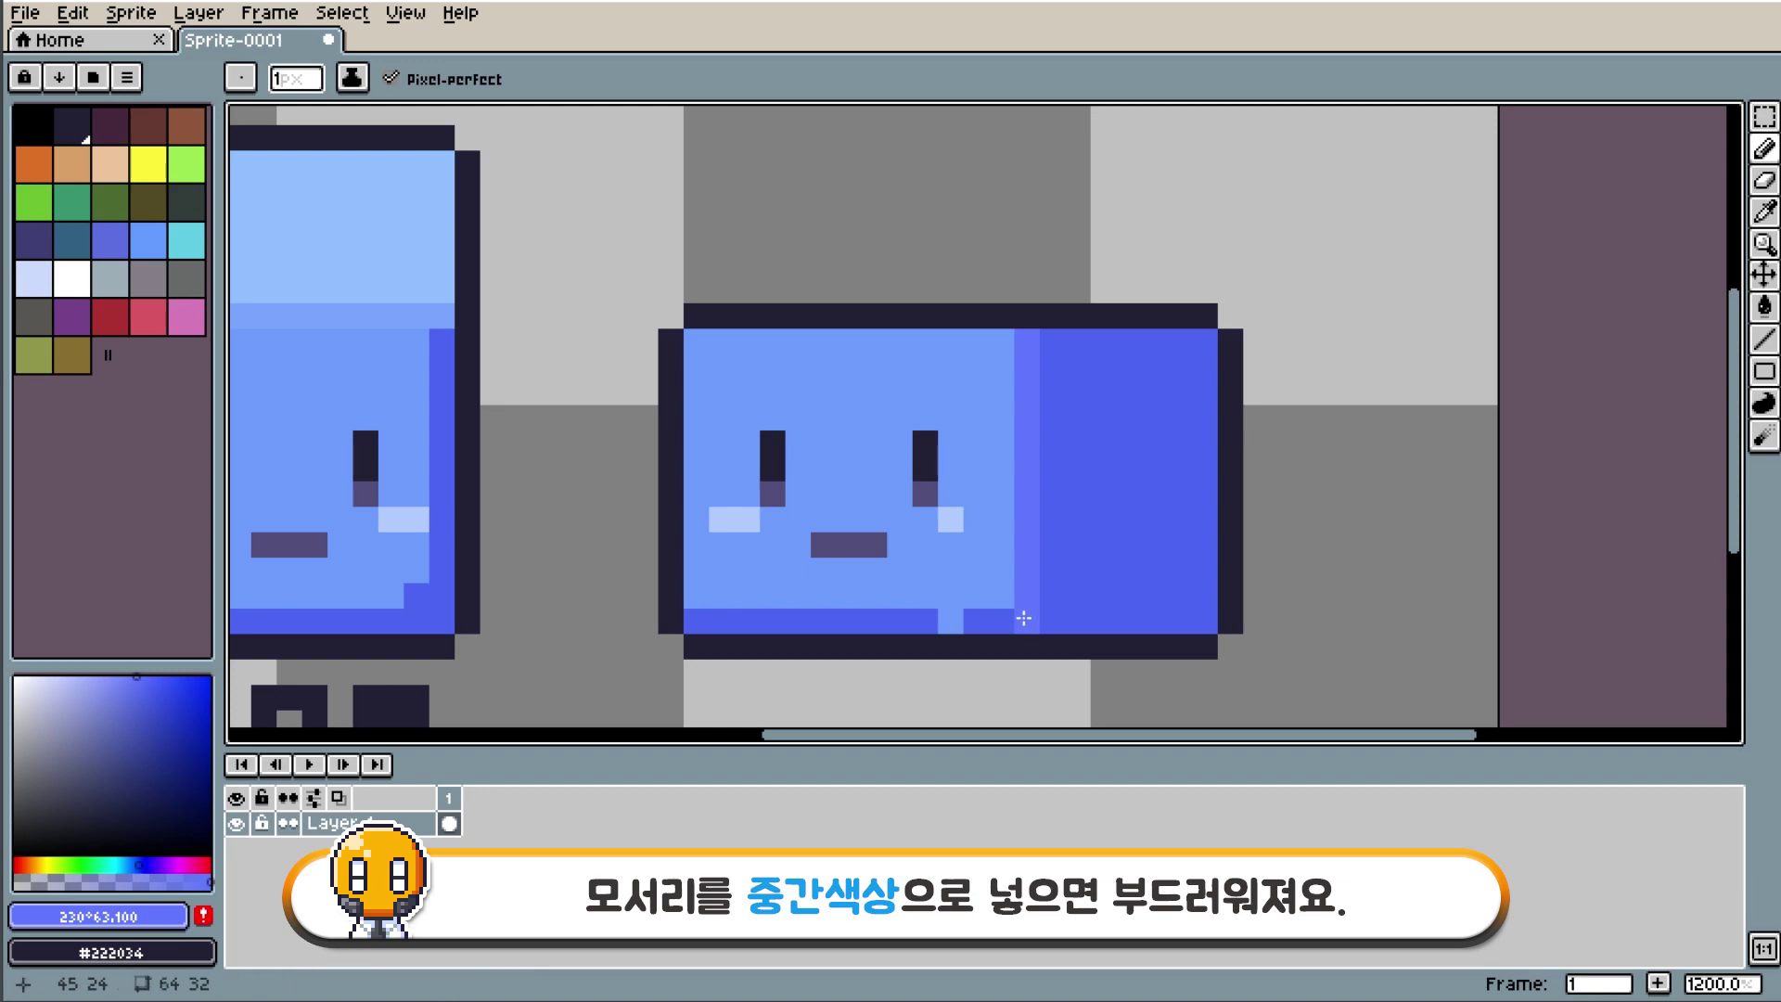
left_click(698, 622, "shift")
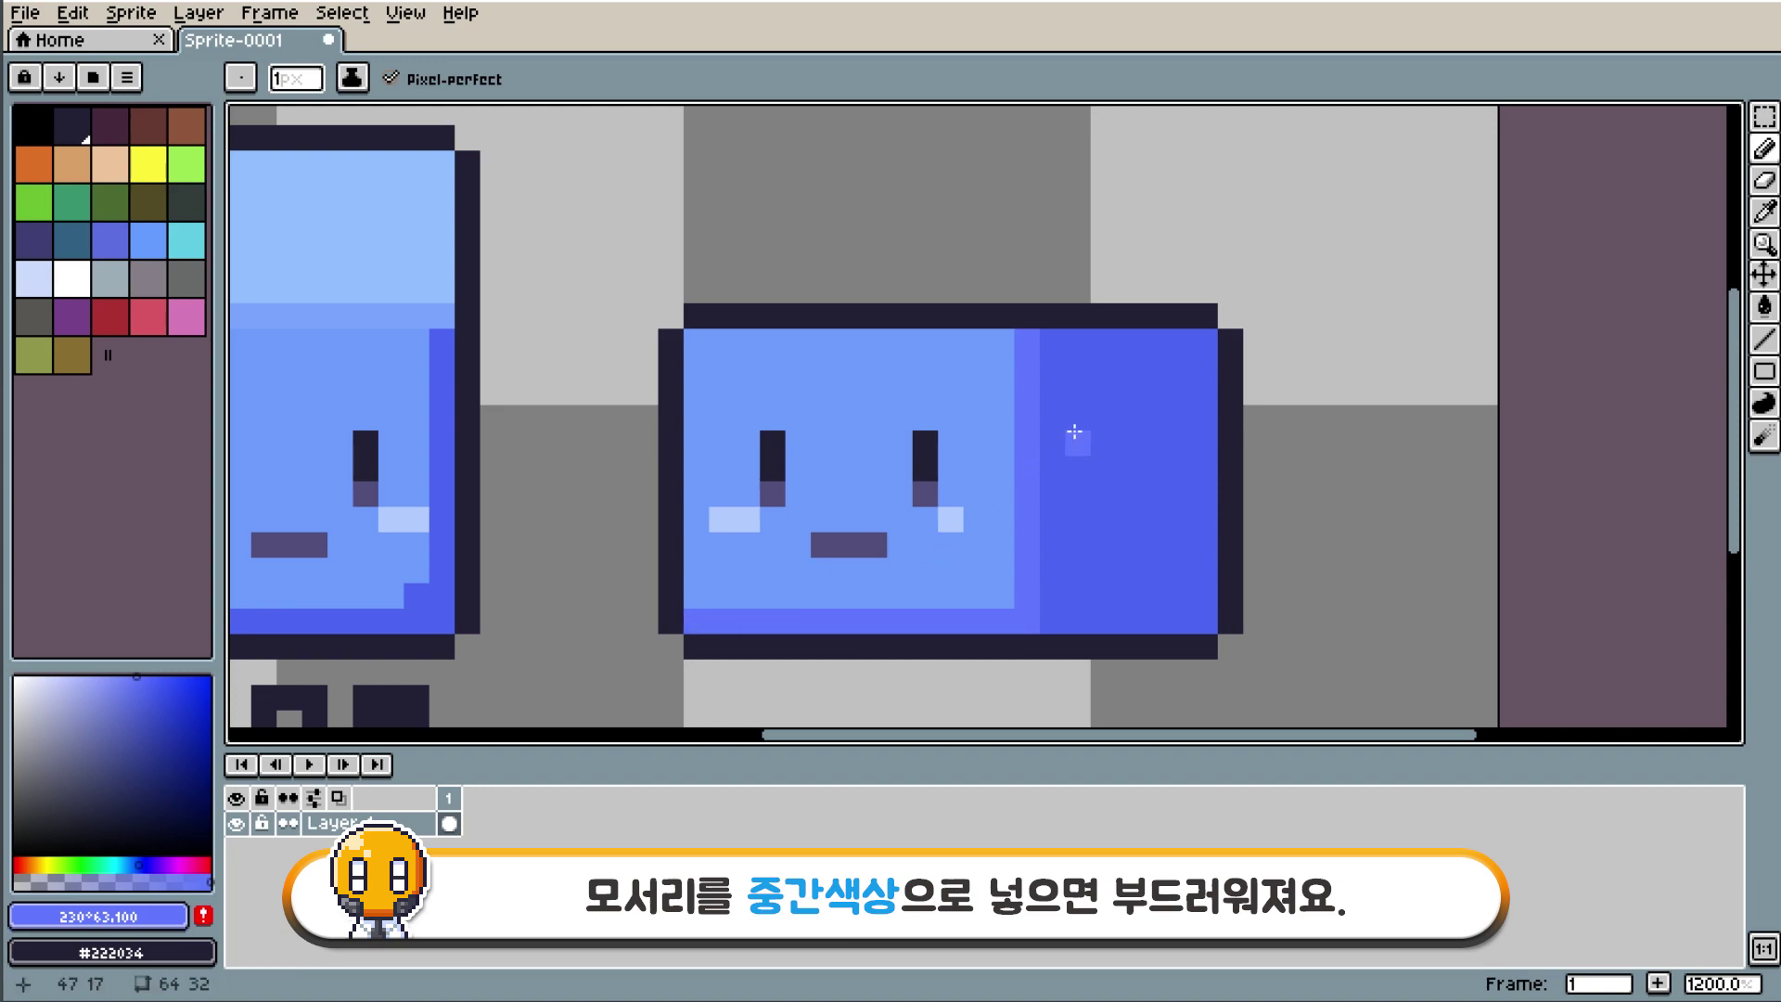
left_click(1067, 603, "alt")
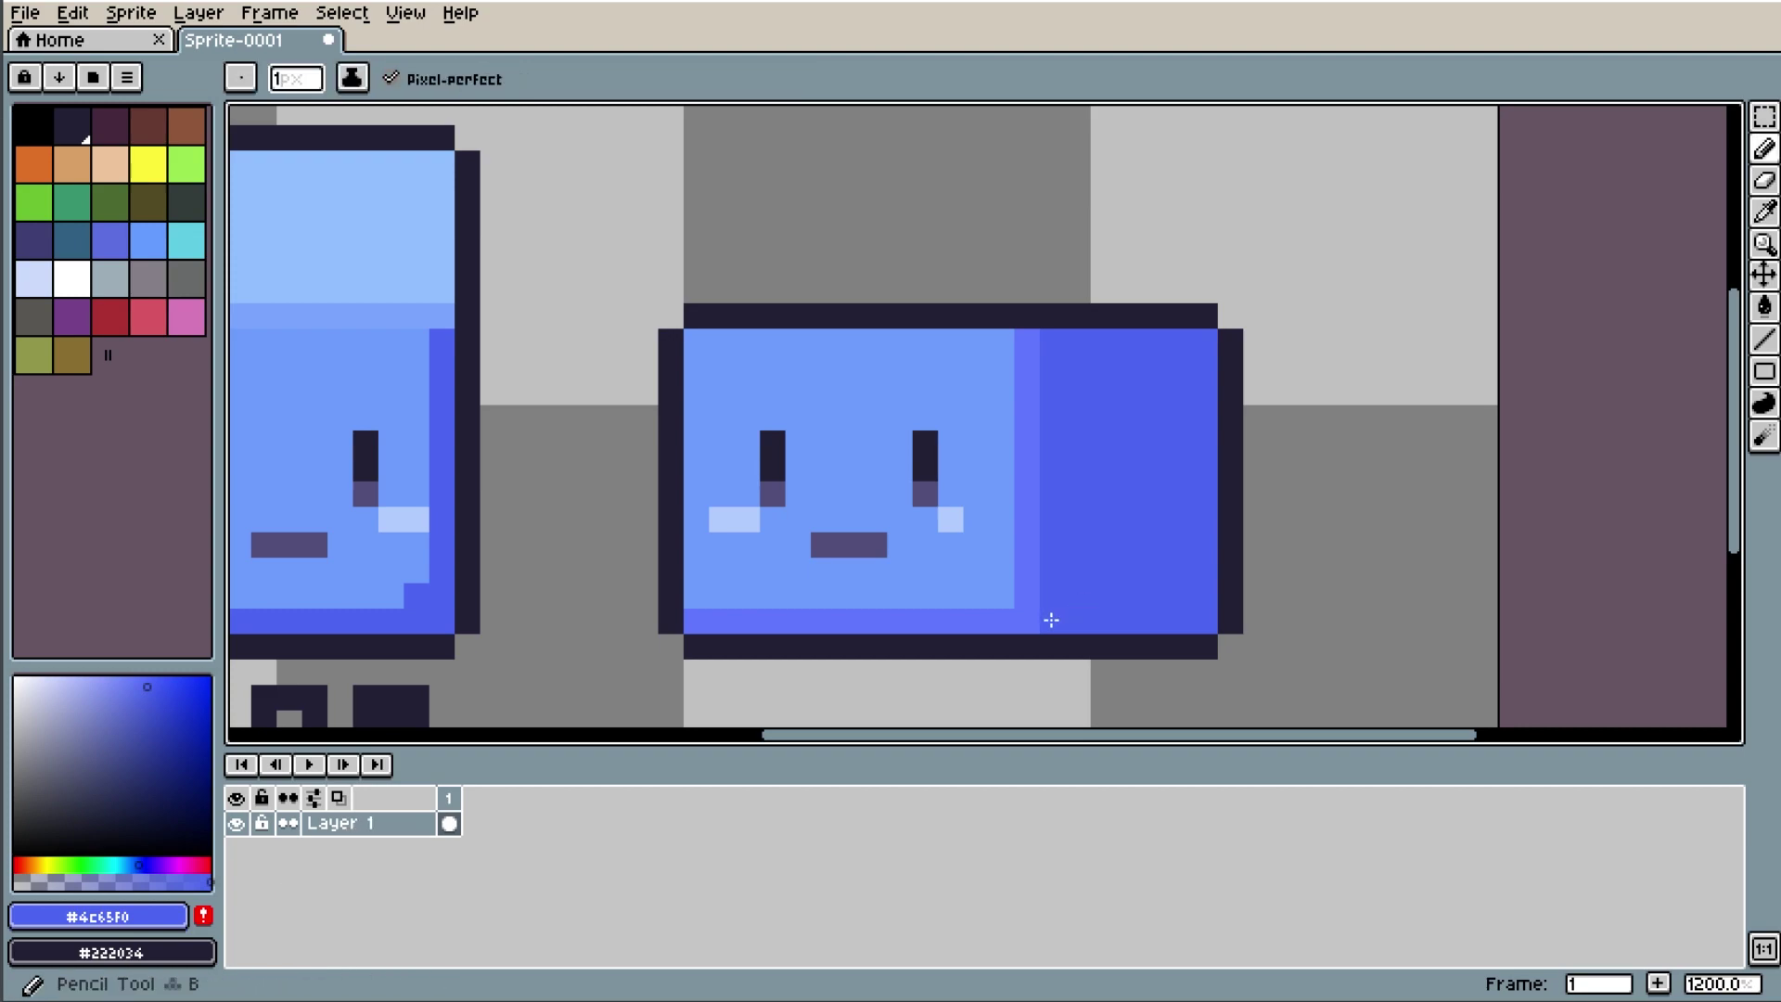
scroll(1021, 622, "down", 5)
scroll(1065, 561, "up", 5)
left_click(1006, 573, "alt")
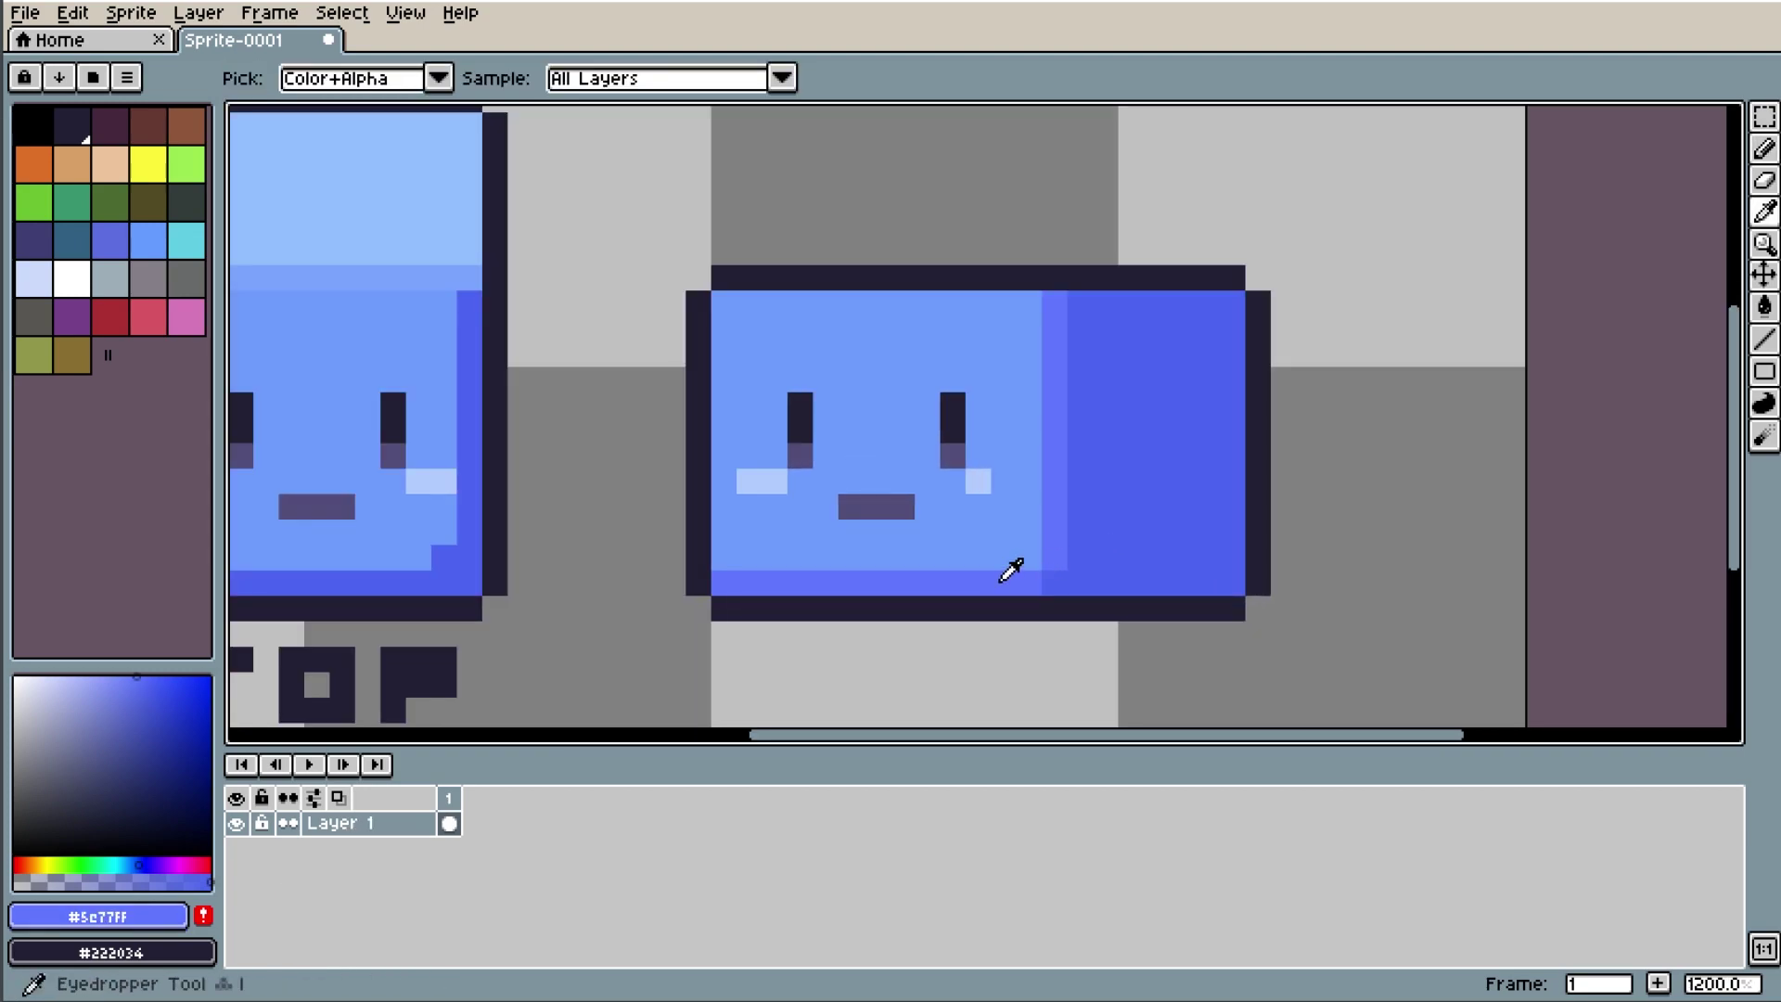
scroll(1002, 353, "down", 8)
Move the middle slime sprite one pixel left and drop the selection.
scroll(1068, 463, "up", 3)
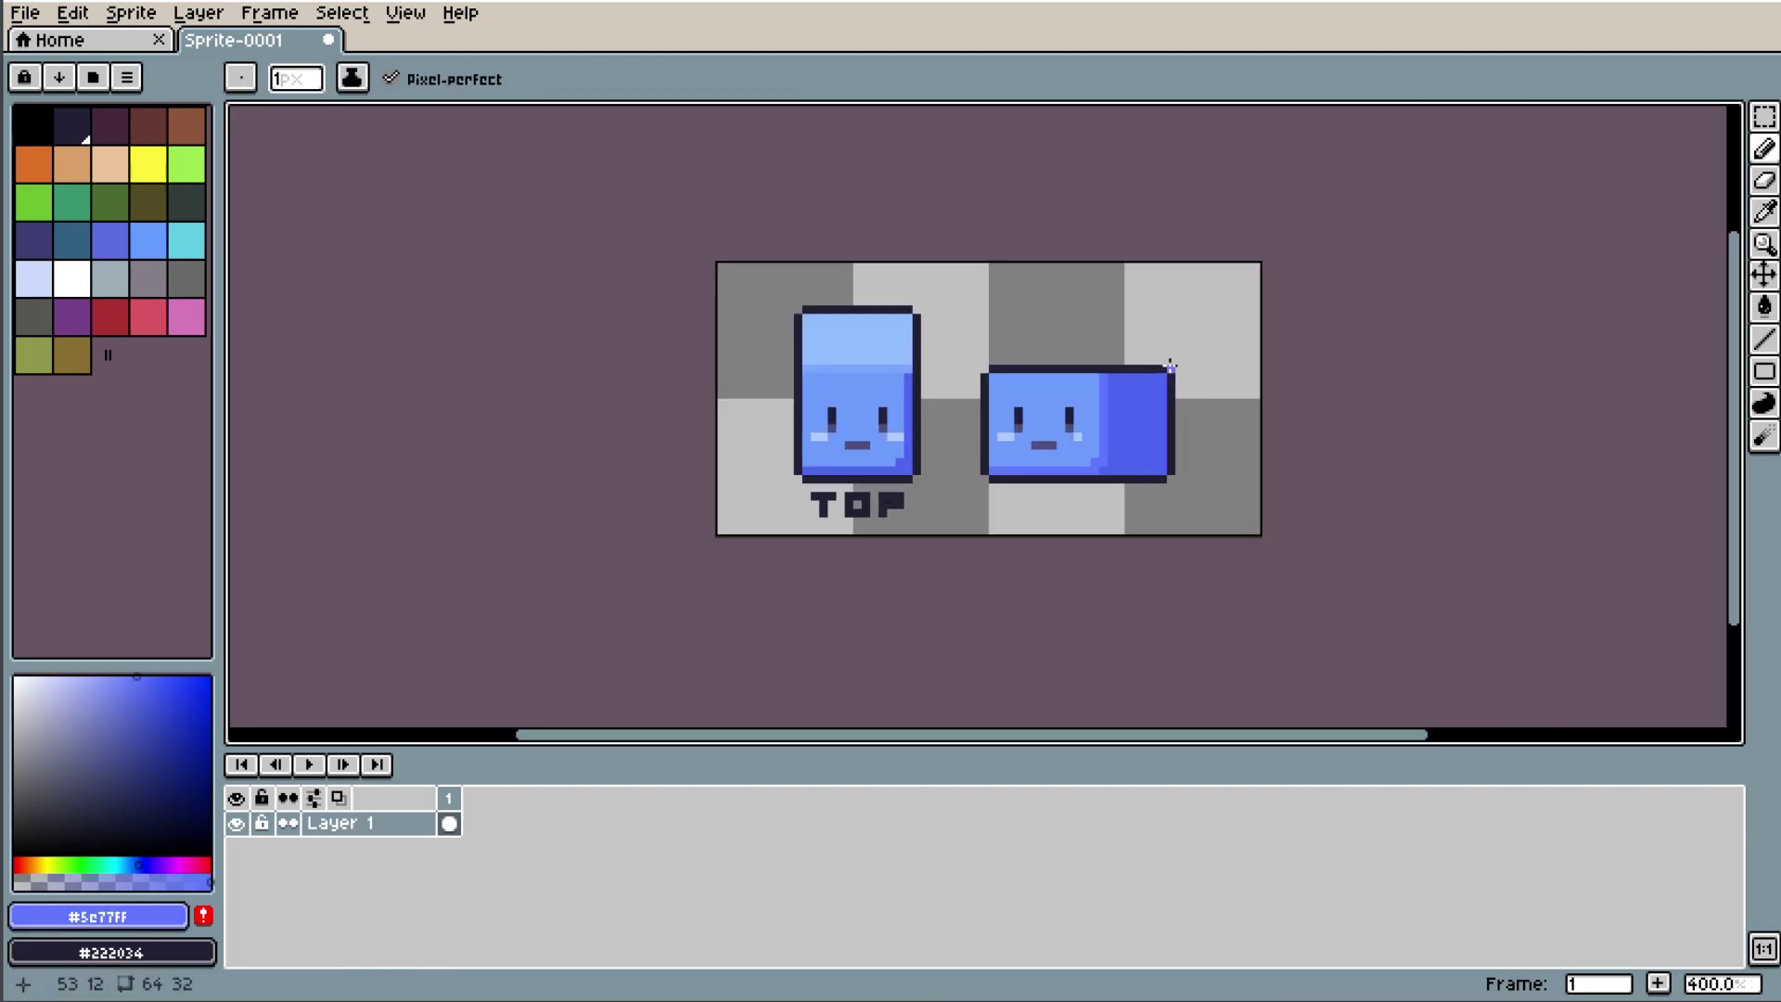
scroll(1068, 463, "up", 3)
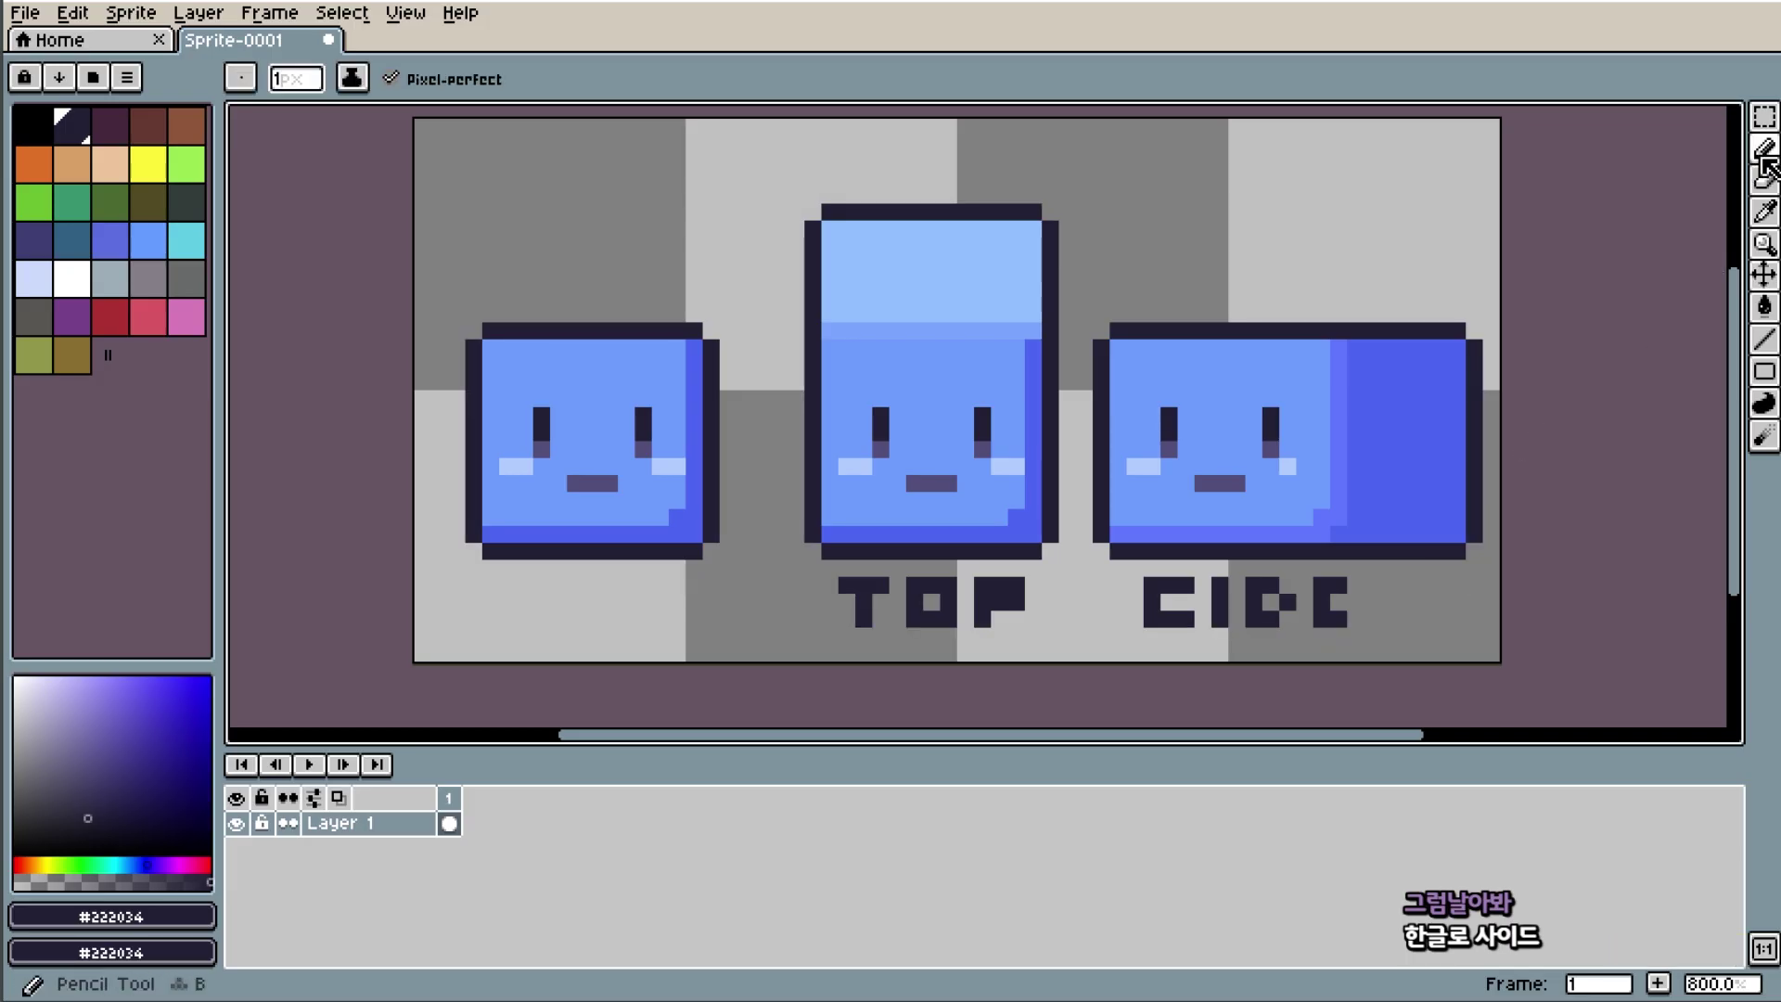
left_click(1764, 116)
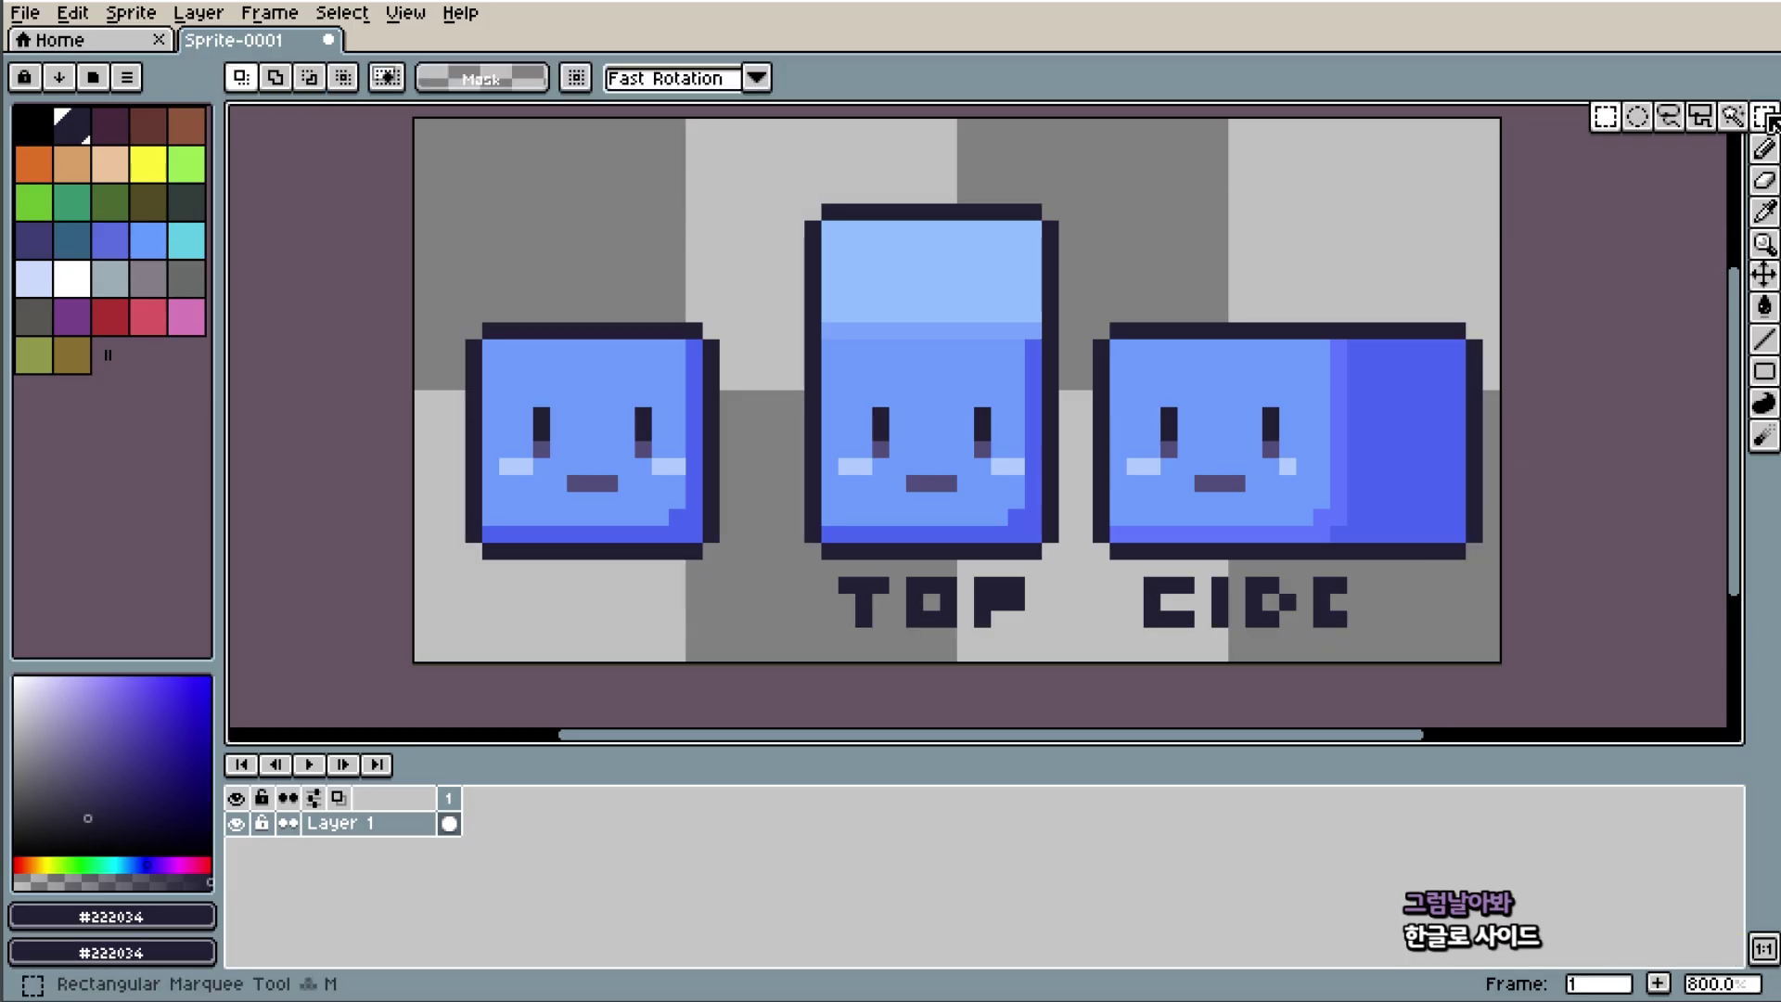
left_click_drag(755, 206, 1049, 683)
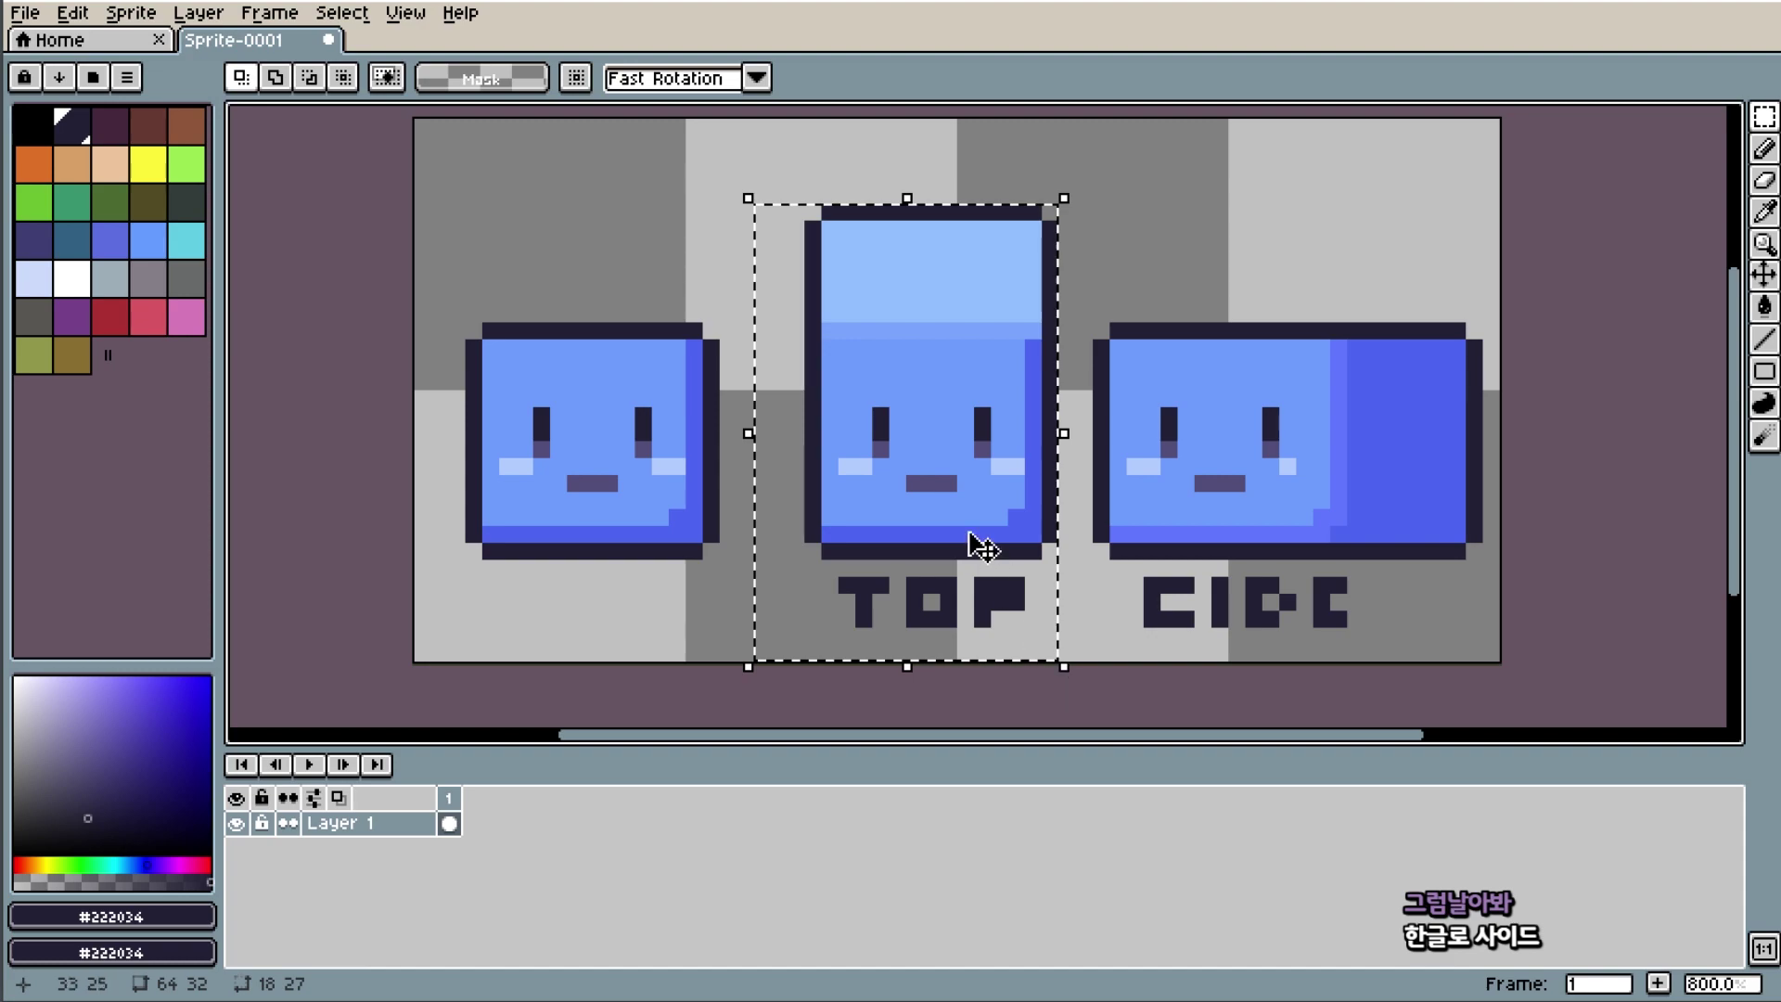
left_click_drag(971, 538, 954, 538)
key("ctrl+d")
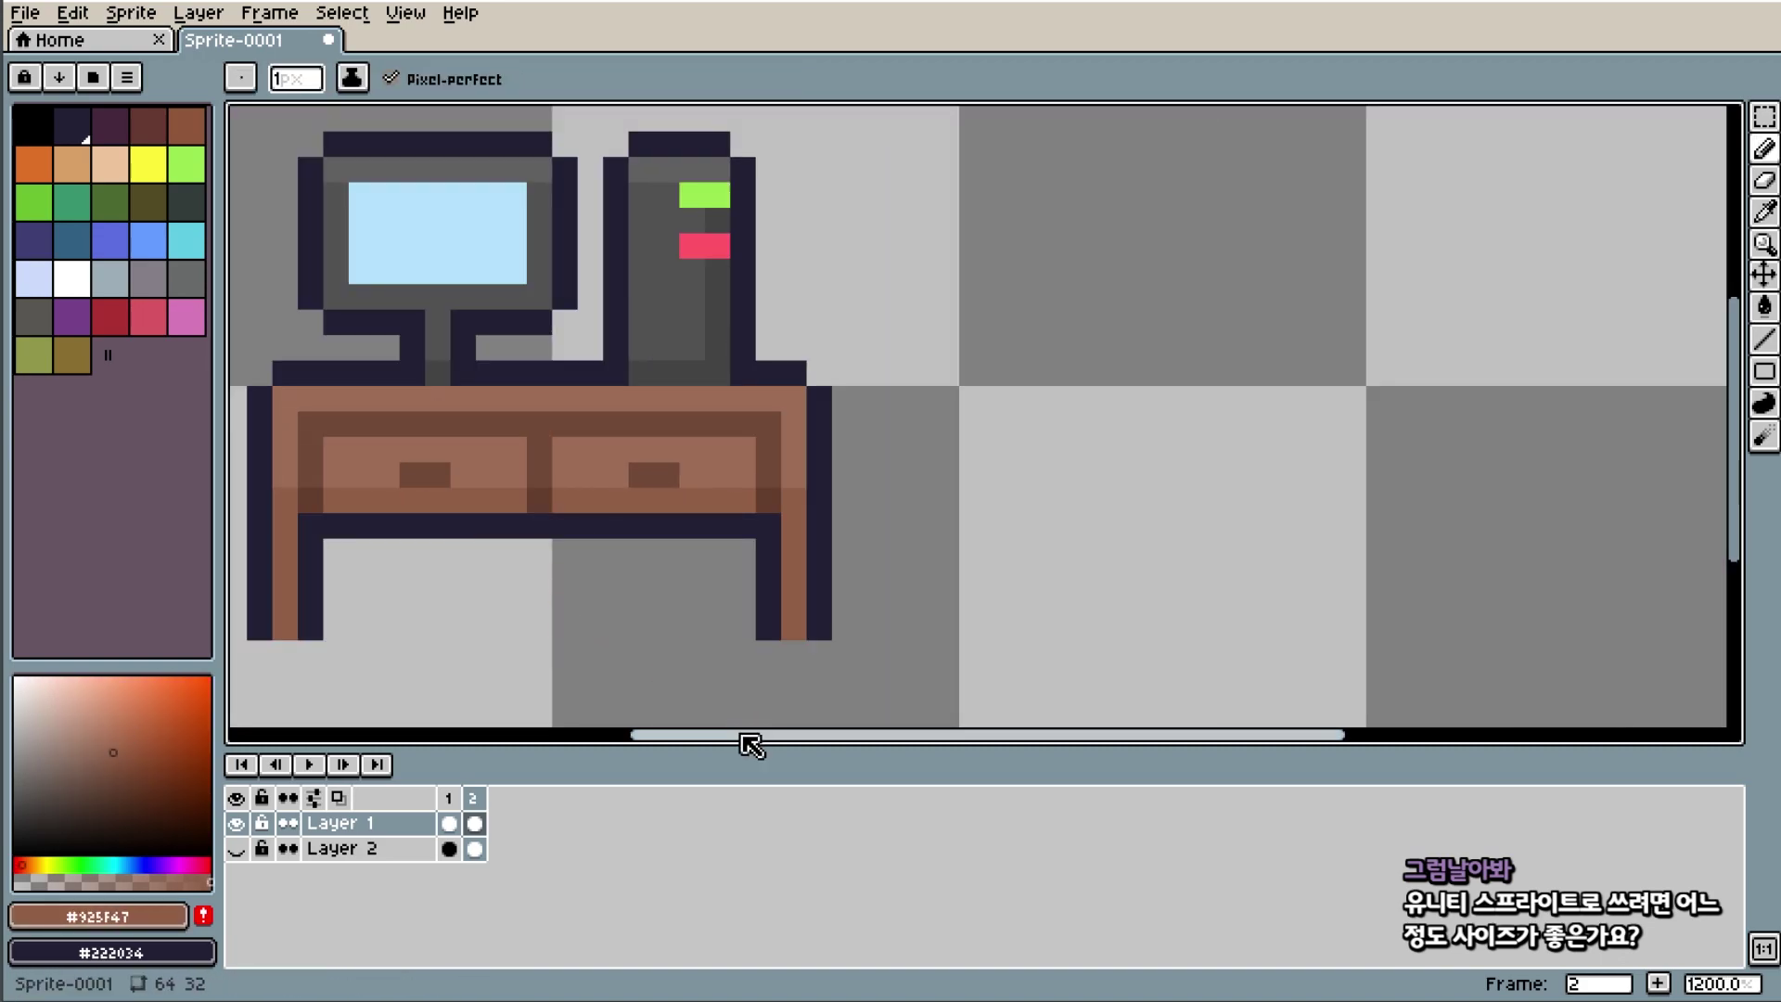
Shade the desk's lower corners and drawer divider dark brown.
left_click_drag(743, 735, 707, 737)
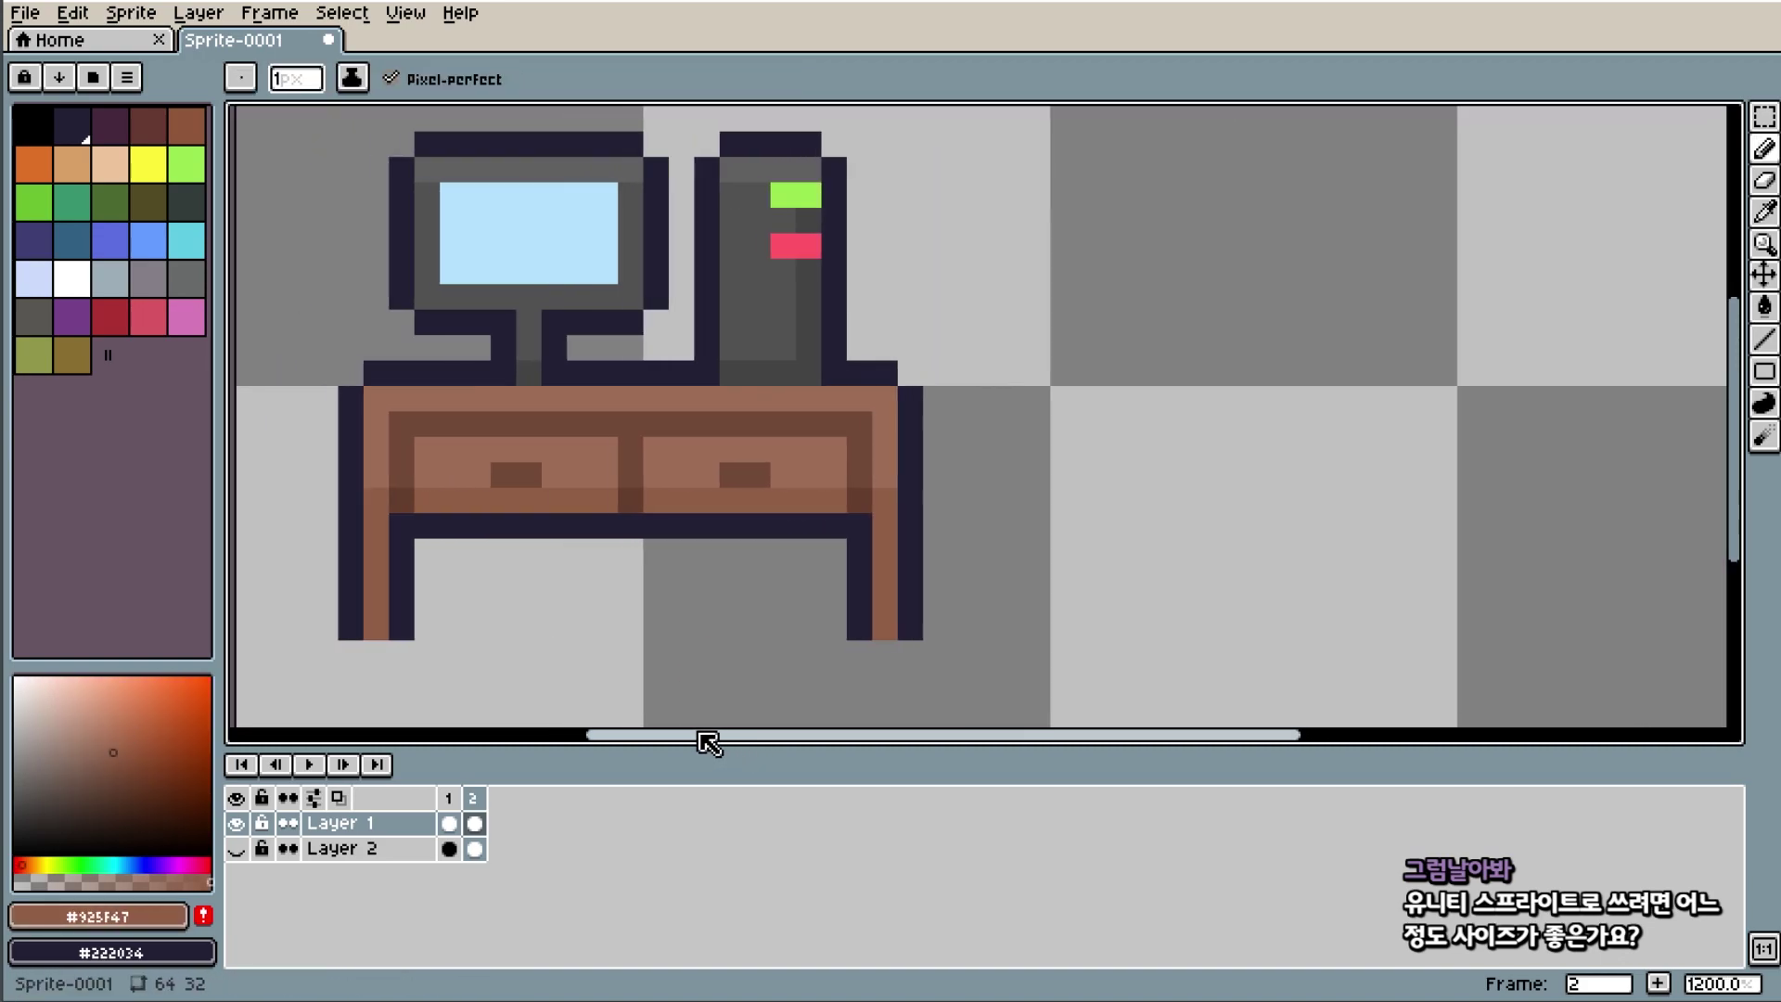
left_click(859, 486, "alt")
left_click(859, 525)
left_click(402, 525)
left_click(655, 449)
scroll(852, 439, "down", 7)
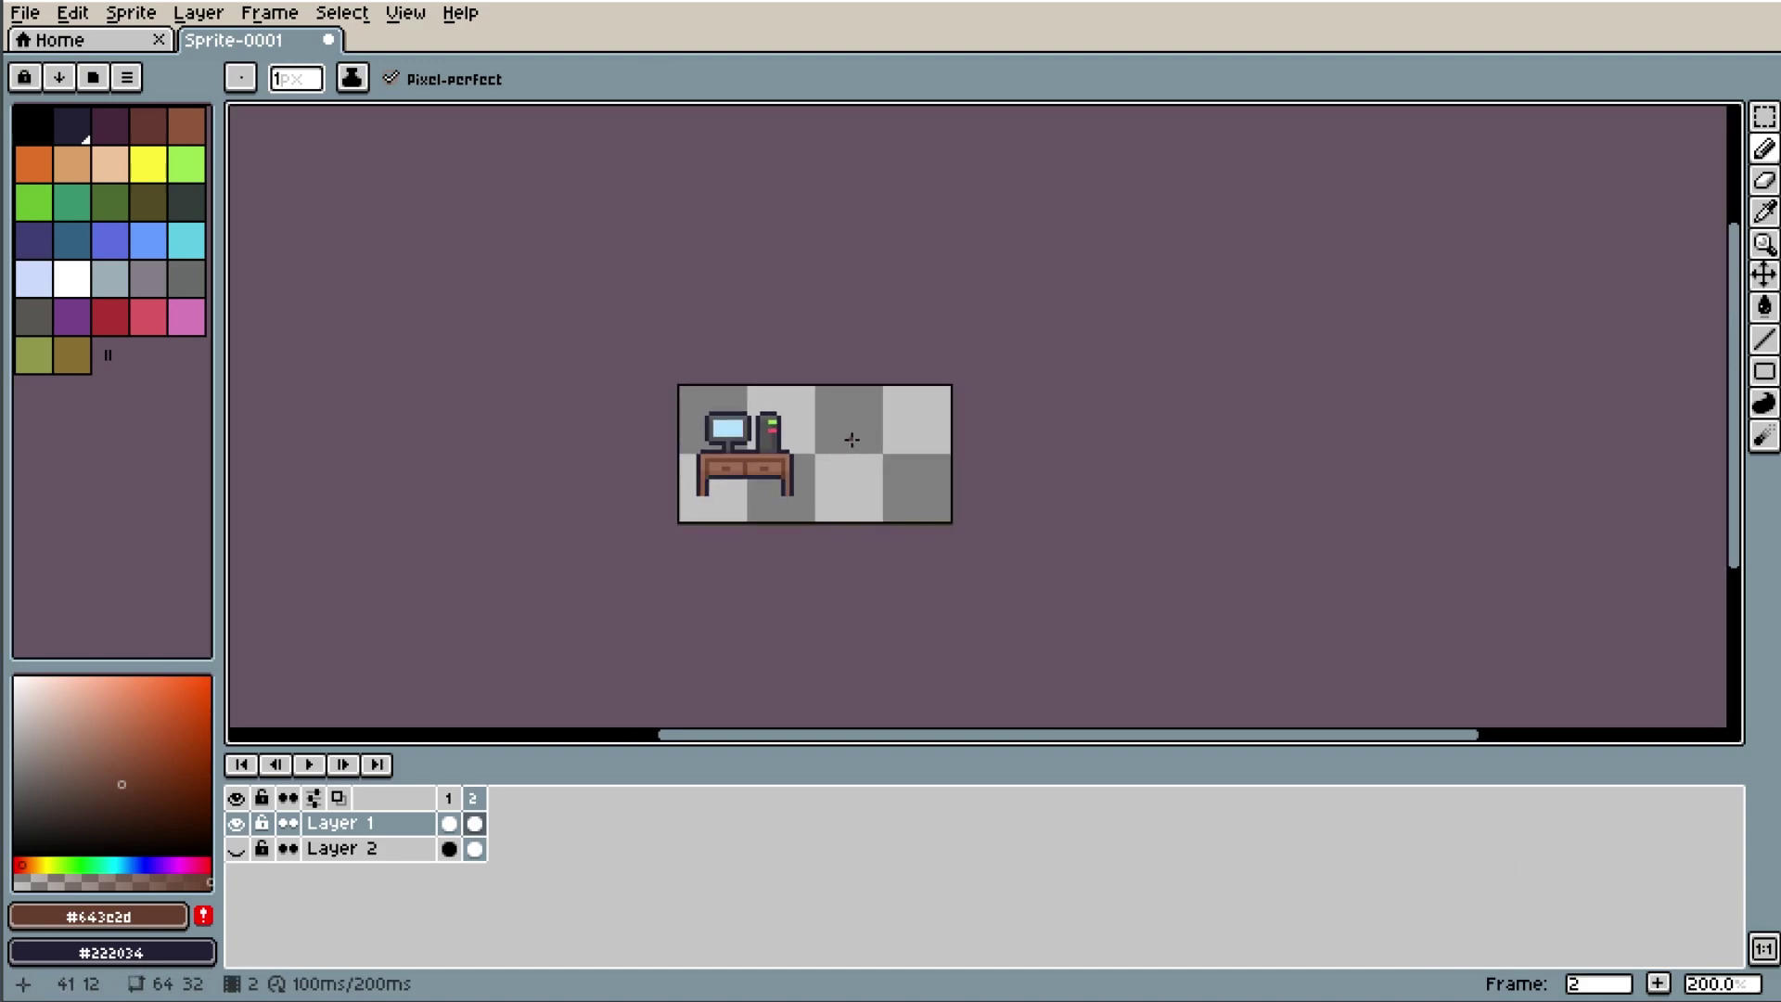
scroll(815, 453, "up", 4)
scroll(779, 390, "up", 1)
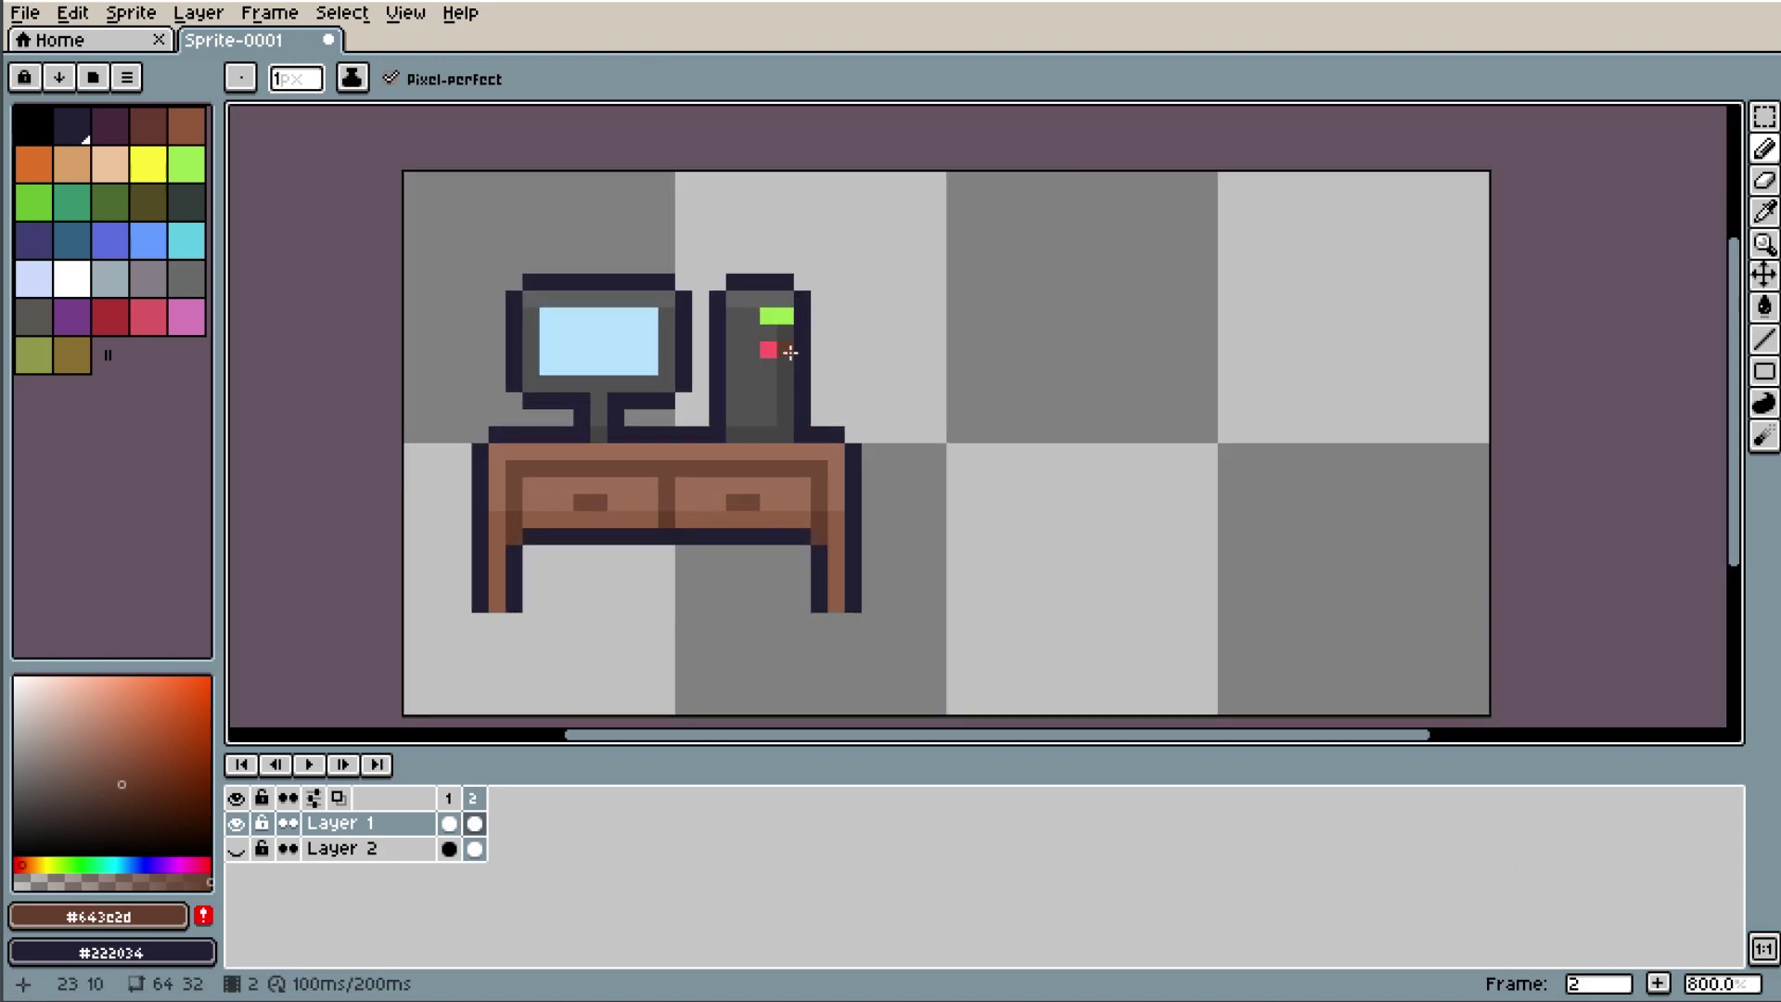
scroll(597, 306, "up", 2)
scroll(597, 315, "up", 1)
Add three white glare pixels to the monitor's light-blue screen.
key("i")
left_click(575, 359)
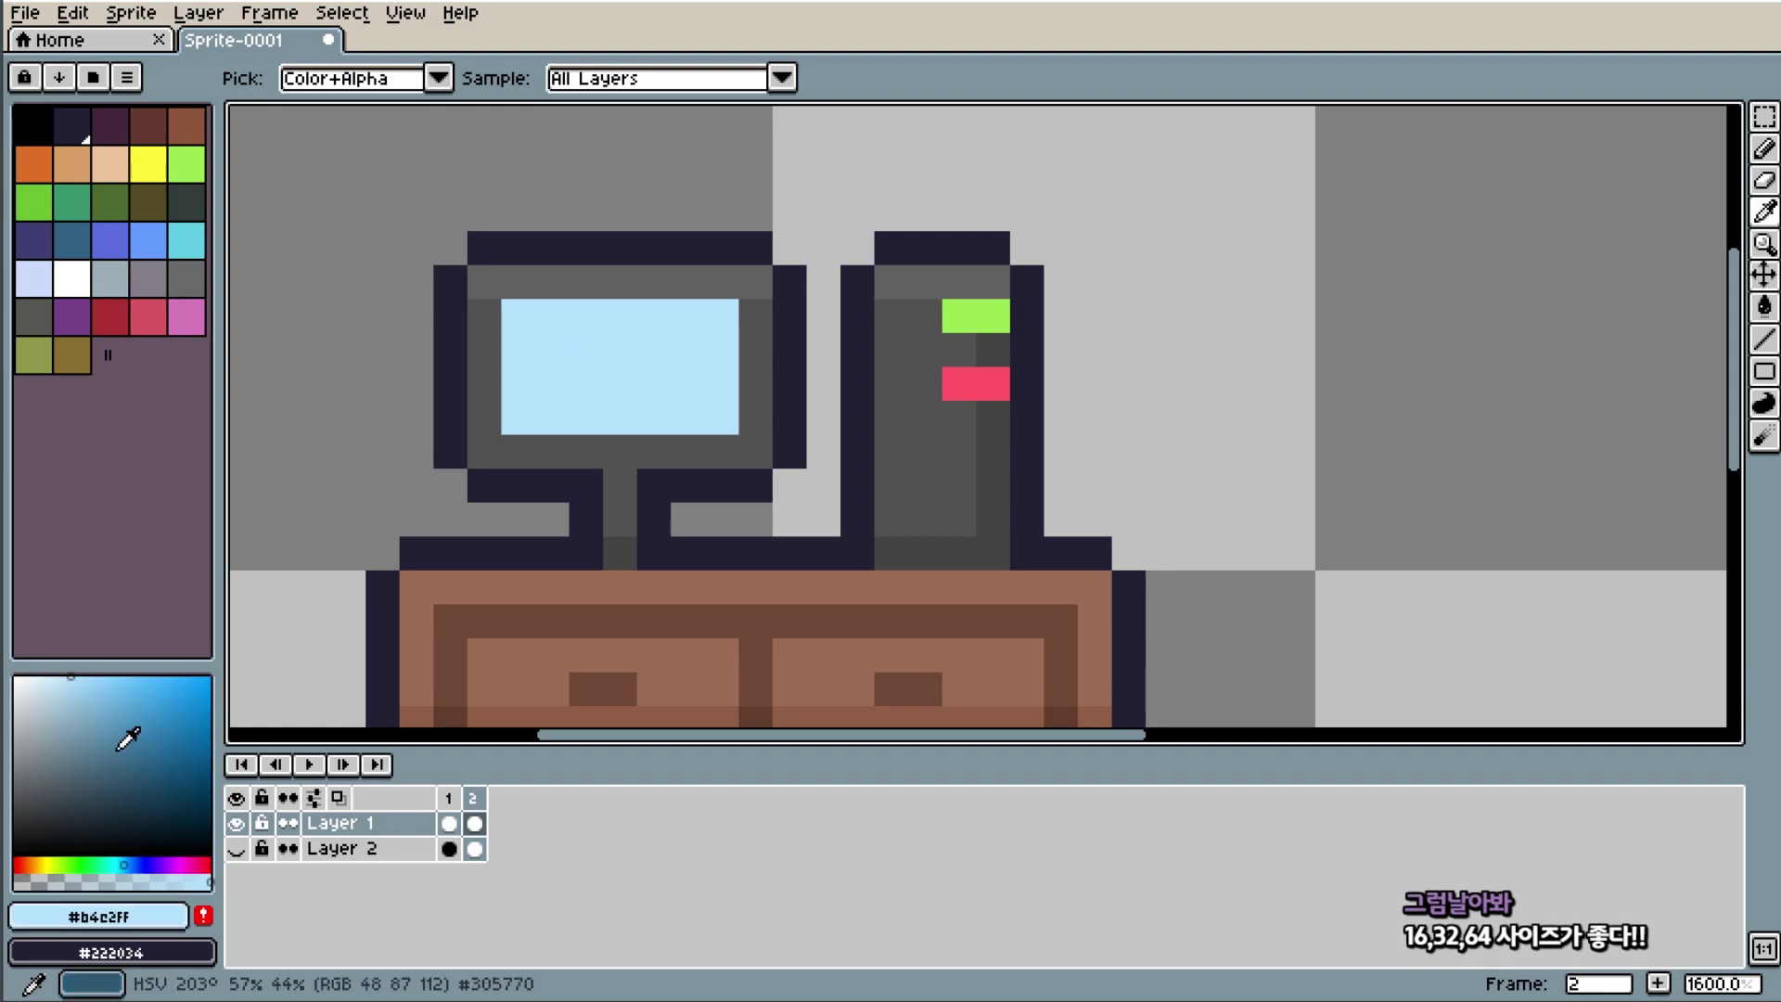
left_click_drag(127, 736, 14, 678)
key("b")
left_click(547, 316)
left_click(518, 350)
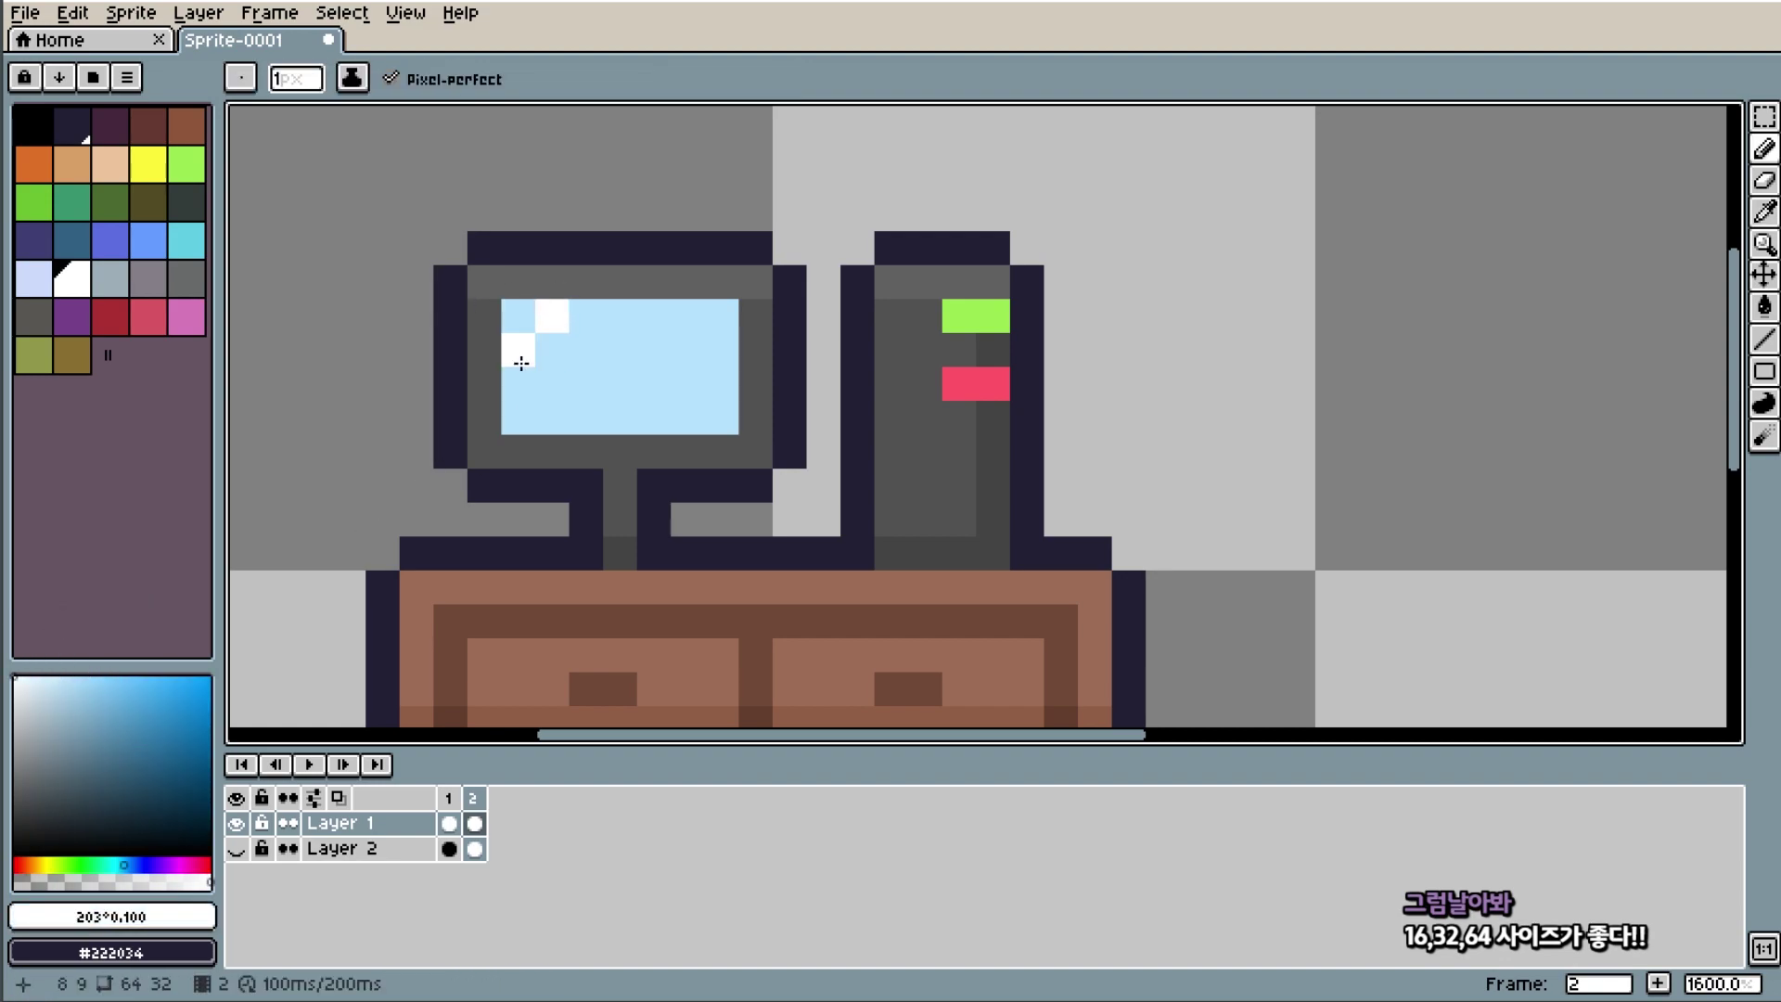
left_click(714, 354)
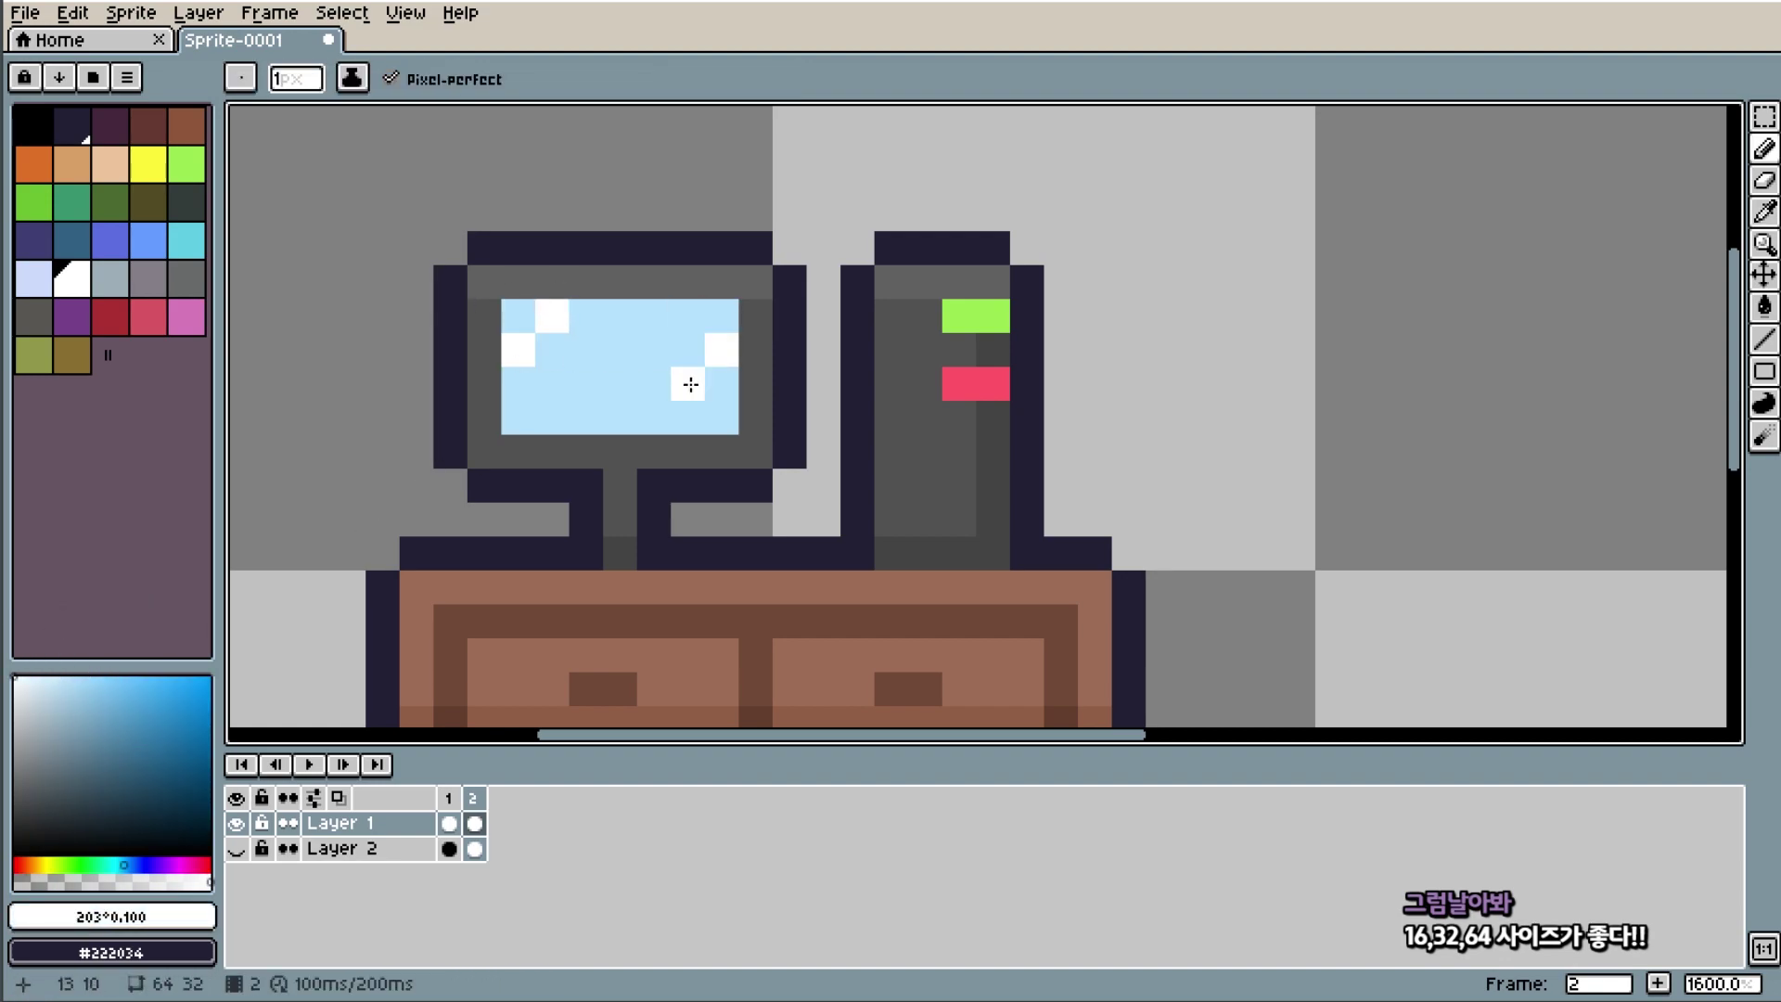
scroll(954, 409, "down", 5)
scroll(1094, 473, "up", 3)
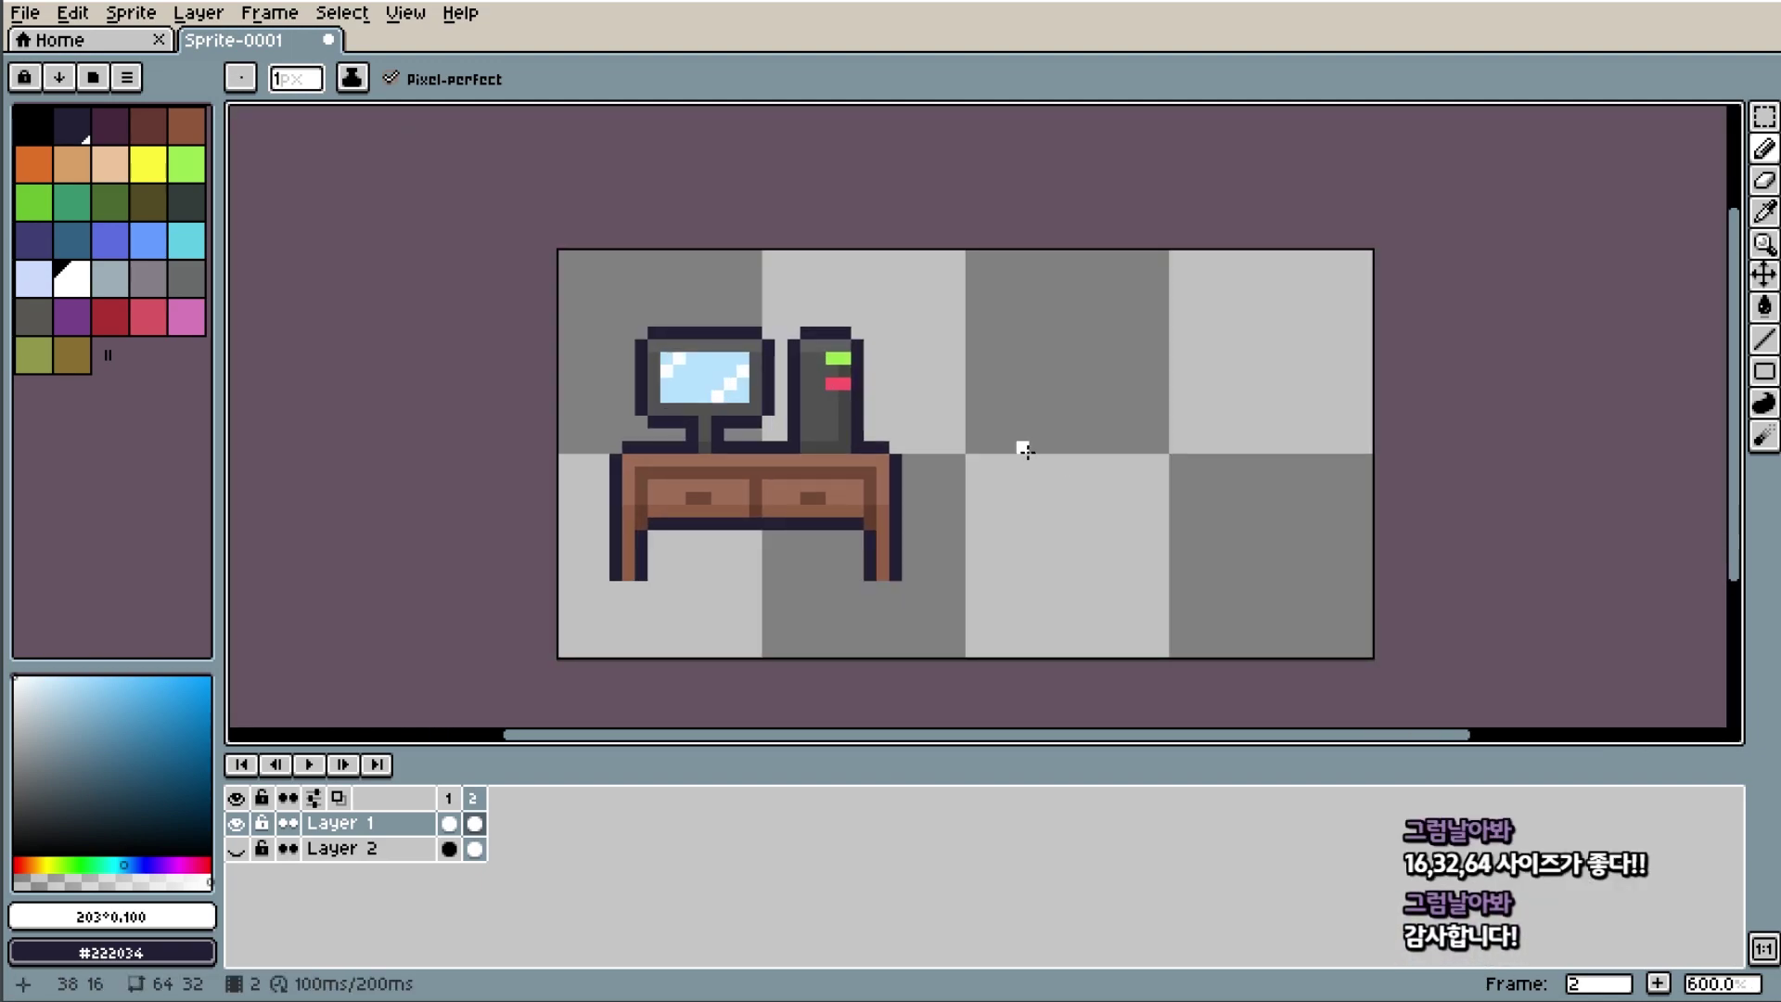
scroll(1022, 450, "up", 1)
scroll(782, 502, "up", 2)
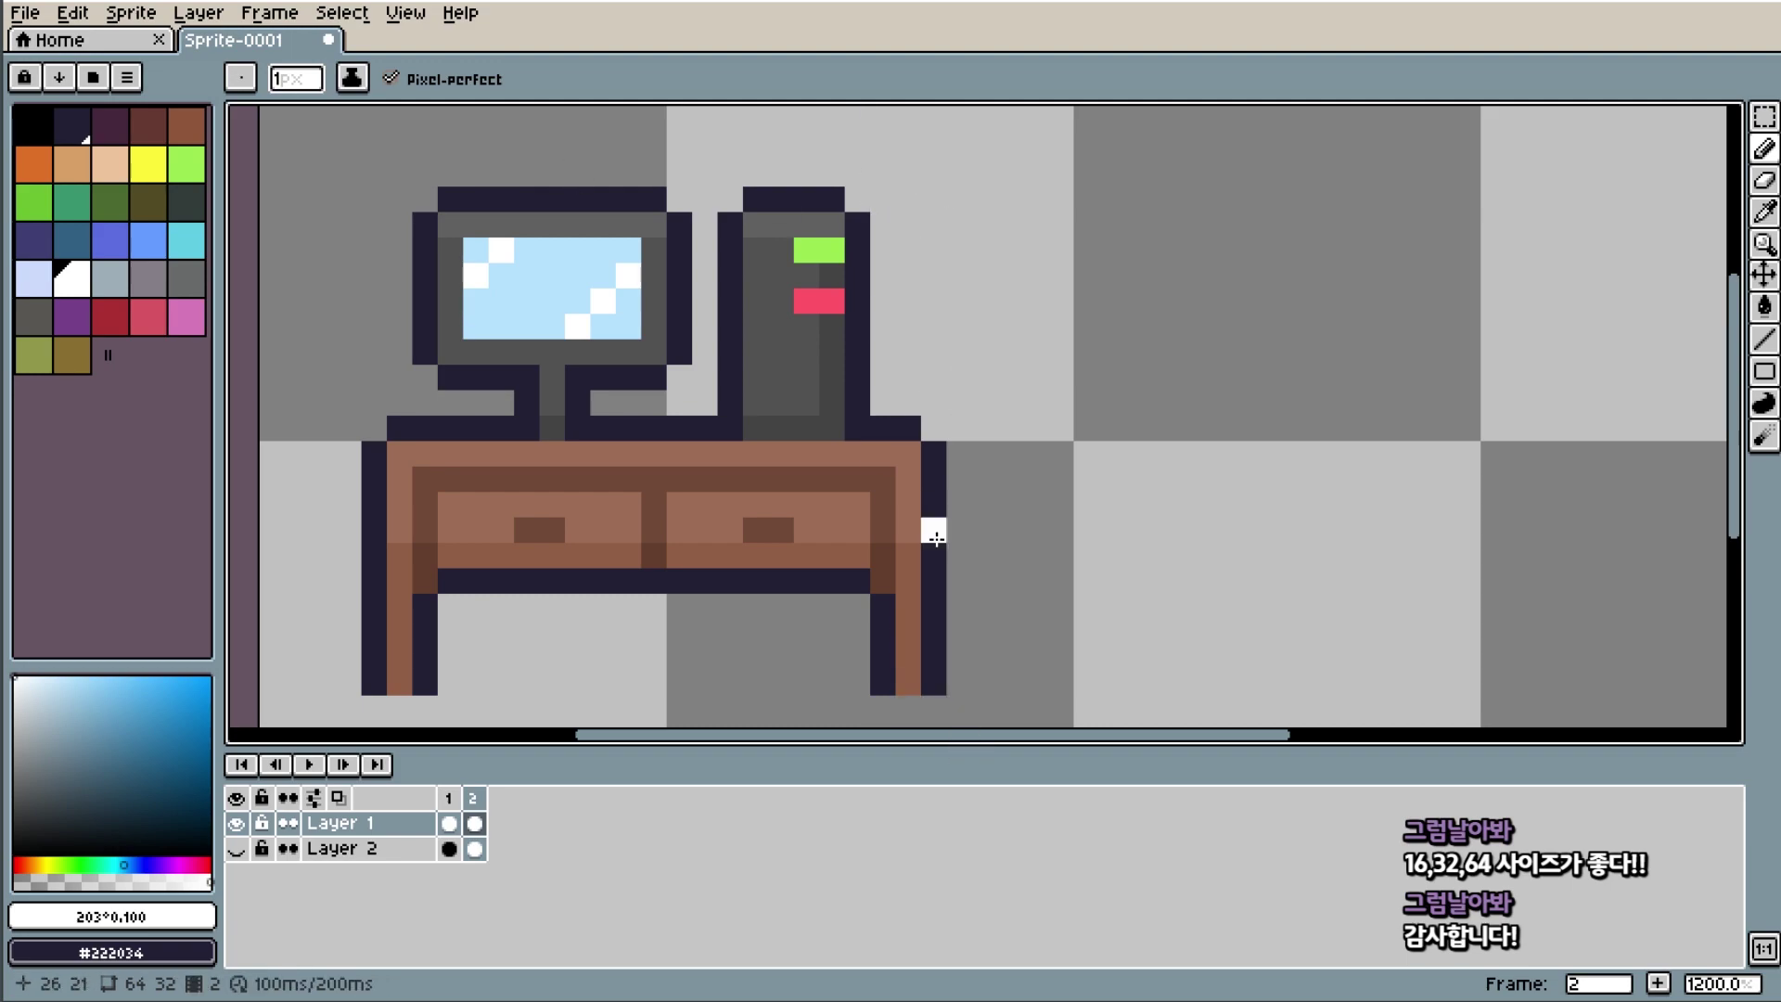
scroll(925, 386, "down", 3)
scroll(1080, 449, "up", 1)
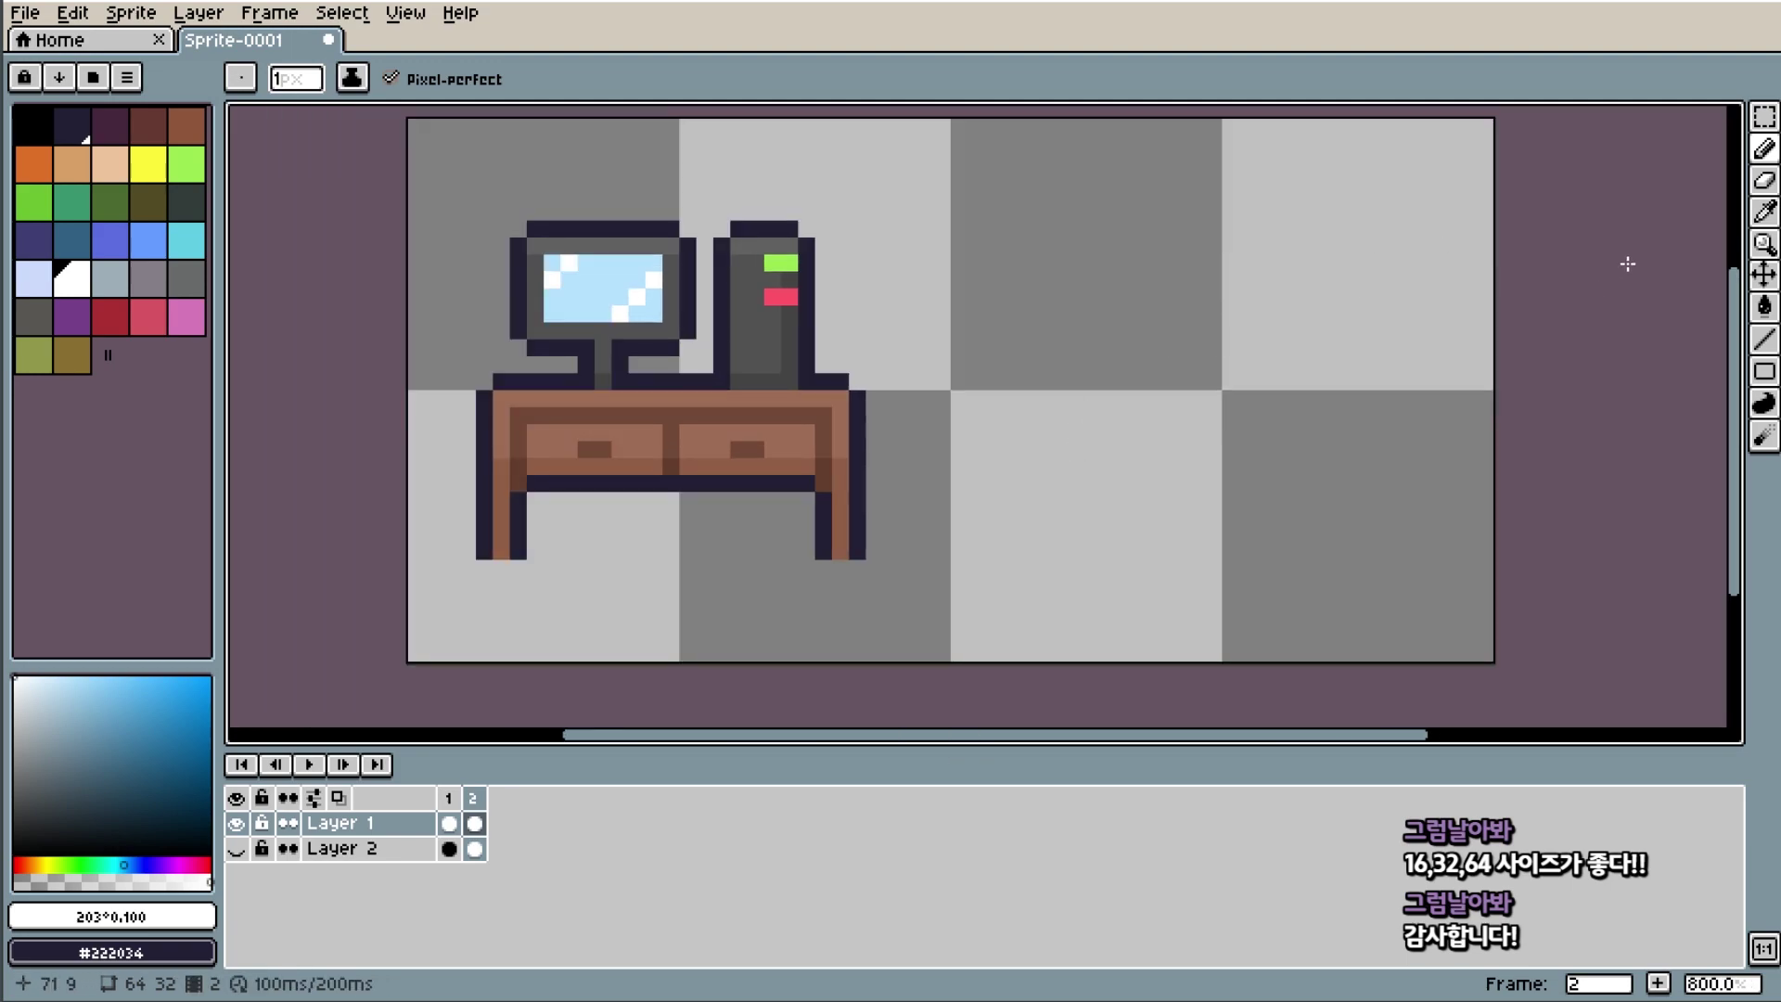
Duplicate the desk, monitor and tower to the right, then compare frames 1 and 2.
left_click(1765, 120)
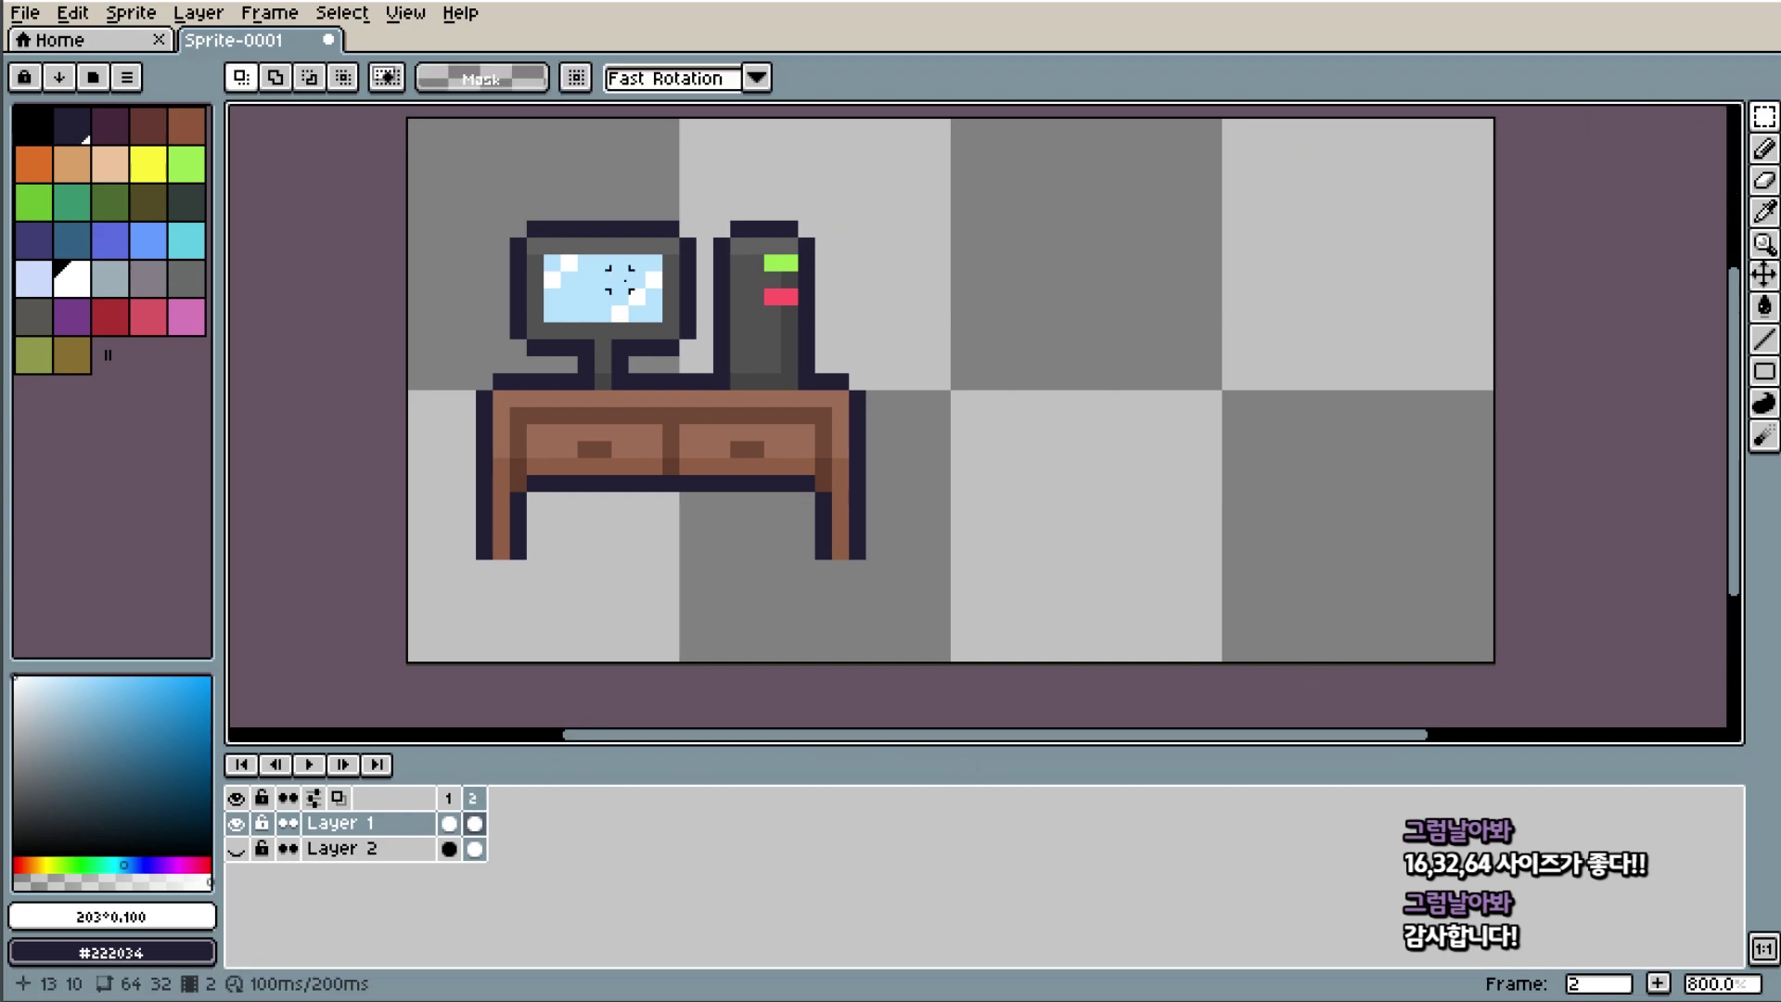
left_click_drag(450, 160, 1002, 627)
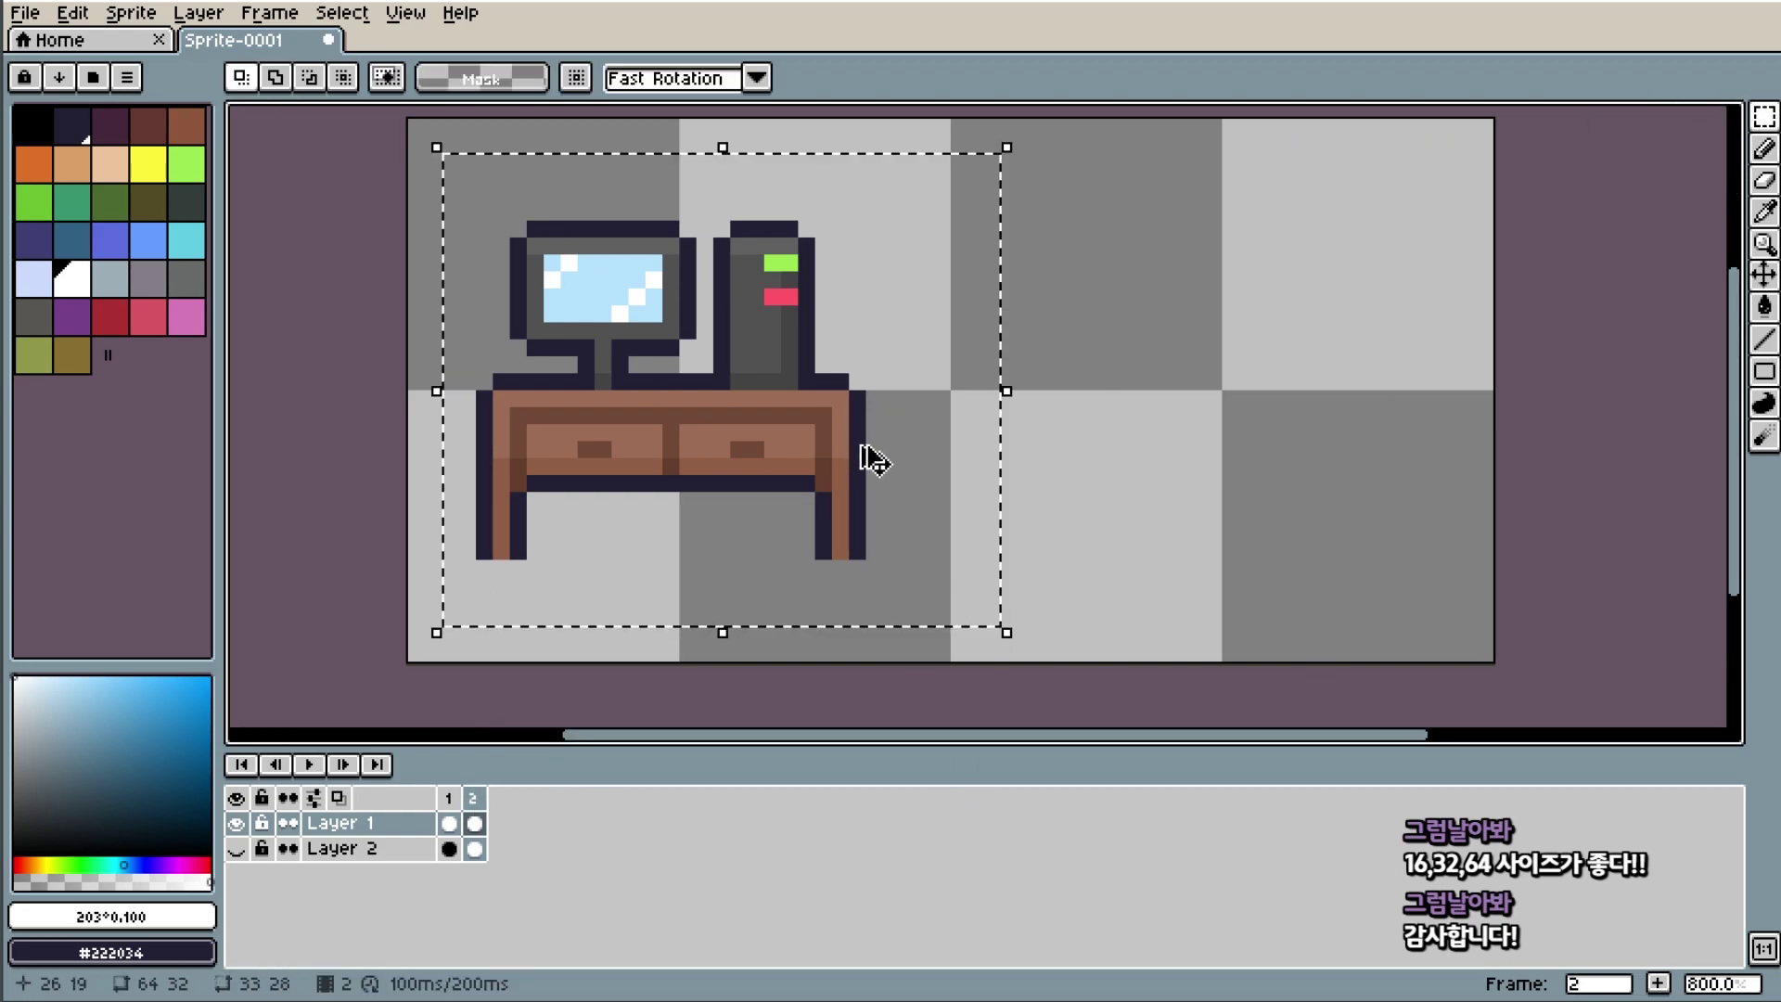
left_click_drag(727, 464, 1229, 467)
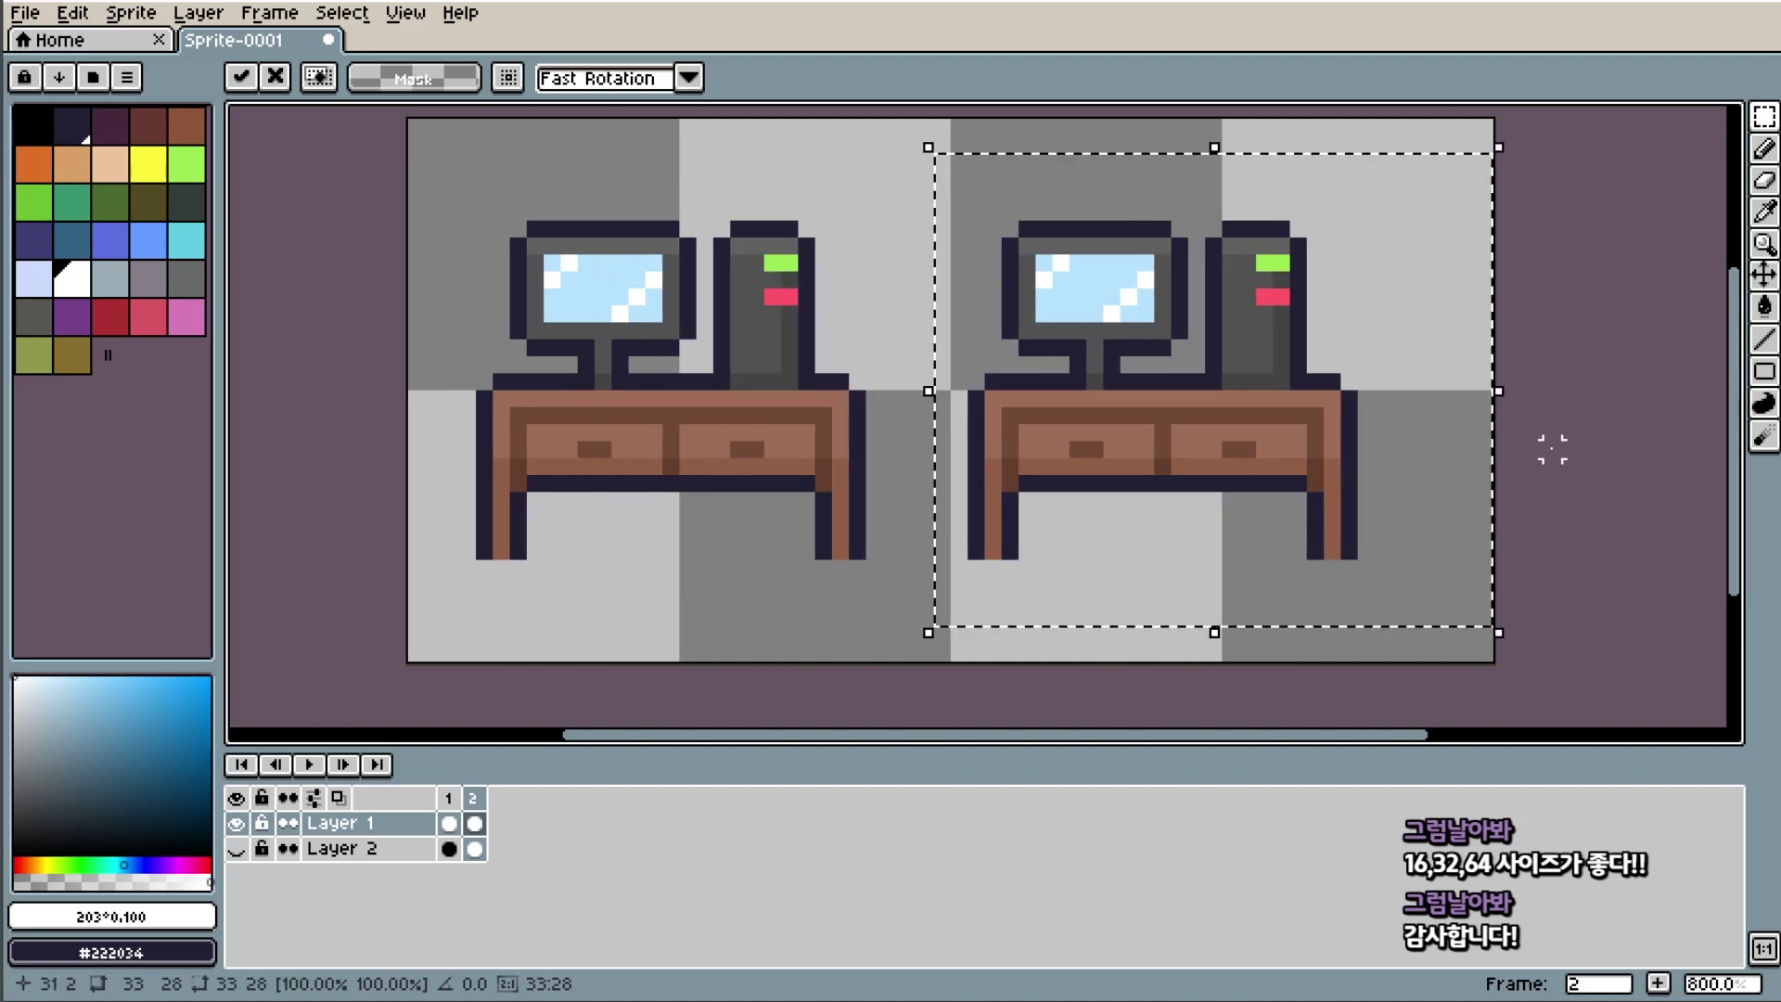
left_click(1603, 399)
scroll(1595, 320, "up", 2)
scroll(1558, 297, "up", 1)
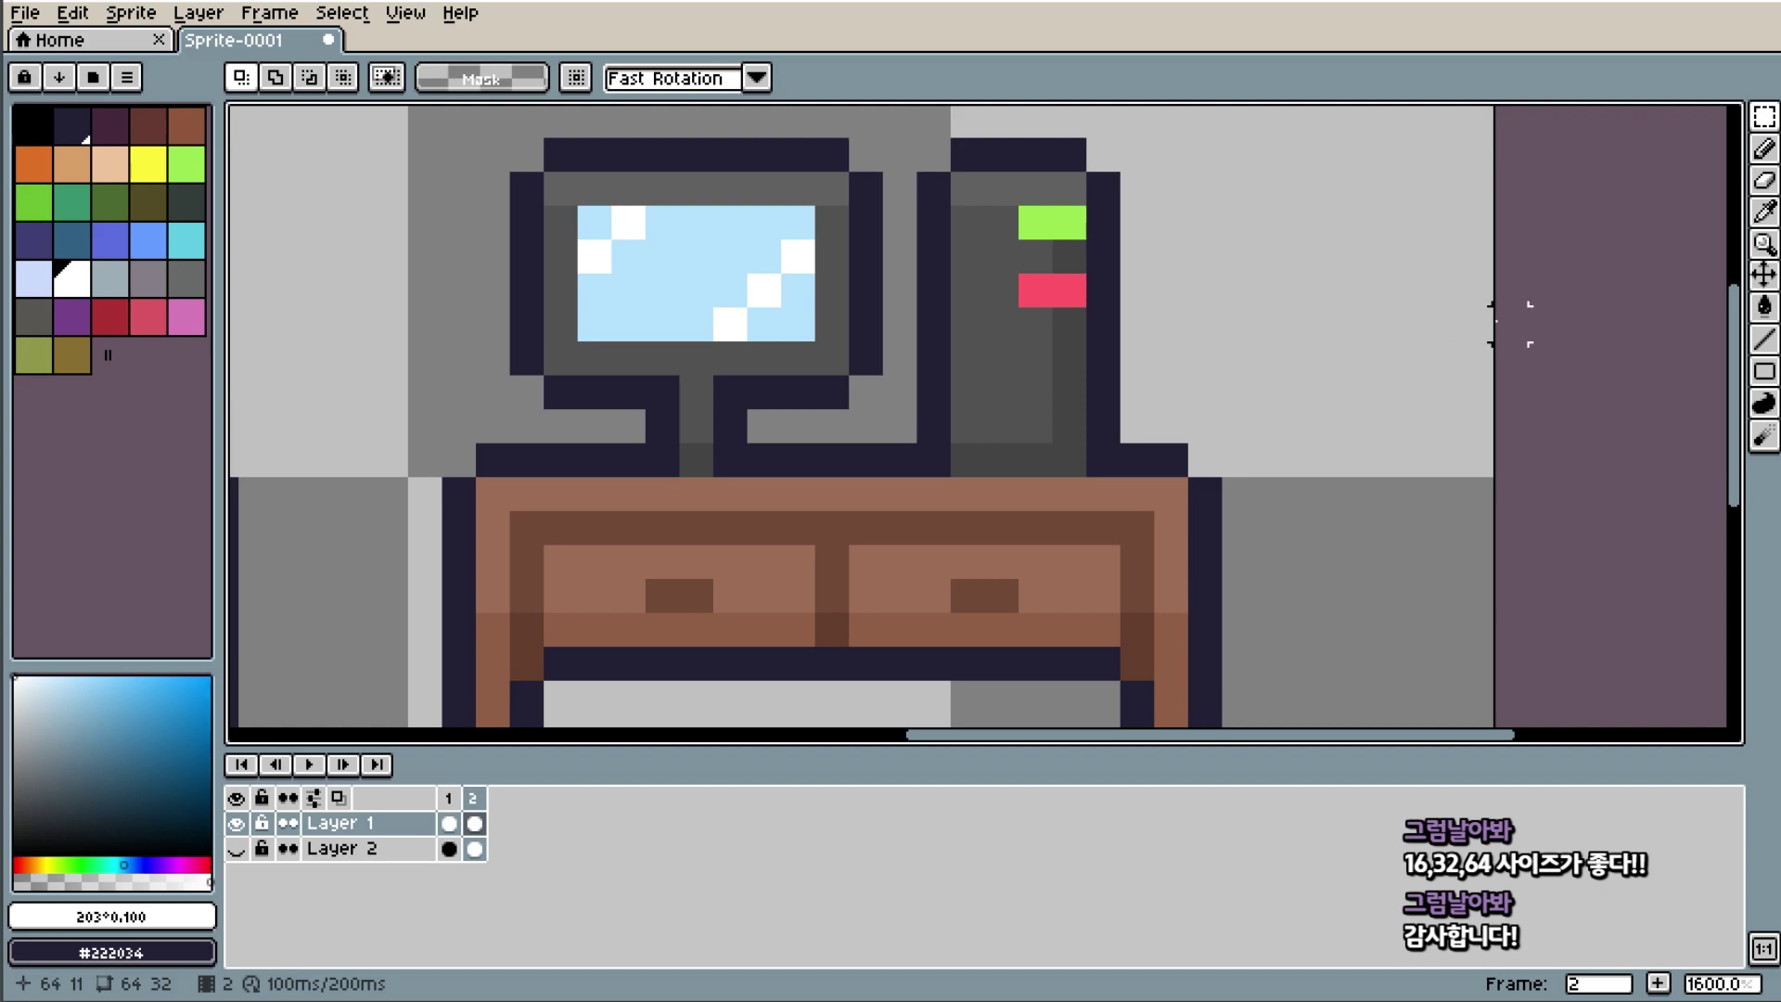
scroll(1484, 352, "down", 1)
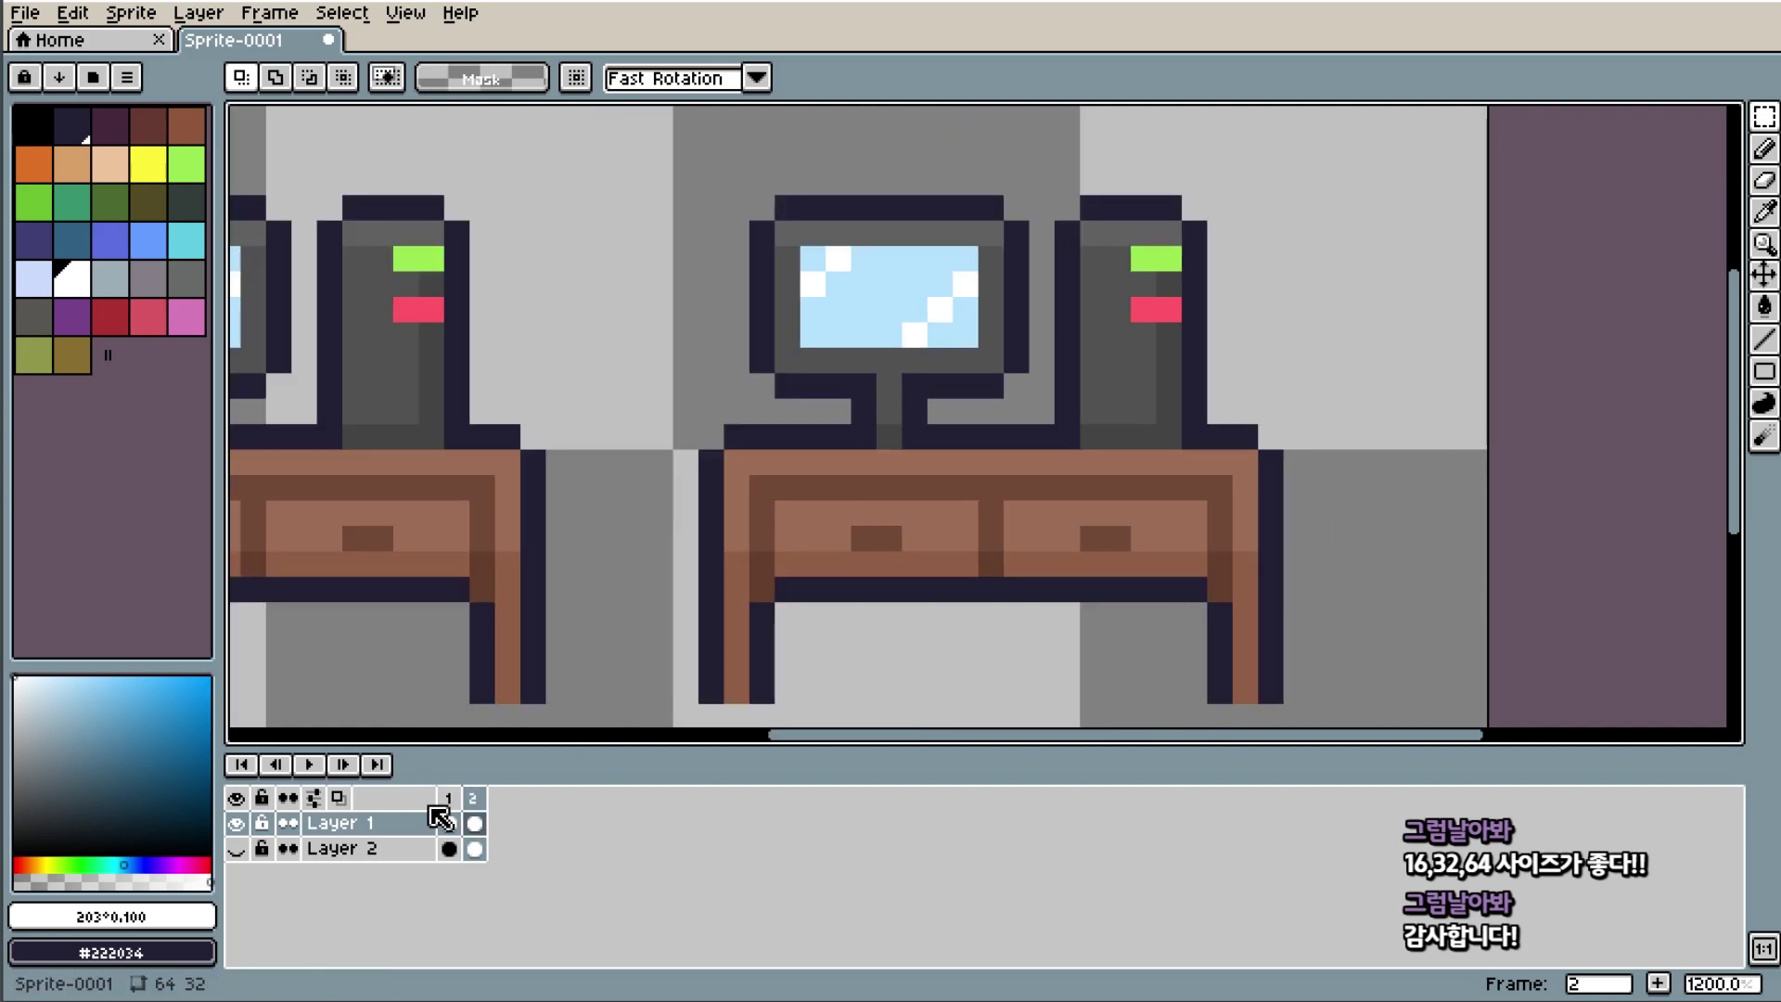
left_click(448, 797)
left_click(475, 800)
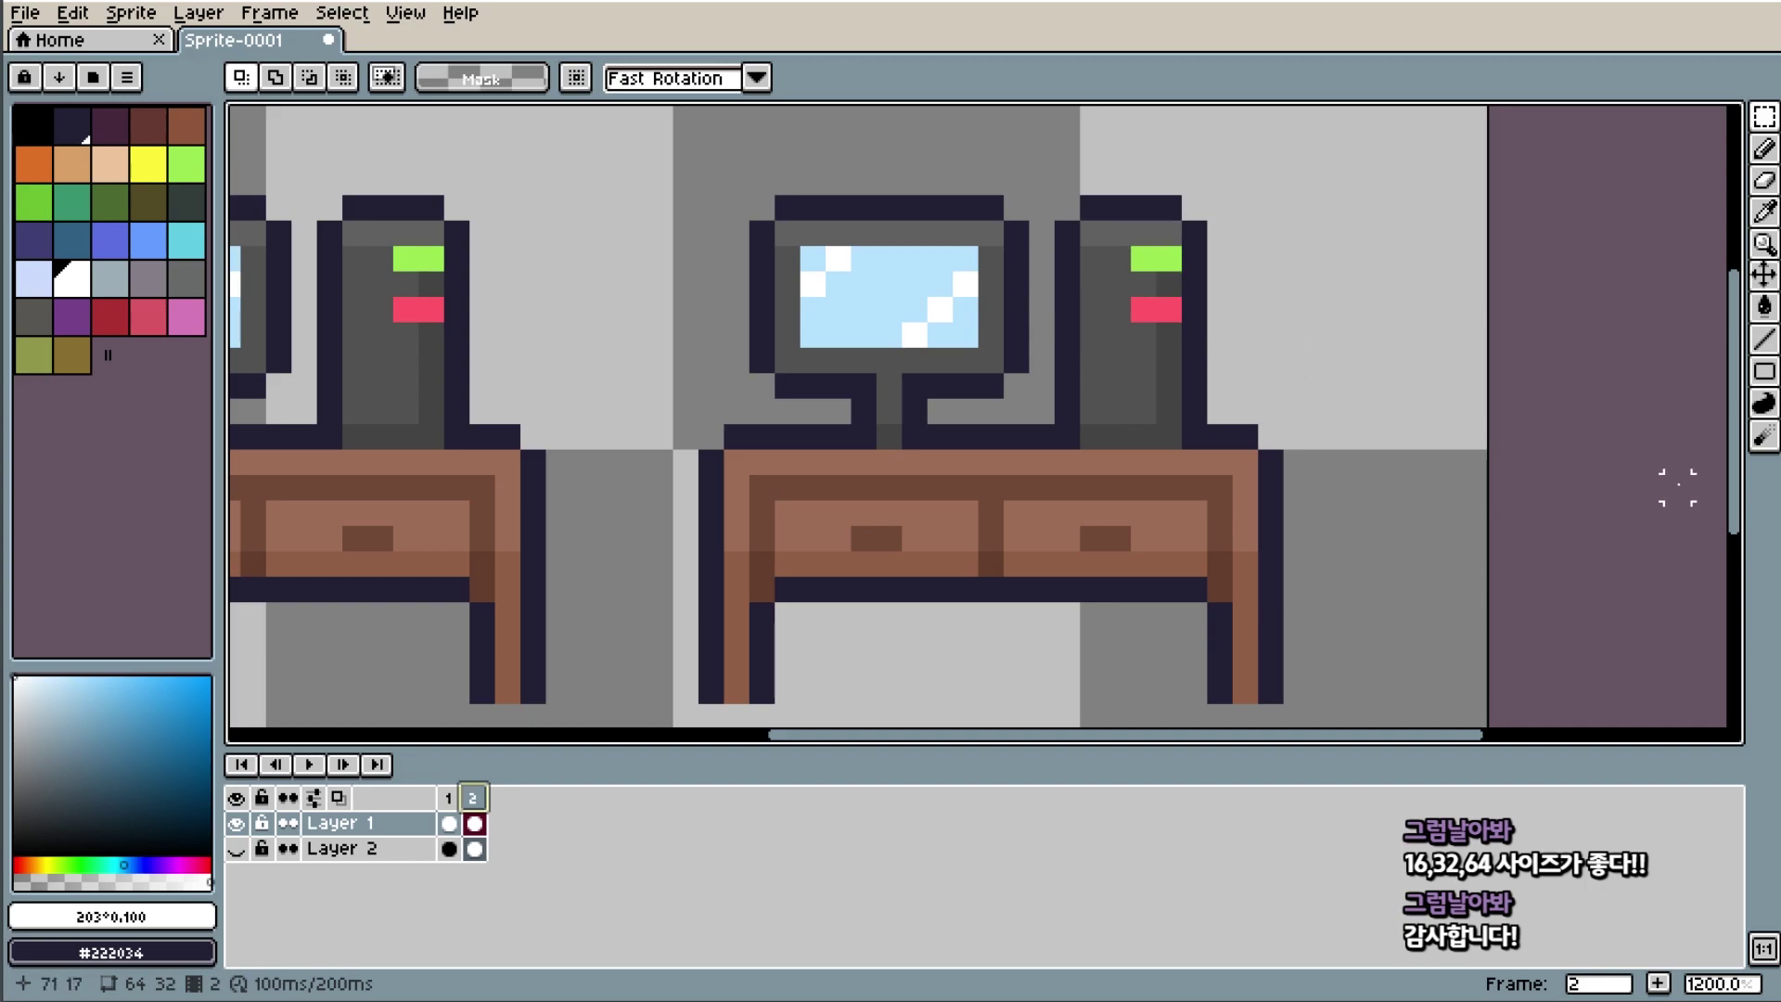
left_click_drag(1399, 742, 1475, 739)
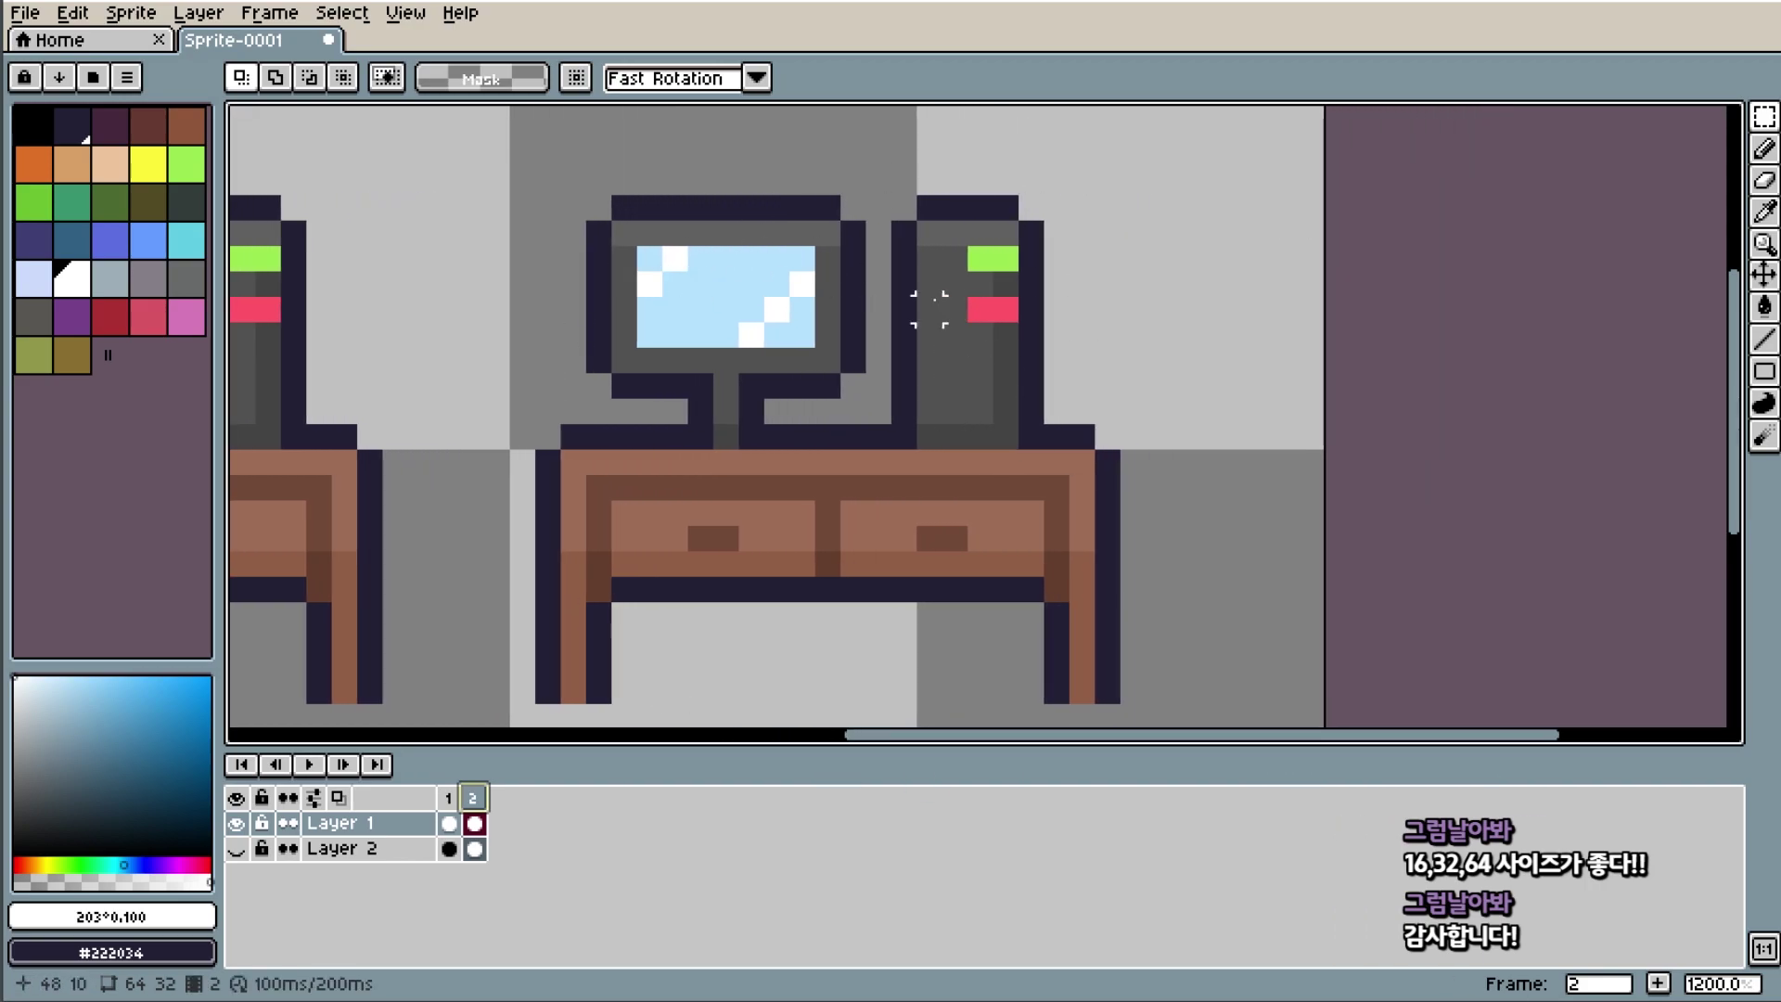
Draw a tall dark-outlined frame to the right of the copied tower.
key("i")
left_click(1004, 204)
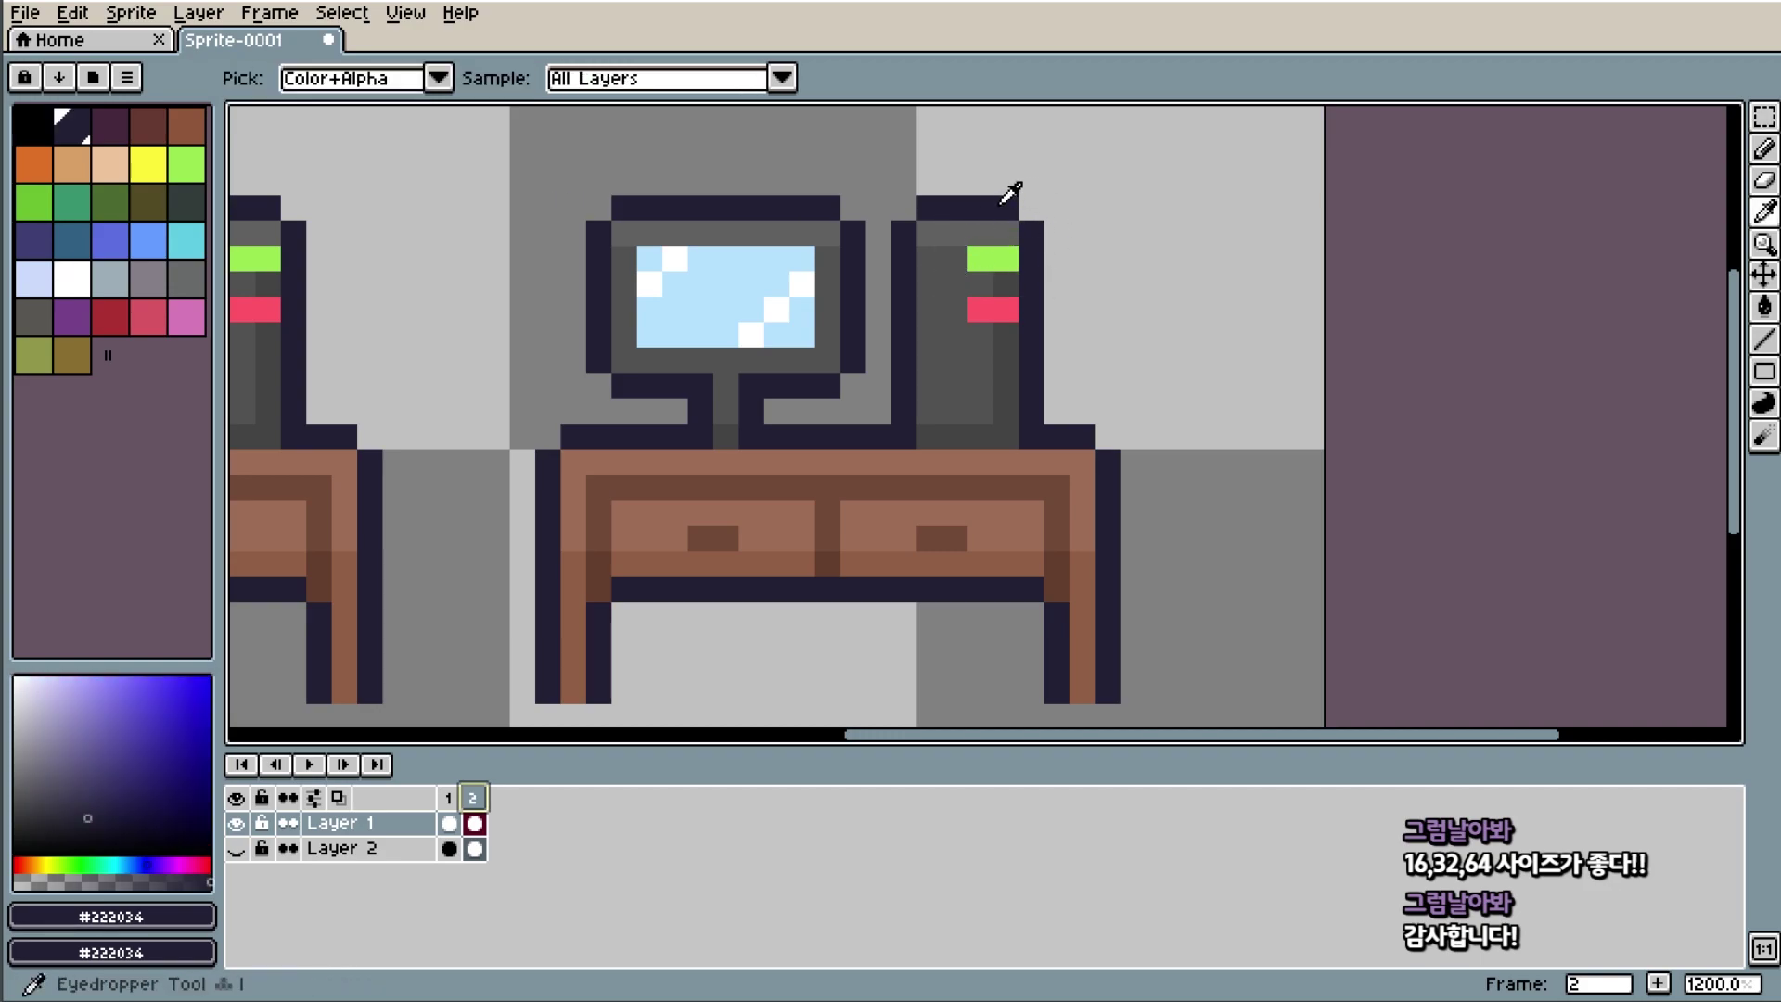
key("b")
mouse_move(1029, 207)
left_mouse_down()
mouse_move(1155, 216)
mouse_move(1181, 250)
mouse_move(1176, 388)
left_mouse_up()
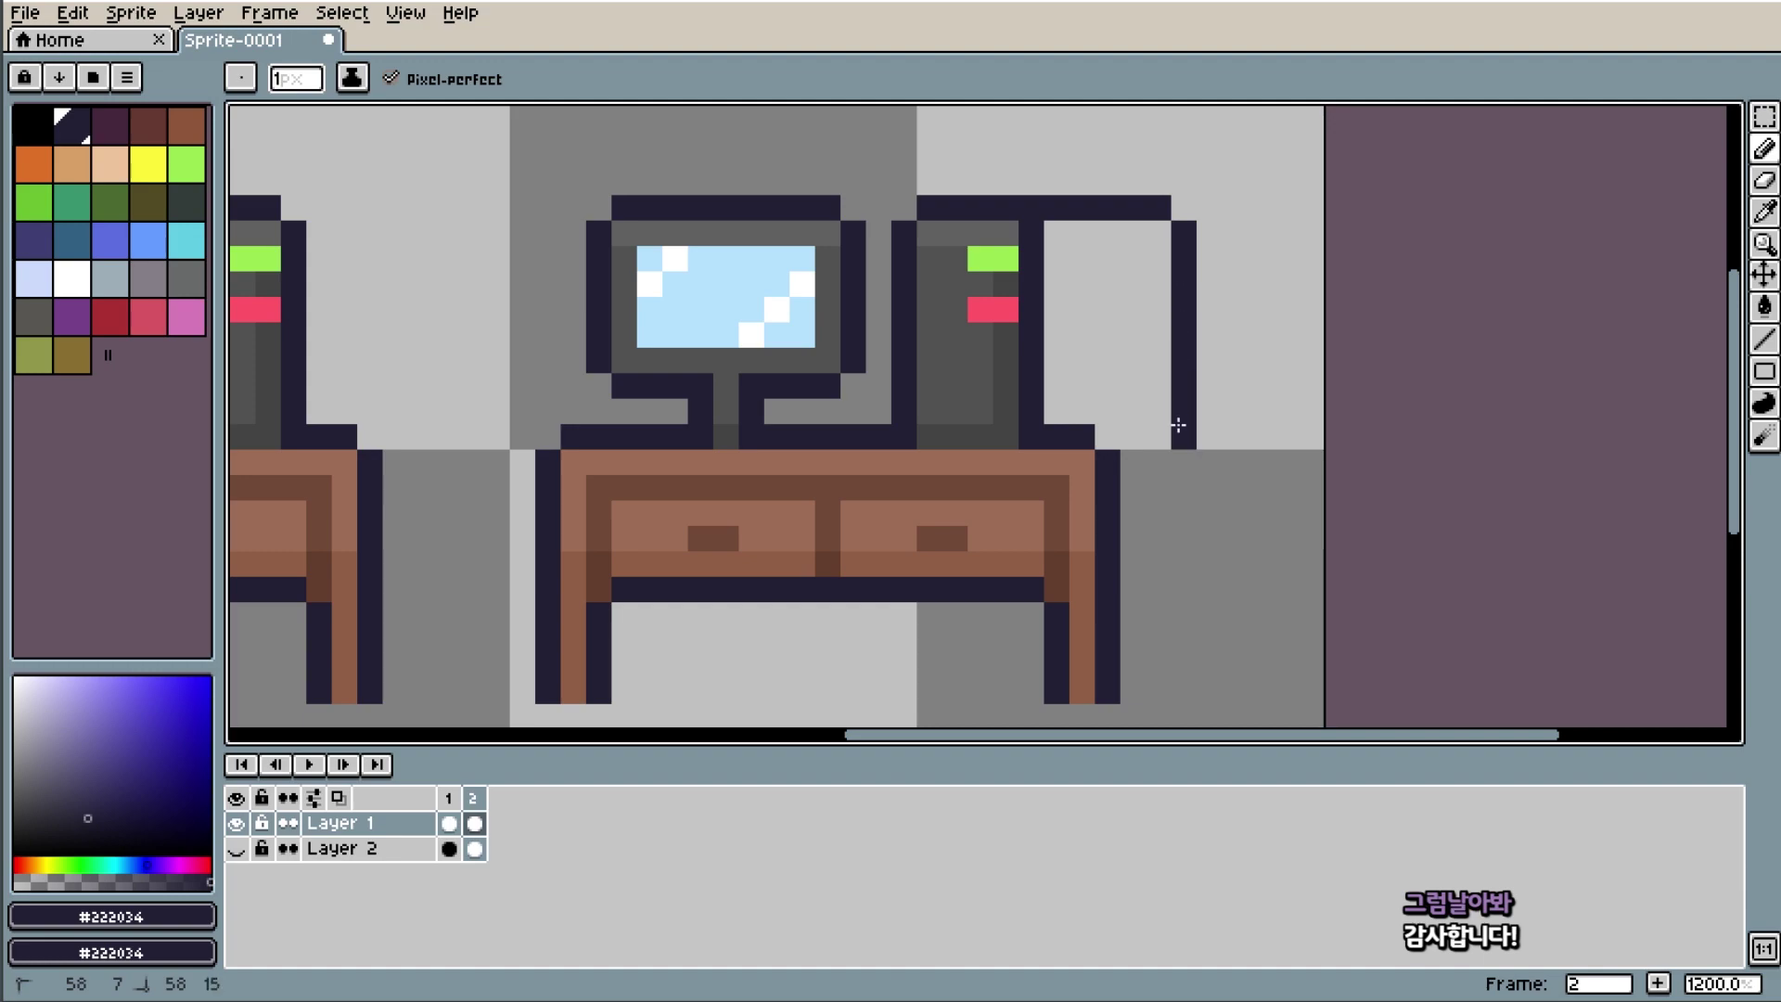
left_click_drag(1073, 437, 1181, 437)
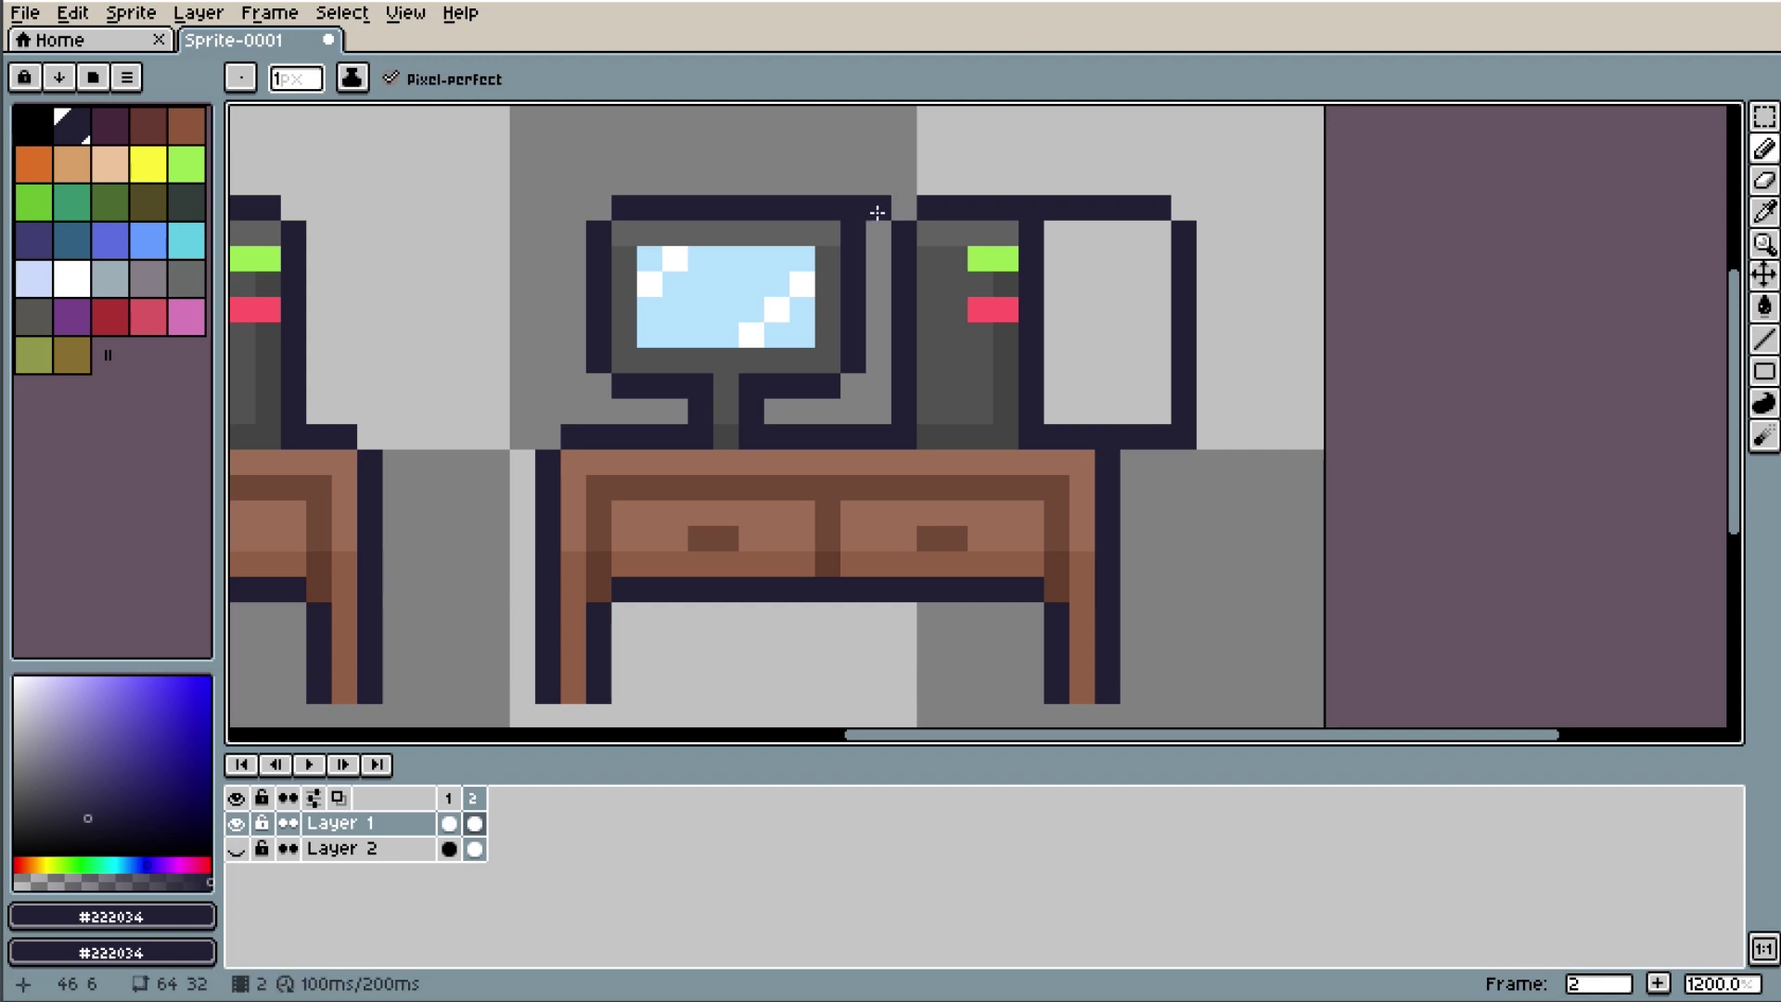
left_click_drag(892, 382, 858, 406)
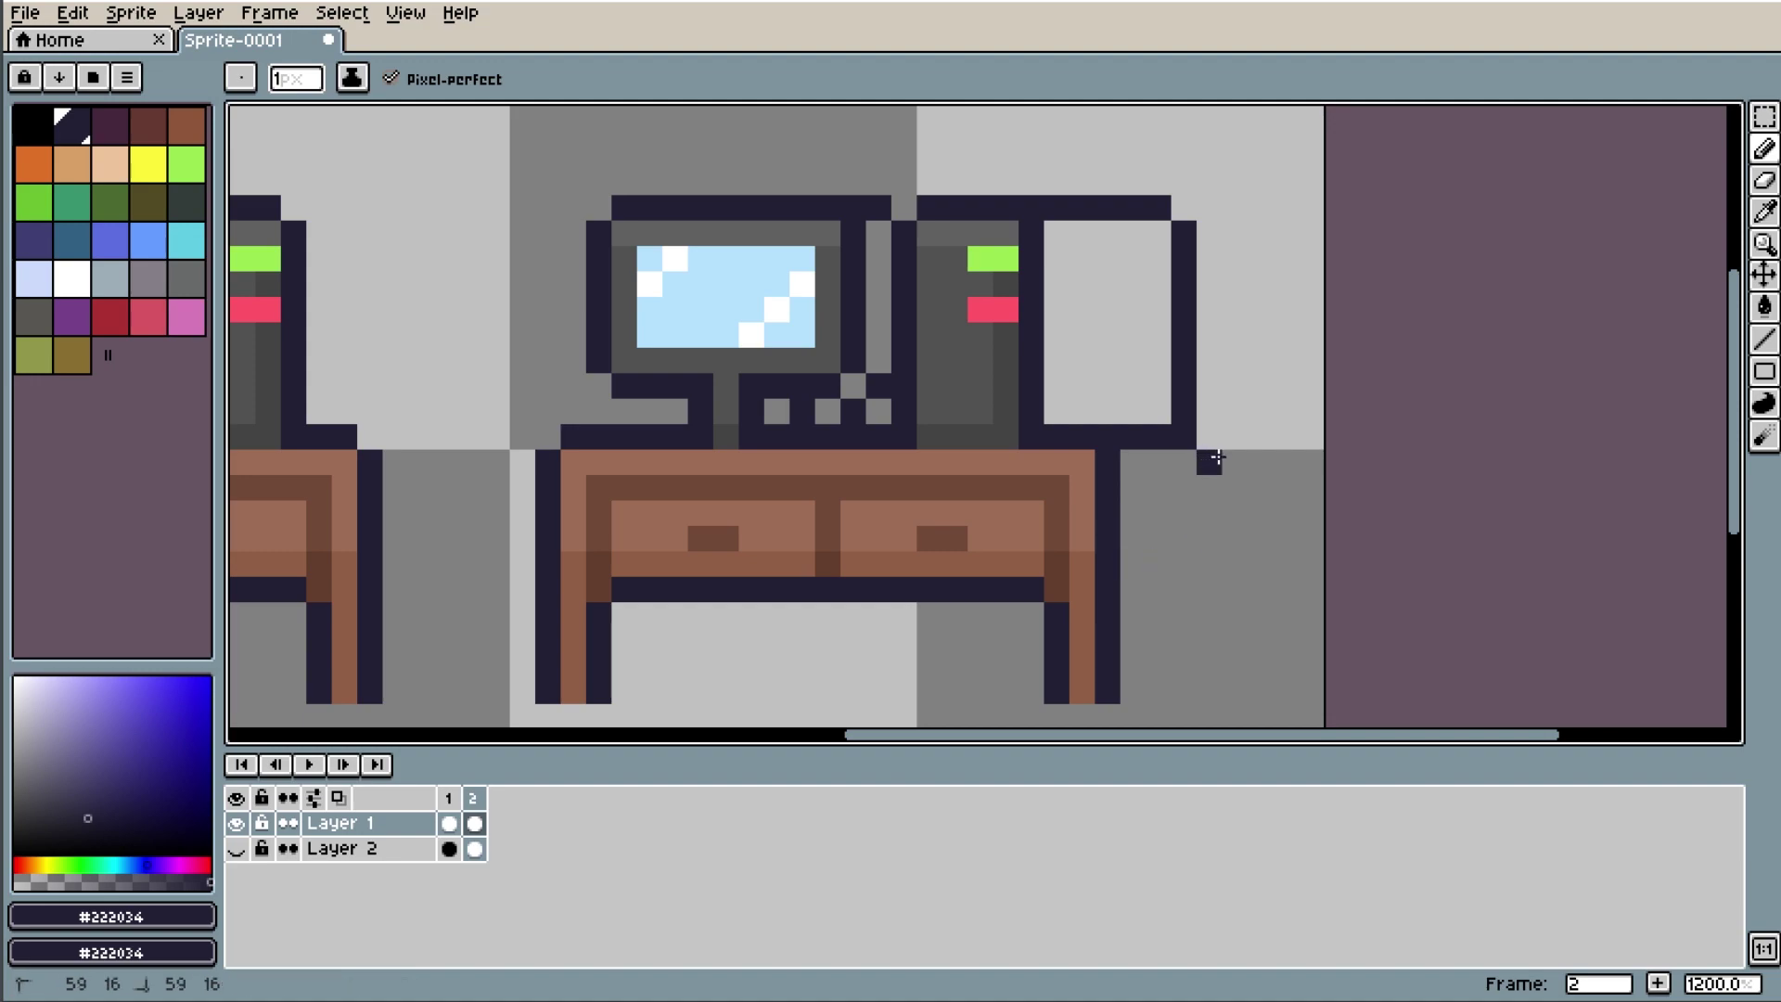
Outline a box beside the desk's right leg and erase its stray corner pixels.
left_click_drag(1732, 468, 1734, 500)
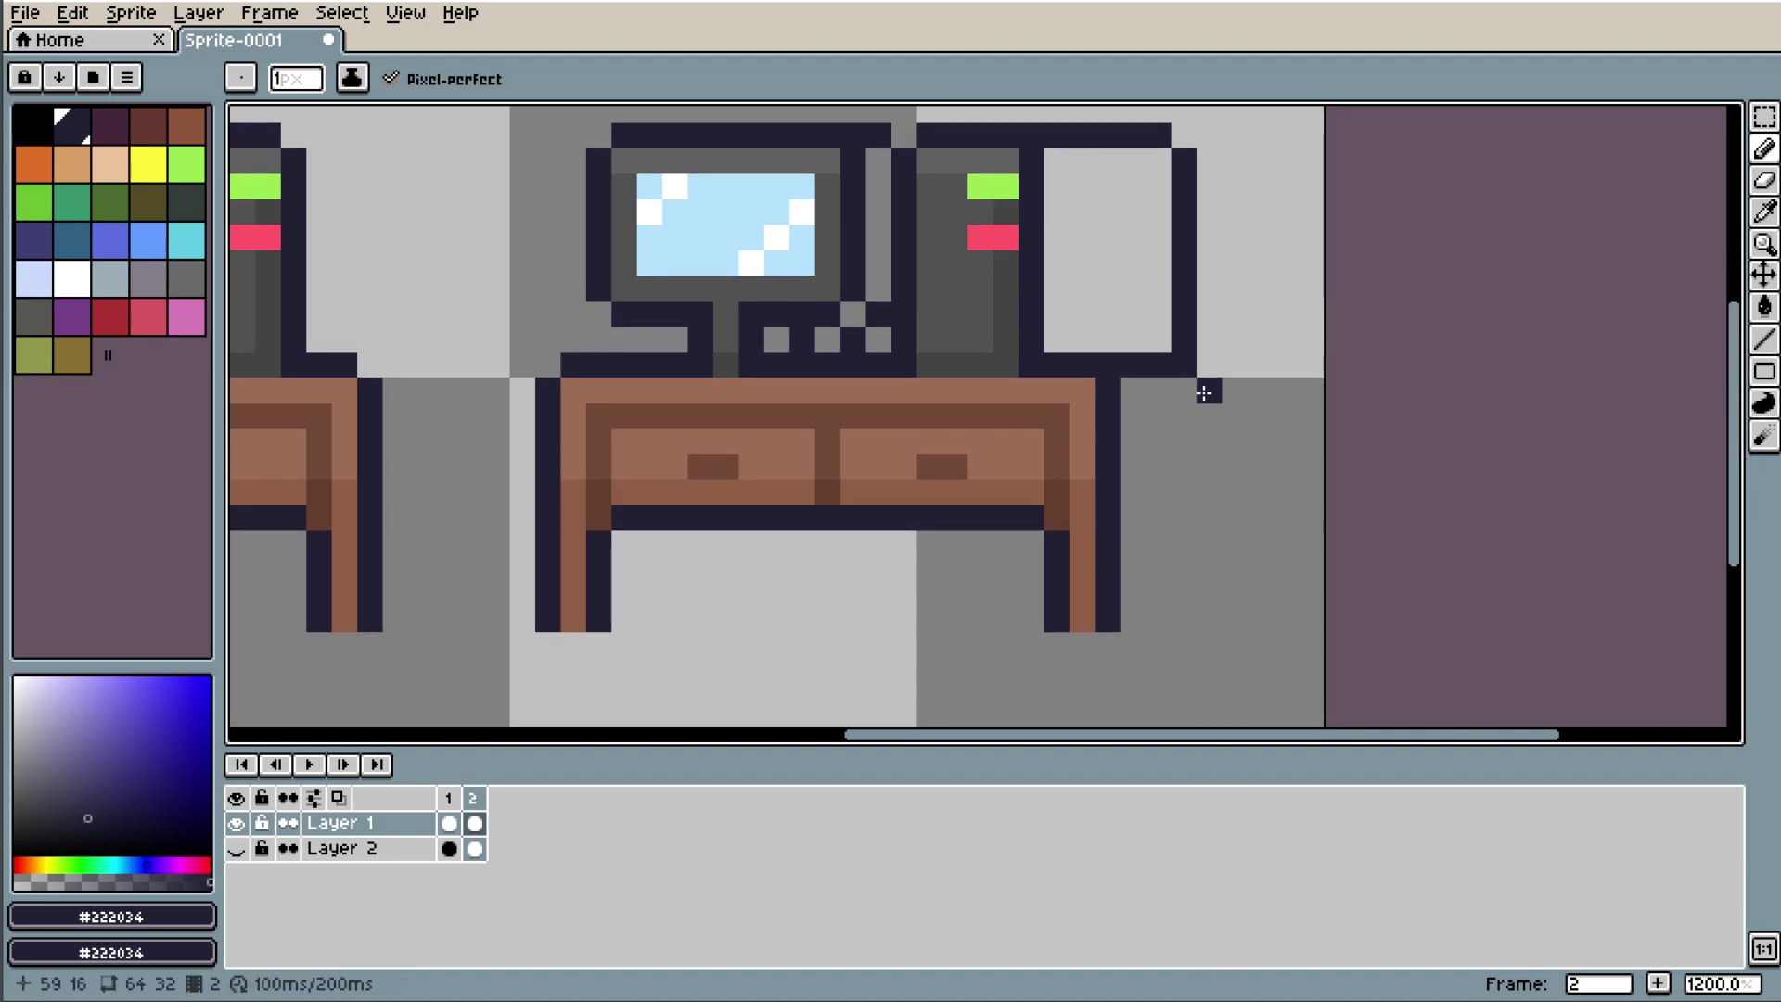
left_click(1234, 390)
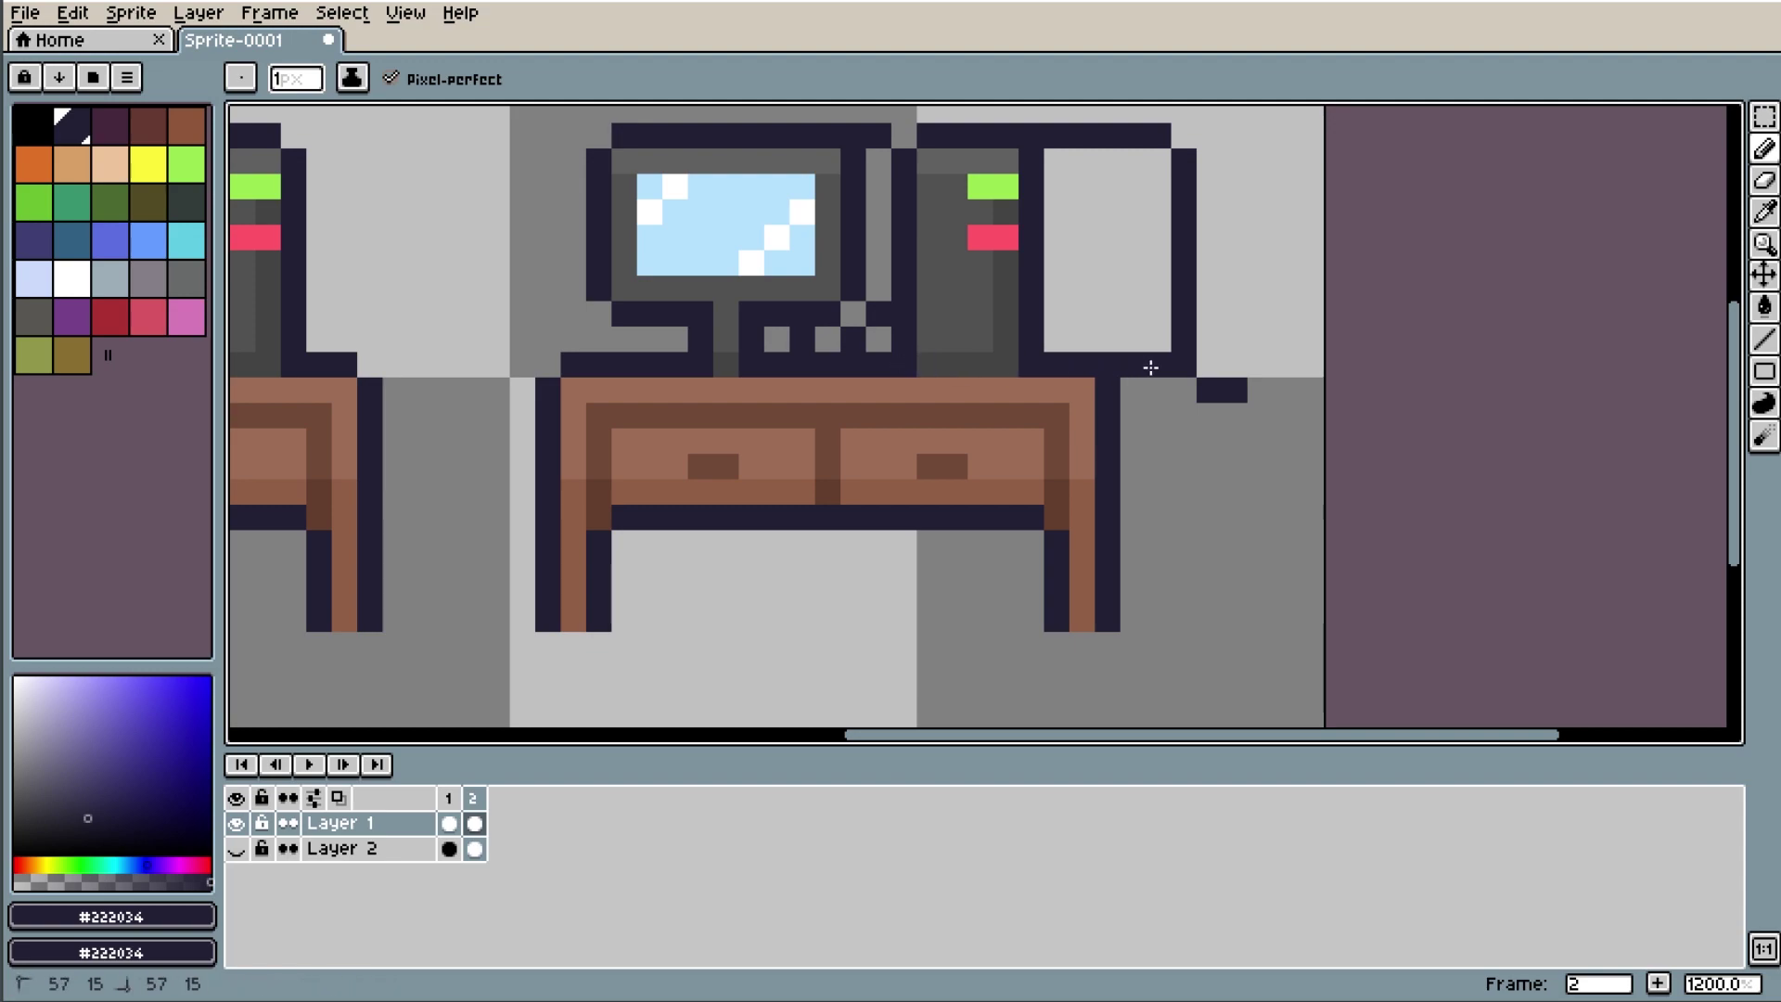
mouse_move(1206, 364)
left_mouse_down()
mouse_move(1254, 524)
mouse_move(1252, 608)
mouse_move(1106, 625)
mouse_move(1257, 622)
left_mouse_up()
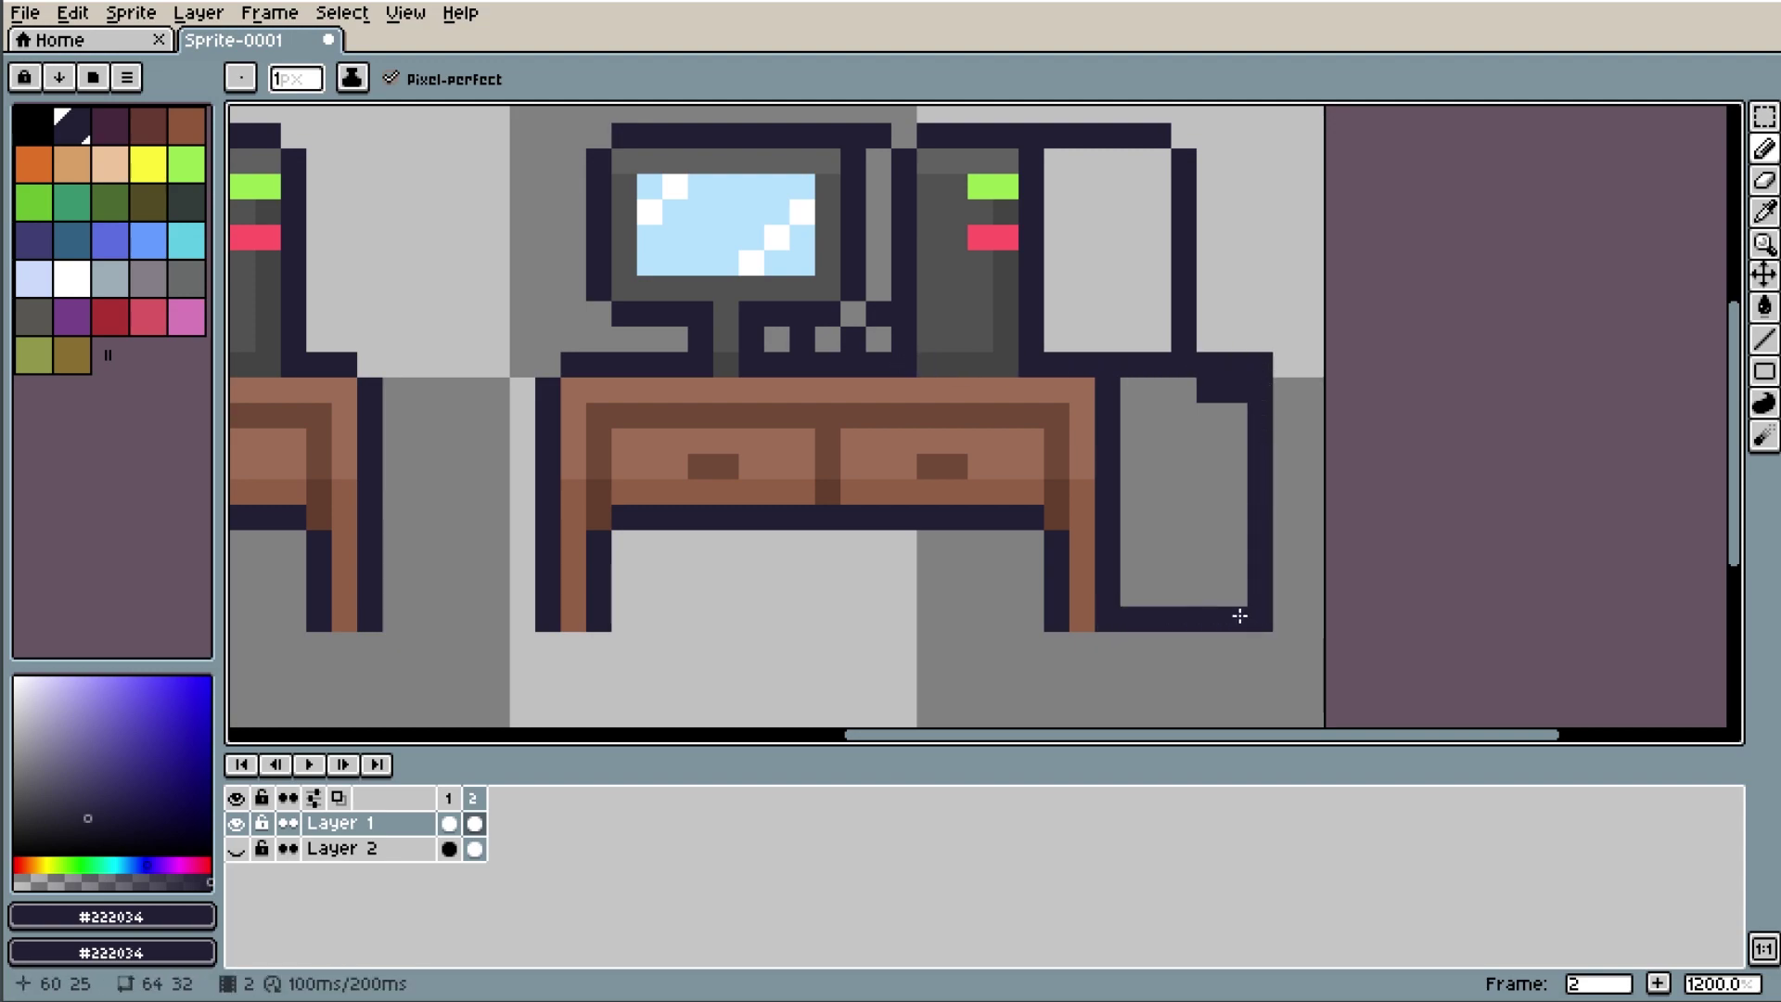
key("e")
left_click_drag(1209, 390, 1234, 390)
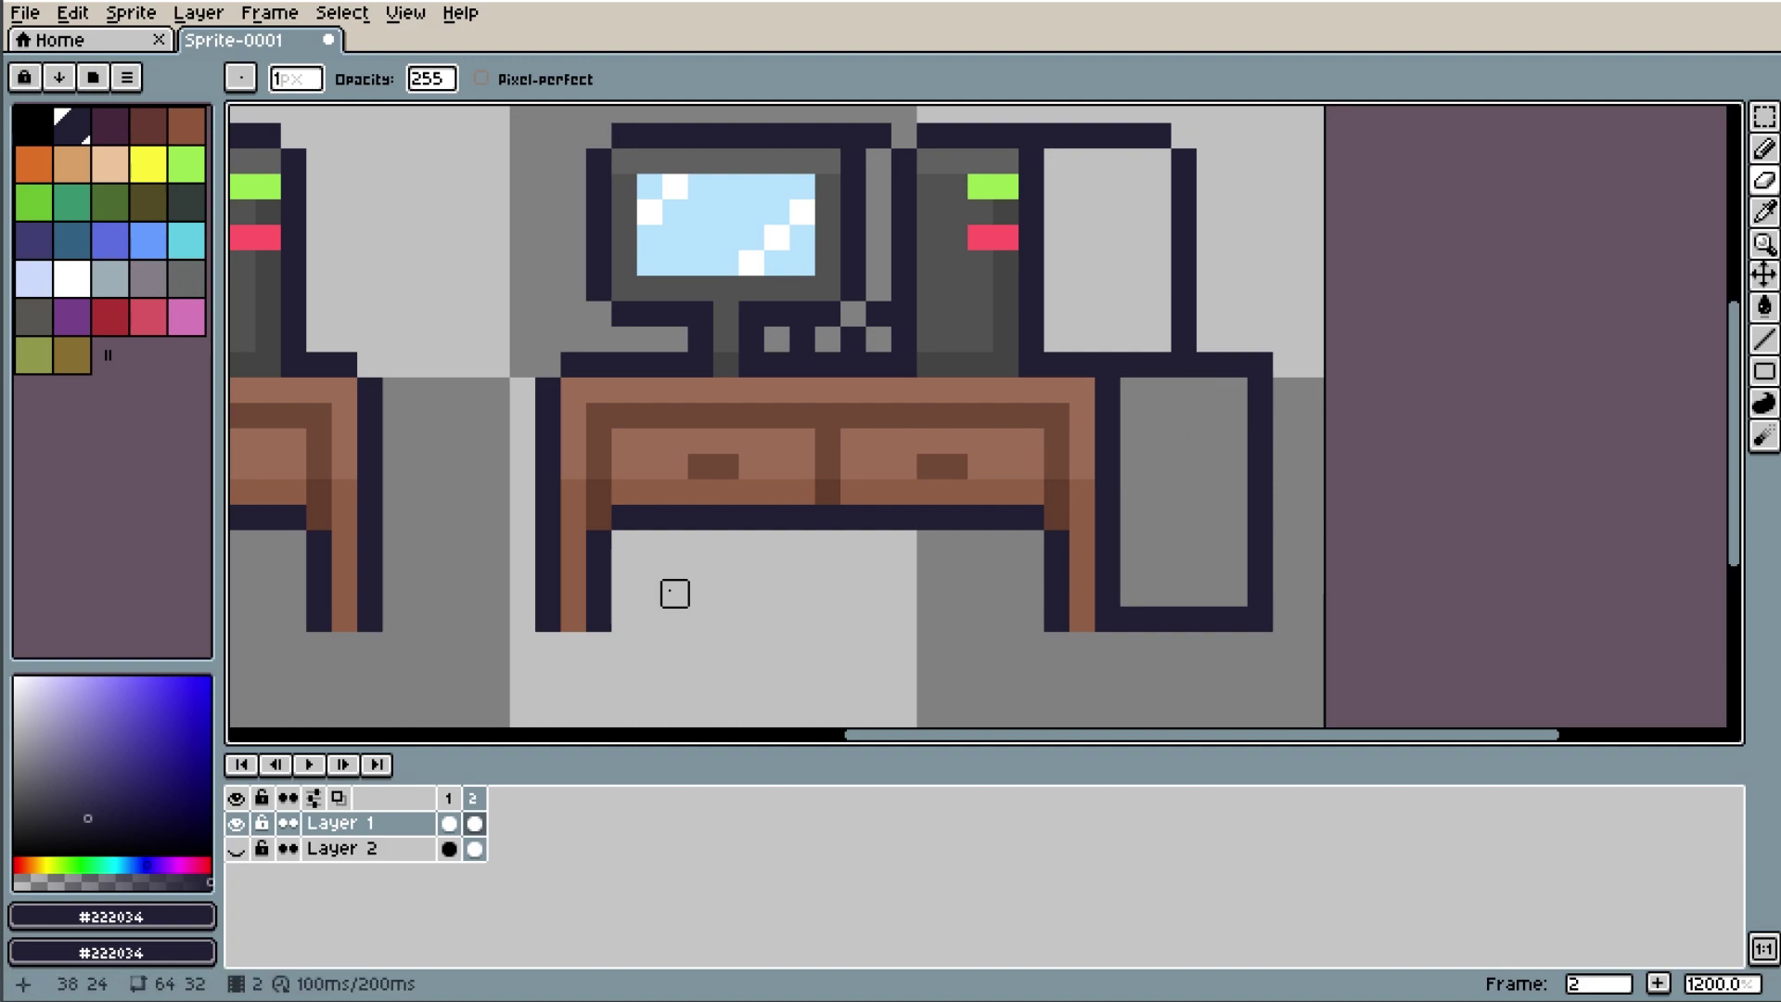
key("i")
key("b")
left_click(1205, 647)
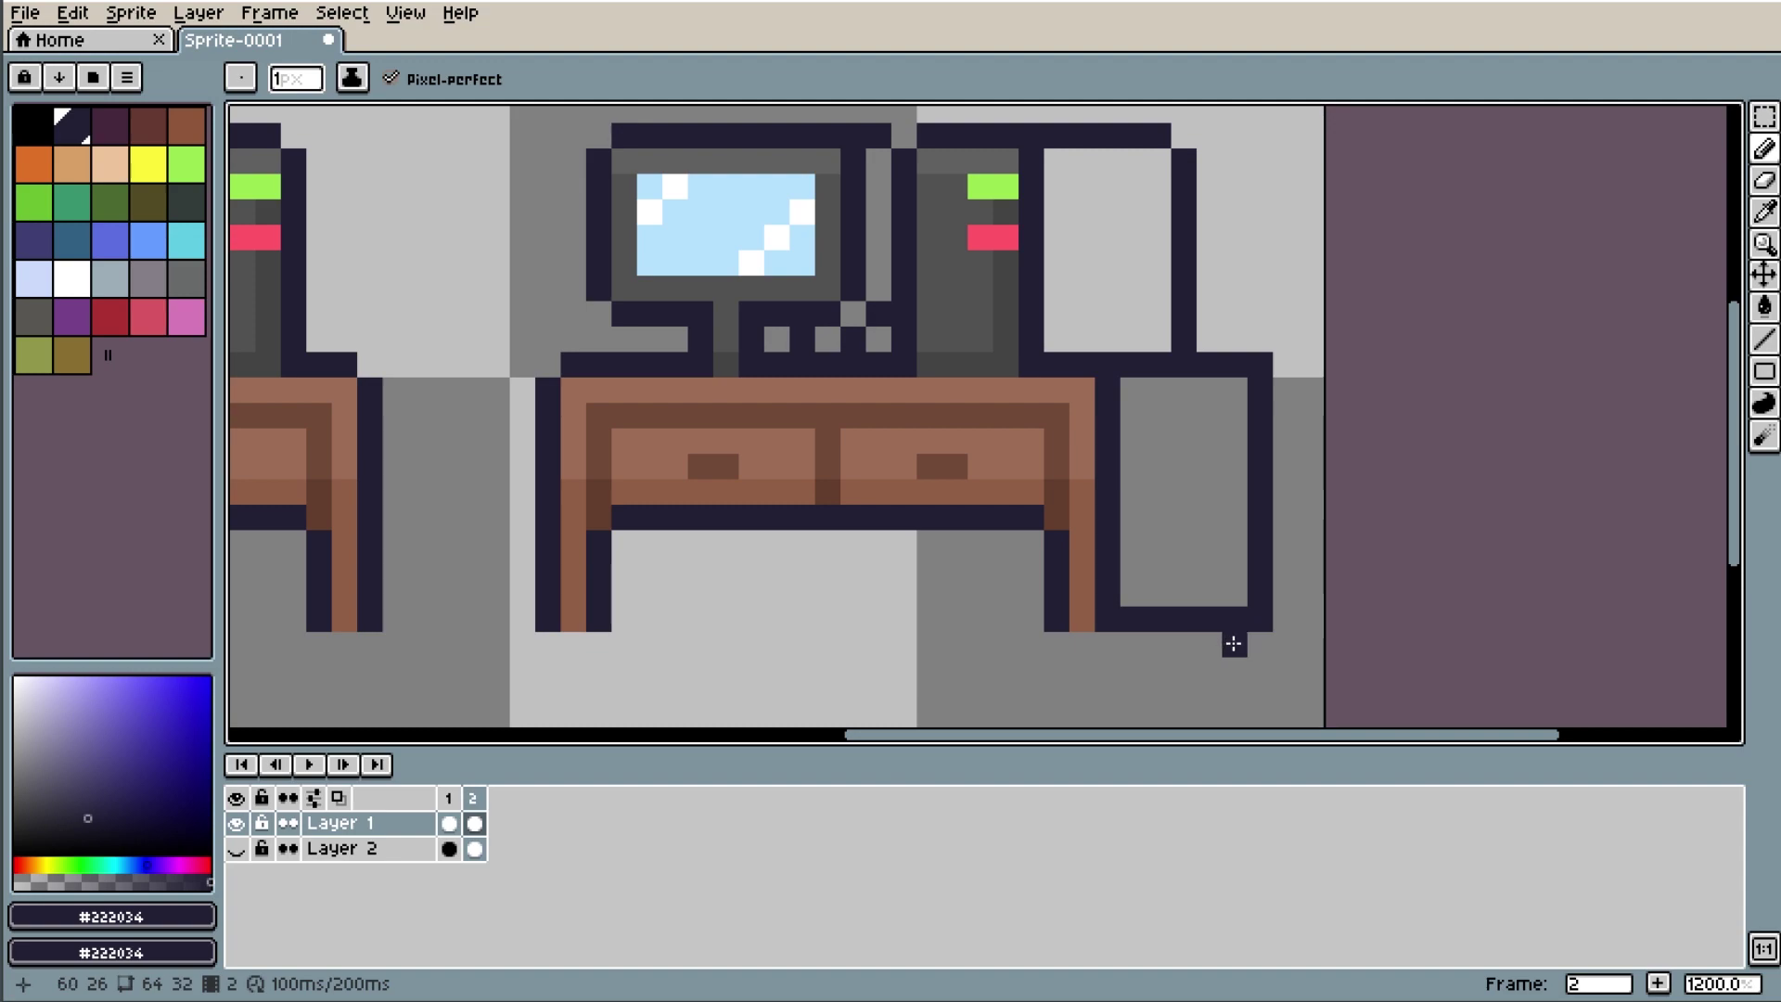
Outline a box beneath the desk's drawers.
left_click_drag(601, 619, 617, 617)
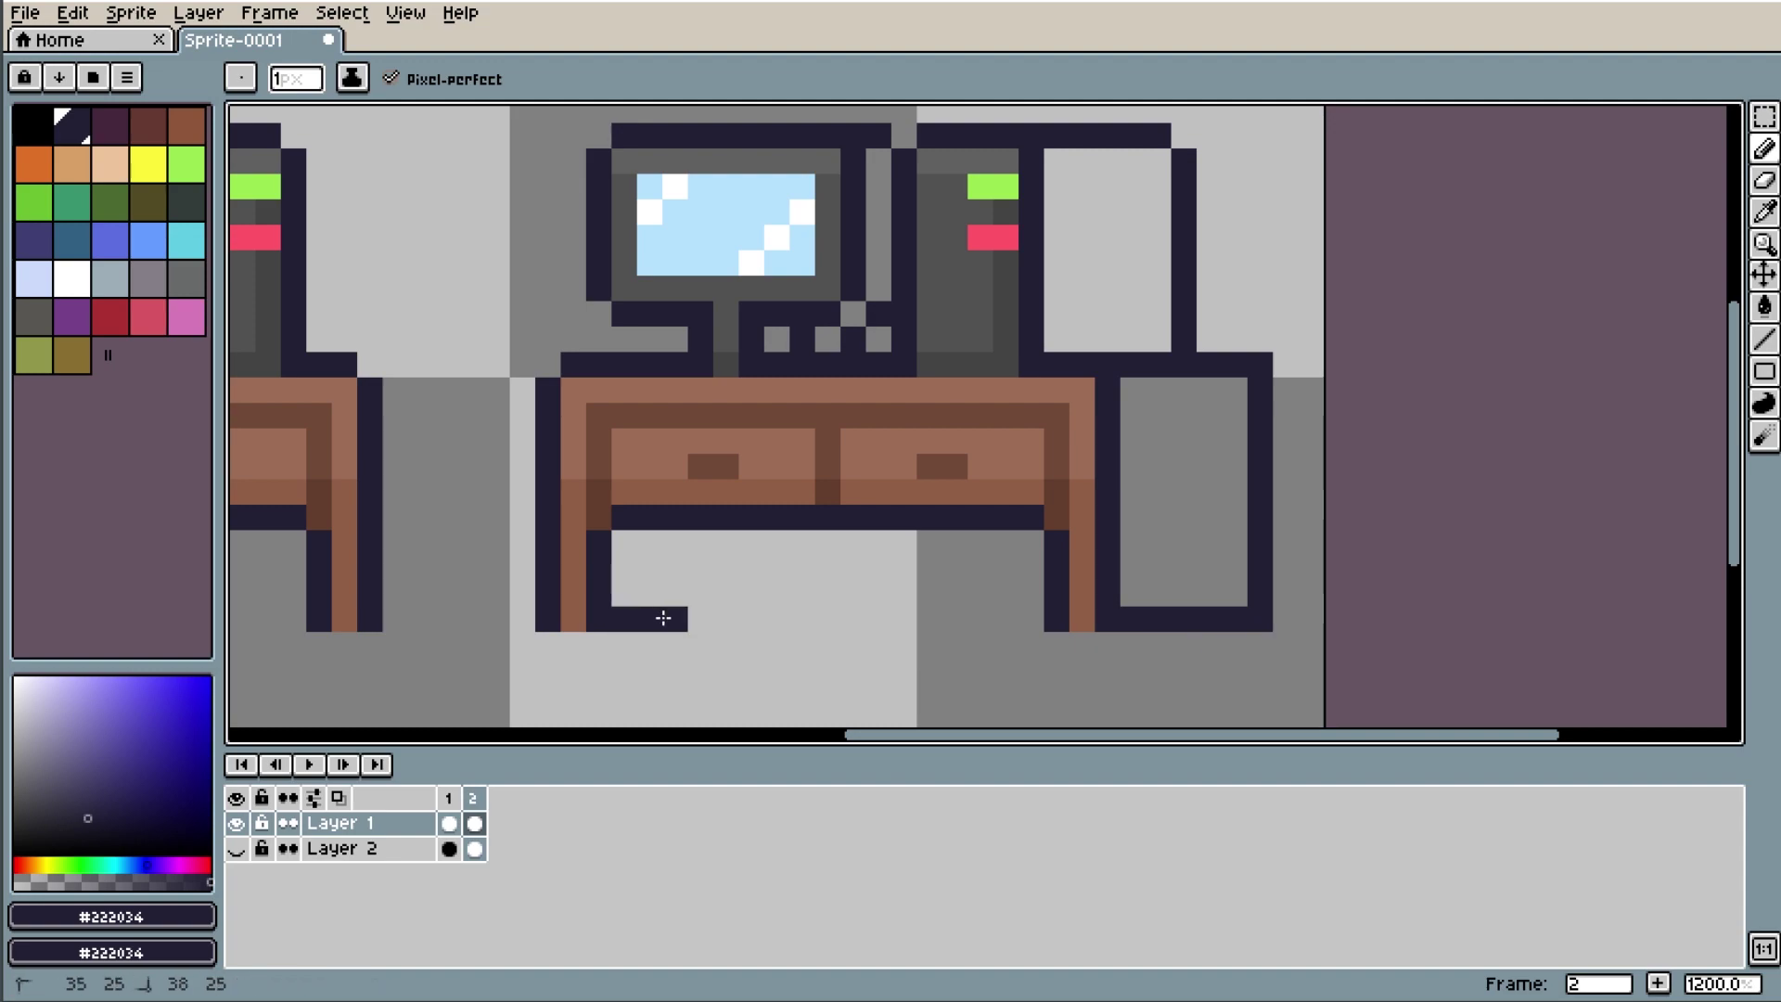
left_click_drag(750, 621, 748, 537)
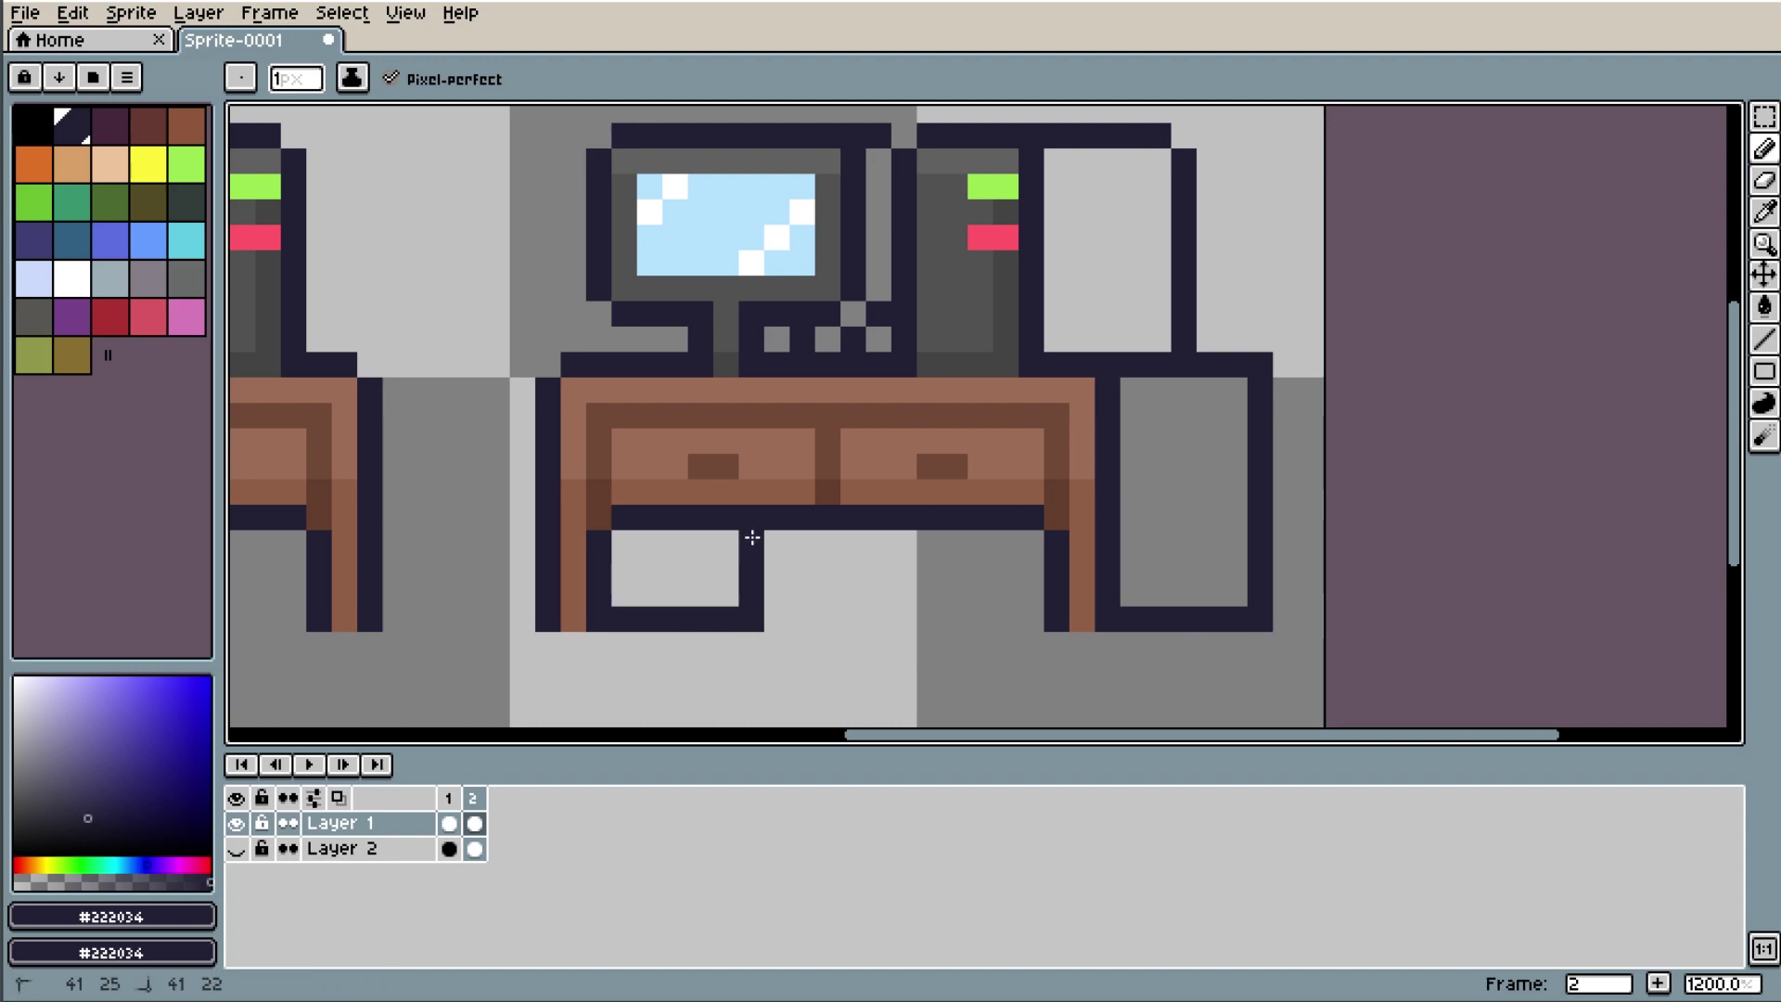
scroll(880, 467, "down", 4)
scroll(947, 469, "up", 2)
scroll(923, 497, "down", 1)
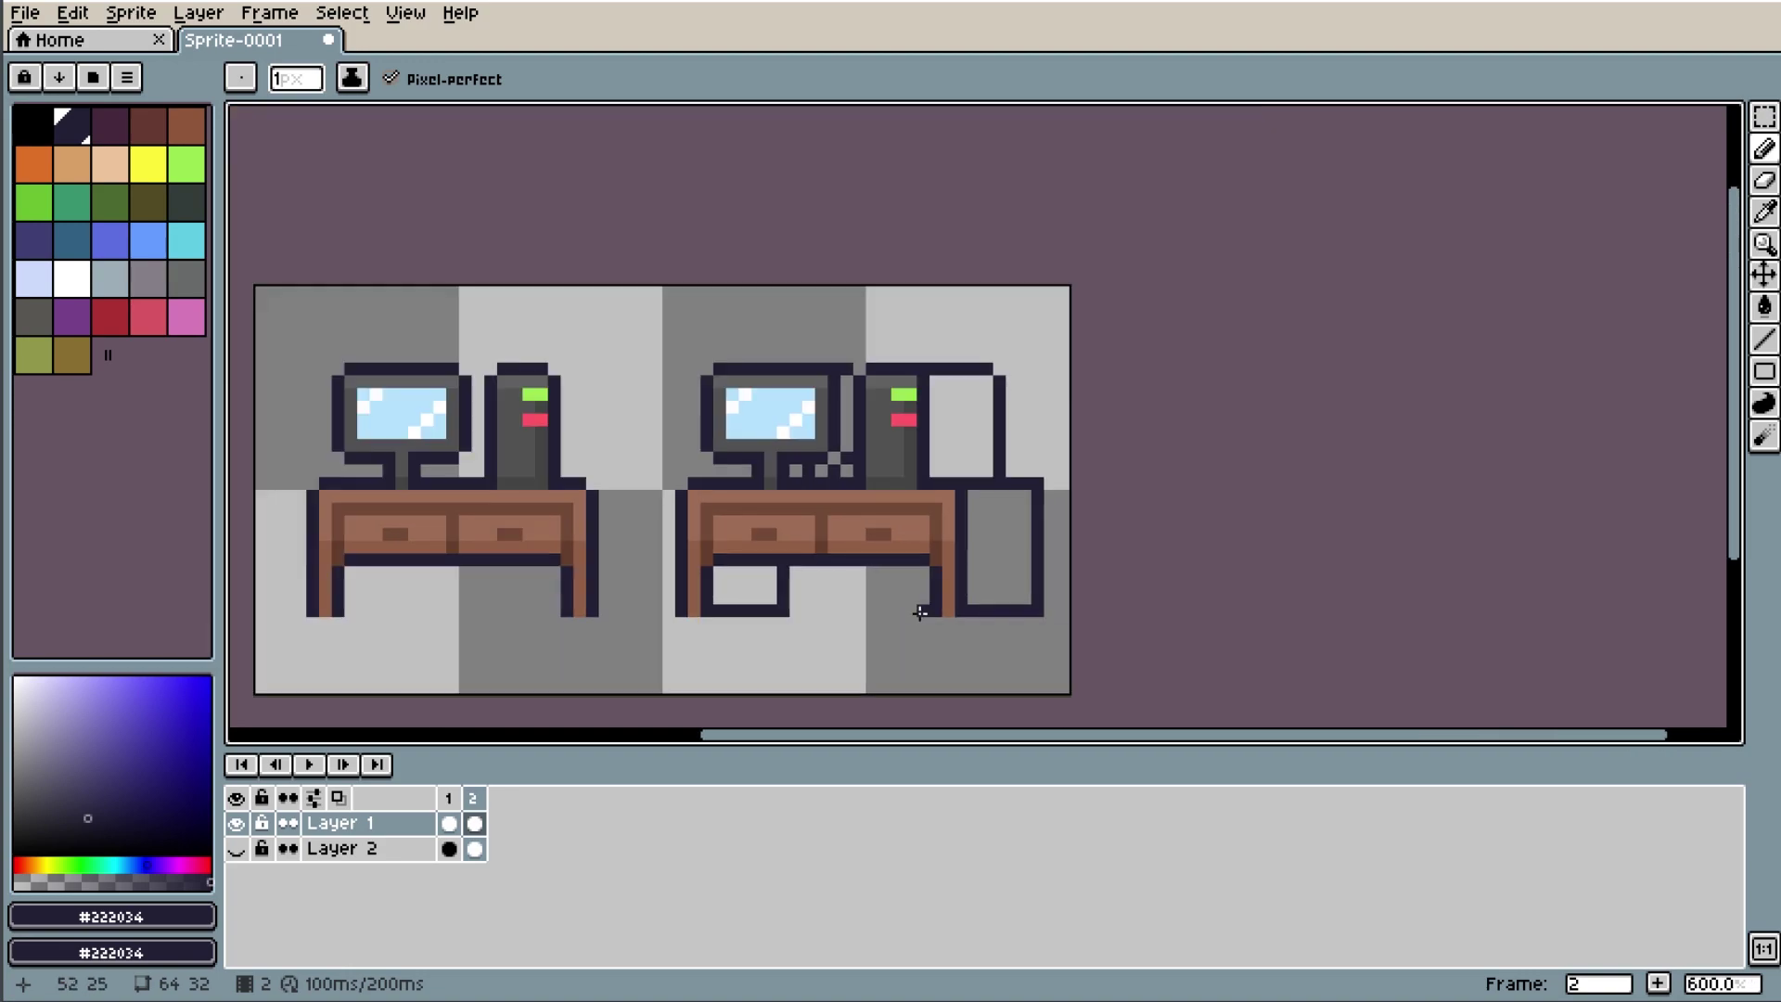
scroll(923, 609, "up", 1)
left_click_drag(966, 735, 846, 737)
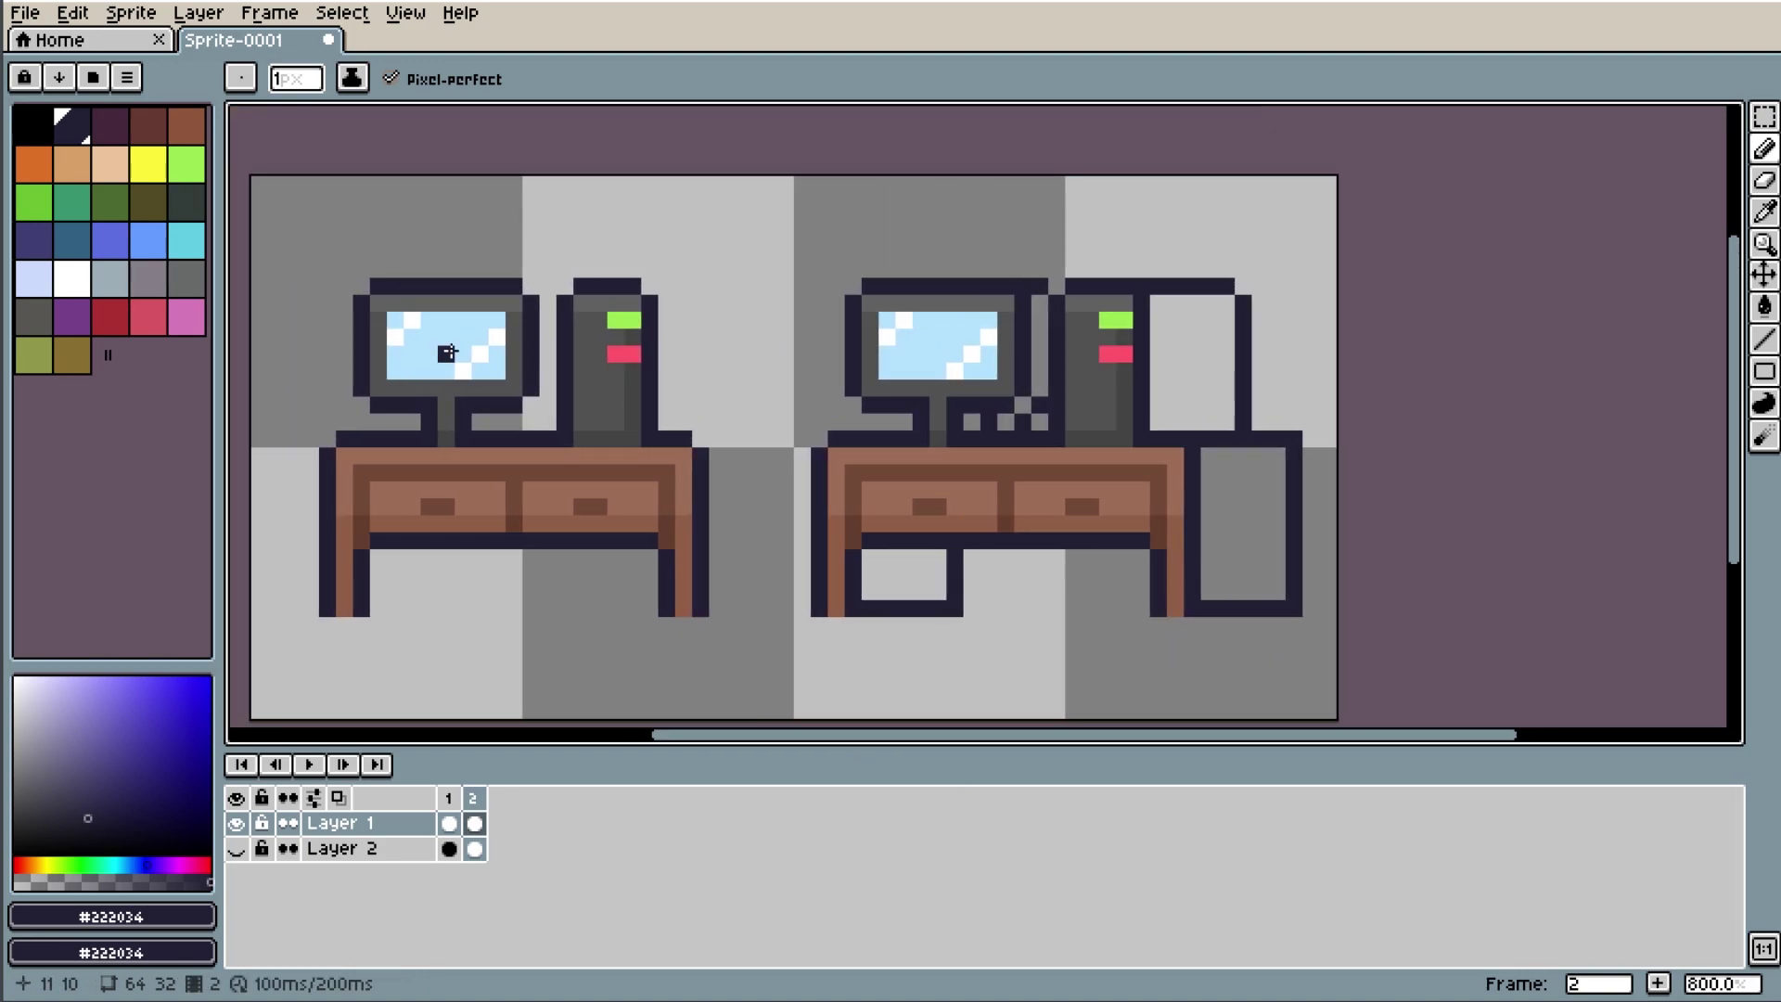
scroll(1310, 420, "up", 2)
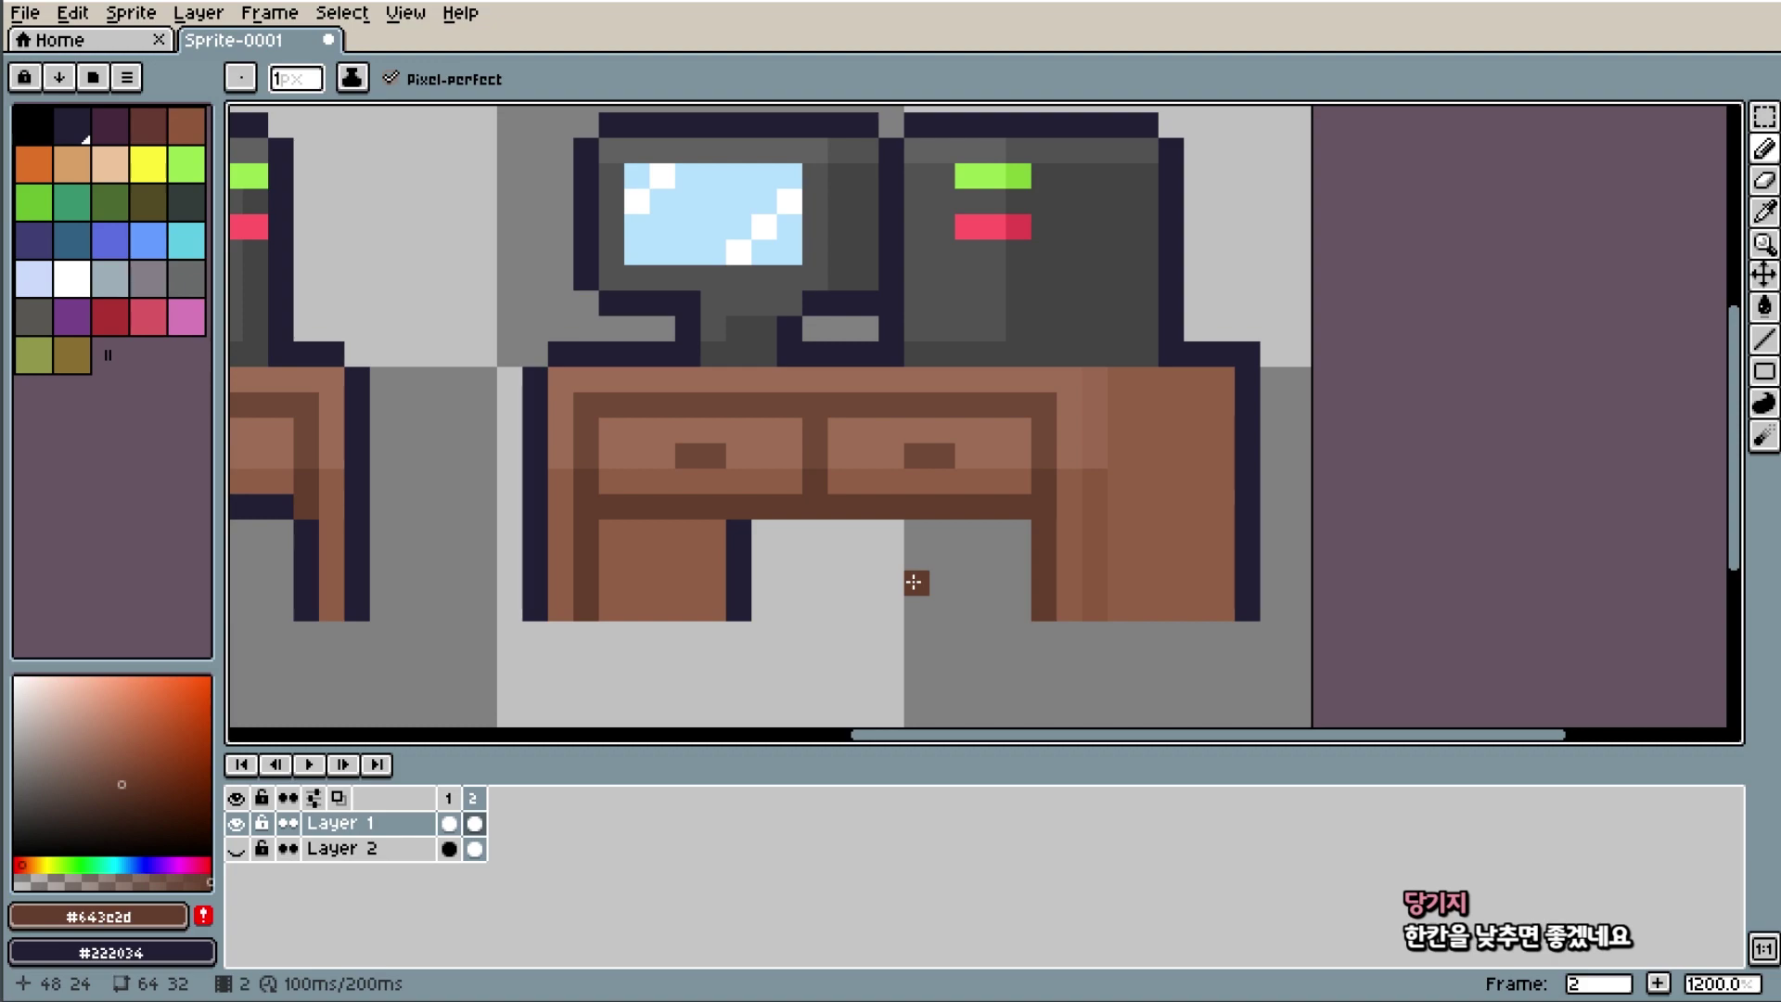
scroll(946, 389, "down", 3)
scroll(925, 334, "up", 3)
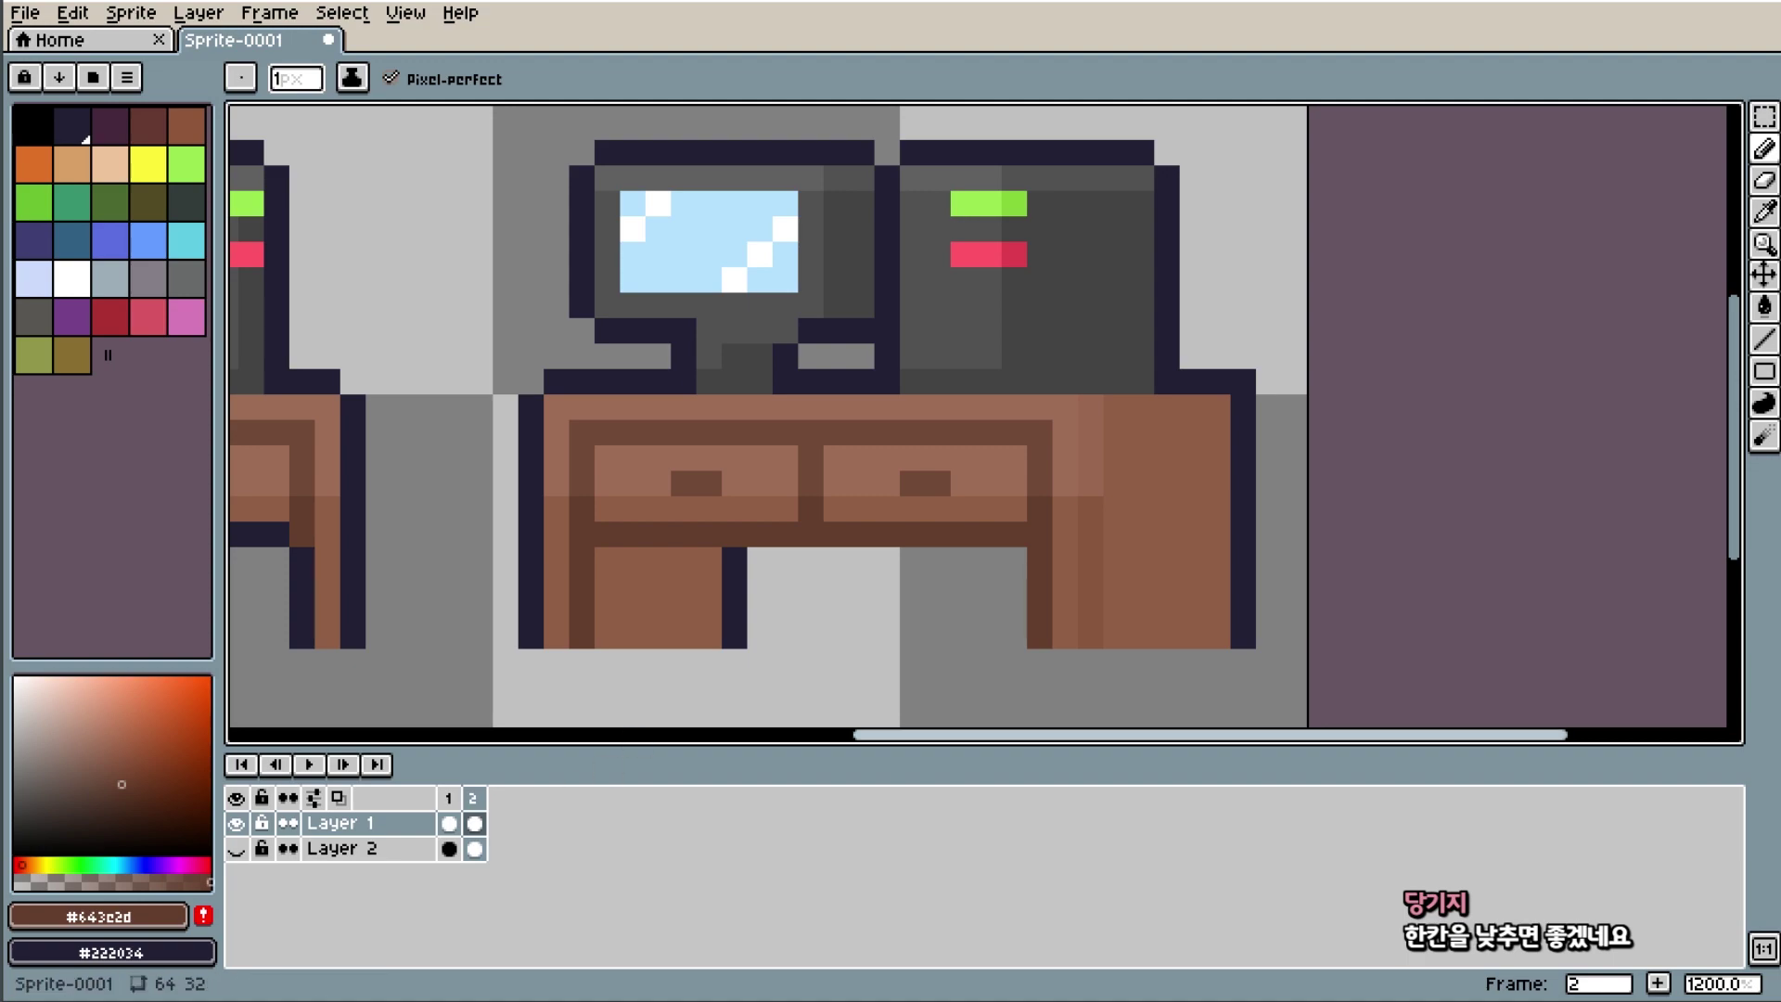
In frame 1, shift the side slime's eyes and mouth one pixel left.
left_click(449, 807)
scroll(1036, 486, "up", 1)
scroll(1136, 455, "down", 1)
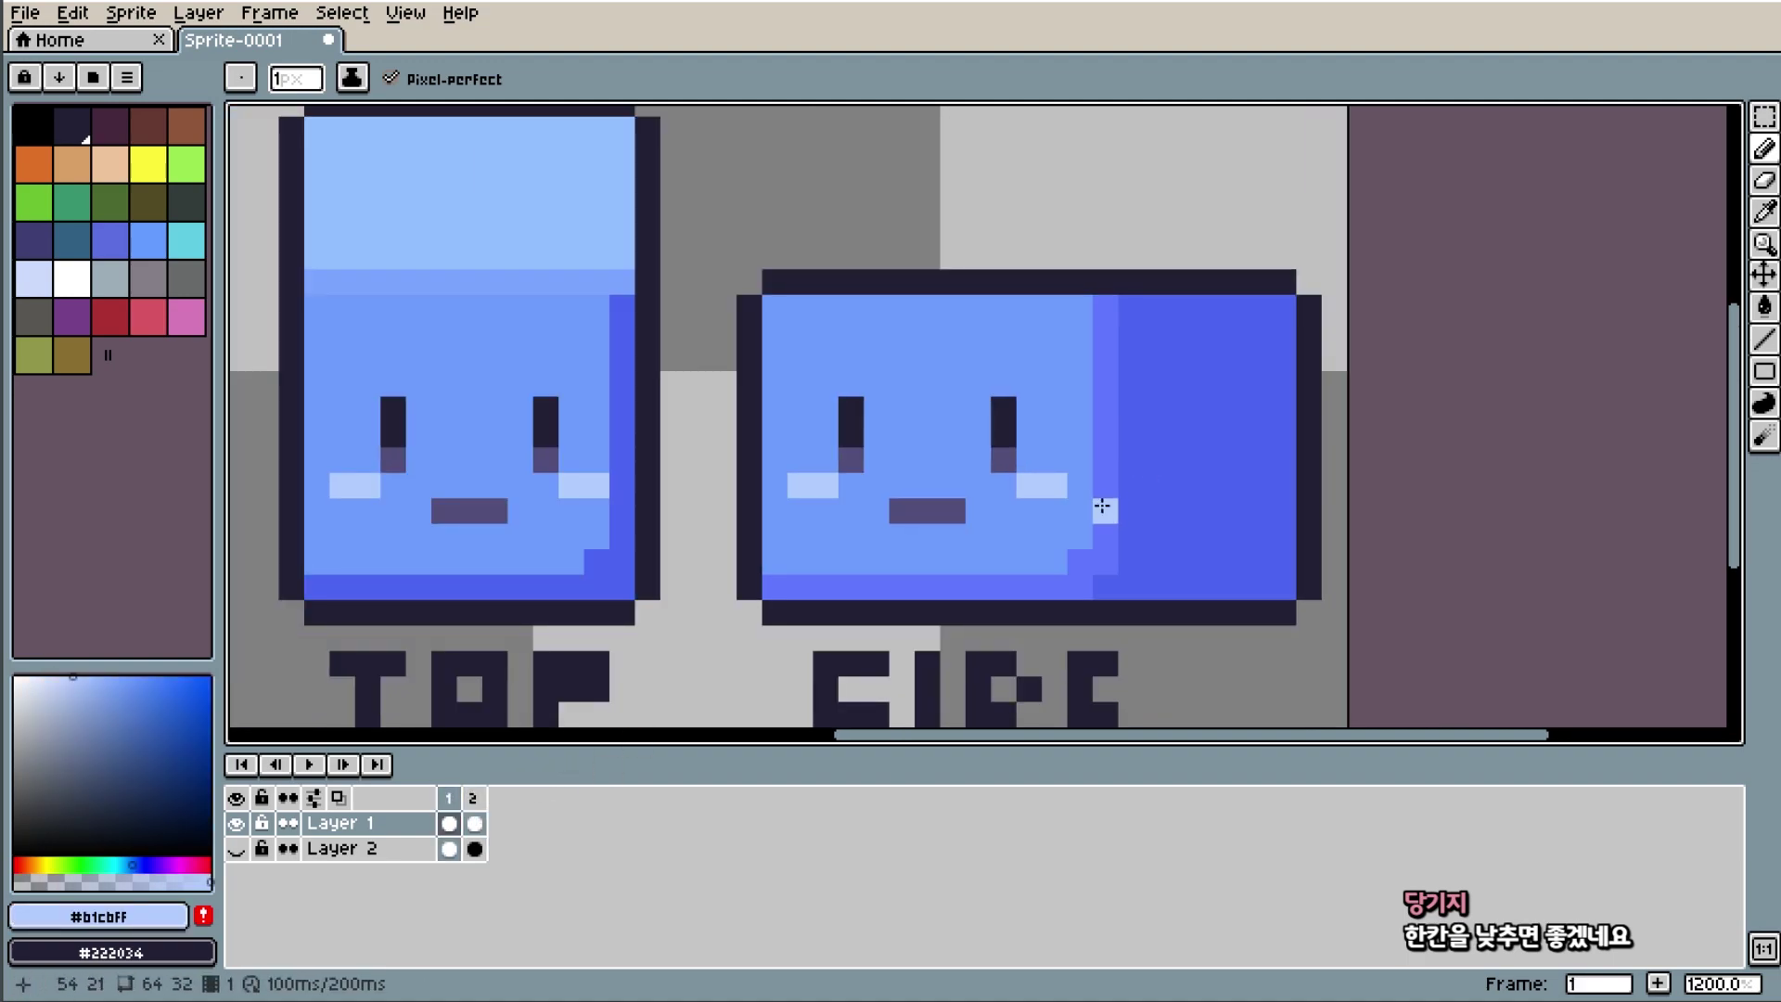
left_click(1055, 537)
scroll(1066, 526, "up", 1)
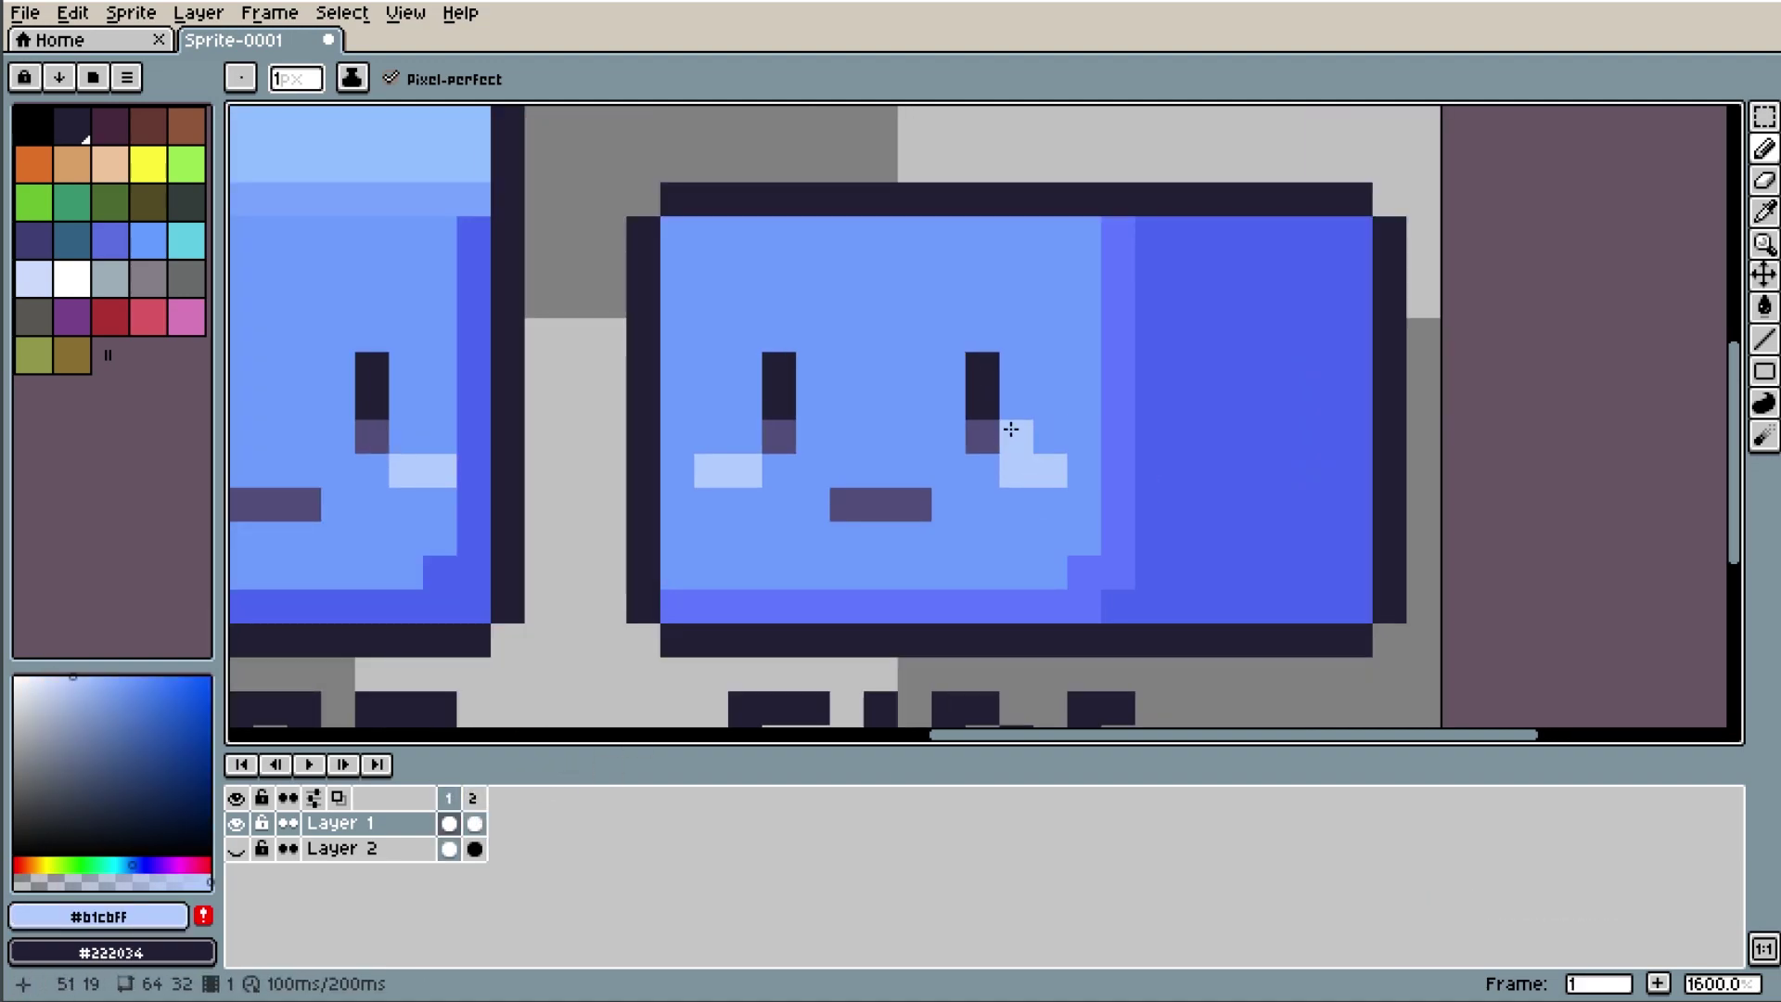
left_click(1763, 117)
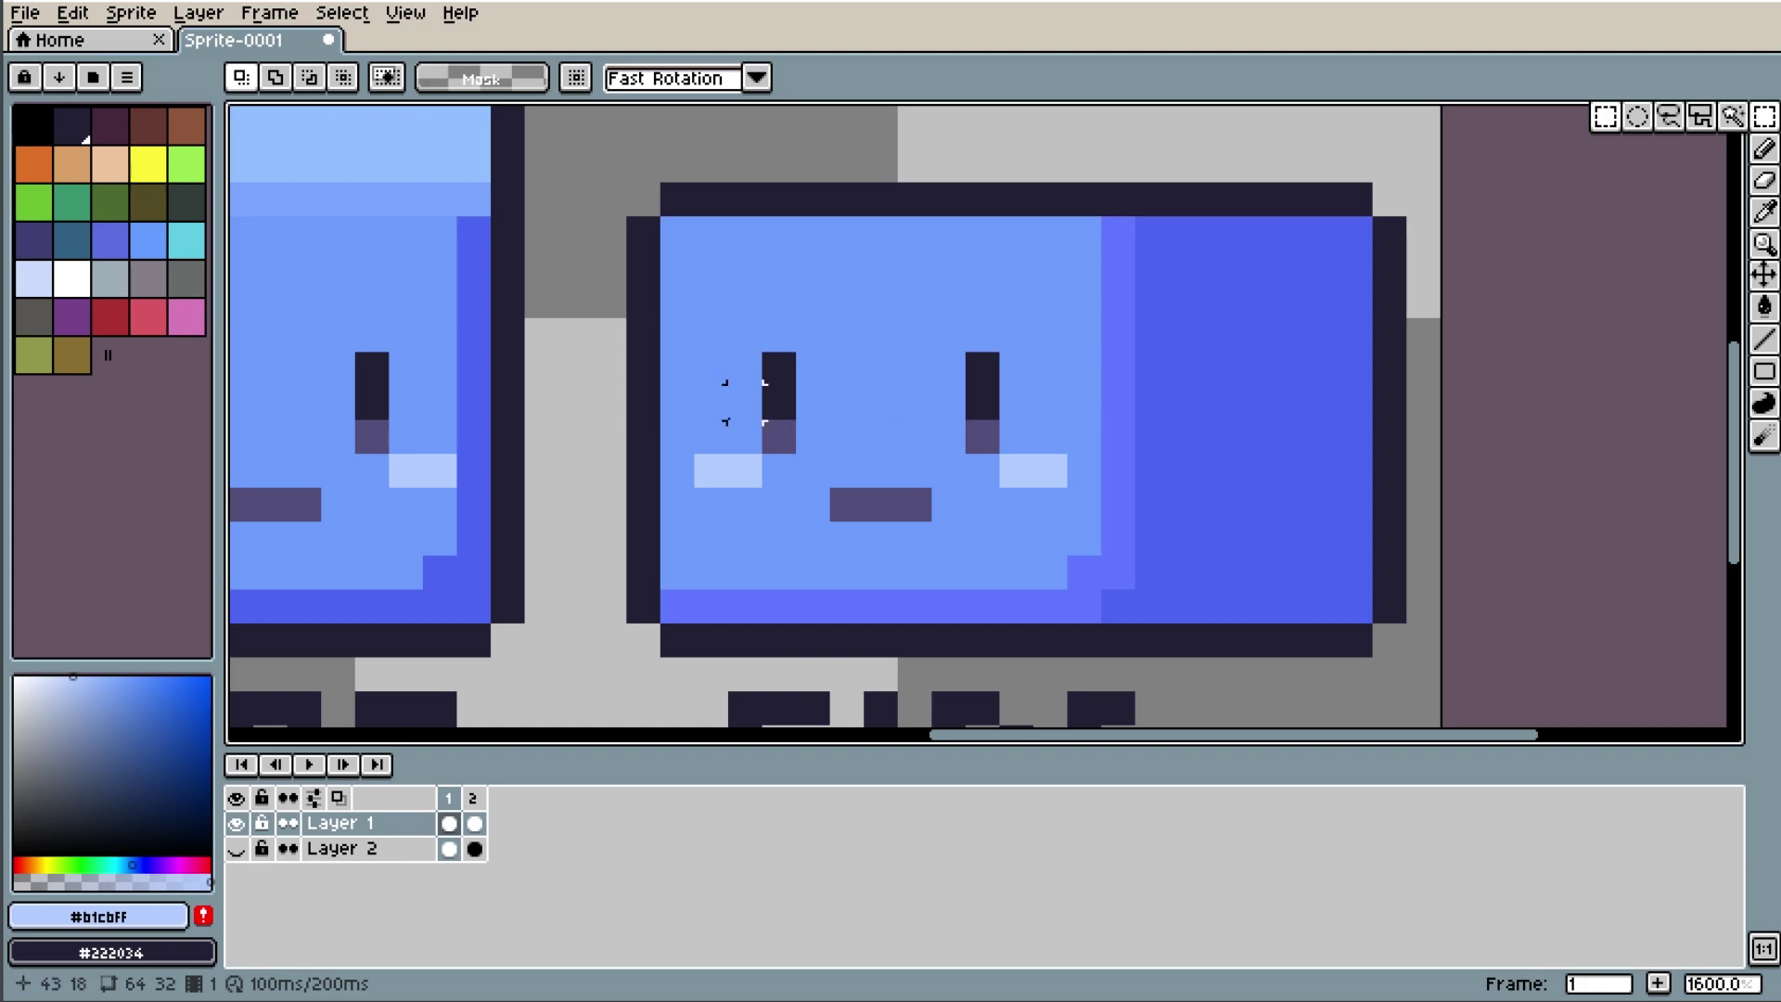
left_click_drag(711, 333, 1049, 504)
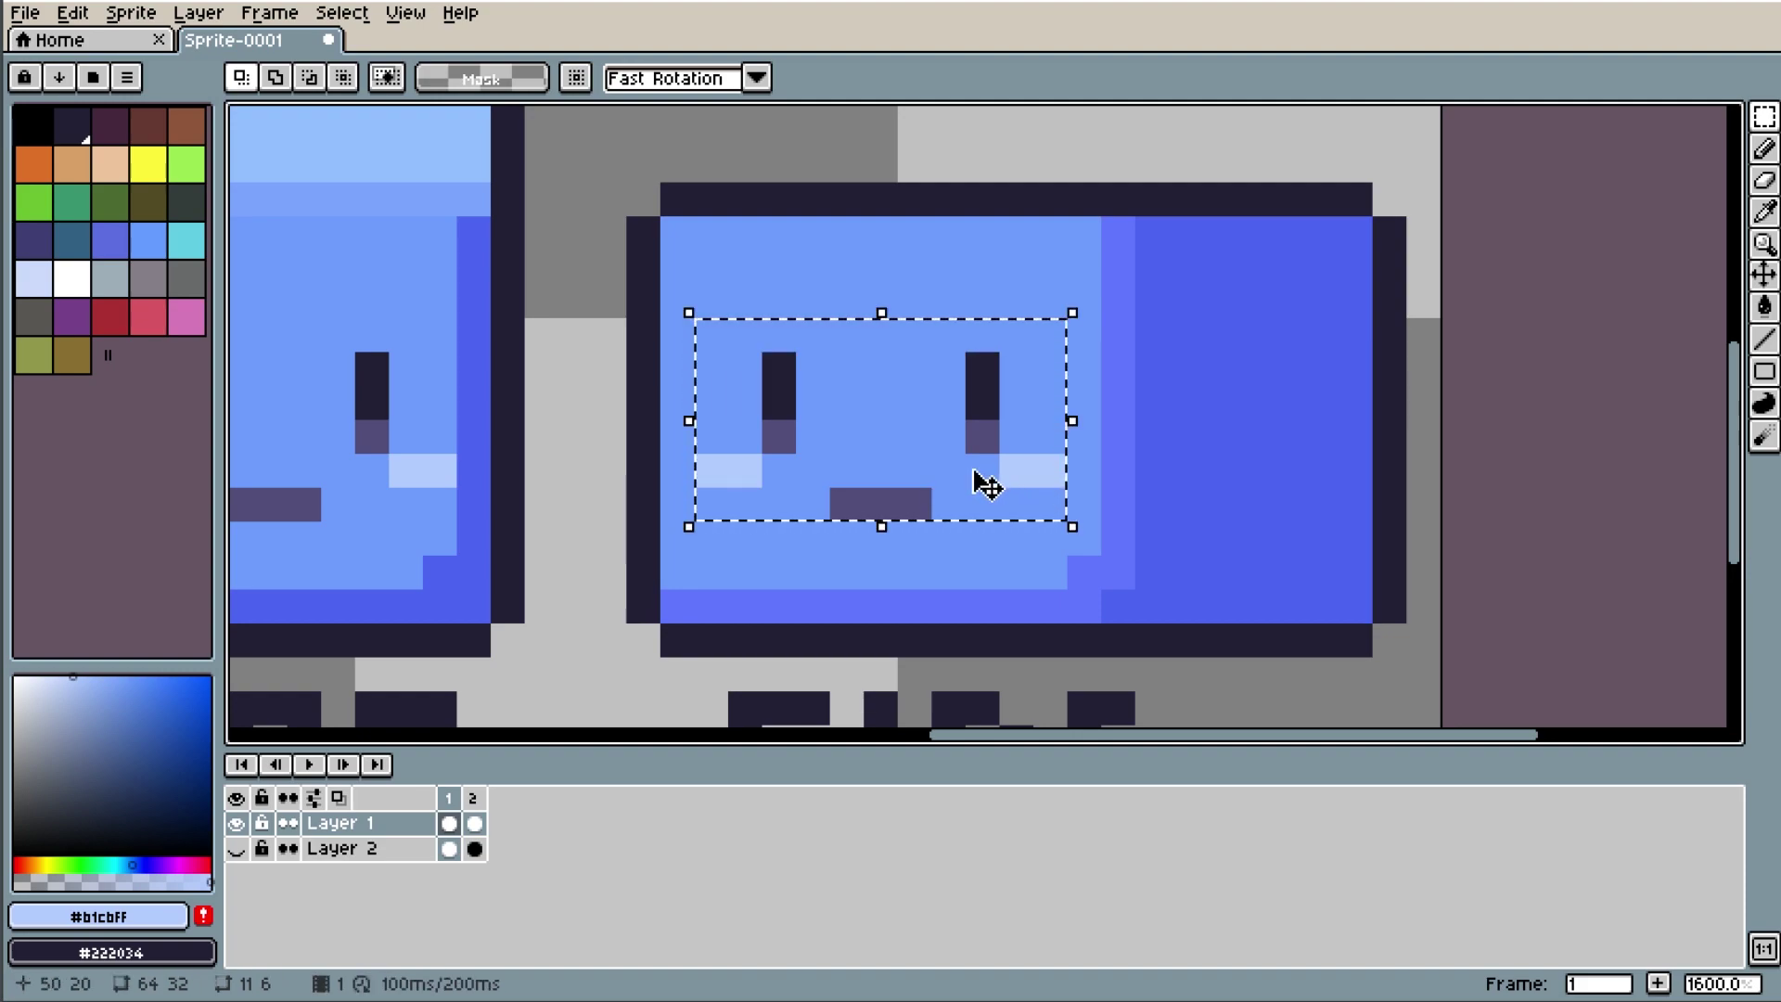
left_click_drag(969, 482, 954, 485)
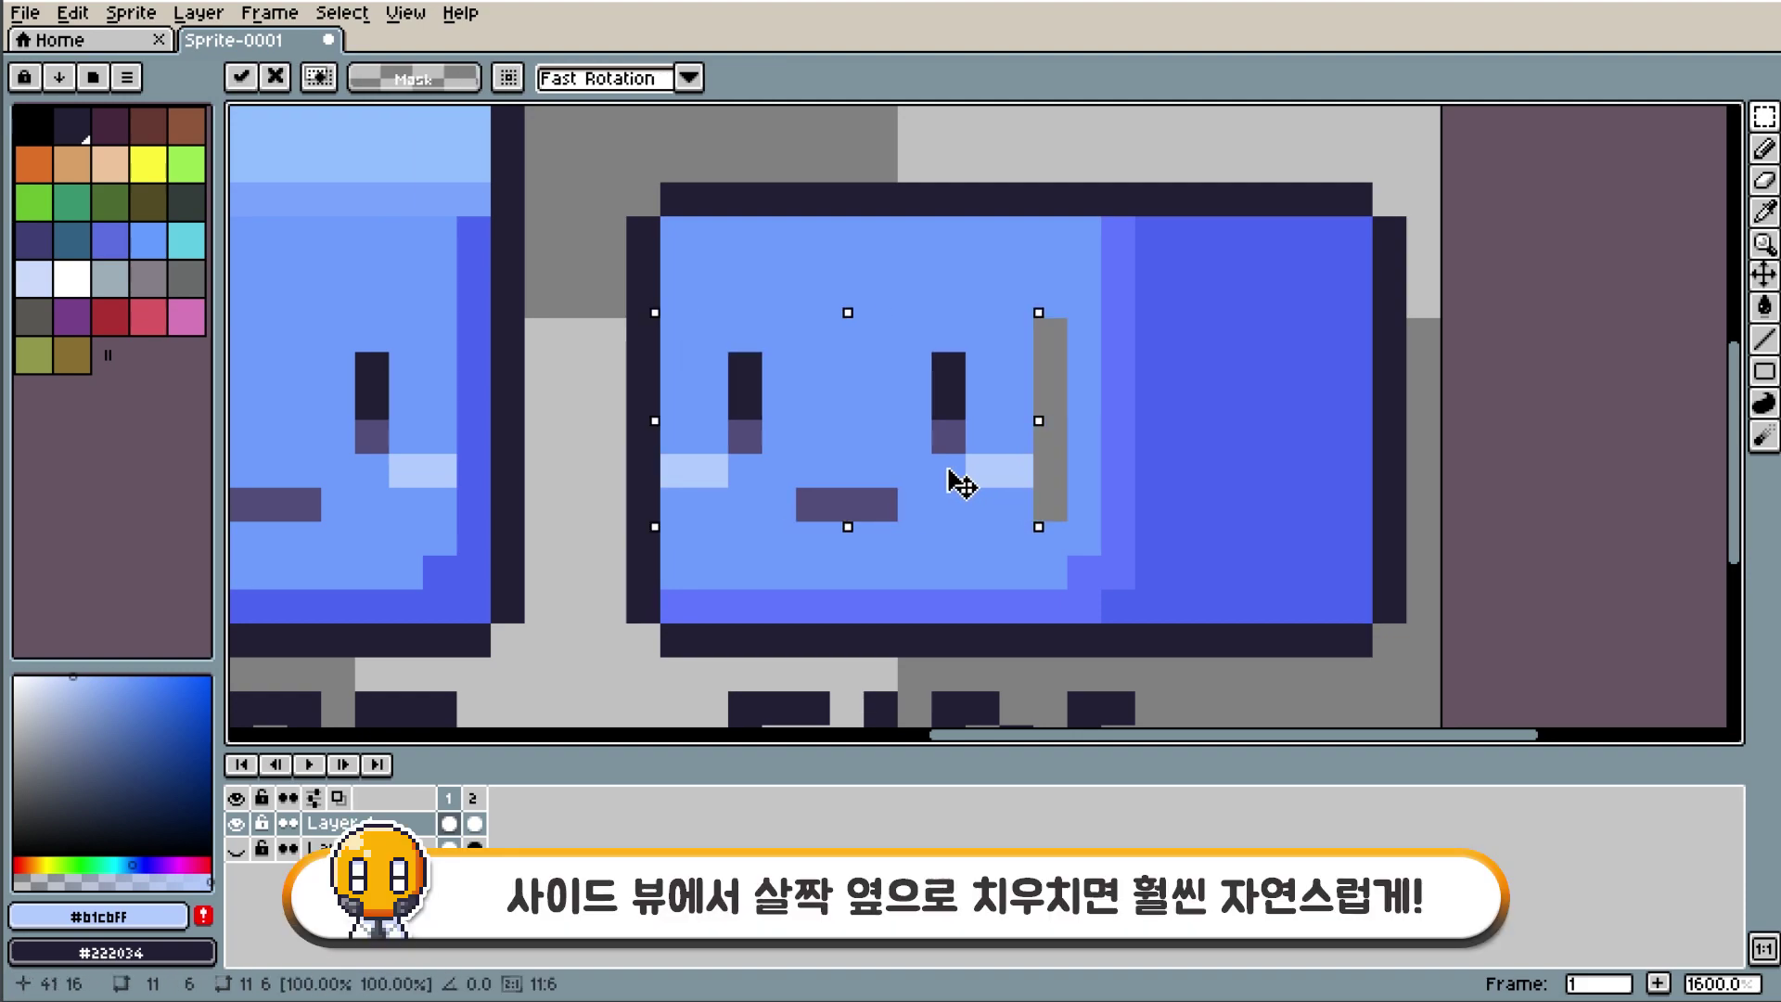
key("ctrl+d")
Fill the leftover grey column behind the face with the slime's light body blue.
key("i")
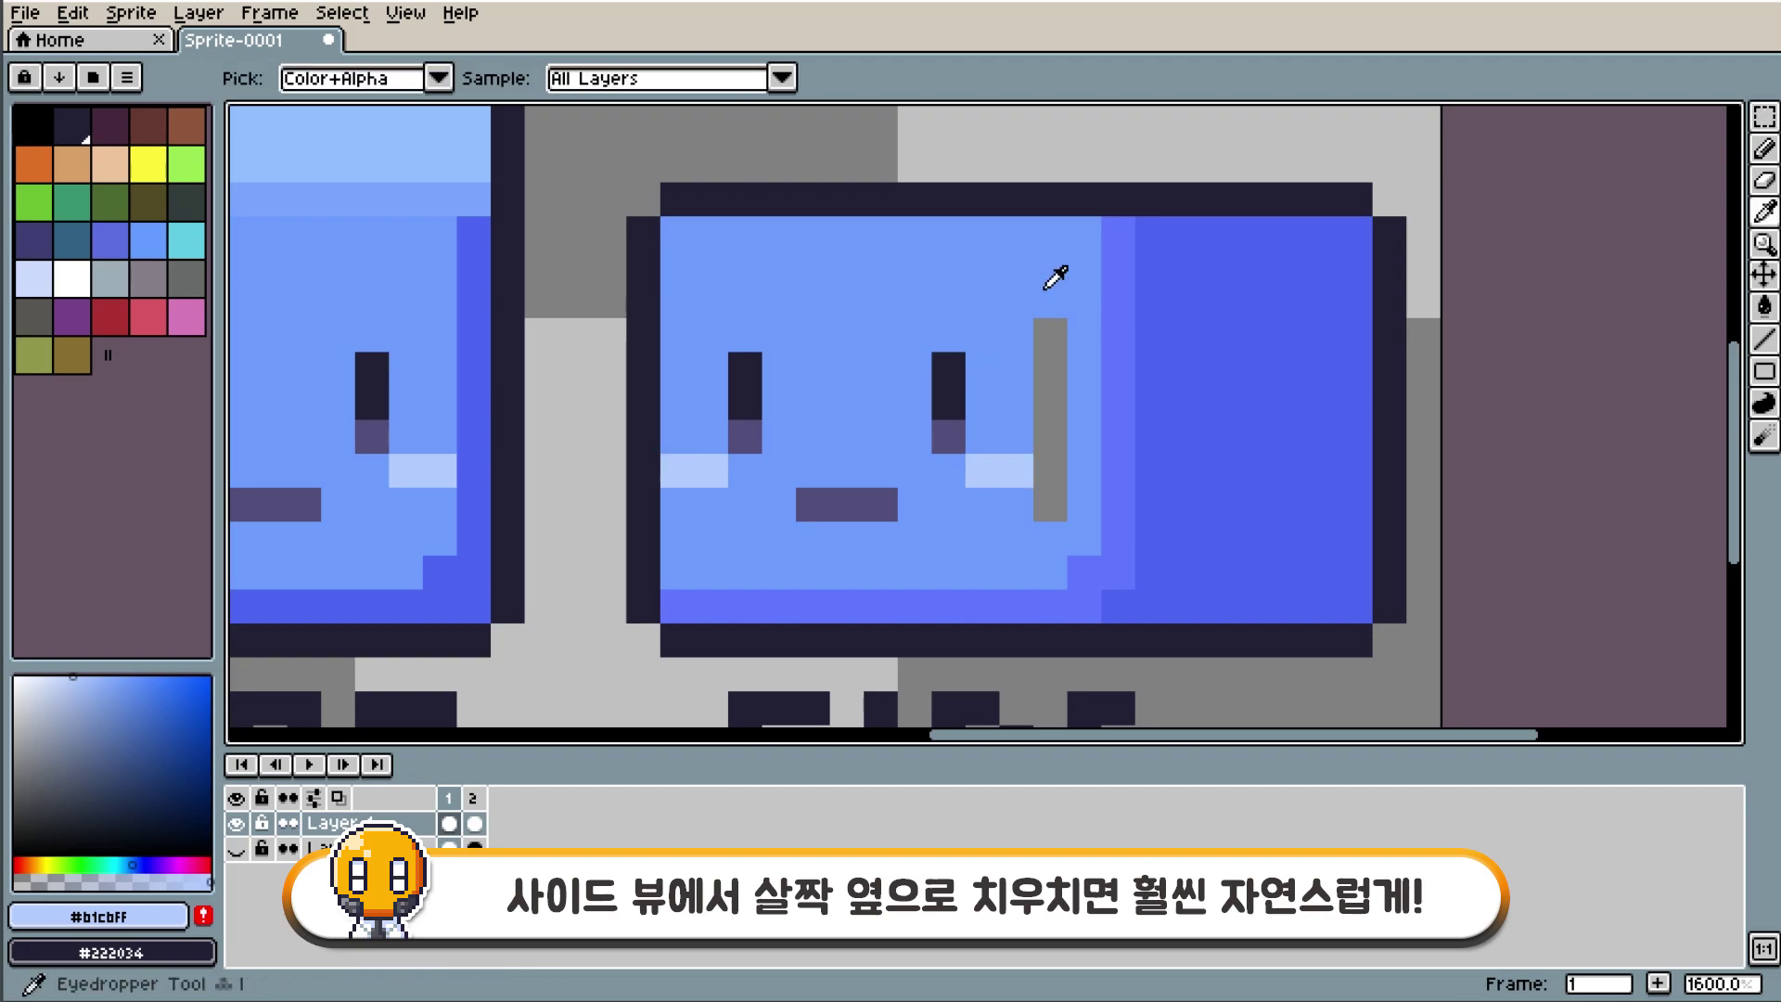
left_click(1052, 270)
key("b")
left_click_drag(1049, 320, 1049, 519)
scroll(1145, 467, "down", 5)
scroll(1146, 466, "up", 2)
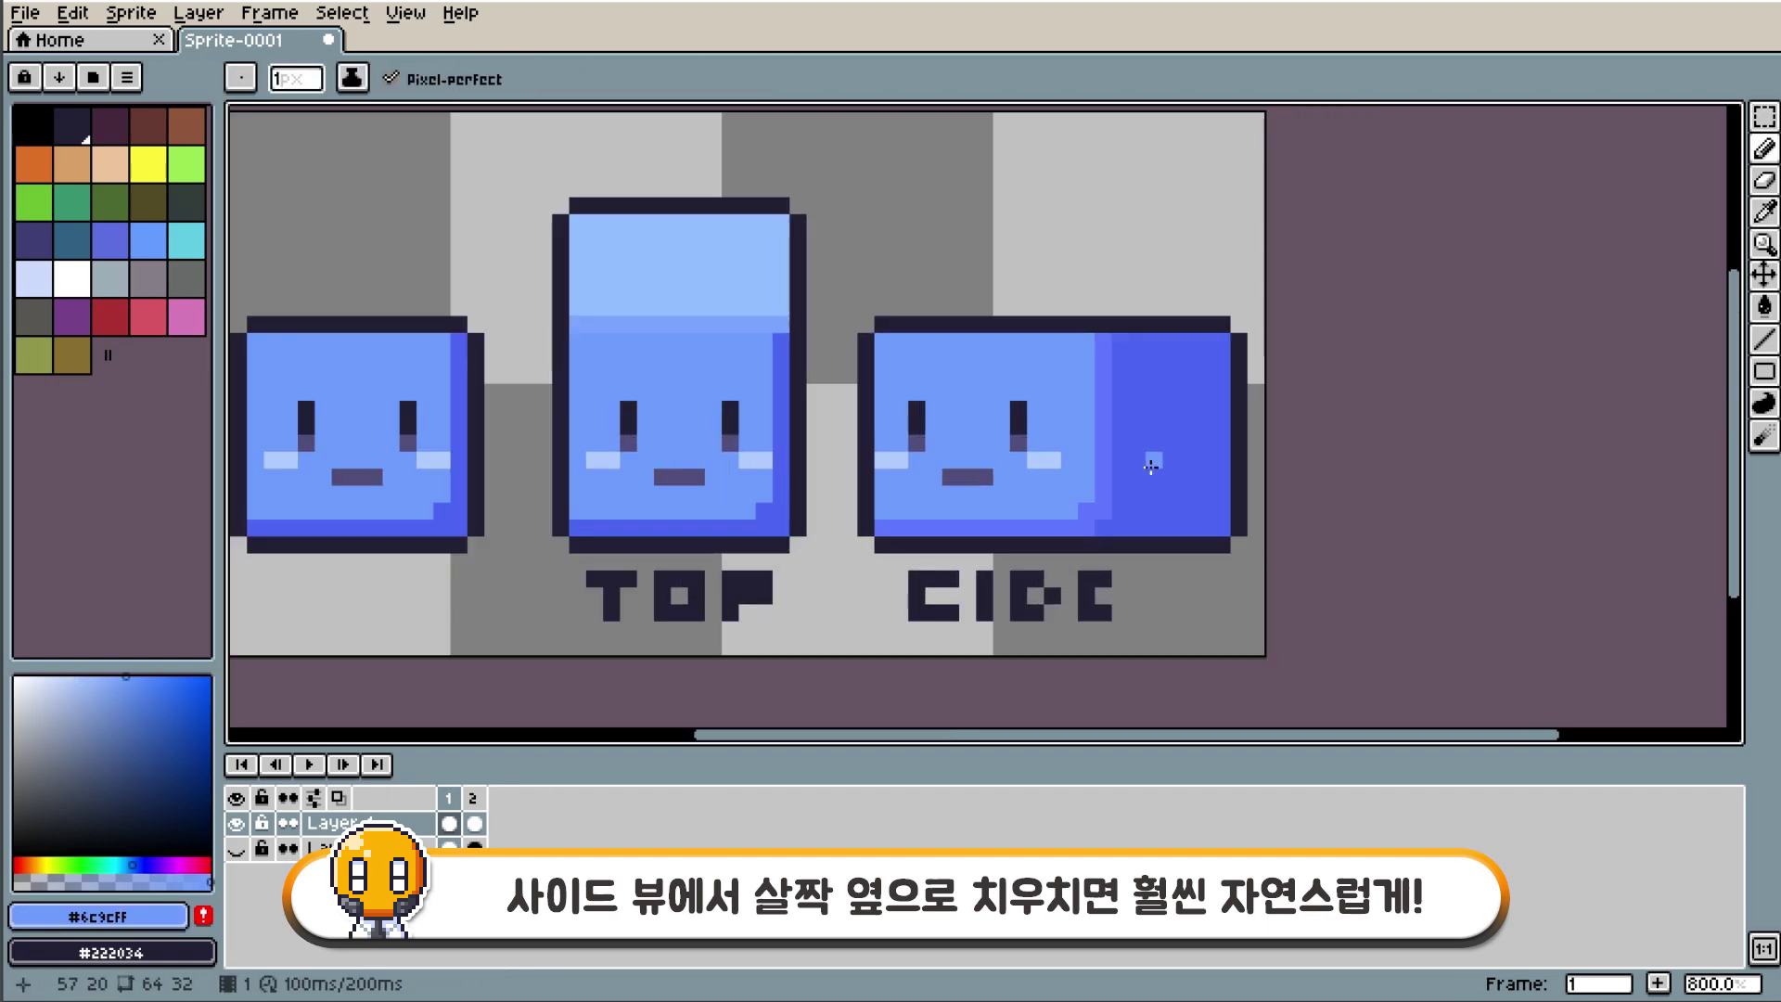
scroll(1150, 477, "up", 2)
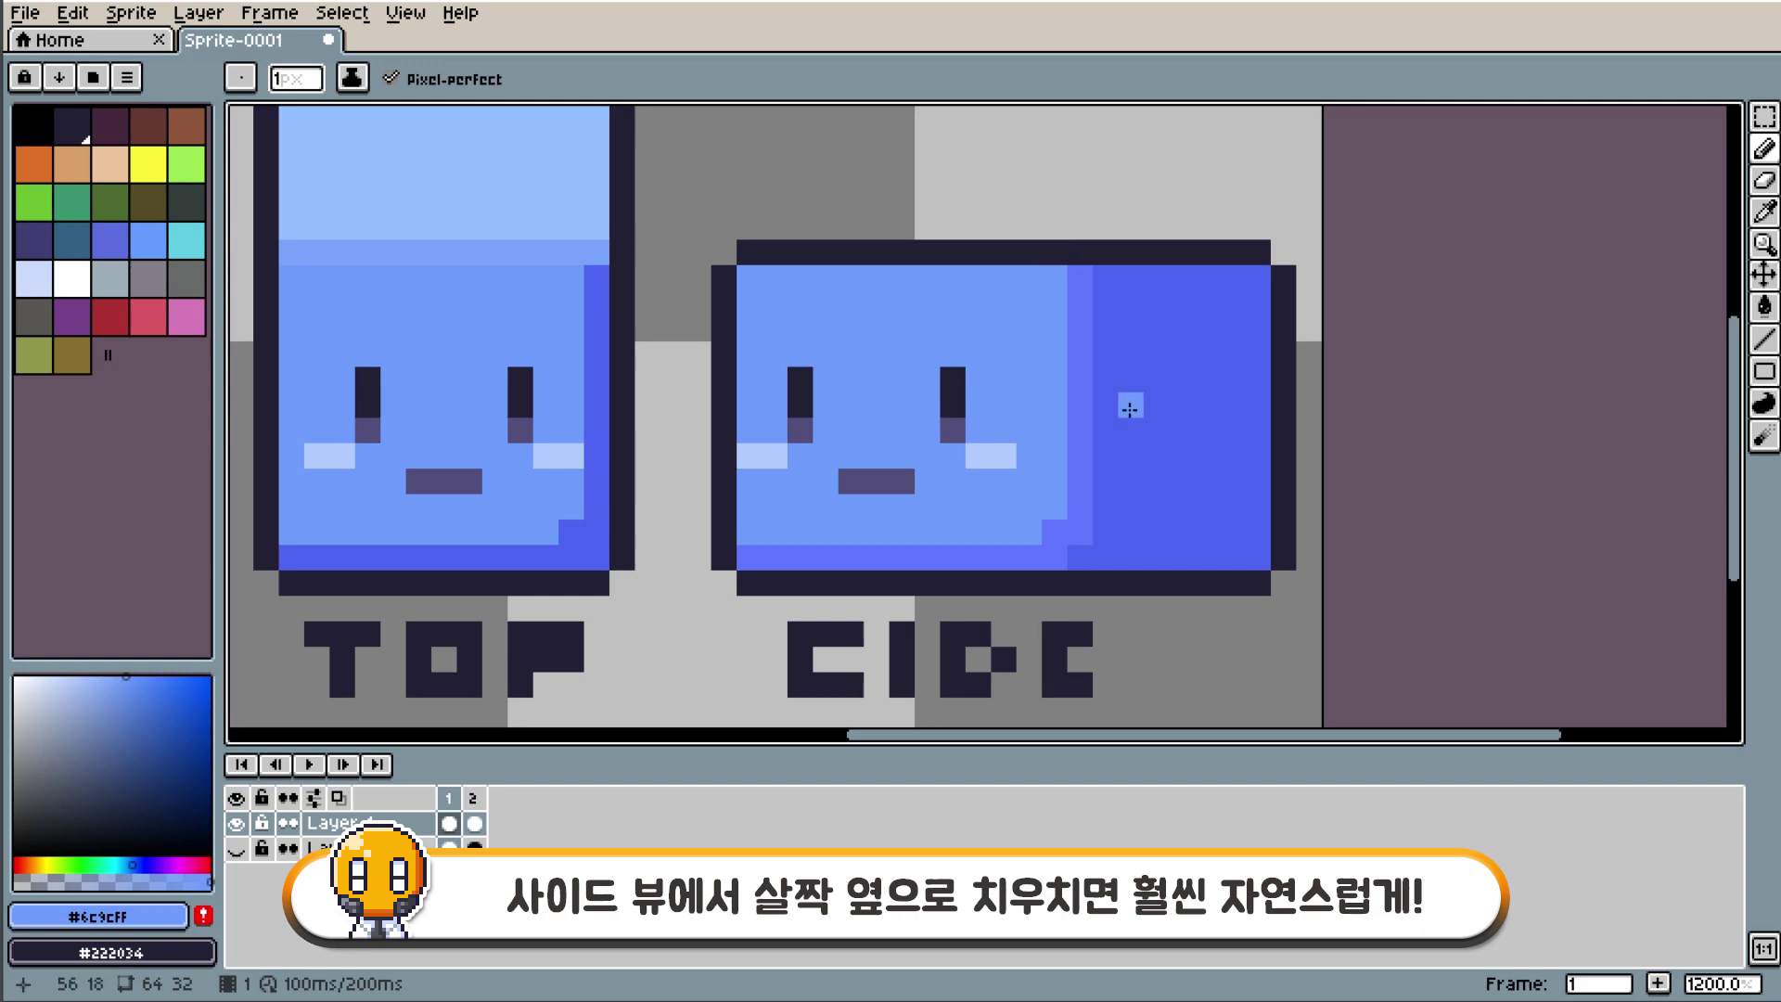
Sketch left and right arrows on the side slime, then undo both.
left_click_drag(1130, 405, 1257, 405)
mouse_move(1180, 327)
left_mouse_down()
mouse_move(1257, 405)
mouse_move(1189, 484)
left_mouse_up()
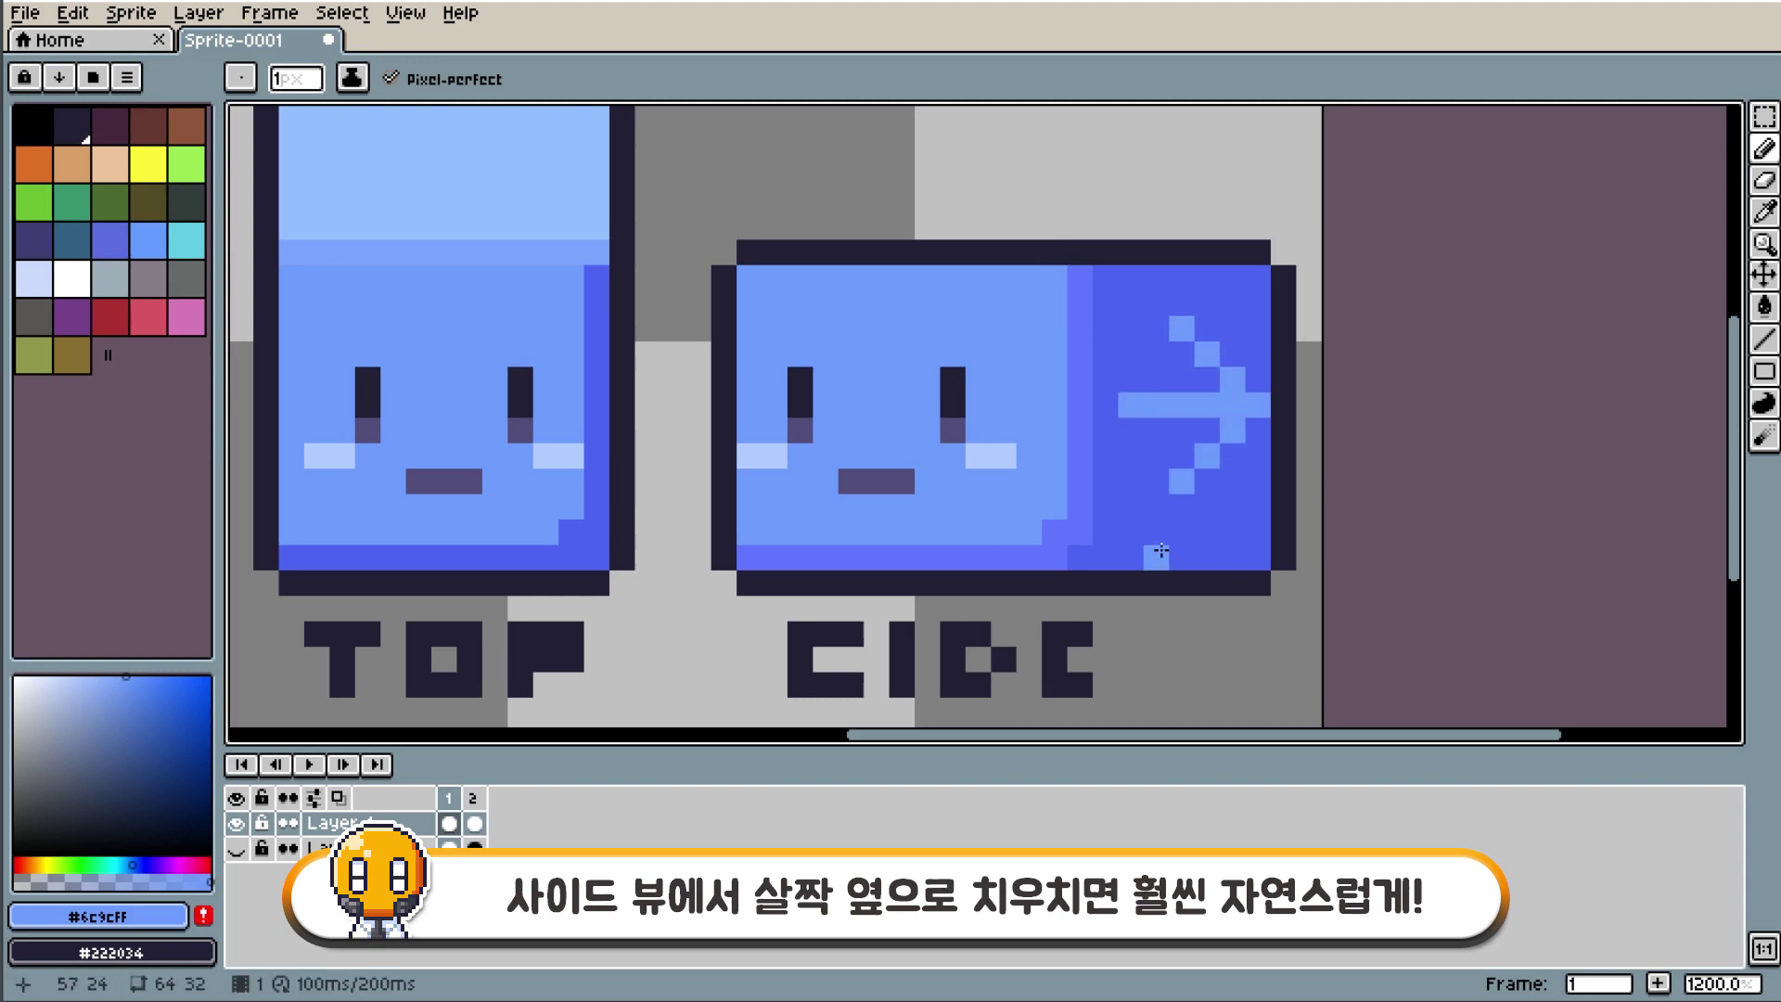
left_click(1156, 557, "alt")
mouse_move(877, 327)
left_mouse_down()
mouse_move(826, 405)
mouse_move(877, 482)
left_mouse_up()
left_click_drag(826, 405, 999, 406)
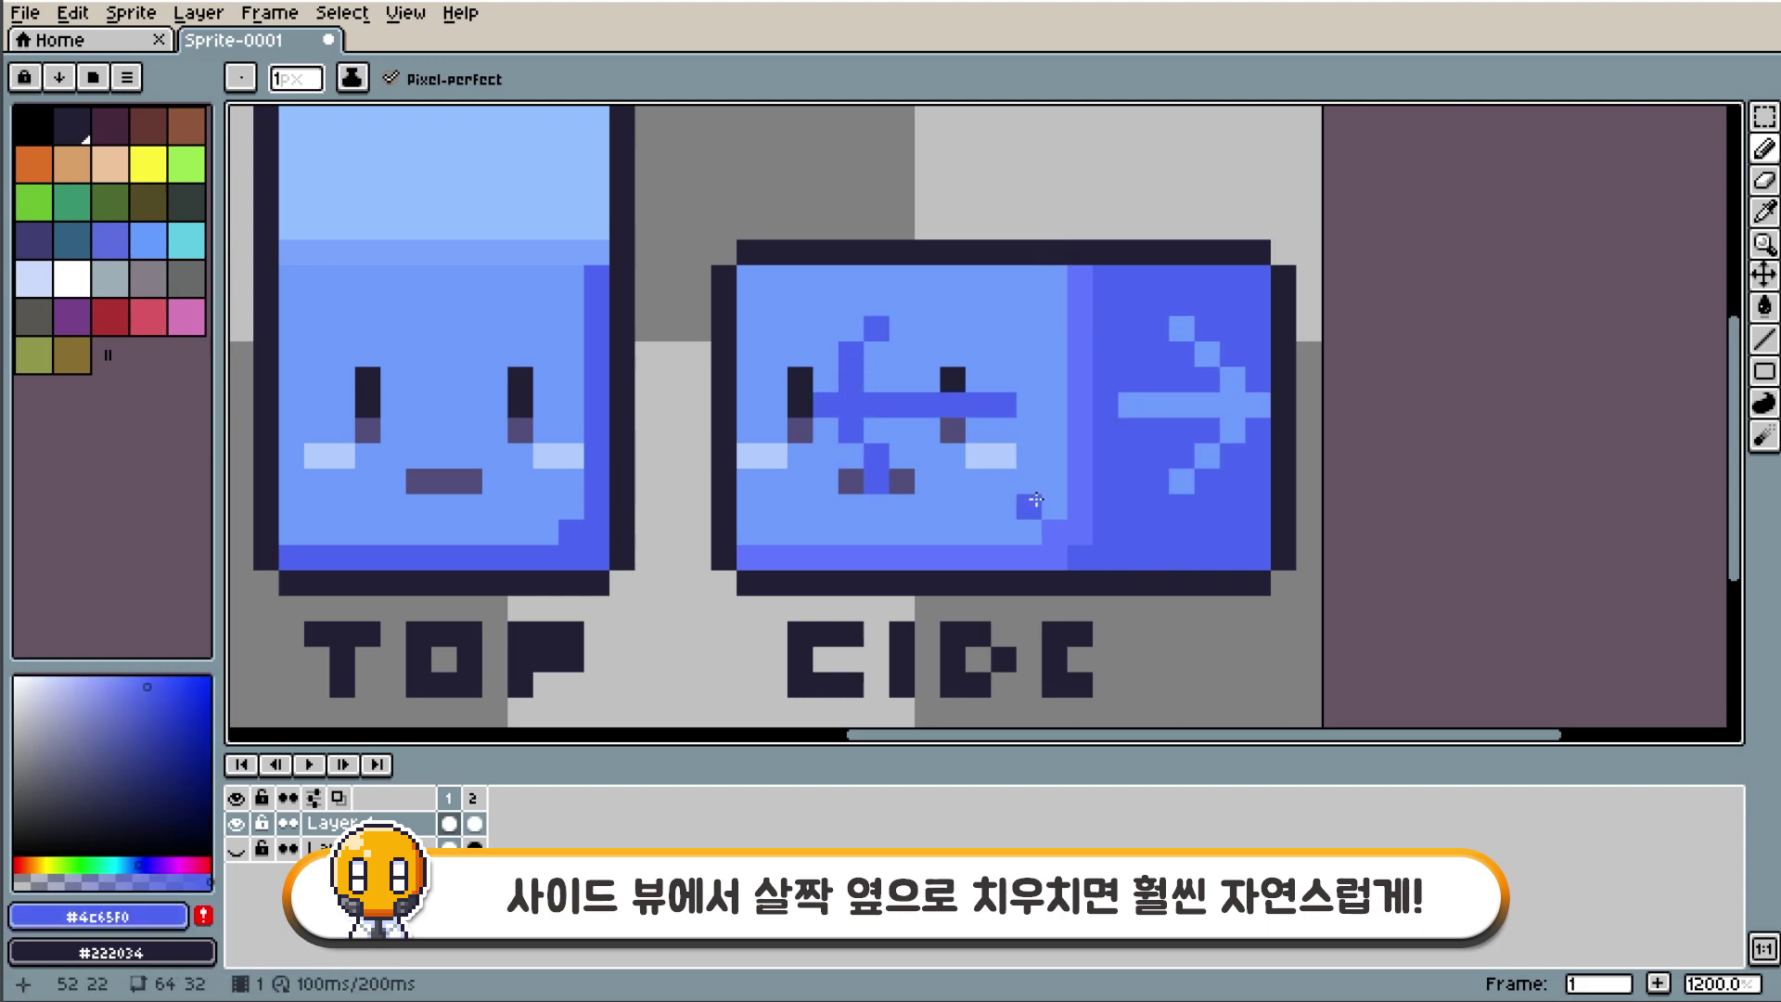
key("ctrl+z")
key("ctrl+z")
key("ctrl+z")
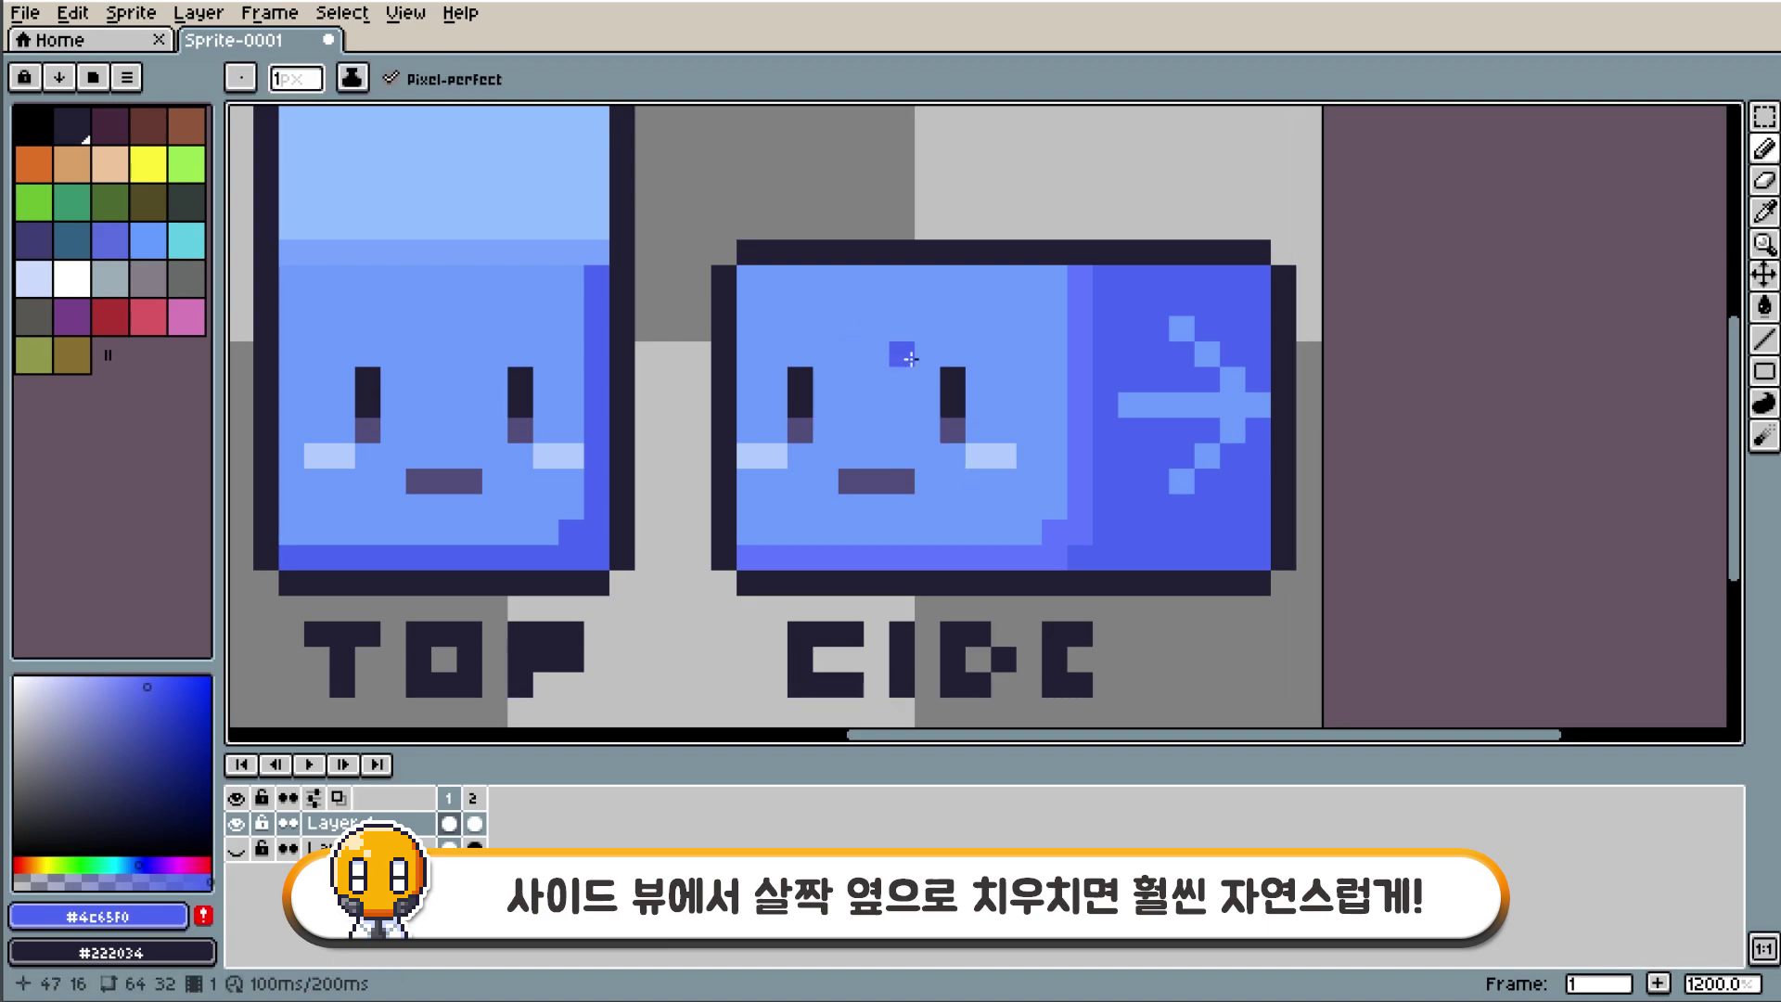
key("ctrl+z")
key("ctrl+z")
key("ctrl+z")
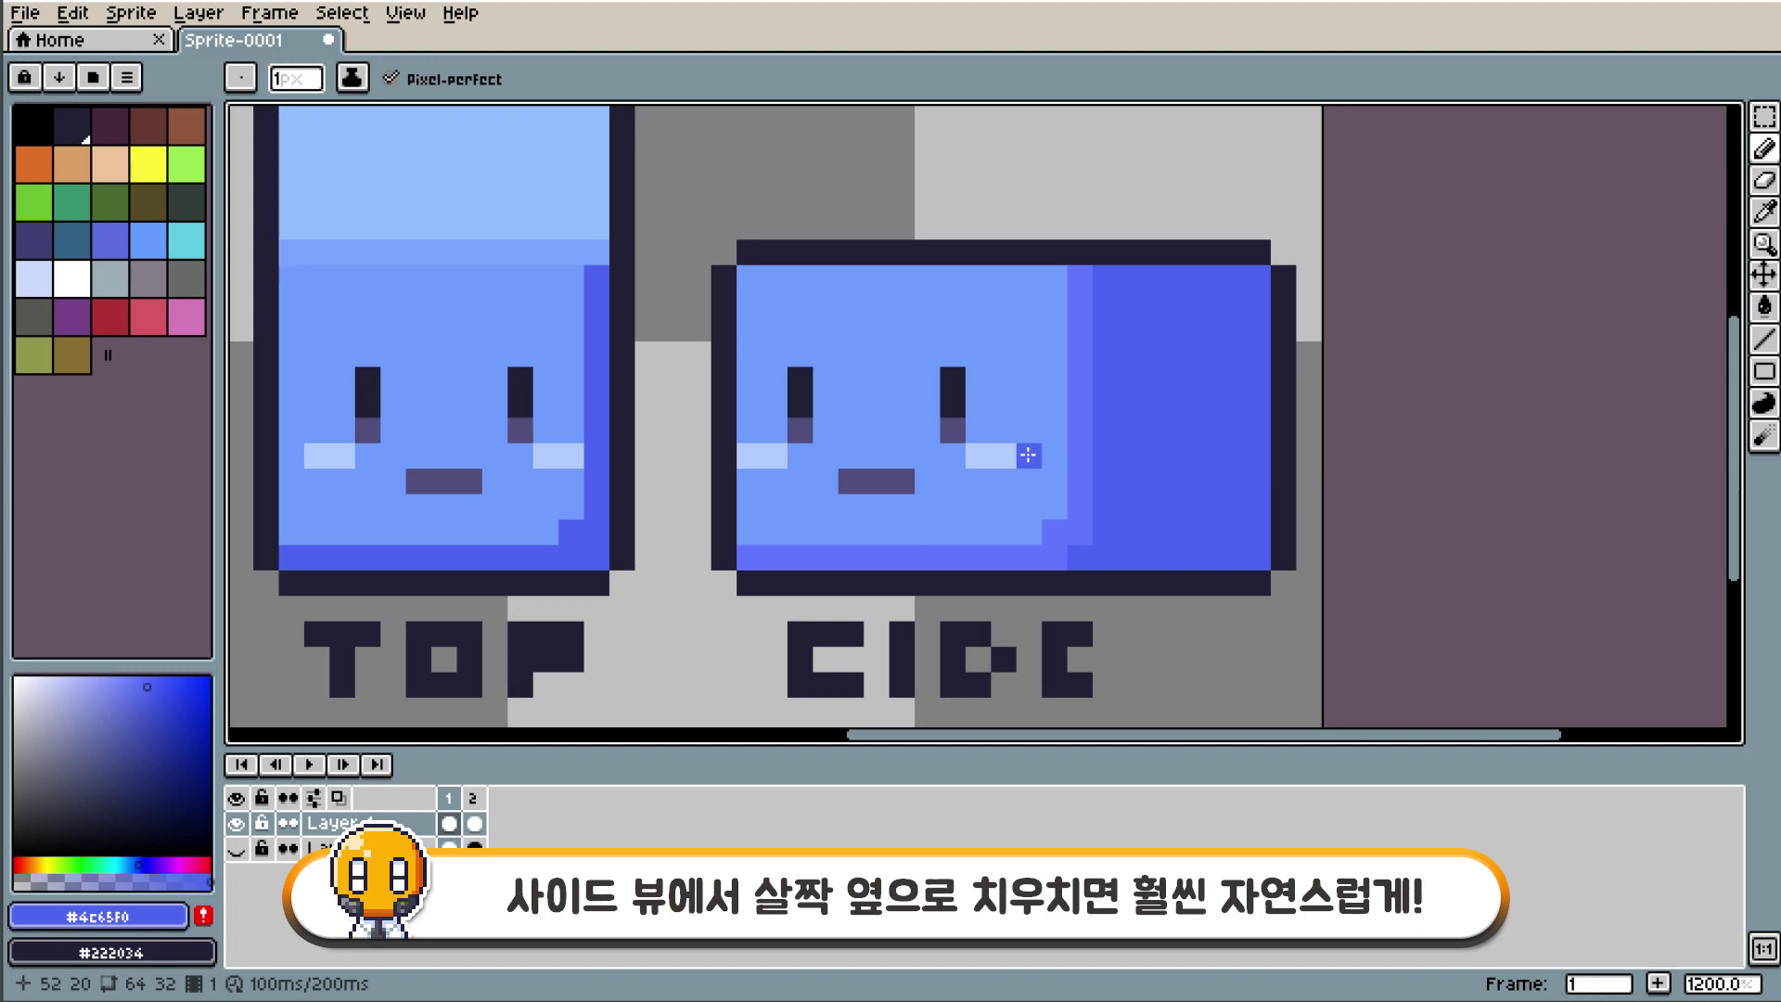
In frame 2, extend both drawer handles one pixel left in dark brown.
scroll(1218, 439, "down", 5)
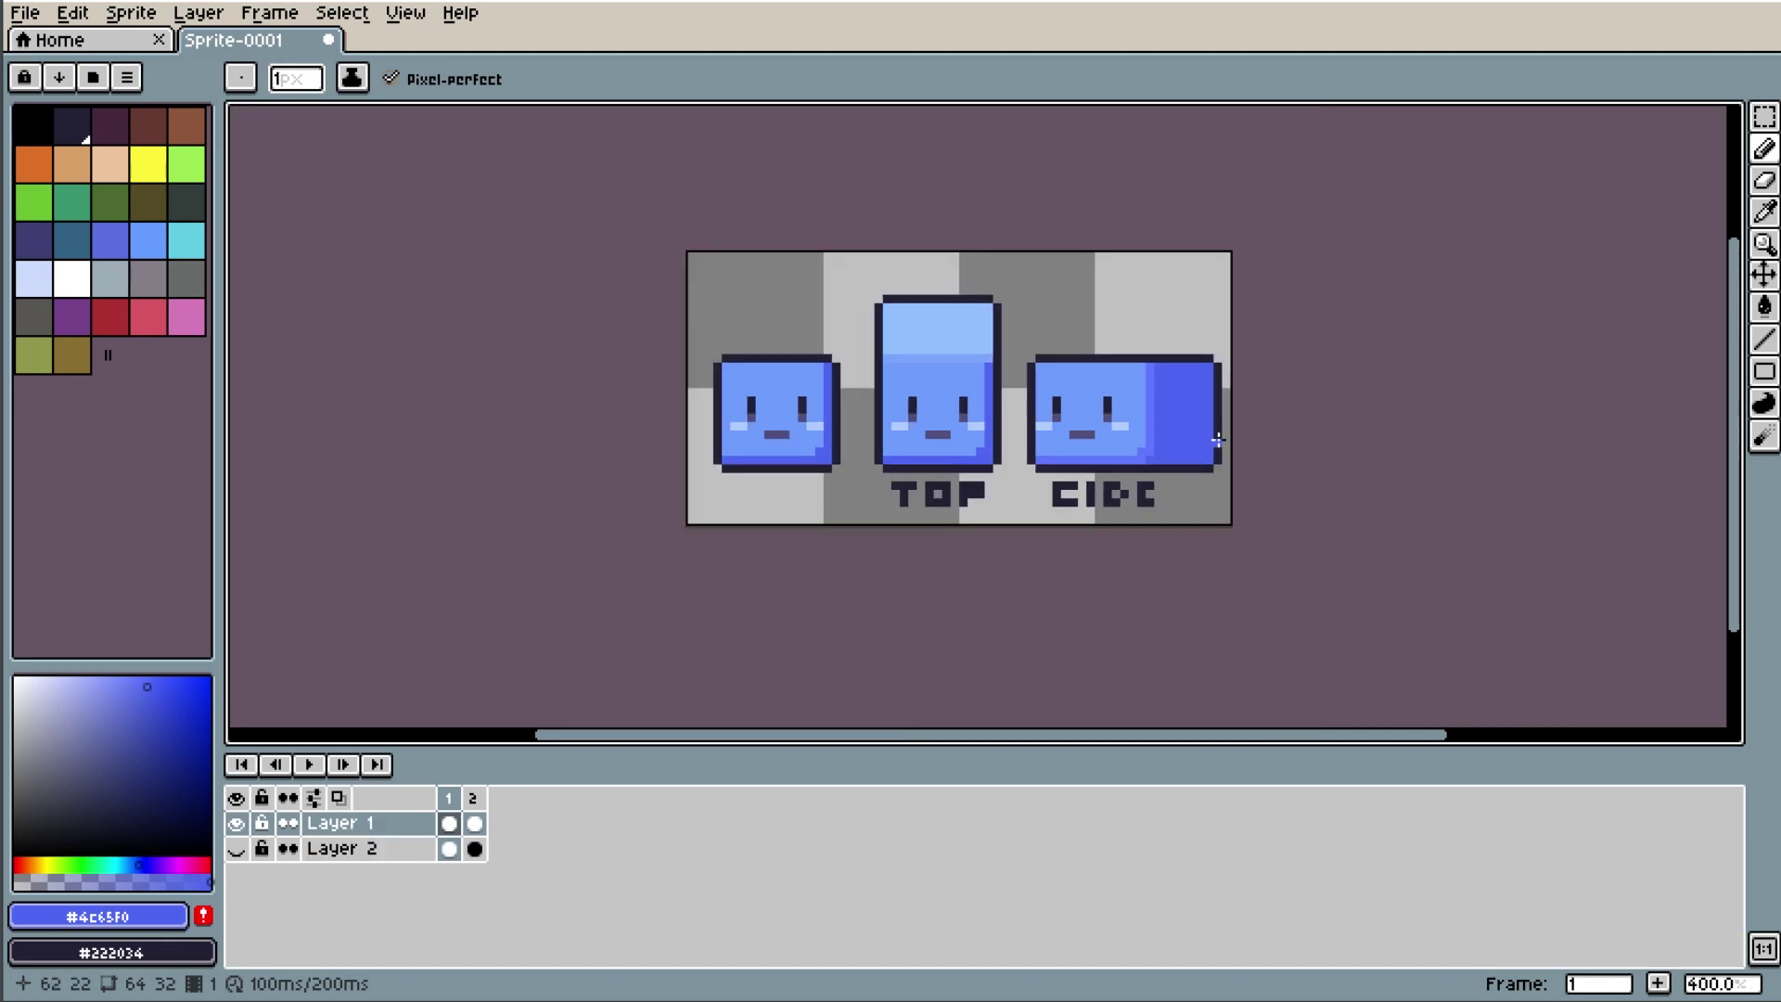
scroll(1218, 439, "up", 5)
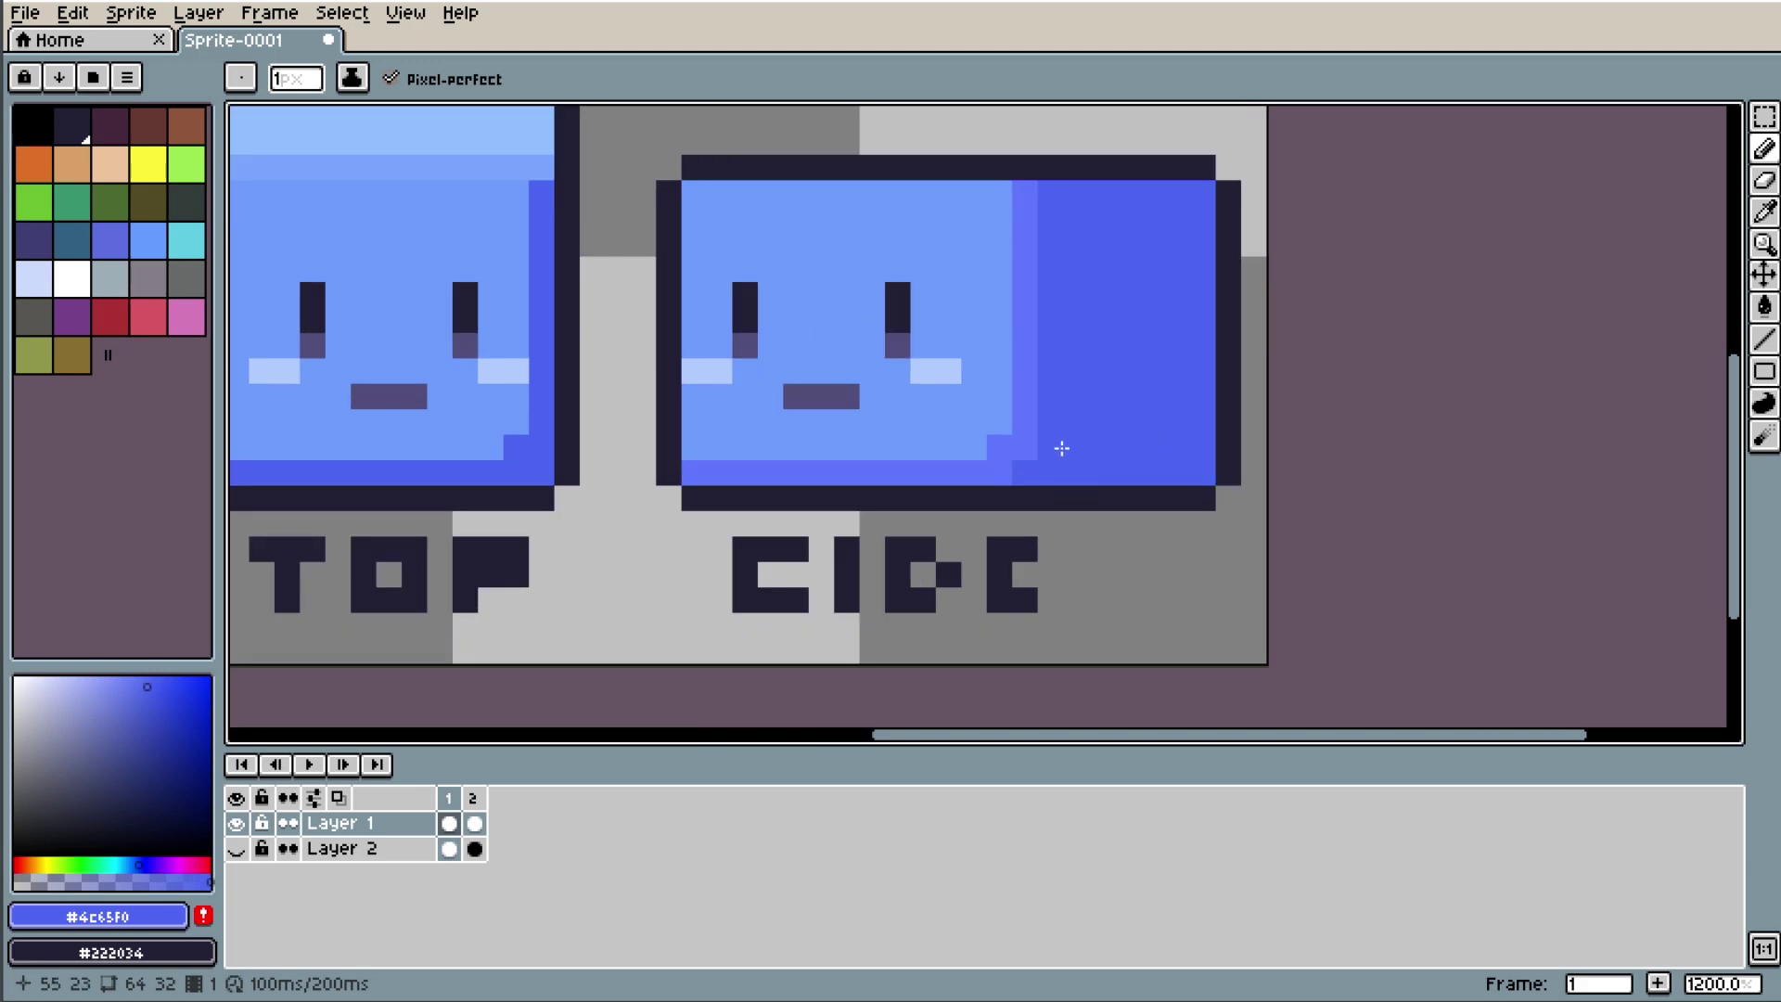
left_click(474, 823)
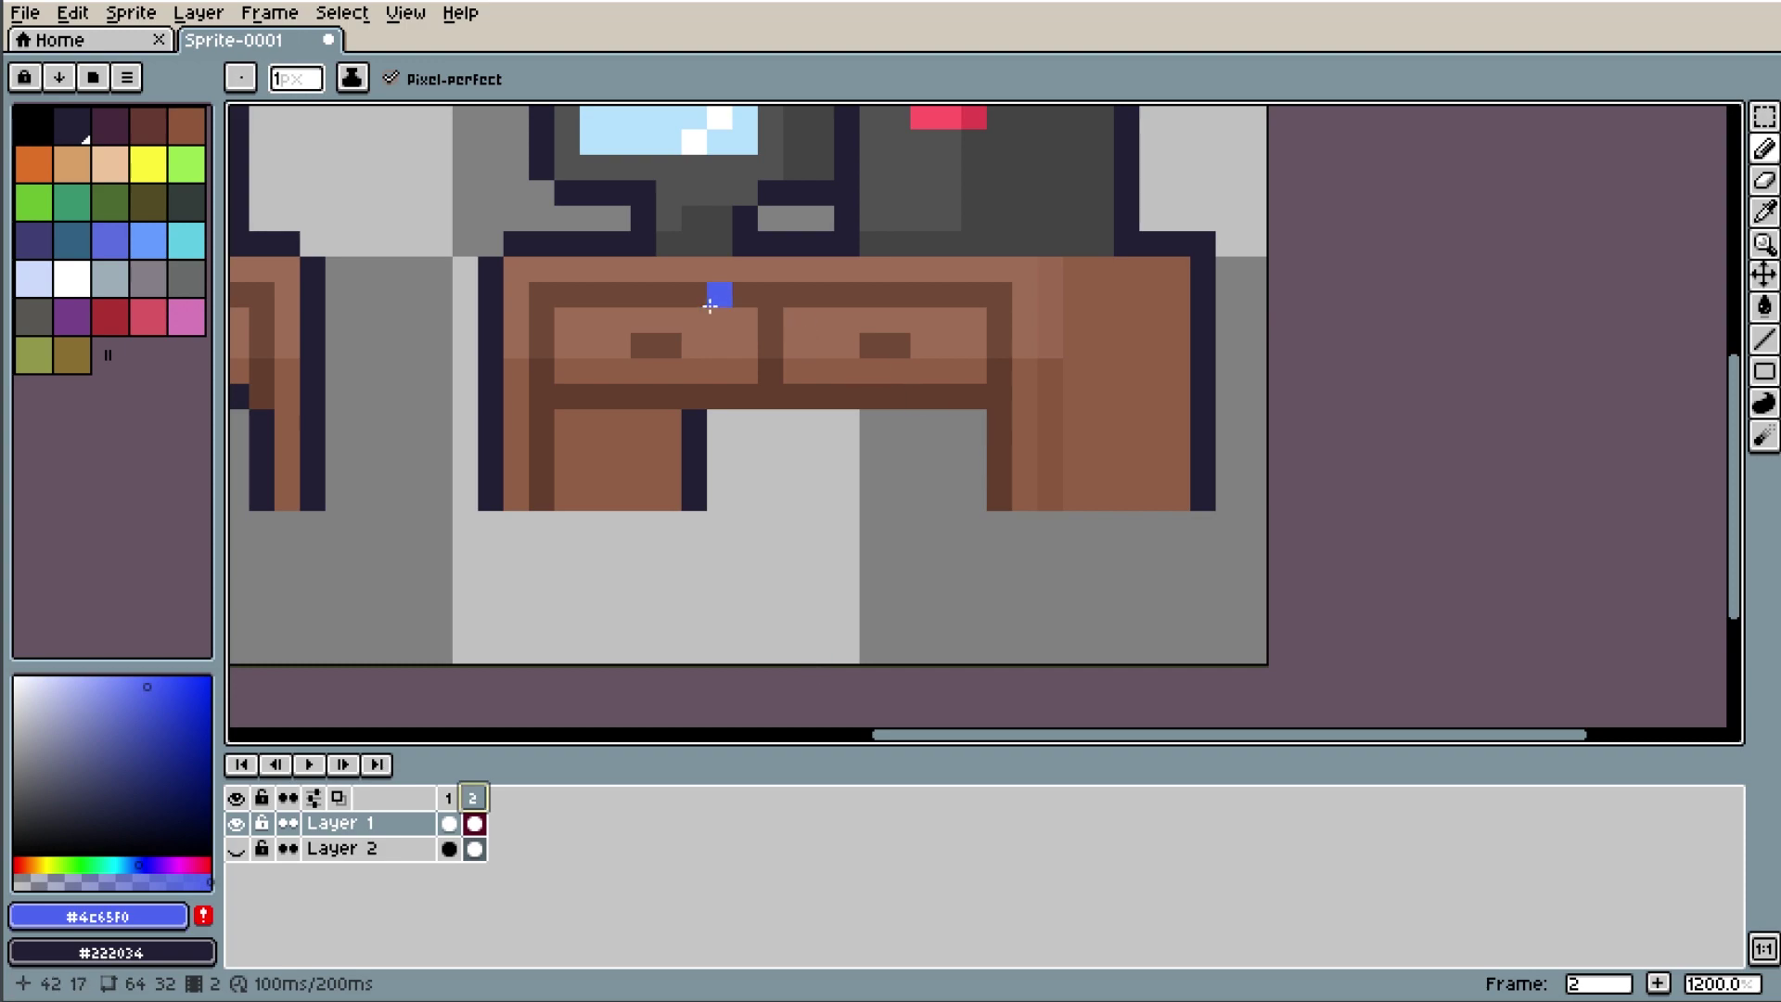
key("i")
left_click(669, 349)
key("b")
left_click(623, 342)
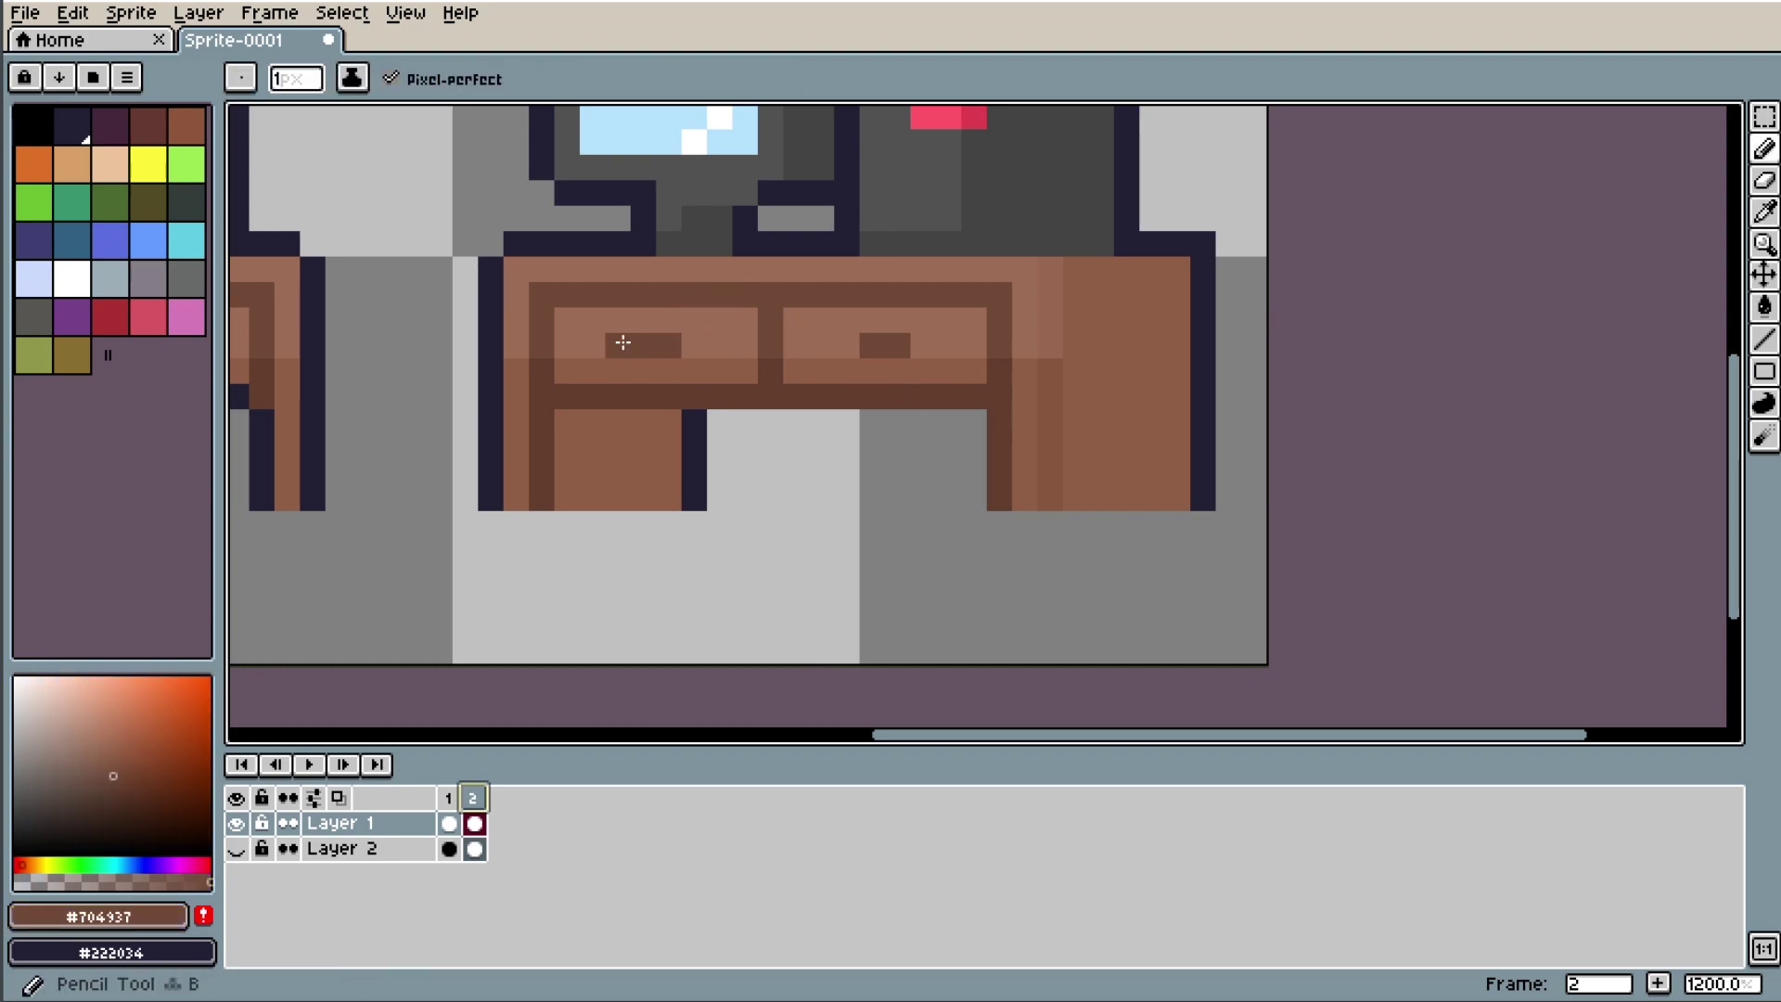
left_click(846, 345)
Add a lighter brown pixel beside the tower and create a new third frame.
key("i")
left_click(696, 330)
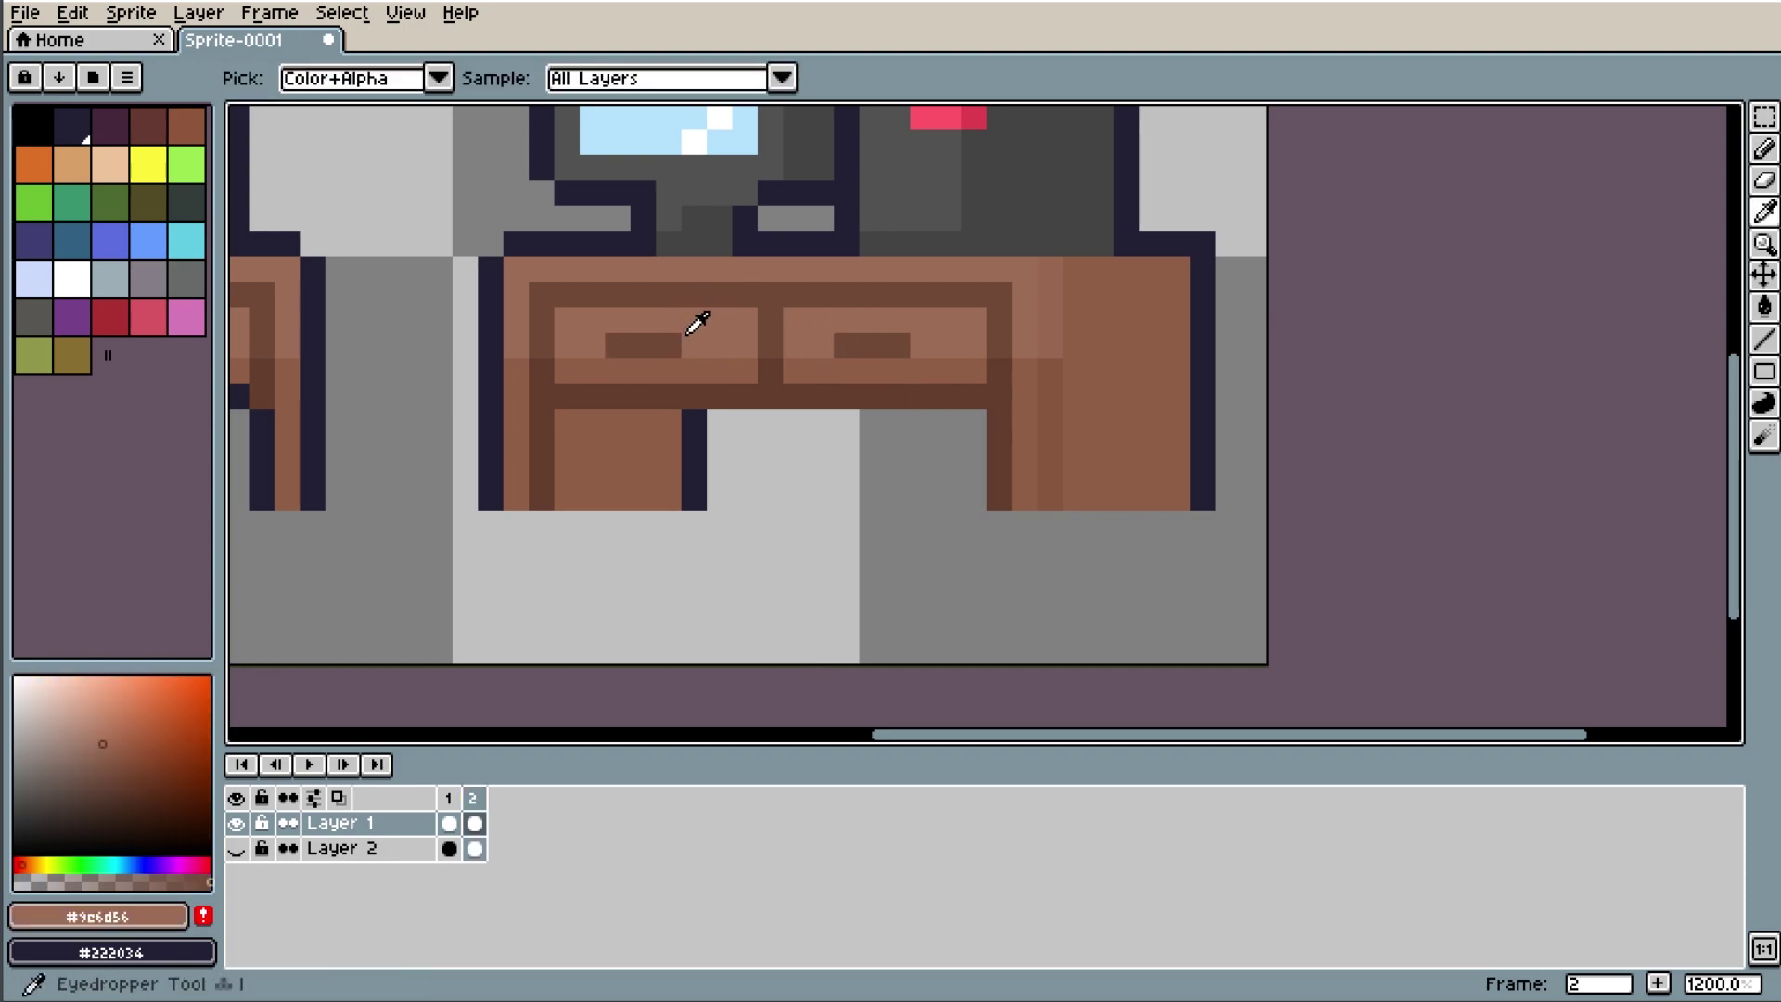
key("b")
scroll(959, 275, "down", 2)
scroll(948, 261, "down", 2)
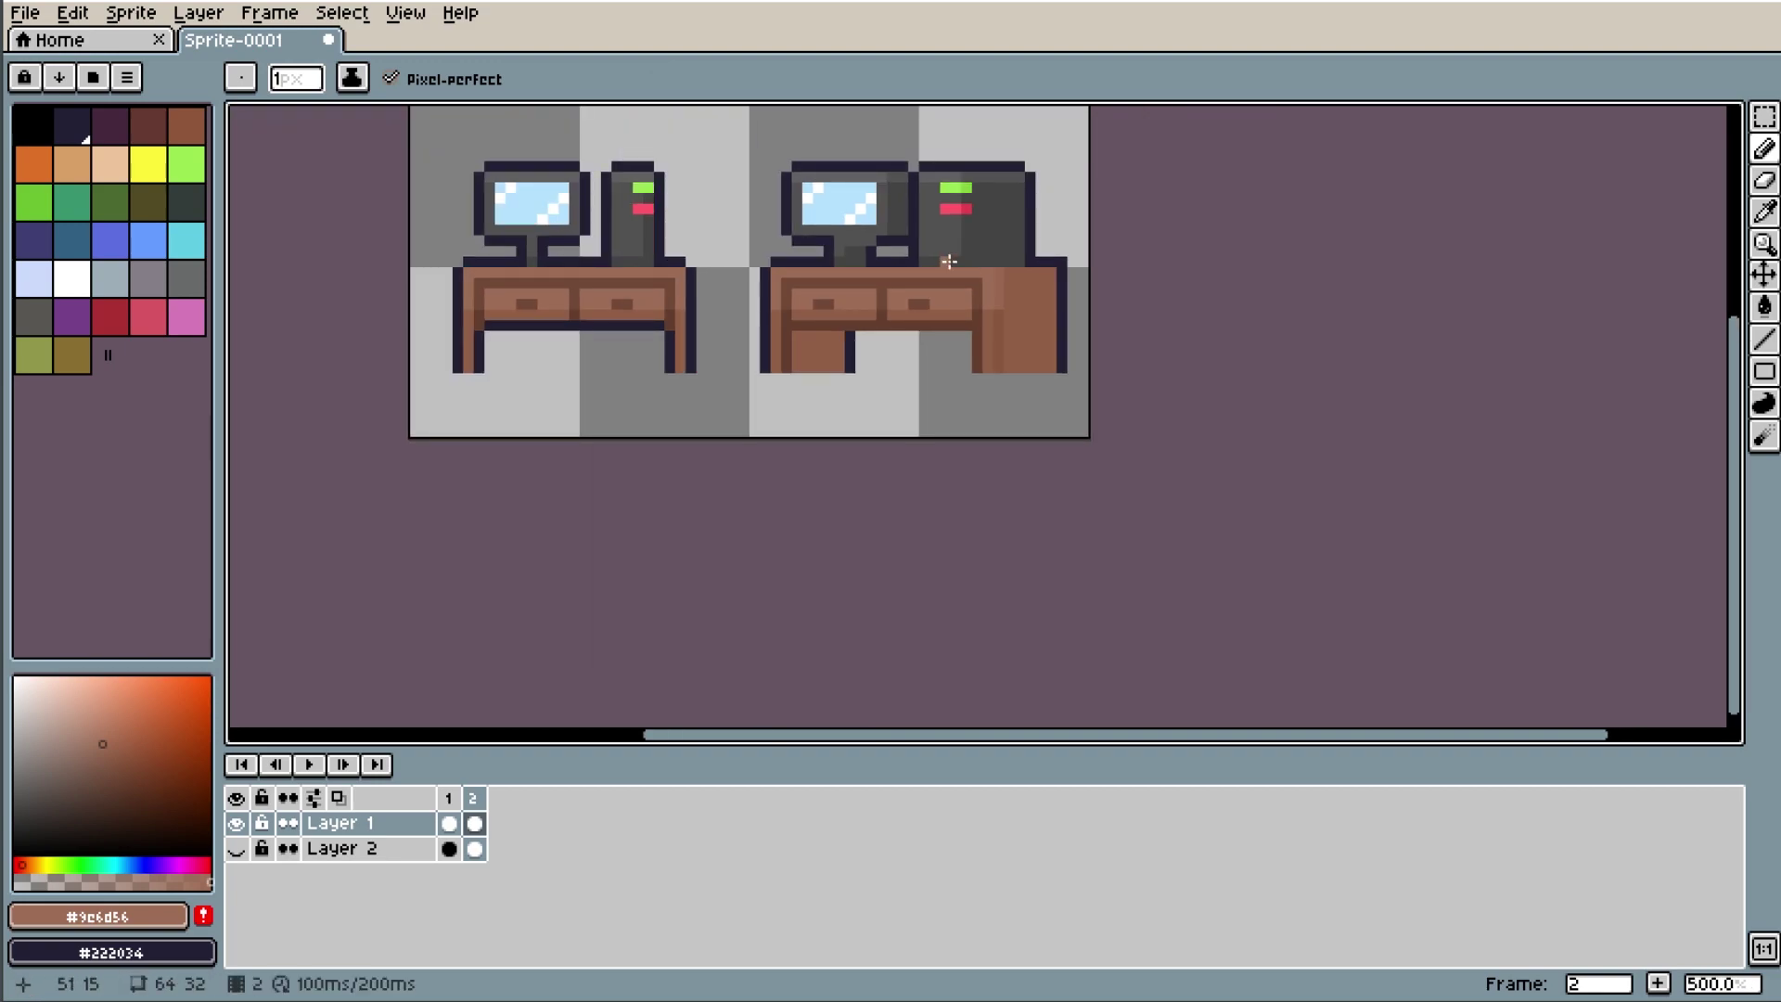
scroll(900, 274, "up", 4)
scroll(1236, 238, "up", 1)
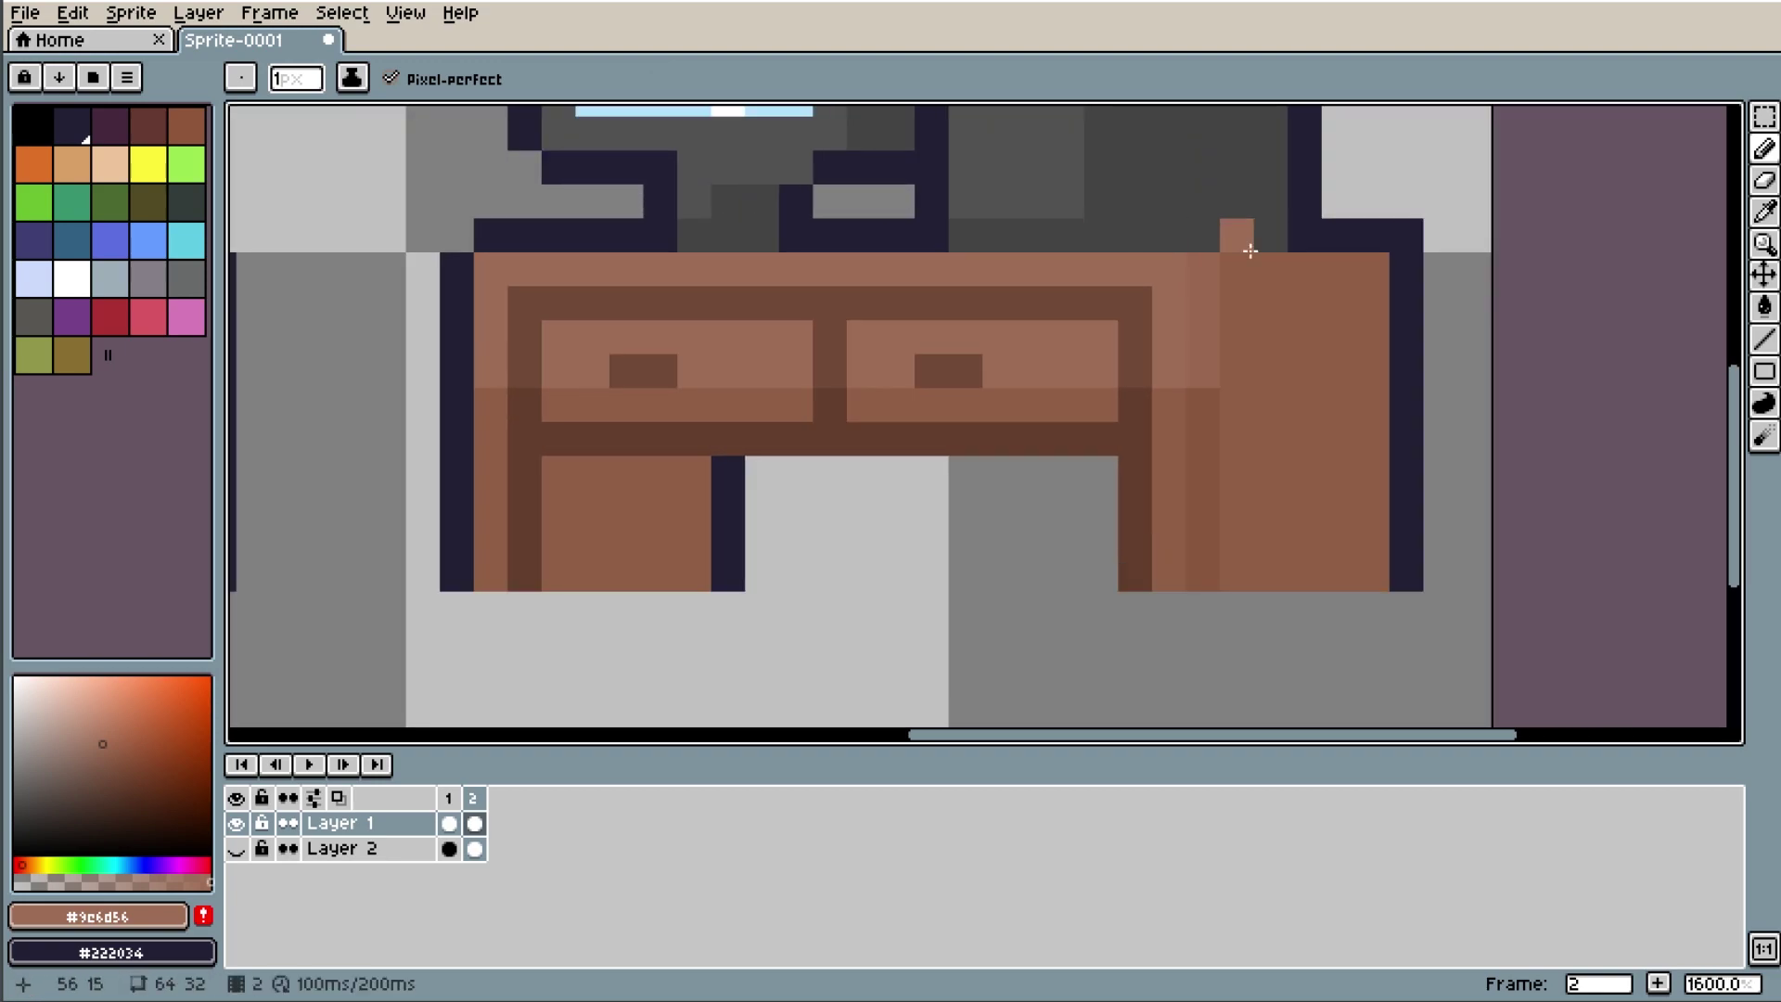
scroll(1491, 143, "down", 2)
scroll(729, 264, "up", 5)
left_click(729, 264)
key("alt+n")
scroll(729, 265, "down", 5)
Duplicate the desk with its computer and place the copy to the right.
key("m")
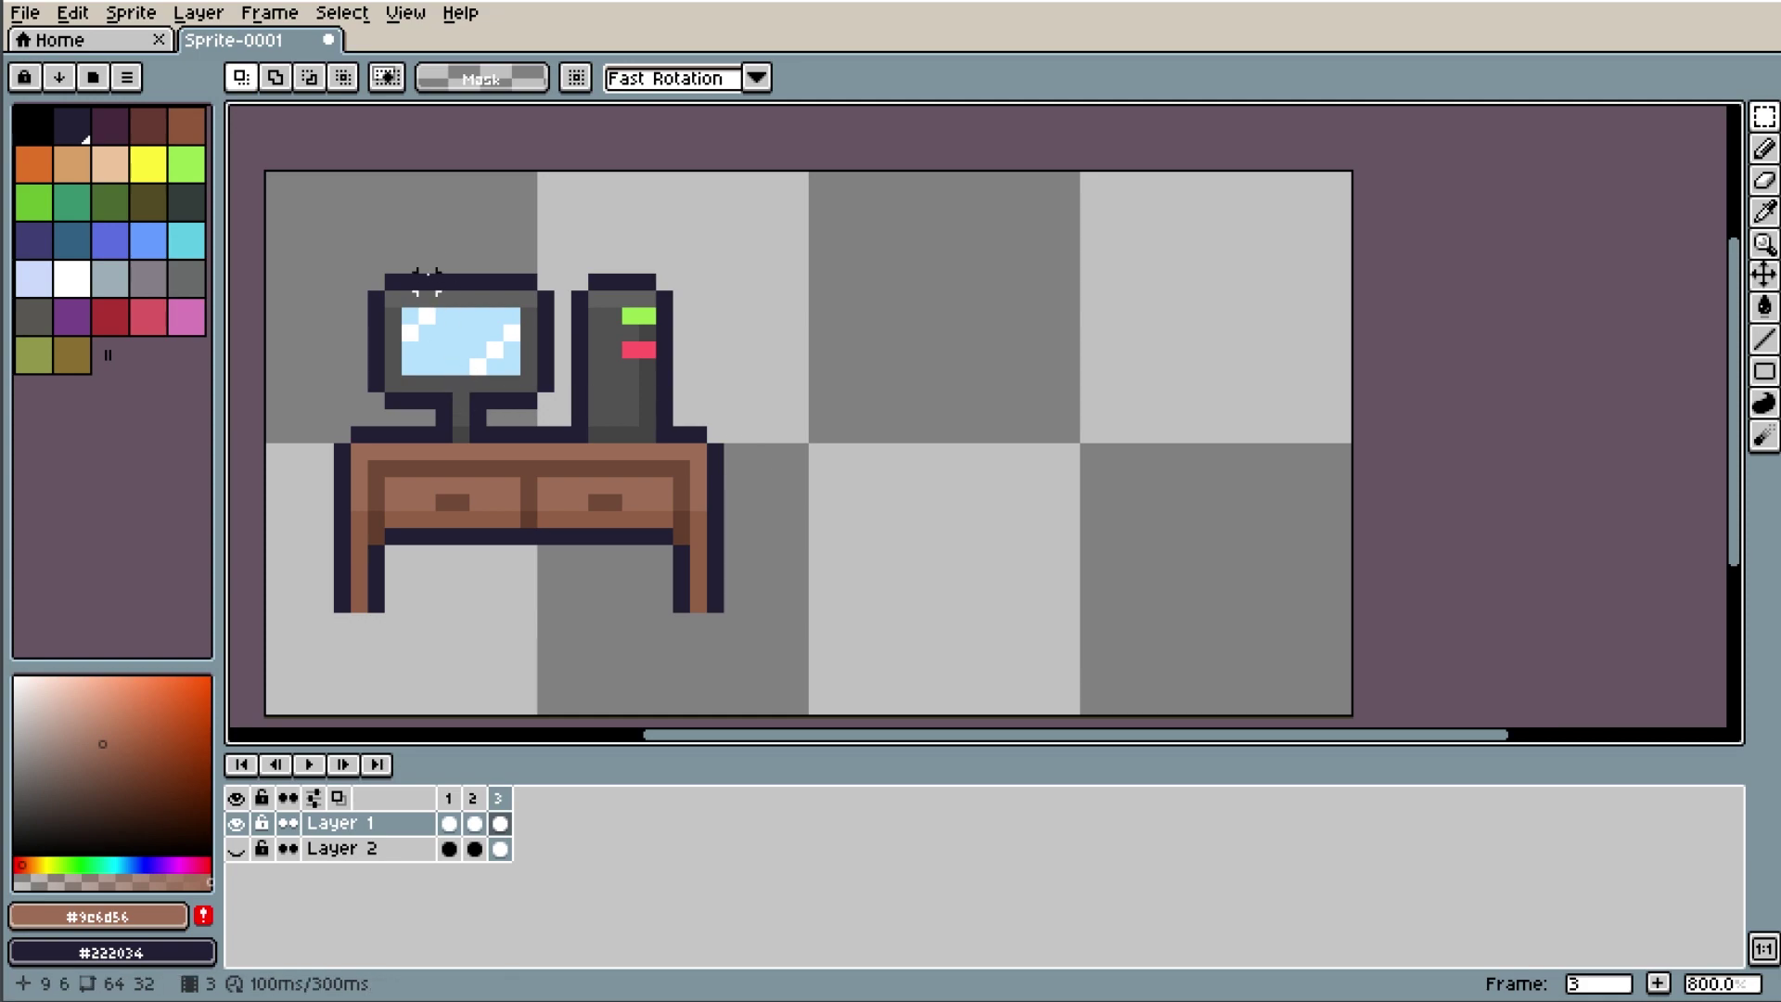
mouse_move(336, 224)
left_mouse_down()
mouse_move(782, 705)
mouse_move(740, 662)
left_mouse_up()
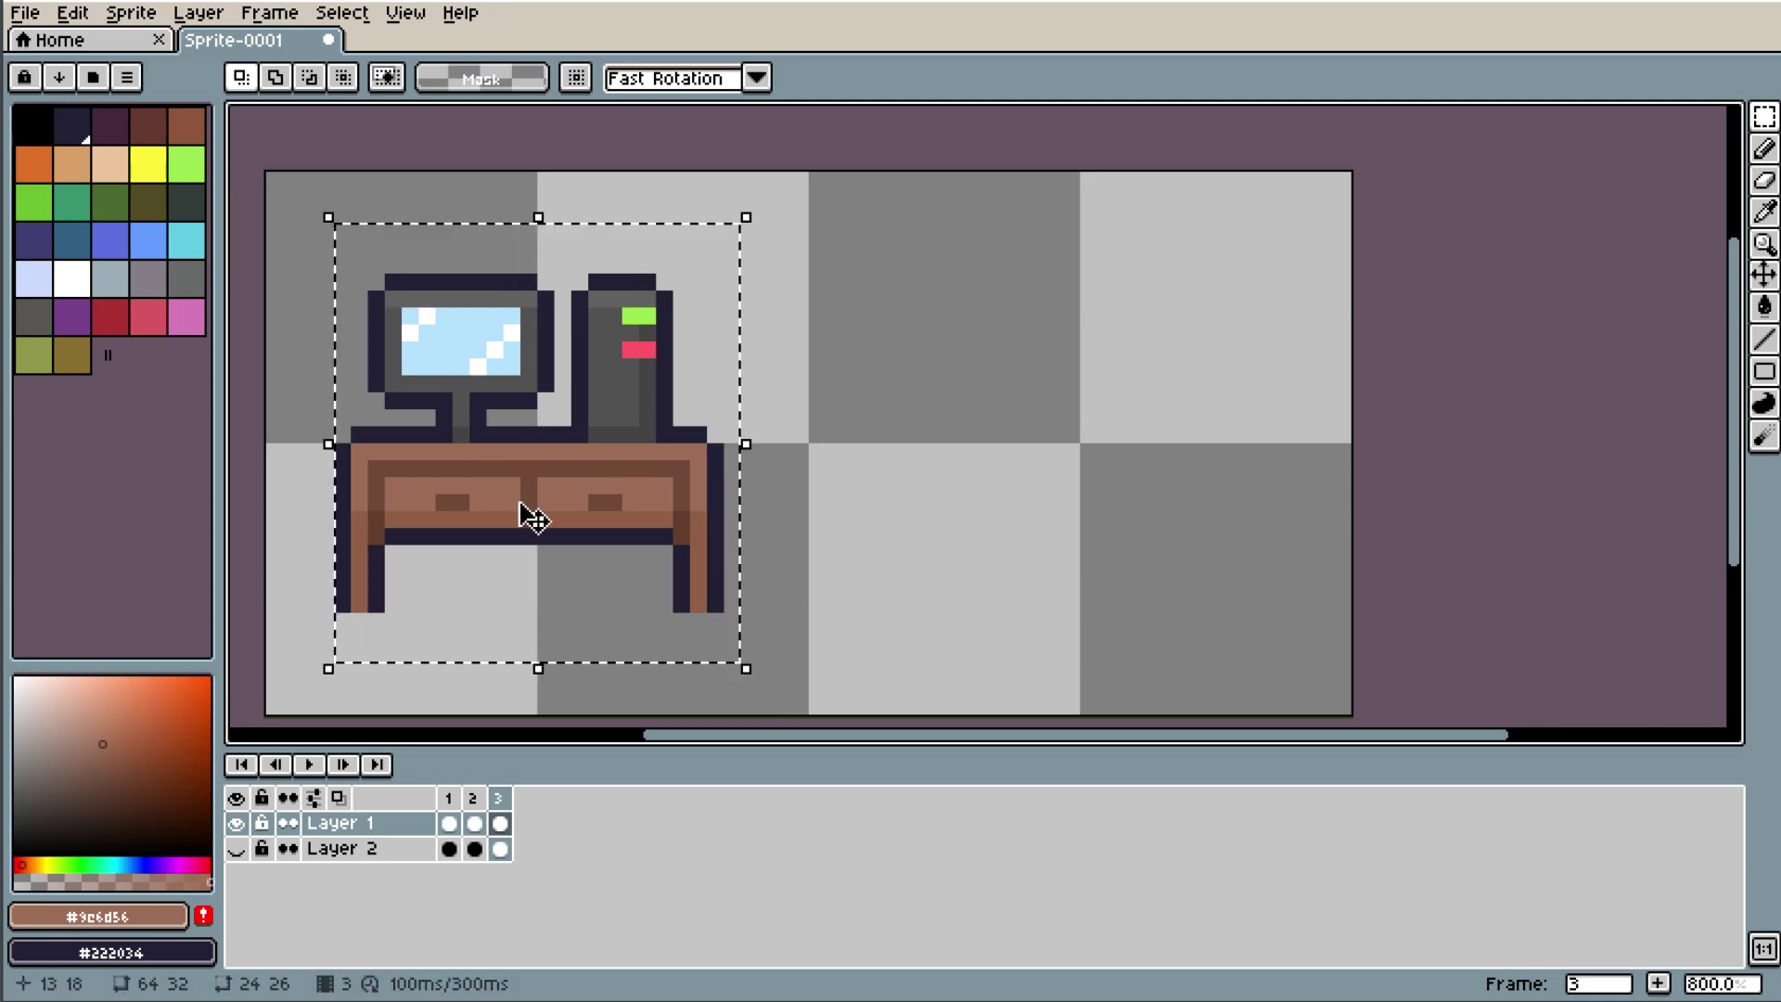
left_click_drag(575, 475, 1102, 509)
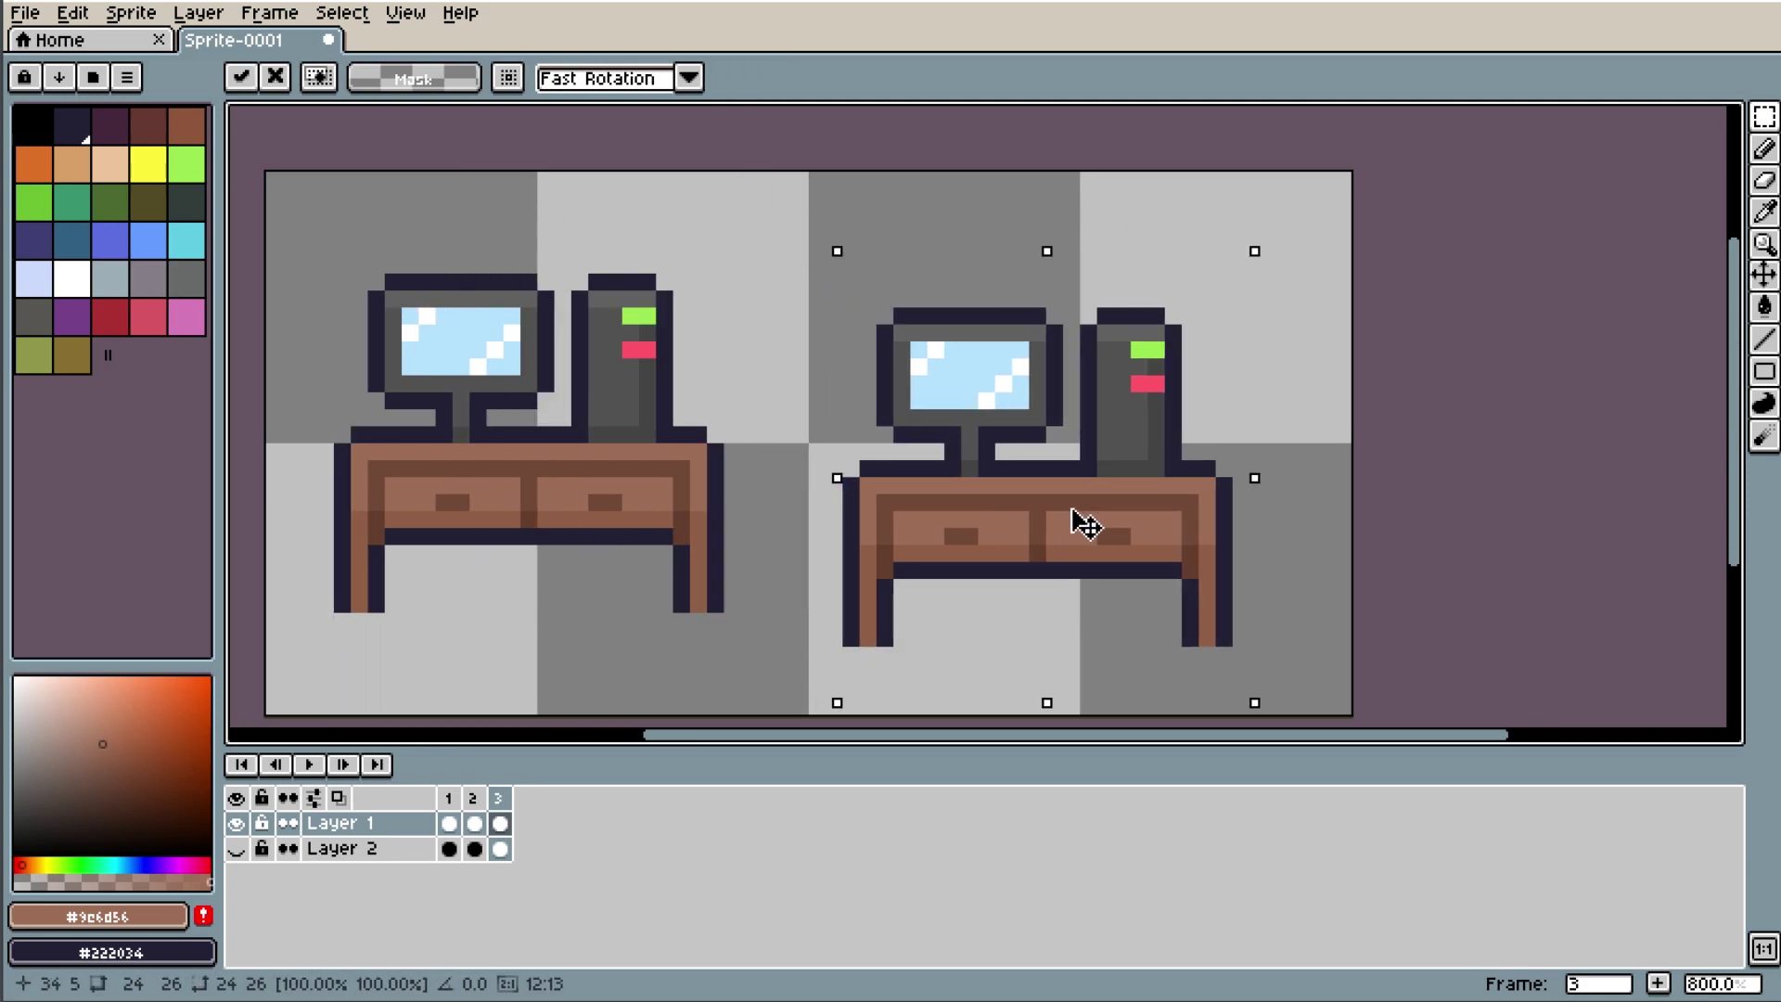
left_click(1410, 434)
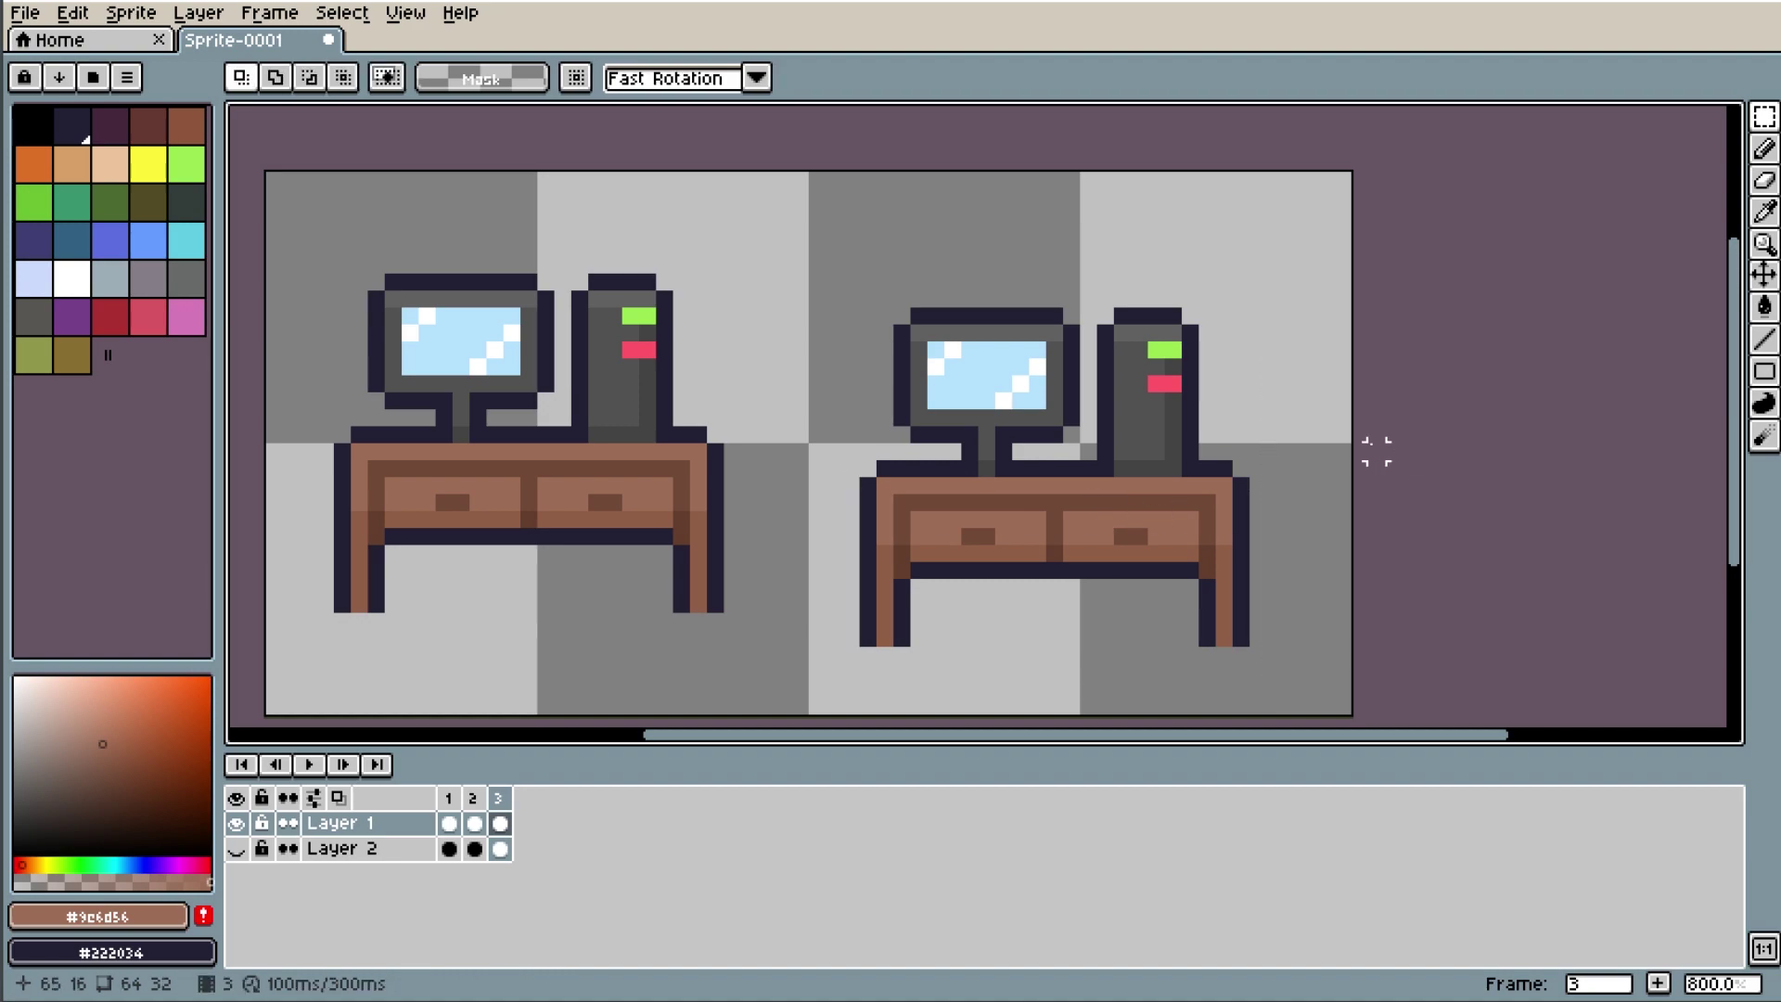
Draw dark outline cables from the copied desktop up to the monitor and tower.
key("i")
left_click(873, 464)
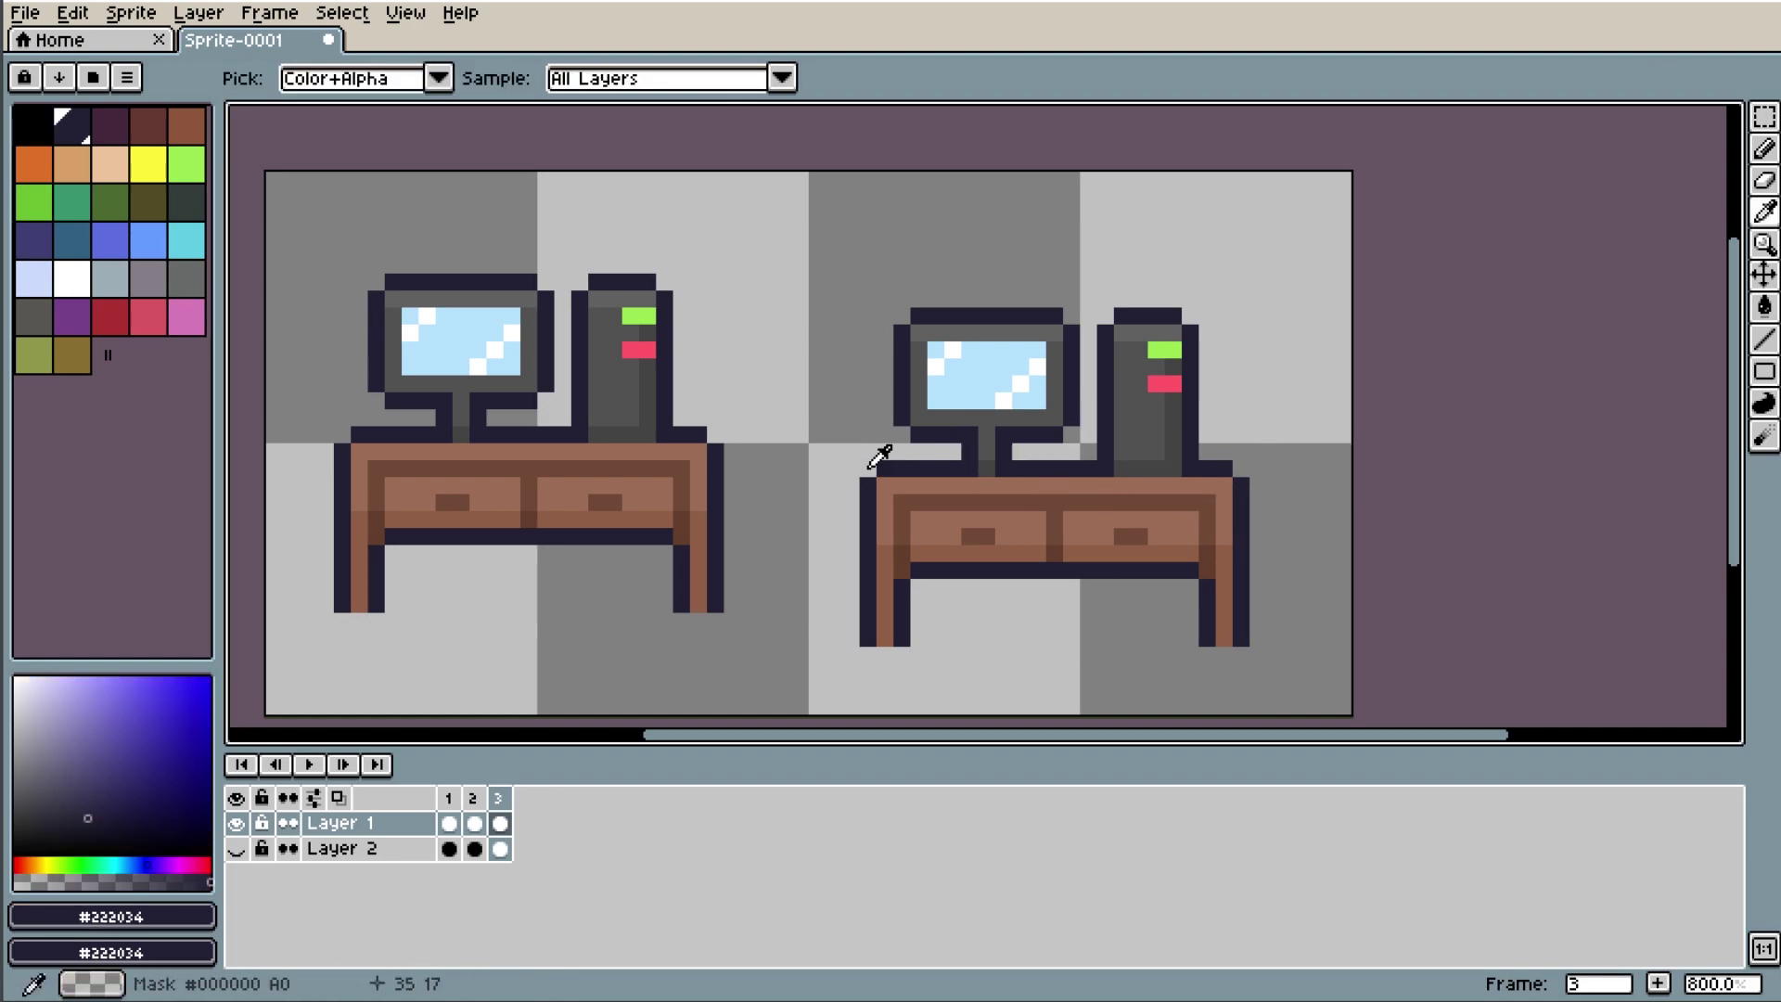
key("b")
left_click(871, 472)
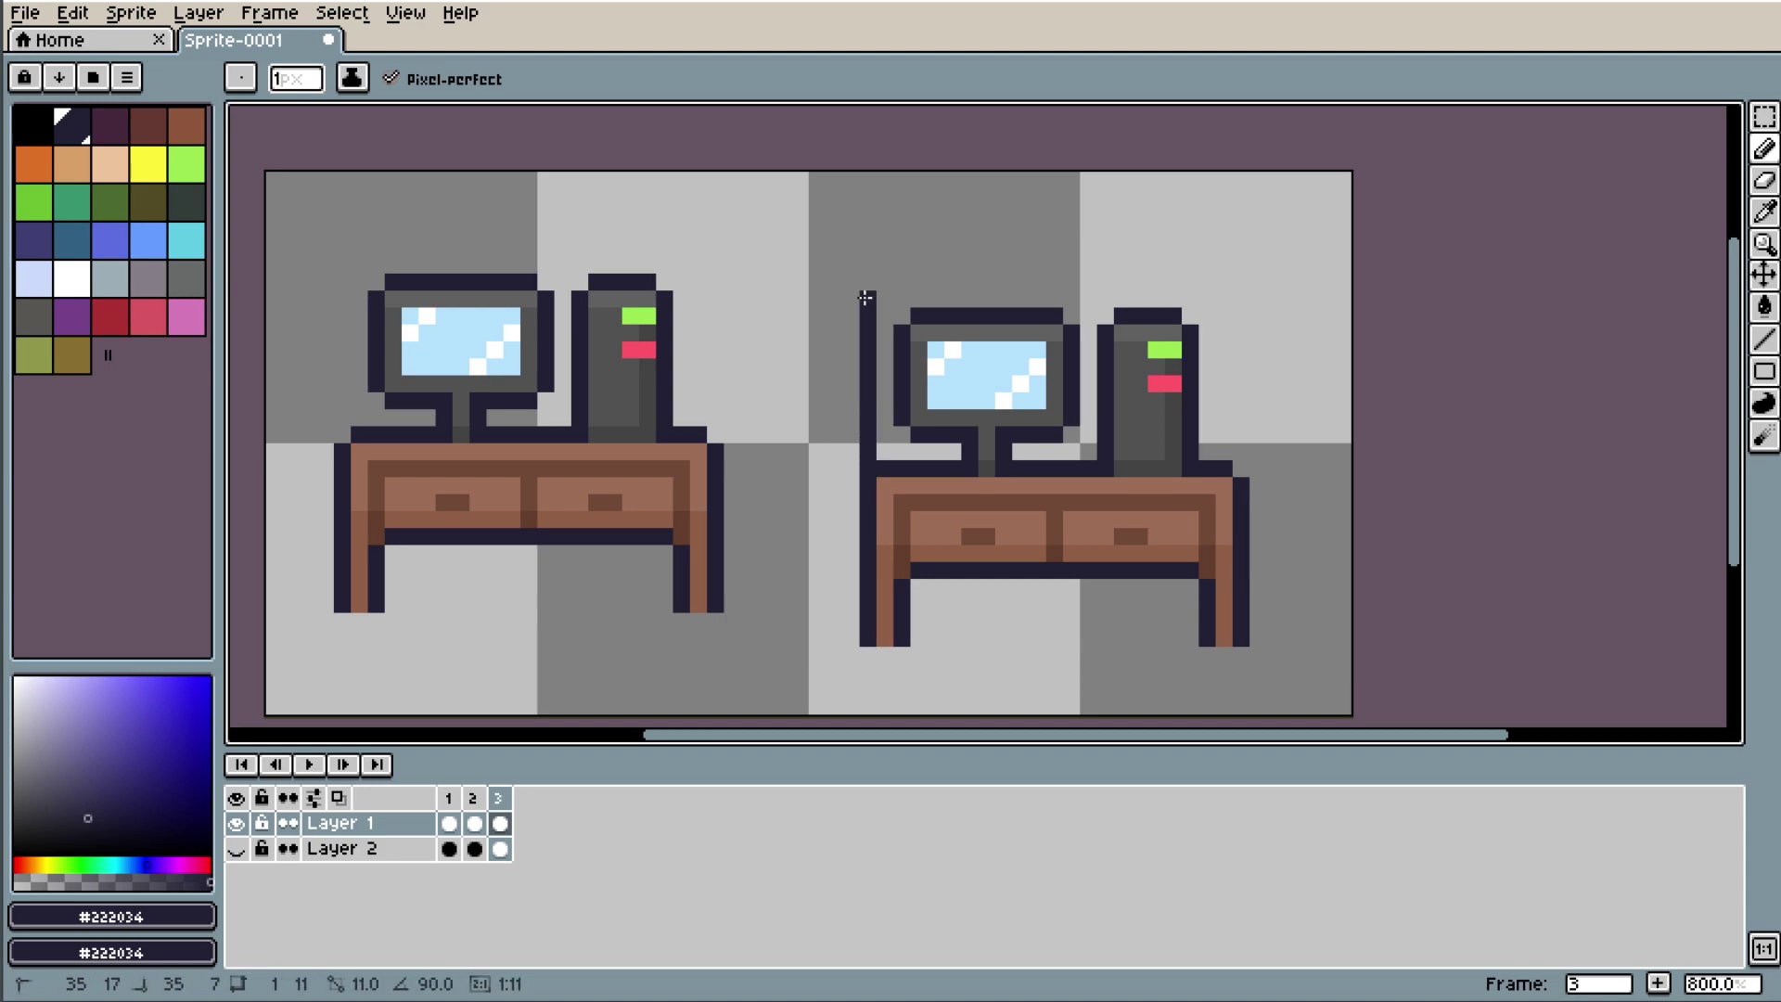
left_click(868, 365, "shift")
left_click(885, 365)
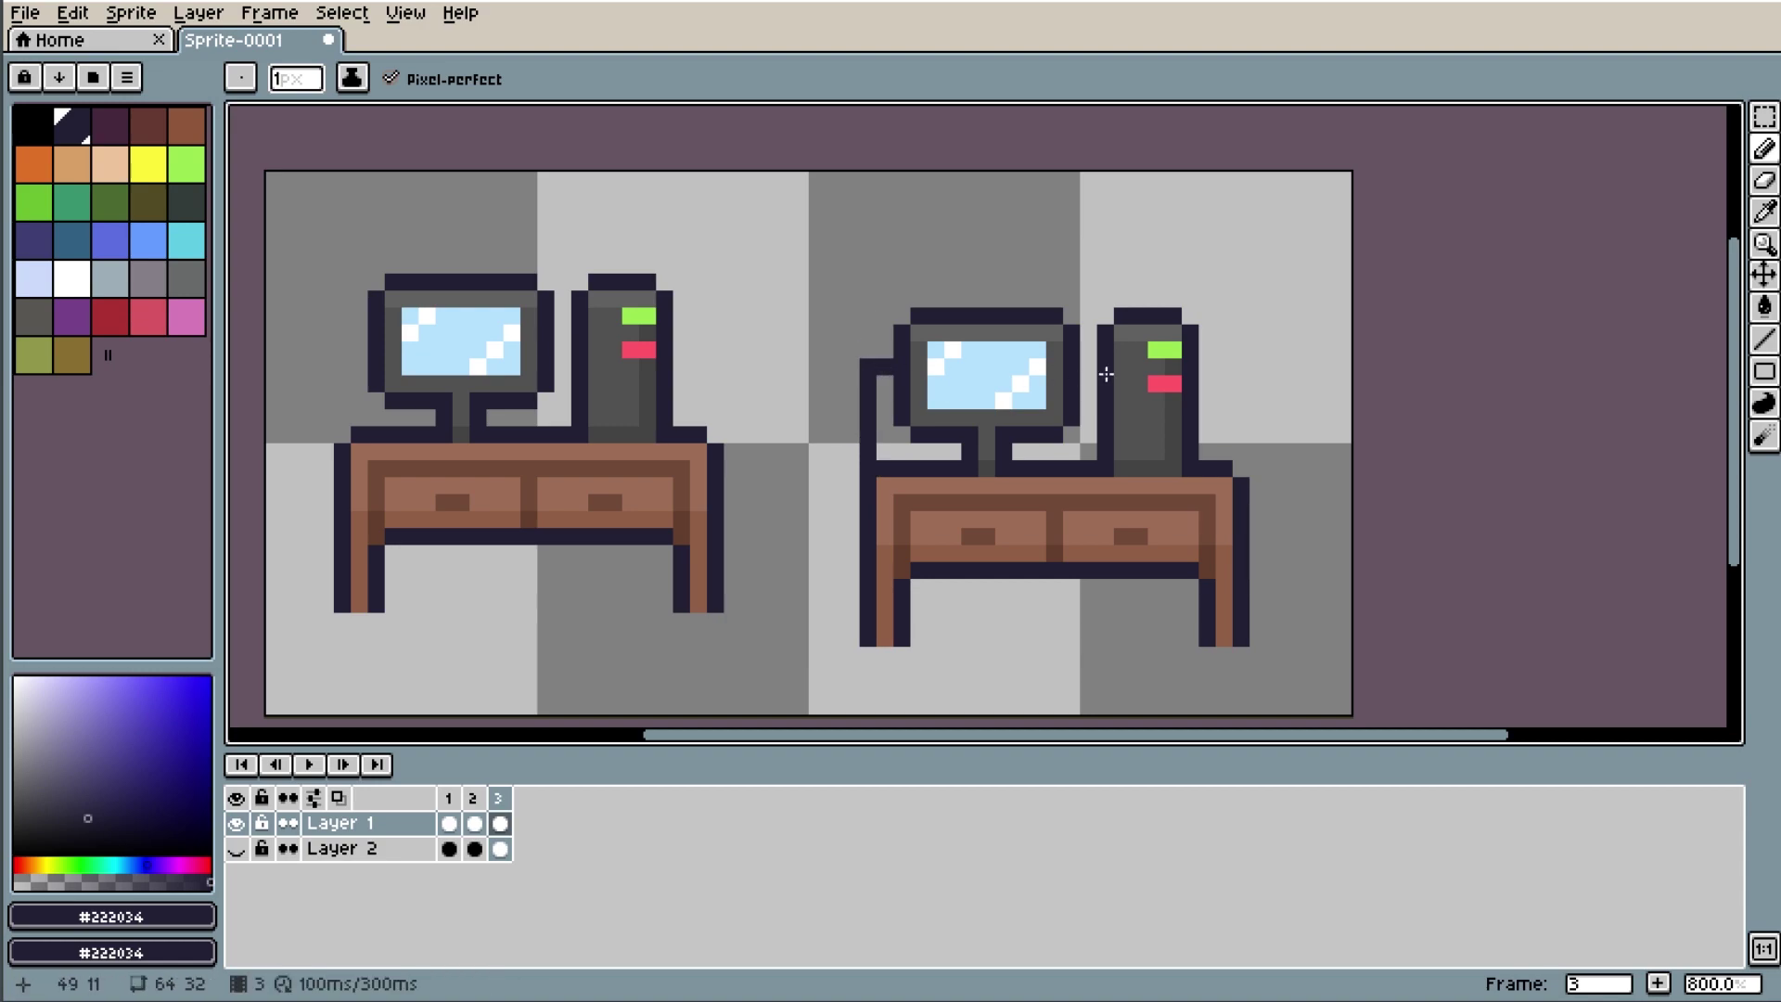
left_click(1241, 366, "shift")
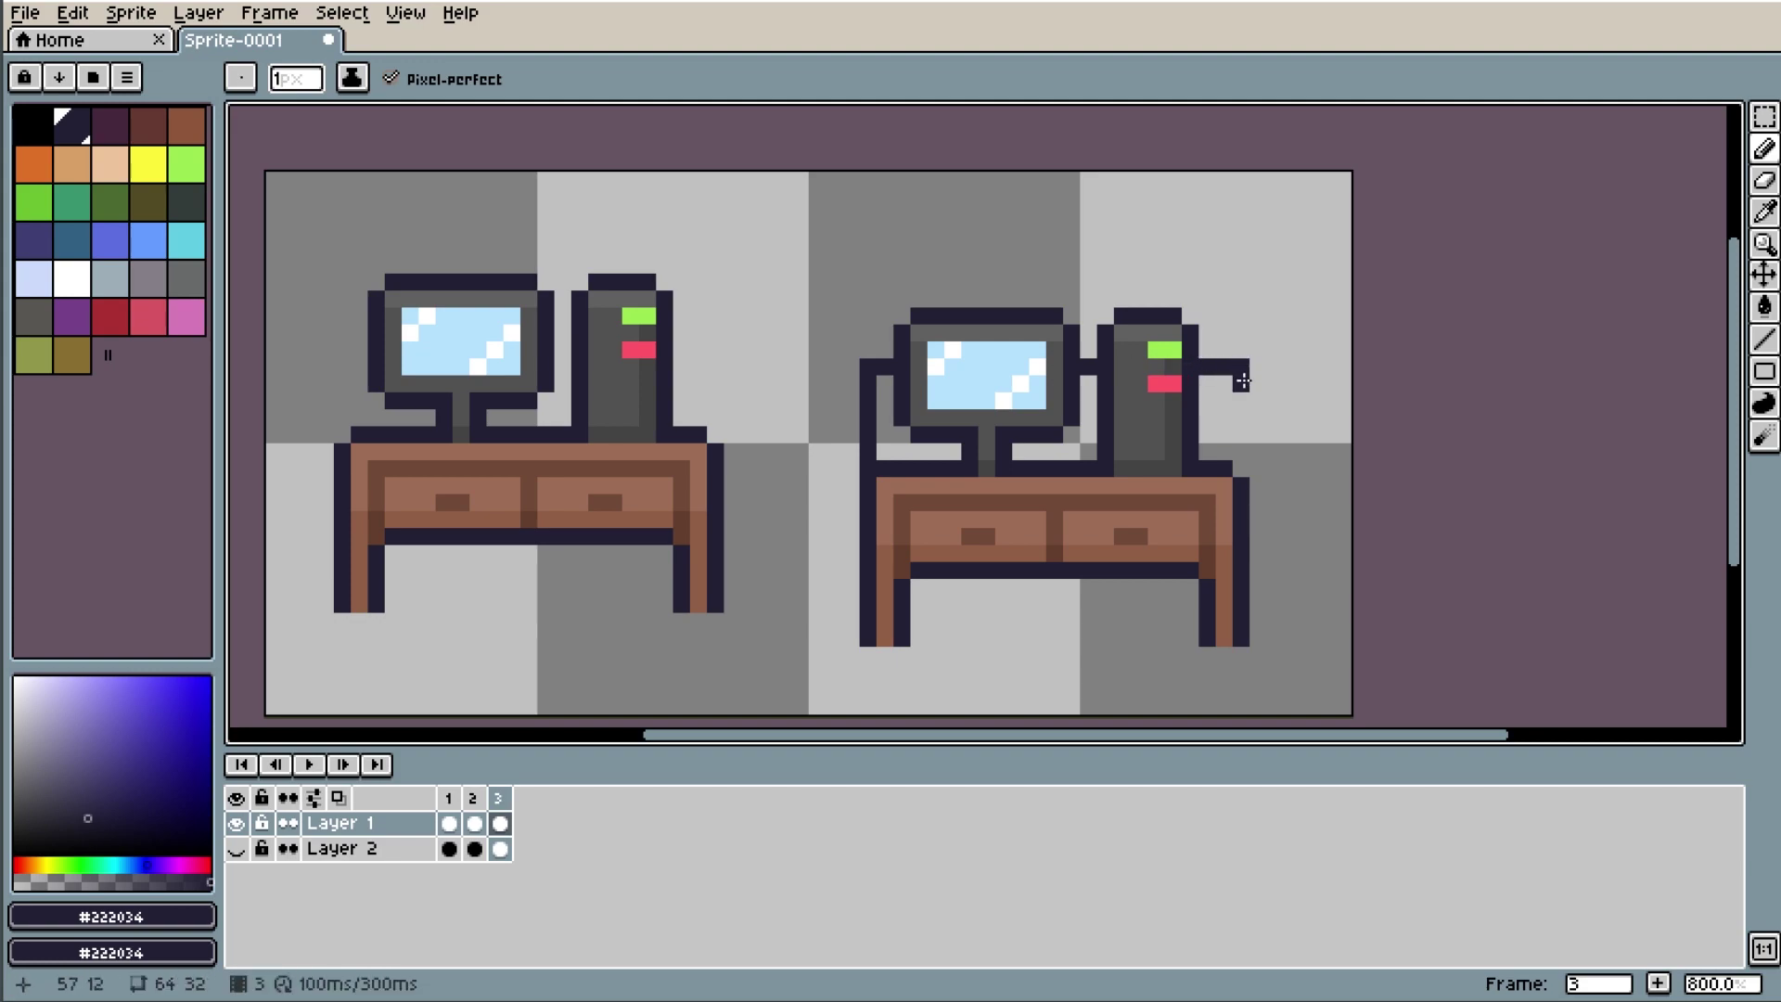
left_click(1241, 473, "shift")
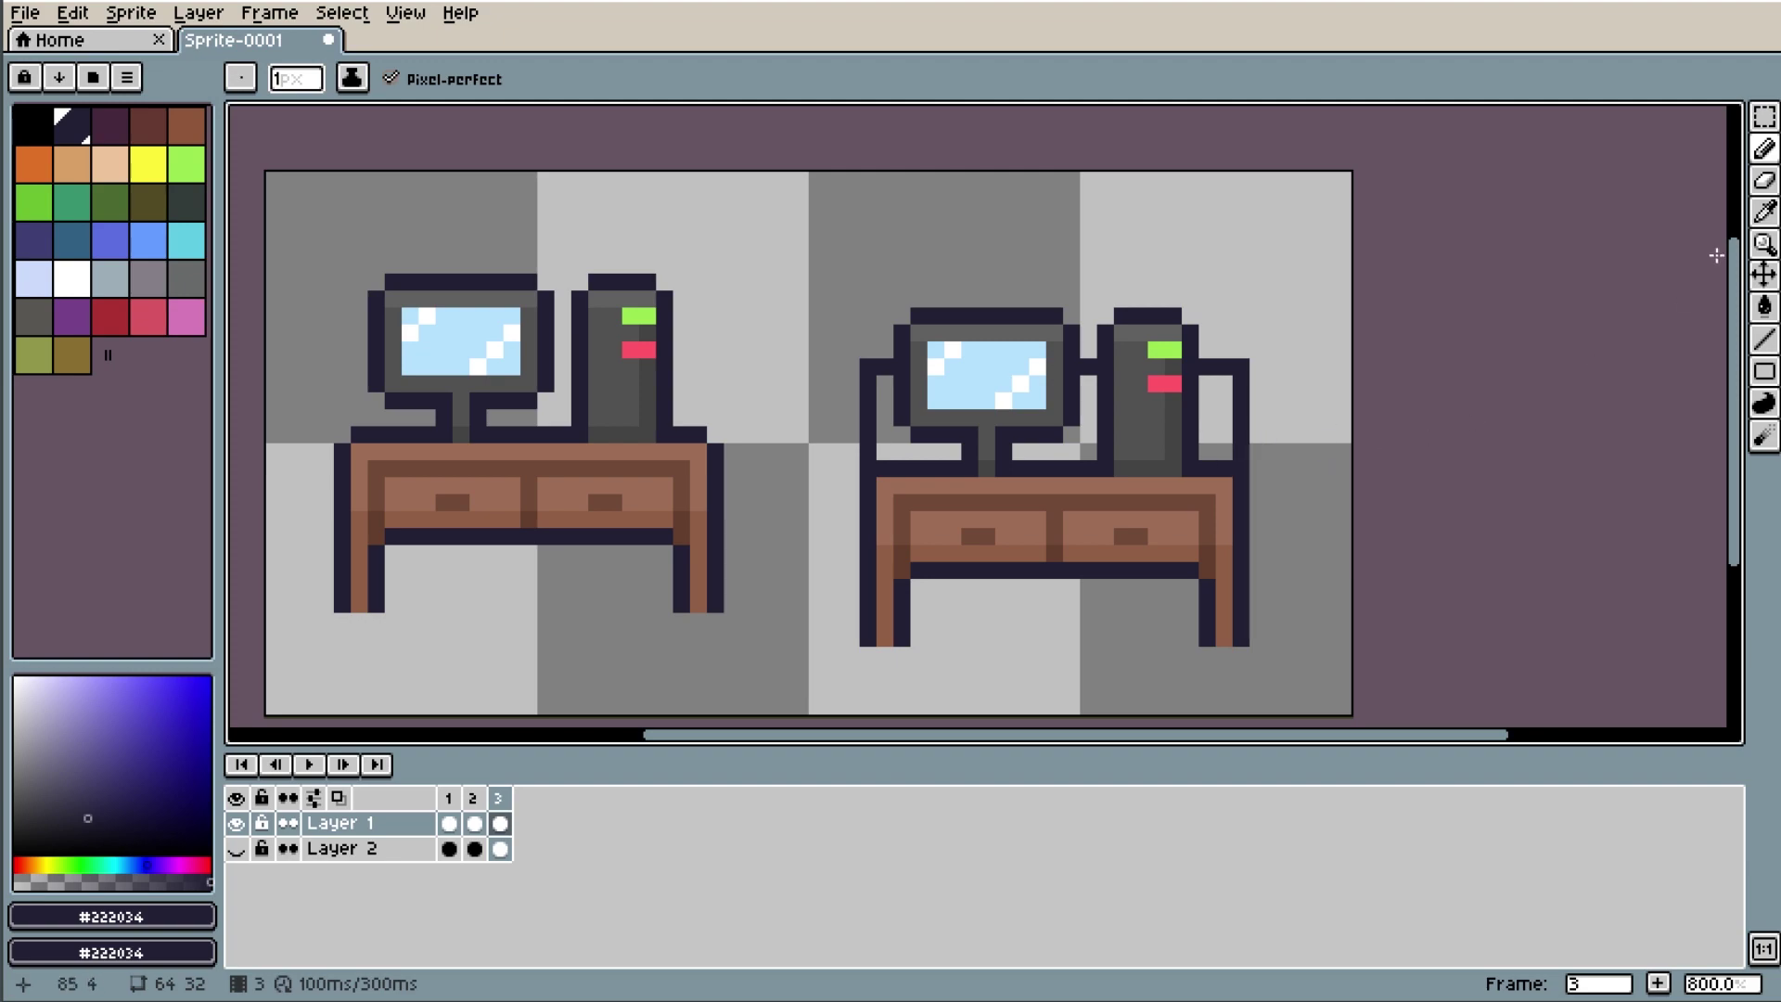
left_click(1764, 116)
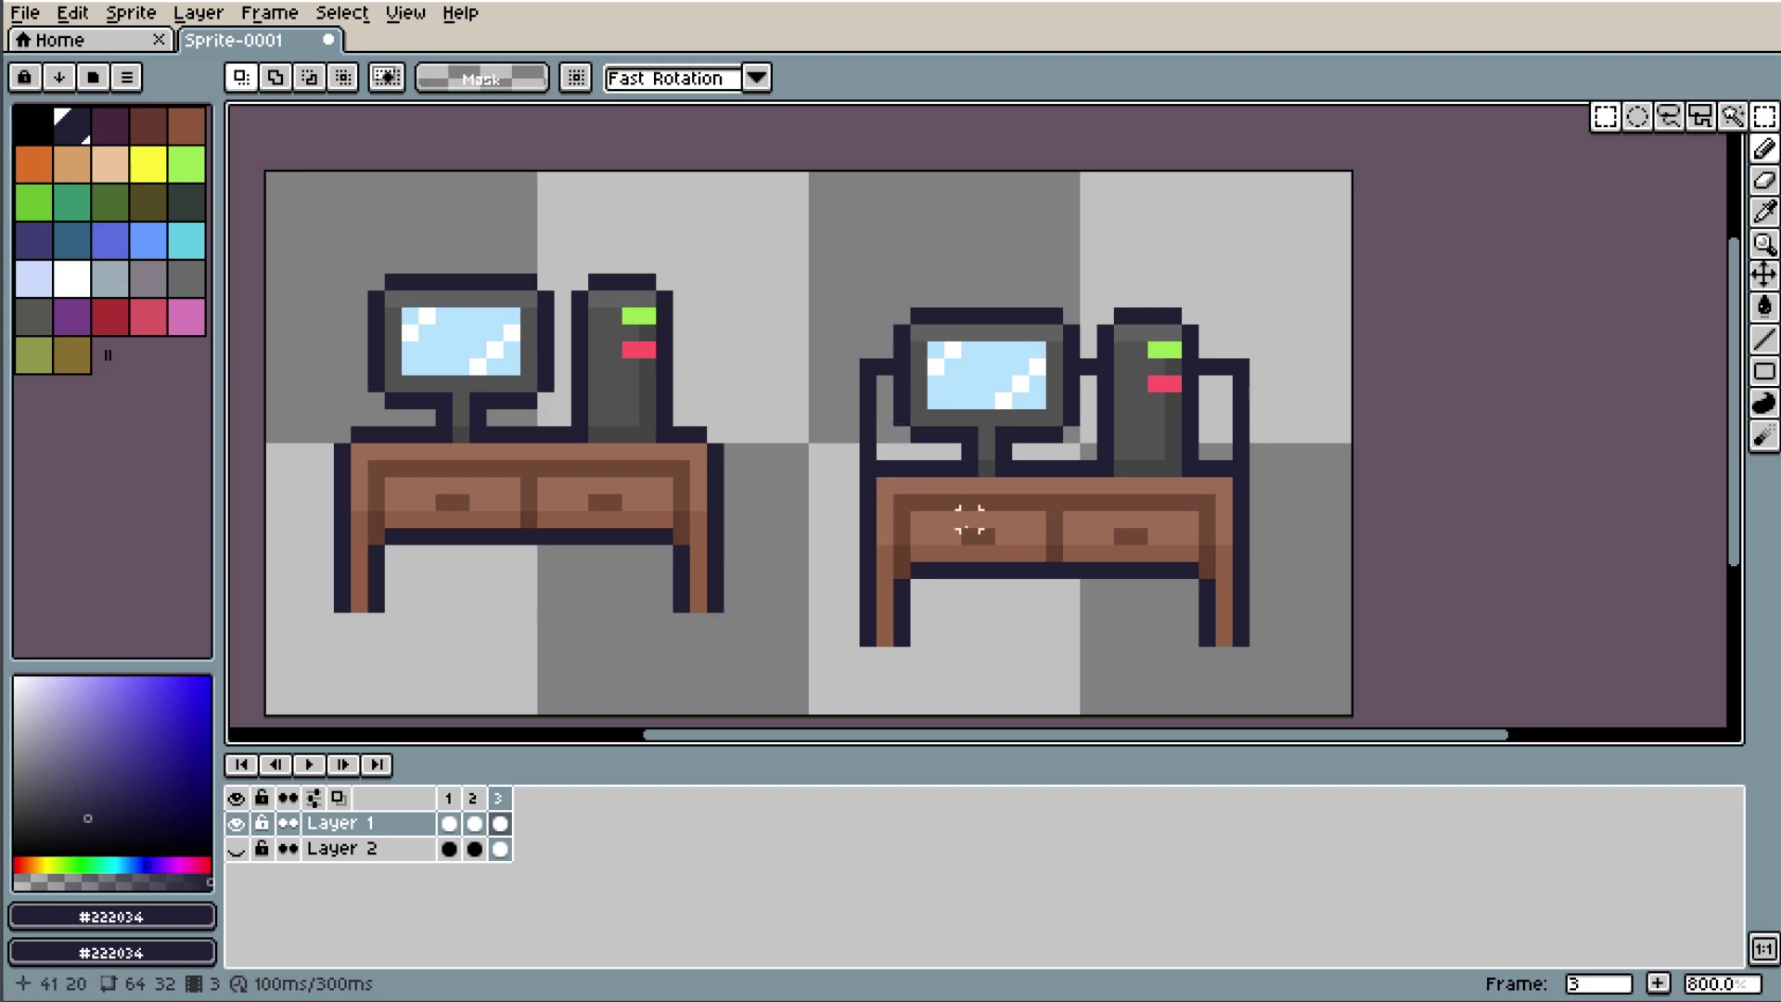
Raise the copied monitor and tower slightly on the desk.
left_click_drag(895, 308, 1203, 468)
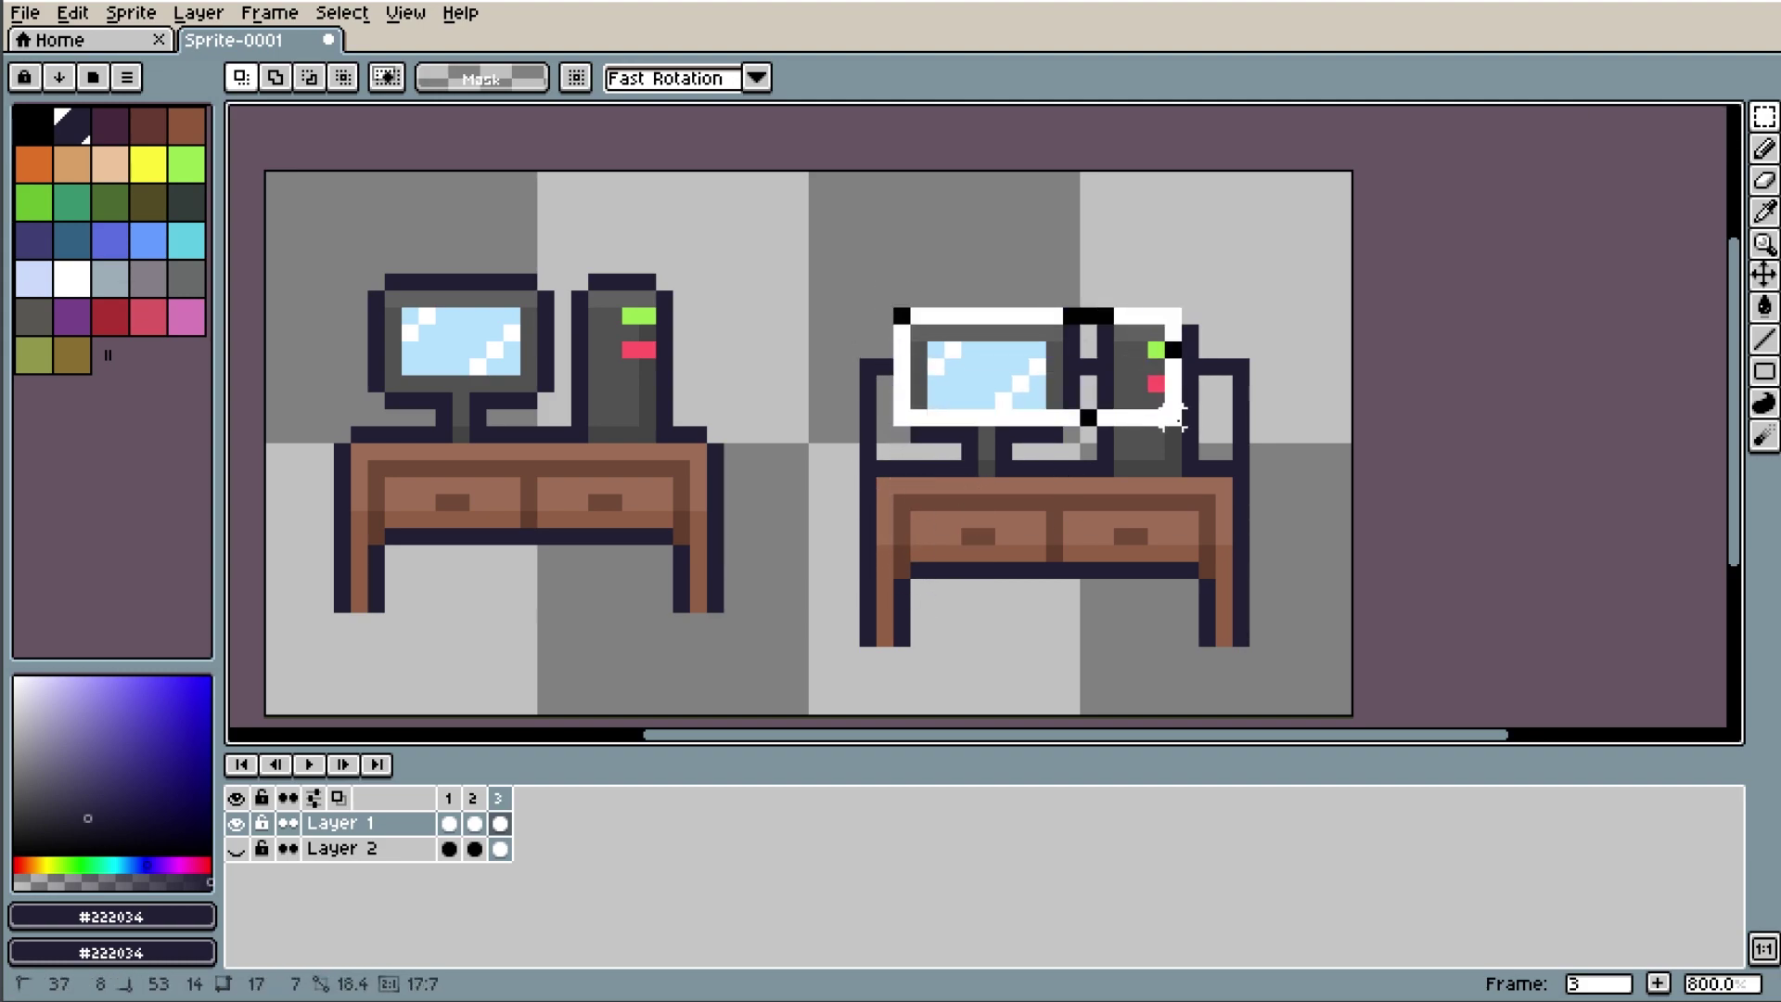
key("Up")
key("Up")
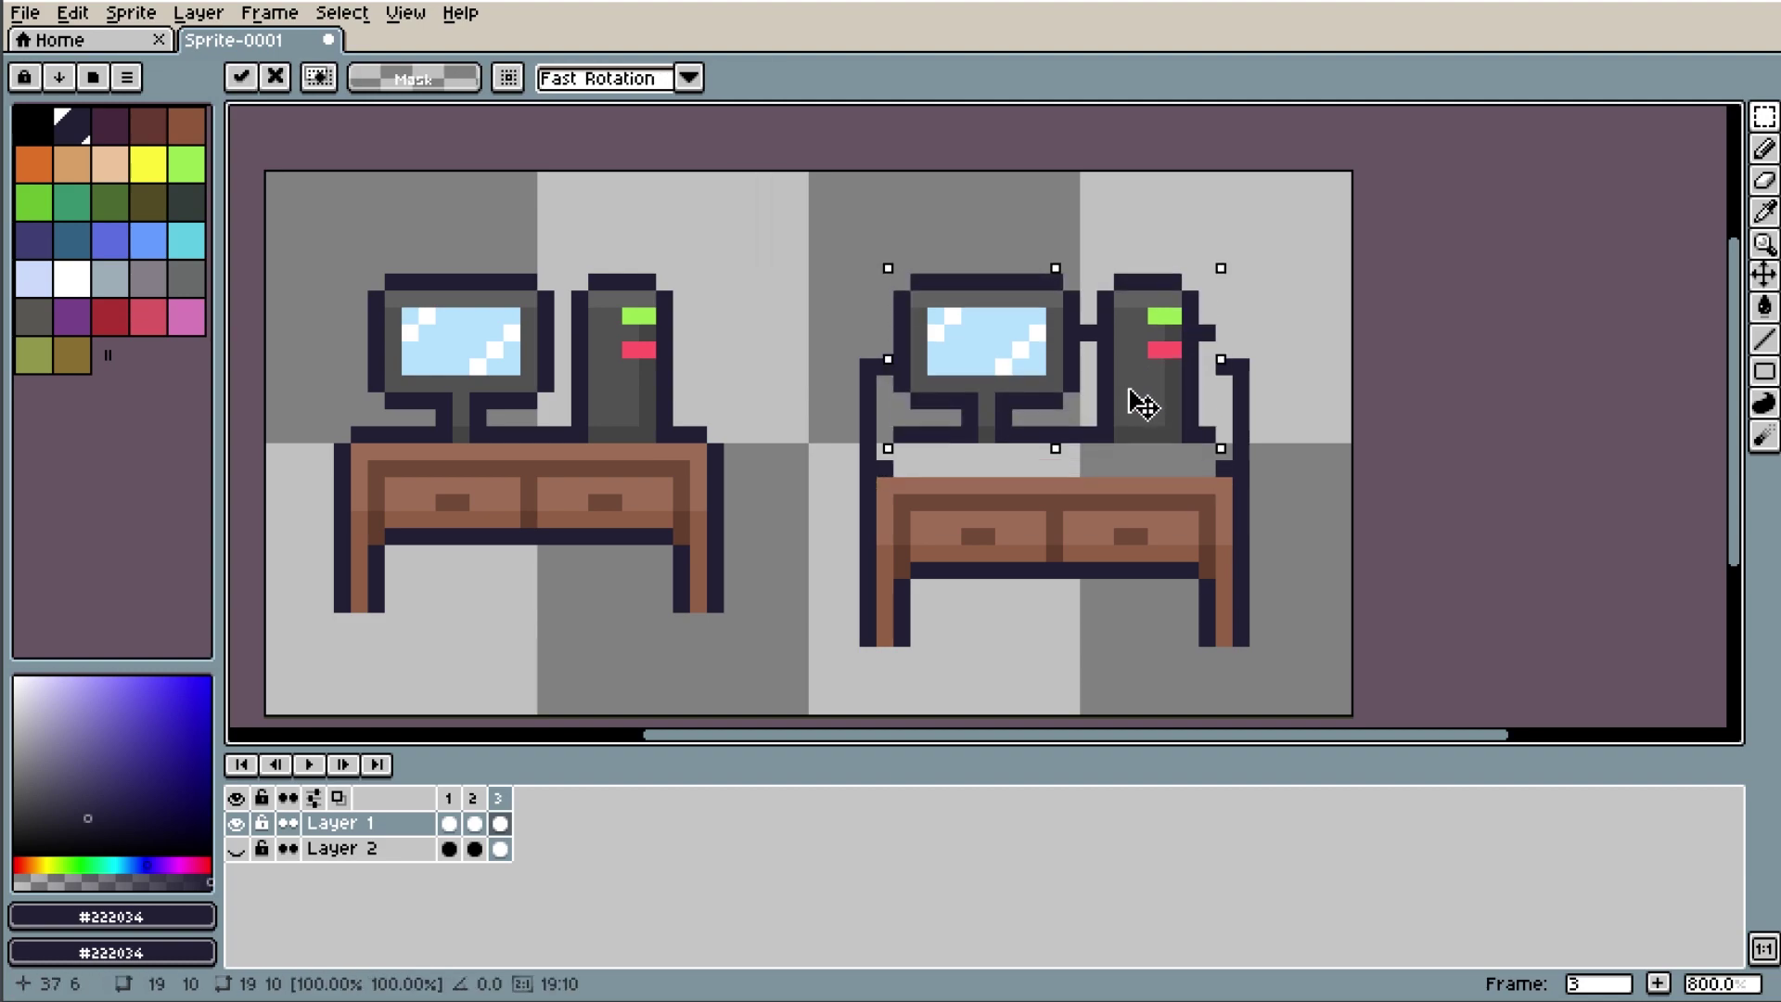
key("Up")
key("Up")
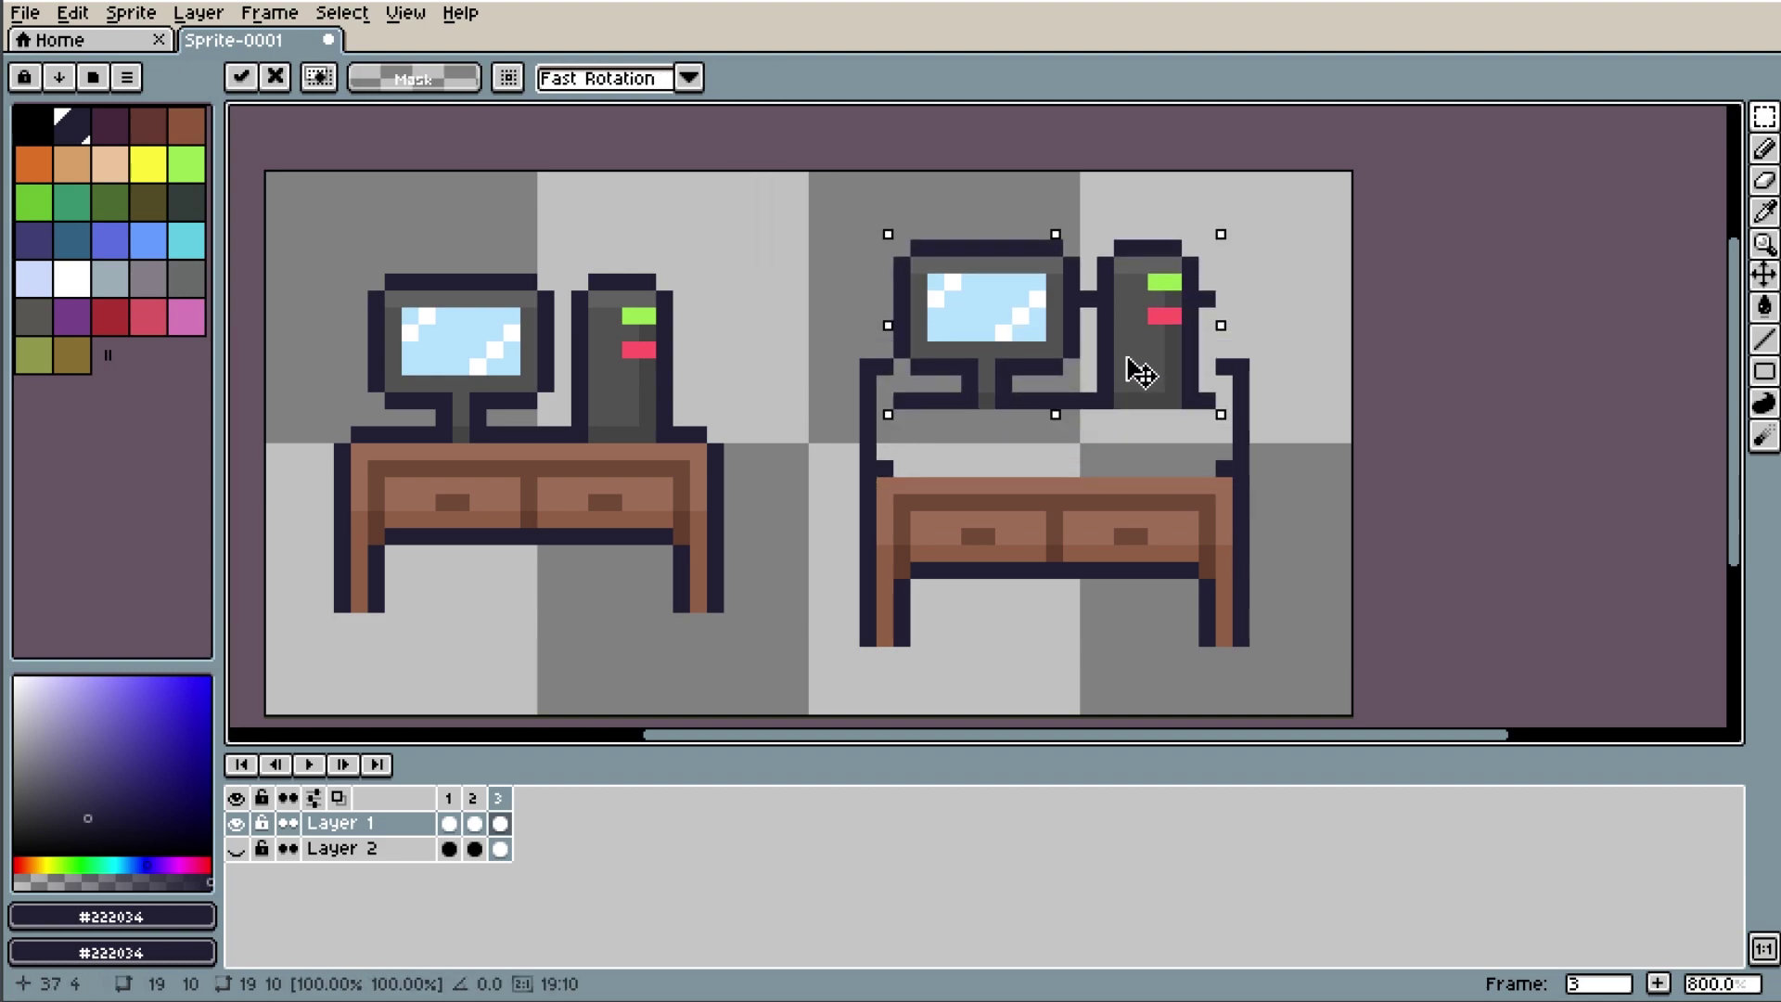
key("Down")
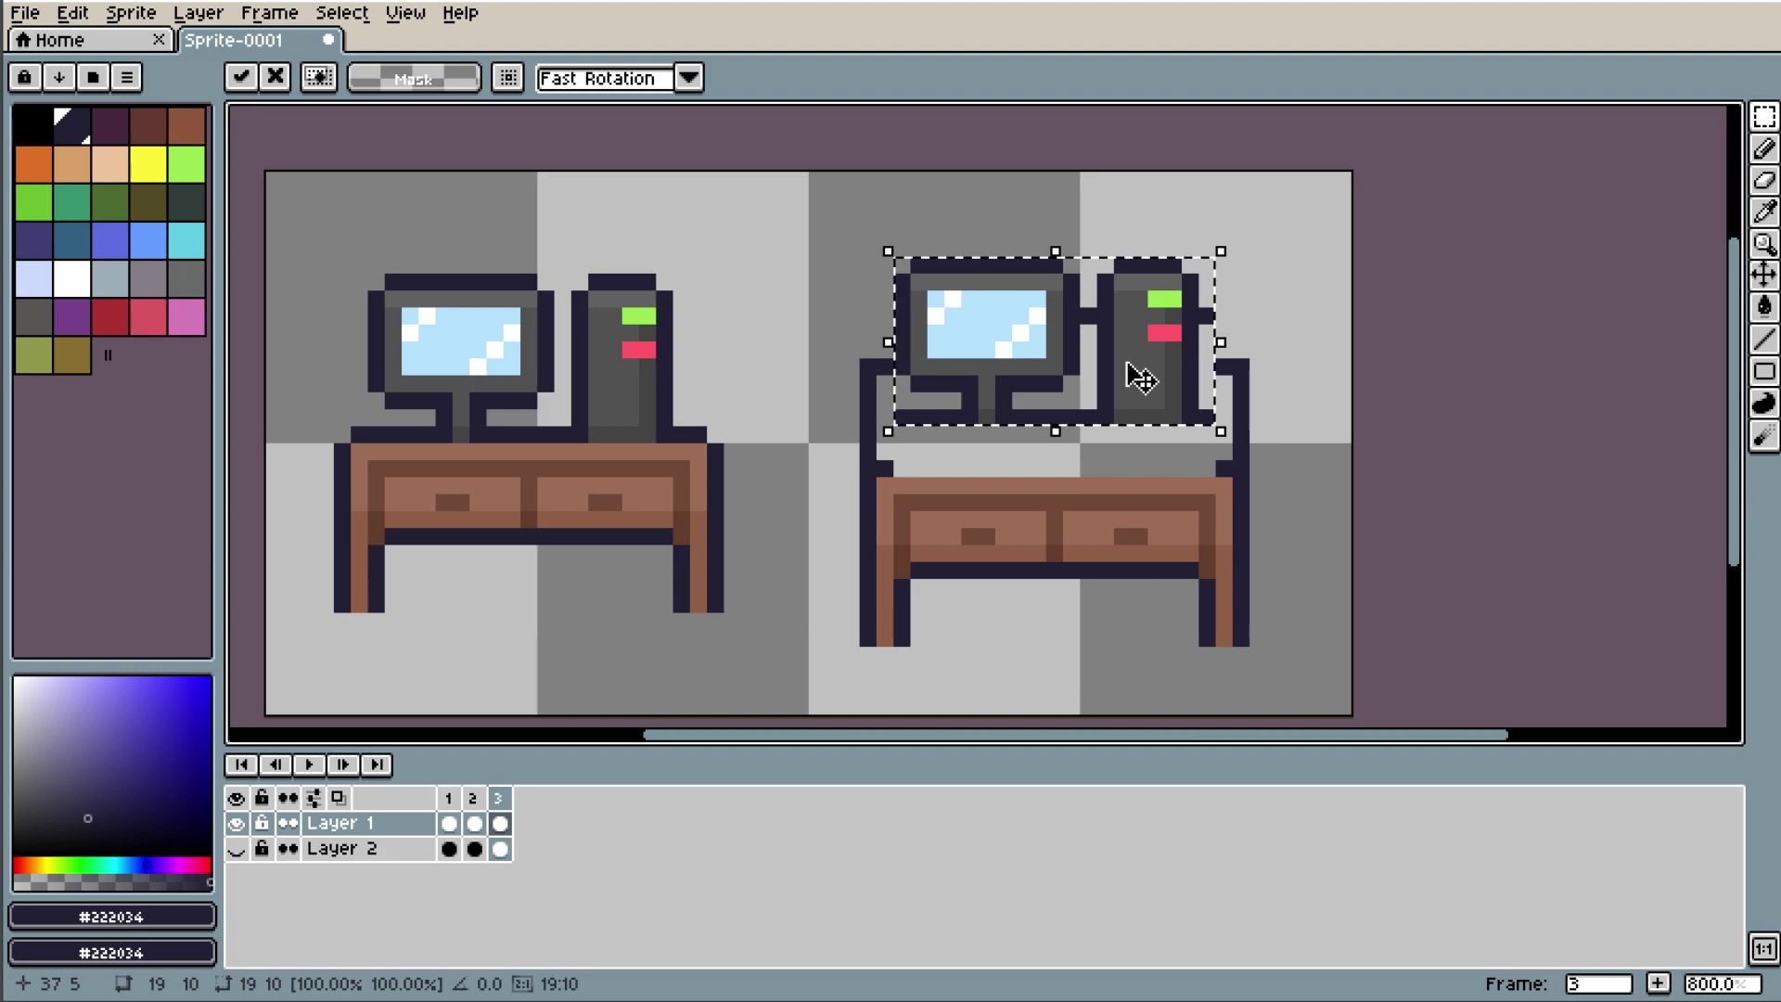
left_click(1472, 410)
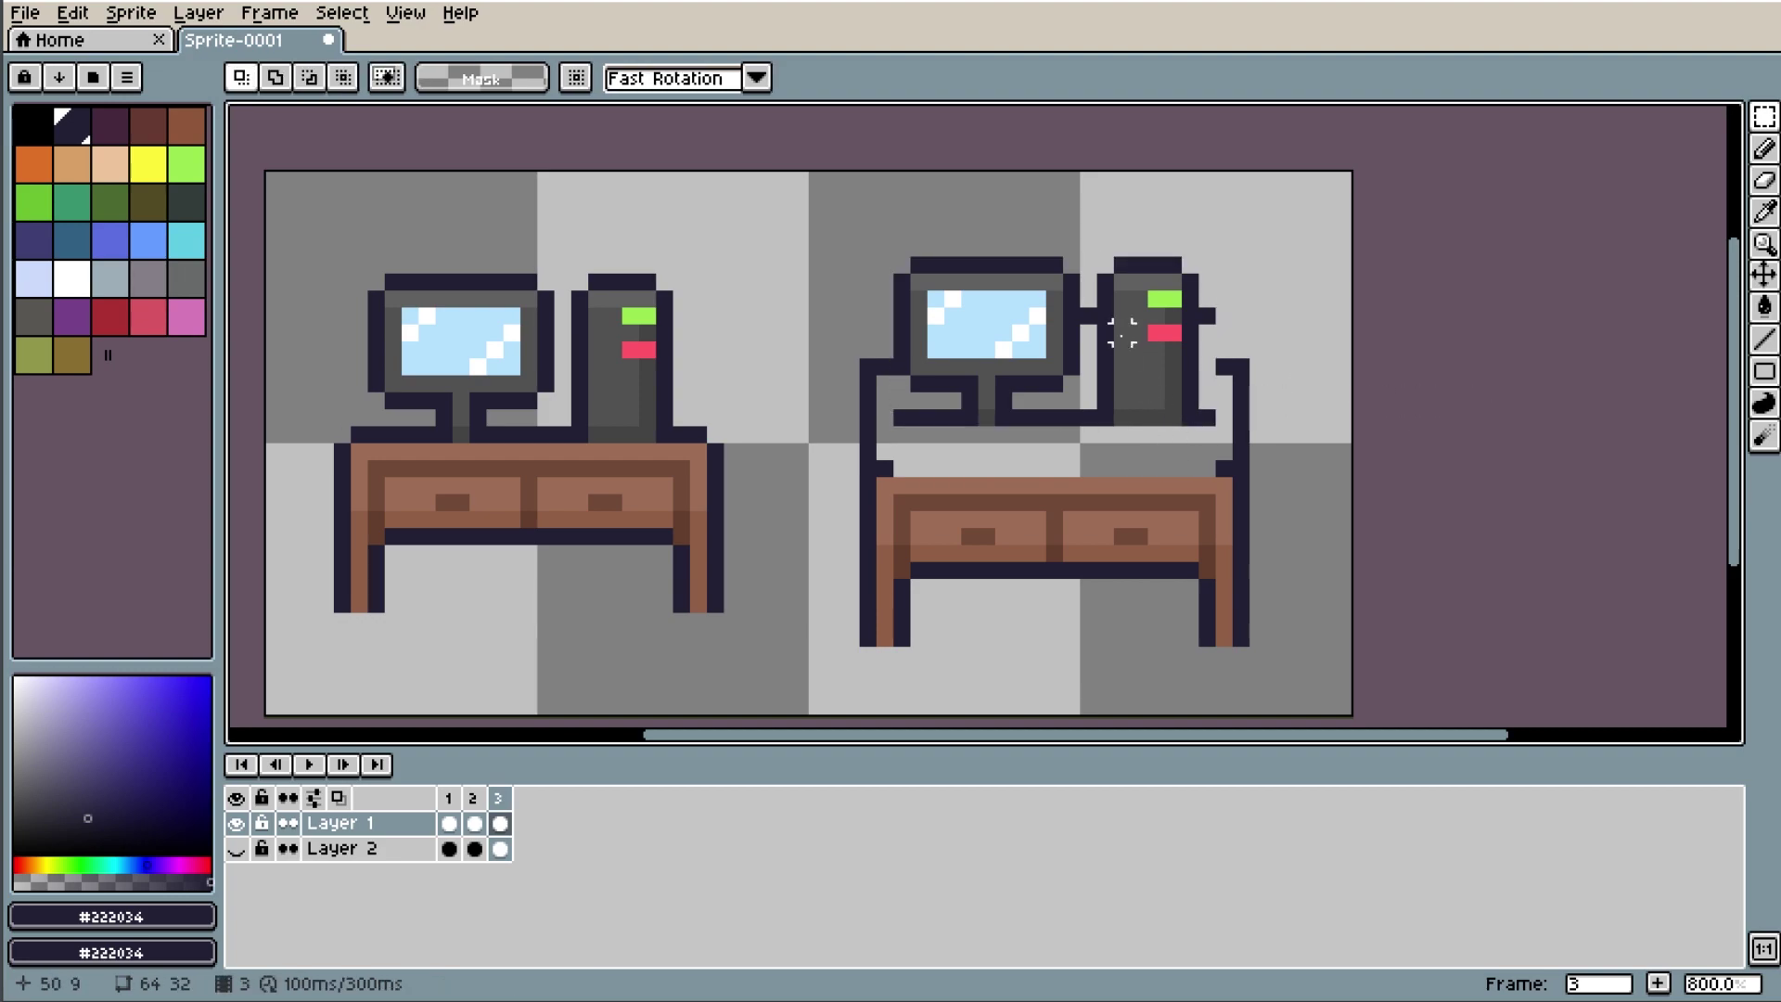
Draw a dark outline line along the right desk top, plus a pixel above the cable.
key("e")
key("i")
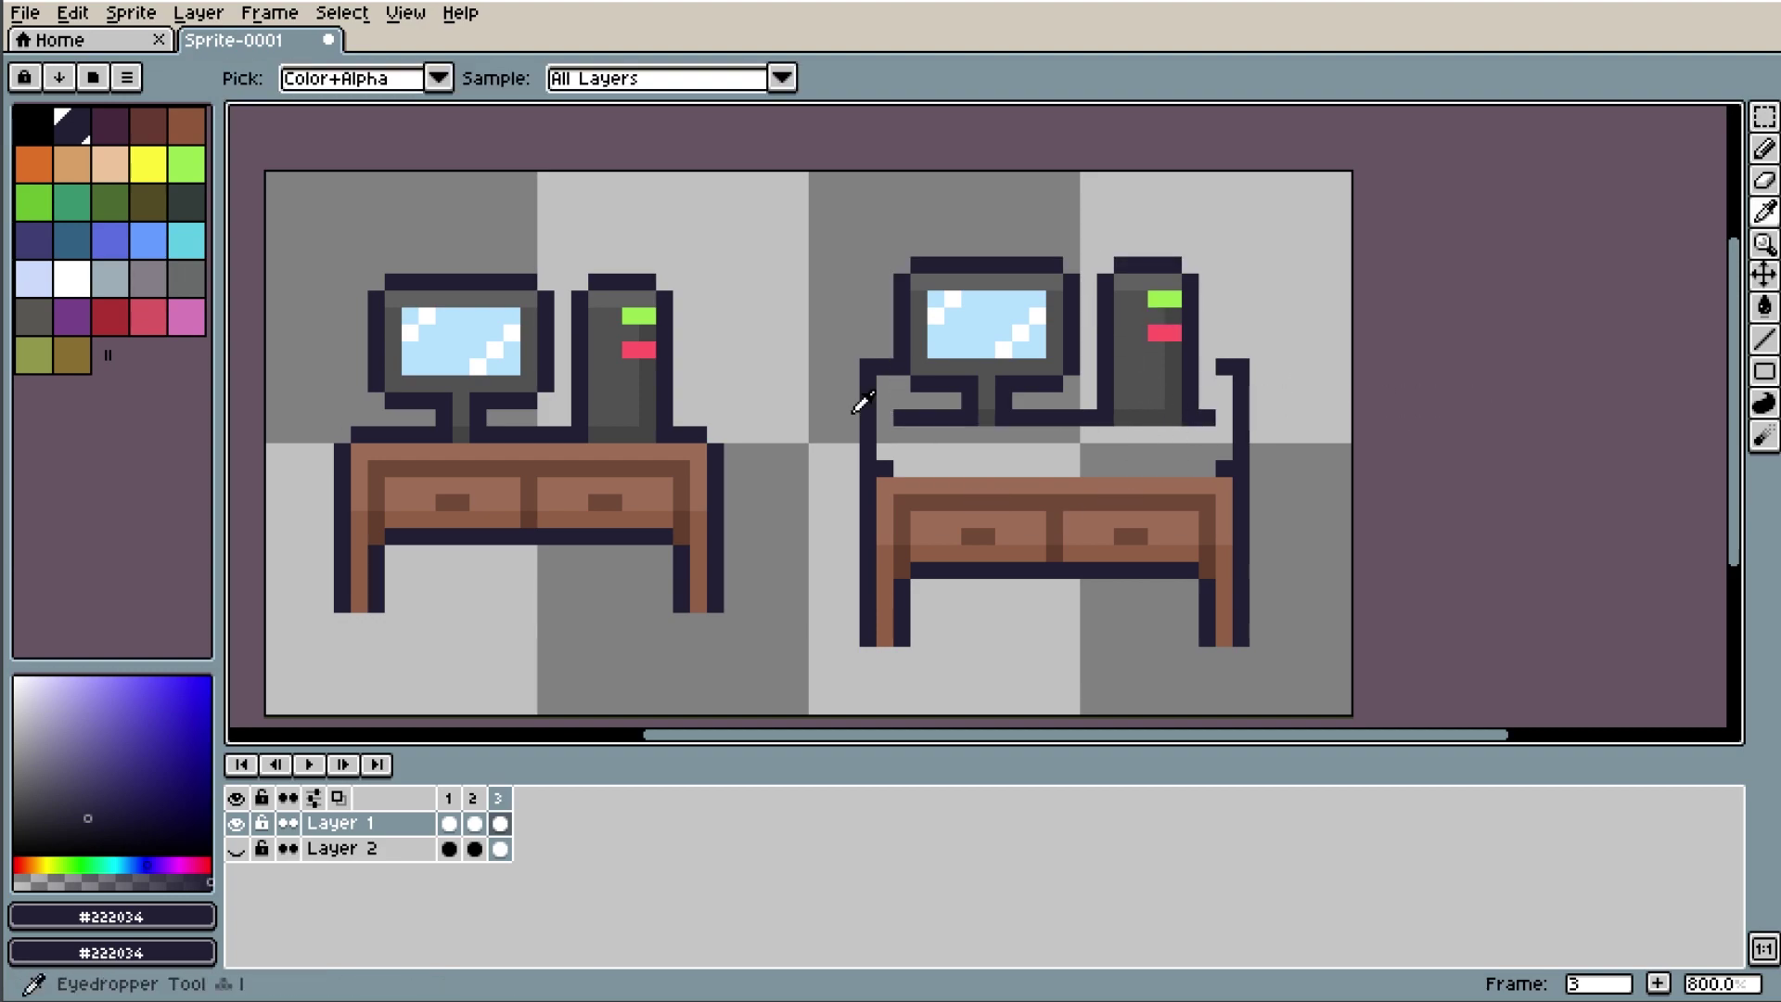
key("b")
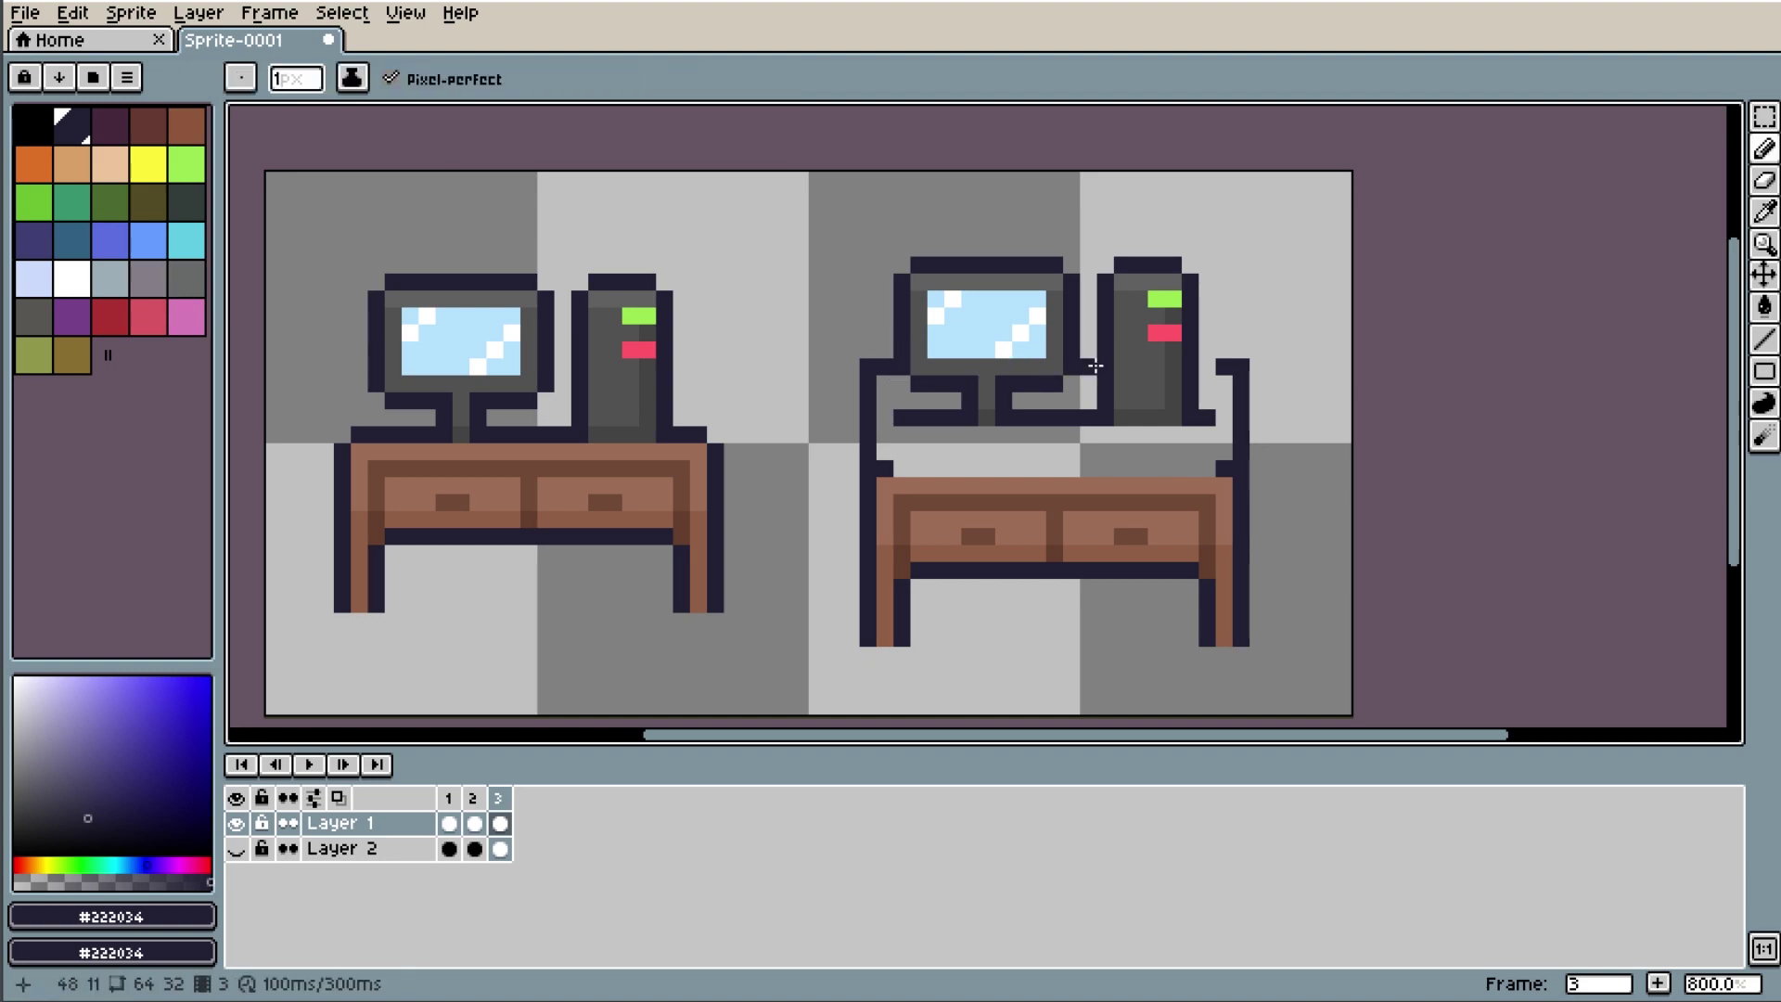
left_click(1221, 352)
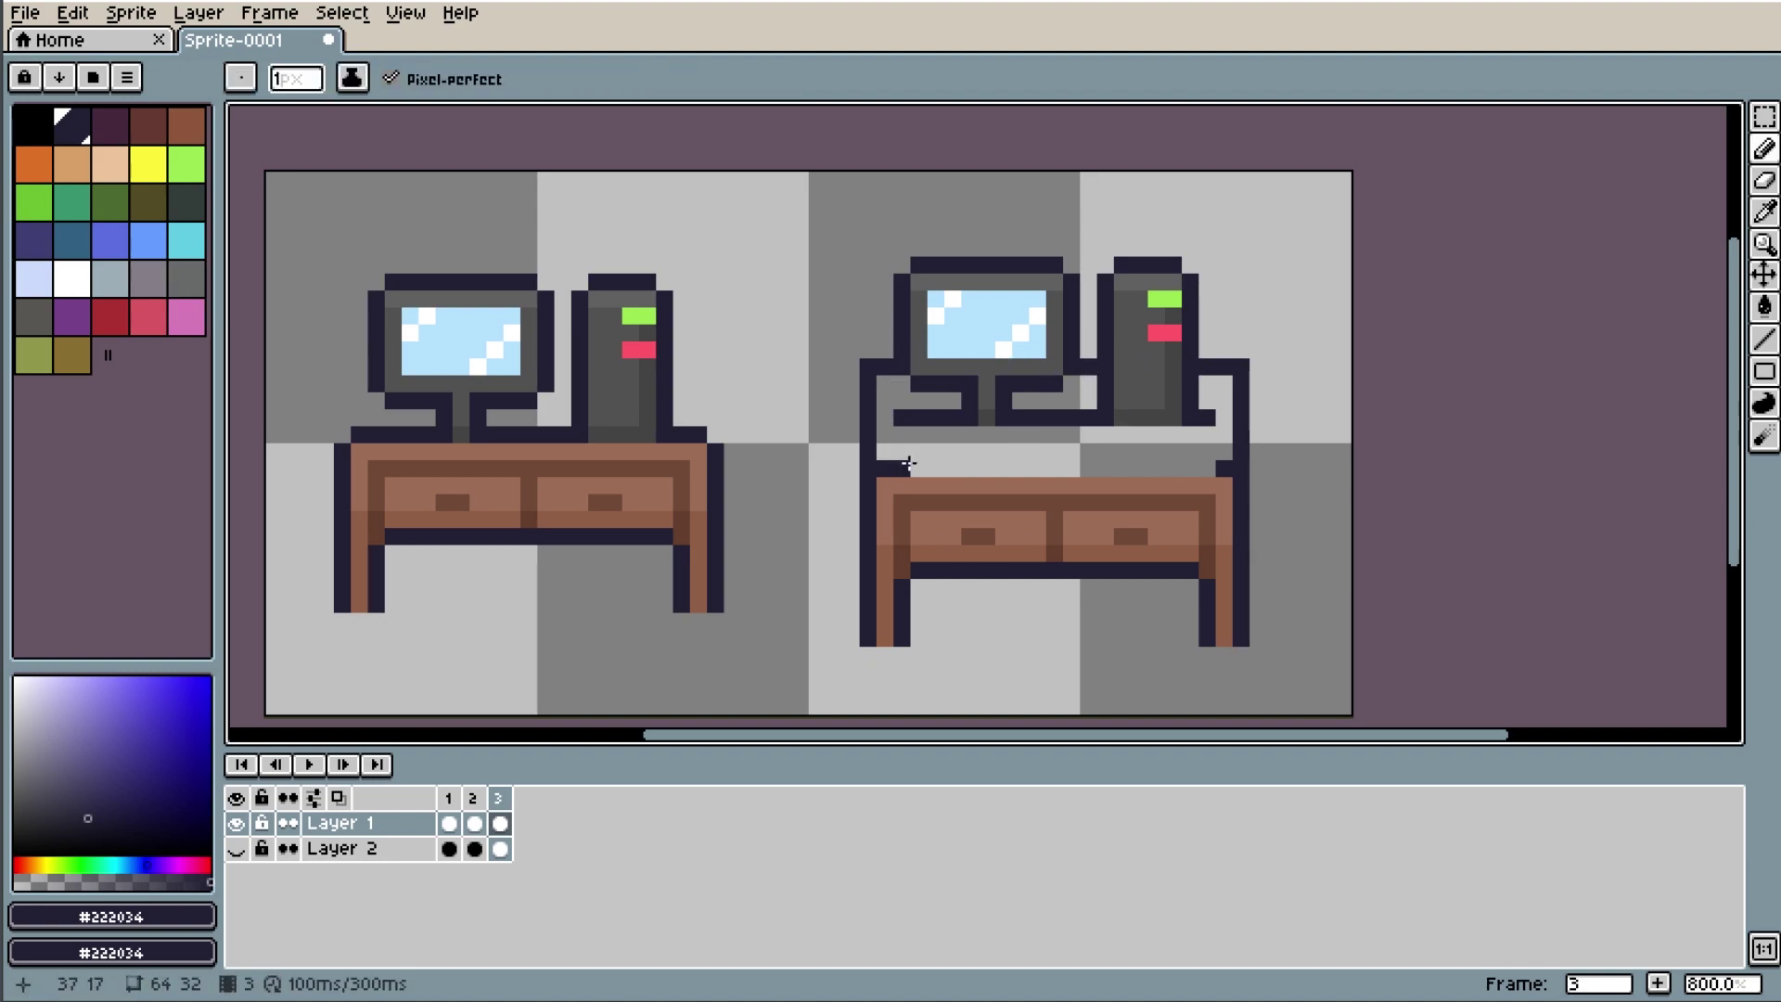
left_click_drag(906, 473, 1061, 467)
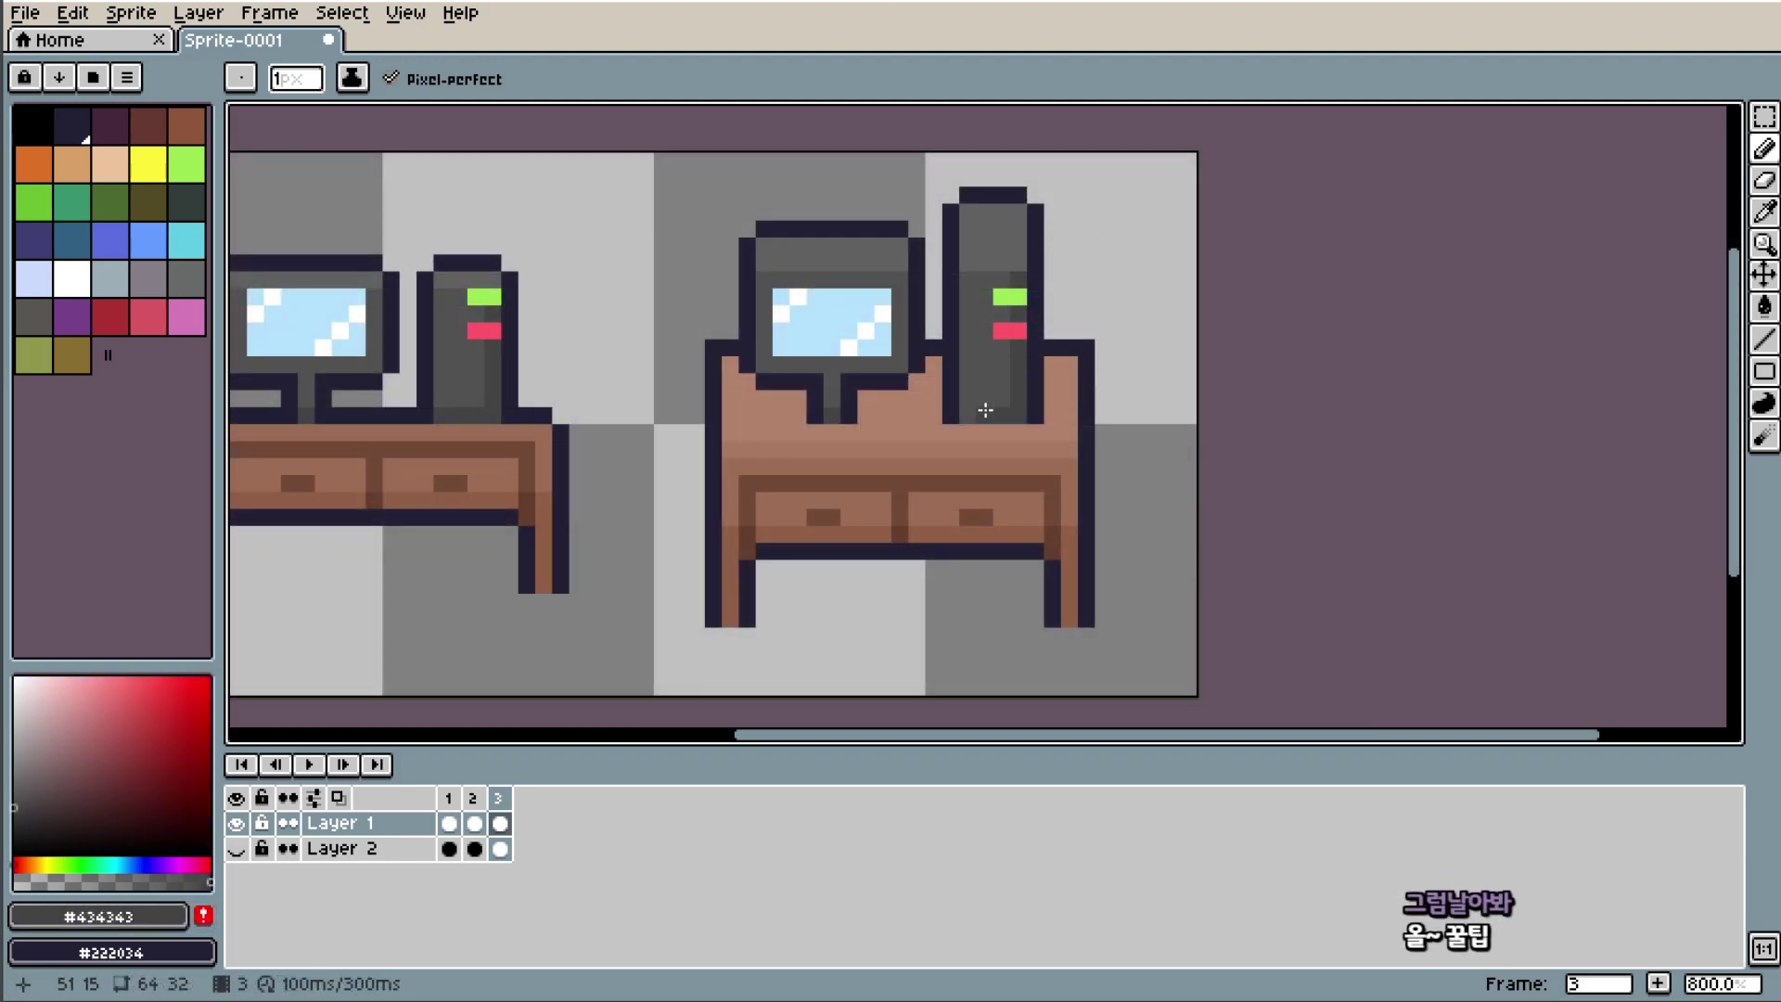
left_click(476, 810)
left_click(499, 809)
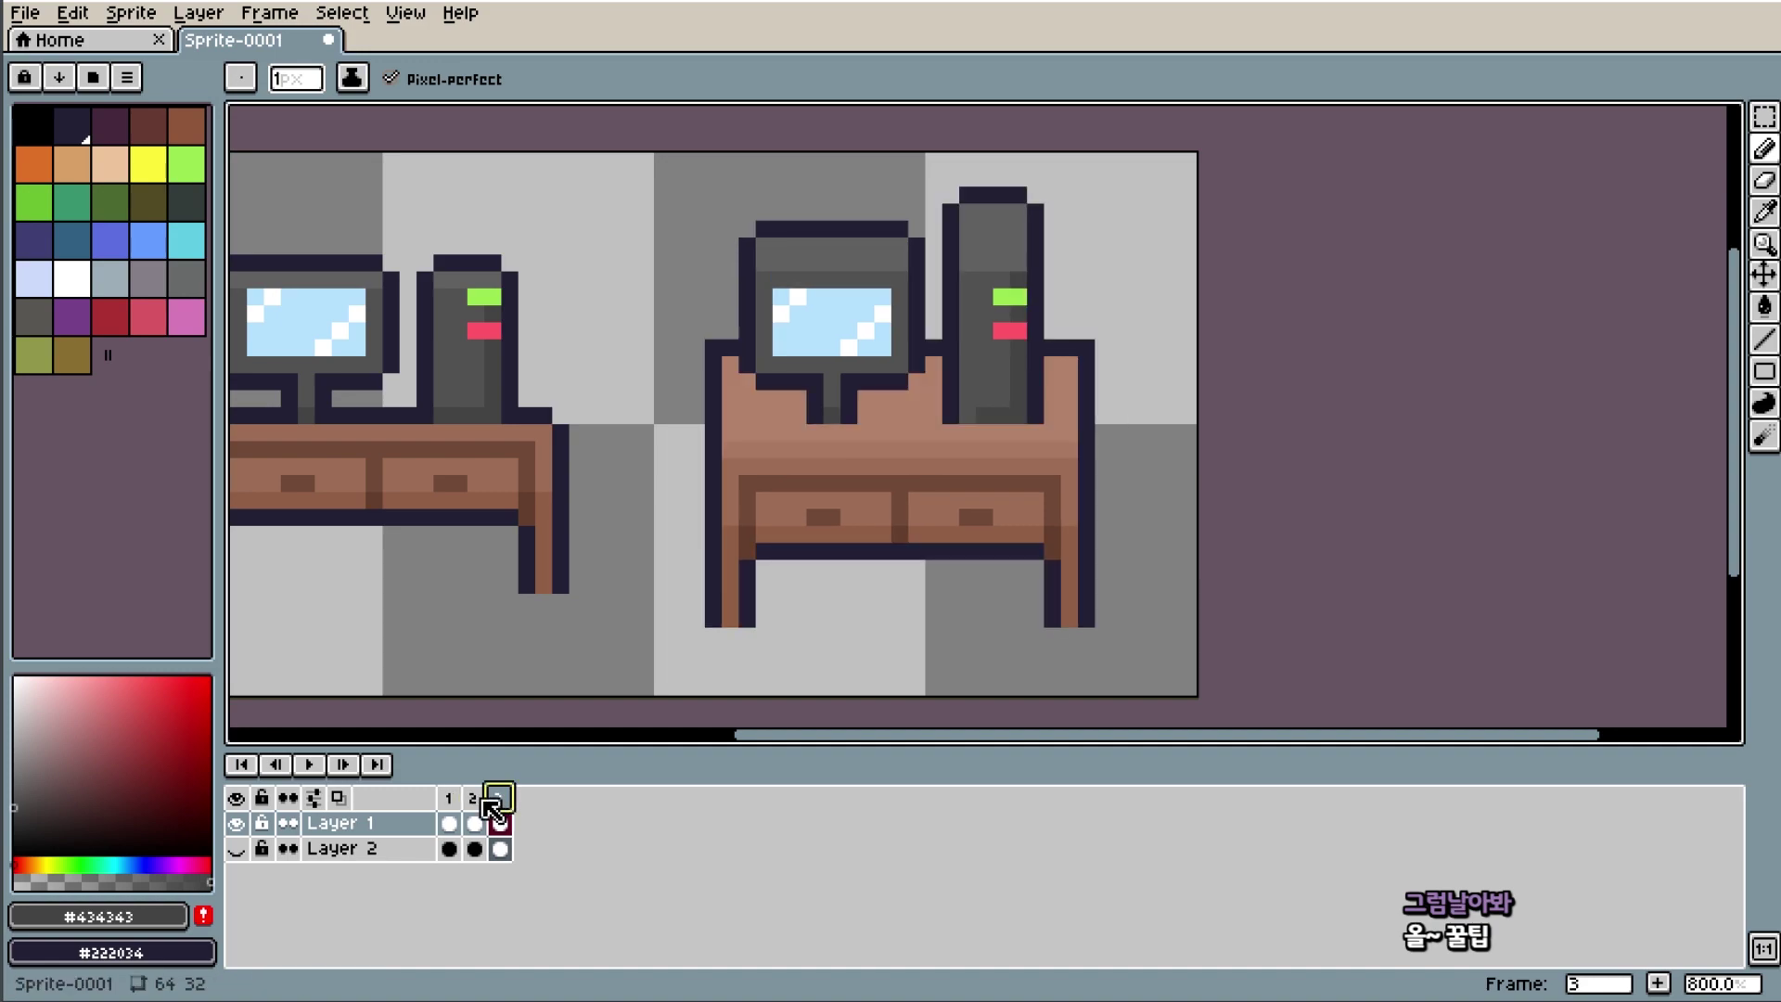
left_click(474, 816)
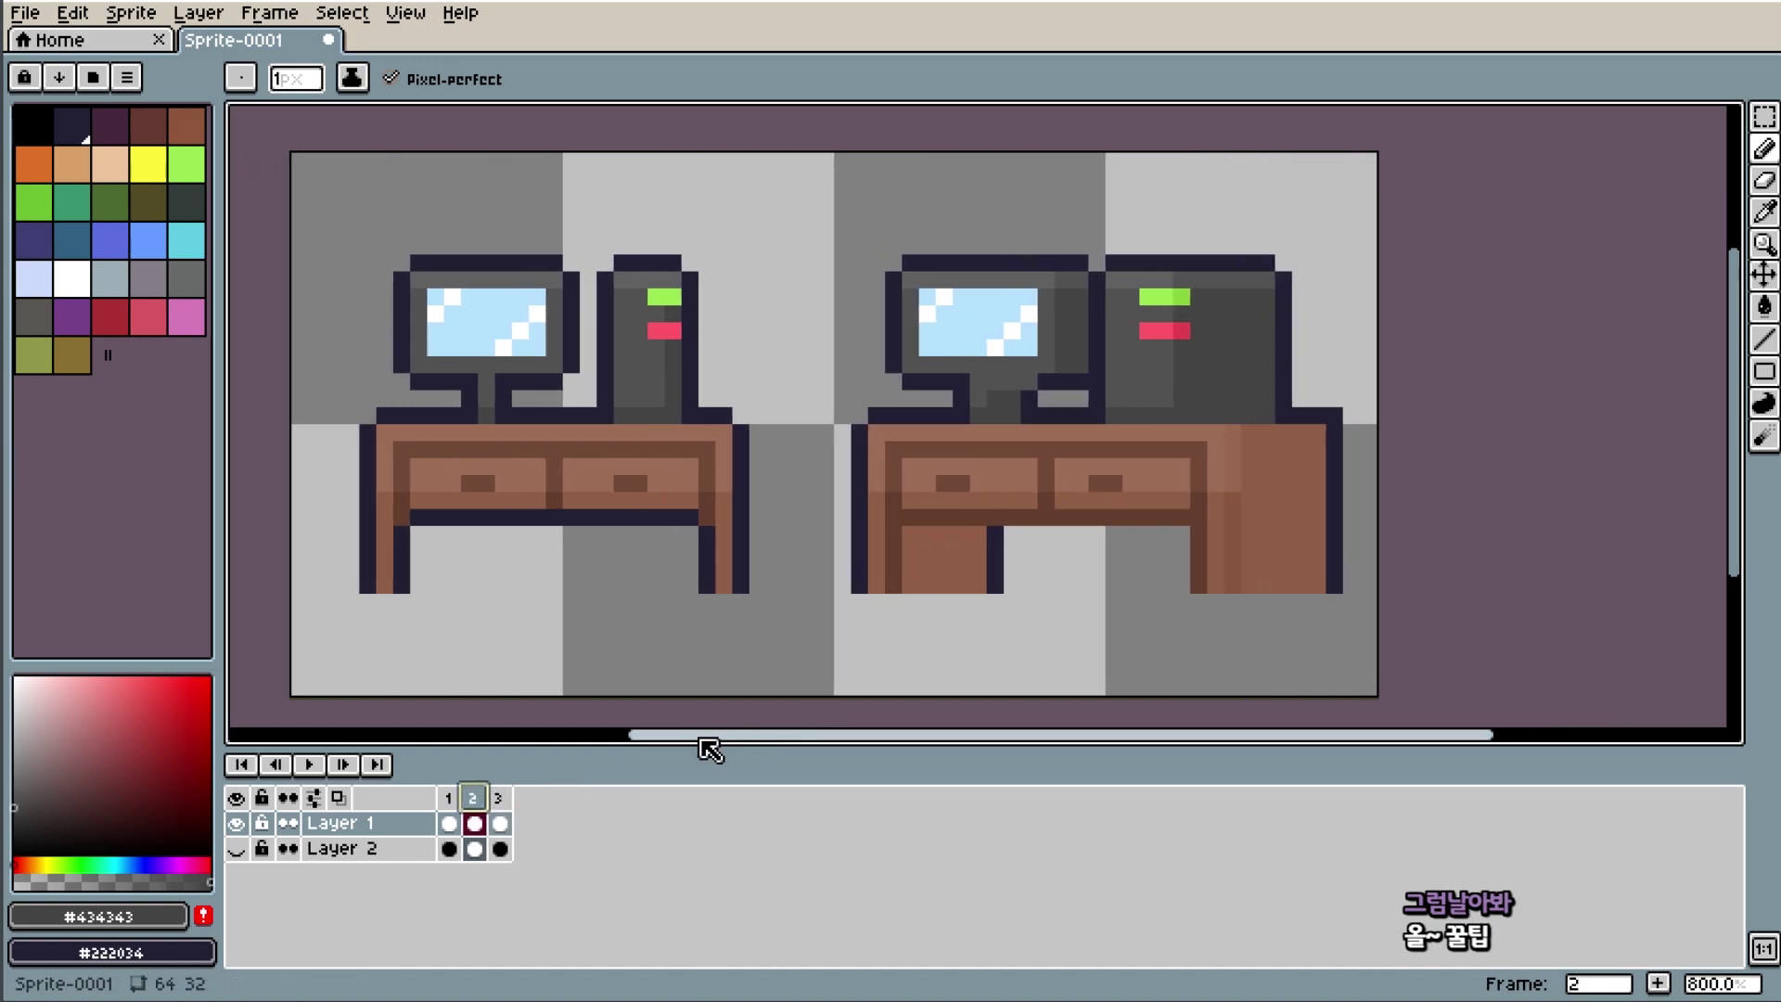
left_click_drag(816, 748, 676, 739)
left_click(504, 805)
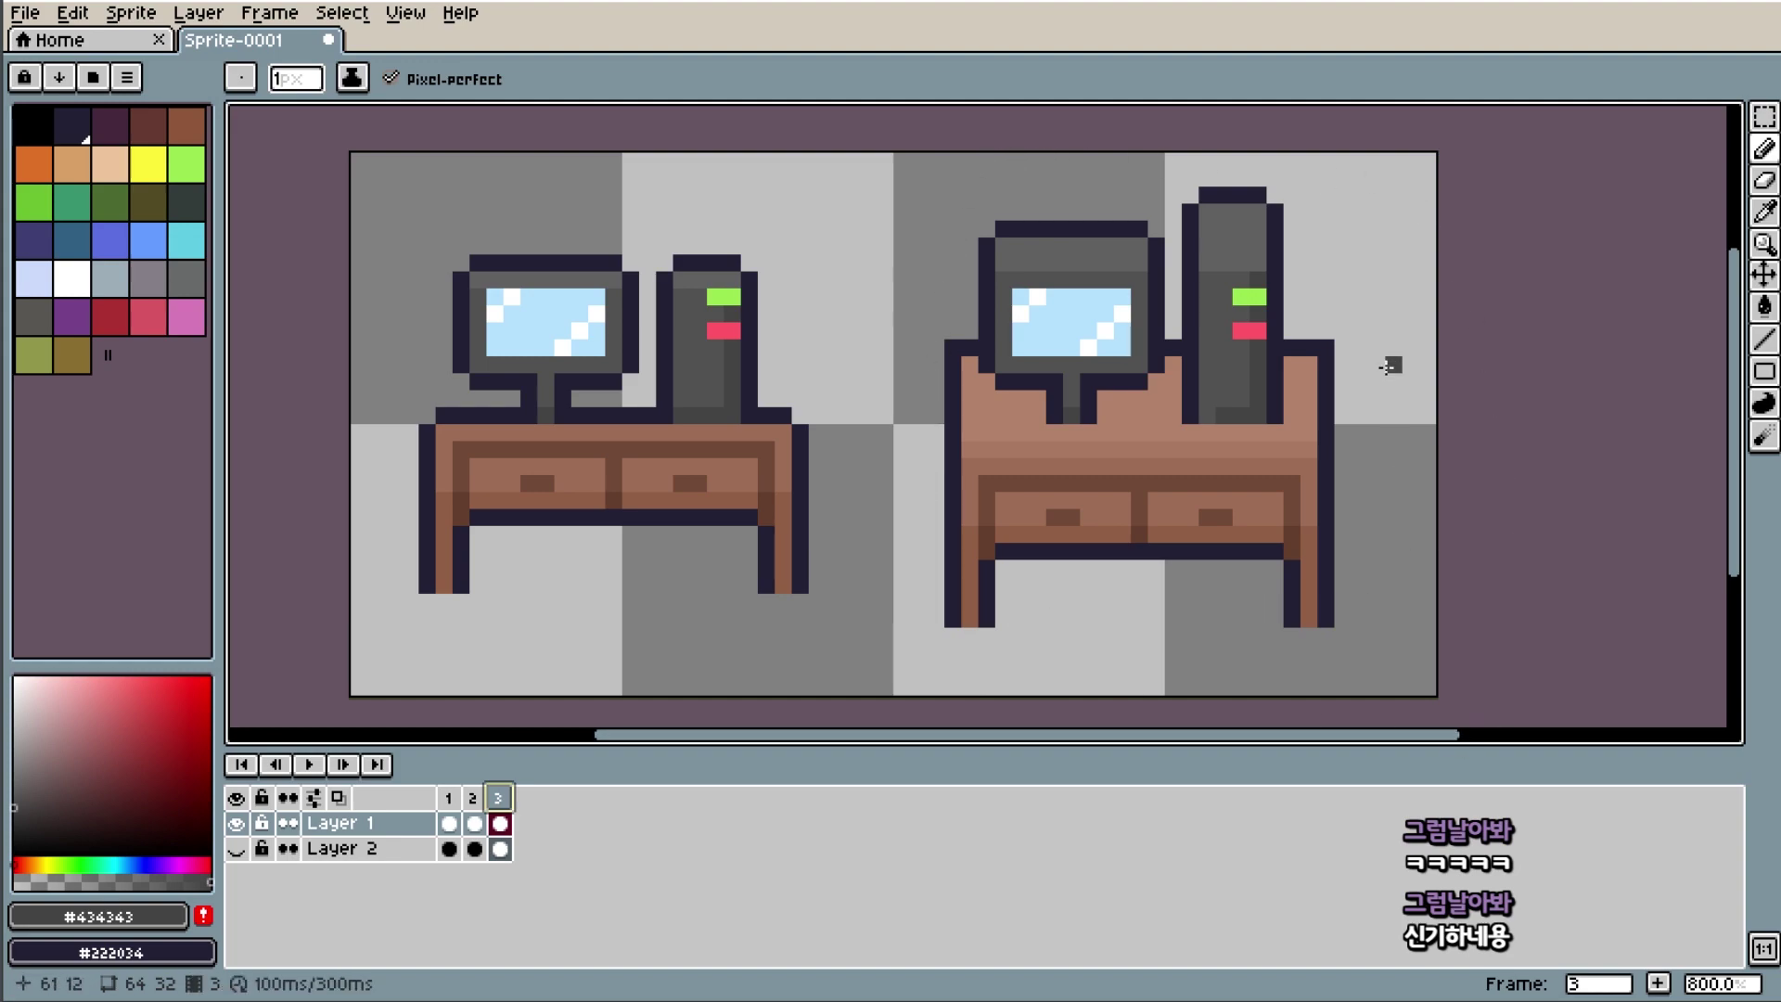
left_click_drag(1010, 736, 1033, 737)
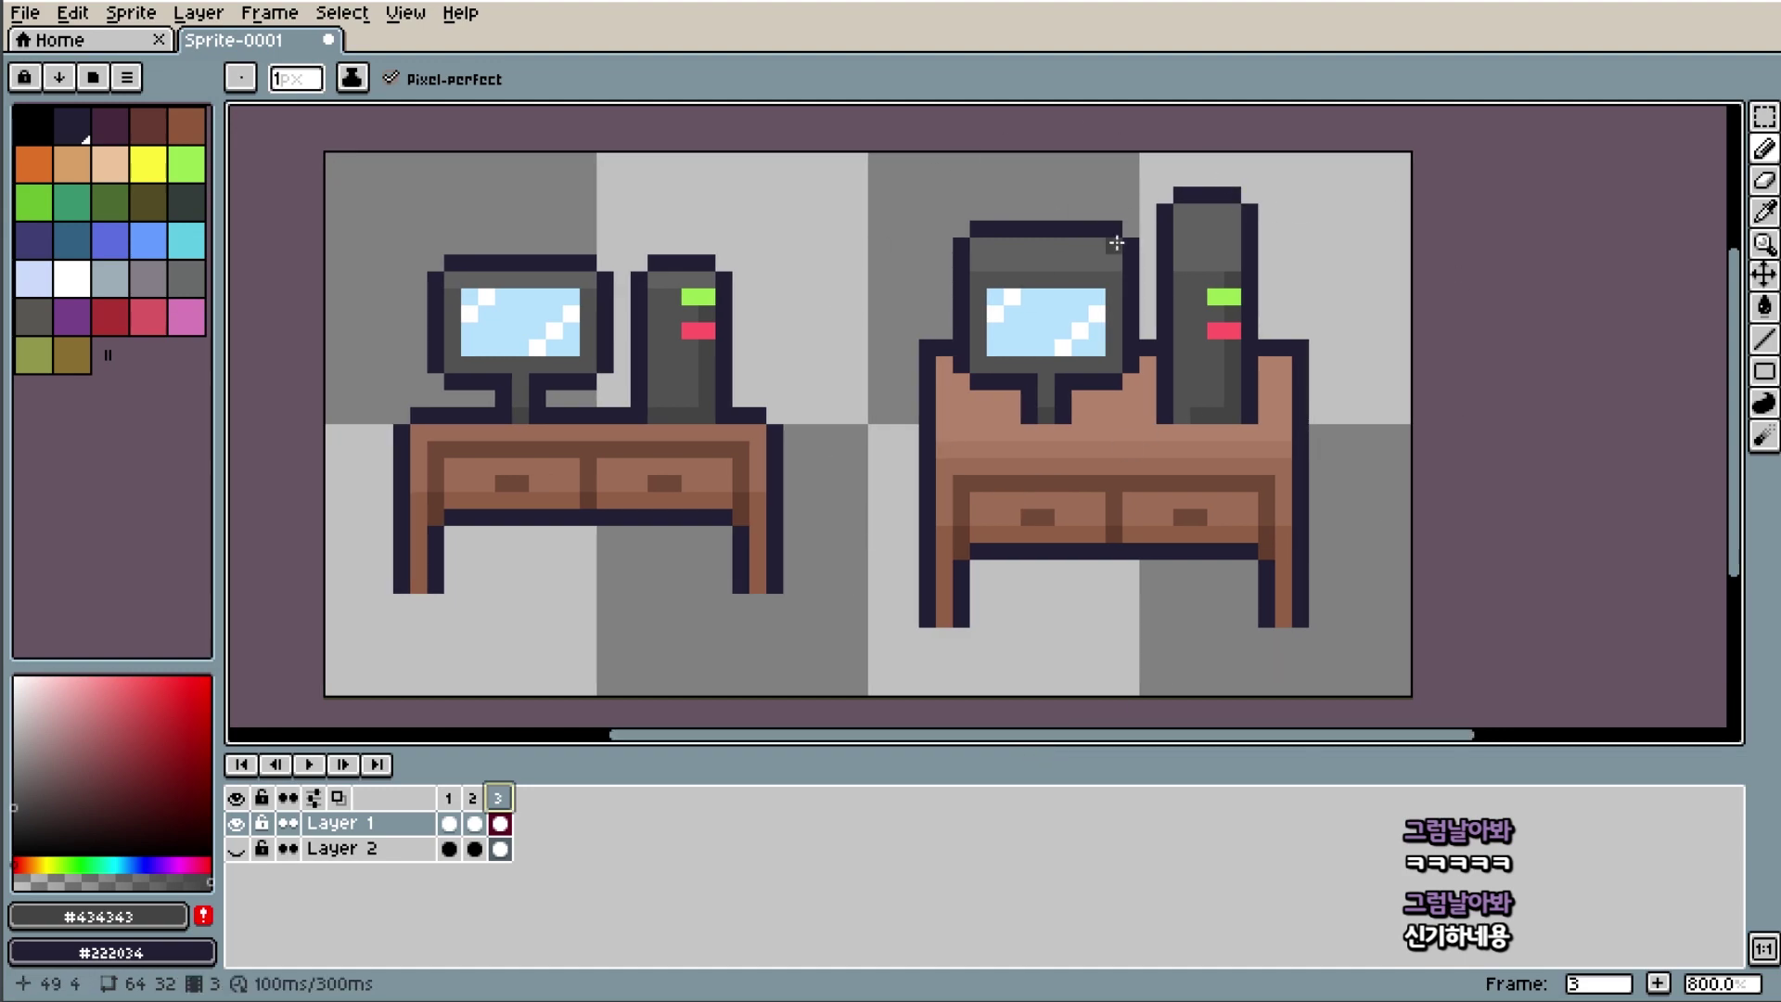
Outline the bed's sides and top edge in dark navy with the Pencil.
key("e")
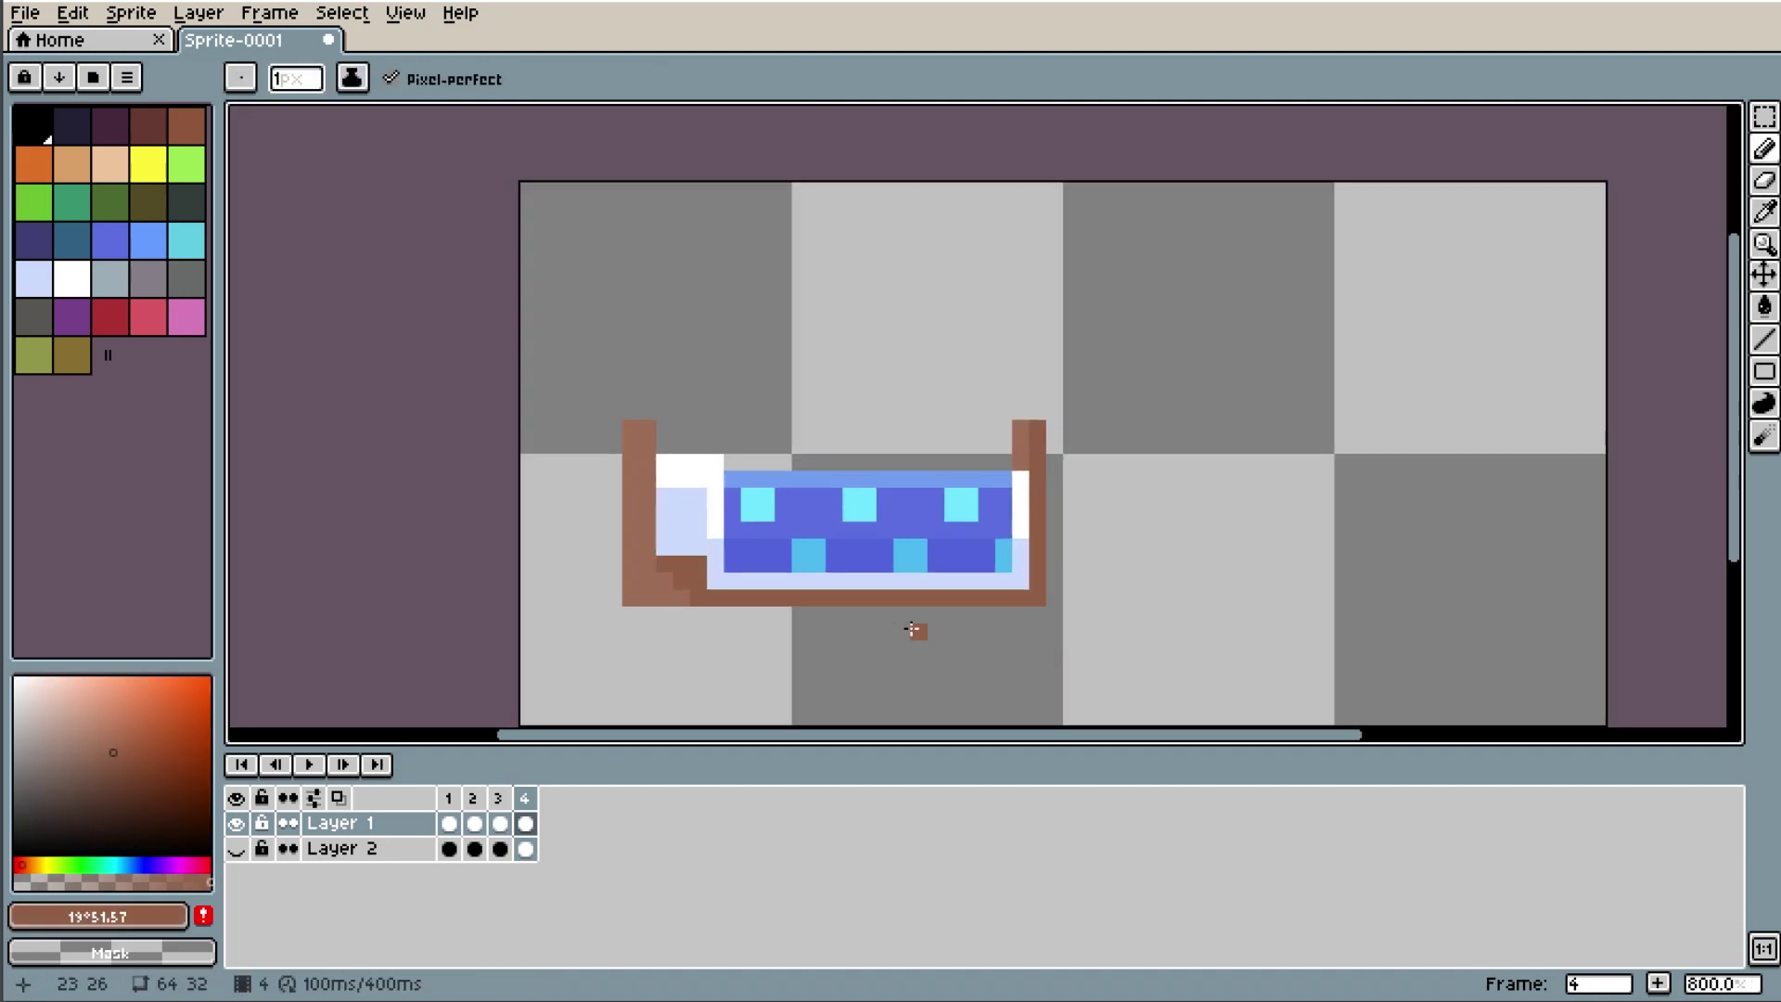
scroll(911, 629, "up", 2)
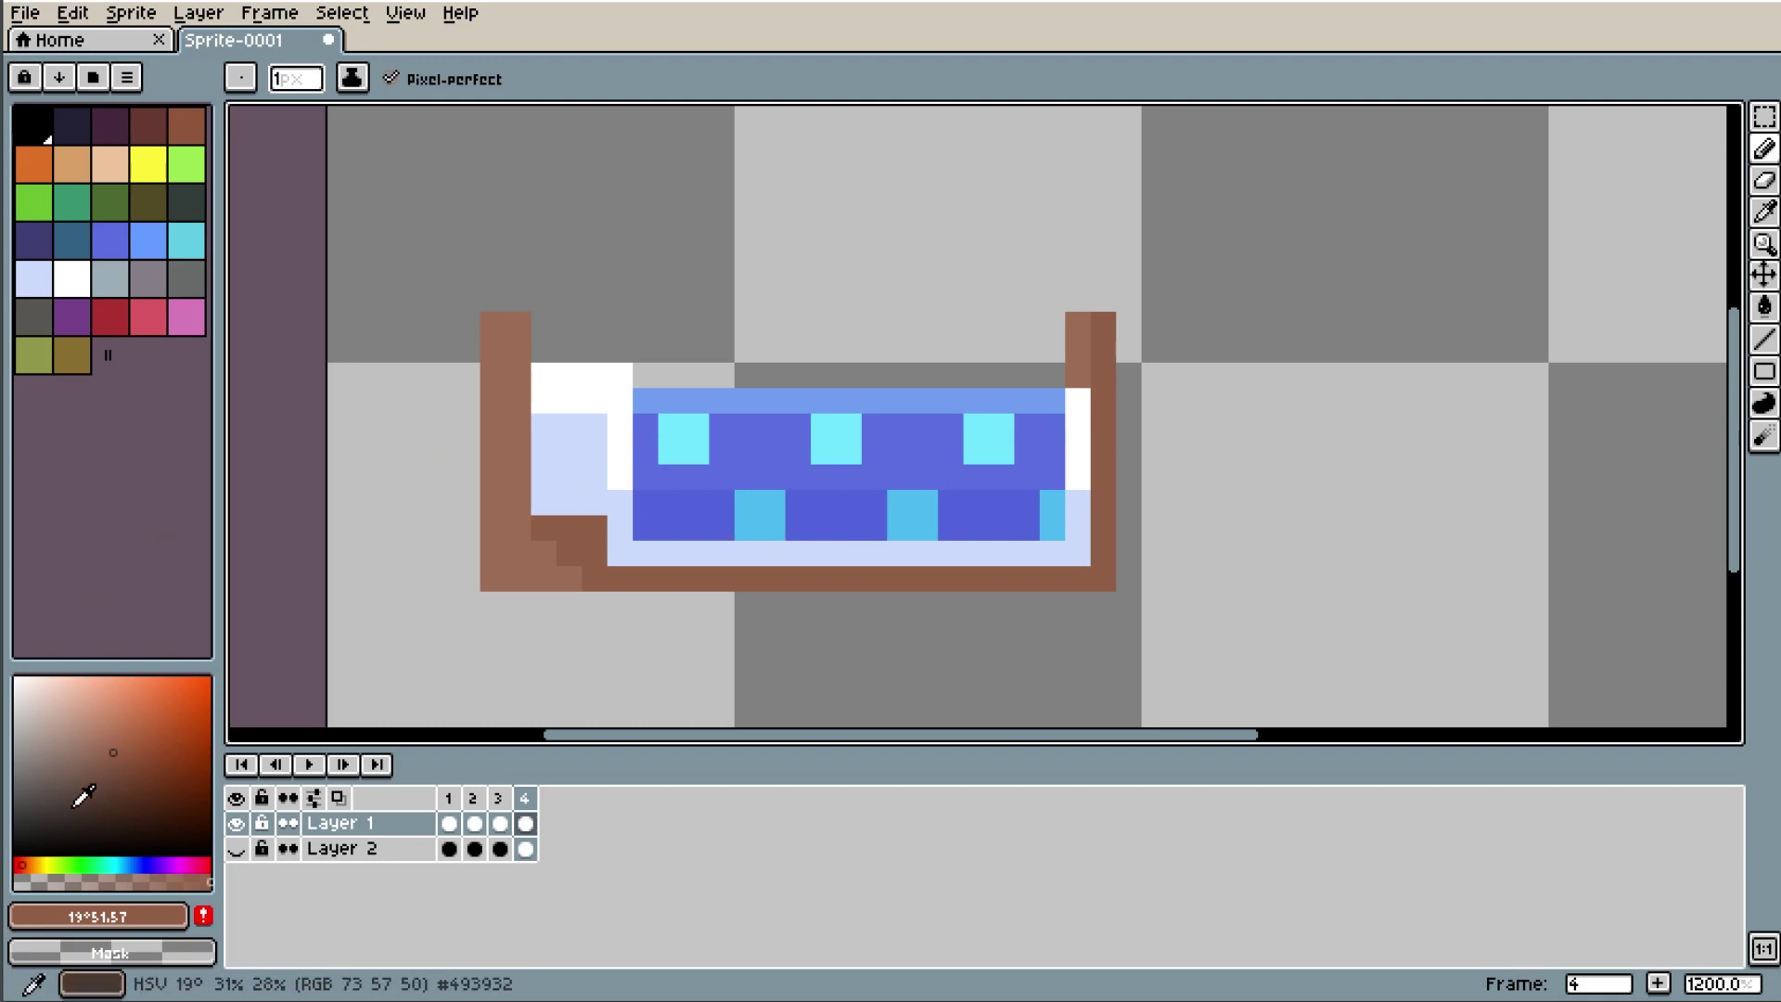
left_click(79, 140)
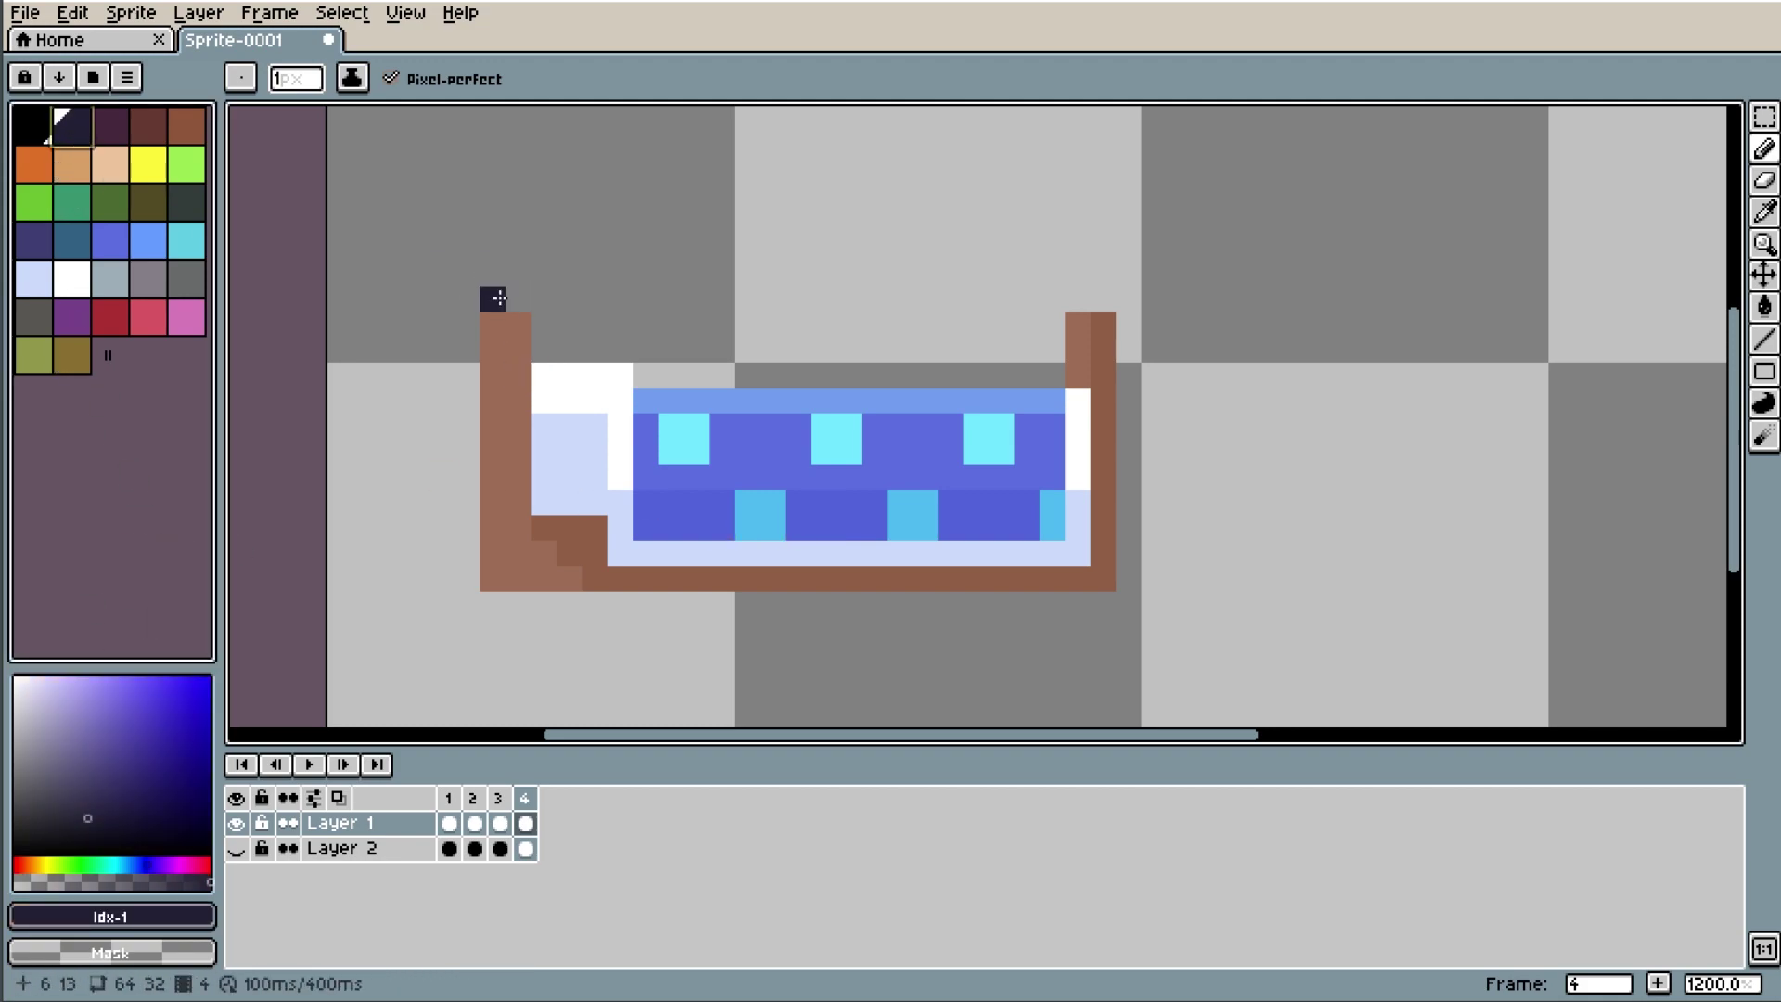
left_click(467, 324)
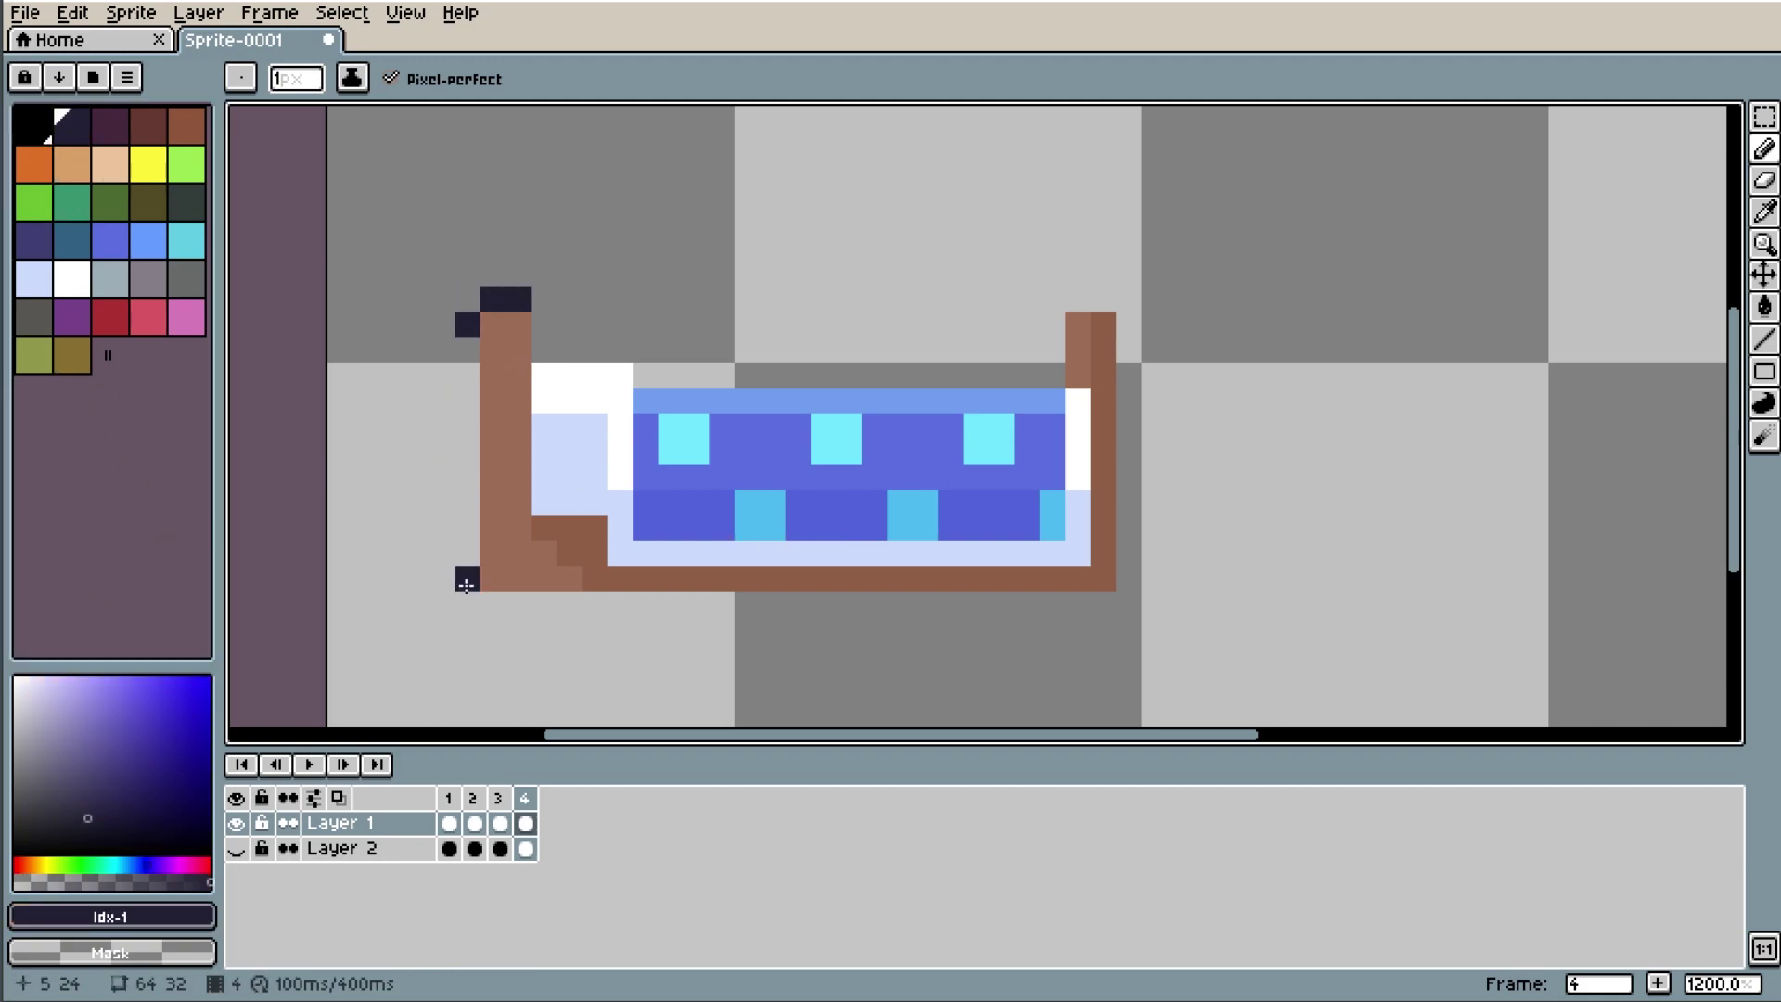
left_click(467, 577, "shift")
left_click(492, 603)
left_click(1070, 597, "shift")
left_click(1154, 578)
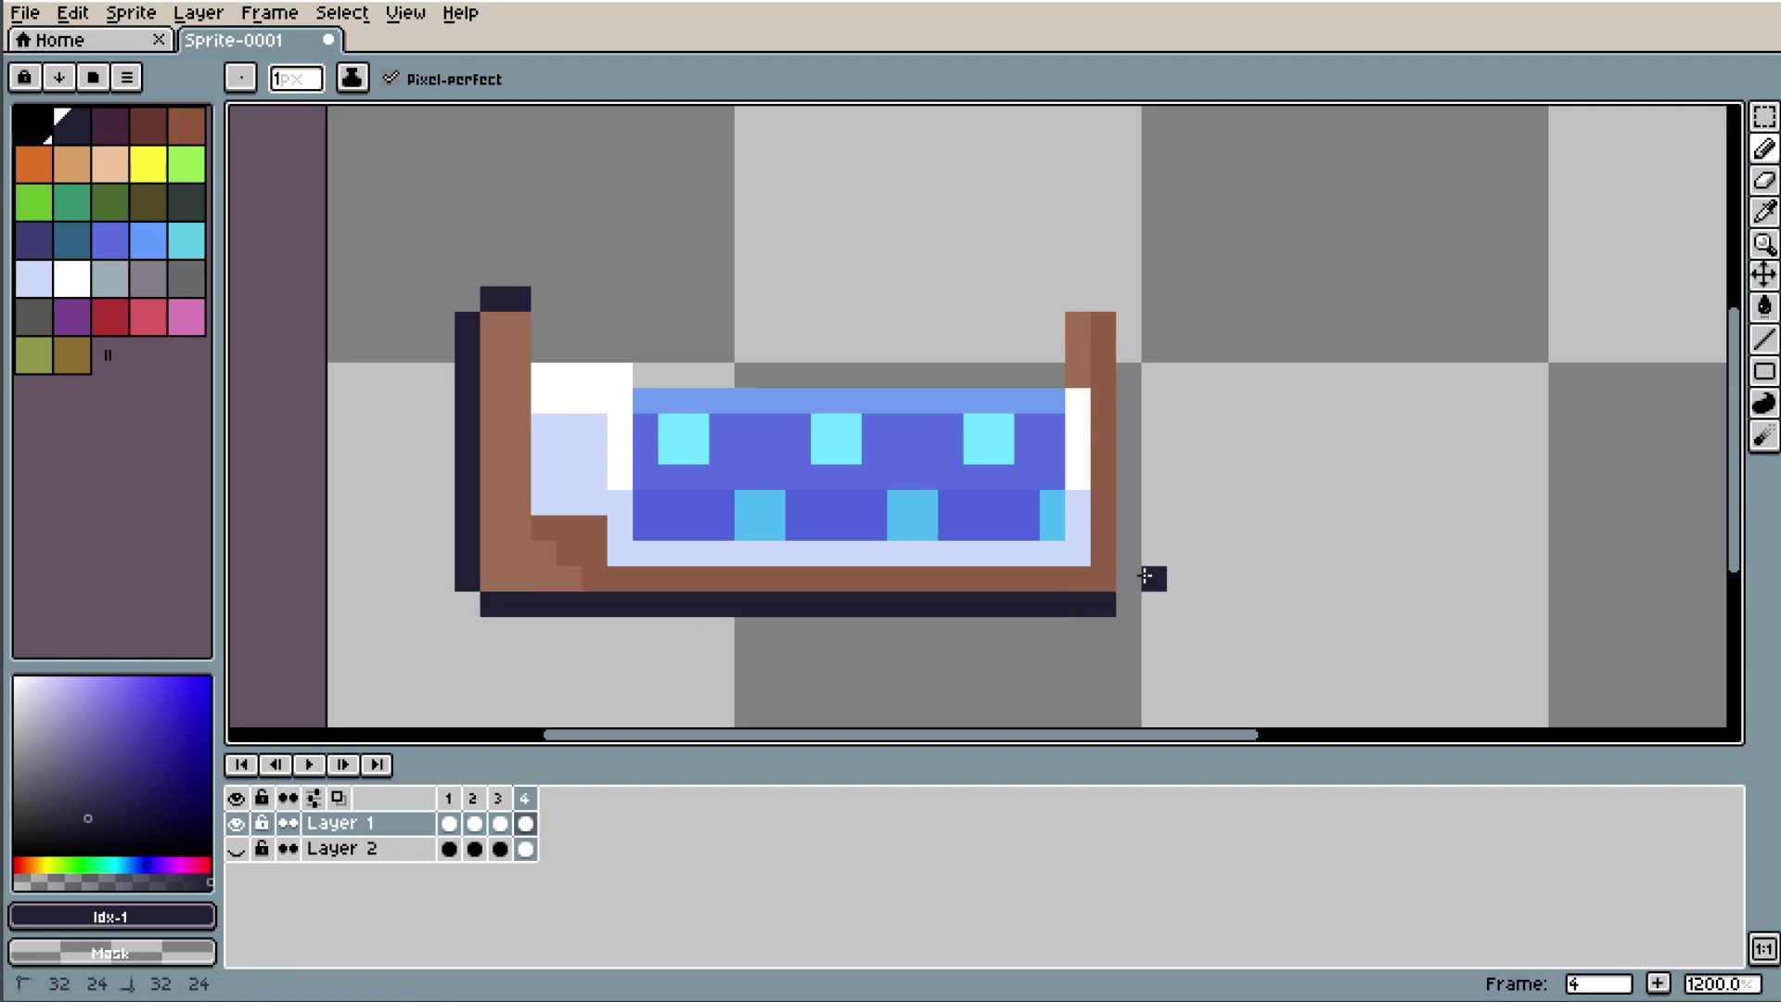
left_click(1131, 302, "shift")
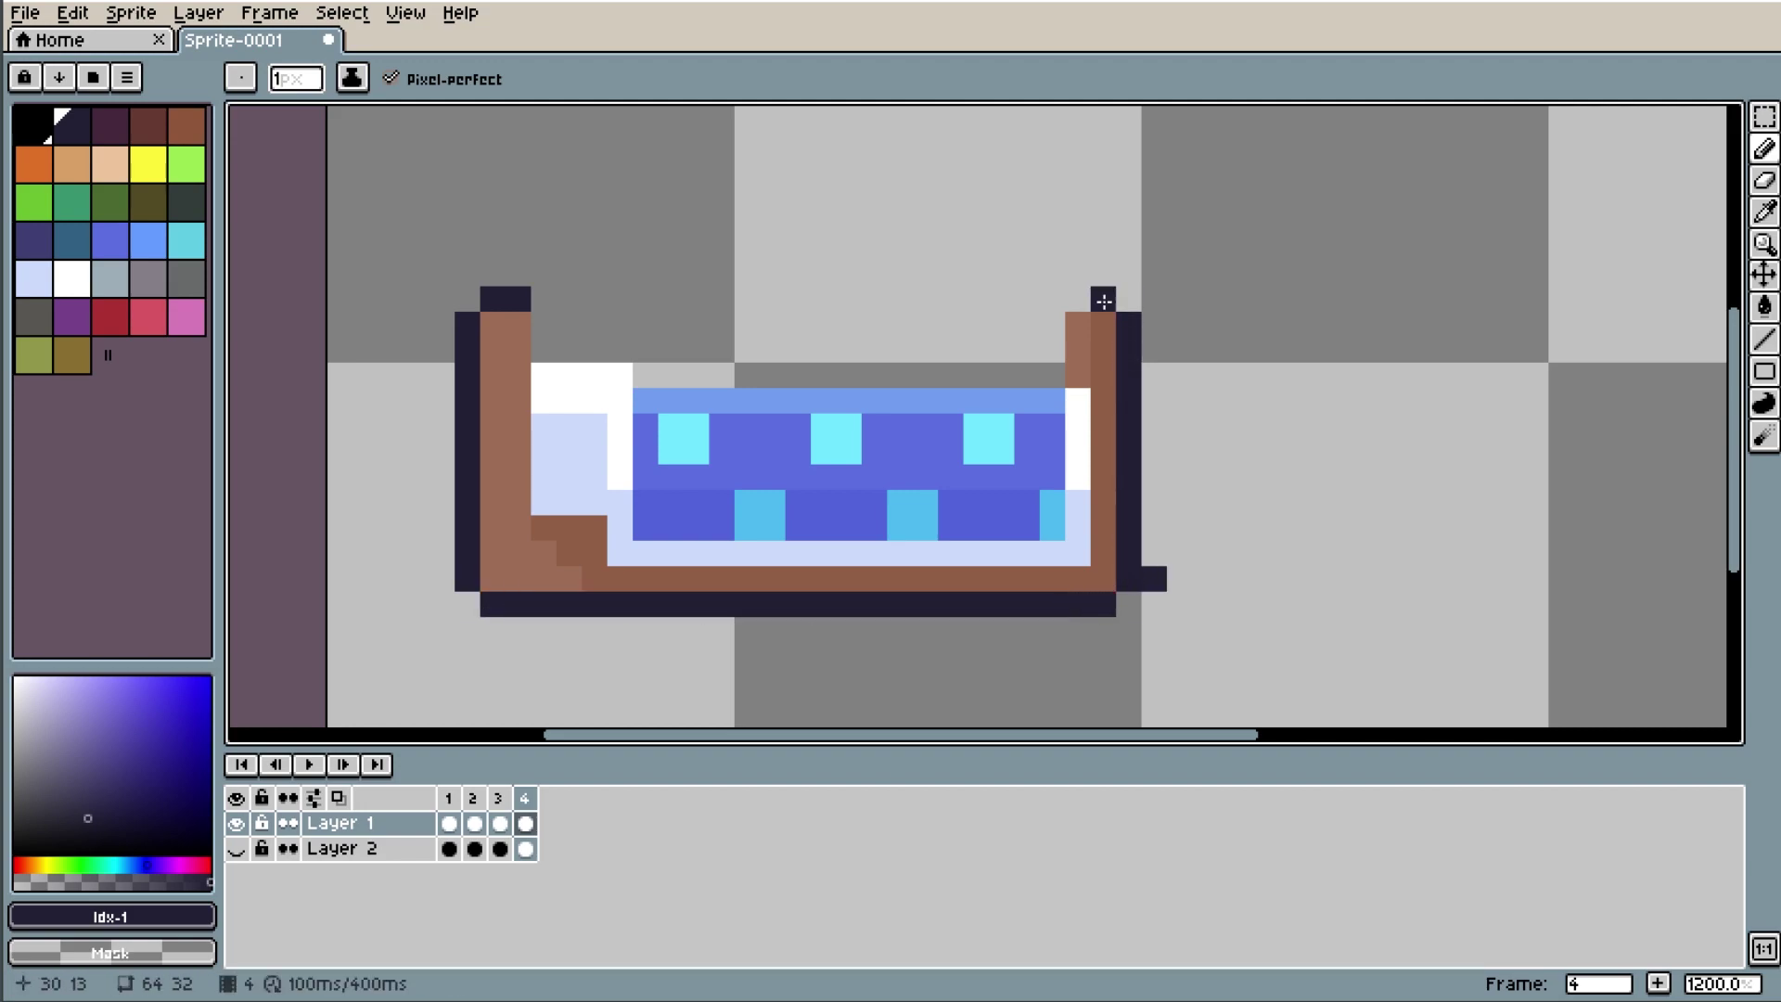
left_click_drag(1058, 322, 1041, 379)
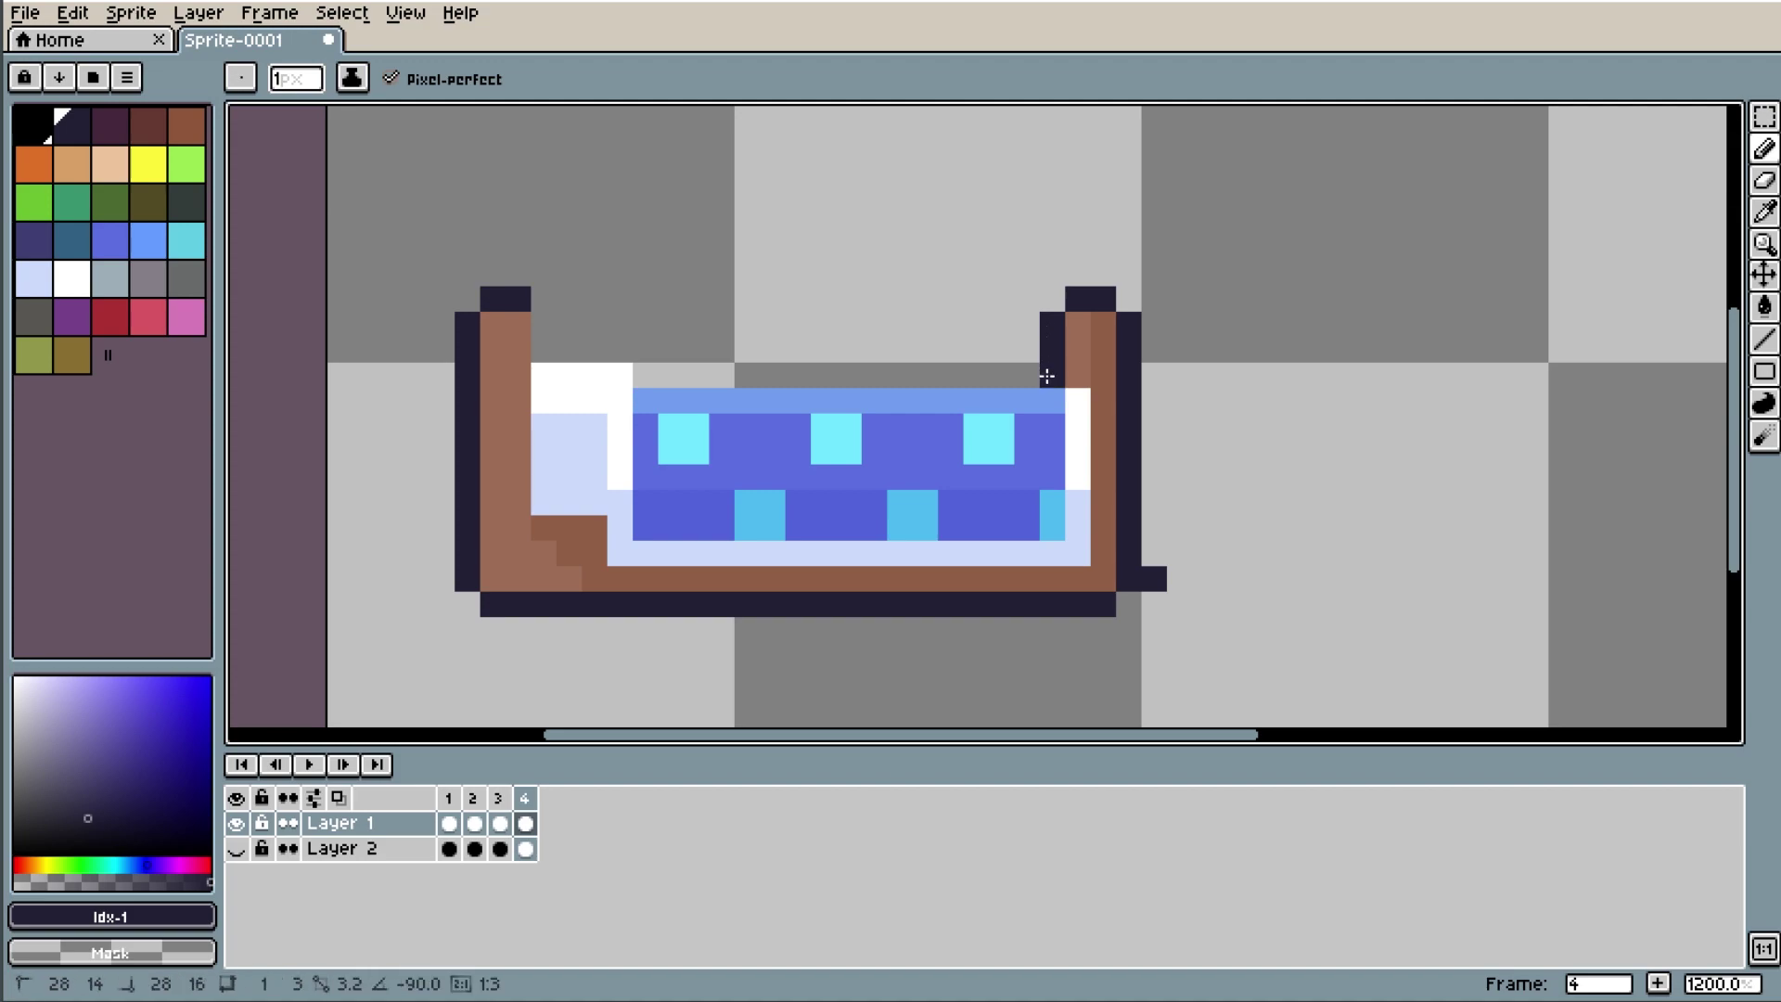
left_click(619, 351, "shift")
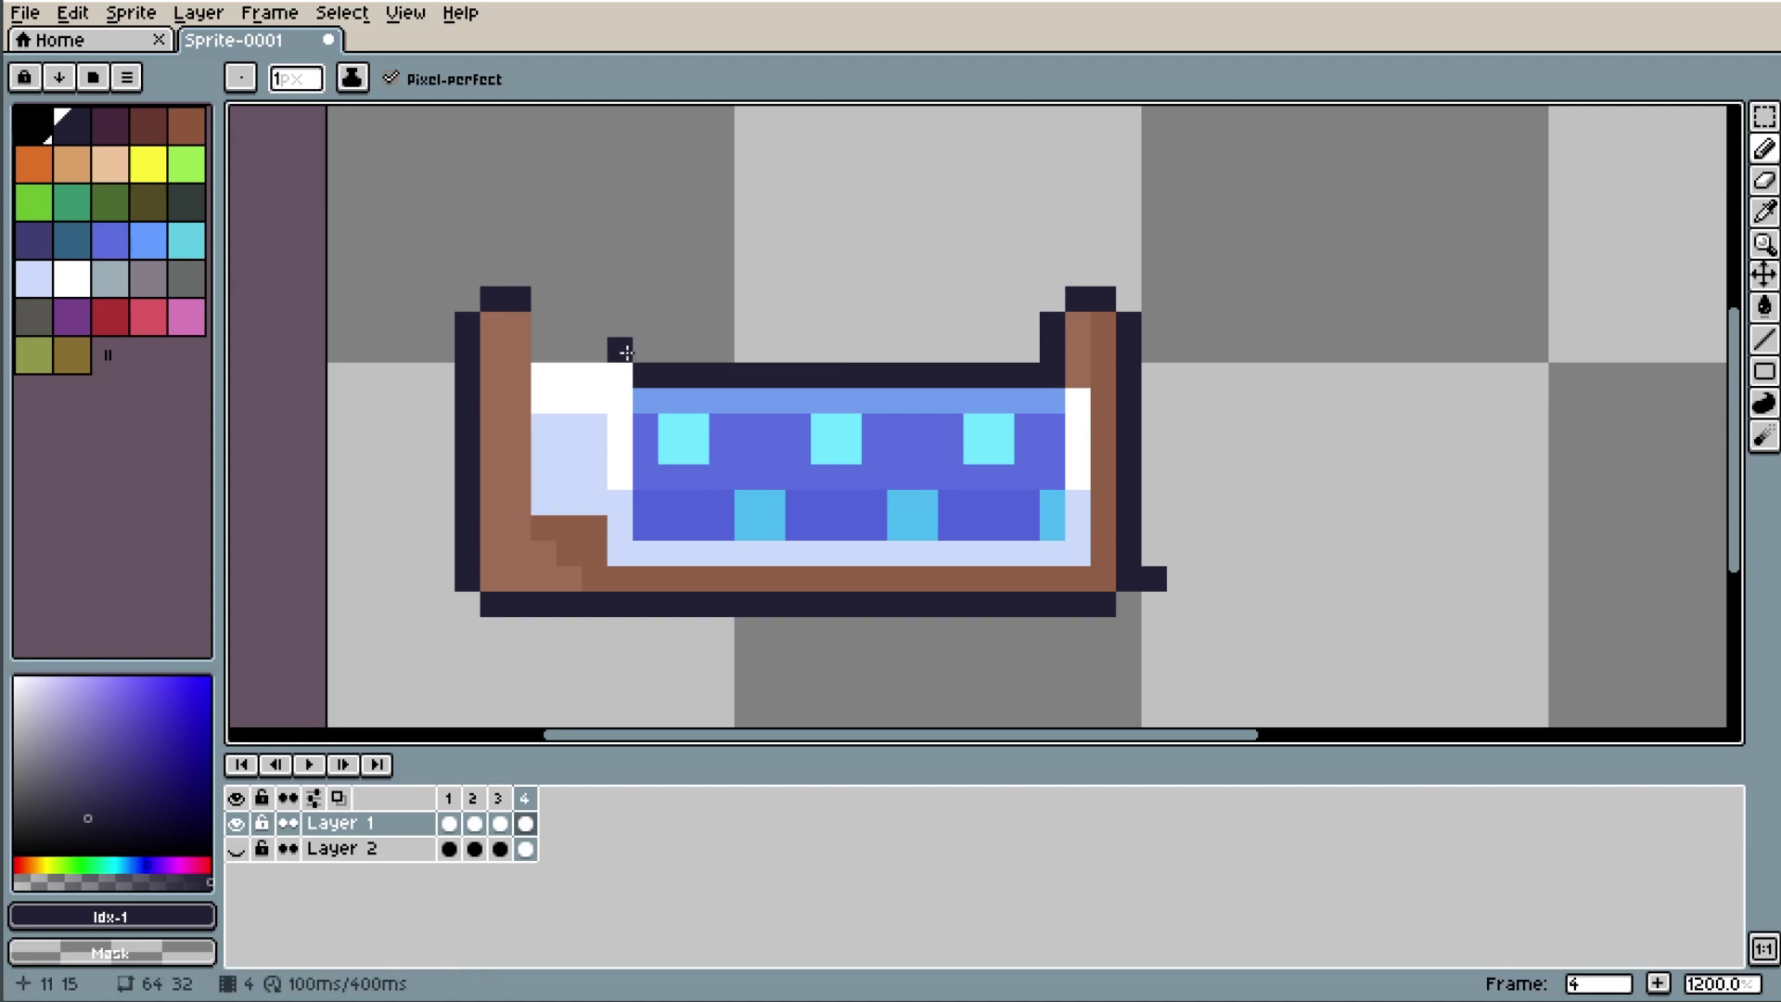
left_click(543, 325, "shift")
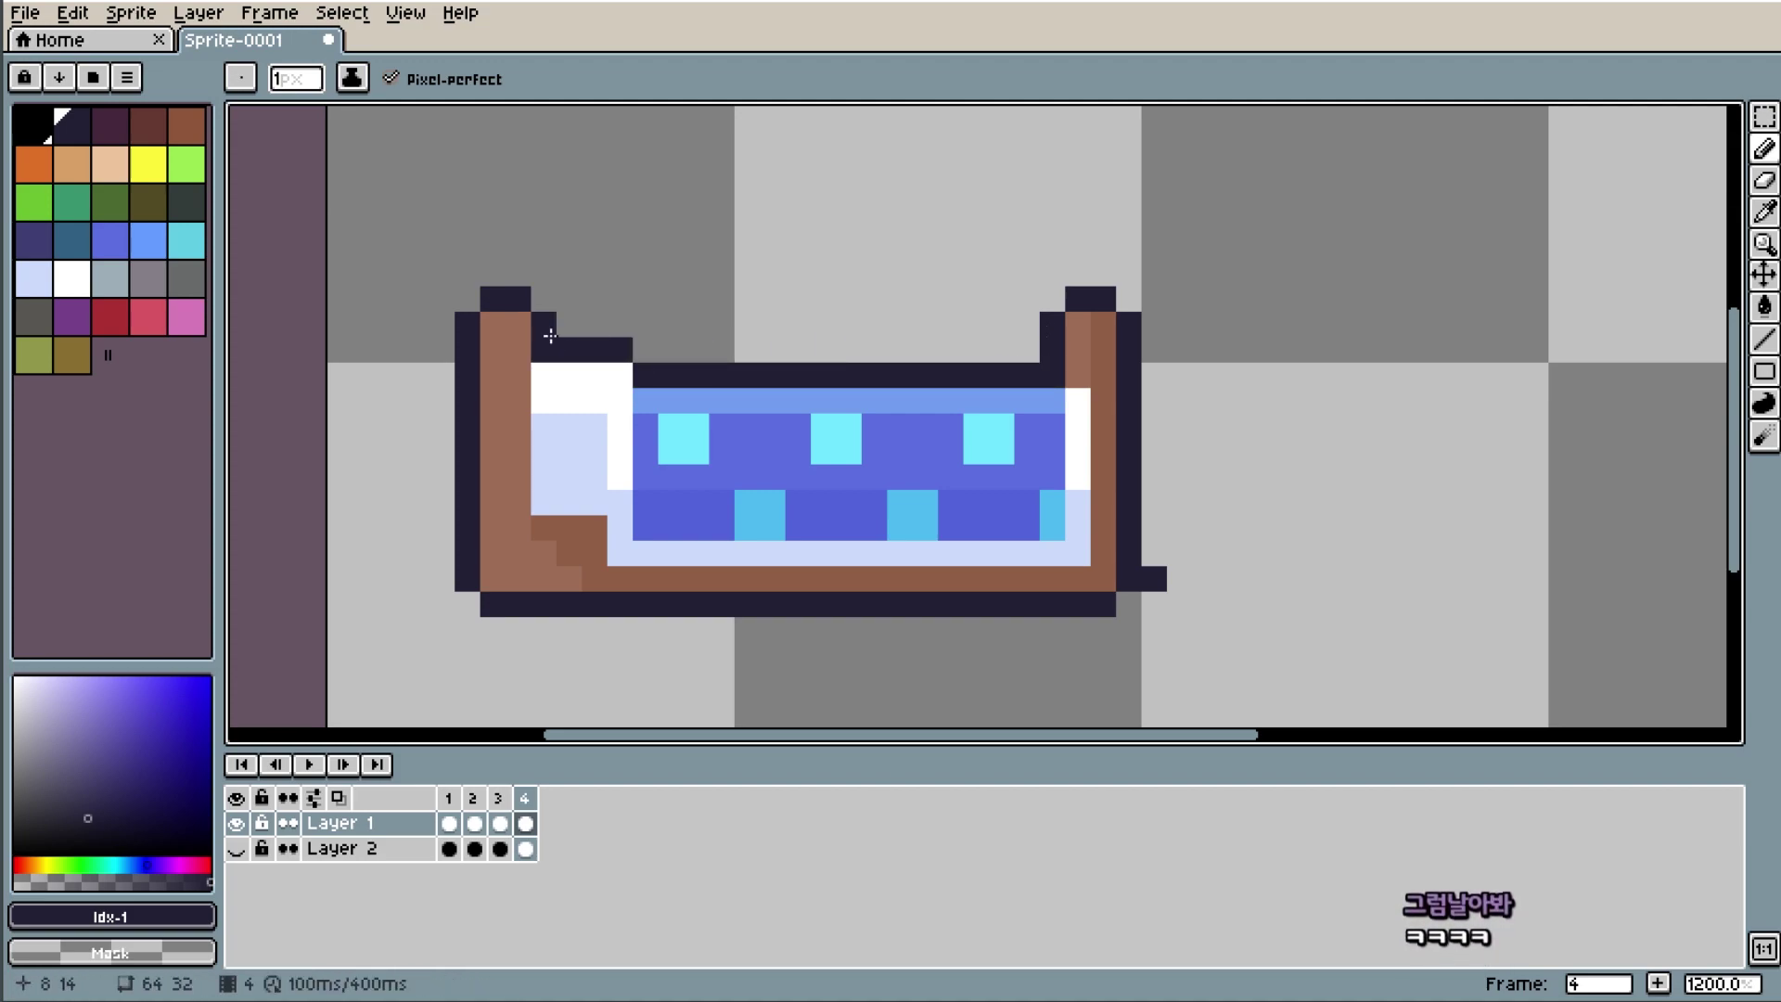
Fix the bottom-left corner pixel in navy and erase the bed's bottom outline row.
key("e")
left_click(1152, 578)
scroll(1196, 399, "down", 5)
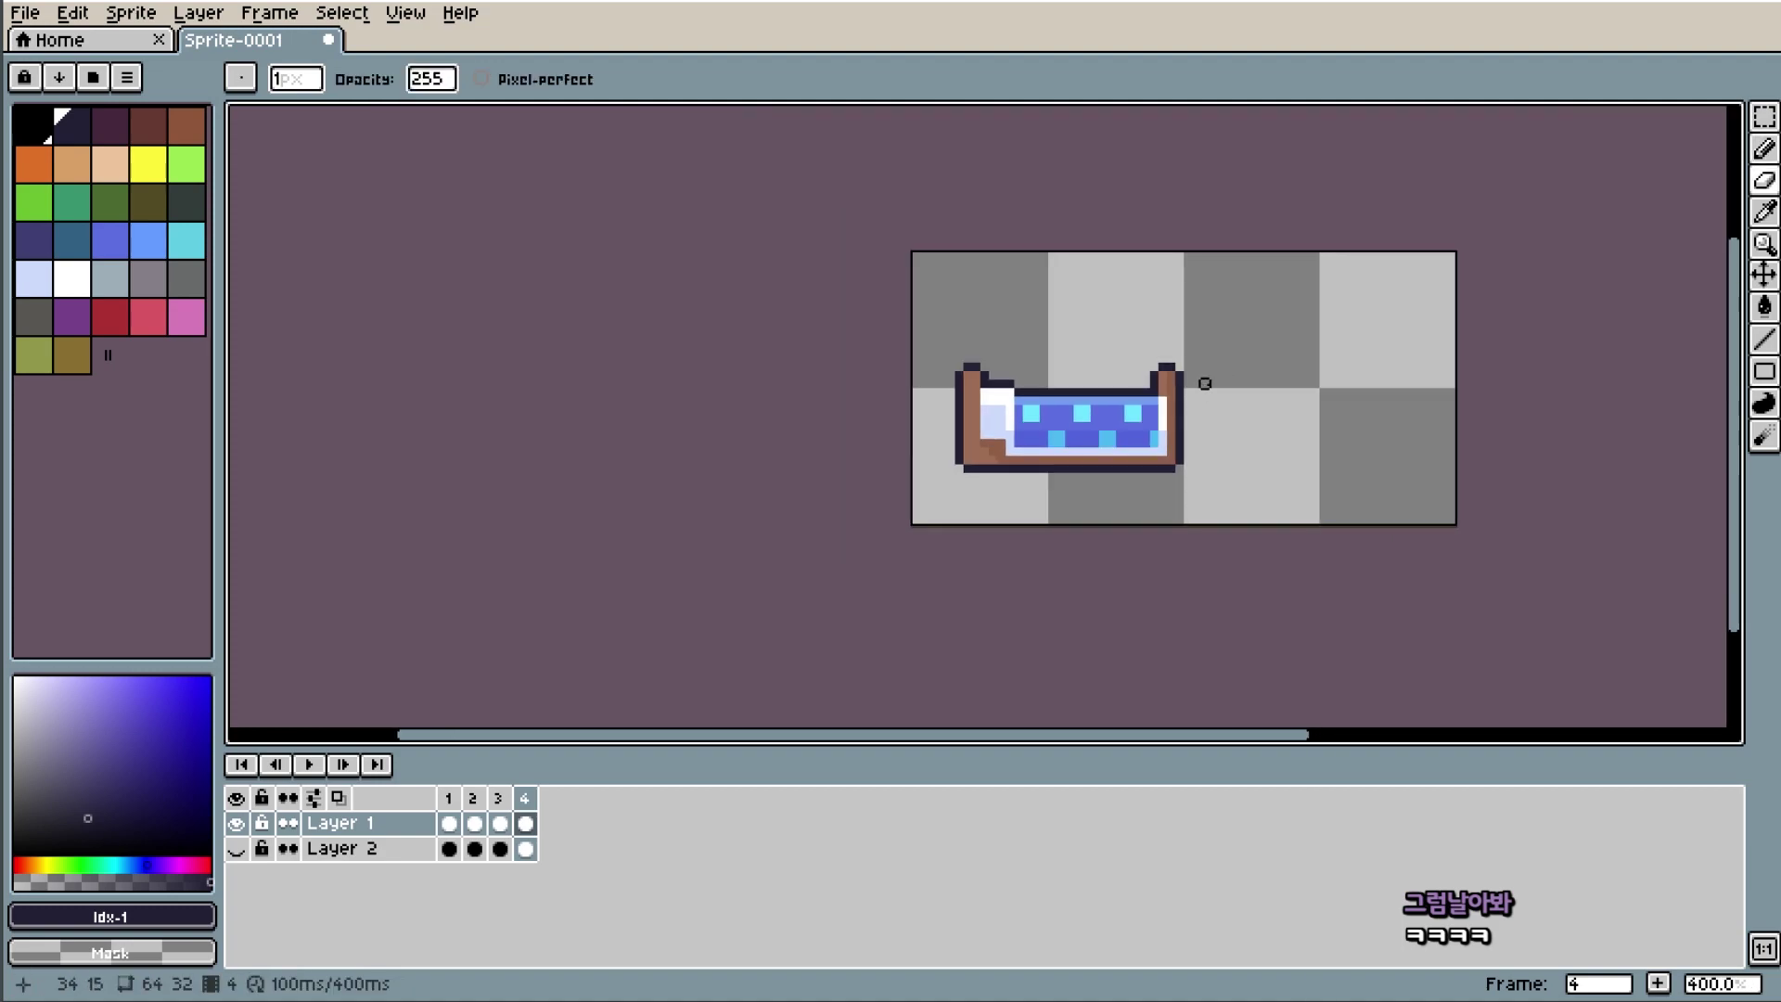
scroll(1204, 383, "up", 3)
scroll(1176, 390, "up", 2)
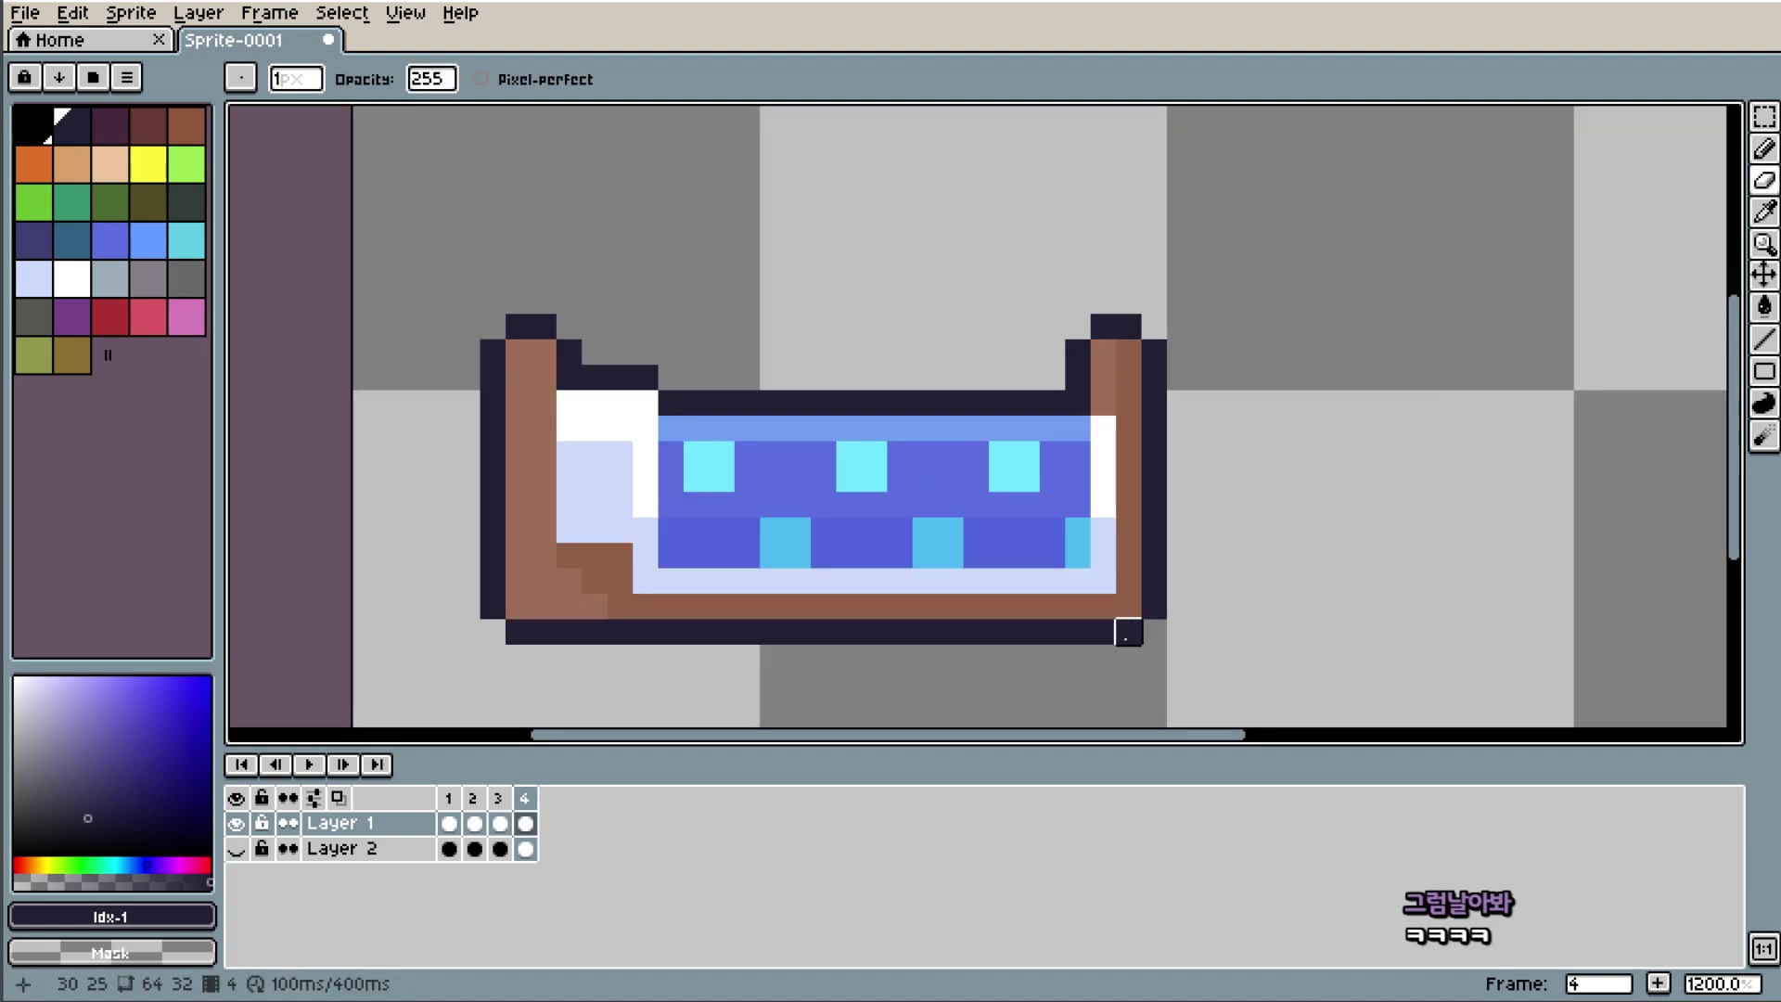
key("i")
left_click(1126, 630)
key("b")
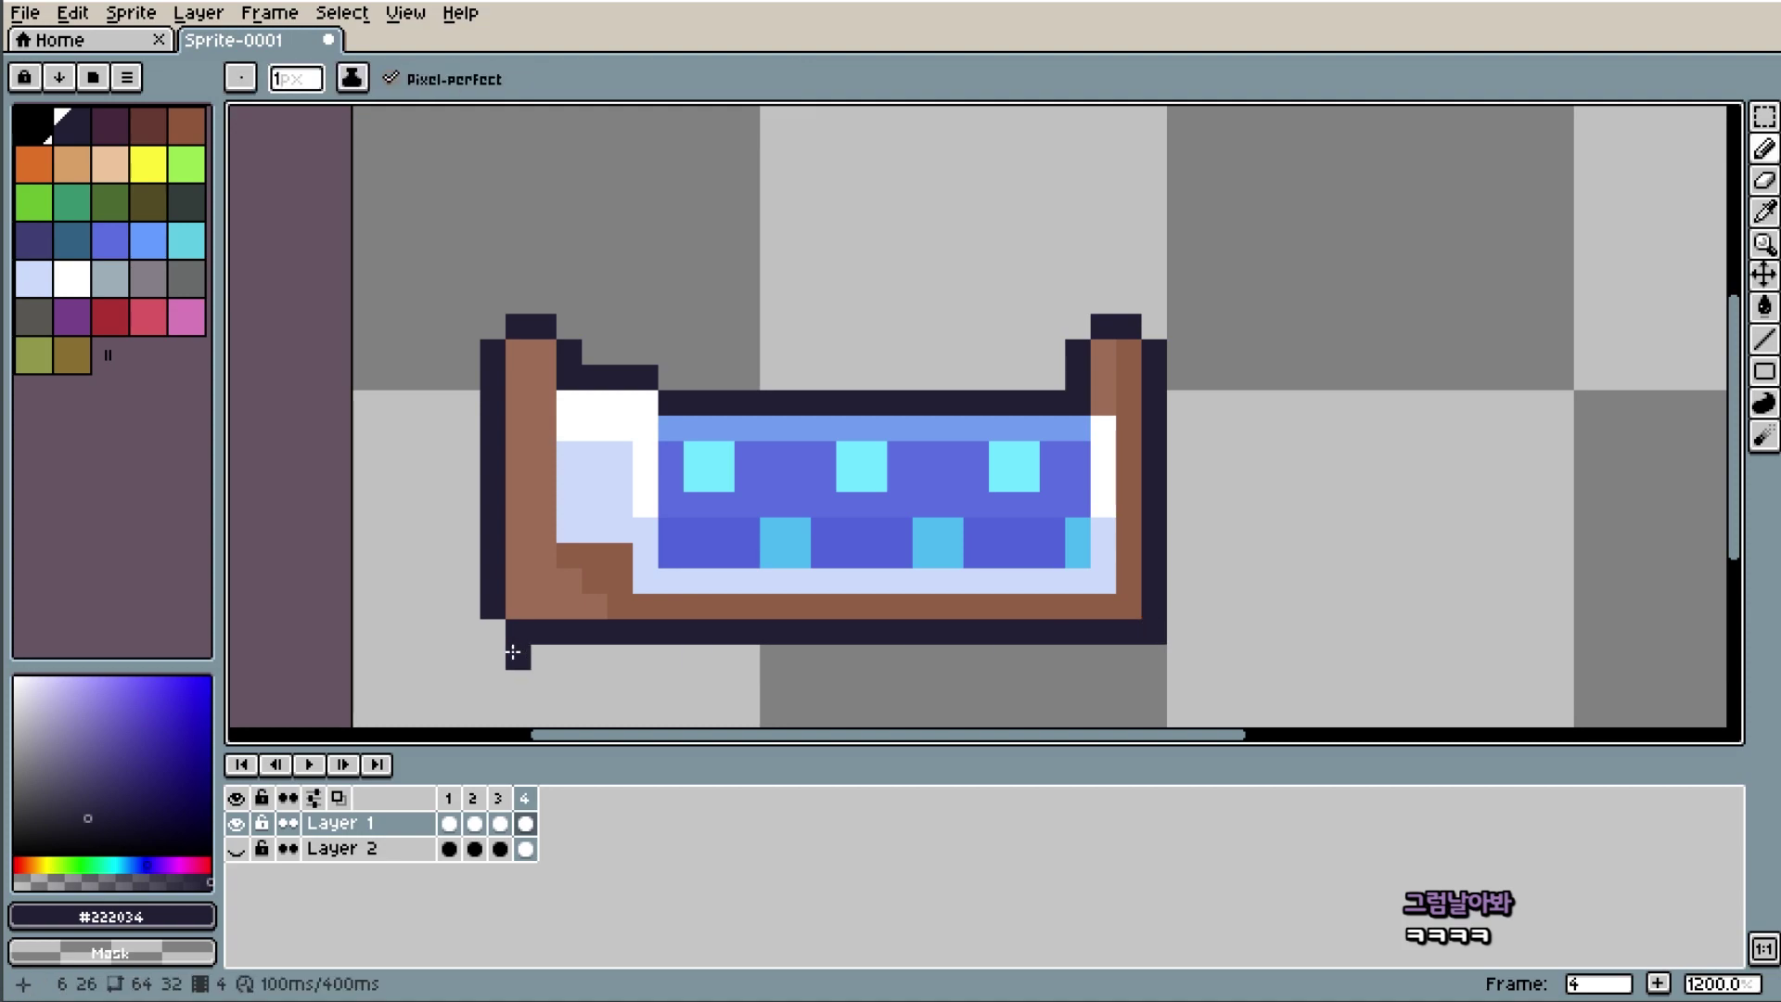
left_click(503, 630)
key("e")
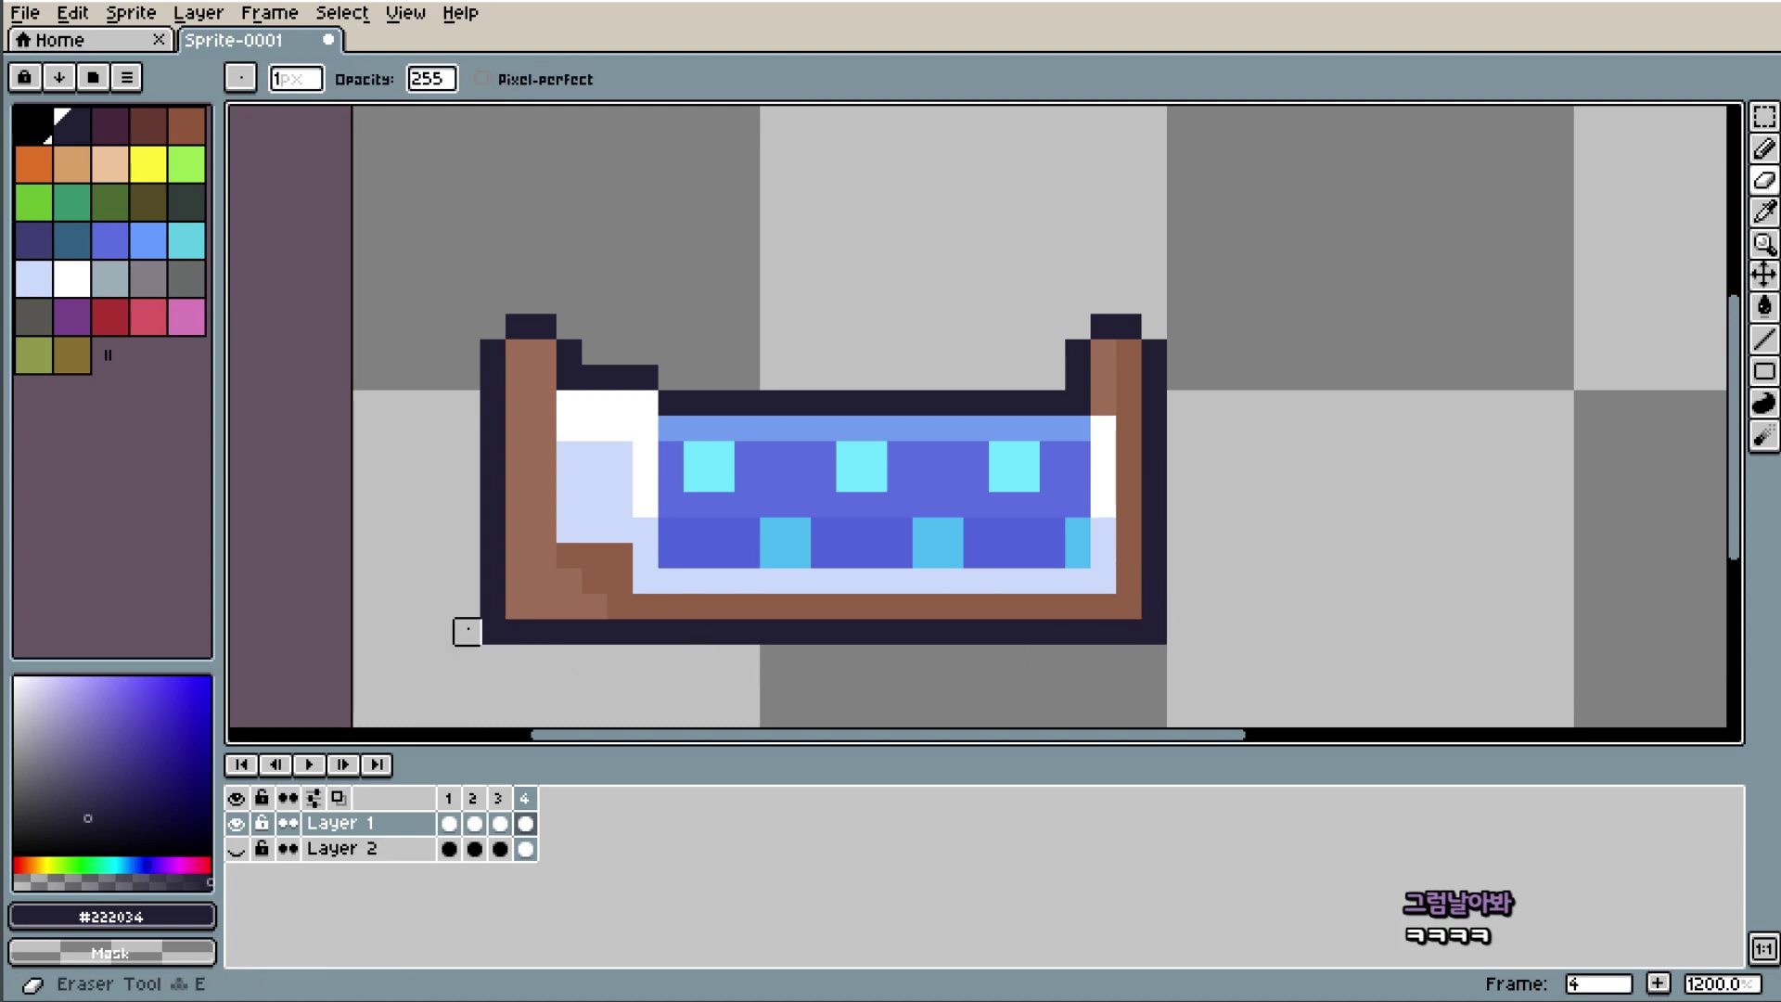
left_click_drag(492, 631, 1200, 630)
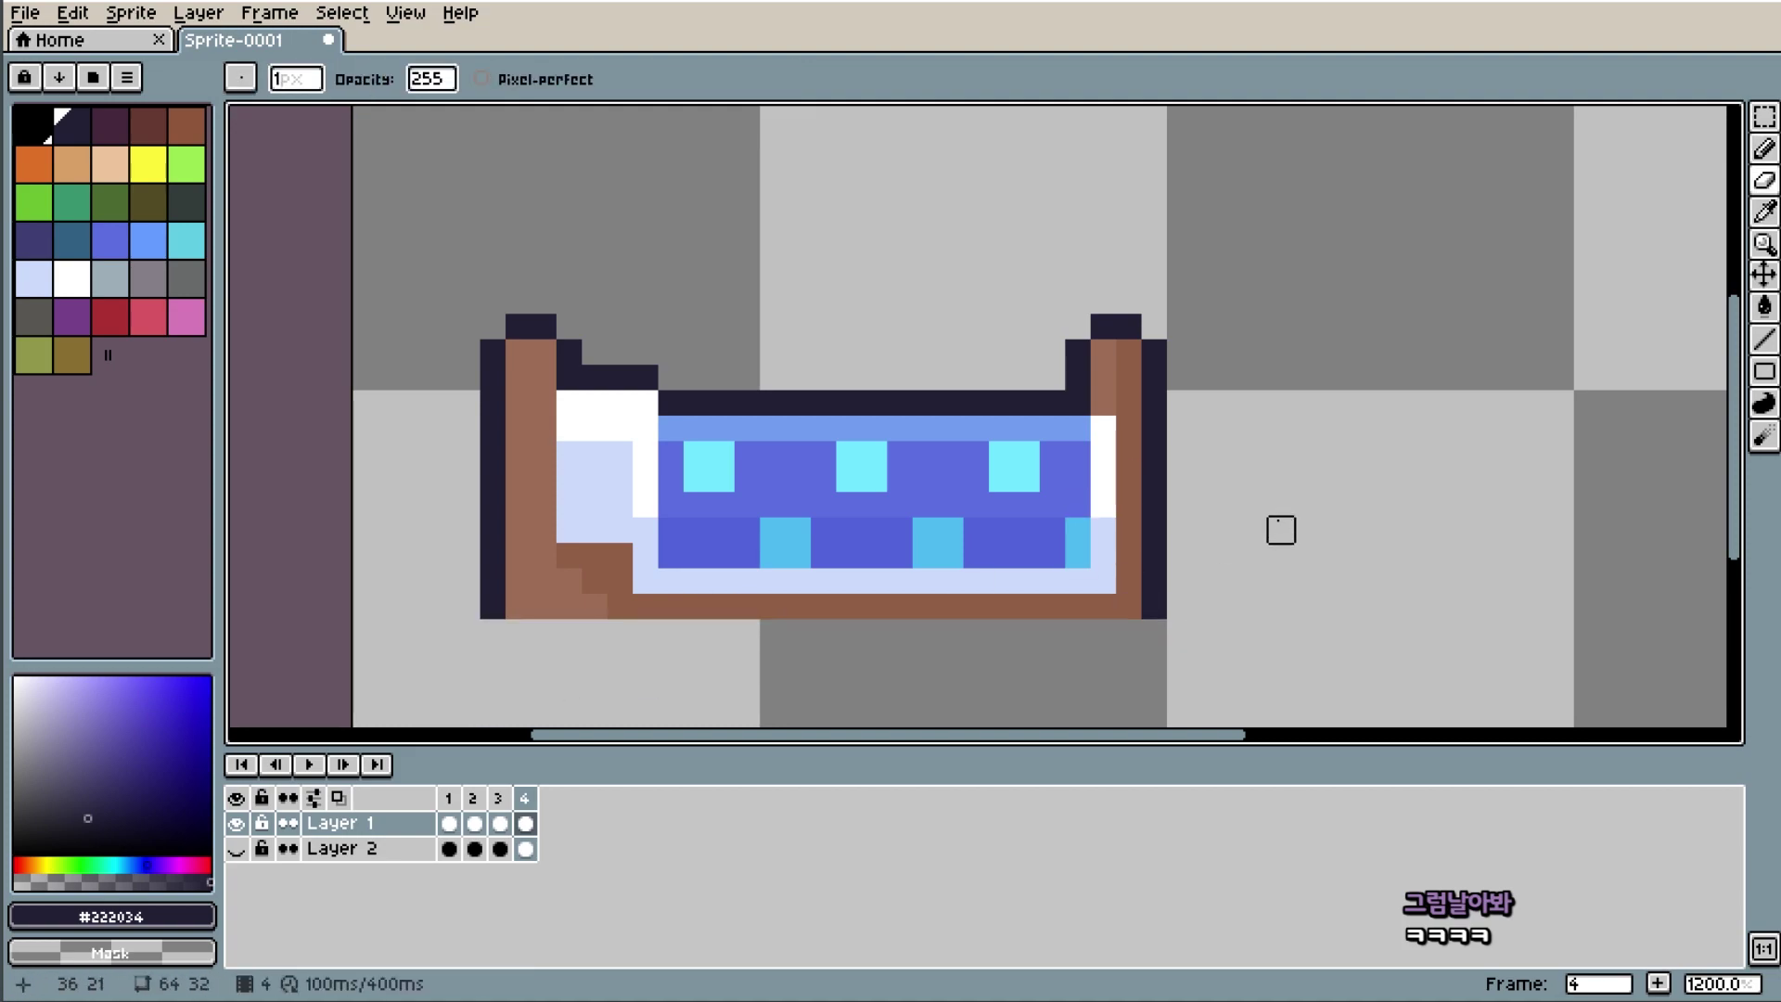
Marquee-select the whole bed and move it left and slightly up.
scroll(1233, 506, "down", 2)
scroll(1271, 528, "up", 1)
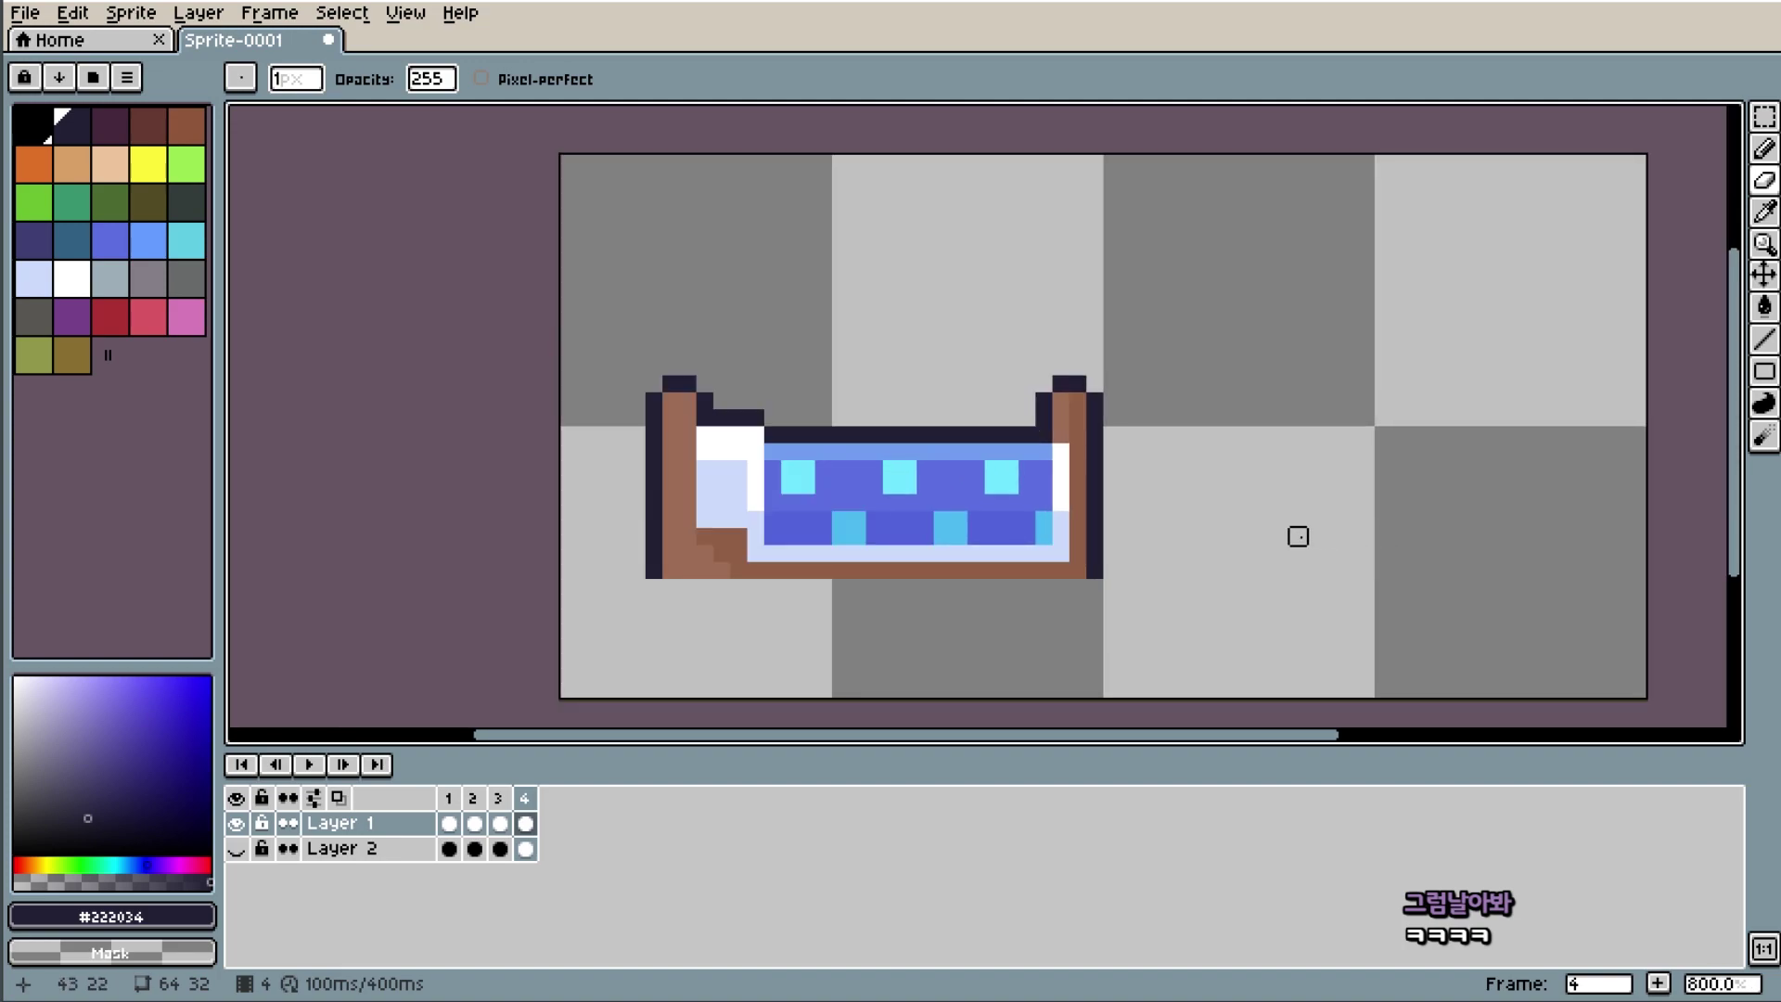
left_click(1764, 116)
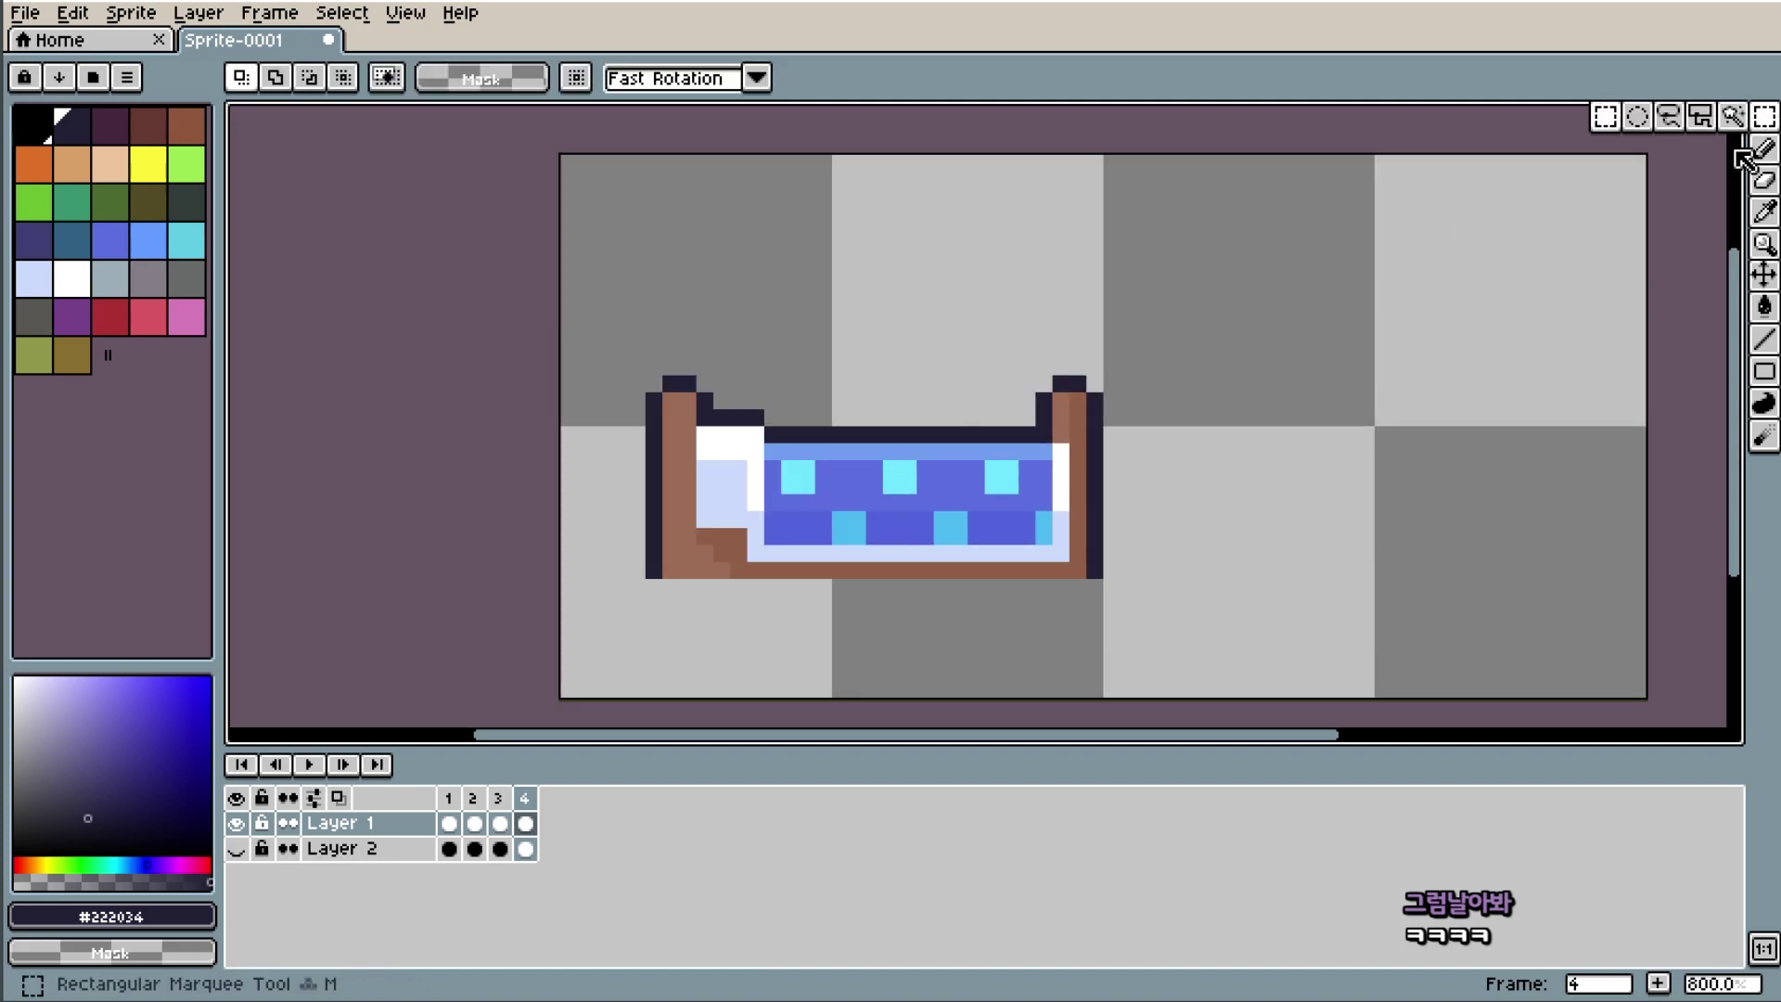
left_click_drag(585, 349, 1137, 638)
left_click_drag(870, 524, 819, 508)
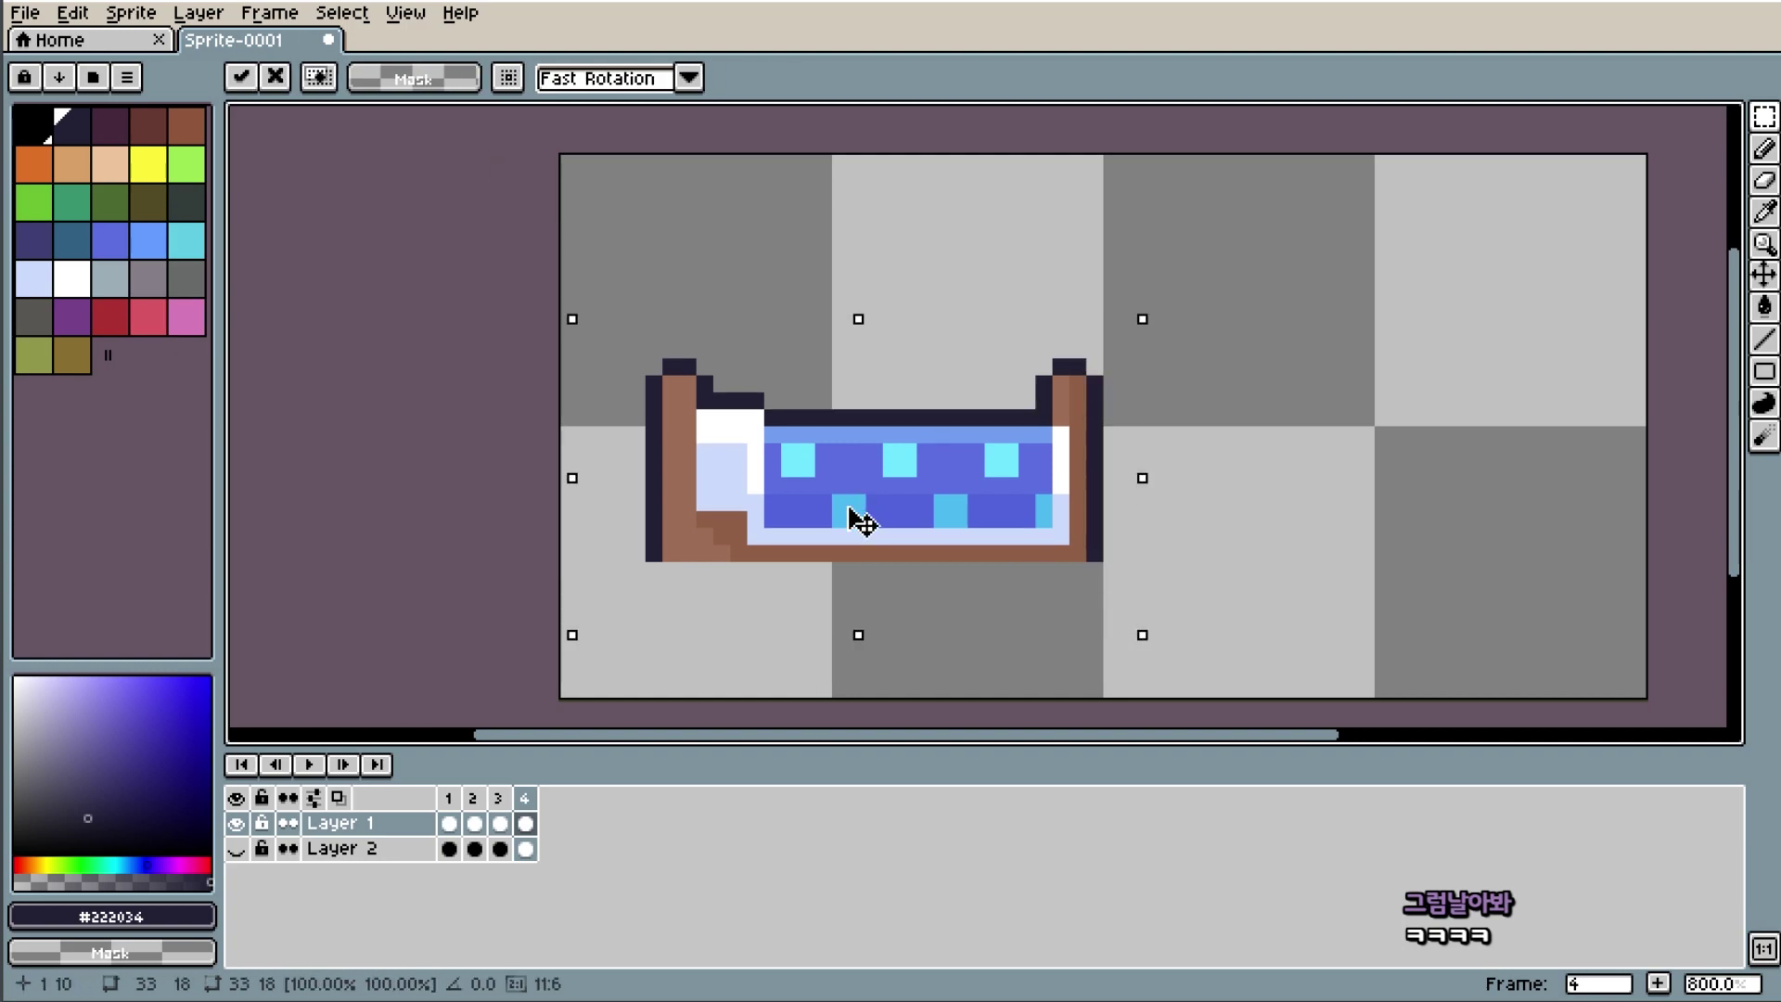
left_click(1263, 484)
Reselect the bed and drag a copy to its lower right.
scroll(1435, 481, "up", 1)
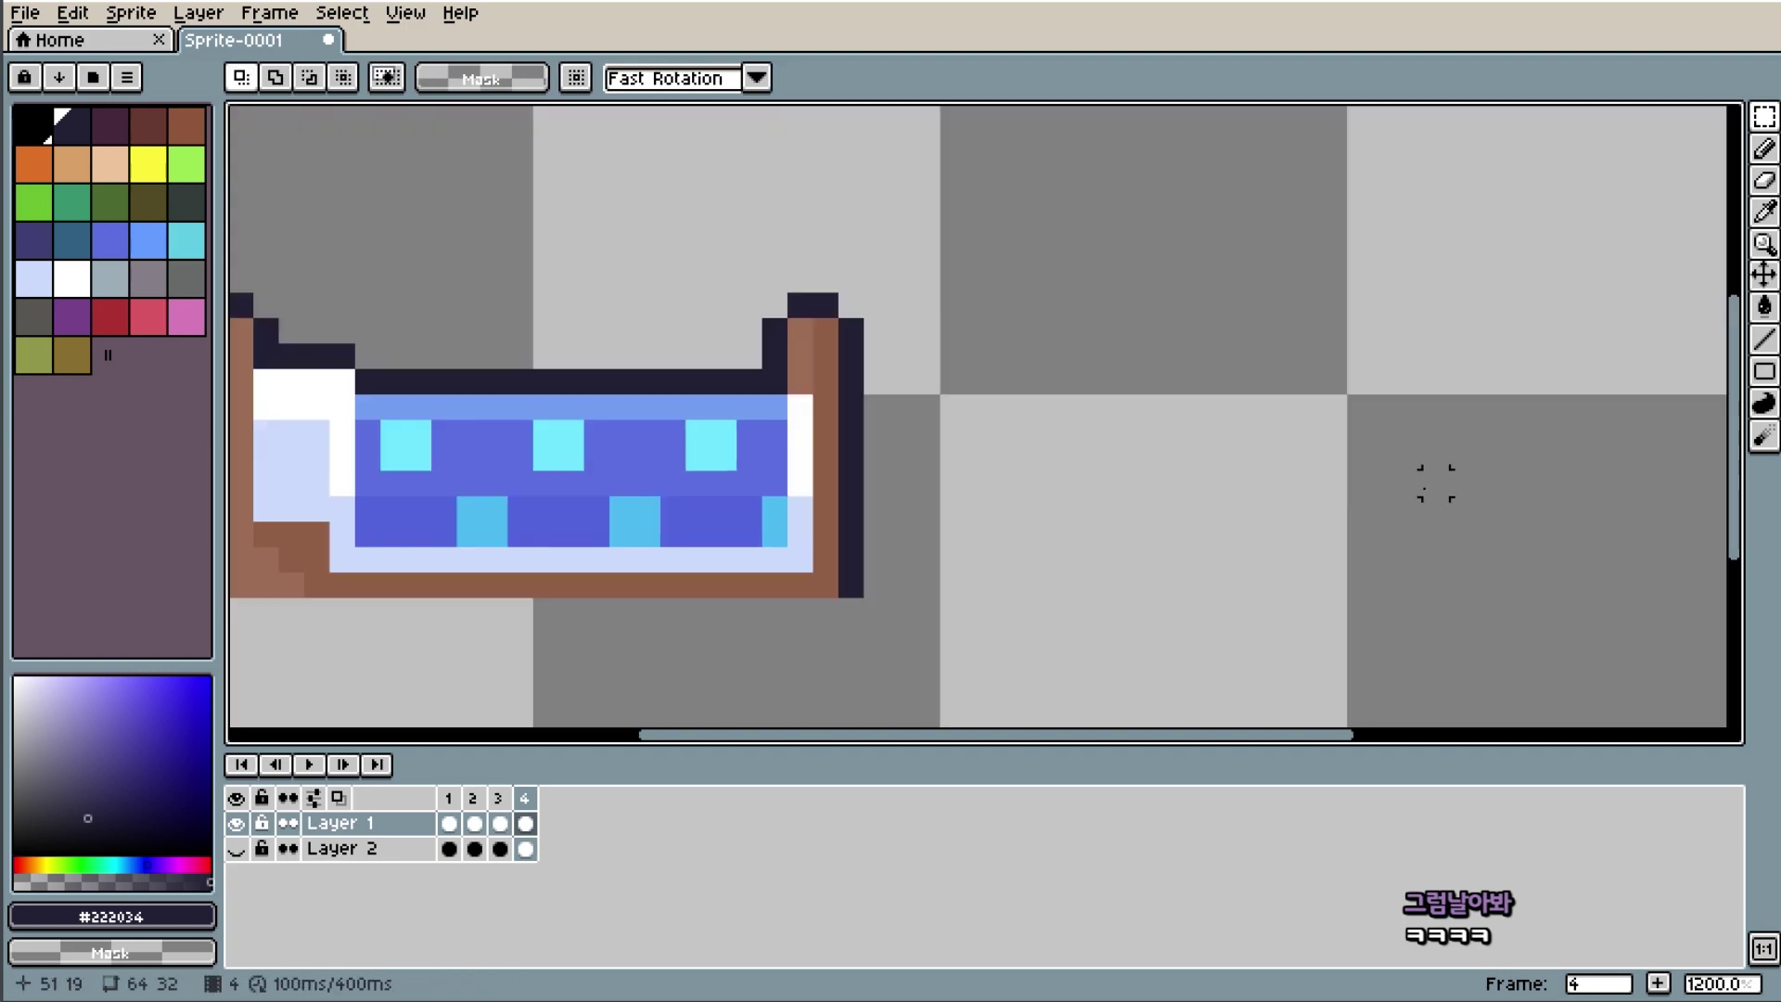
scroll(1212, 481, "down", 2)
scroll(1467, 494, "up", 1)
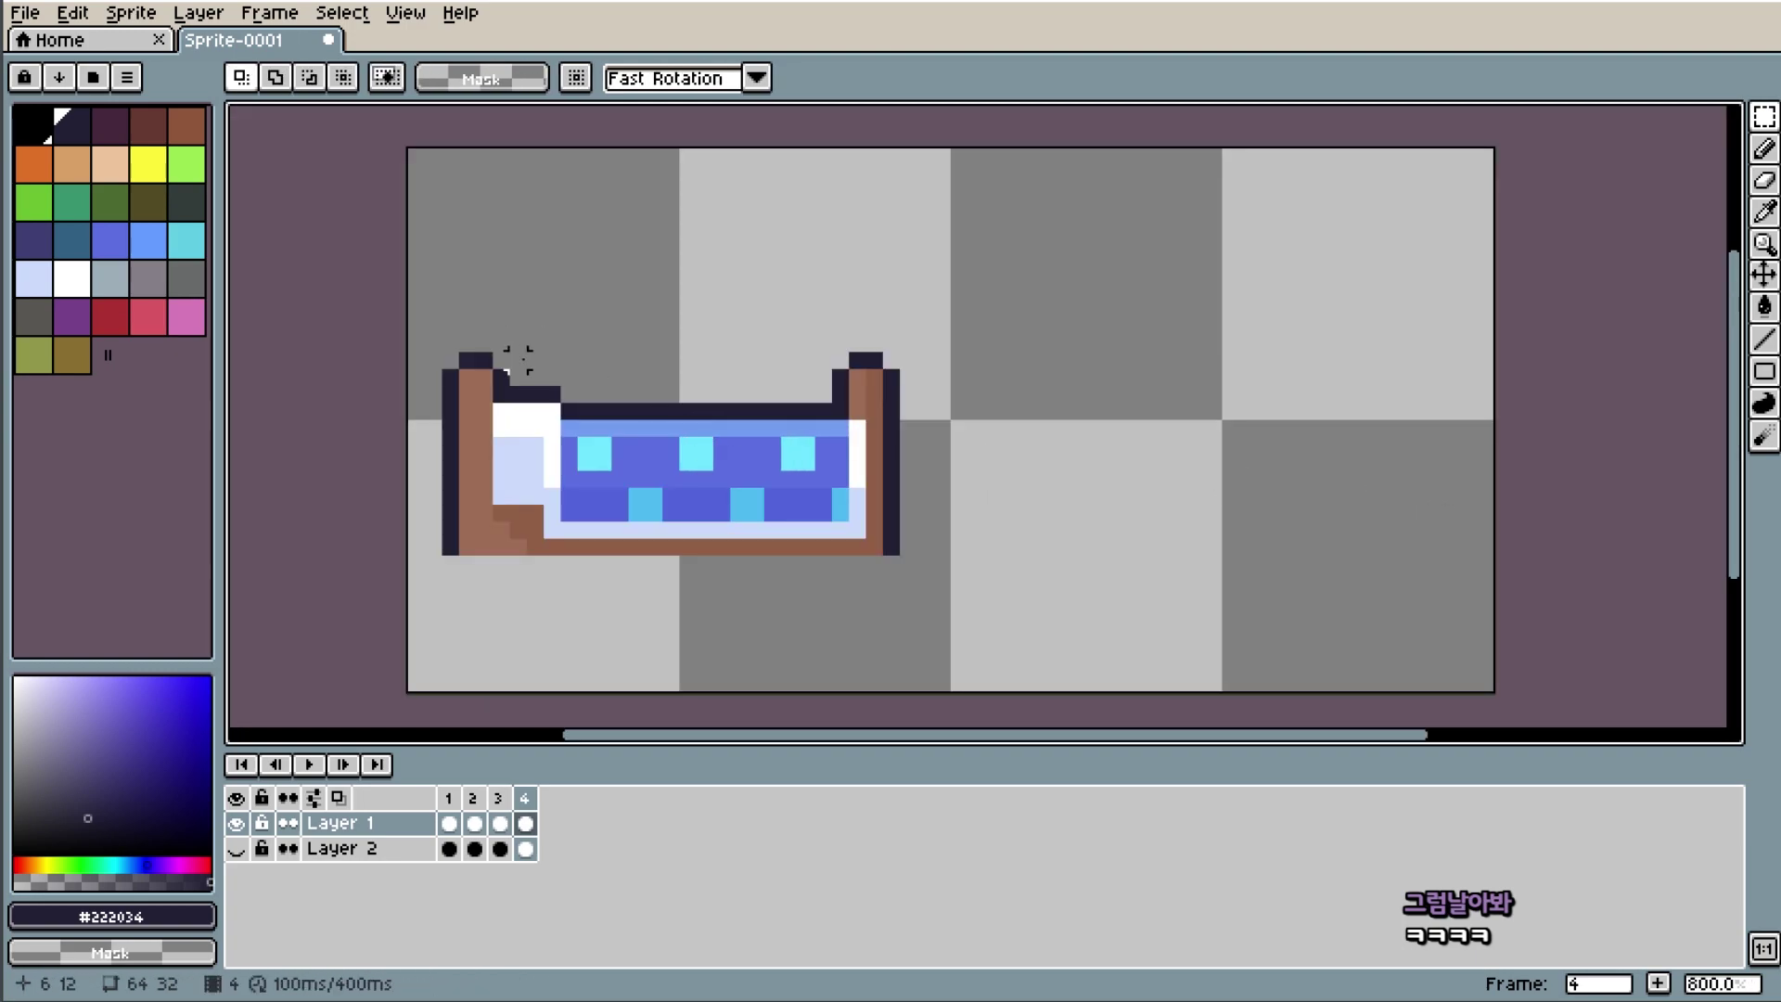
left_click_drag(409, 303, 1073, 676)
left_click_drag(718, 473, 1144, 501)
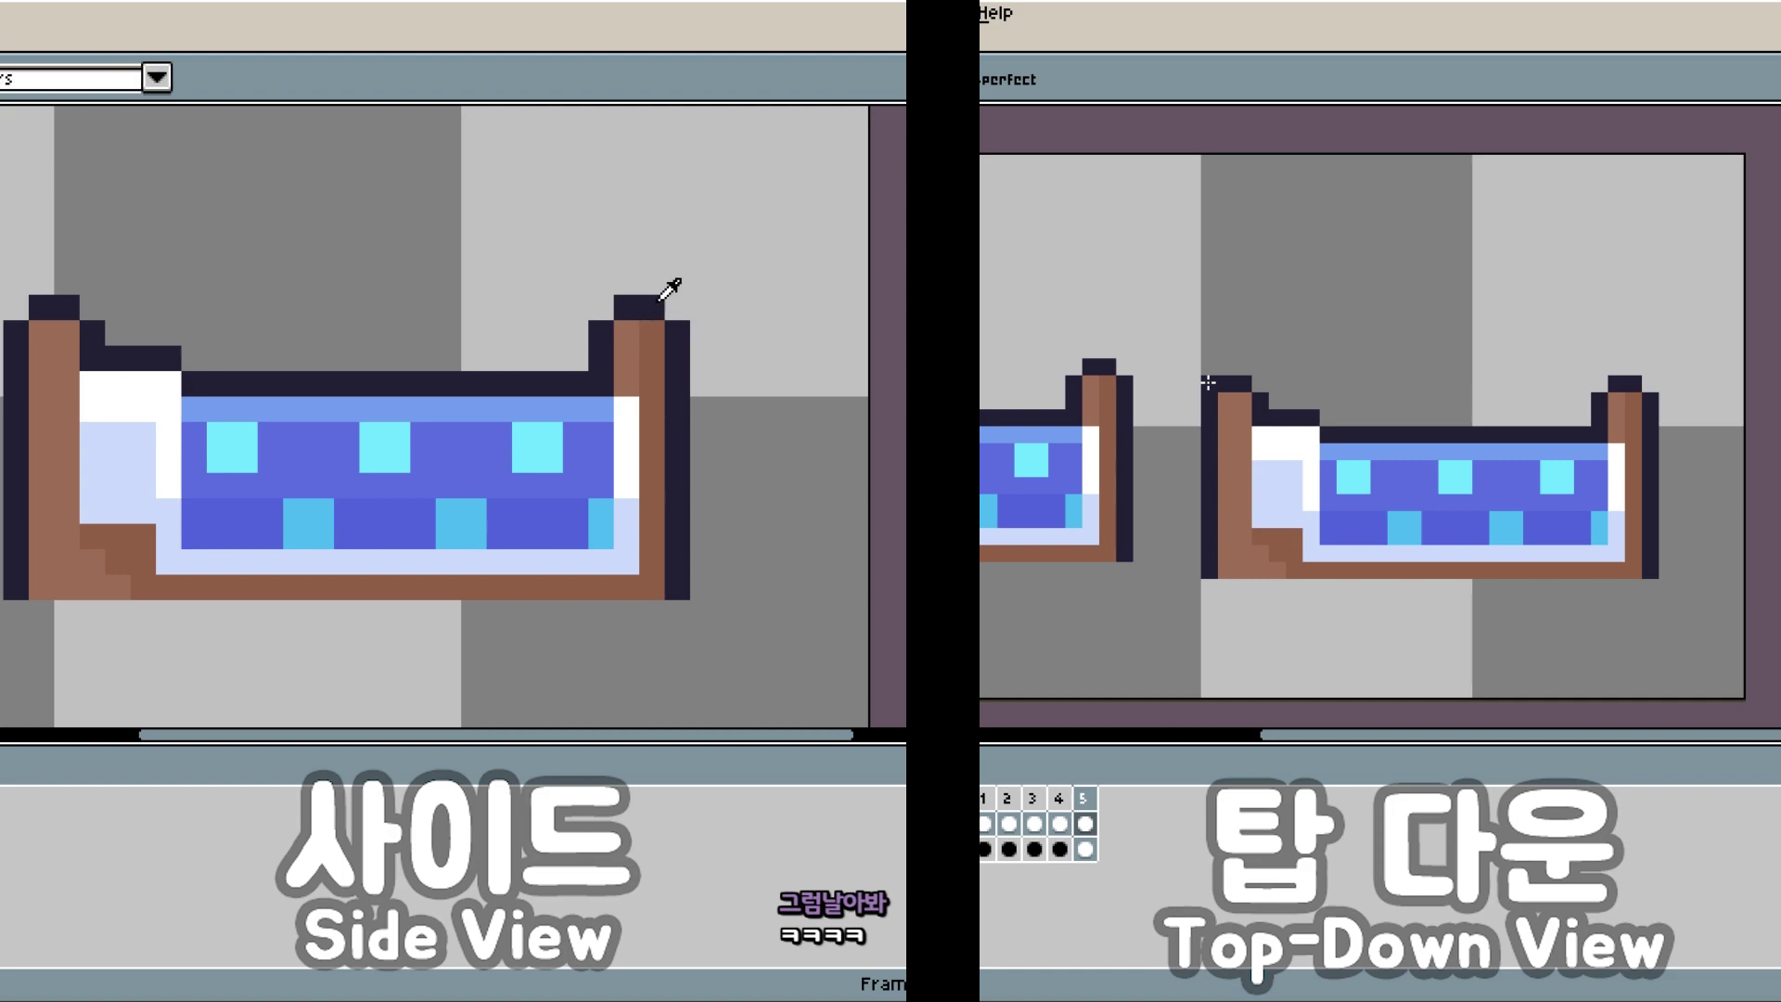
Add a brown end block beside the side bed and brown posts on the top-down bed.
left_click_drag(640, 307, 690, 586)
left_click(804, 409)
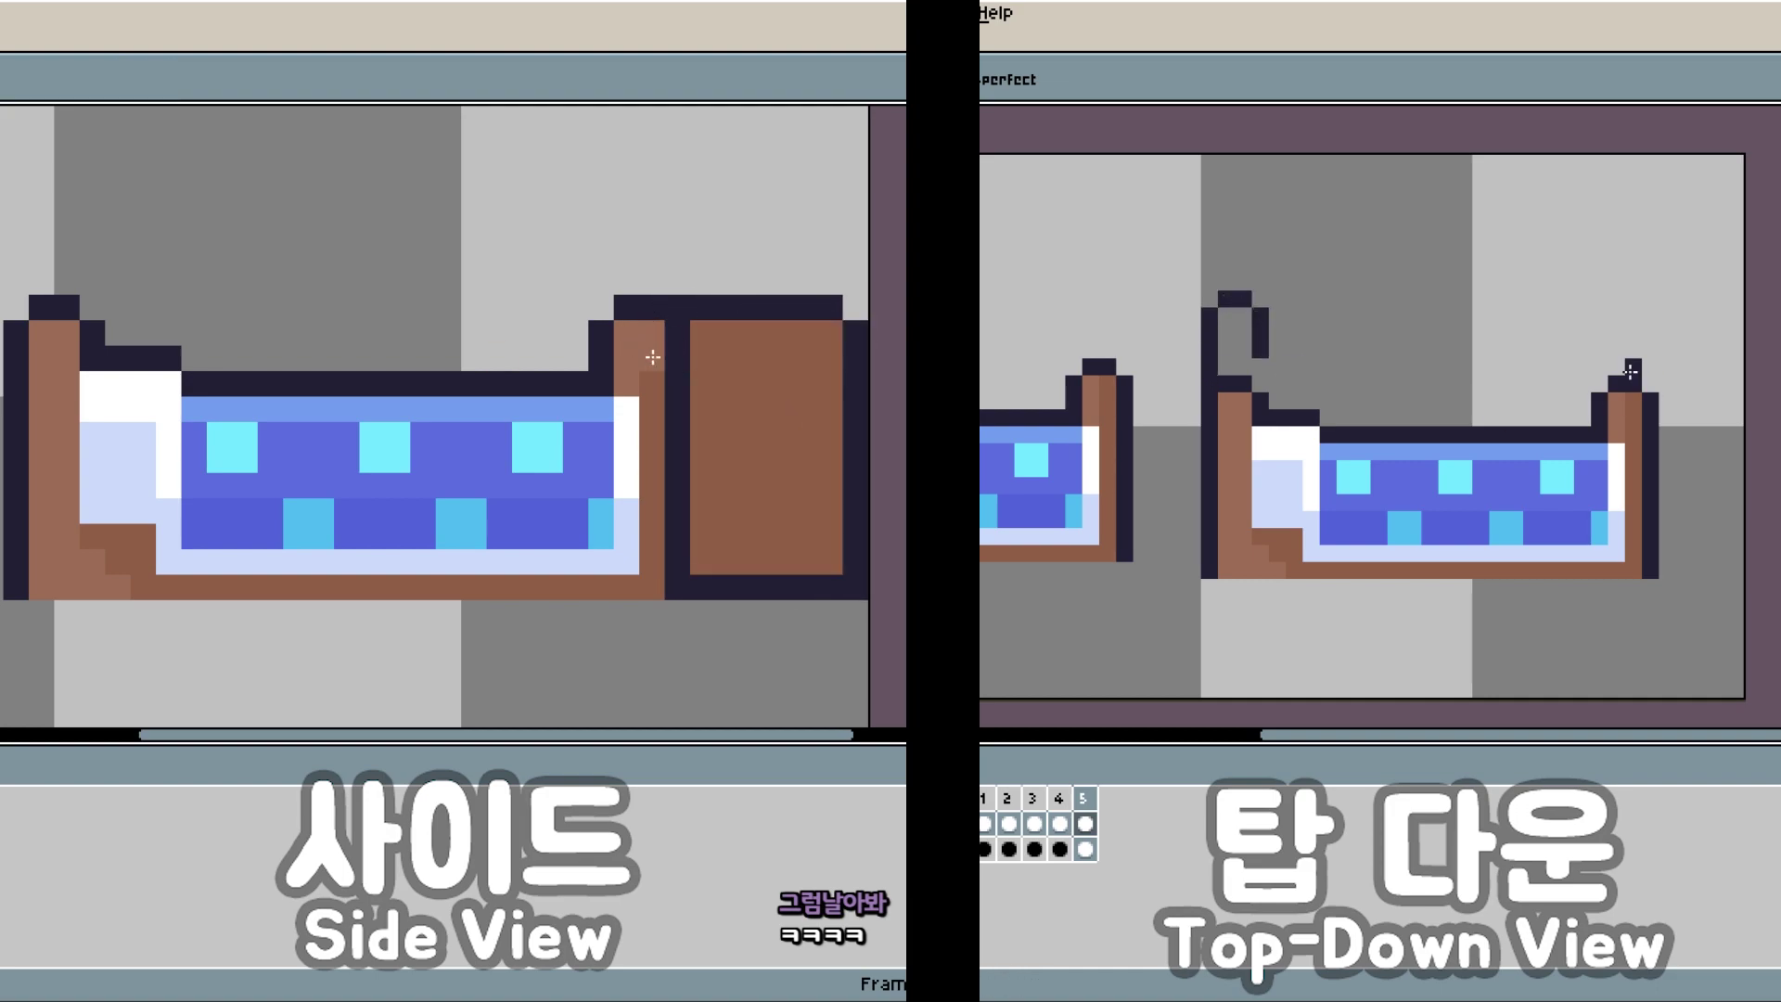
left_click_drag(1602, 390, 1601, 311)
mouse_move(1286, 299)
left_mouse_down()
mouse_move(1556, 299)
mouse_move(1650, 393)
left_mouse_up()
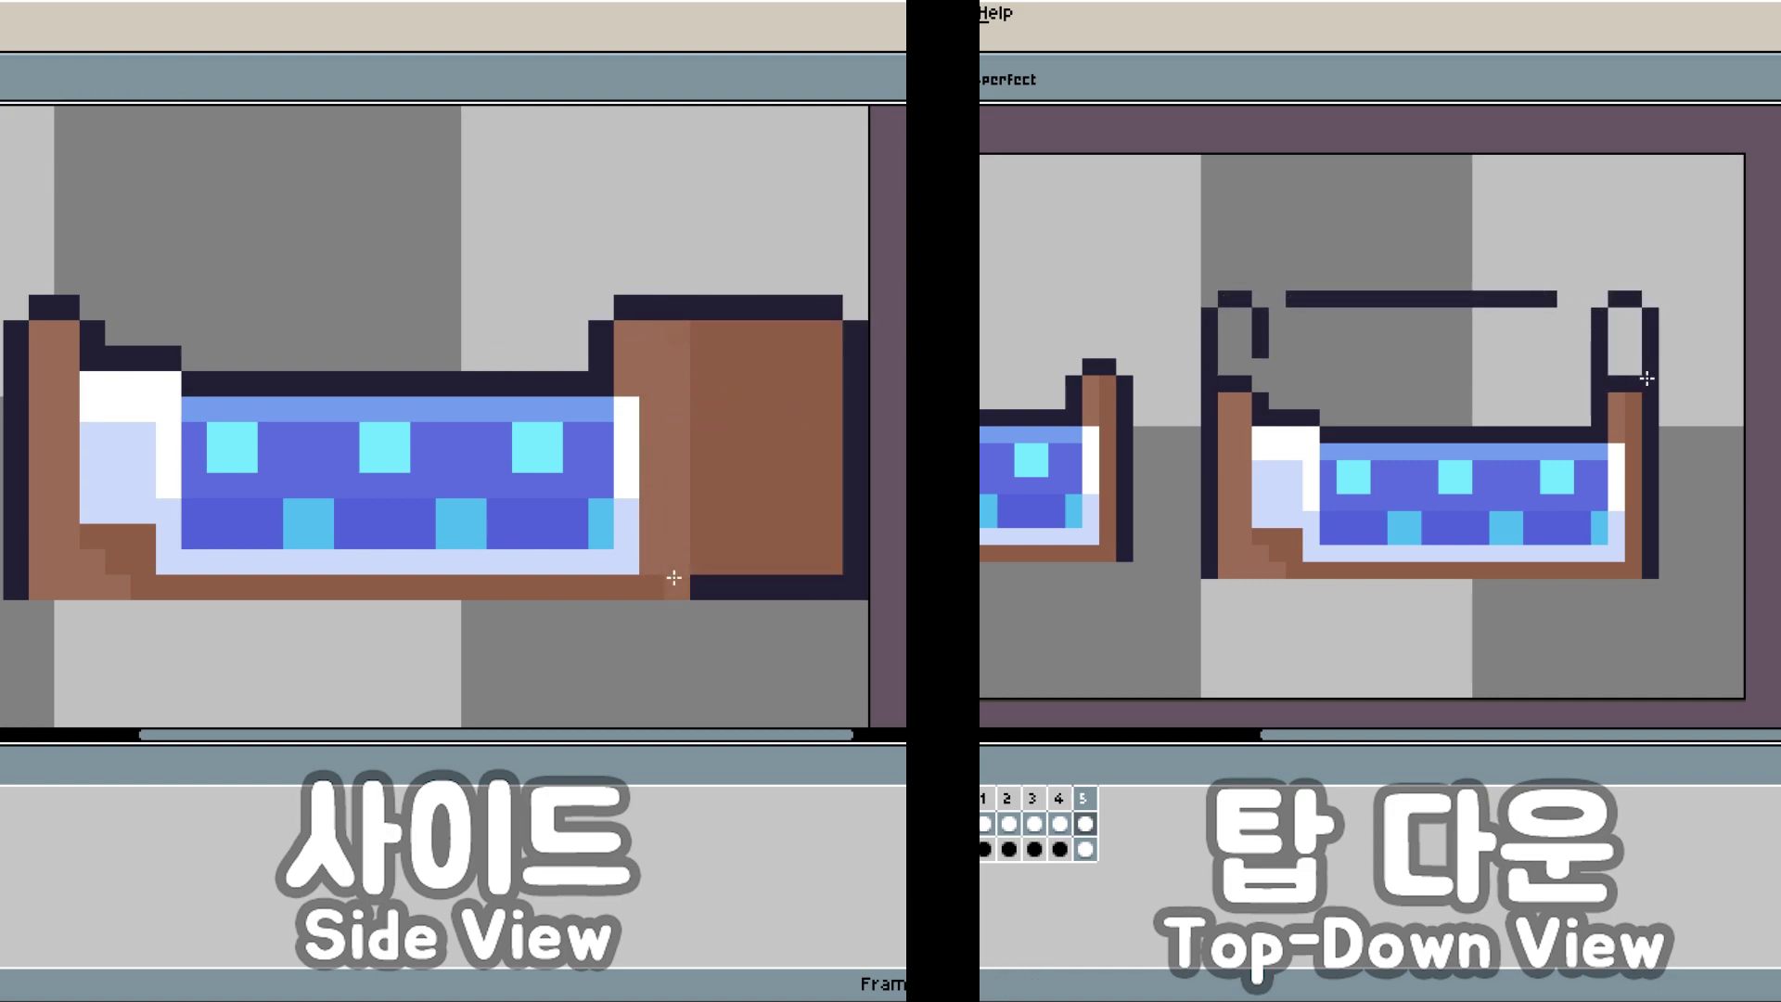
scroll(1603, 371, "up", 2)
left_click_drag(1113, 258, 1521, 258)
scroll(266, 643, "down", 3)
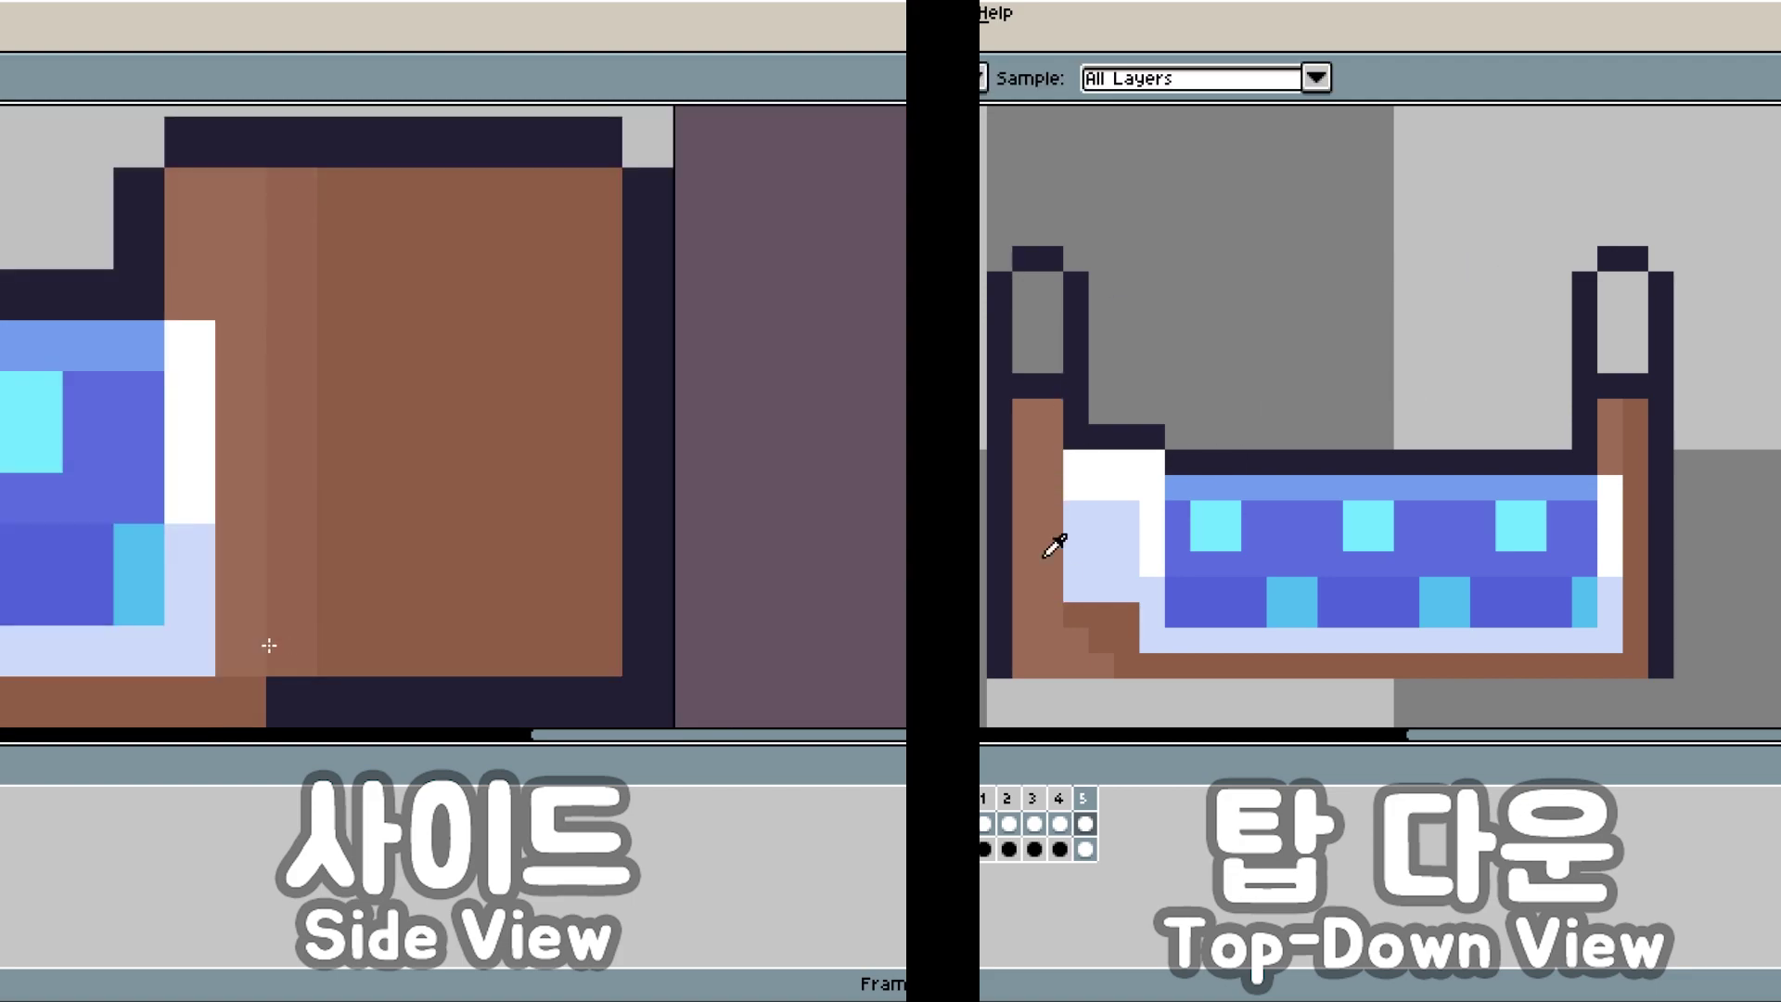
left_click_drag(616, 736, 417, 736)
left_click(1037, 325)
left_click(1623, 343)
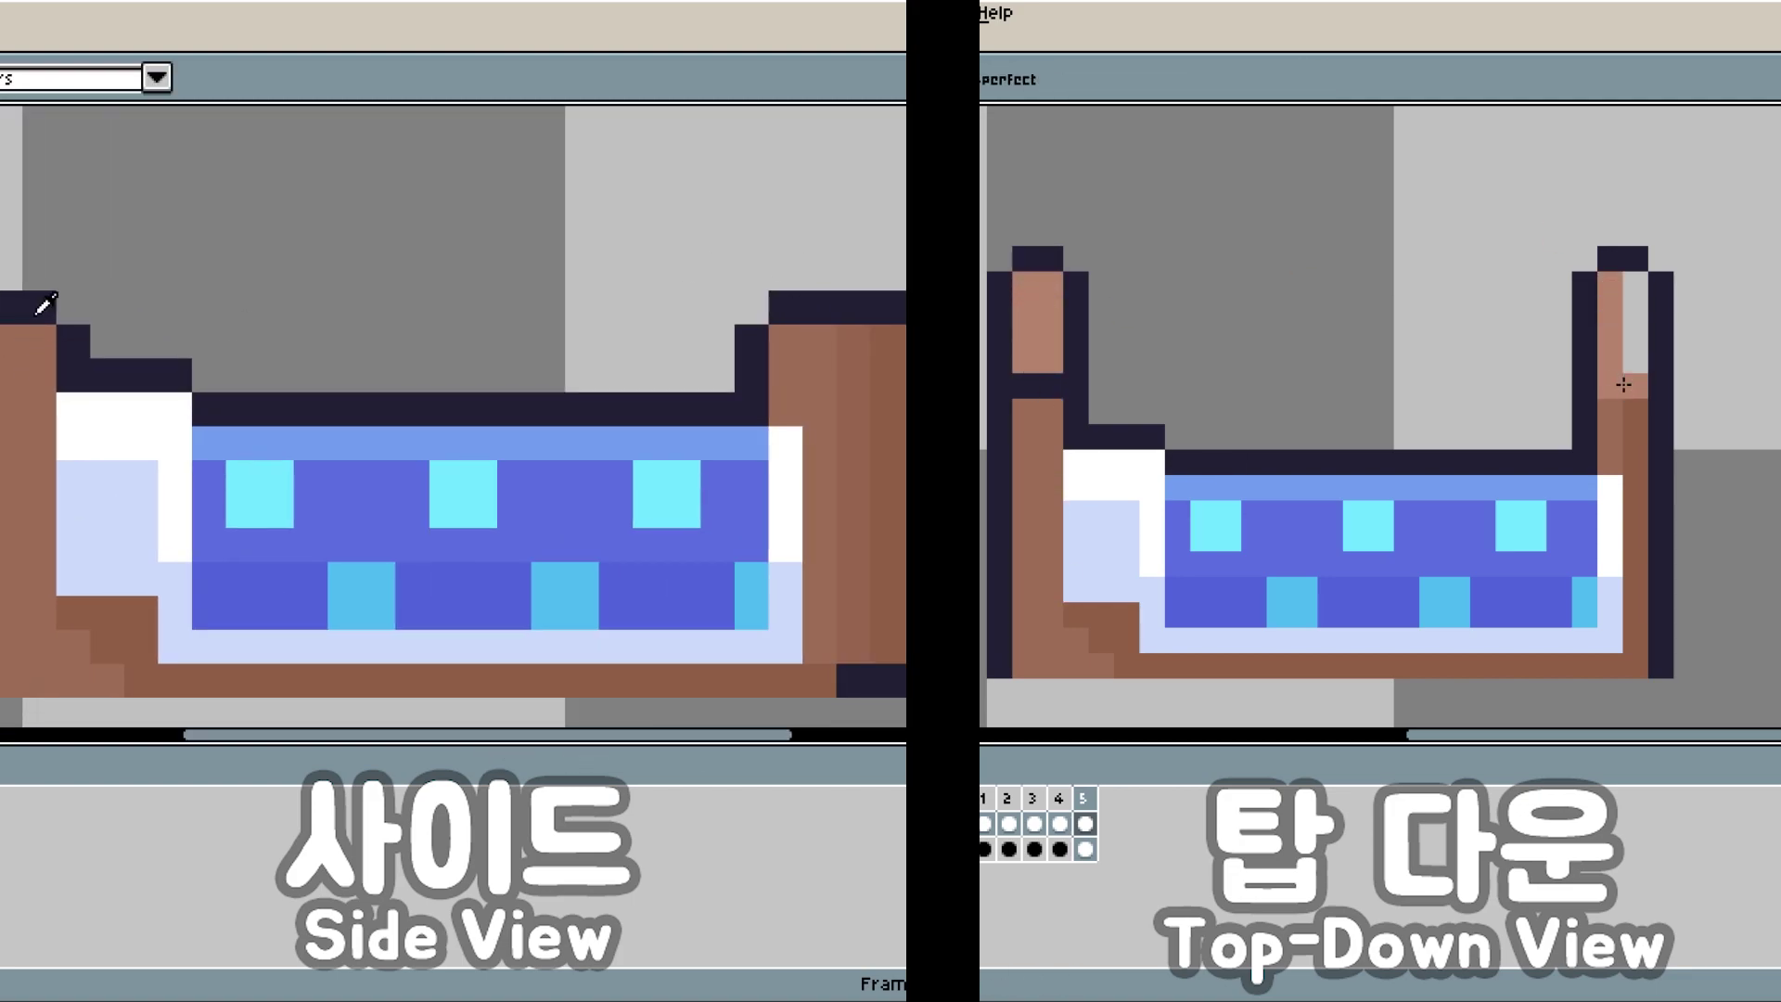
Give the side-view bed a dark top line and brown top, and recolour its mattress edges.
mouse_move(93, 307)
left_mouse_down()
mouse_move(343, 307)
mouse_move(402, 375)
left_mouse_up()
scroll(1391, 418, "down", 3)
scroll(1391, 417, "up", 1)
scroll(1391, 418, "up", 2)
left_click_drag(1249, 481, 1645, 482)
left_click(250, 357)
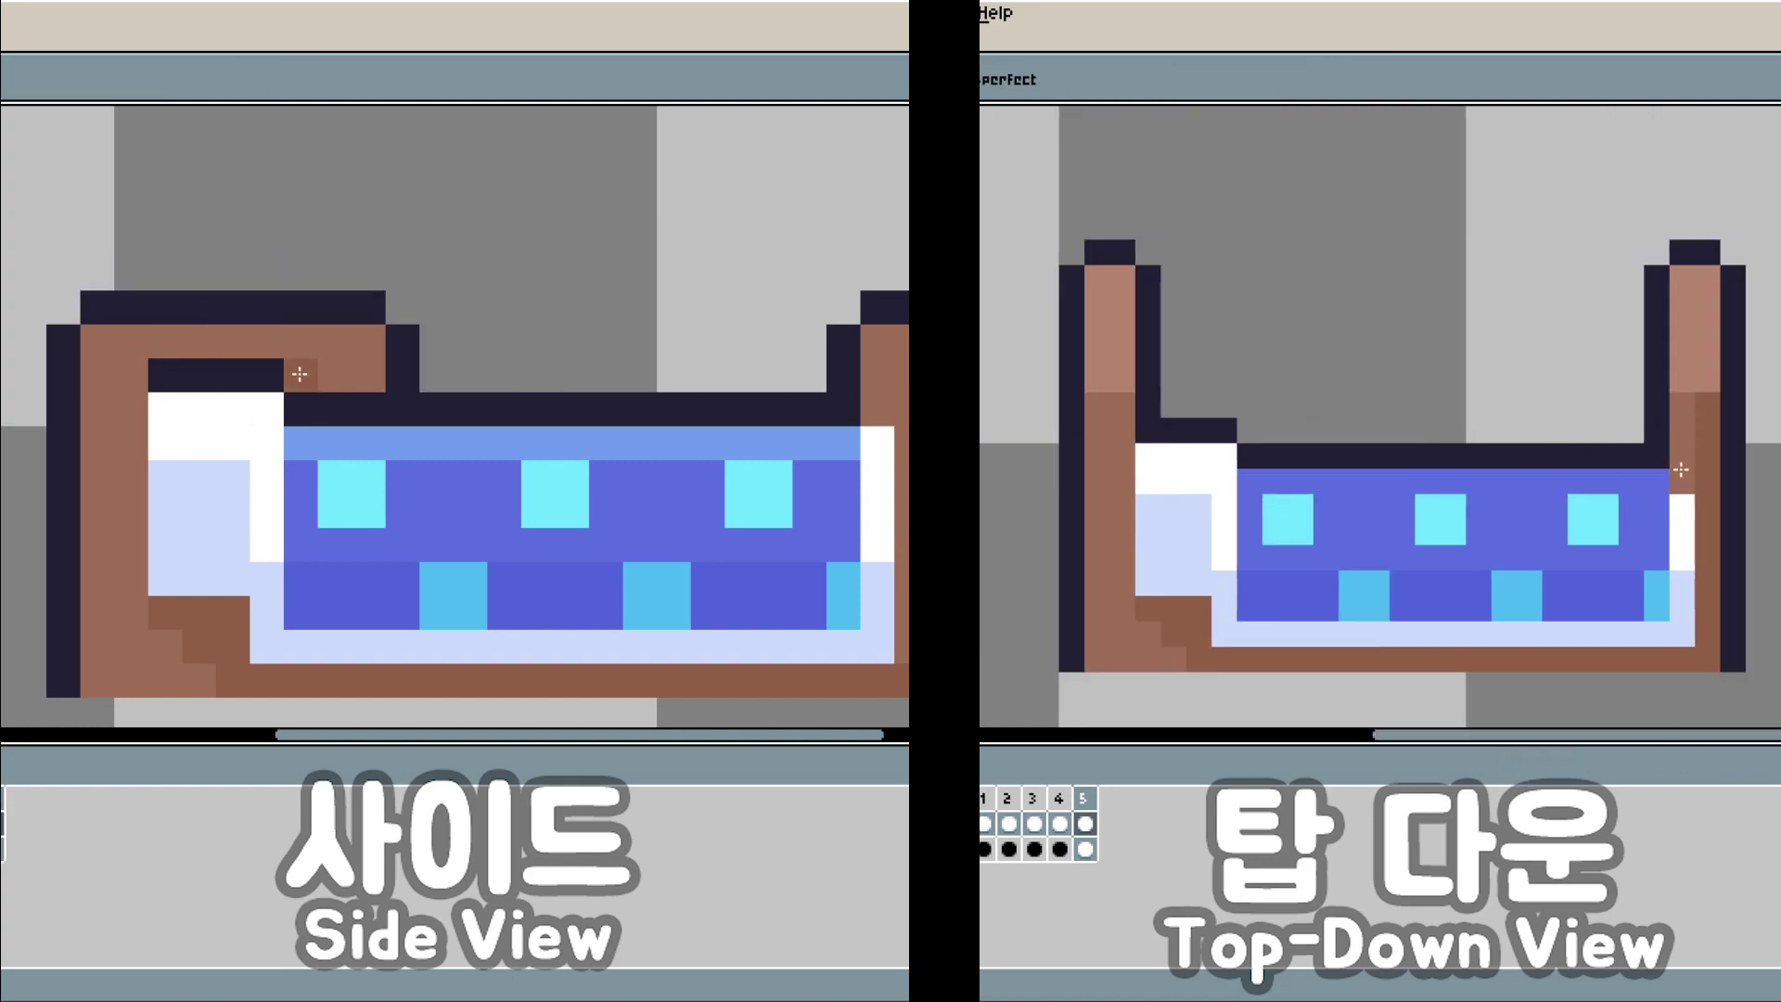
left_click(1681, 531)
left_click(1657, 595)
scroll(479, 550, "down", 3)
scroll(480, 550, "up", 1)
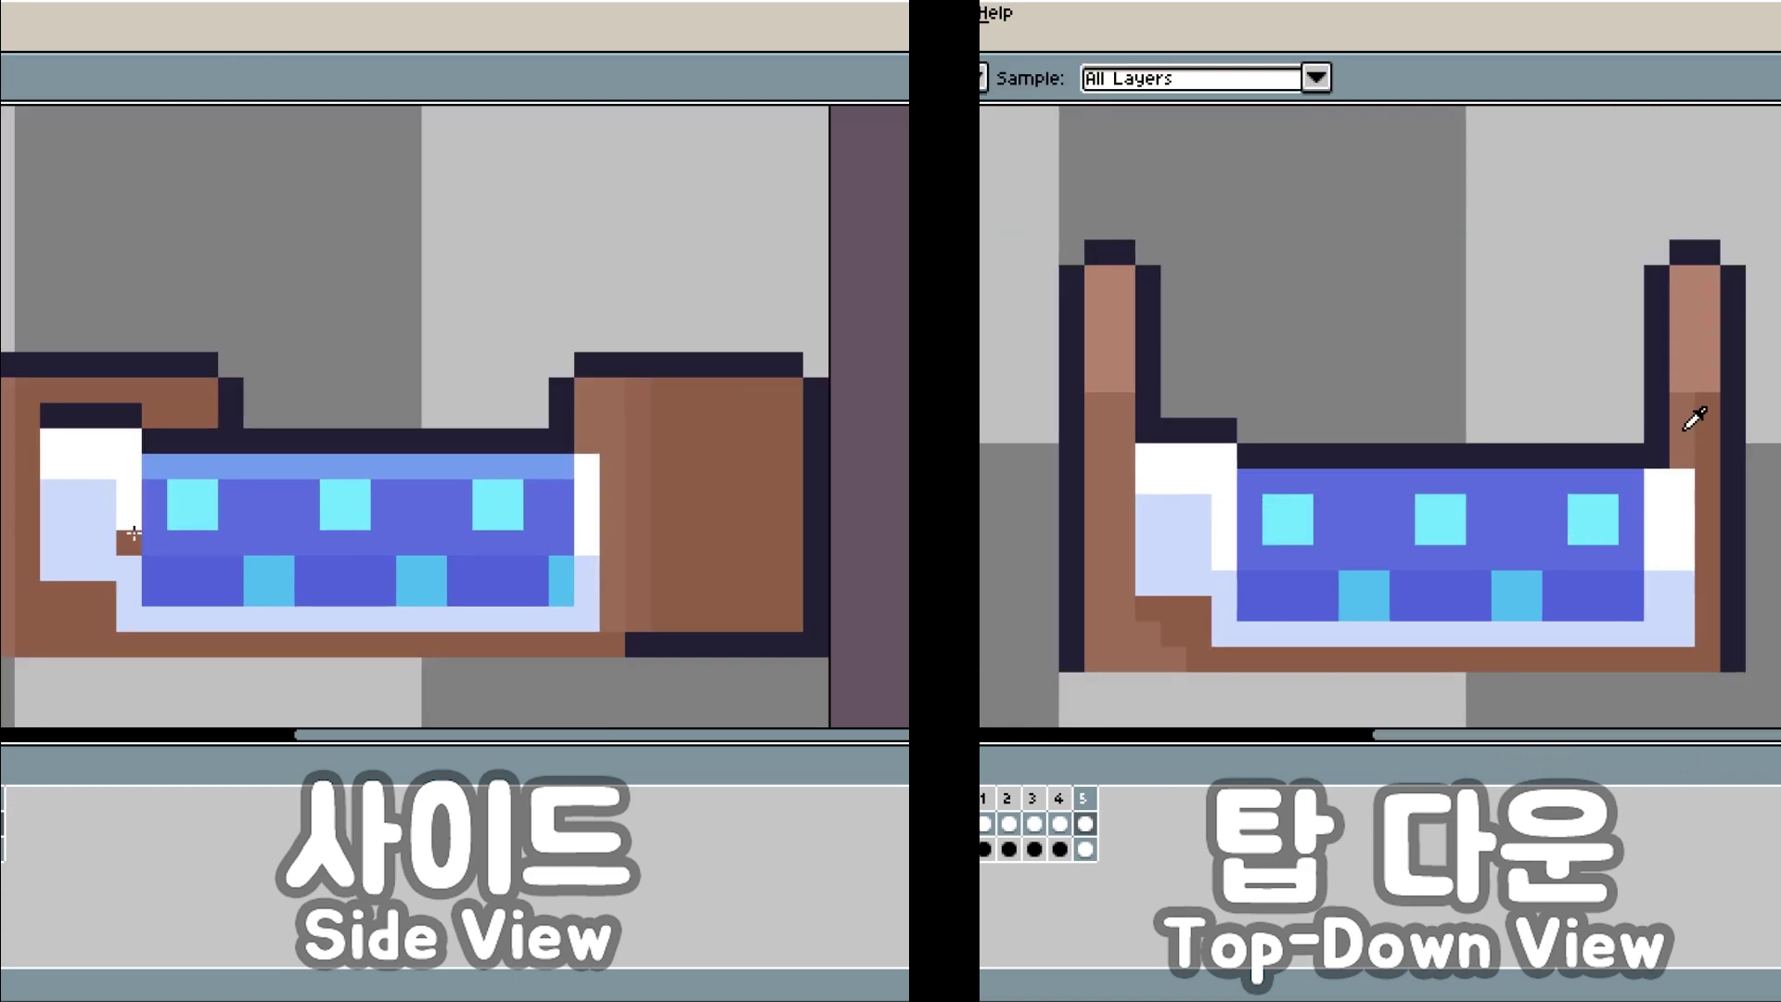
scroll(131, 529, "up", 1)
Fill a solid blue blanket on the top-down bed and paint its pillow white.
left_click_drag(1275, 456, 1259, 347)
left_click_drag(764, 455, 710, 649)
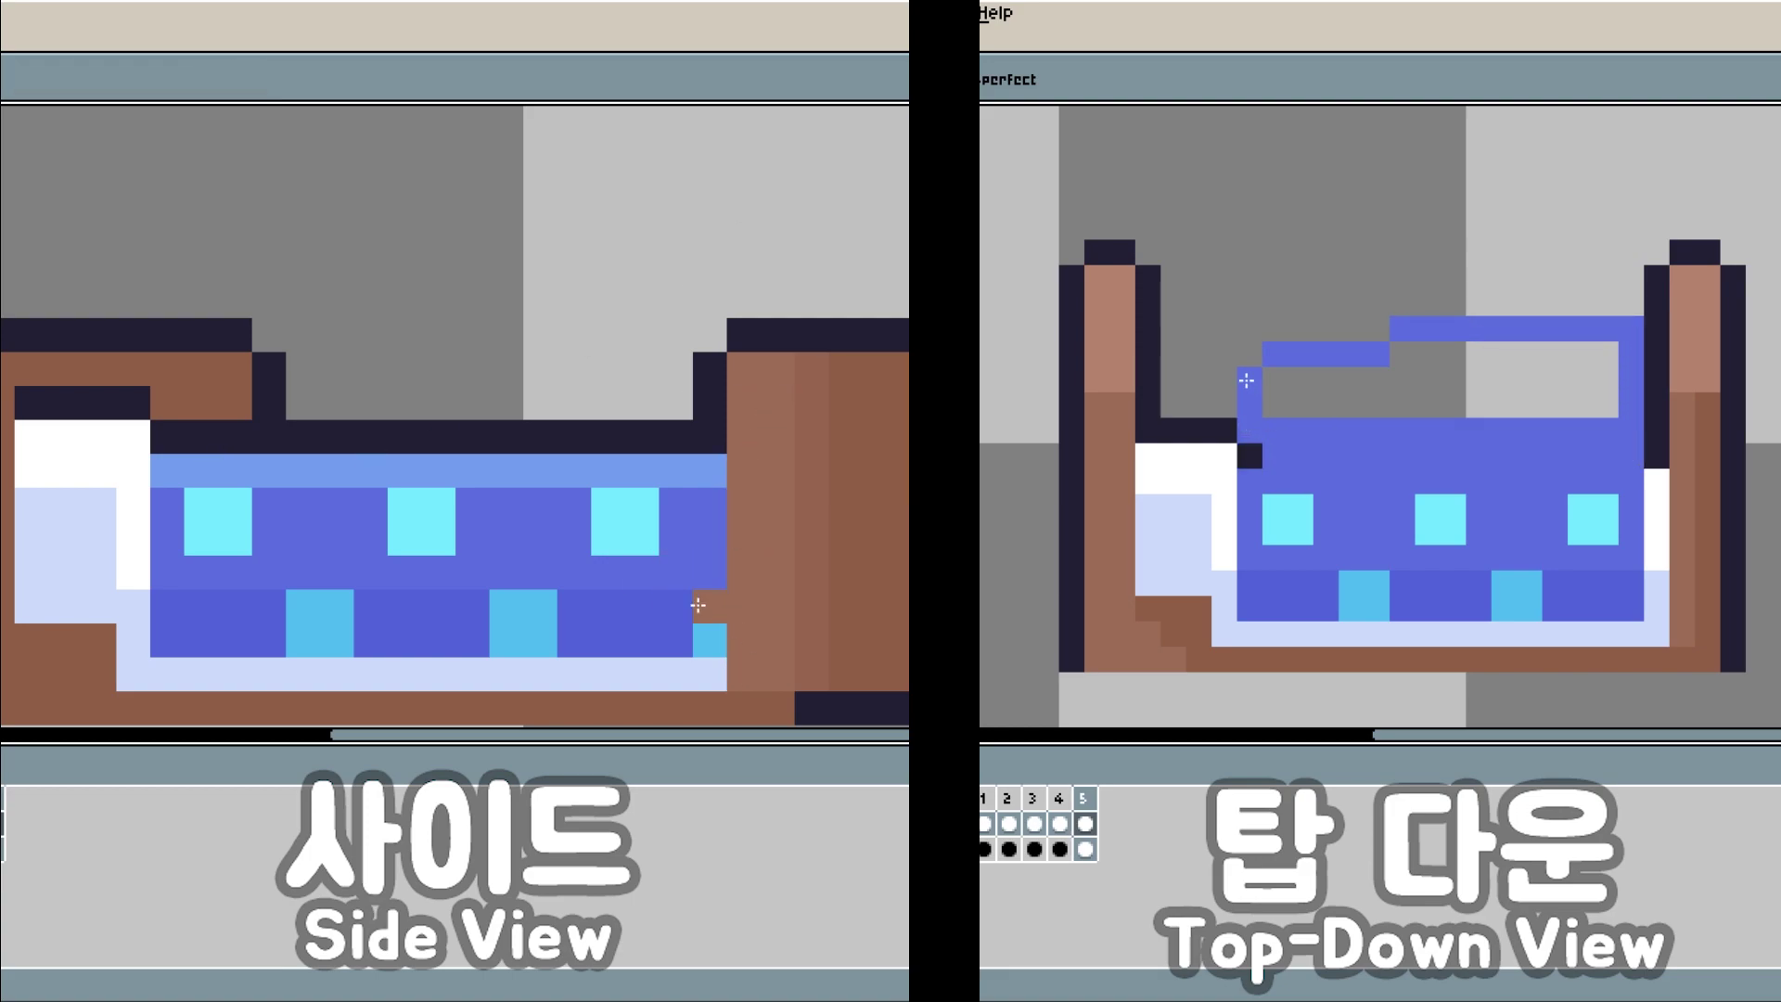
left_click_drag(1259, 347, 1577, 431)
left_click_drag(1299, 399, 1262, 343)
left_click(1173, 531)
mouse_move(111, 492)
left_mouse_down()
mouse_move(53, 689)
mouse_move(139, 489)
left_mouse_up()
left_click_drag(1165, 449, 1169, 350)
left_click_drag(112, 569, 111, 464)
Draw a dark row across the blanket top and retouch the pillow in white and lavender.
left_click(133, 504)
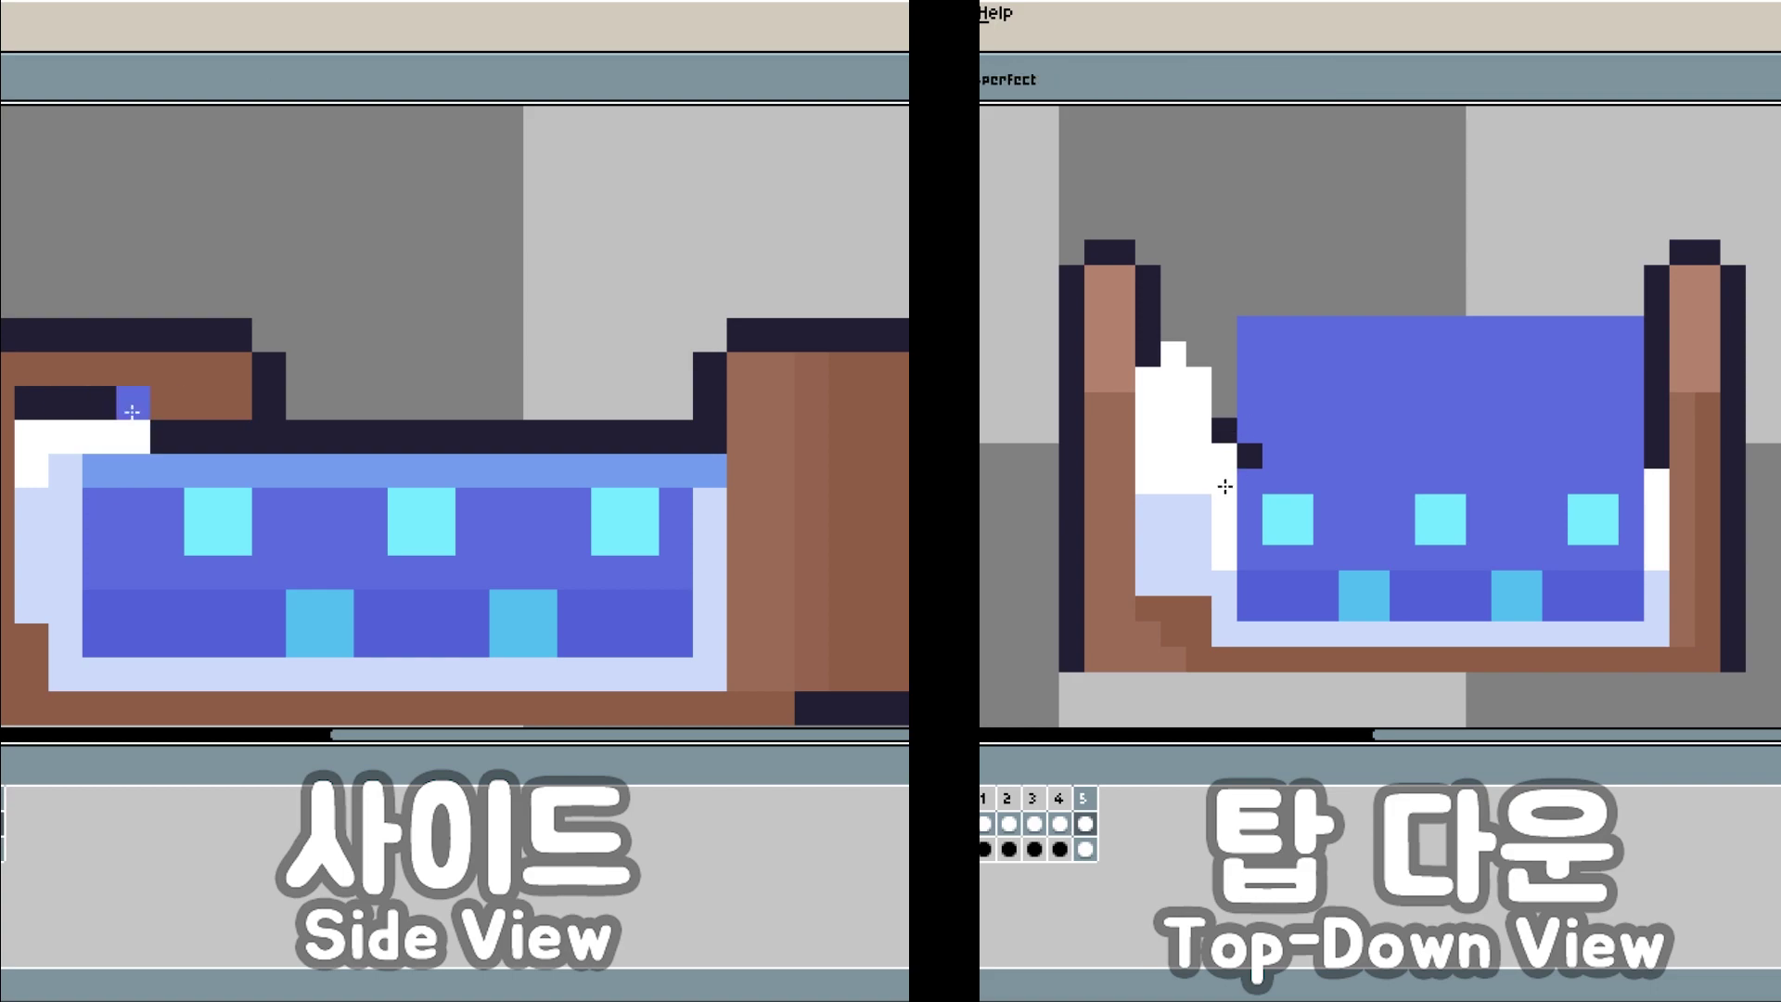
left_click_drag(1225, 325, 1224, 436)
left_click(130, 401)
mouse_move(1632, 303)
left_mouse_down()
mouse_move(1148, 302)
mouse_move(1202, 353)
left_mouse_up()
left_click(1196, 544)
left_click(32, 537)
left_click(1160, 328)
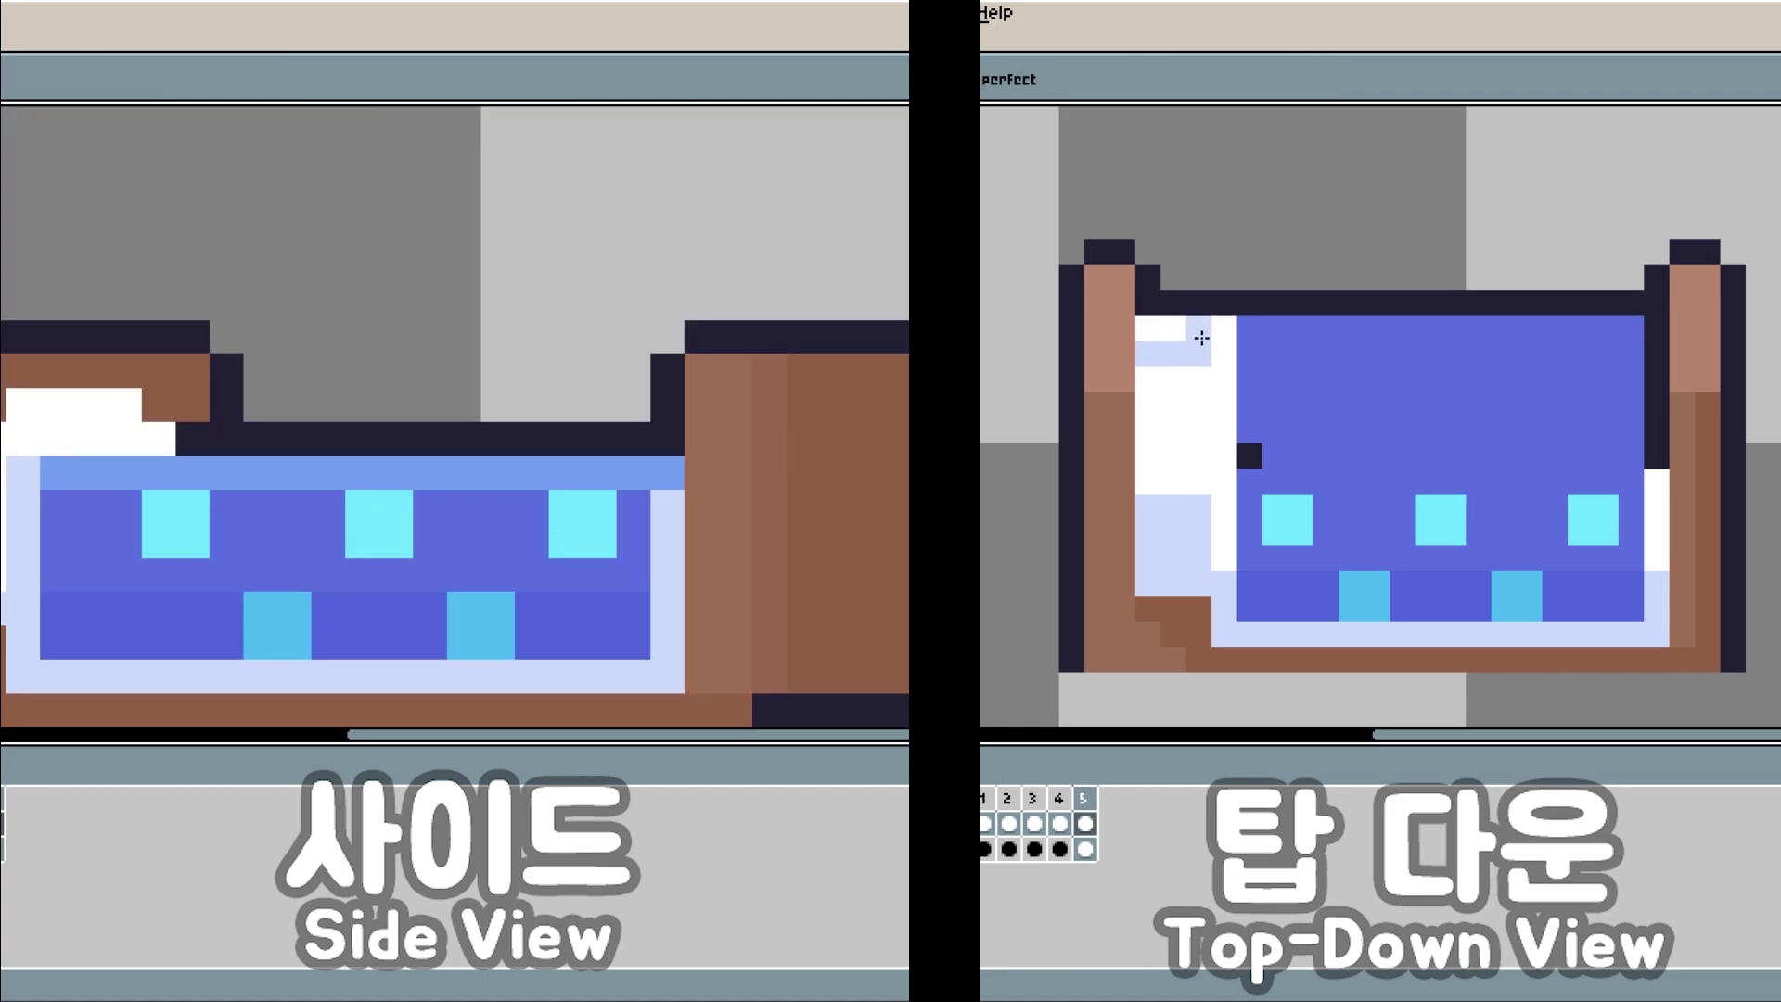
scroll(37, 538, "down", 2)
scroll(278, 557, "up", 2)
Dot the blanket with four more light-cyan squares.
left_click(1352, 455)
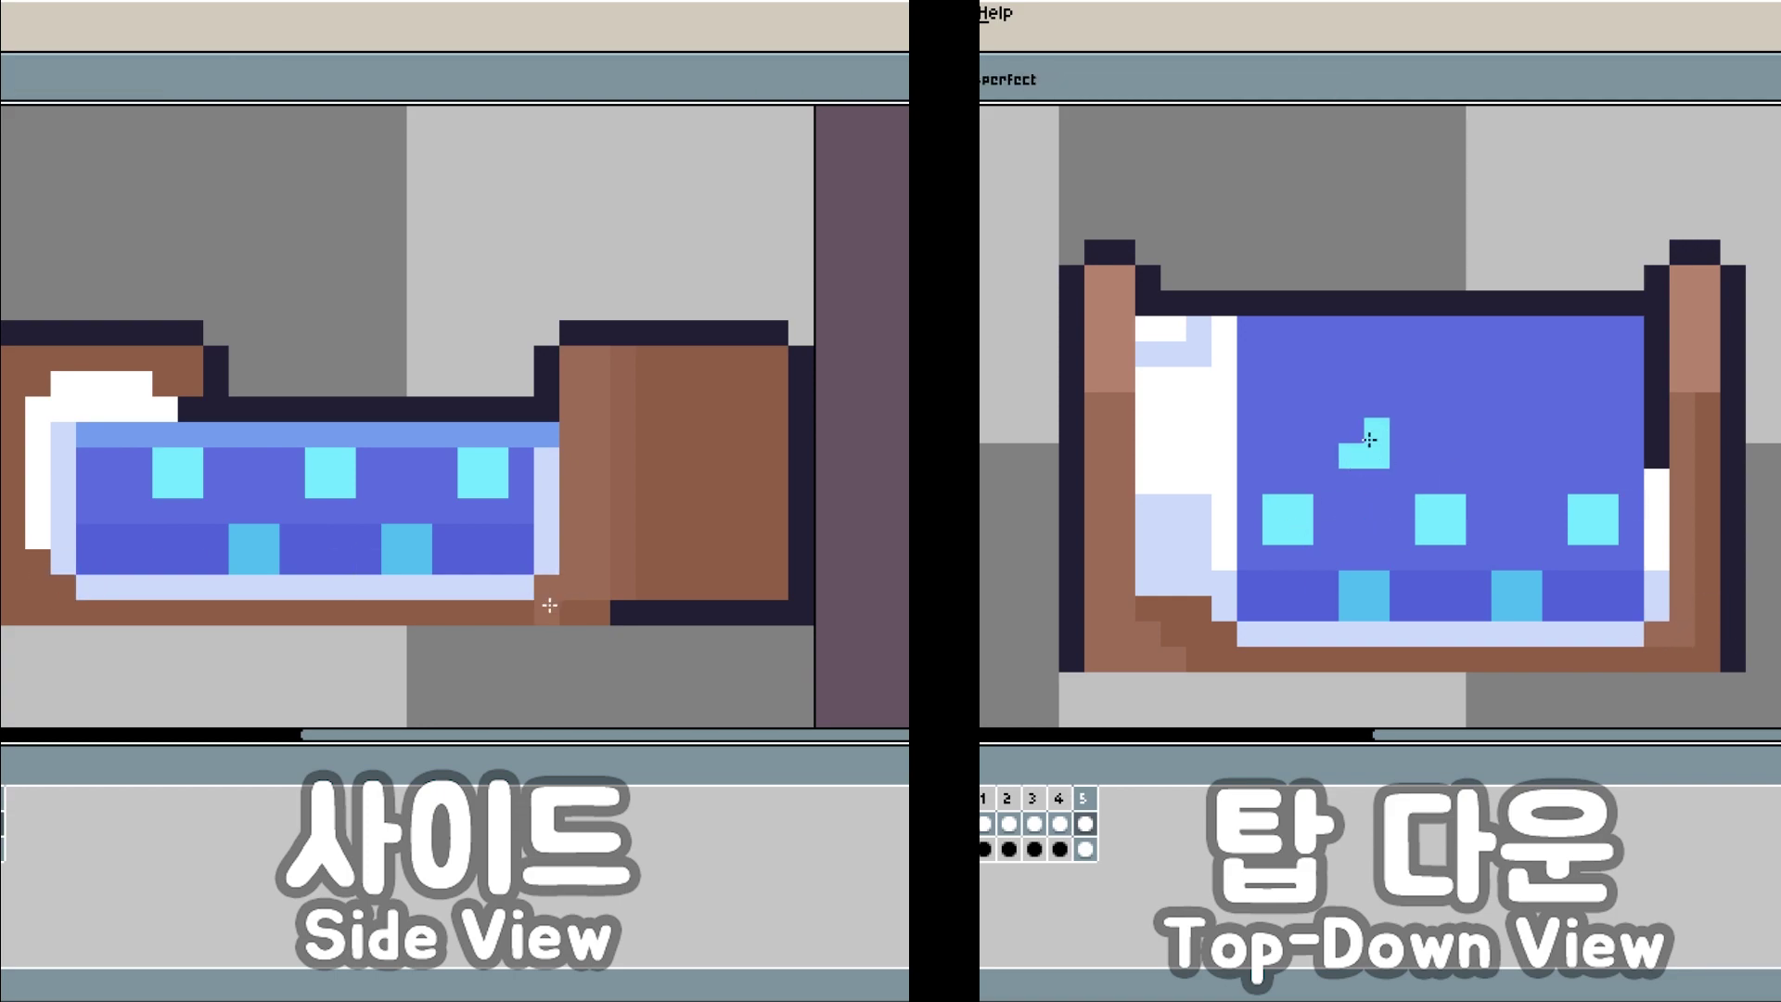
scroll(645, 500, "down", 2)
left_click(1441, 367)
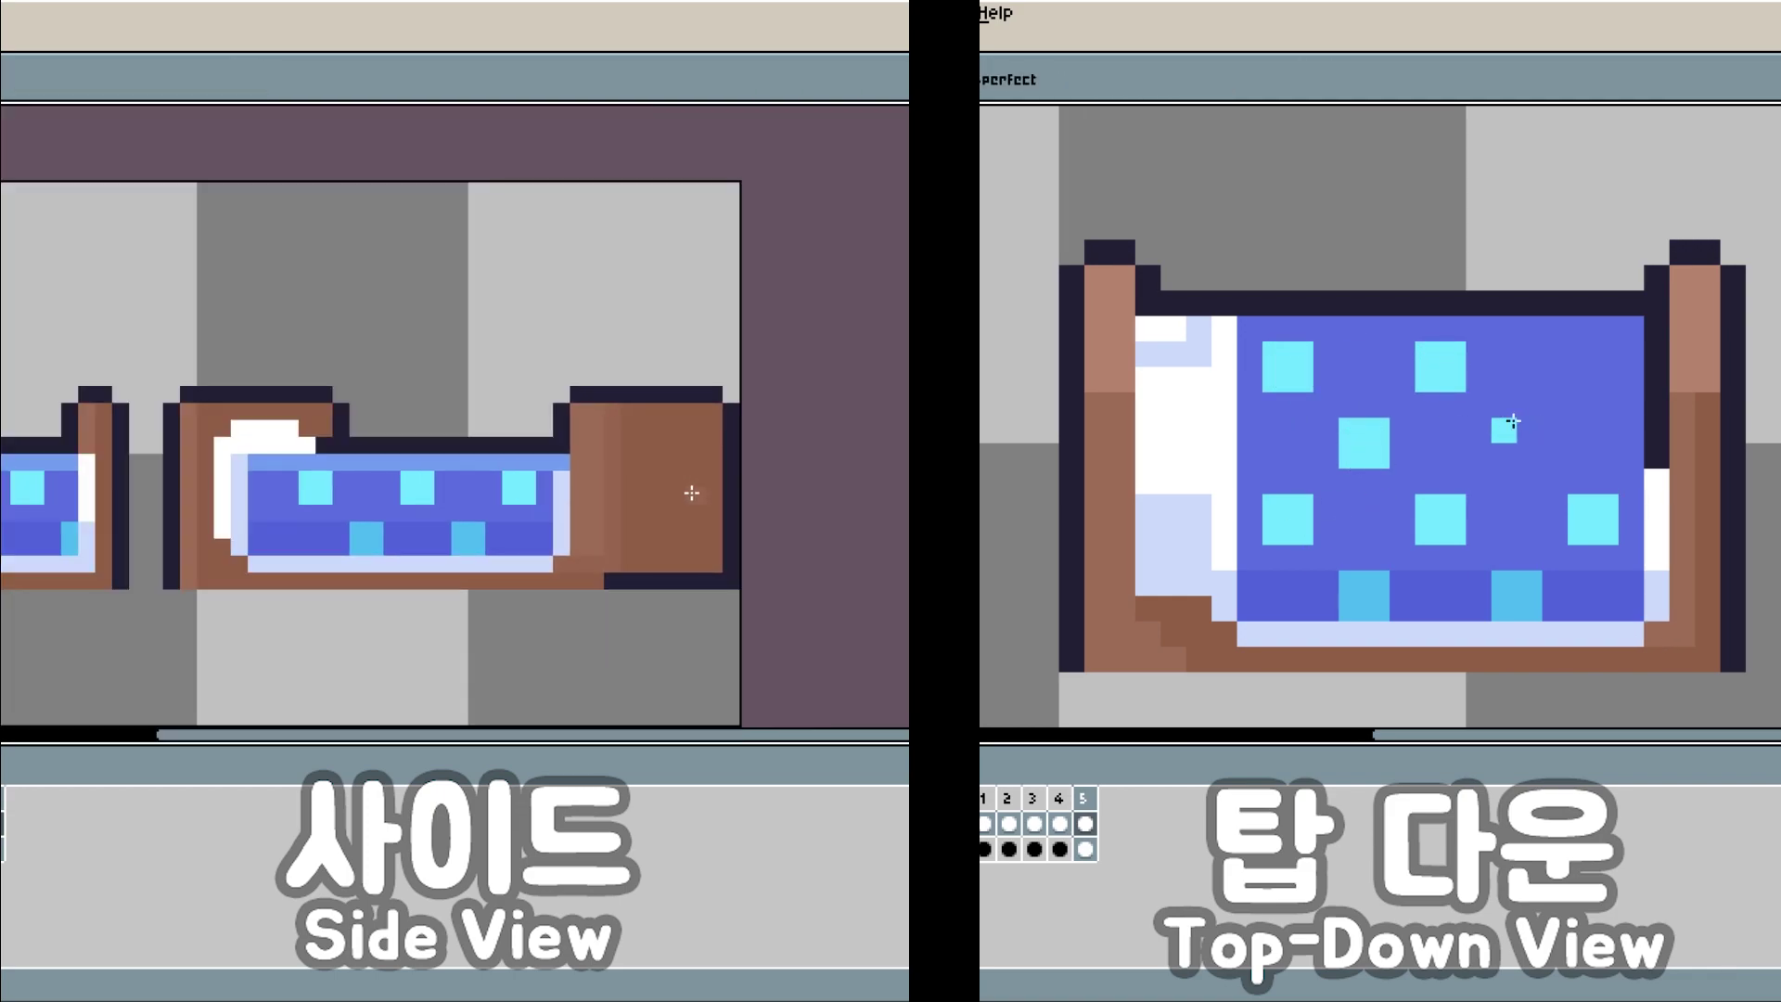
scroll(696, 496, "up", 2)
left_click(1516, 443)
left_click(1593, 366)
scroll(1592, 367, "down", 2)
scroll(1660, 473, "up", 2)
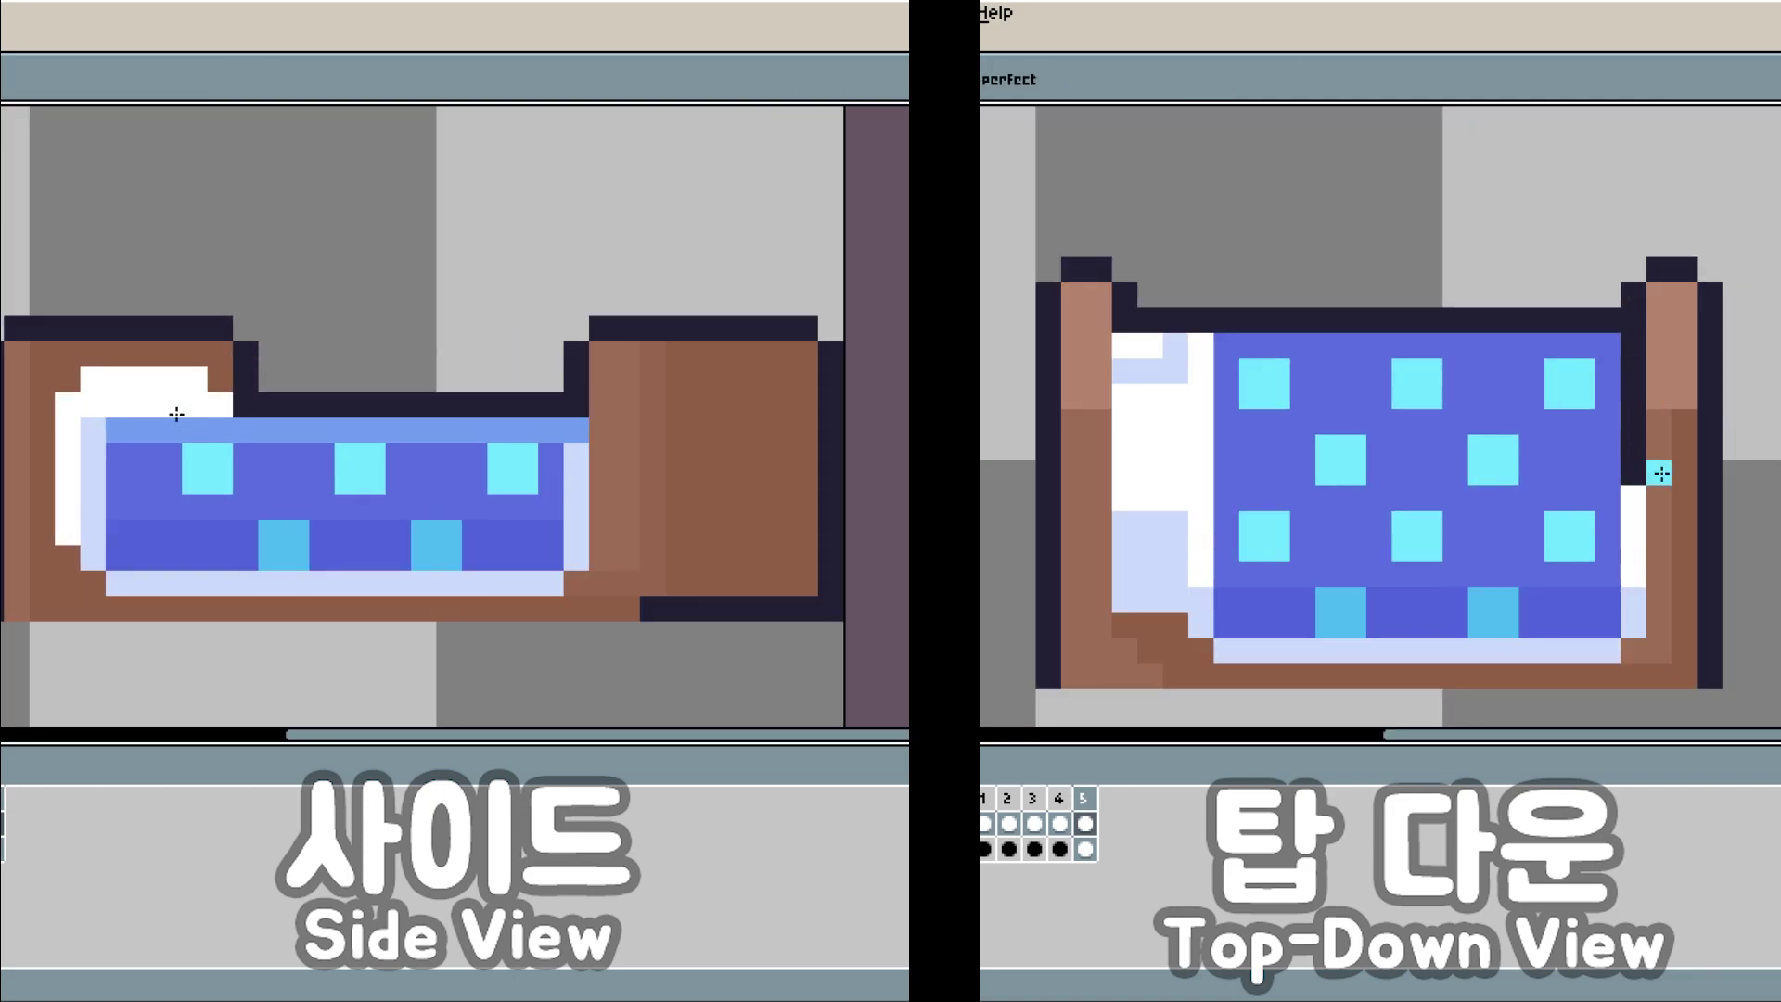
scroll(158, 455, "down", 2)
Redraw the blanket's dark top edge one row lower.
left_click(1633, 371)
mouse_move(1145, 342)
left_mouse_down()
mouse_move(1609, 341)
mouse_move(1606, 316)
left_mouse_up()
scroll(1606, 317, "down", 2)
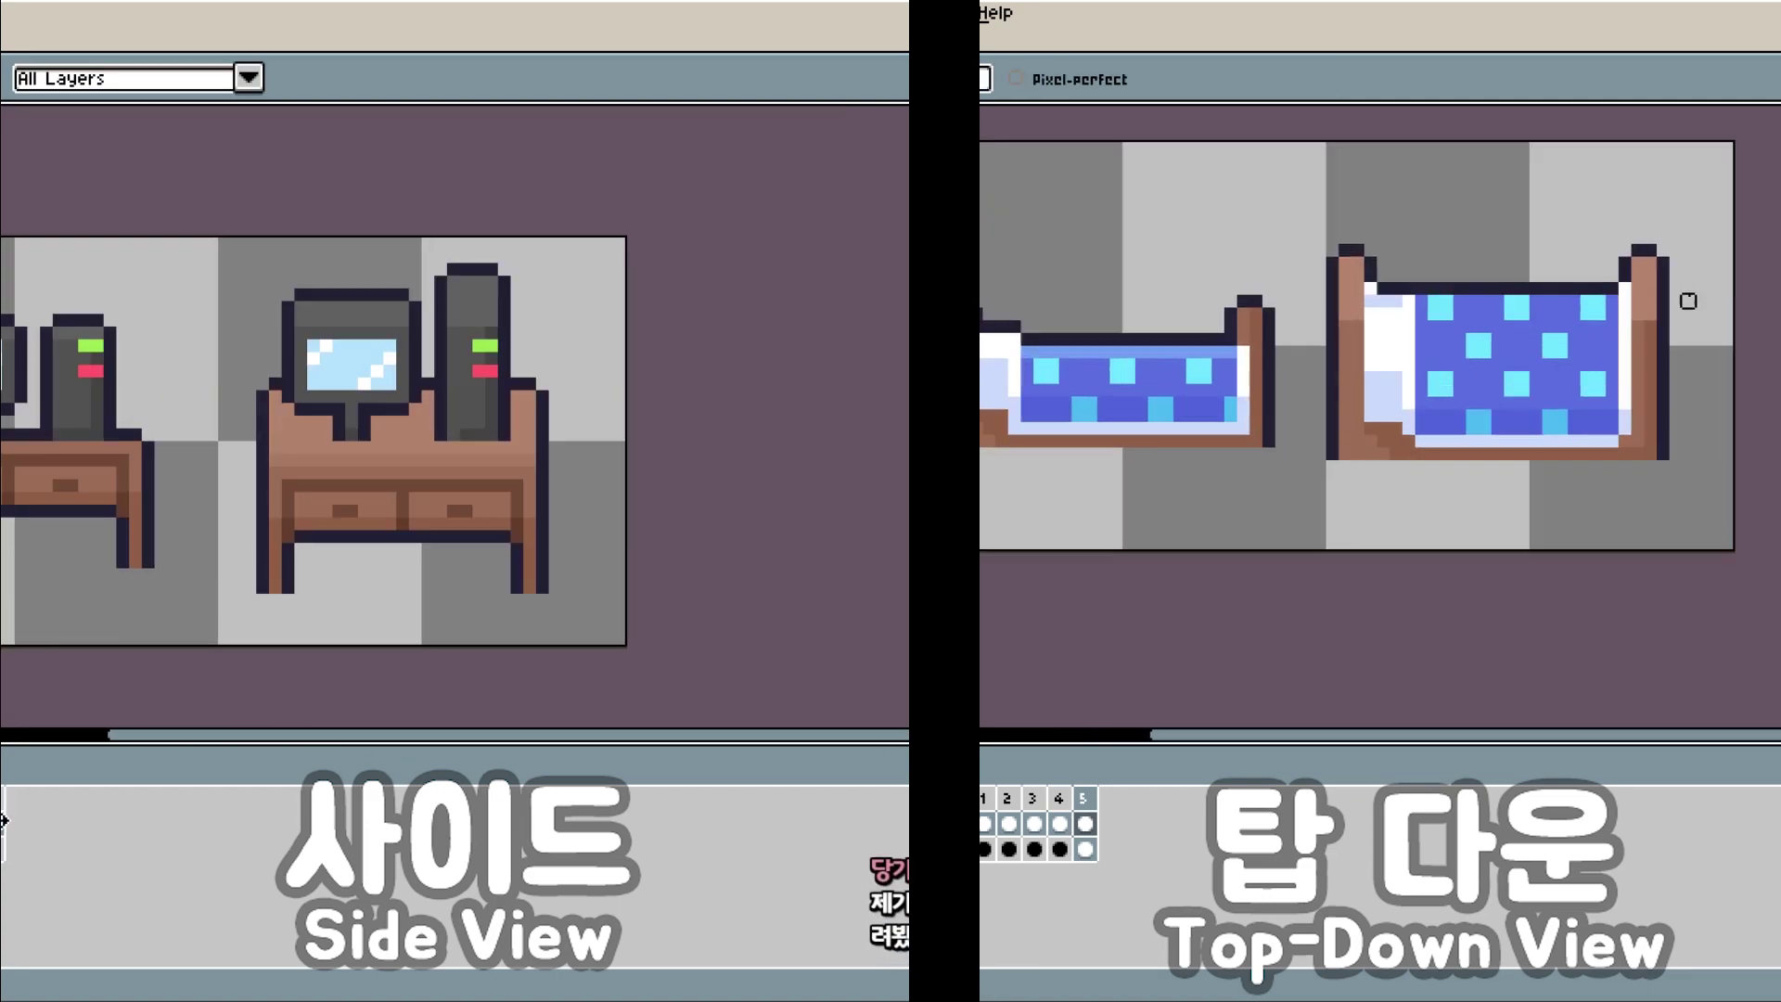
scroll(1606, 316, "up", 1)
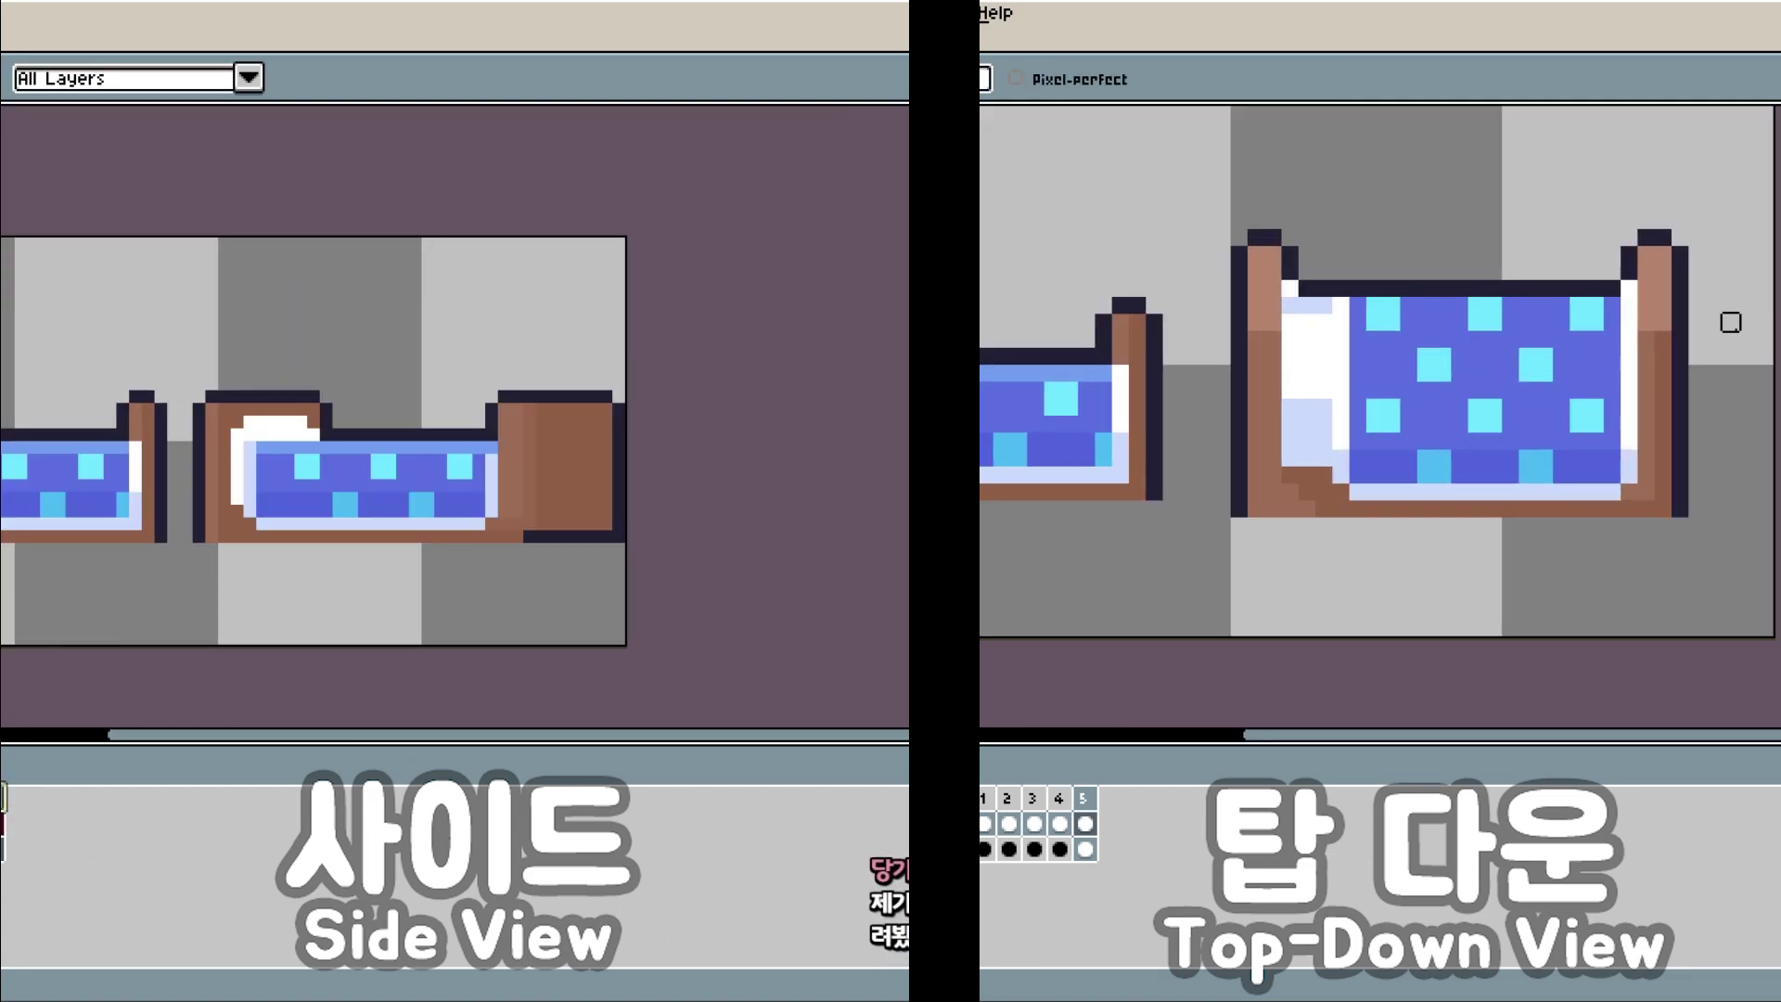
scroll(1618, 355, "up", 1)
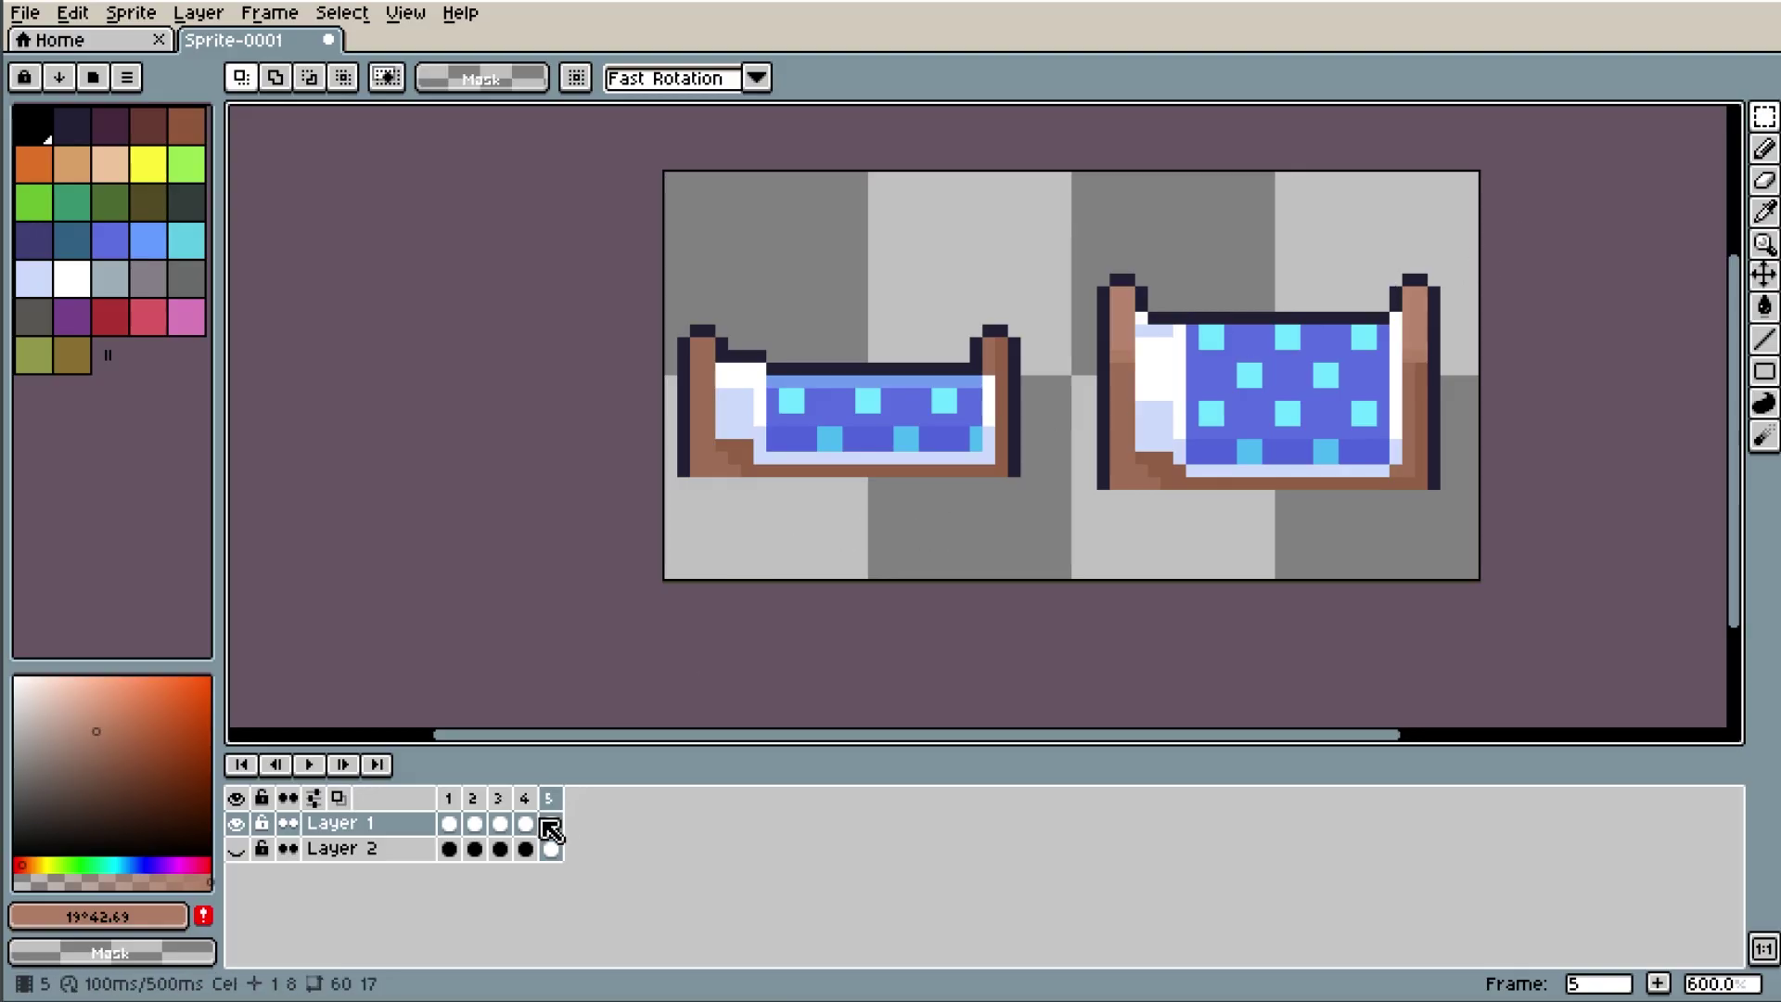
Back on frame 5, repaint the blanket's bottom row in its blue.
left_click(525, 823)
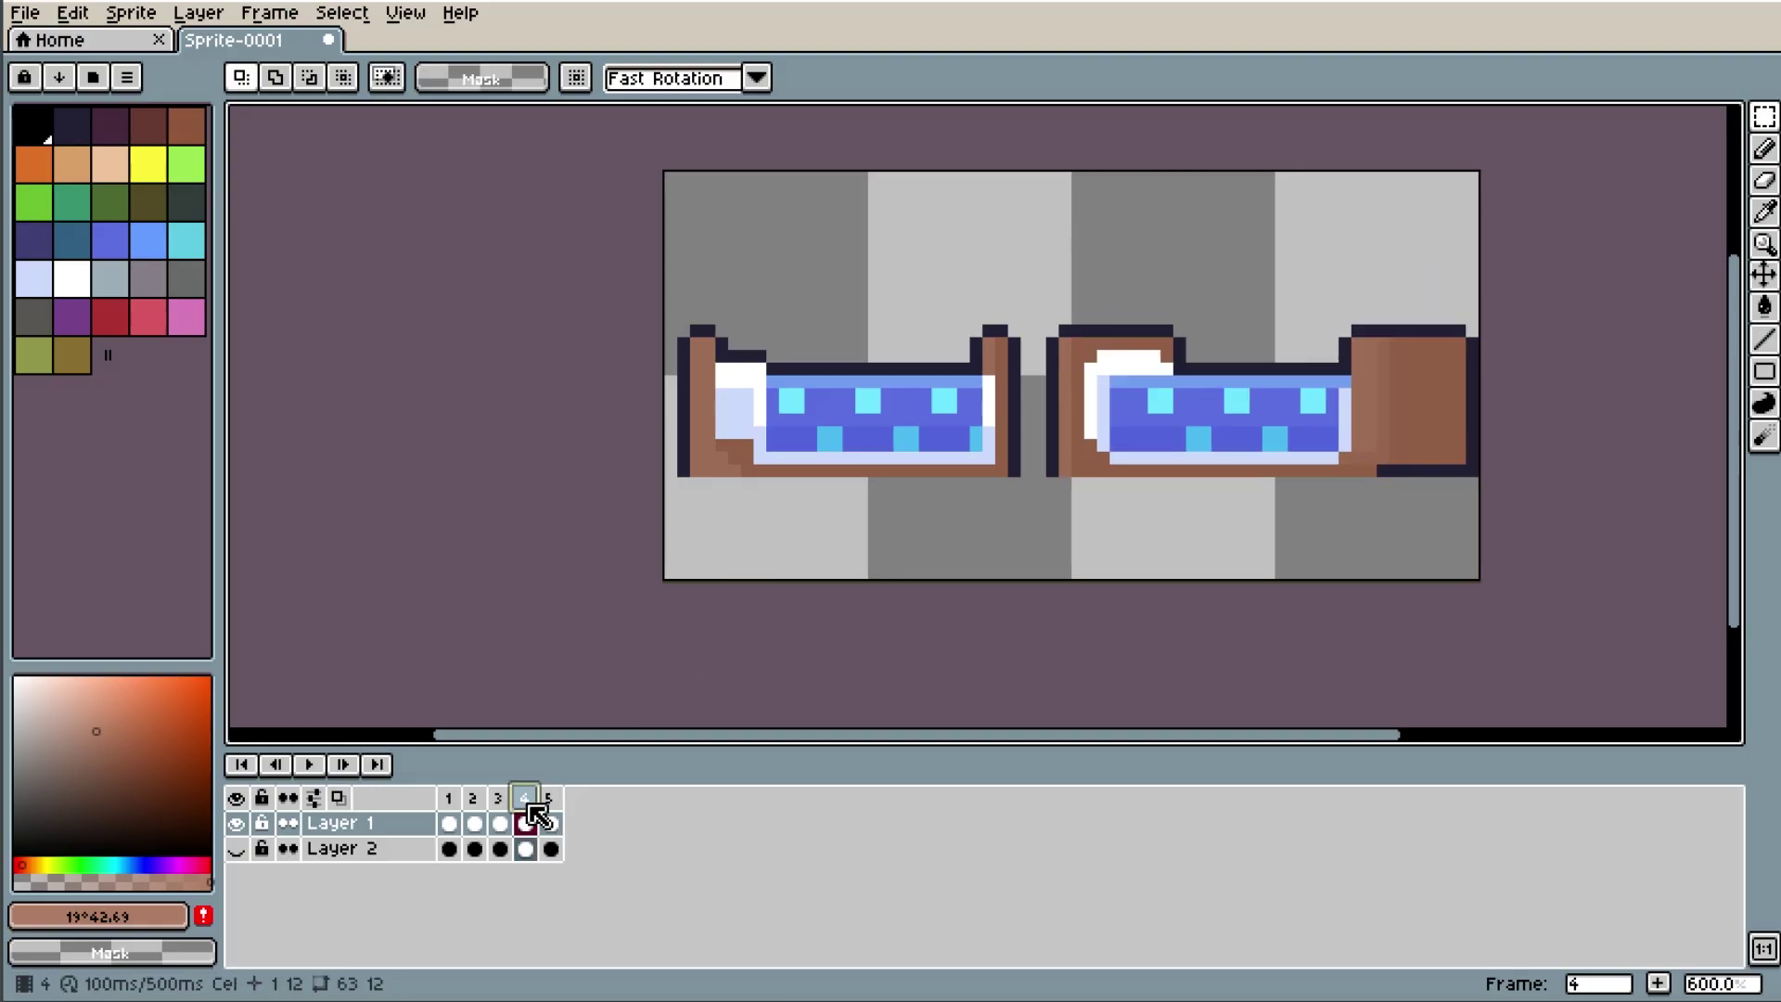
left_click(550, 797)
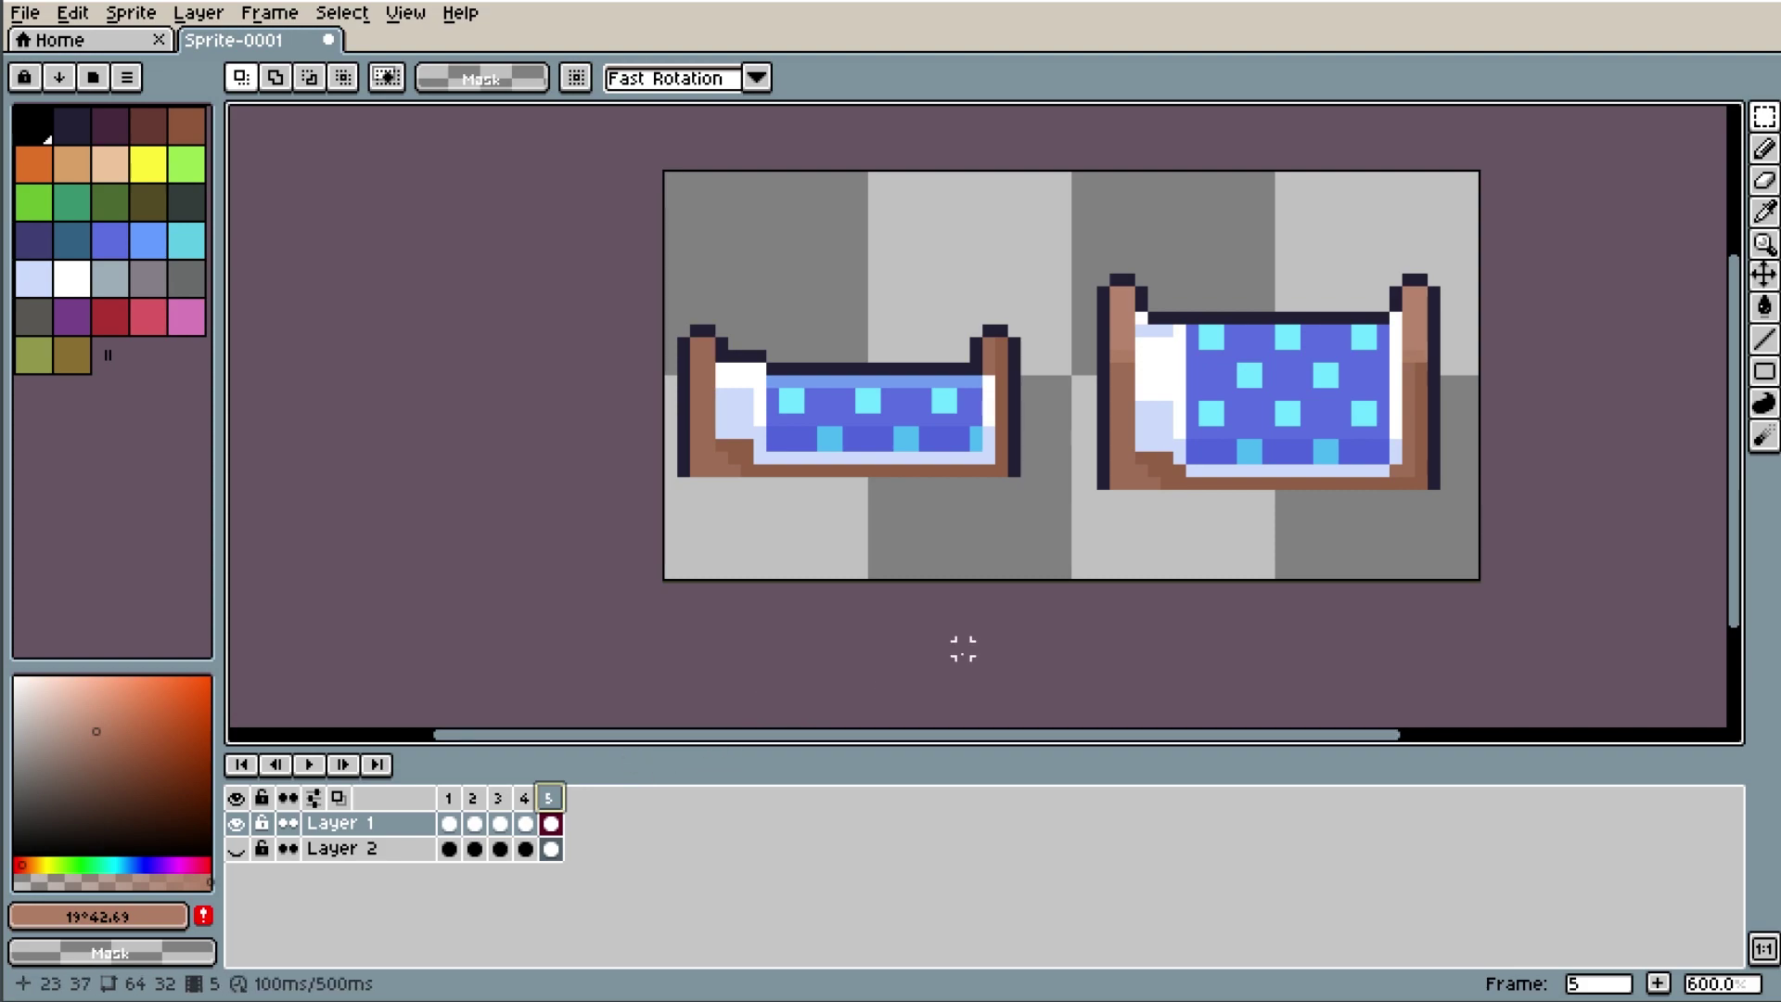
scroll(1503, 422, "up", 1)
scroll(1502, 422, "up", 2)
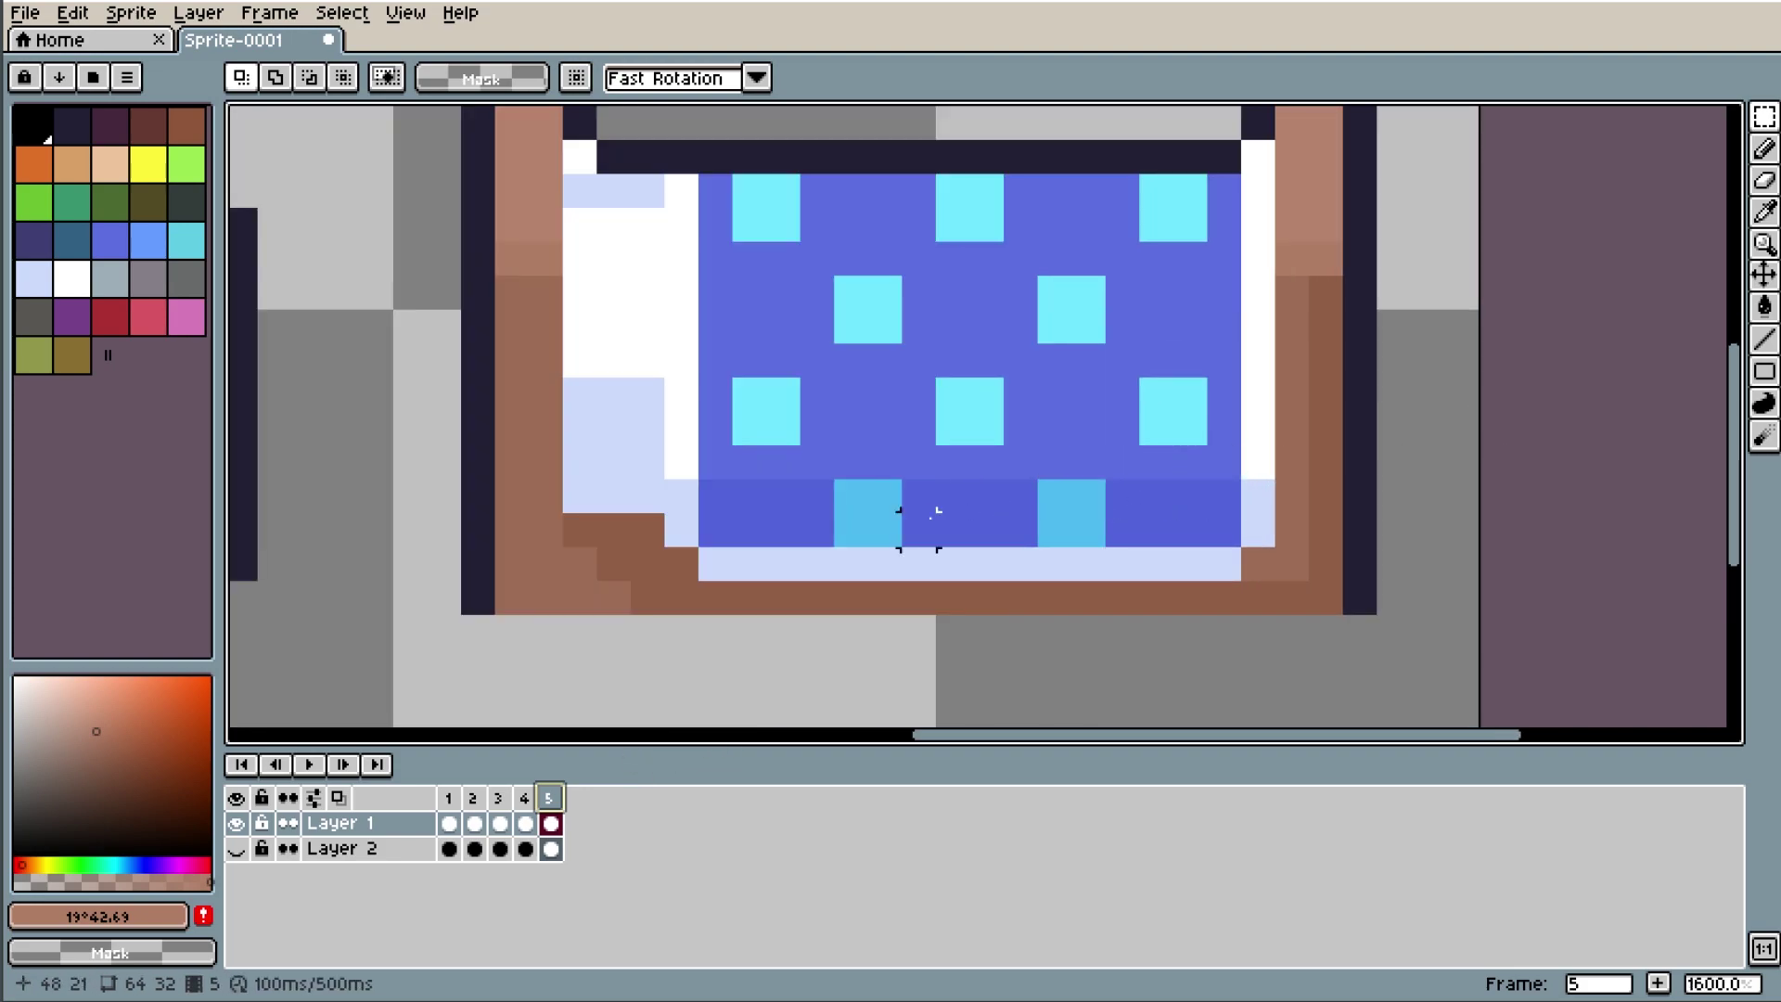
key("i")
left_click(781, 484)
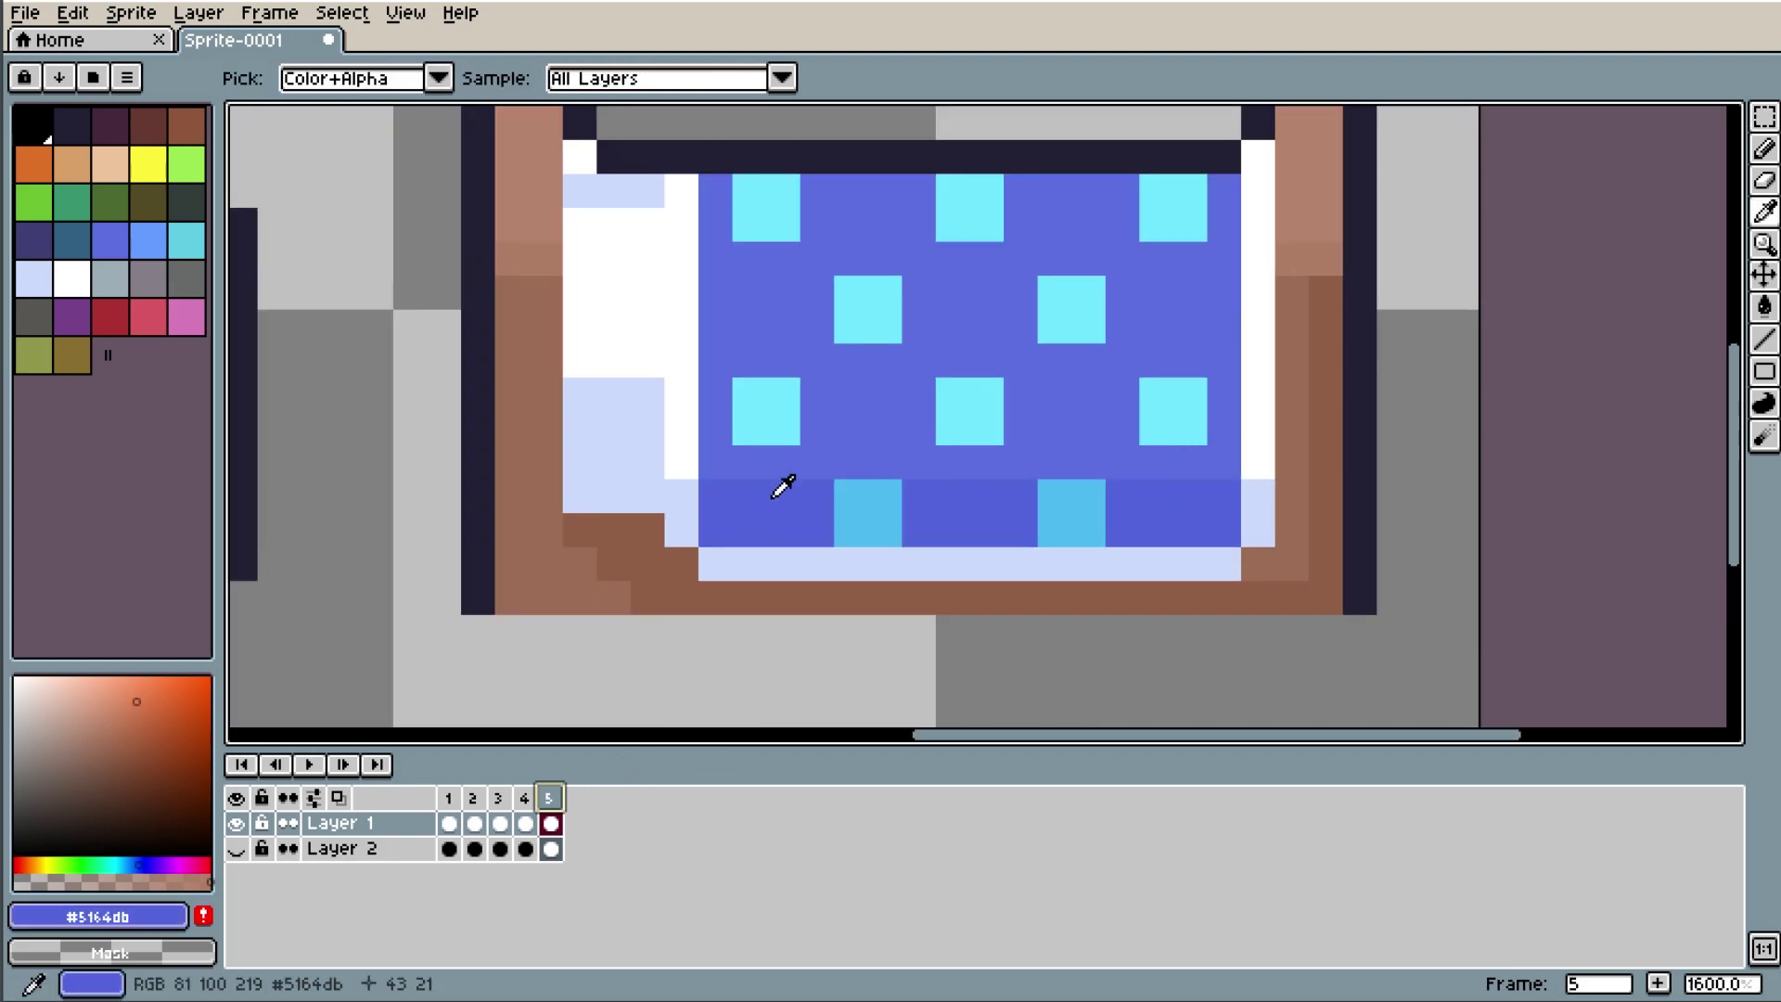
key("b")
key("i")
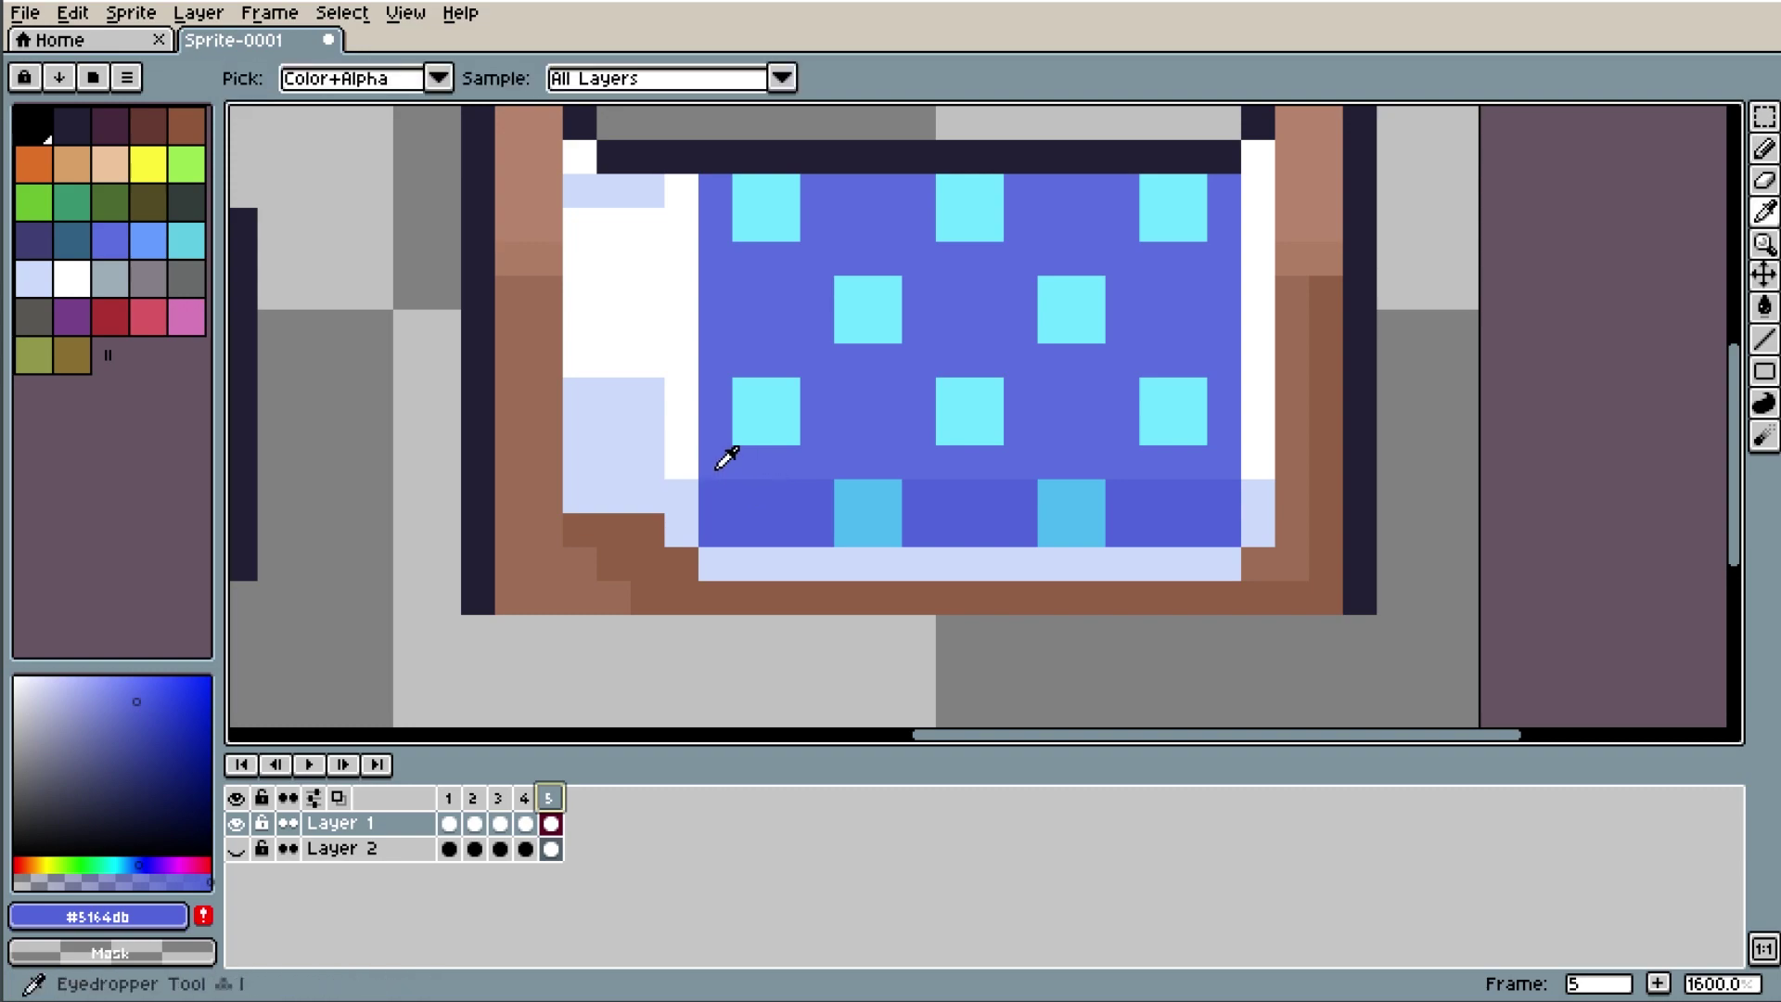
key("b")
left_click_drag(718, 462, 1225, 462)
Turn a white sheet pixel beside the blanket pale lavender.
key("i")
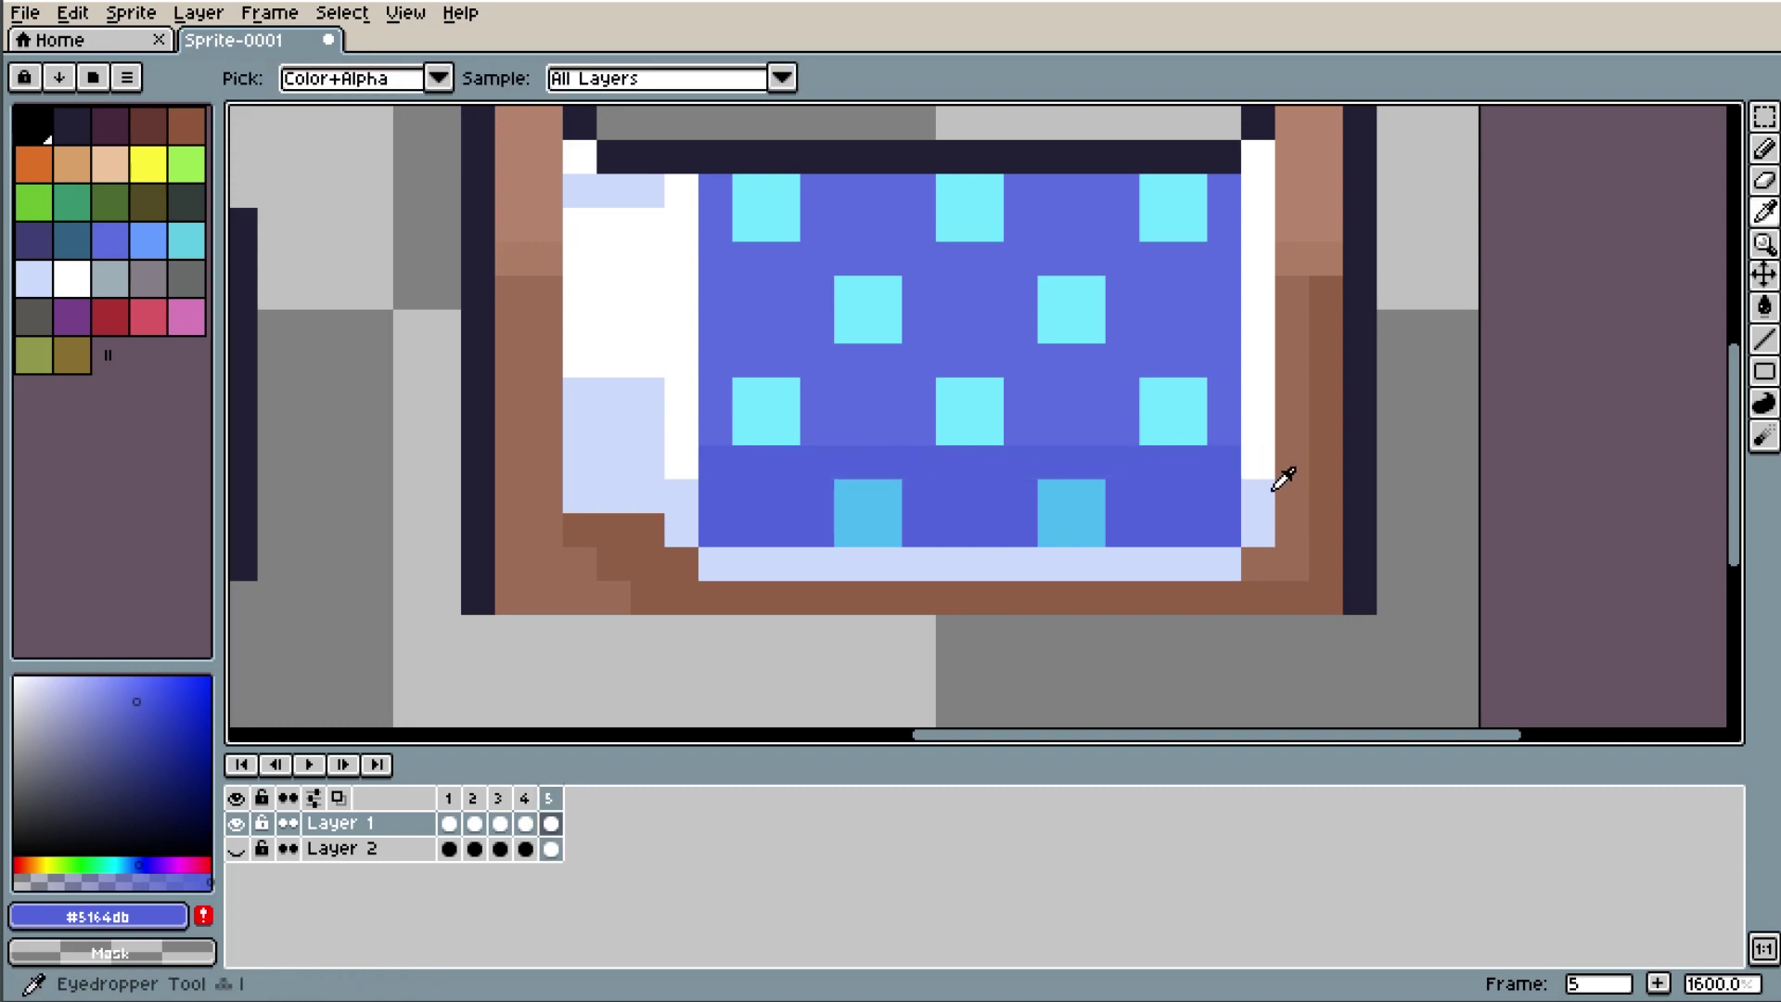
left_click(1270, 481)
key("b")
left_click(682, 462)
scroll(764, 414, "down", 1)
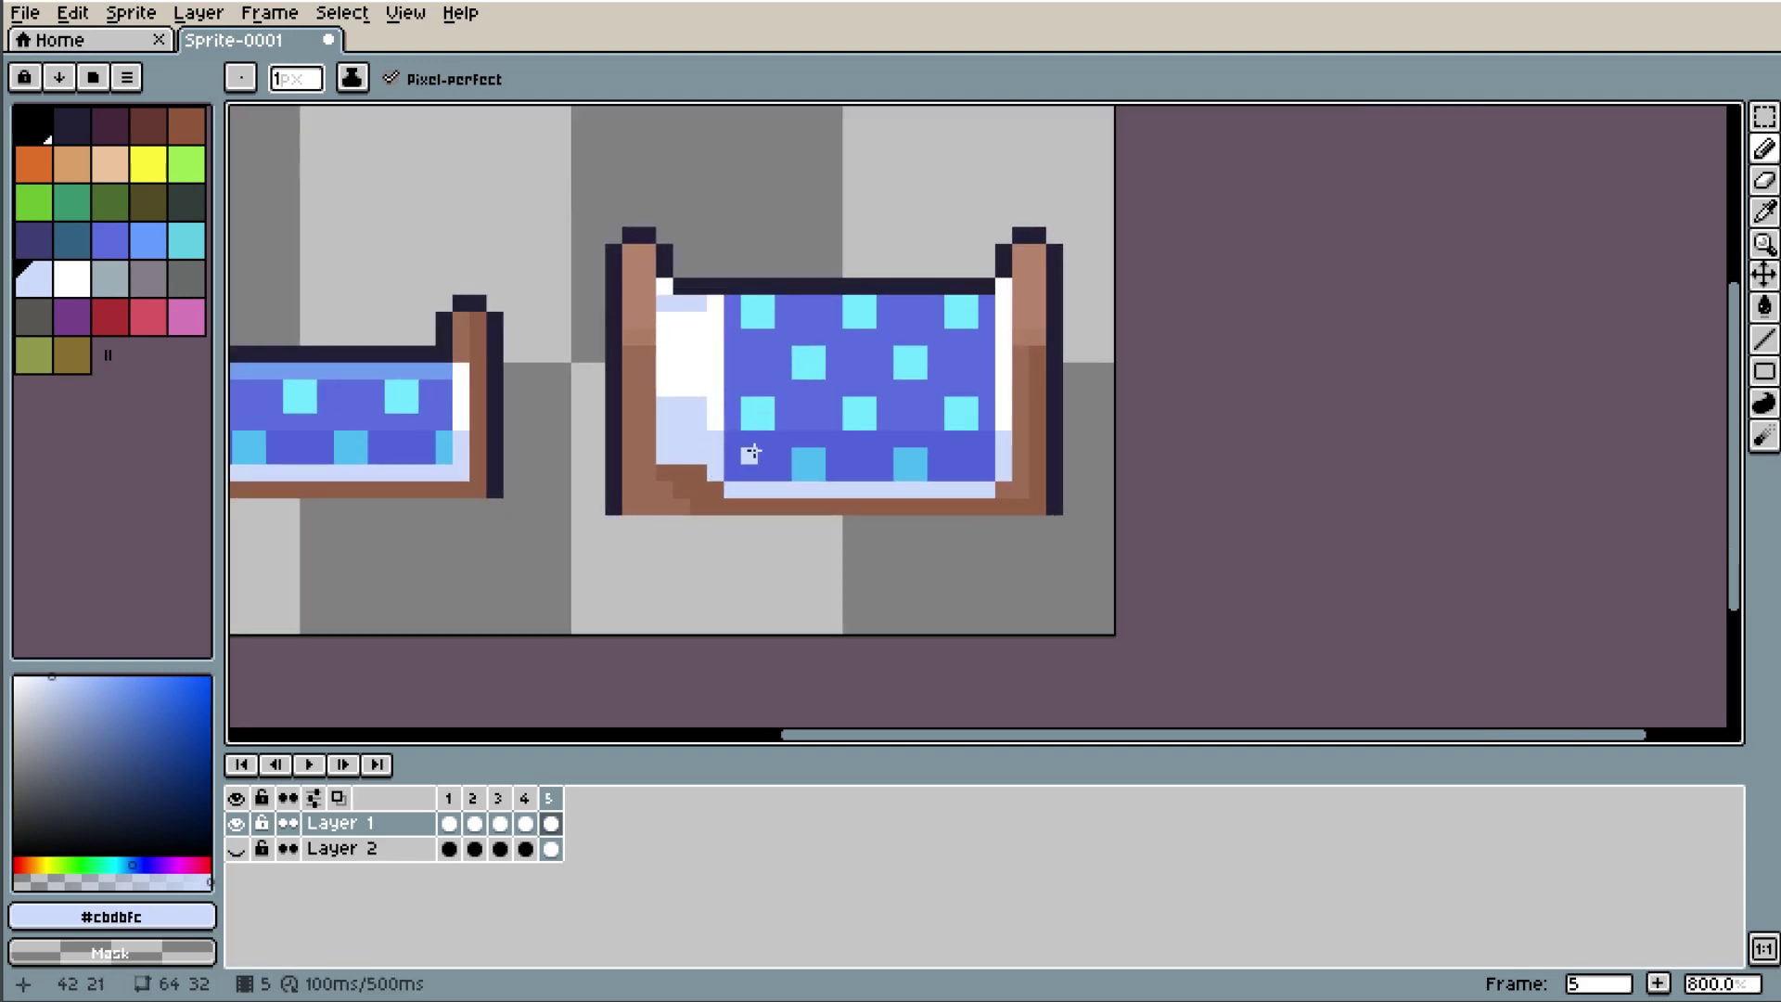
scroll(752, 453, "up", 1)
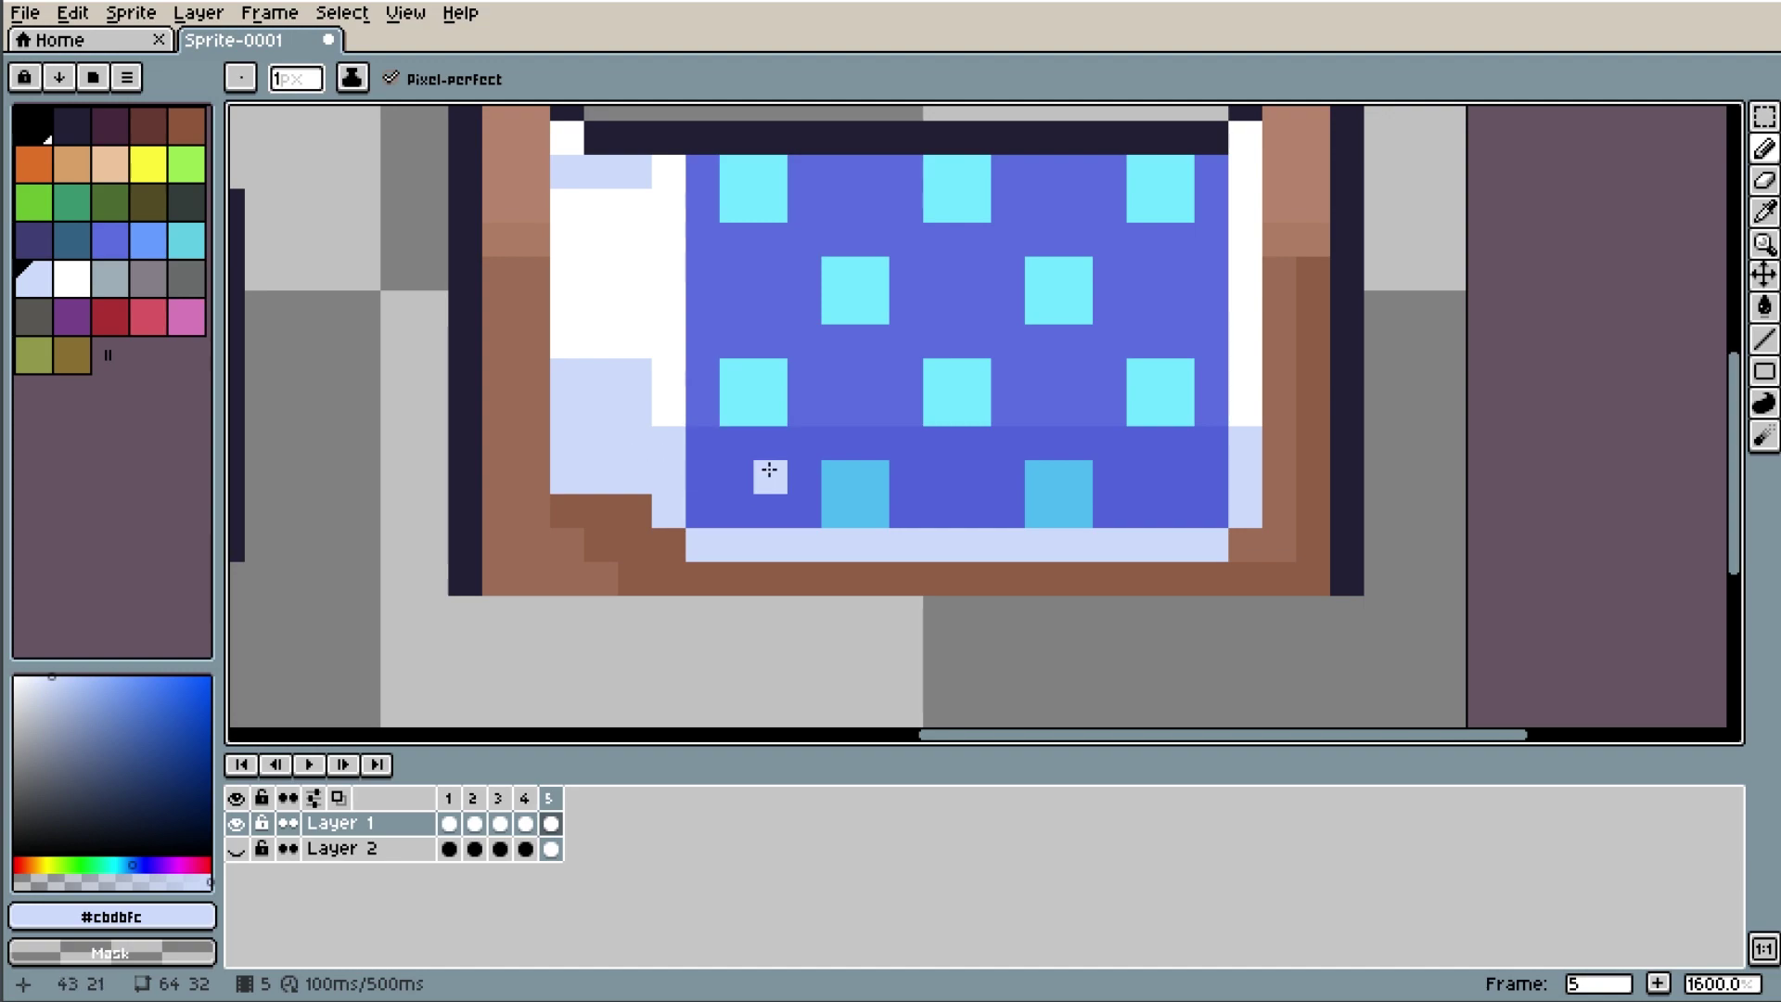
Show frame 1's slime sprites, trying and undoing pale strokes on the face.
left_click(450, 797)
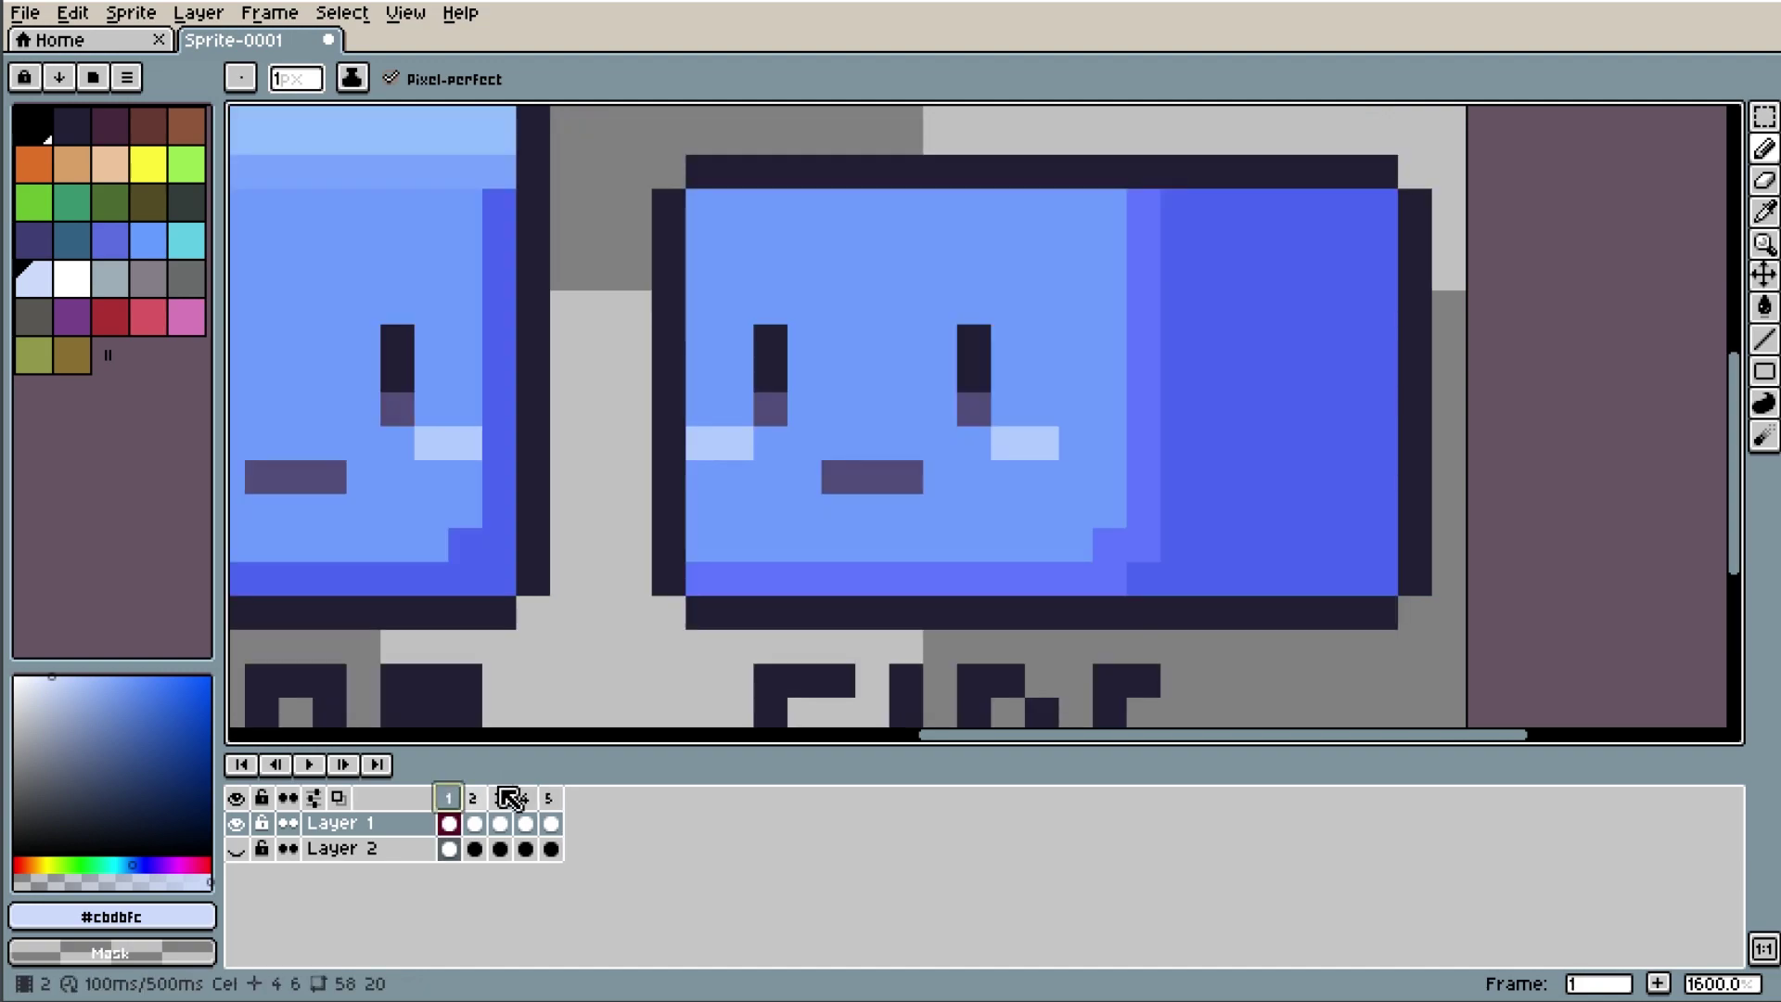
scroll(965, 445, "down", 1)
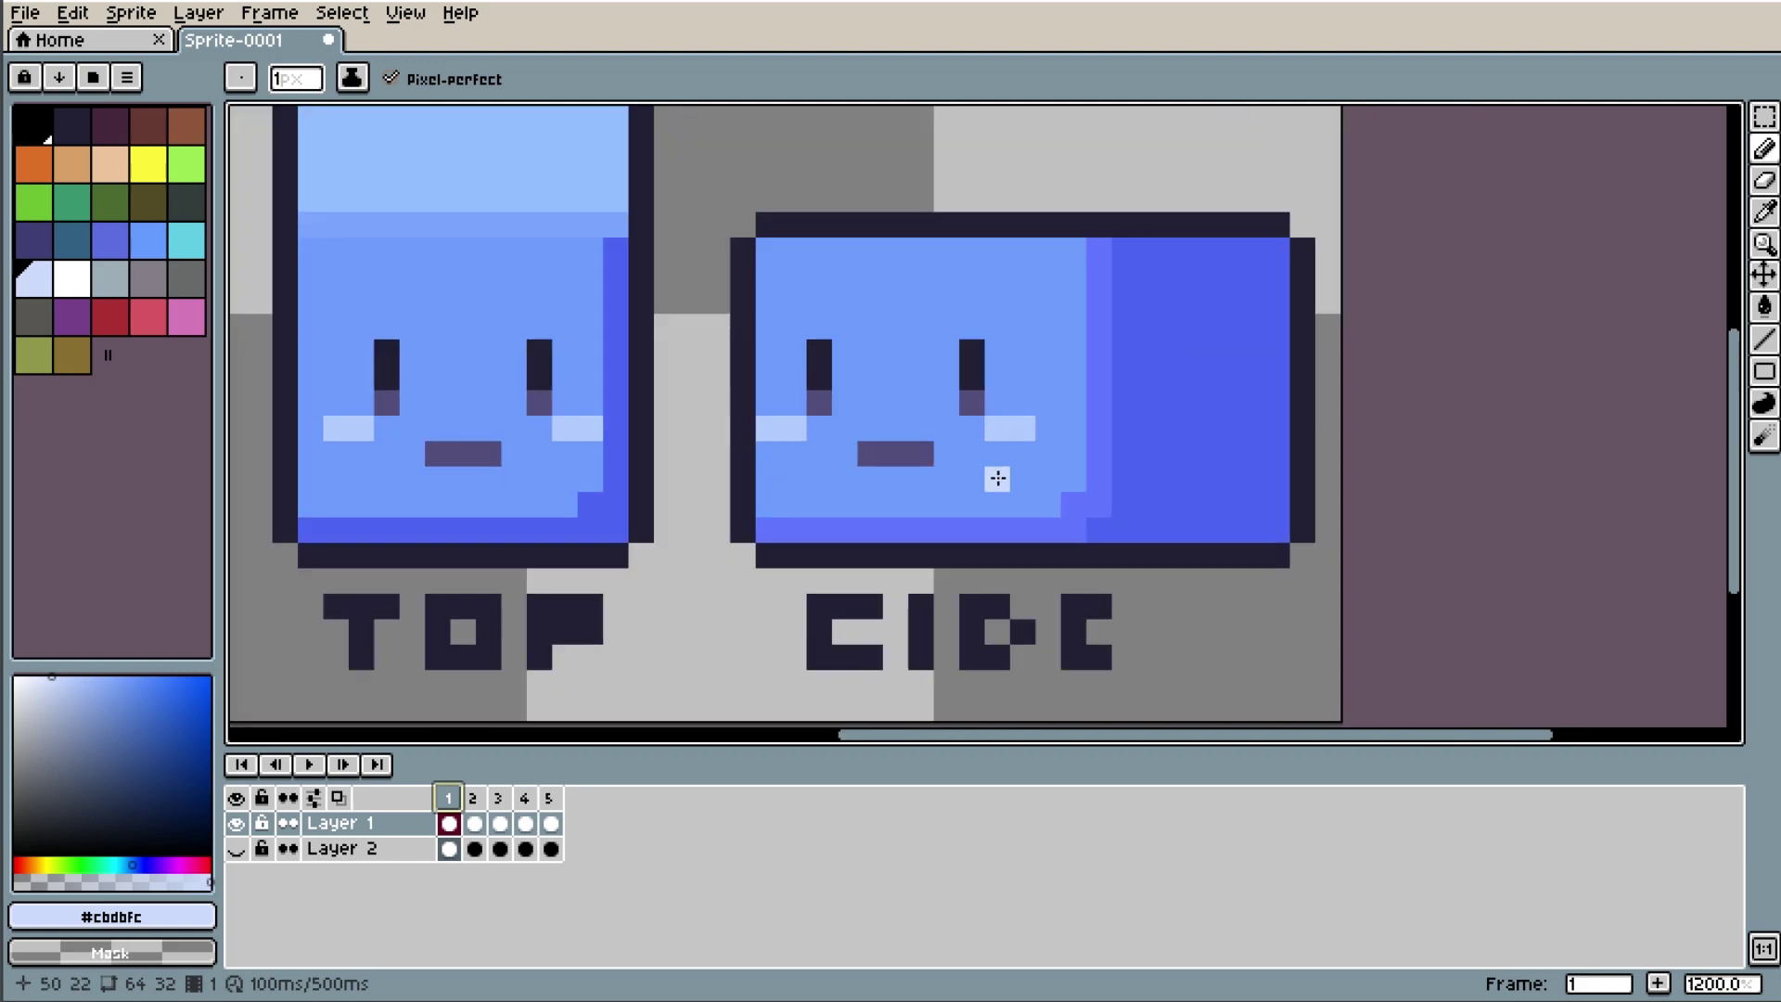
scroll(998, 482, "up", 1)
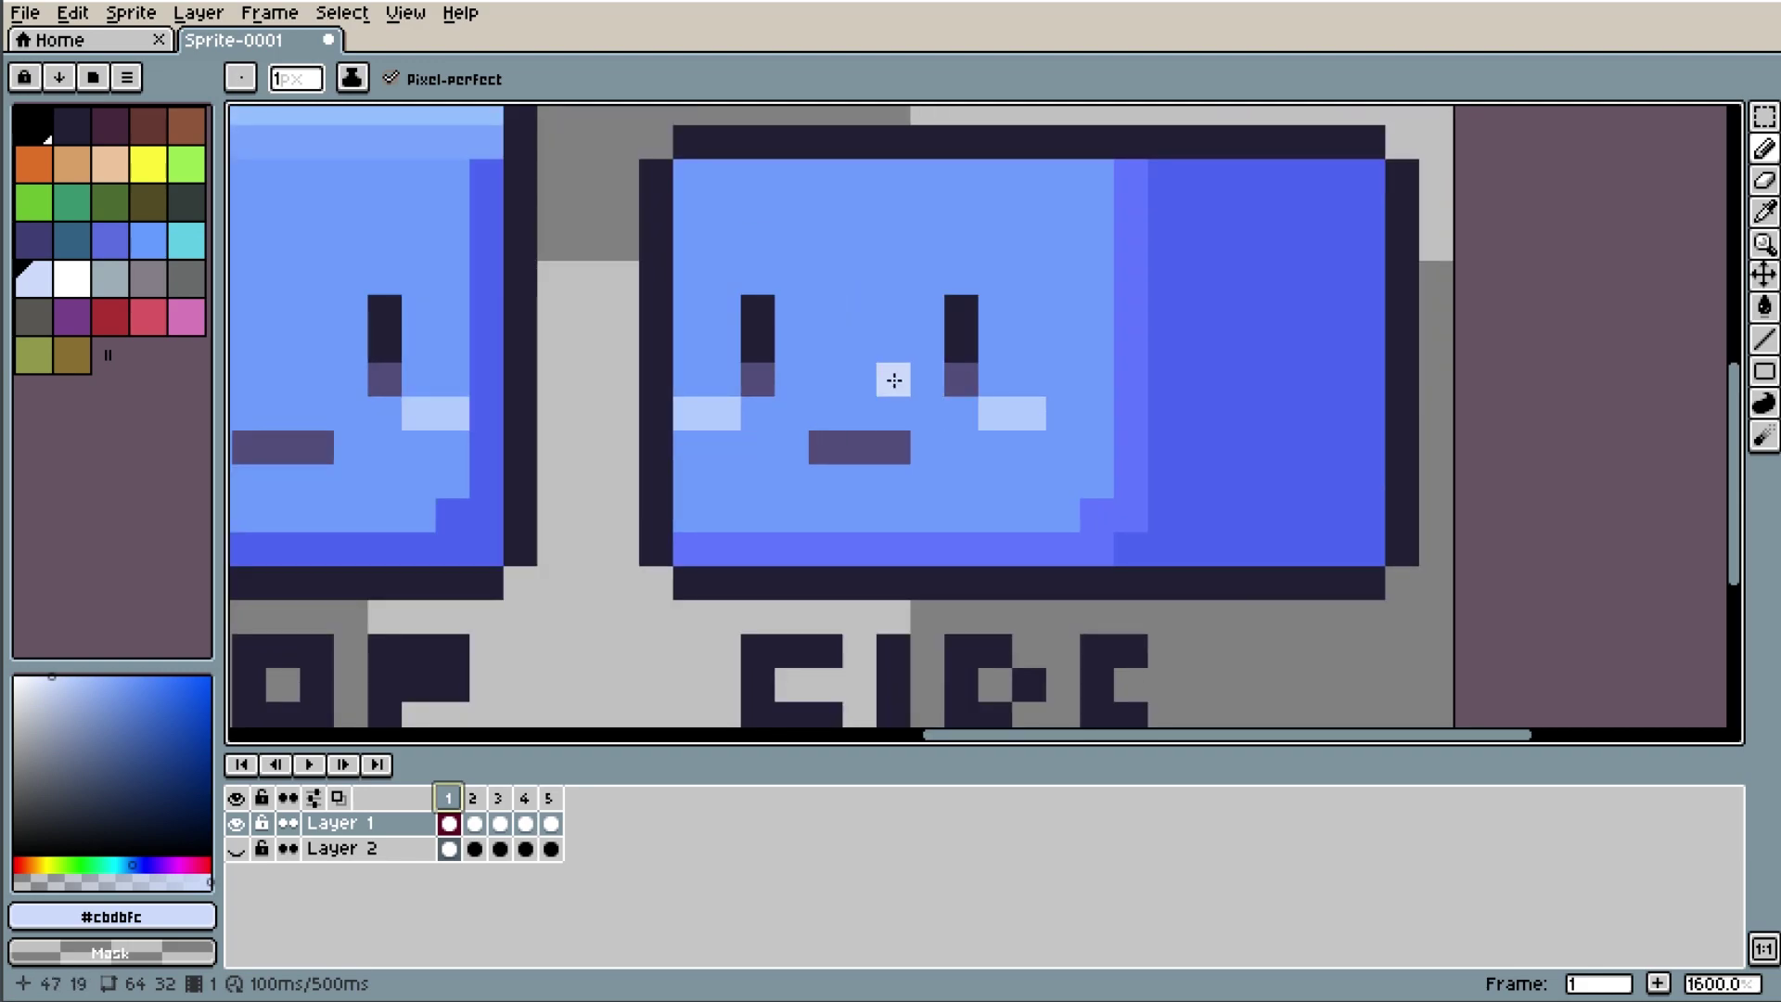
mouse_move(826, 278)
left_mouse_down()
mouse_move(853, 379)
mouse_move(1074, 345)
left_mouse_up()
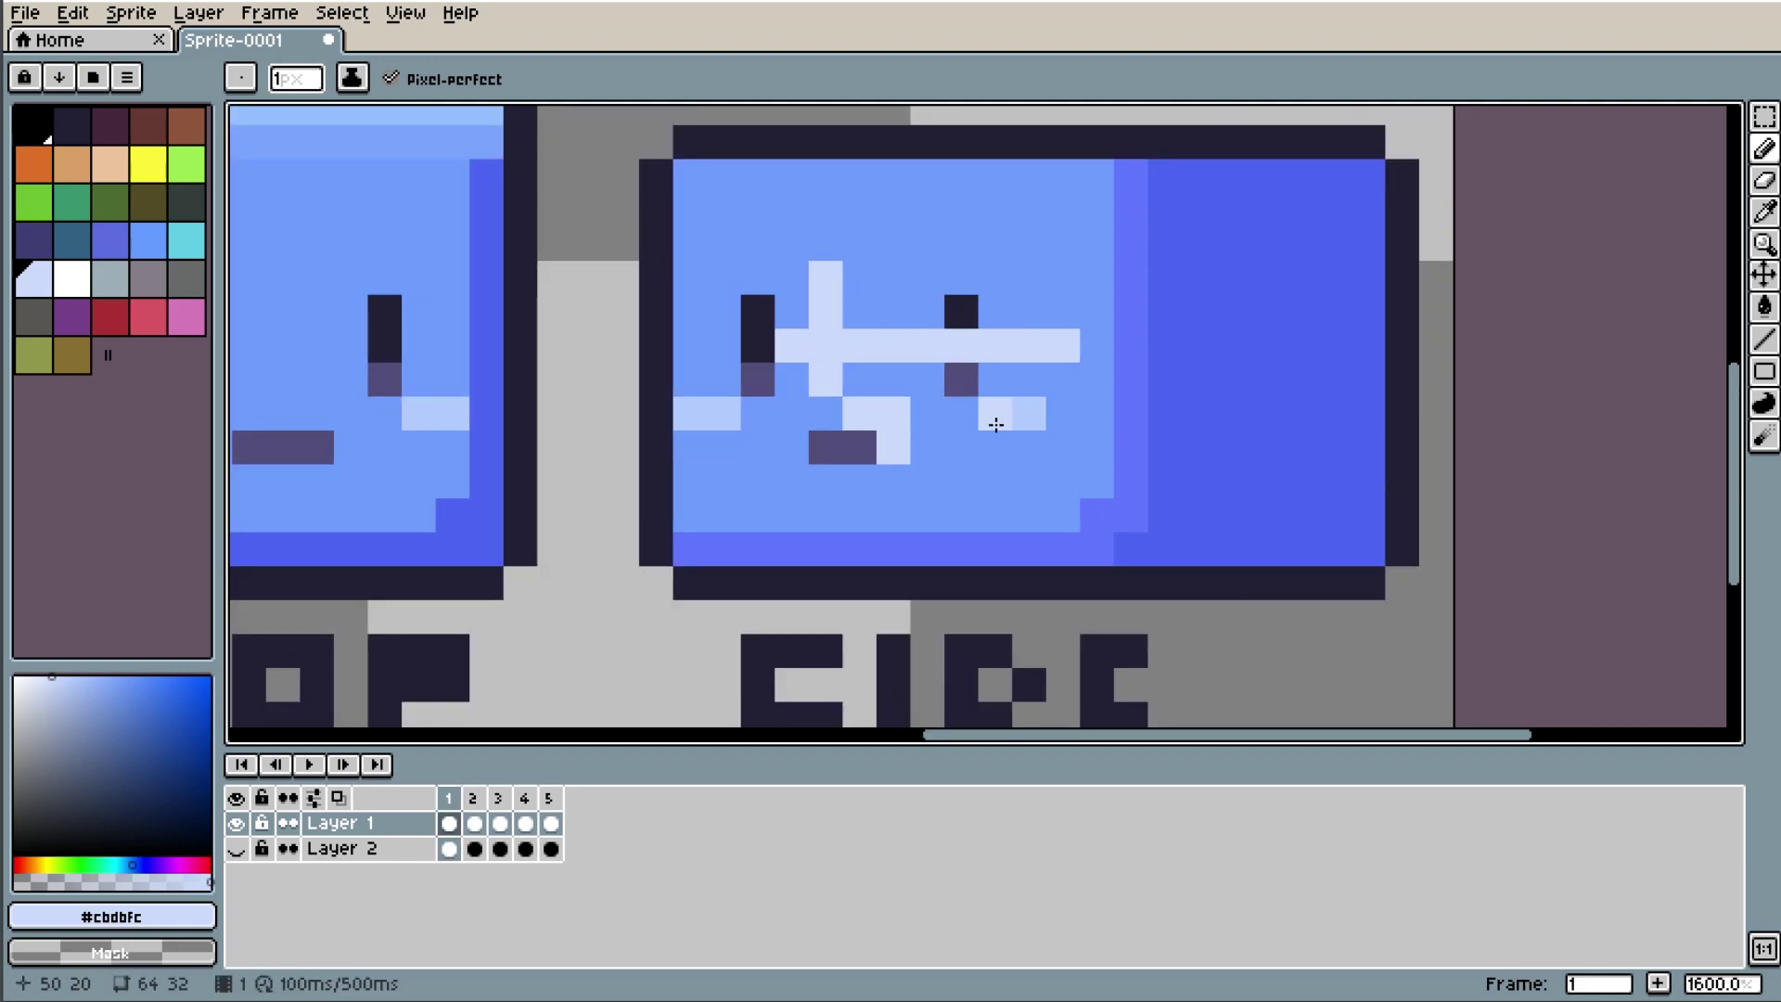
key("ctrl+z")
key("ctrl+z")
key("Left")
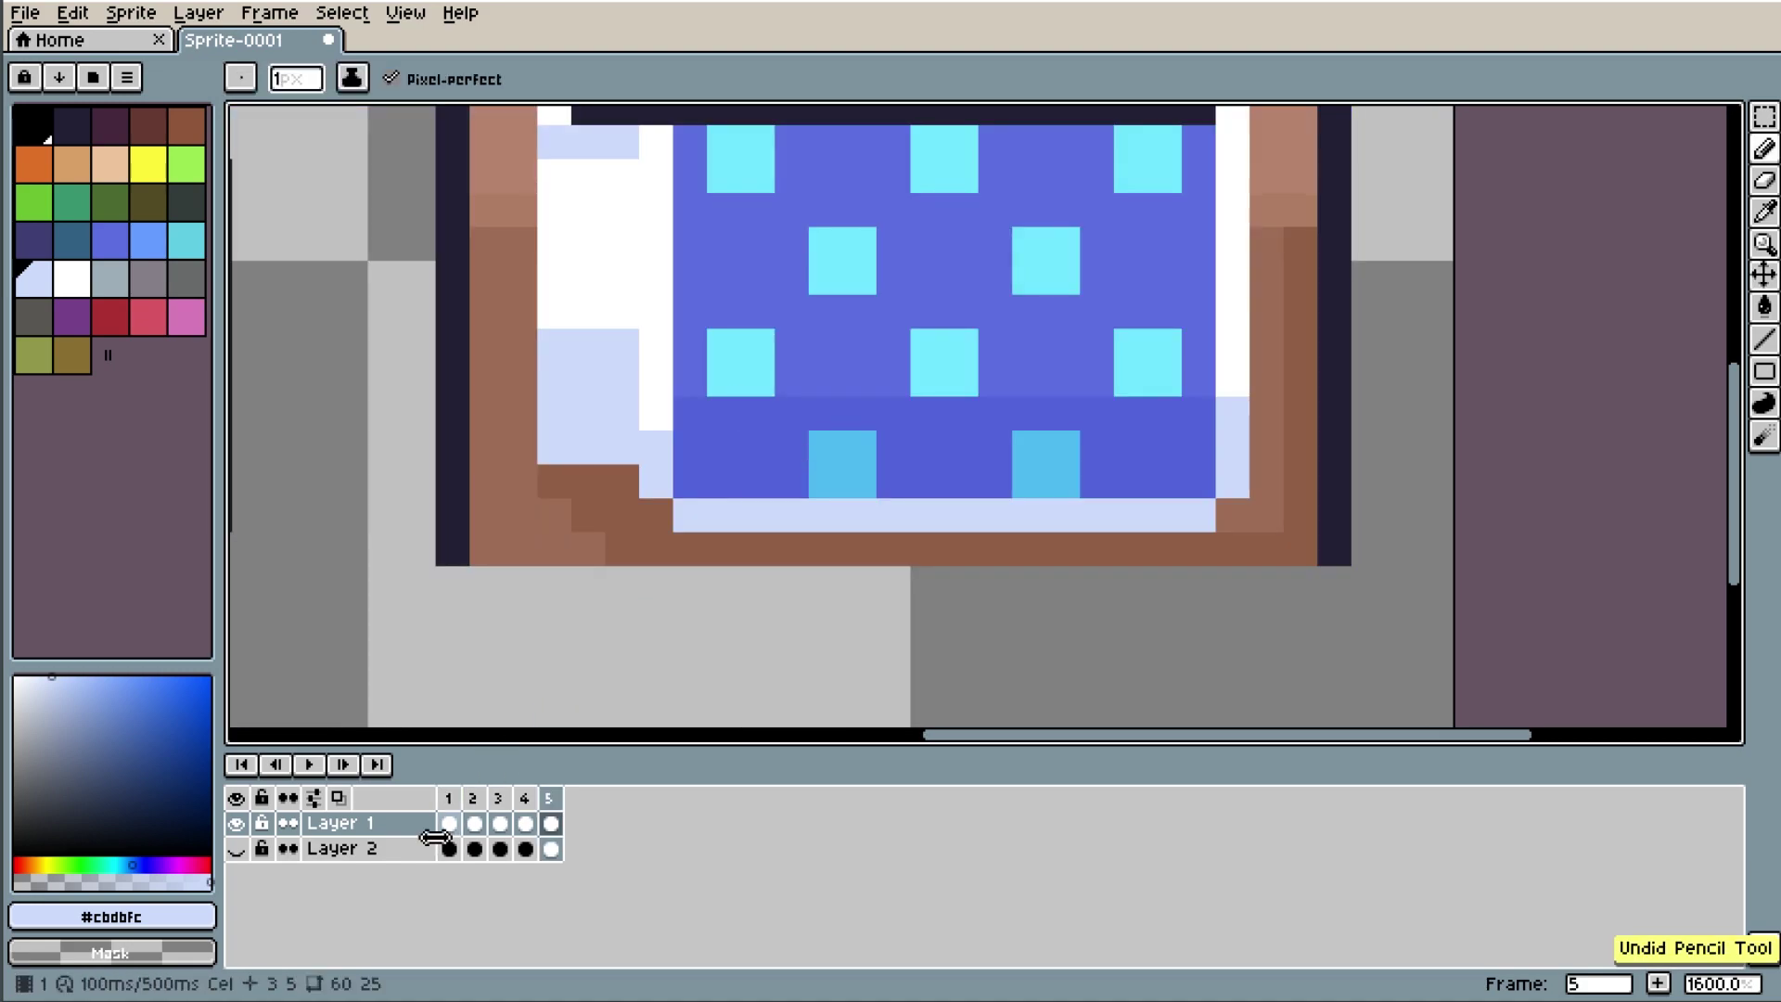
left_click(451, 800)
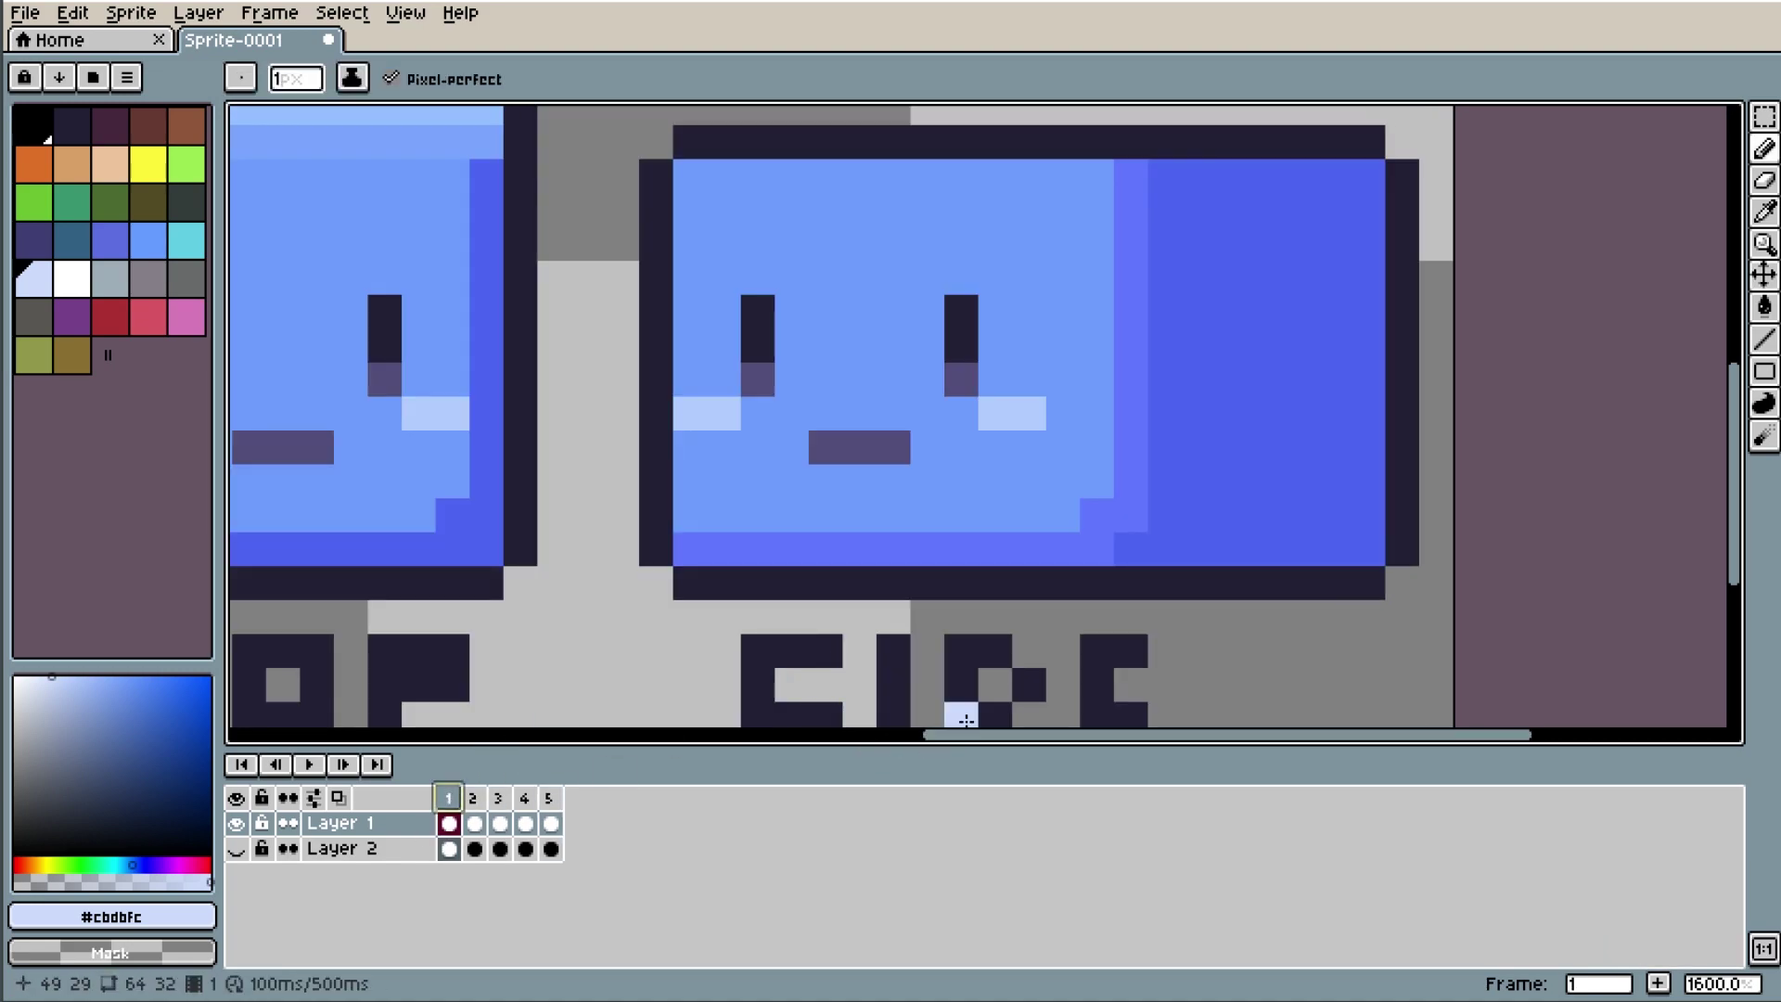
Move the slime's eyes and mouth down one pixel.
left_click_drag(955, 735, 742, 742)
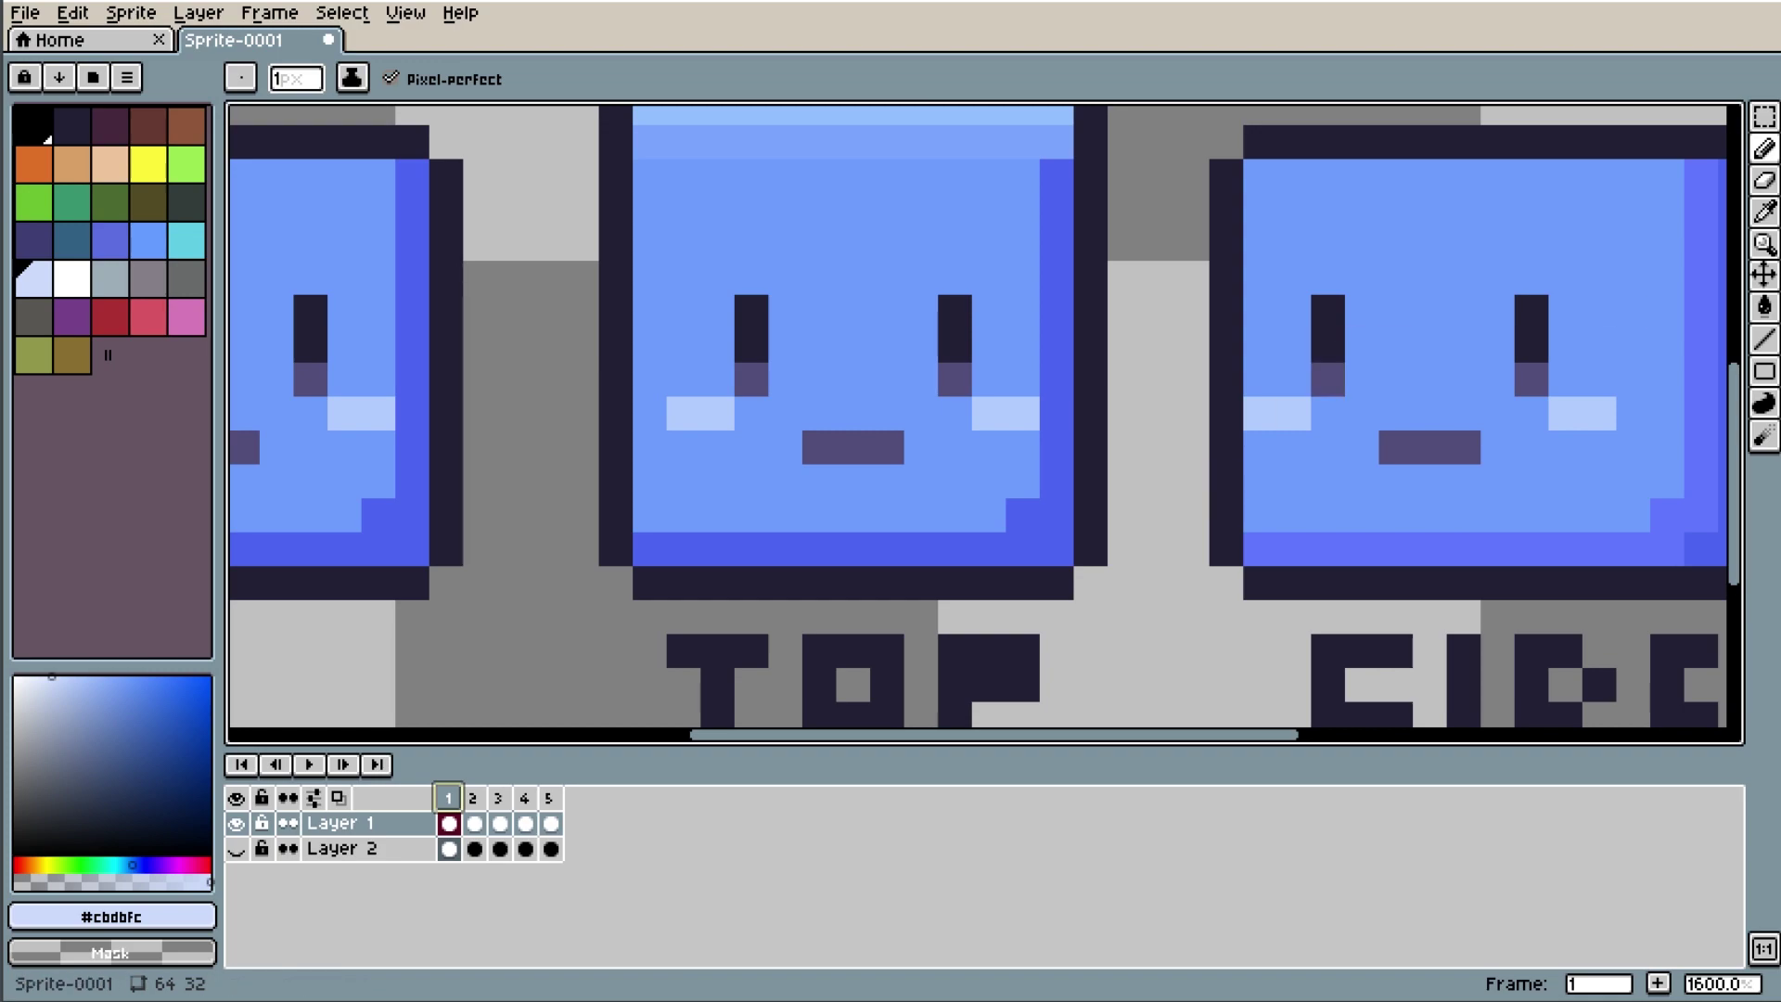
left_click(1763, 116)
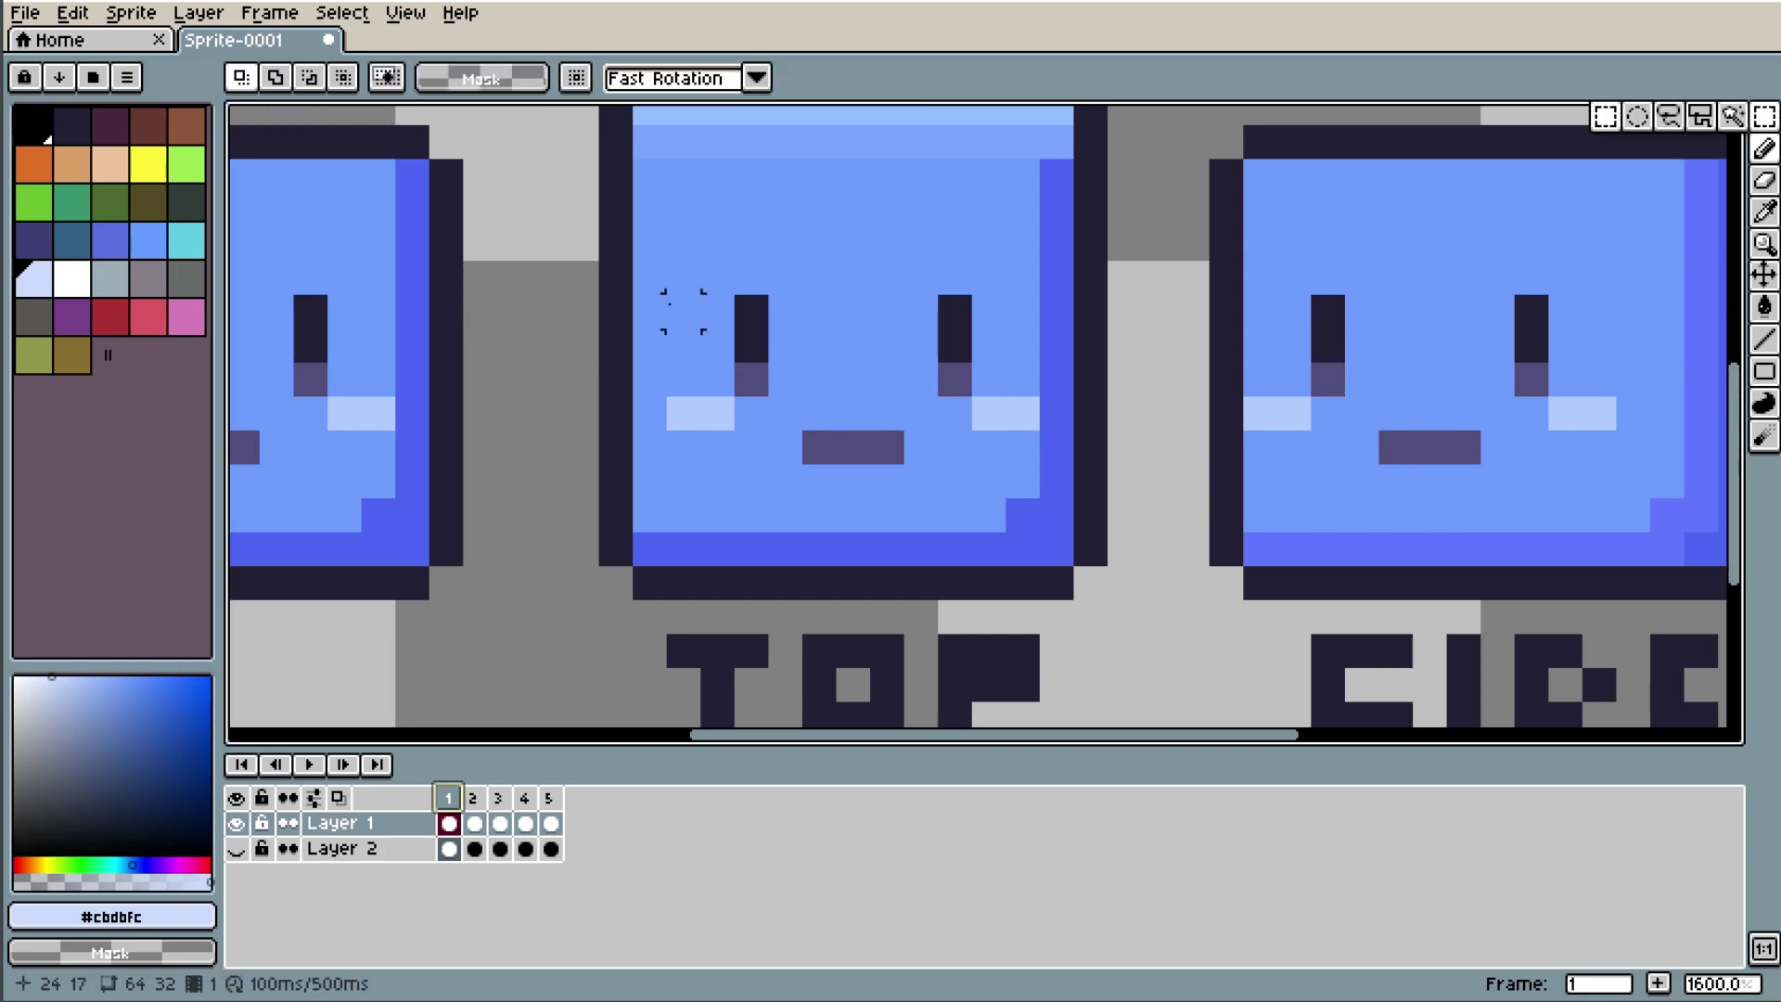
left_click_drag(684, 311, 1020, 455)
left_click_drag(906, 436, 908, 450)
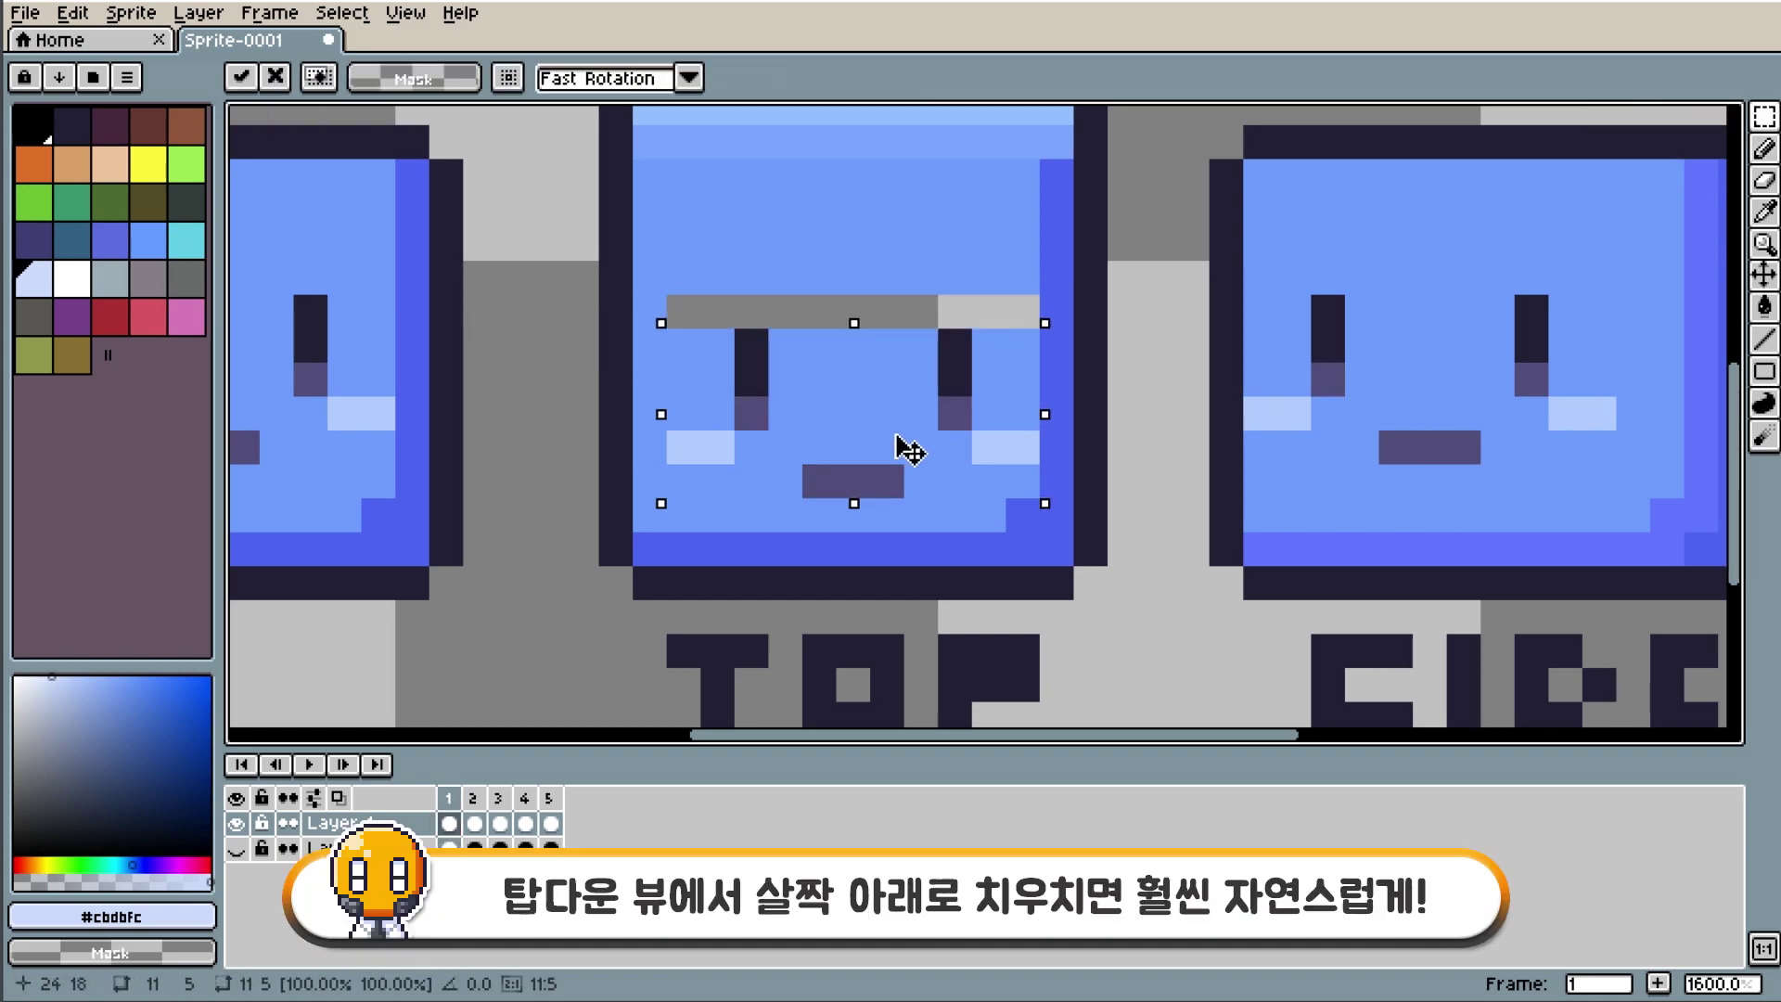
left_click(920, 243)
Fill the grey gap above the slime's eyes with its light blue.
key("b")
left_click(763, 278, "alt")
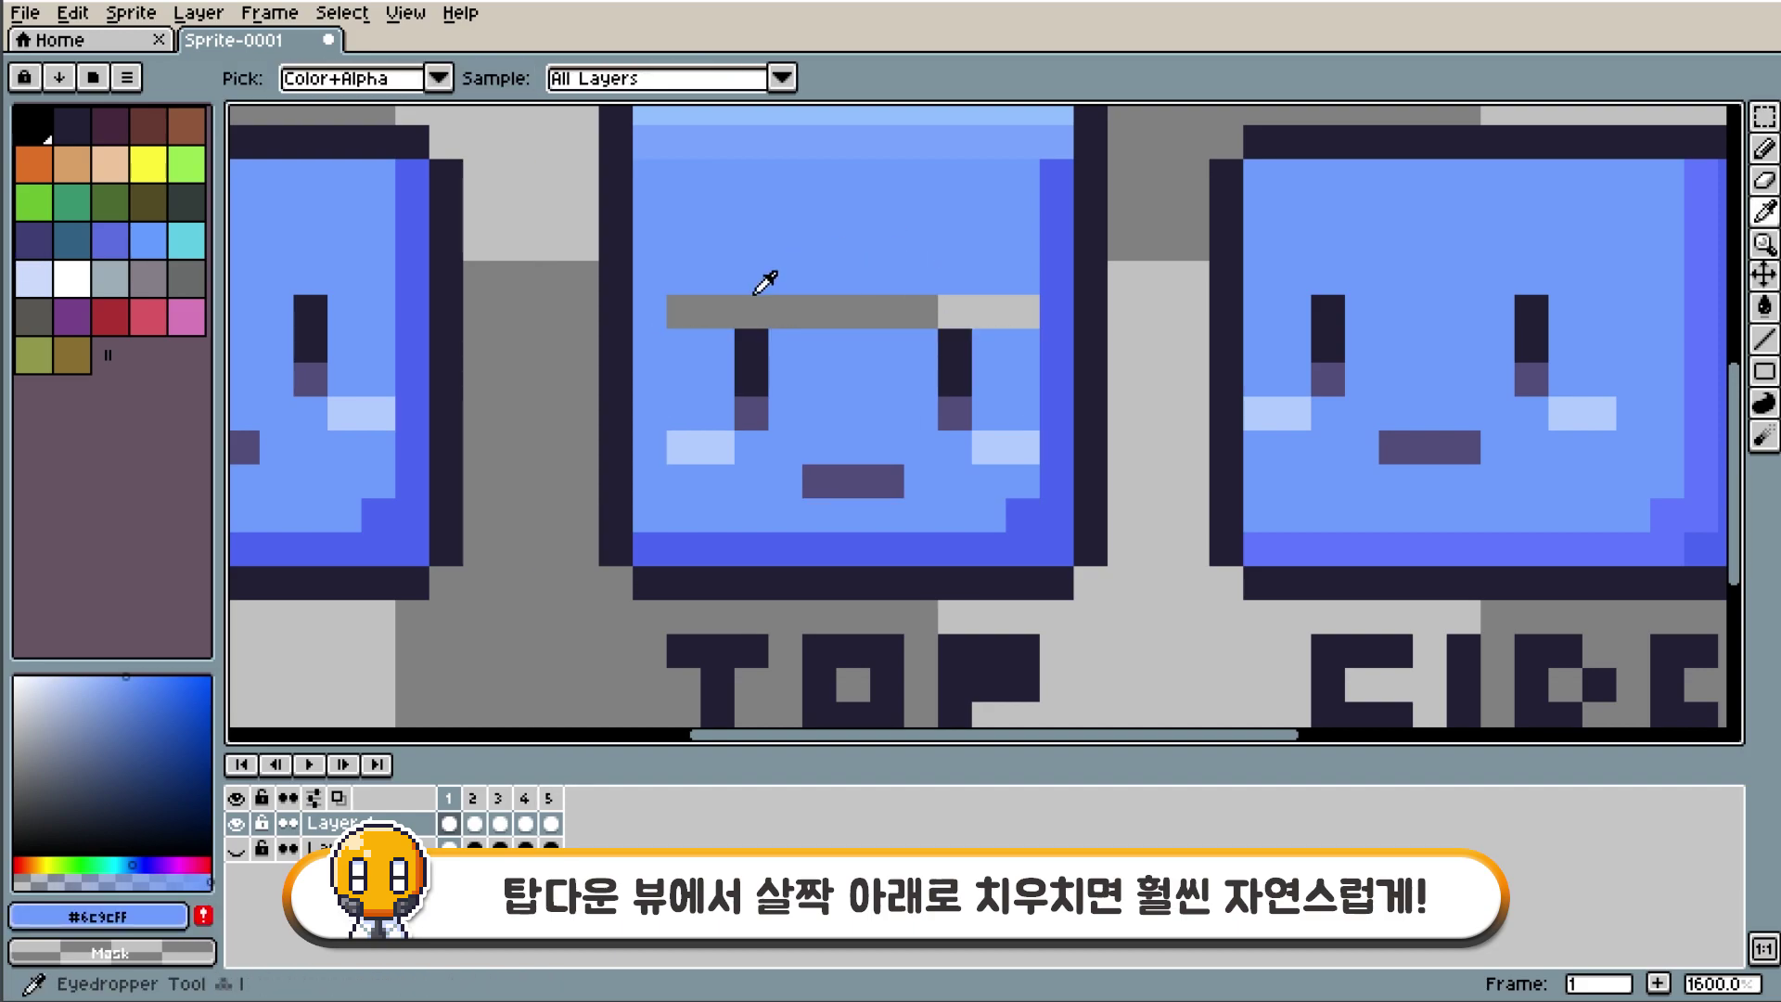
left_click_drag(683, 312, 1021, 312)
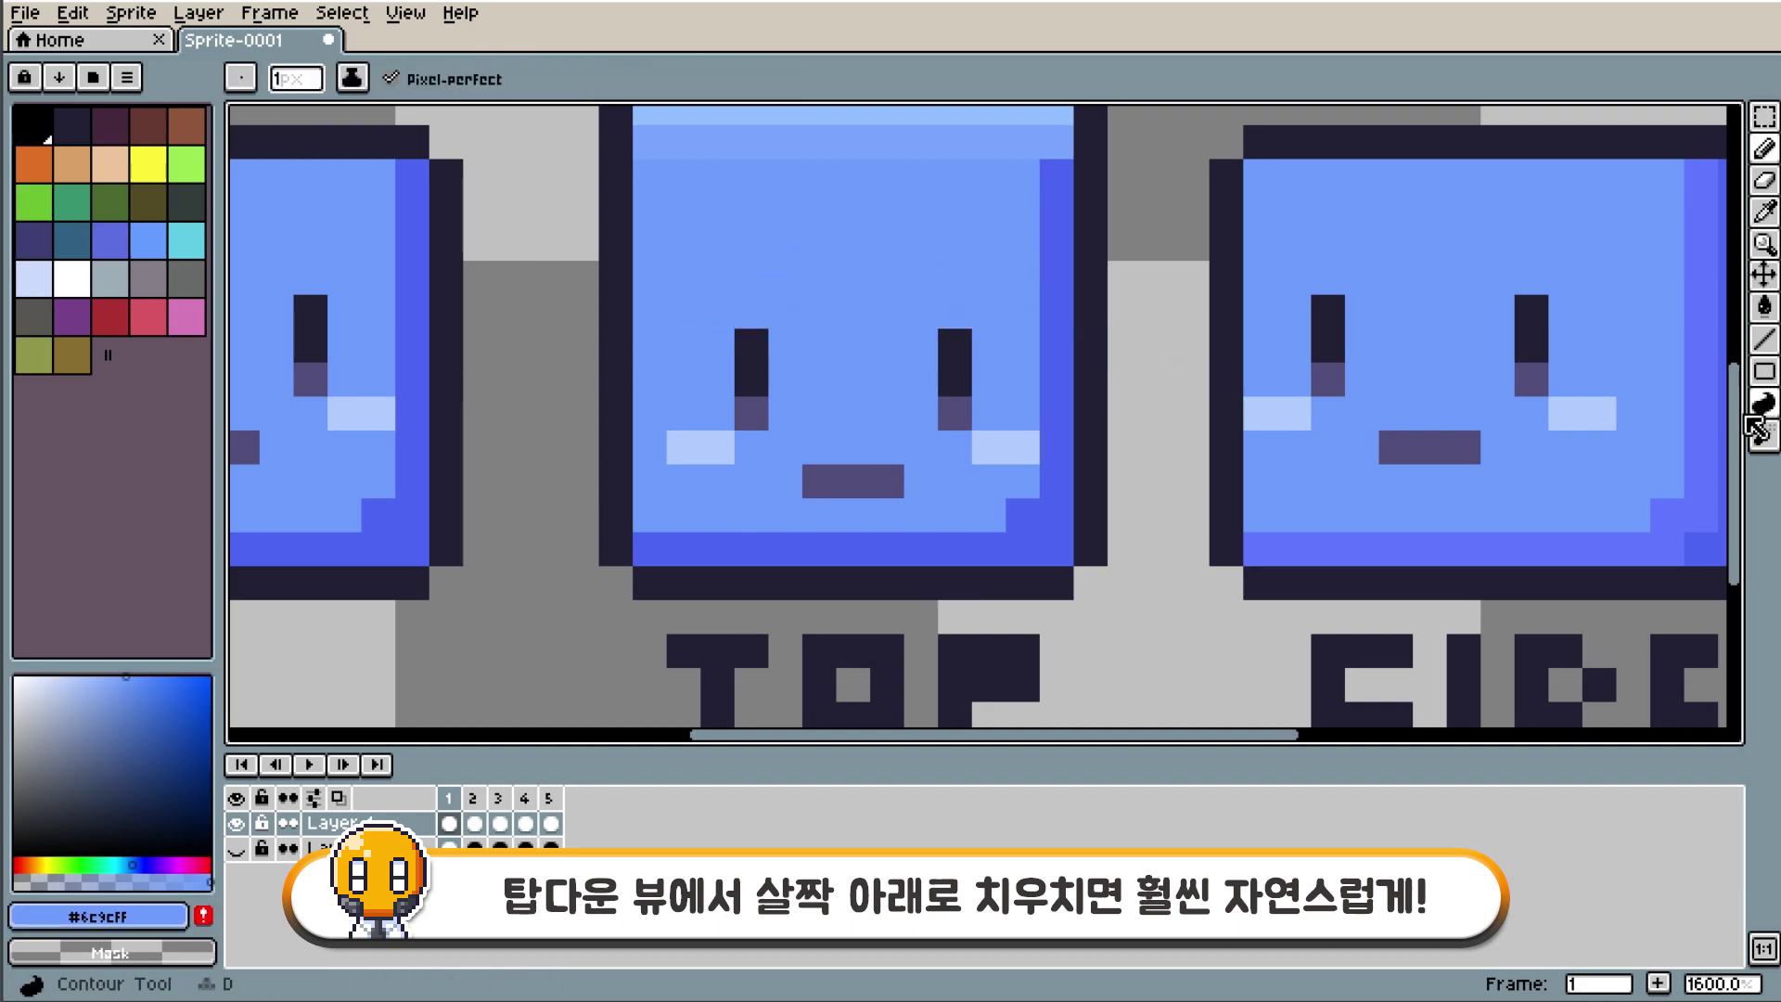
left_click_drag(1732, 445, 1733, 386)
scroll(1440, 283, "down", 2)
scroll(1516, 212, "up", 2)
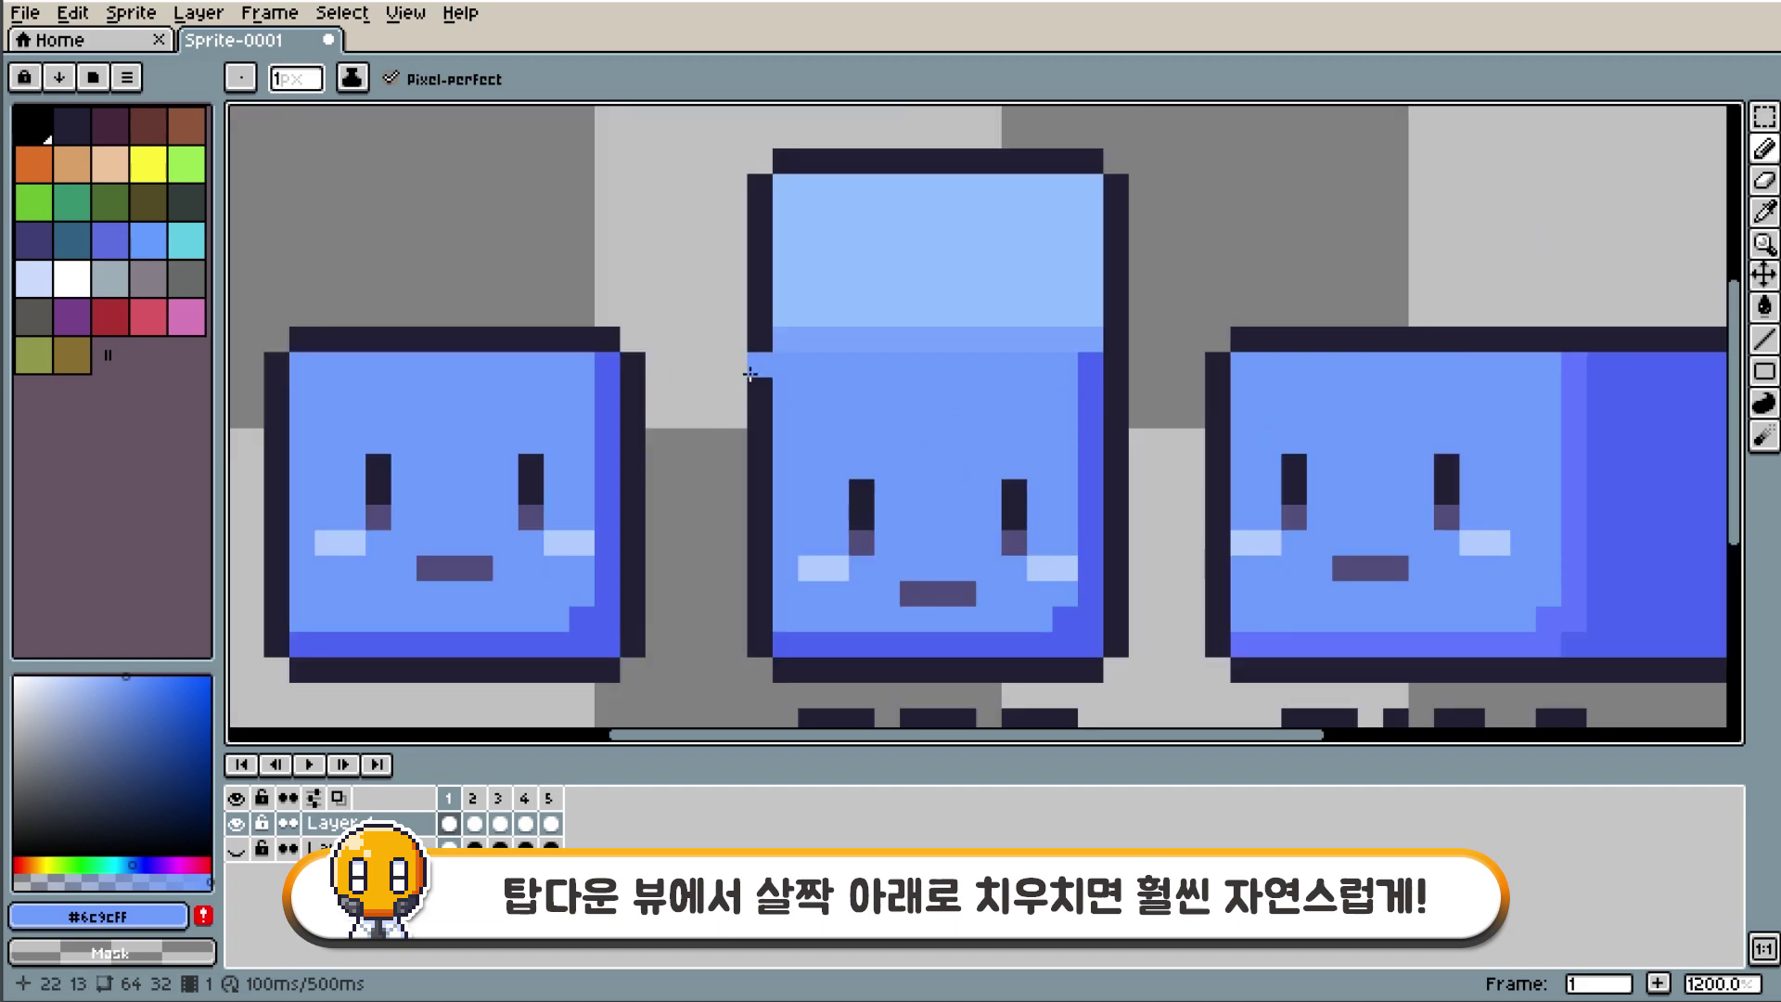
Move the middle slime's lighter top section down two pixels.
left_click(1764, 116)
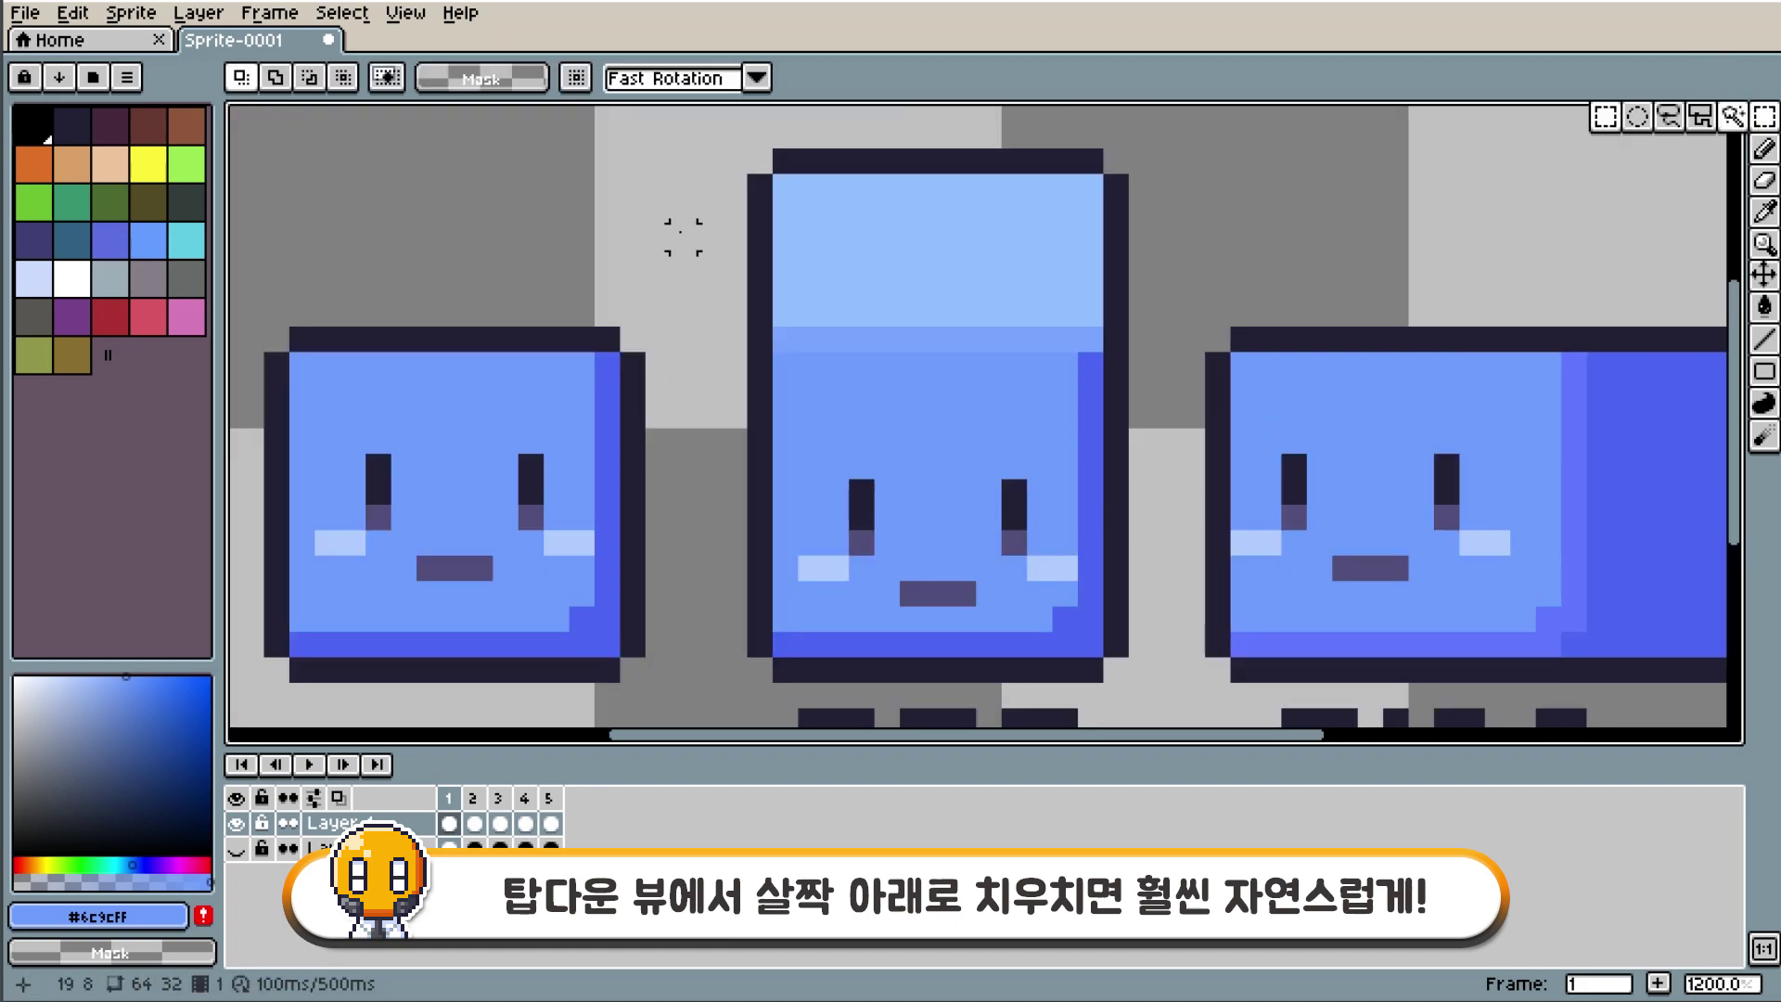
left_click_drag(665, 118, 1185, 357)
left_click(1006, 306)
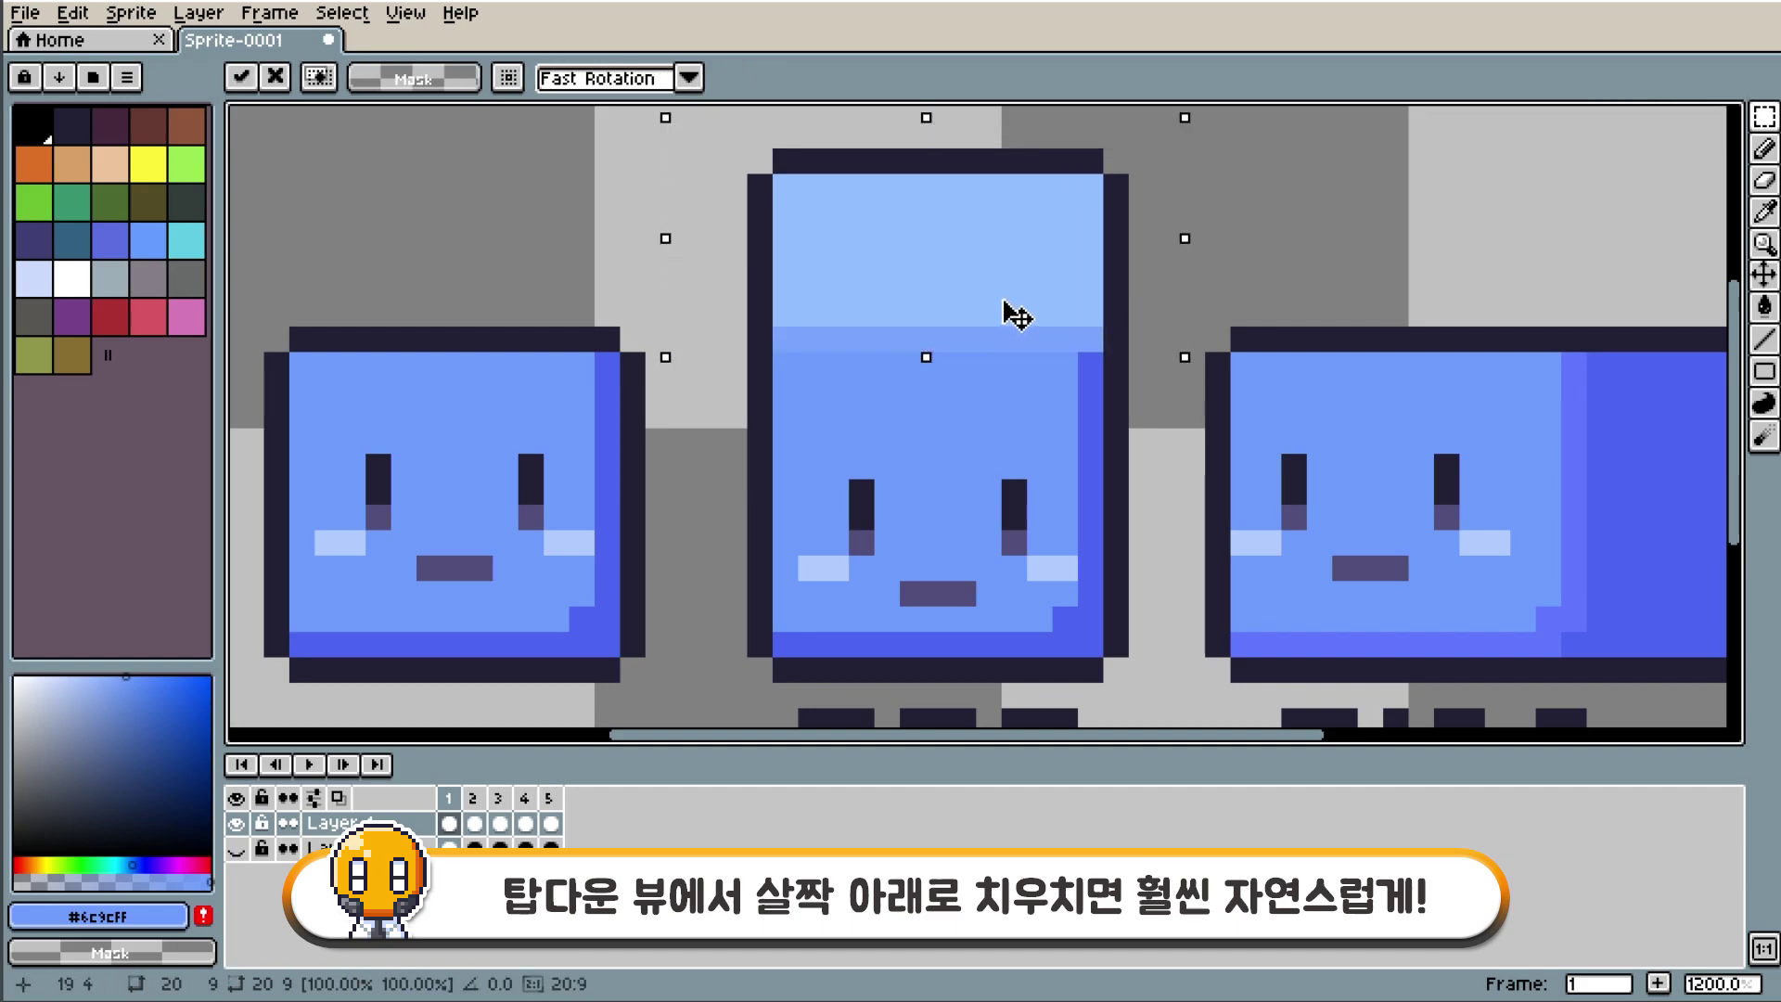
left_click_drag(1007, 316, 1006, 367)
left_click(912, 542)
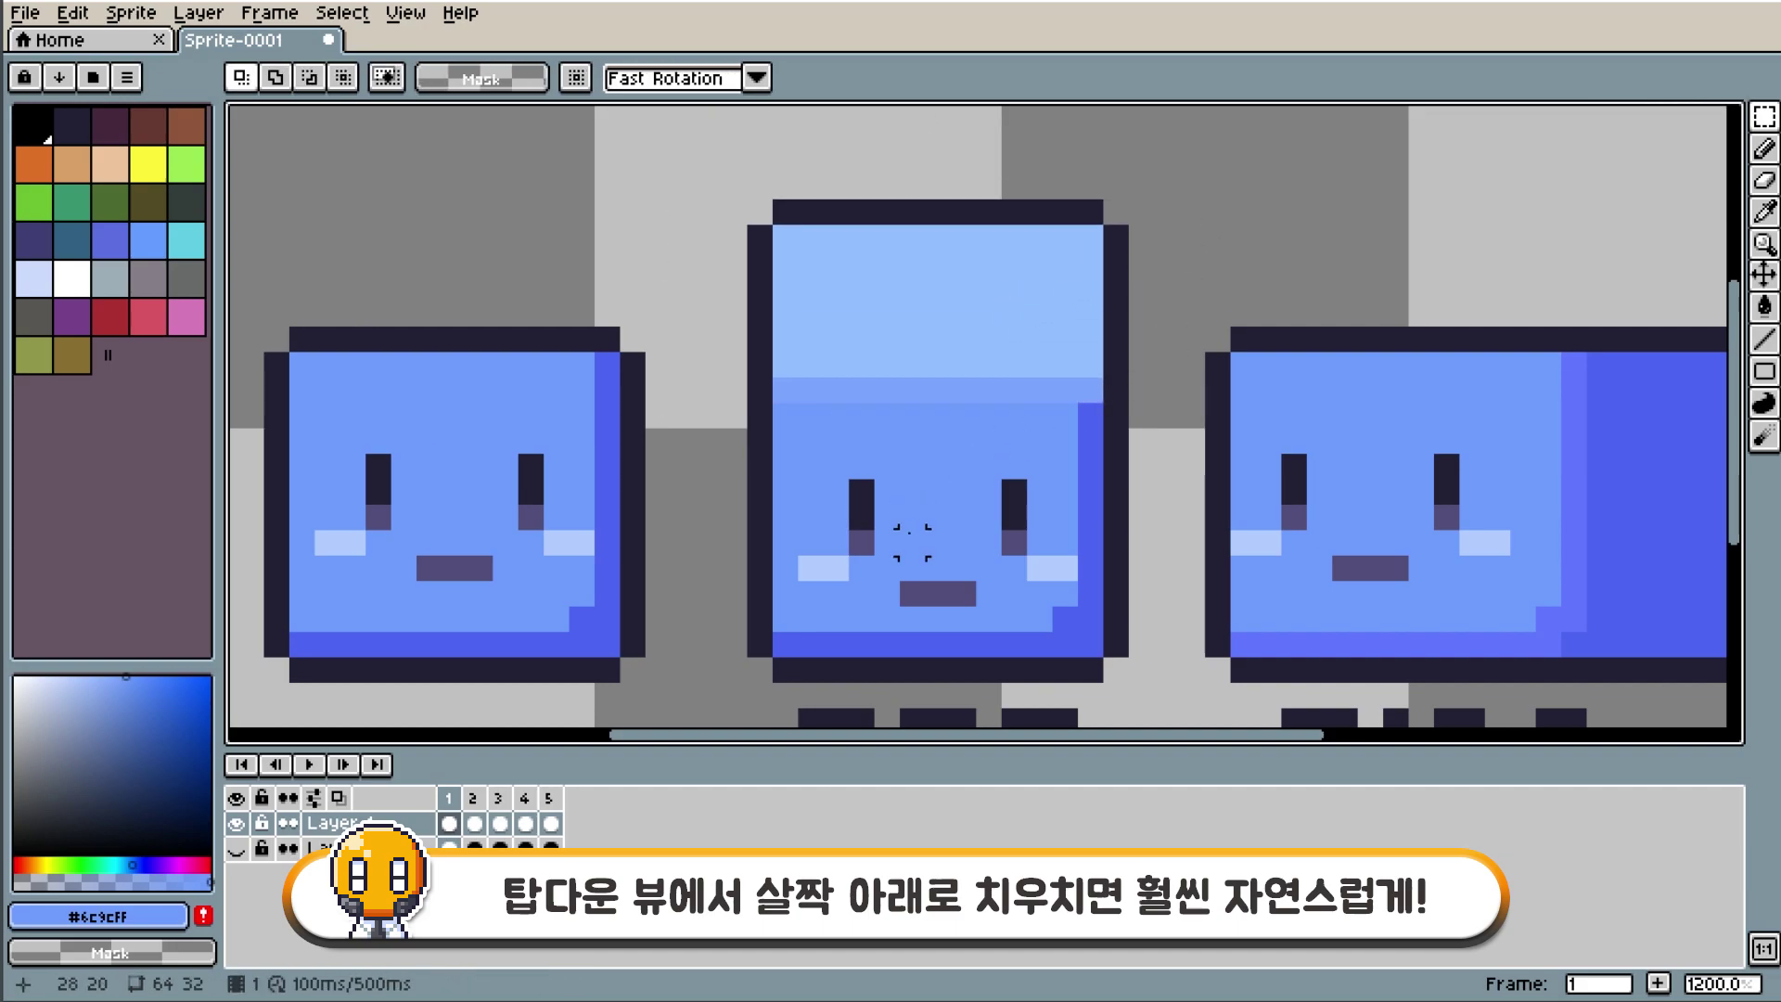
scroll(962, 565, "down", 2)
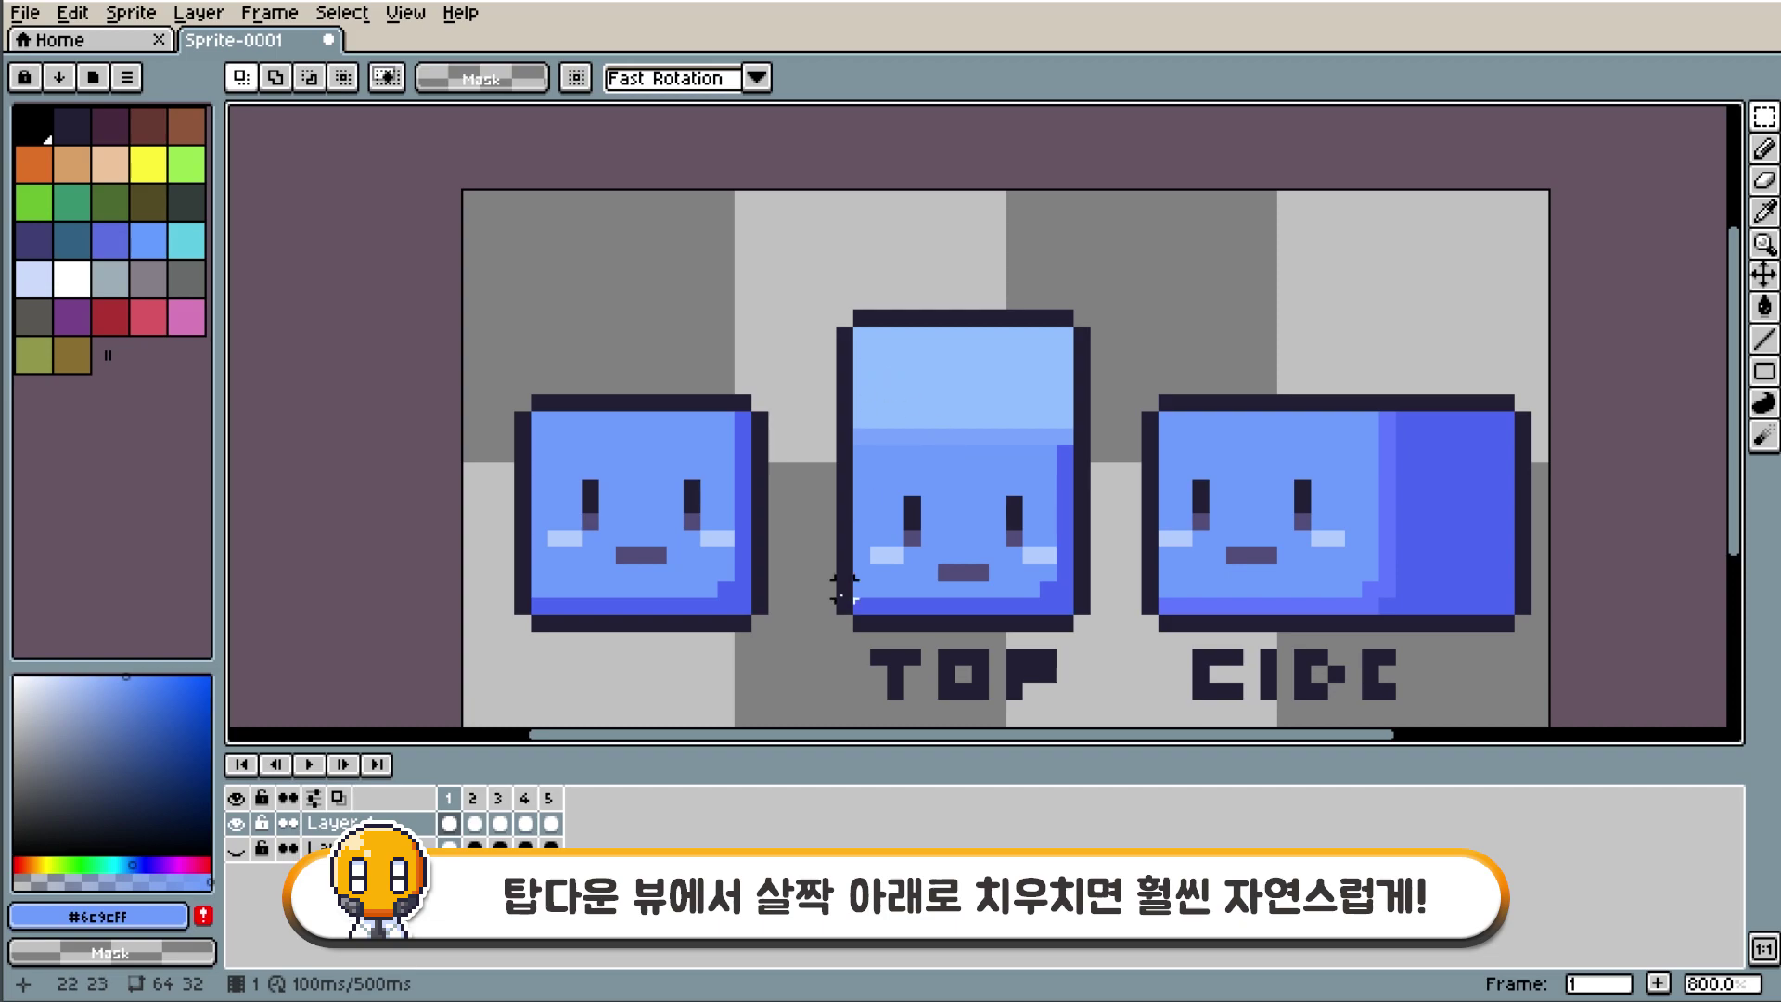
Review the sprites in frames 5, 4, 3, 2 and 5, then start File > New.
left_click_drag(1061, 735, 1169, 750)
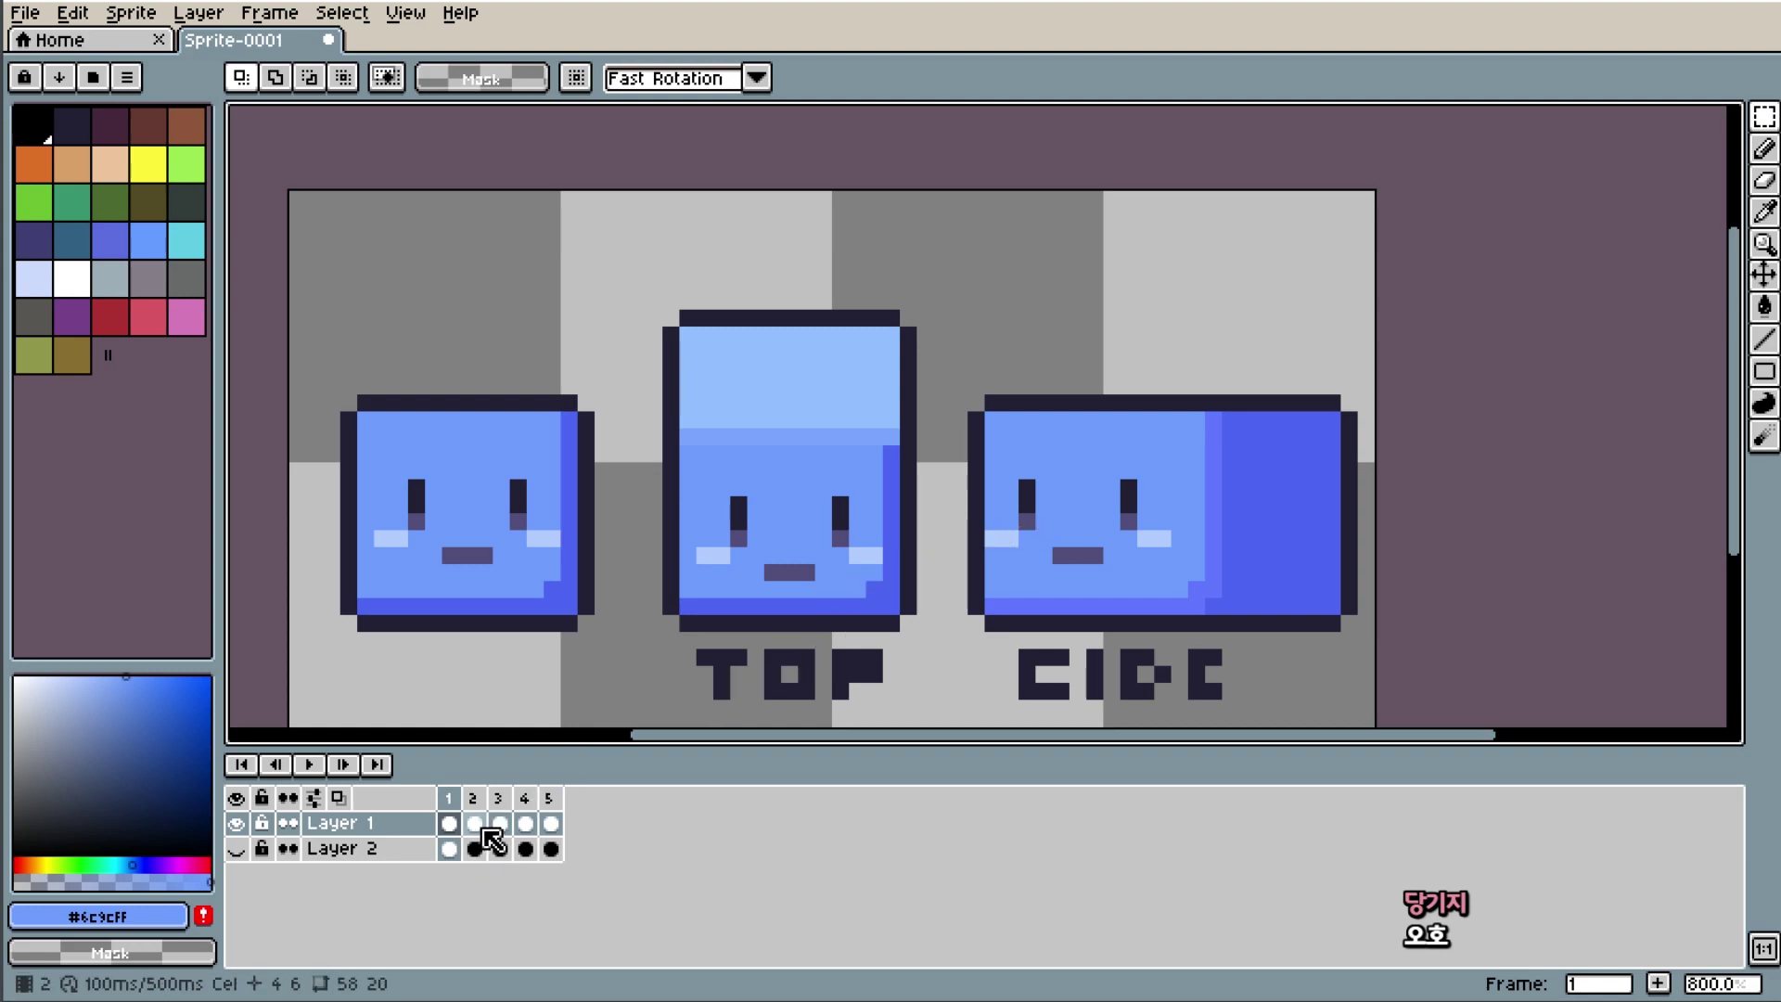
left_click(552, 821)
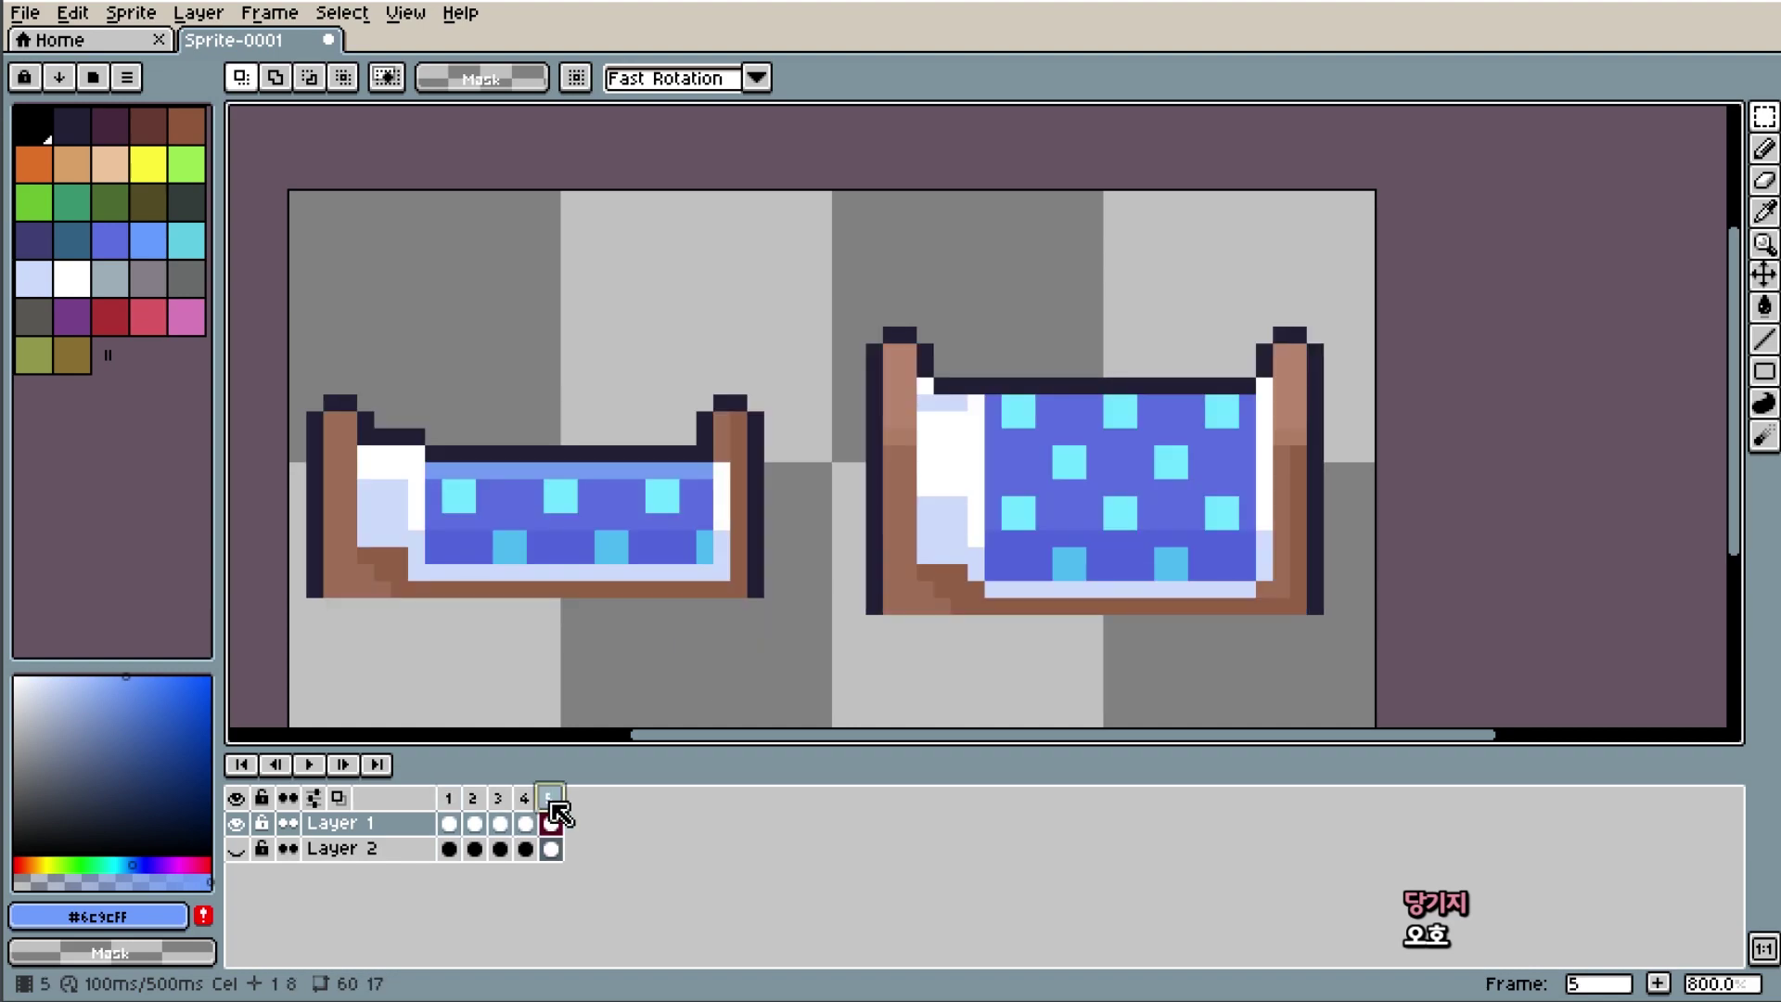
left_click(525, 823)
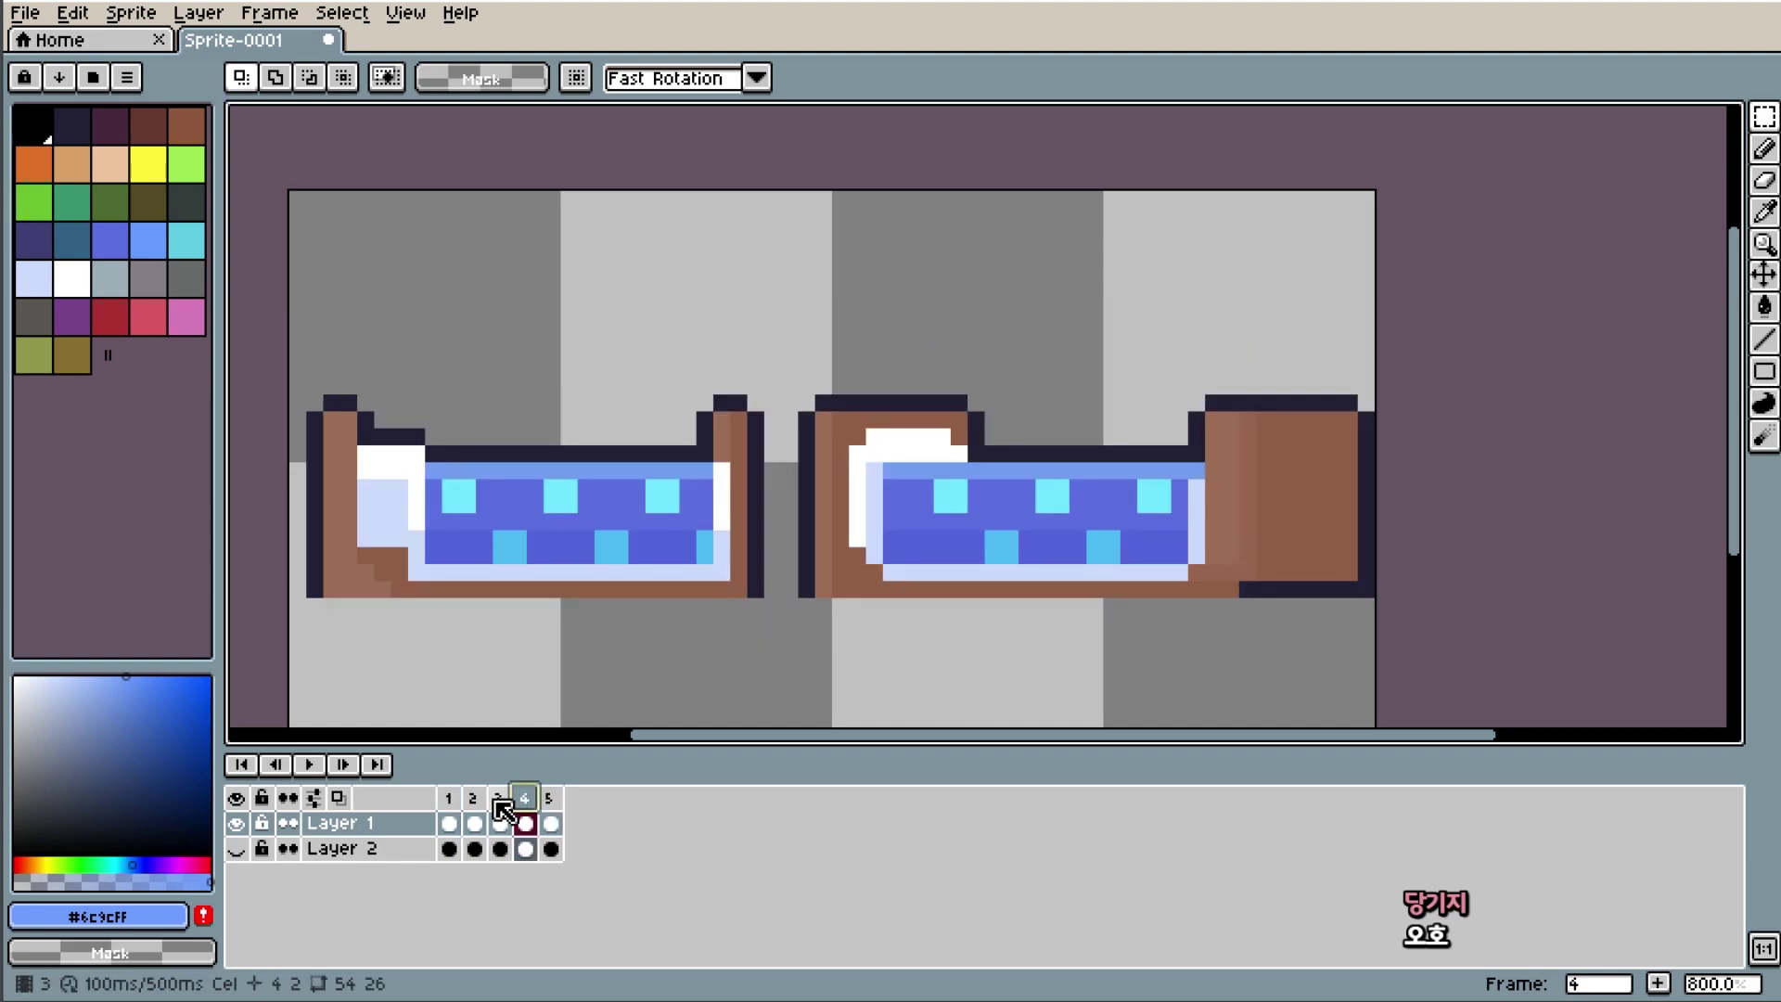
left_click(499, 817)
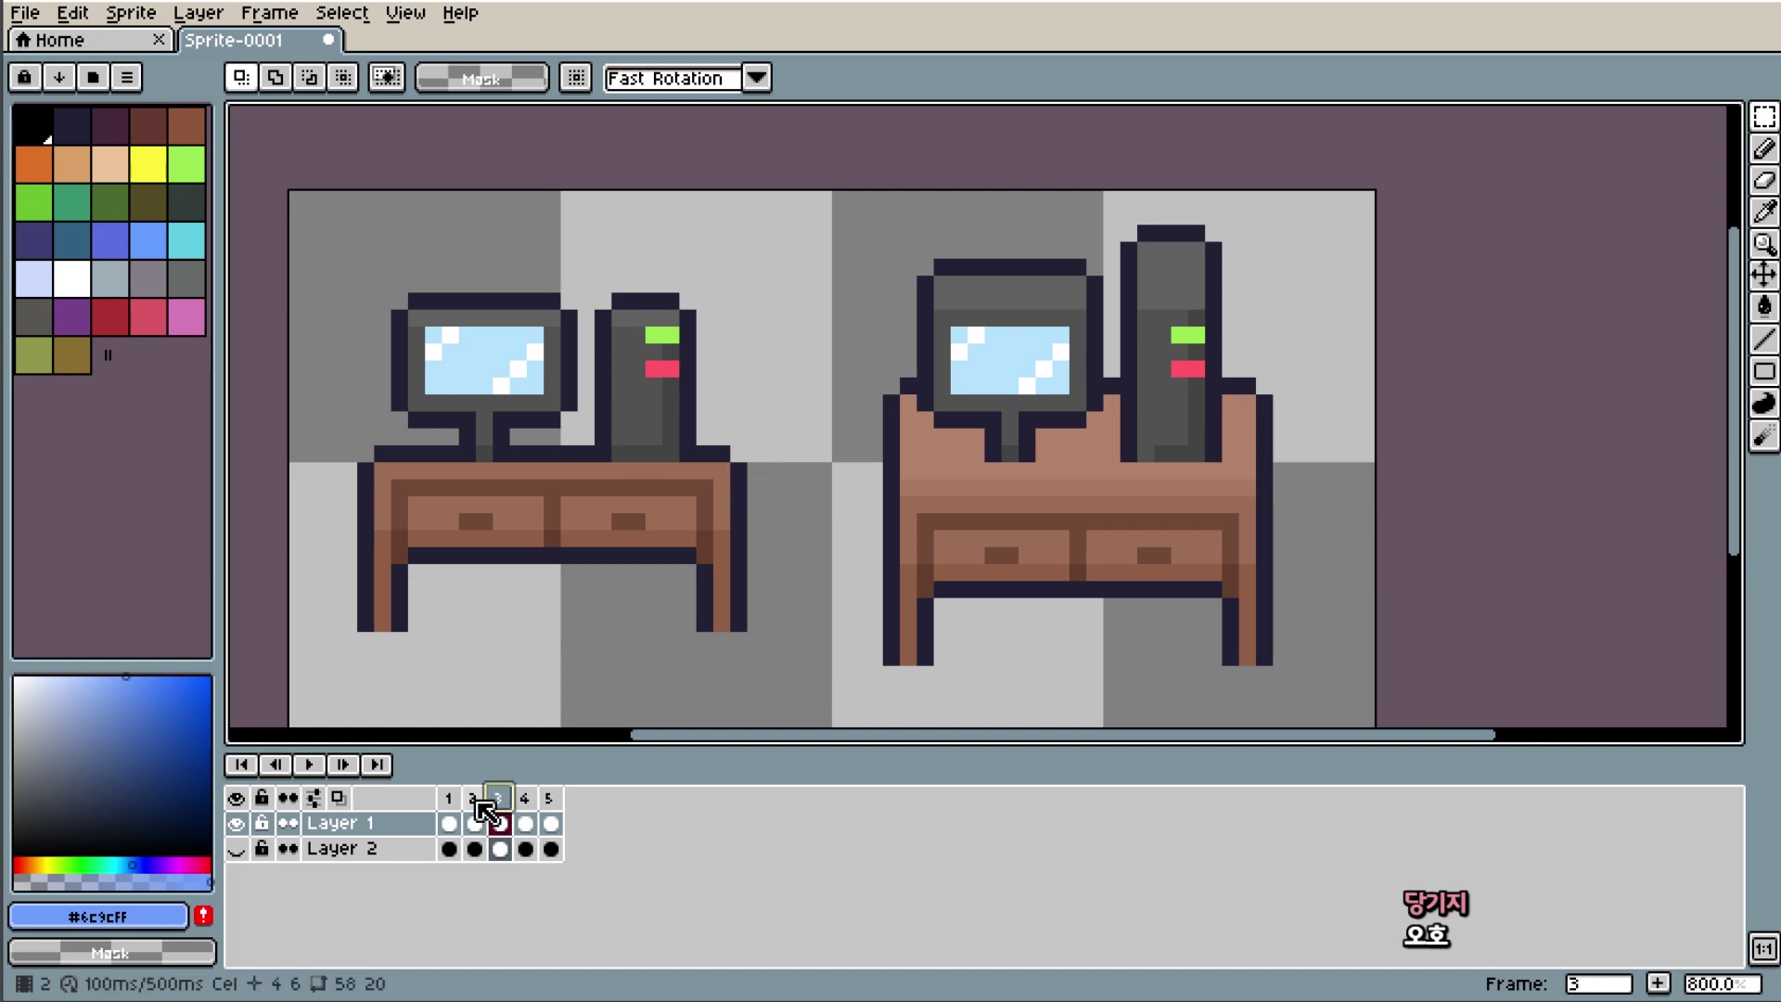
left_click(475, 816)
left_click(550, 822)
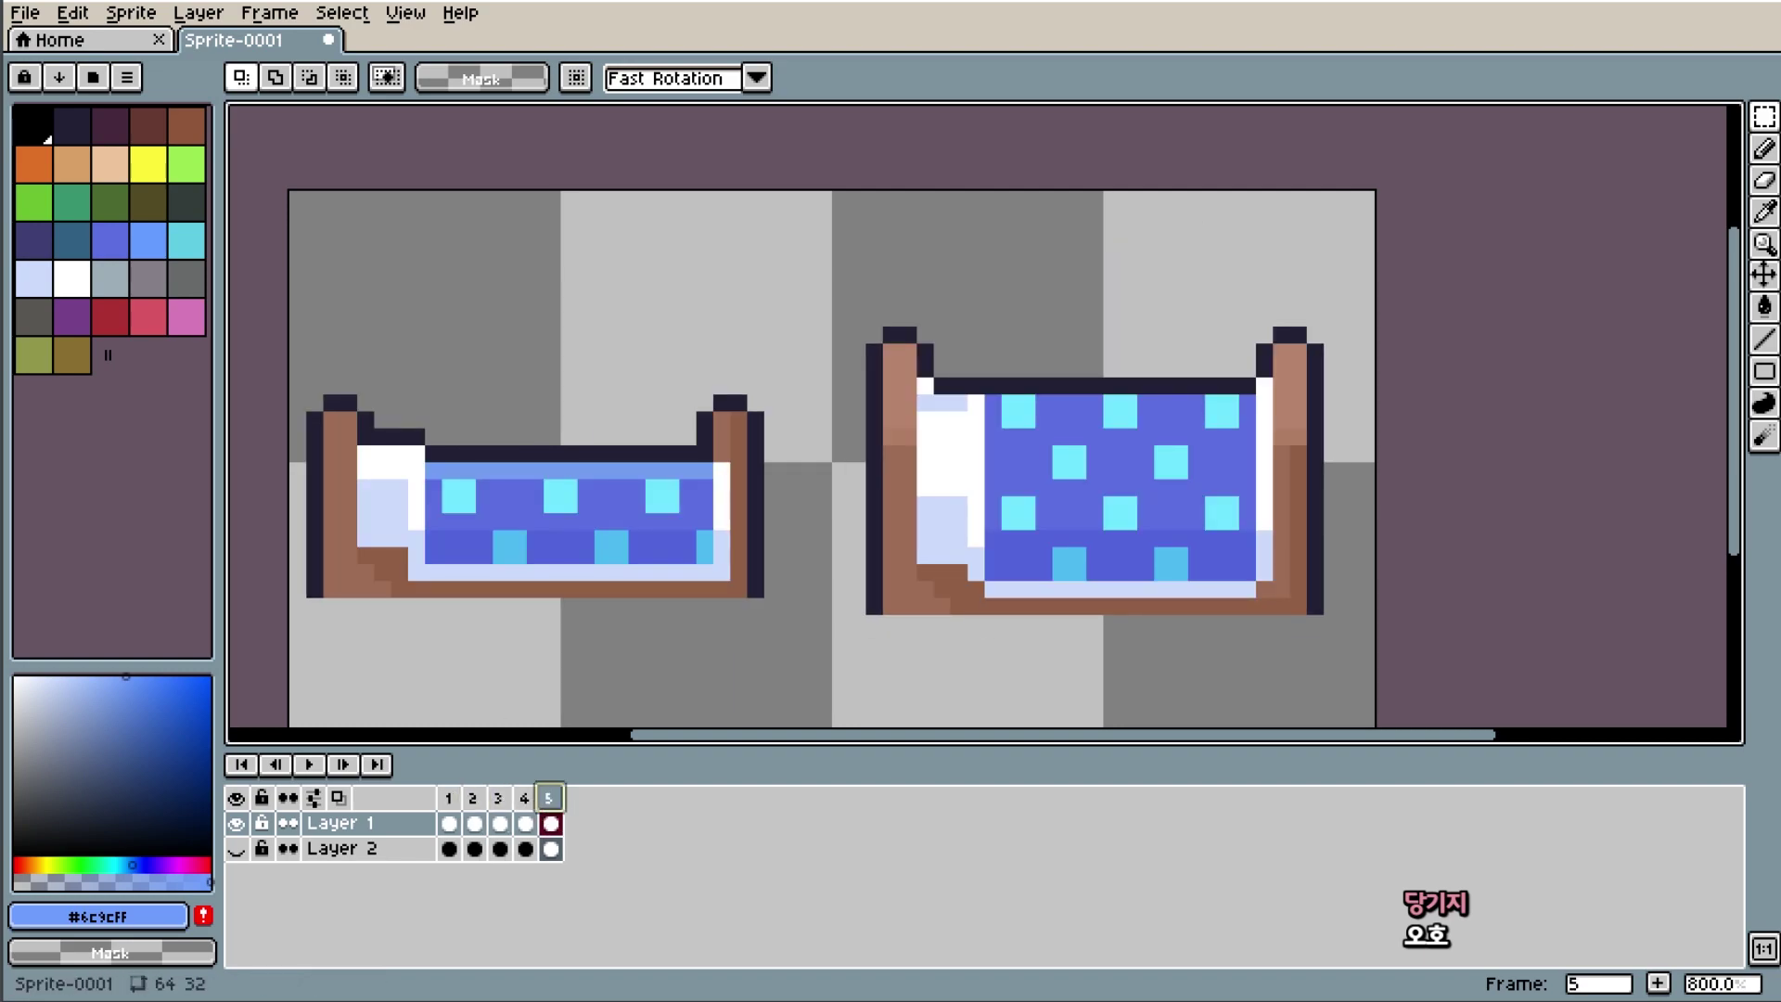
left_click(25, 13)
left_click(101, 42)
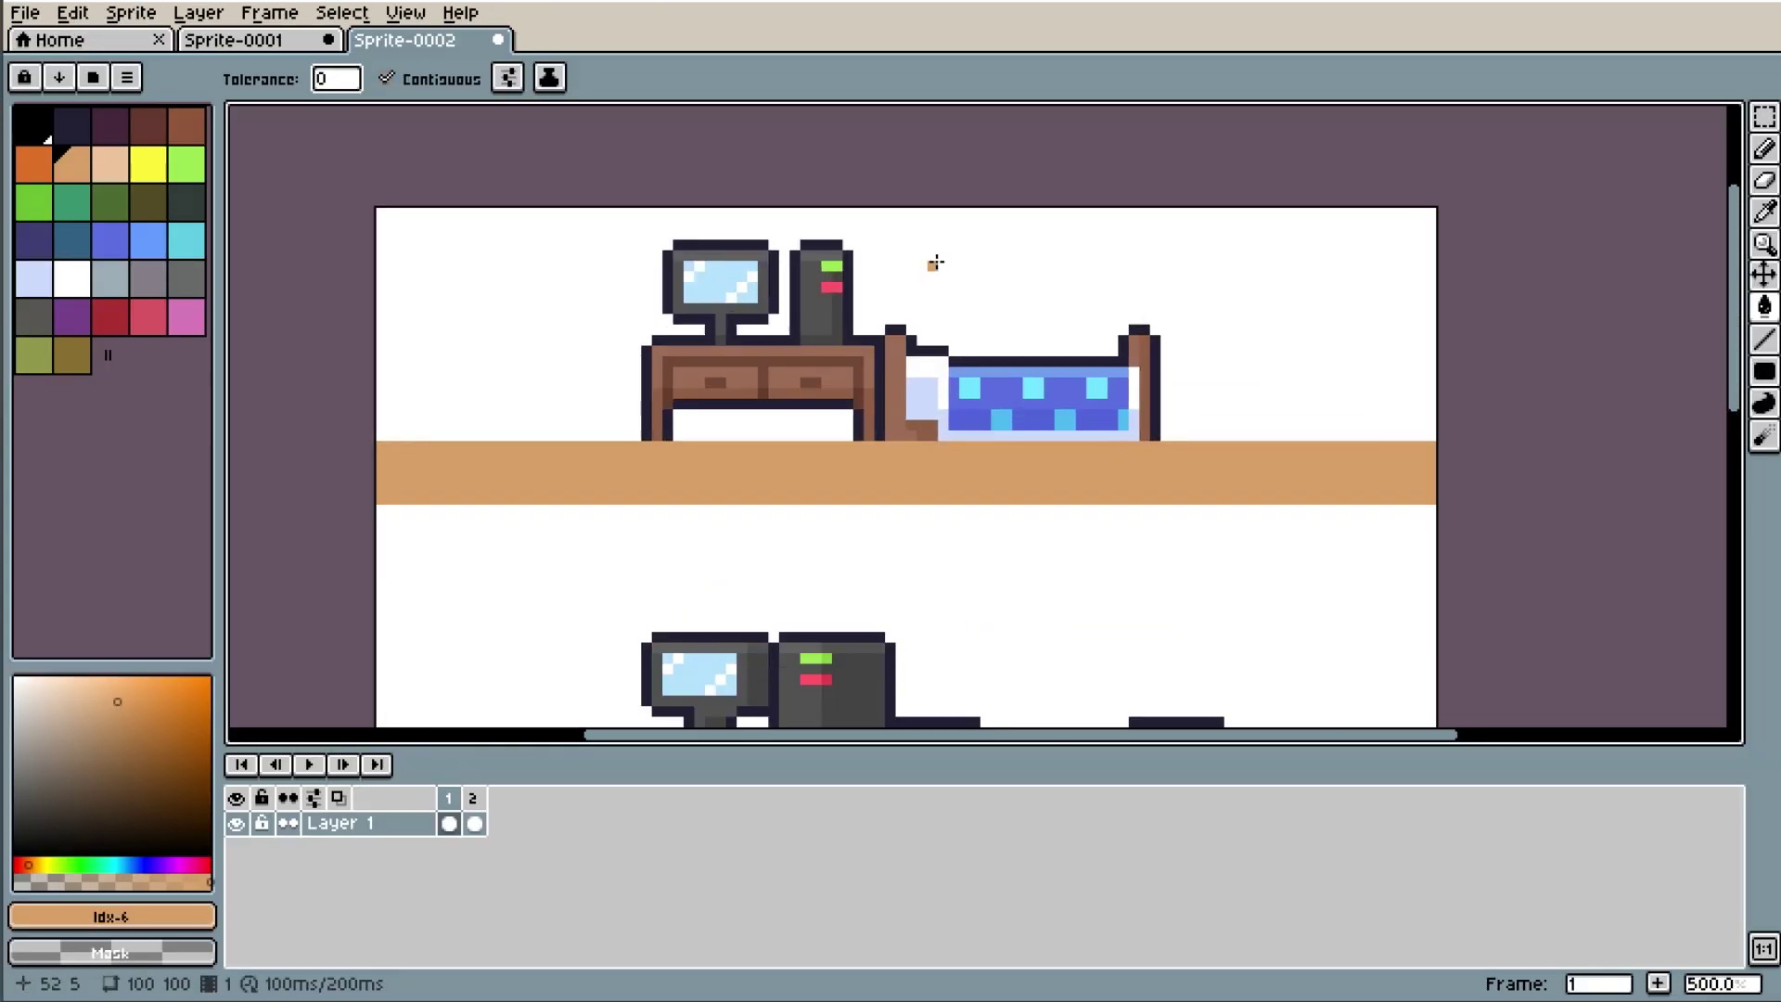
scroll(935, 264, "up", 2)
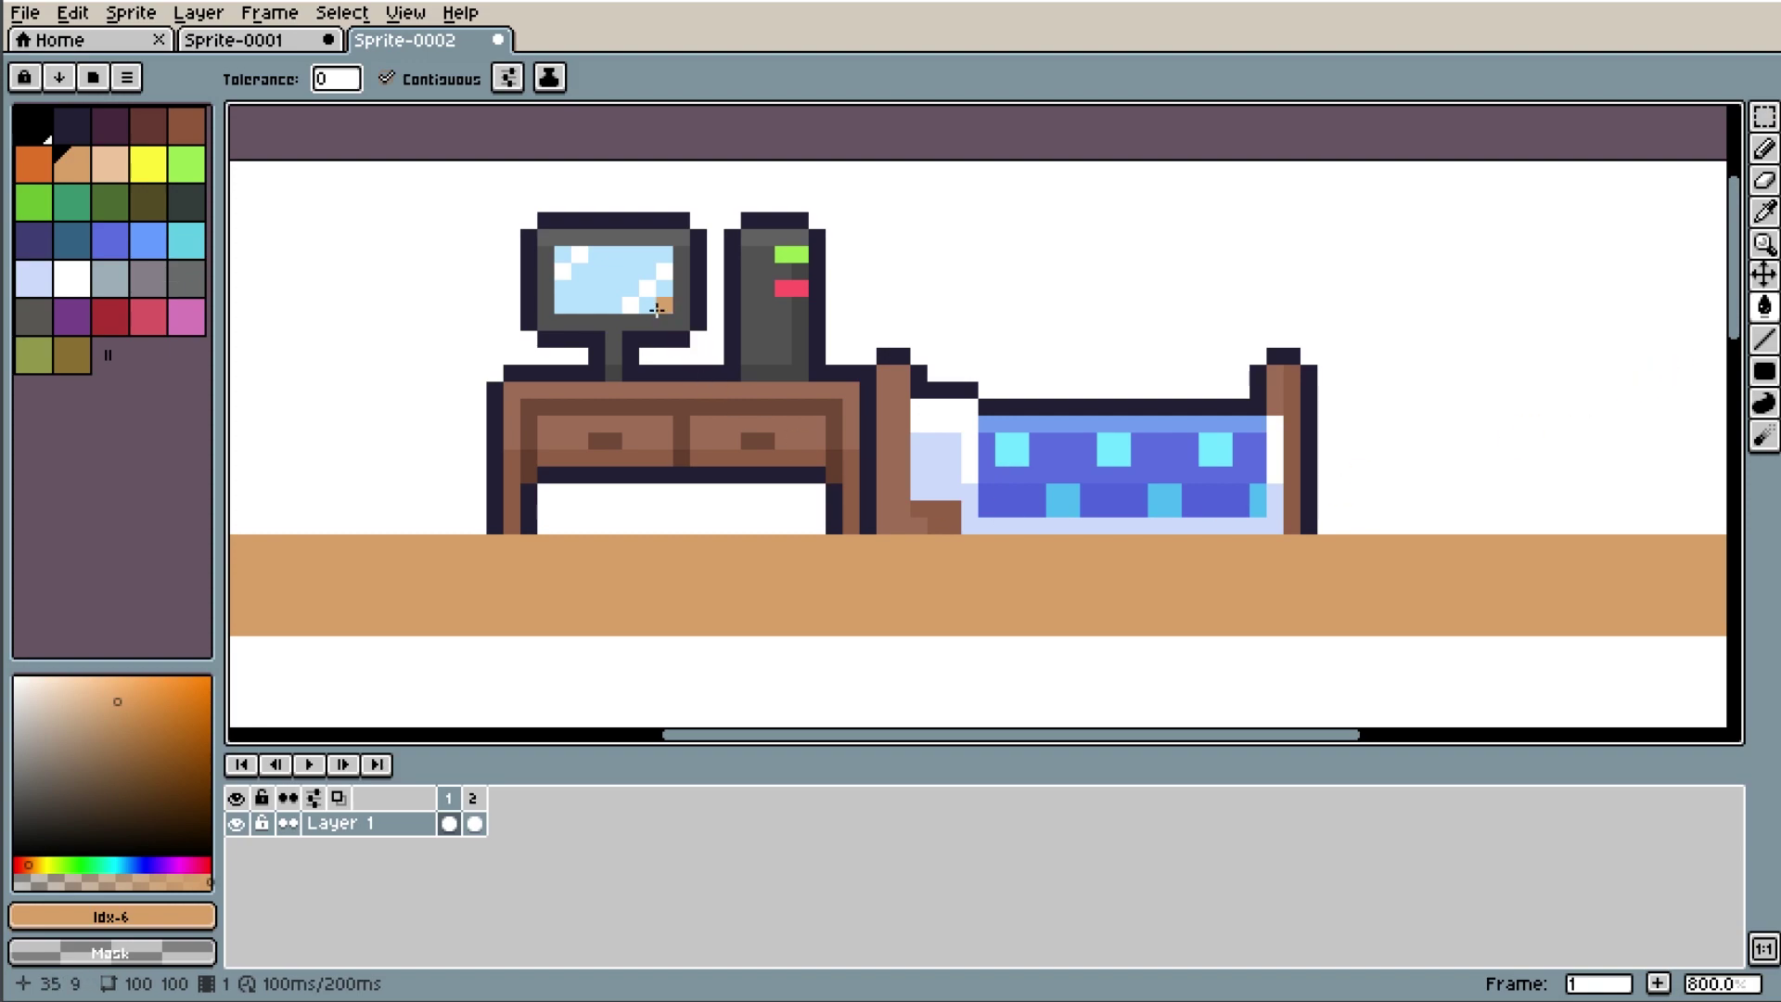
scroll(1056, 464, "down", 1)
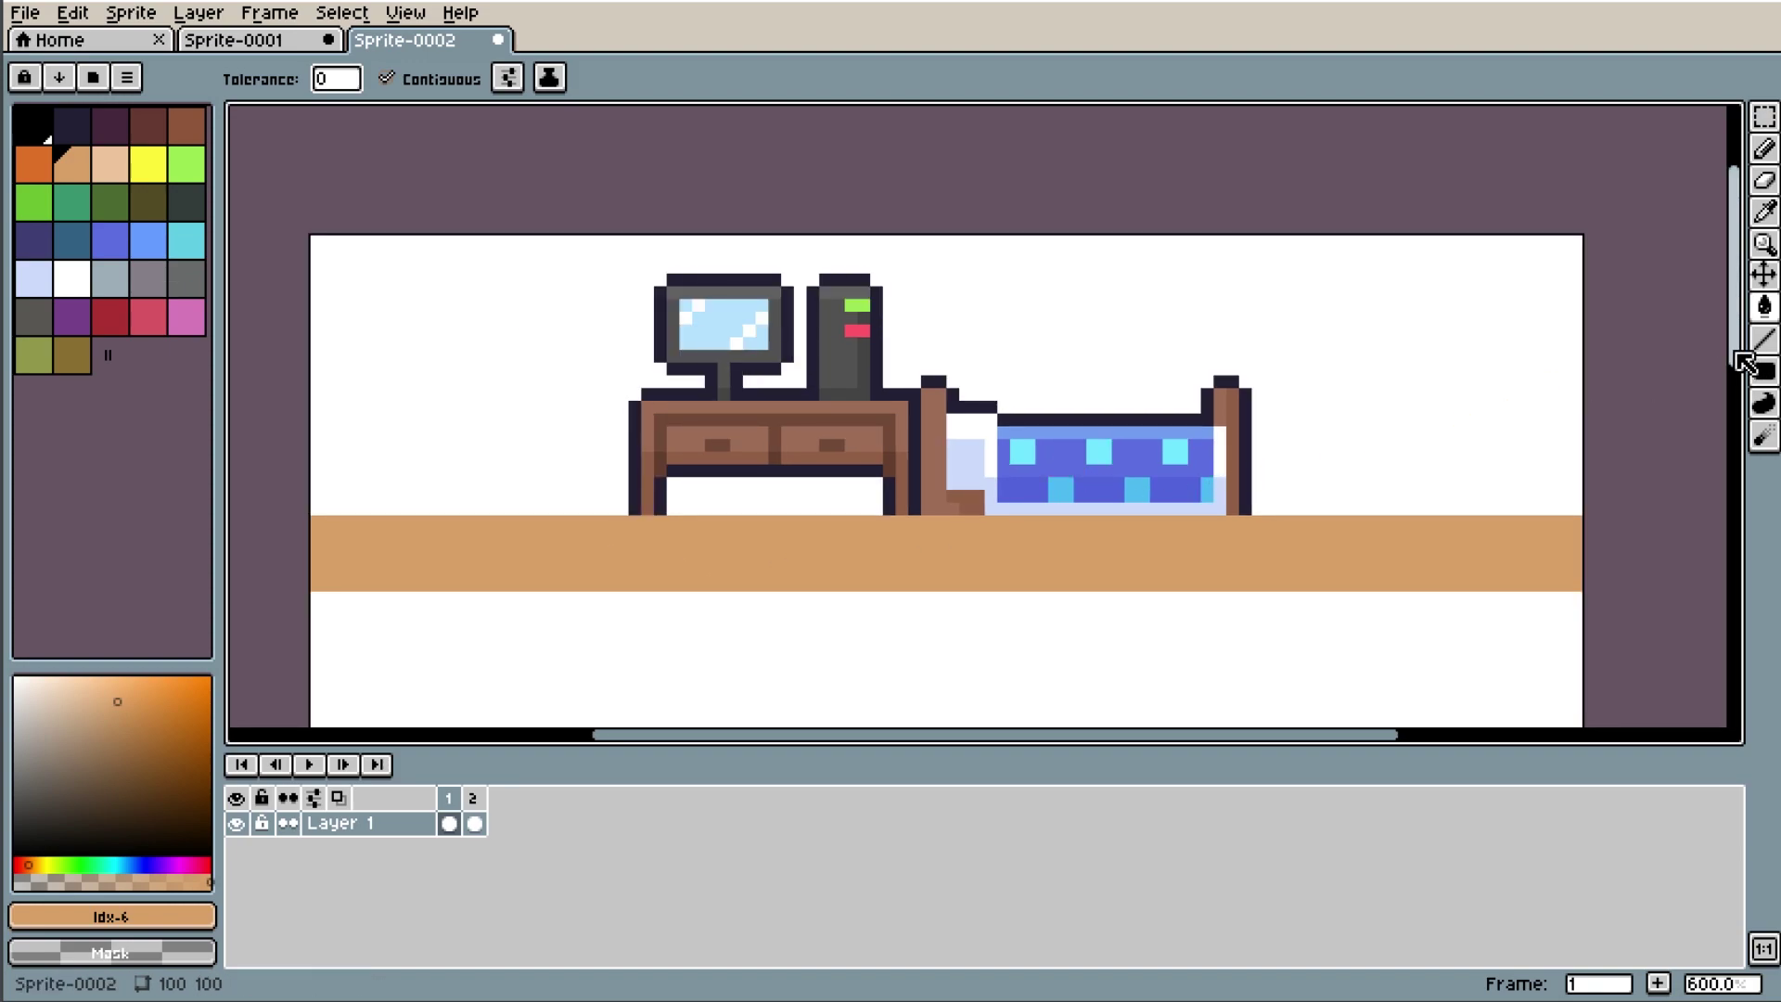
left_click_drag(1738, 354, 1747, 367)
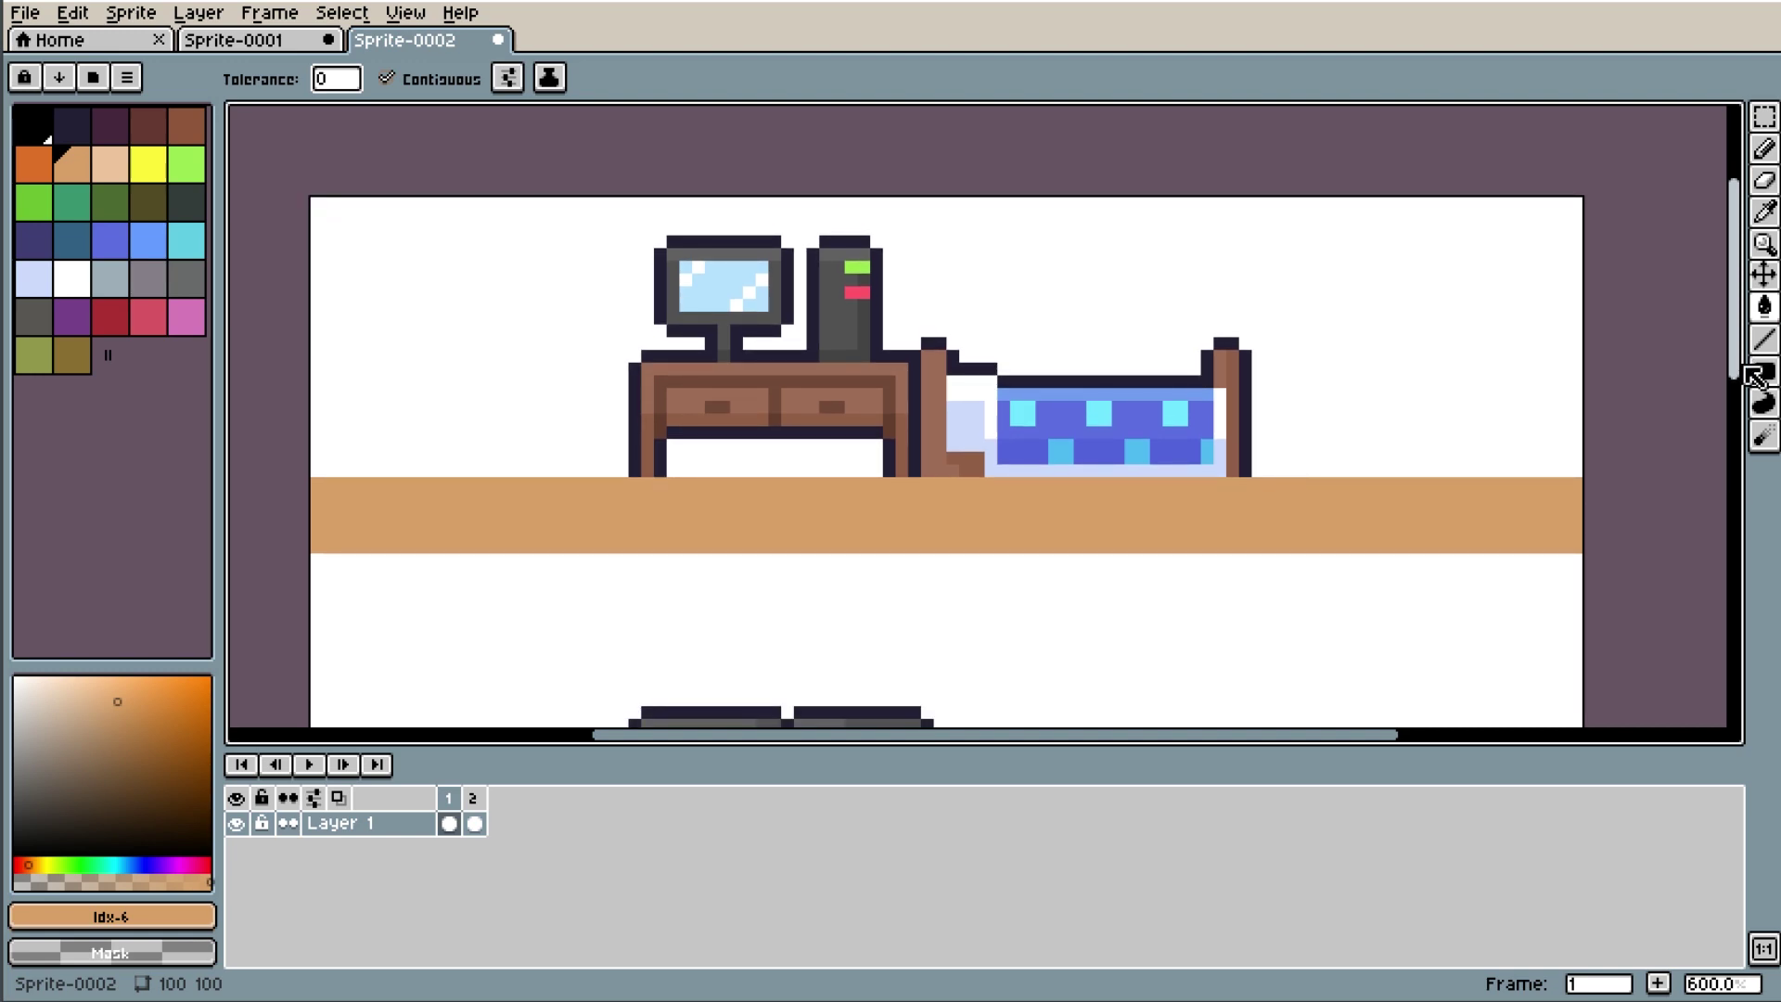
mouse_move(1753, 376)
left_mouse_down()
mouse_move(1751, 526)
mouse_move(1741, 504)
left_mouse_up()
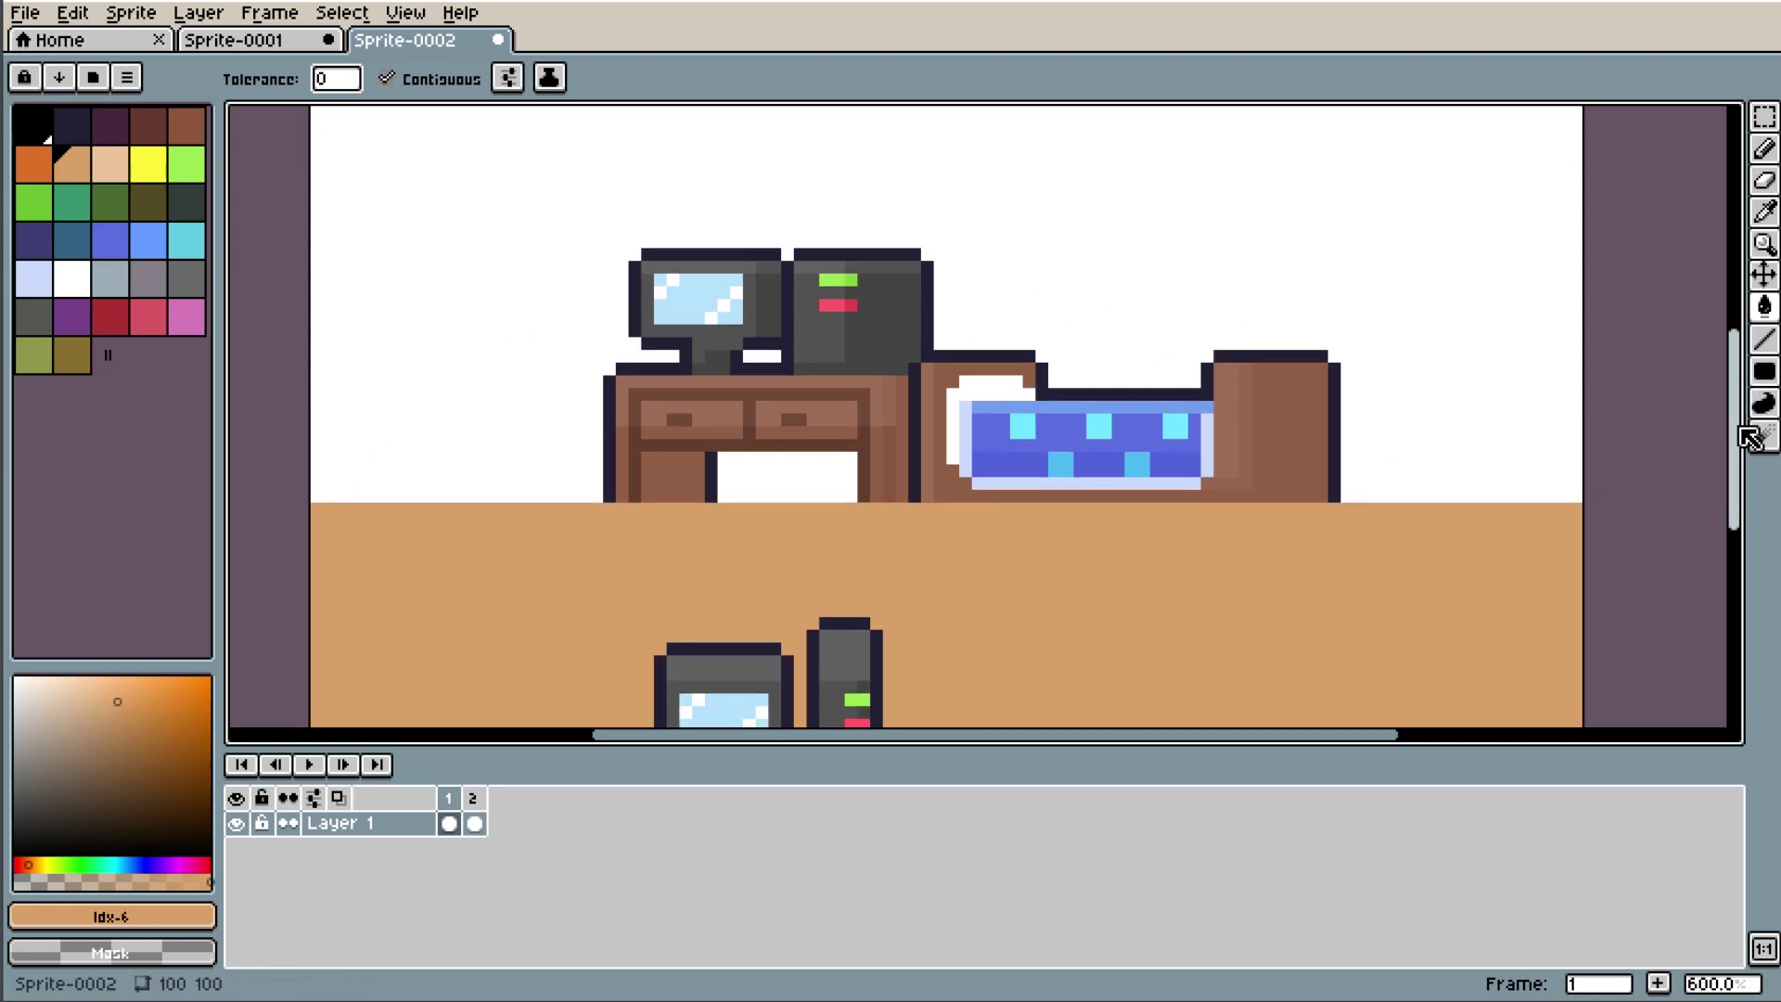
left_click_drag(1735, 408, 1735, 538)
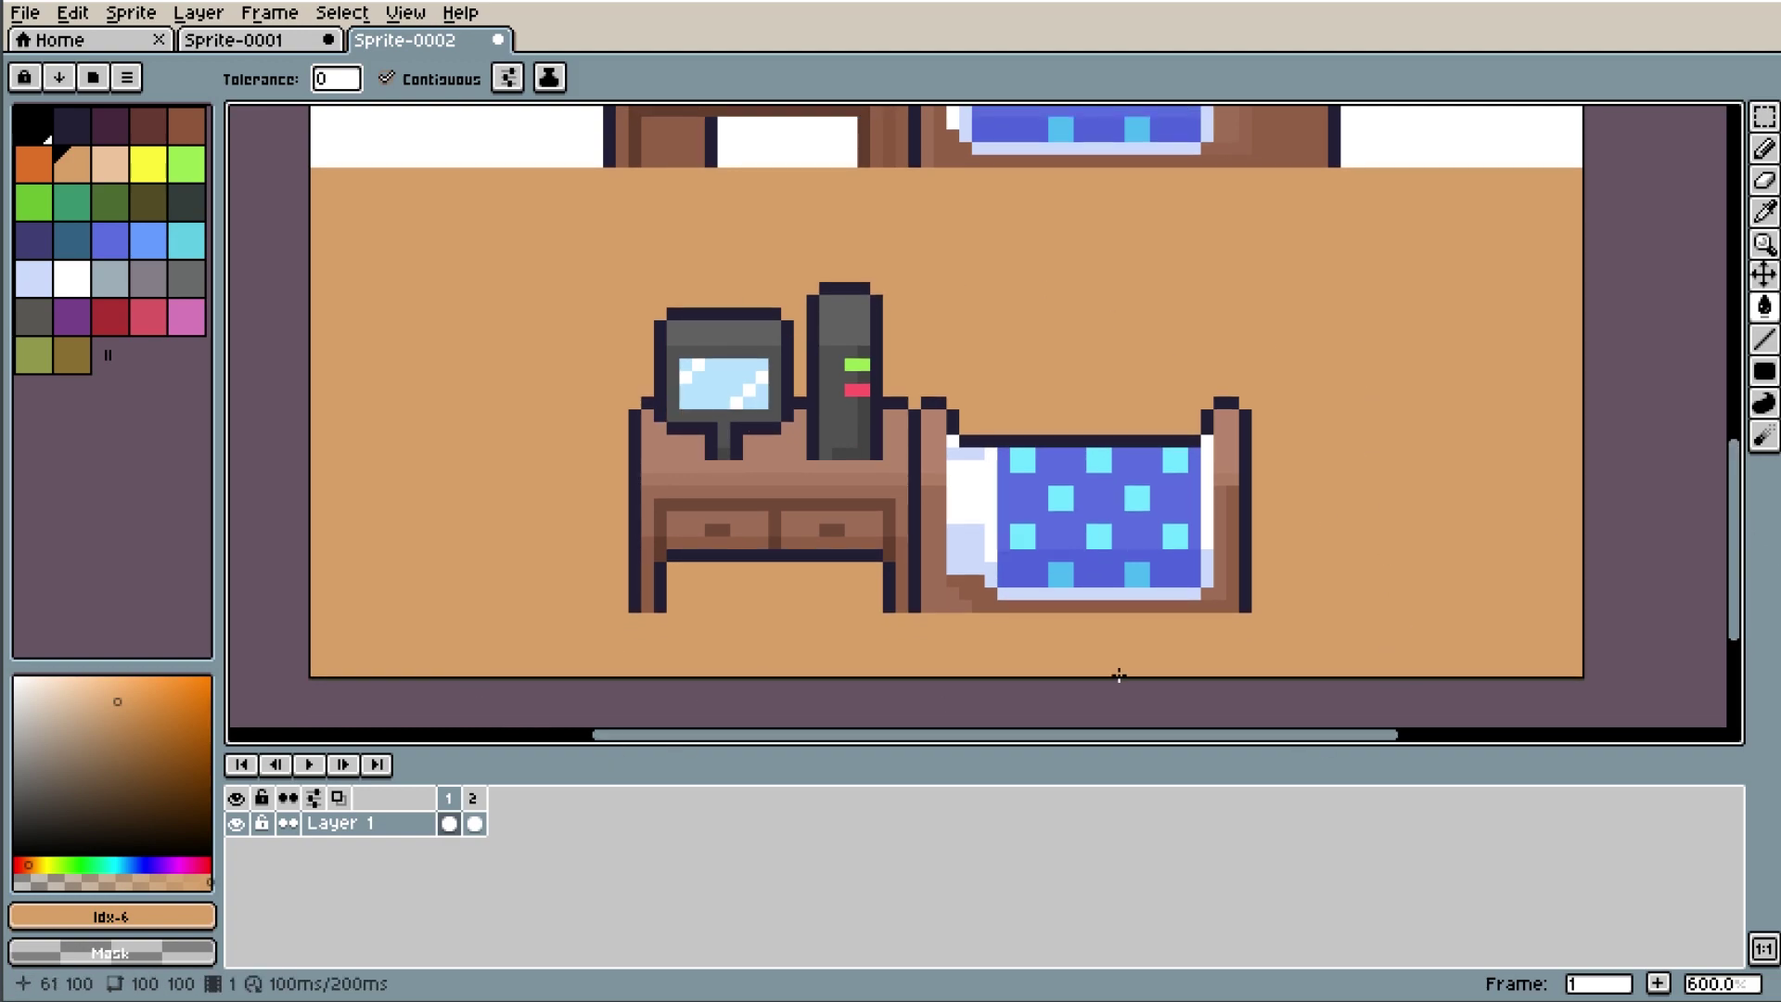
scroll(1598, 436, "down", 6)
scroll(1686, 401, "up", 3)
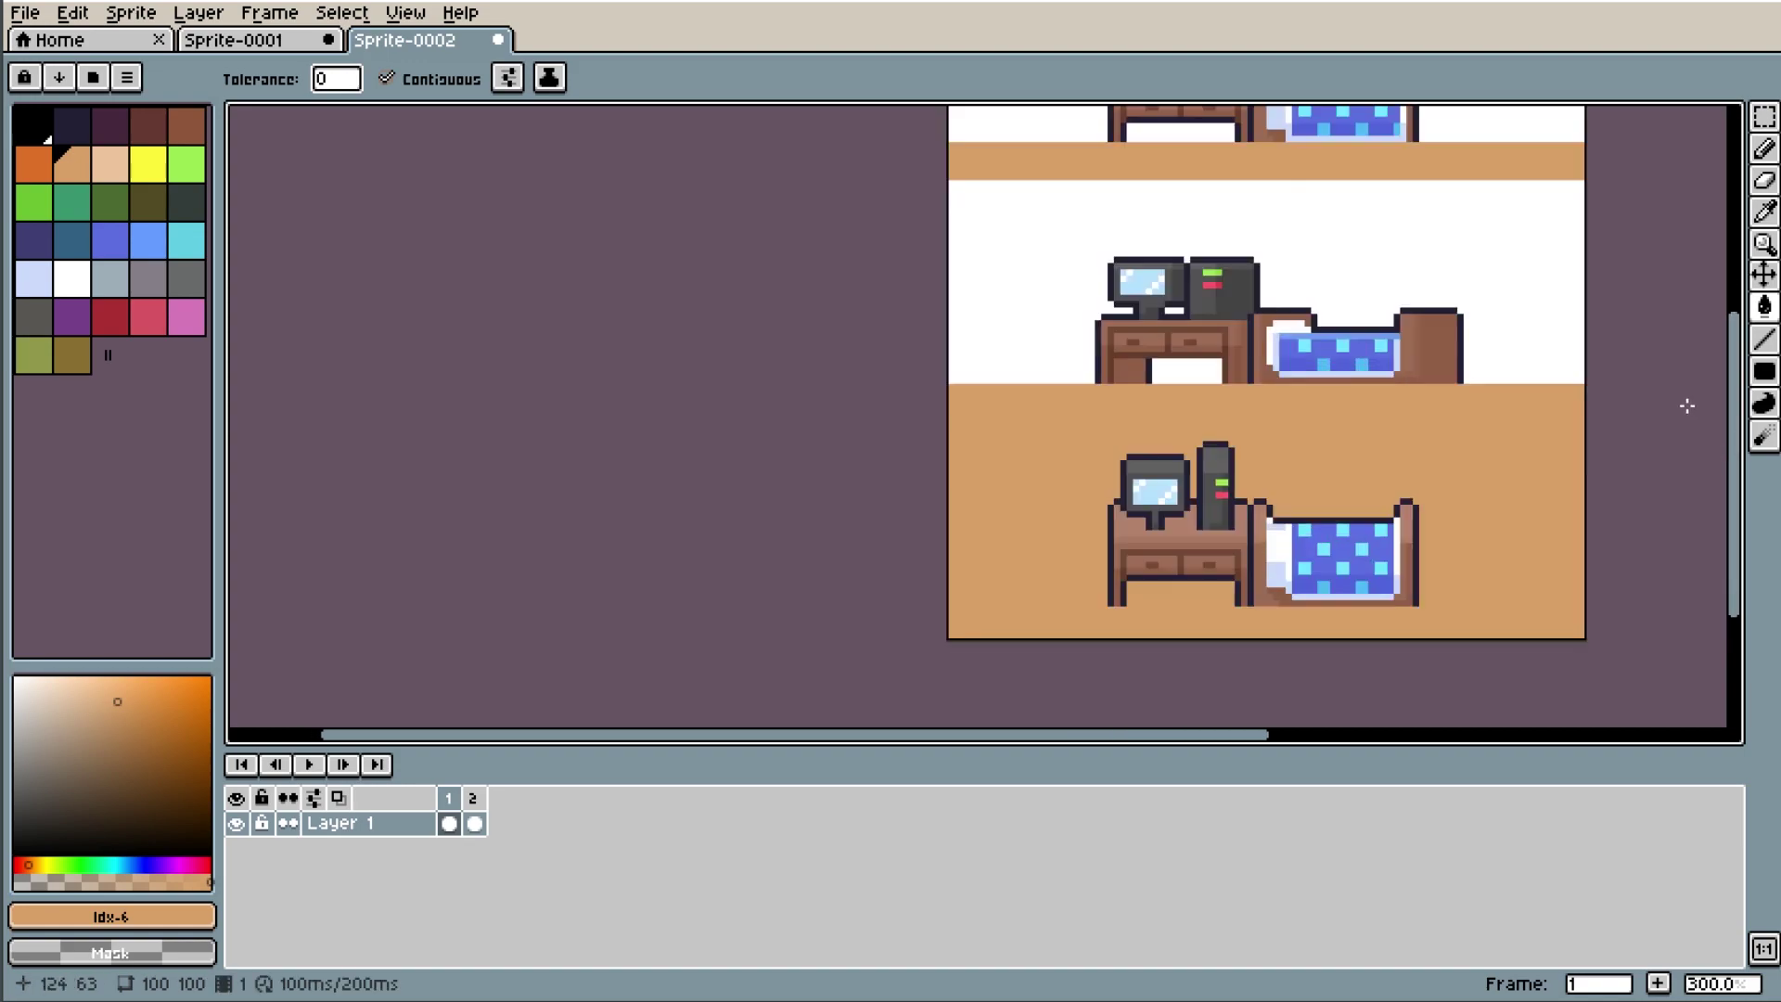
scroll(1685, 401, "up", 1)
scroll(1646, 425, "down", 2)
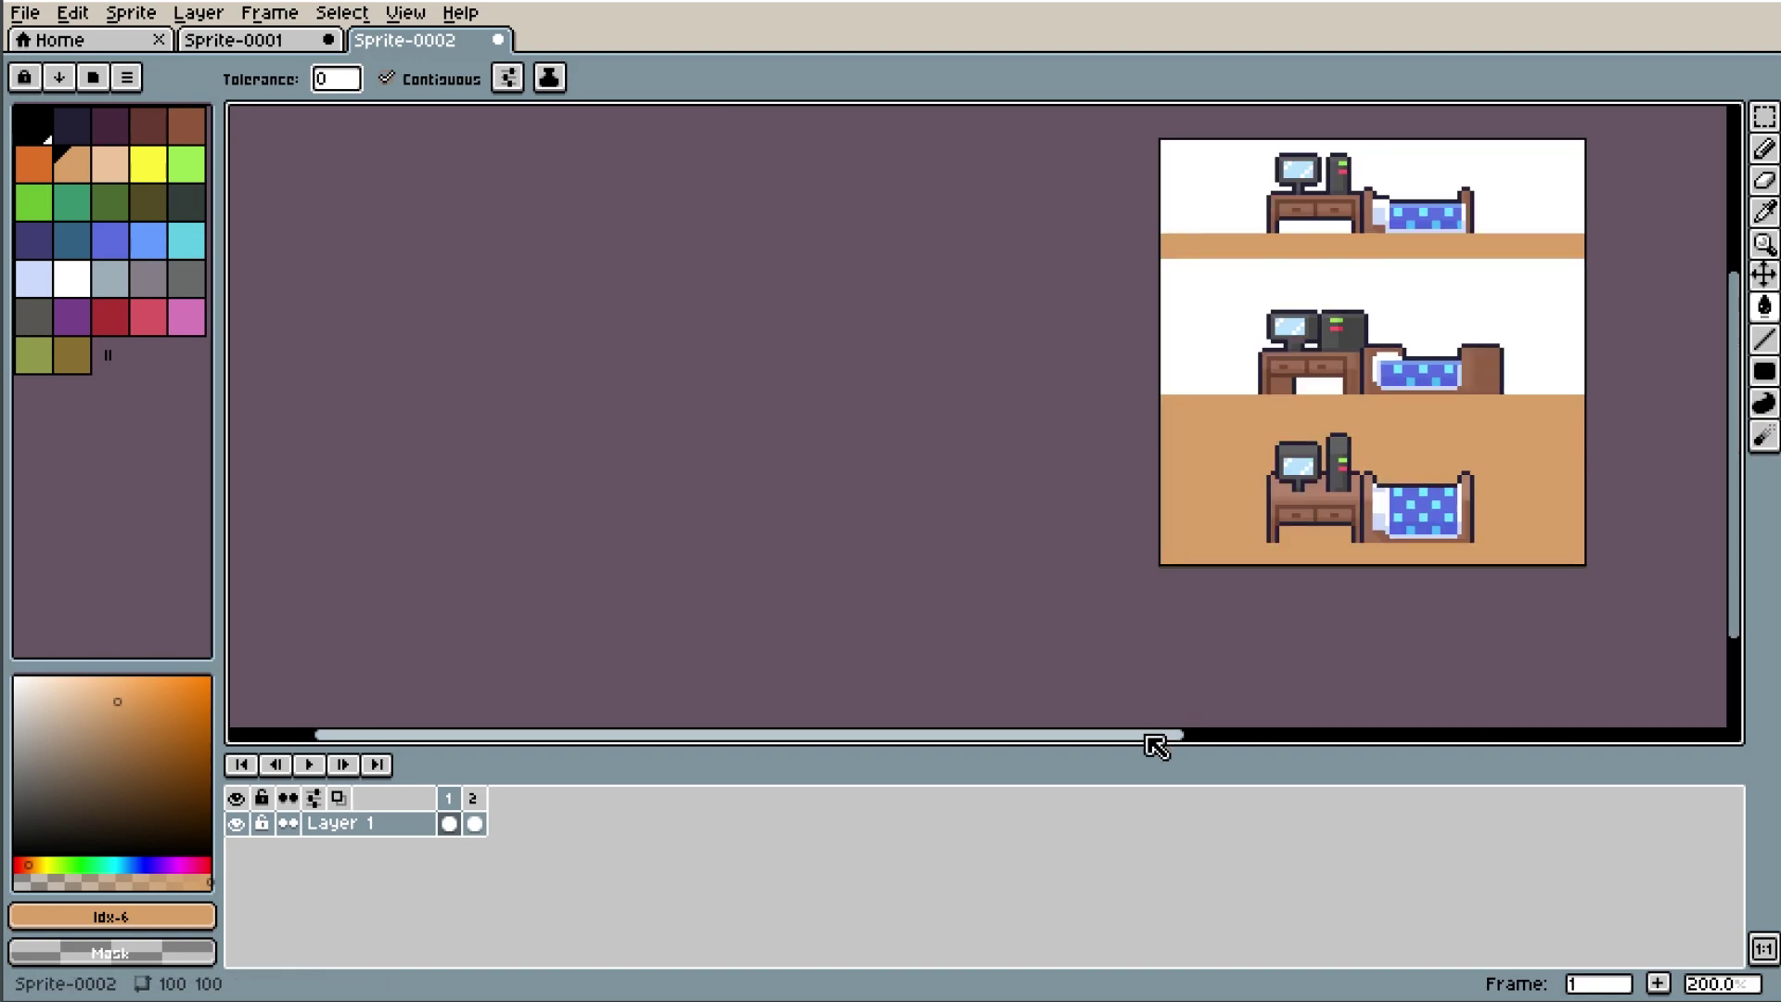
Pan around the room scene, then bring Sprite-0001 with the bed sprites to the front.
left_click_drag(1161, 736, 1419, 738)
scroll(1014, 346, "up", 1)
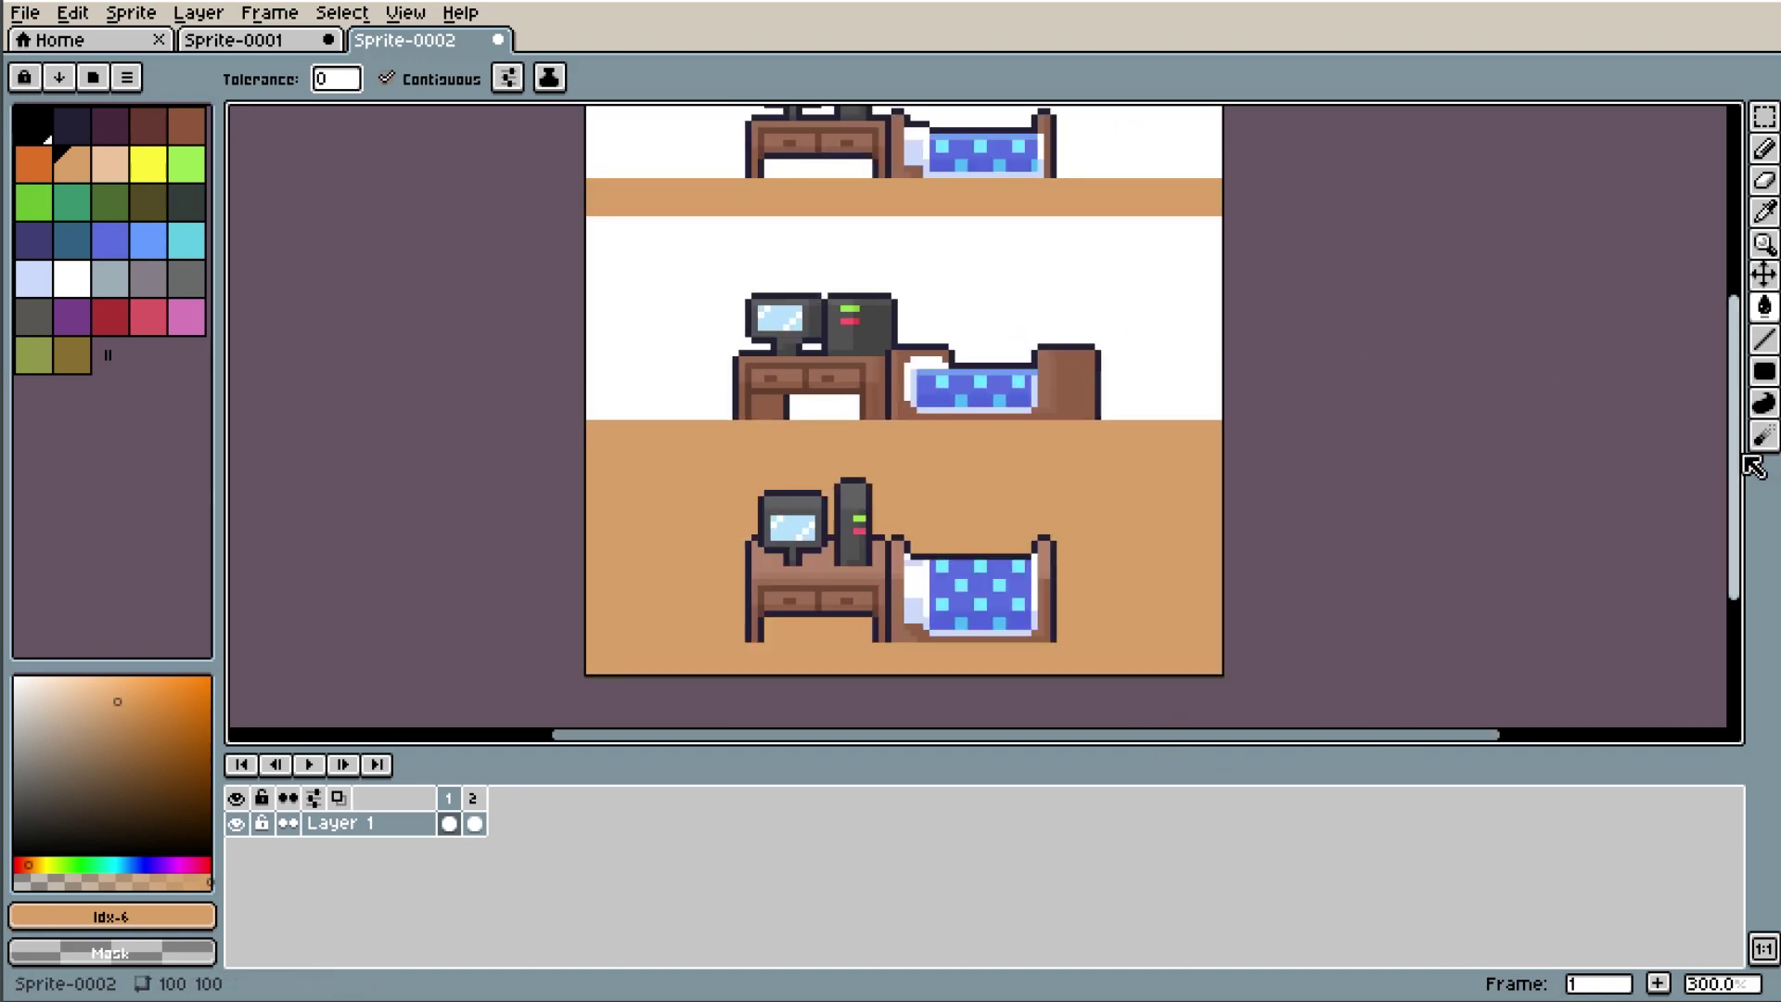
left_click_drag(1740, 465, 1724, 430)
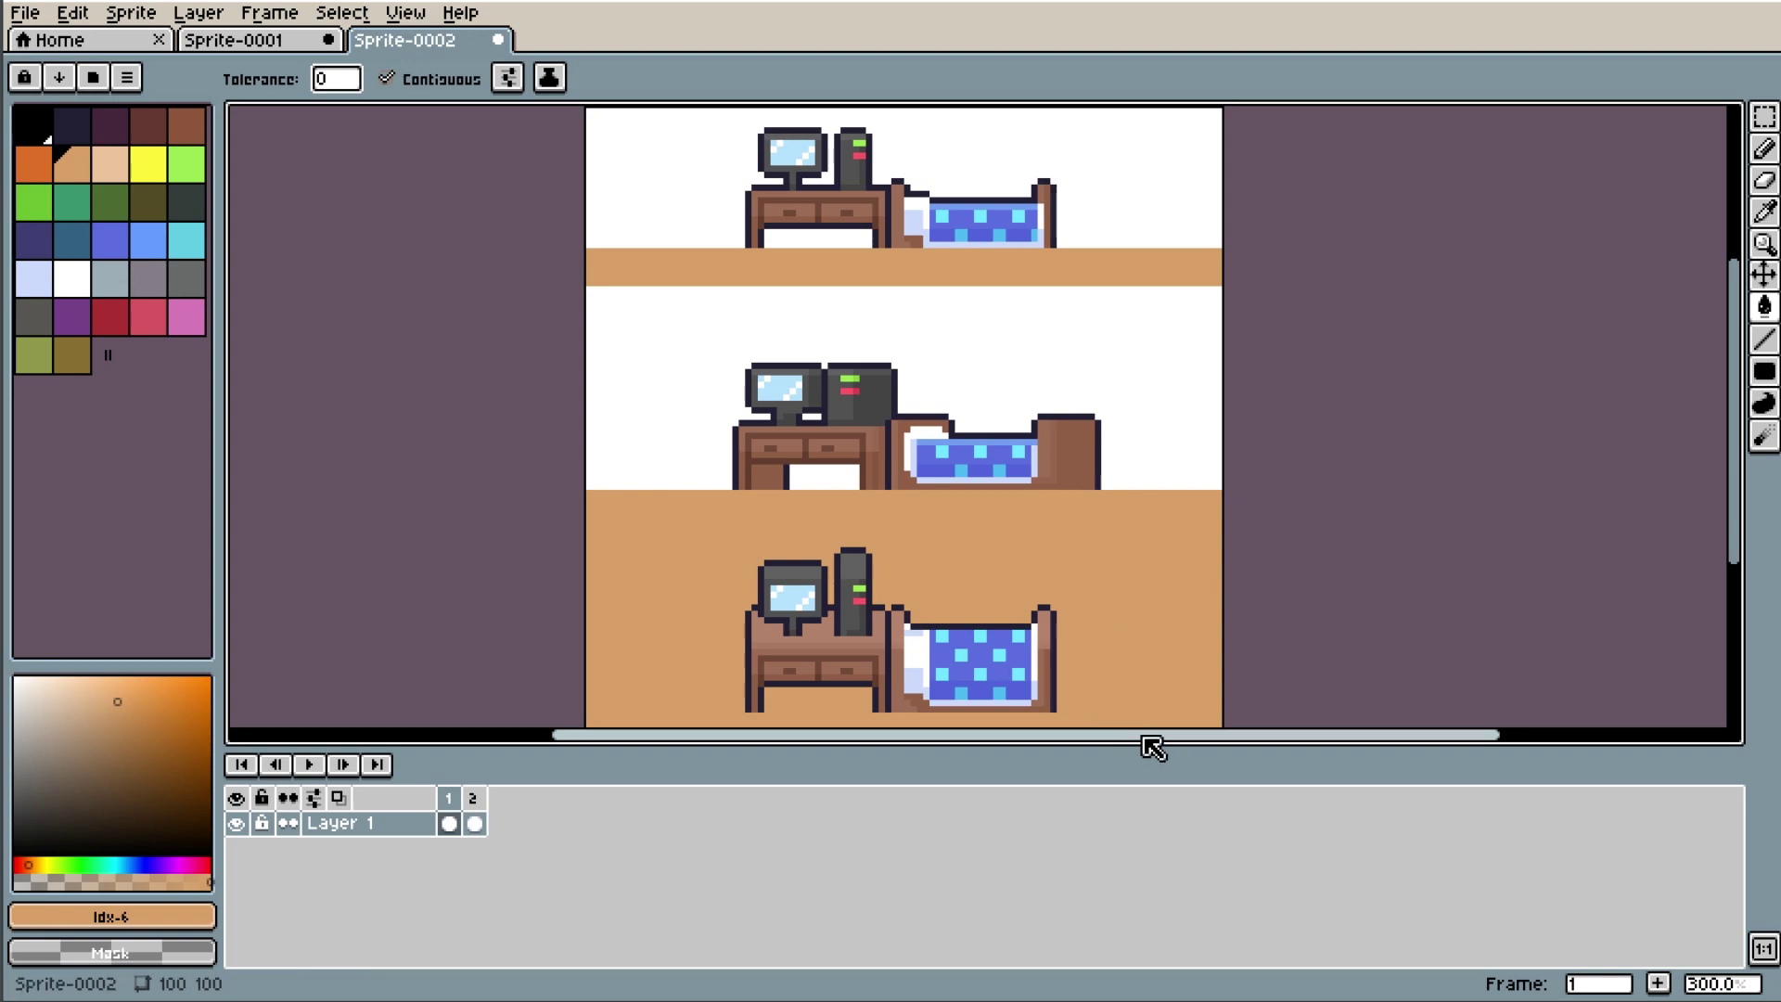
left_click_drag(1150, 745, 1193, 739)
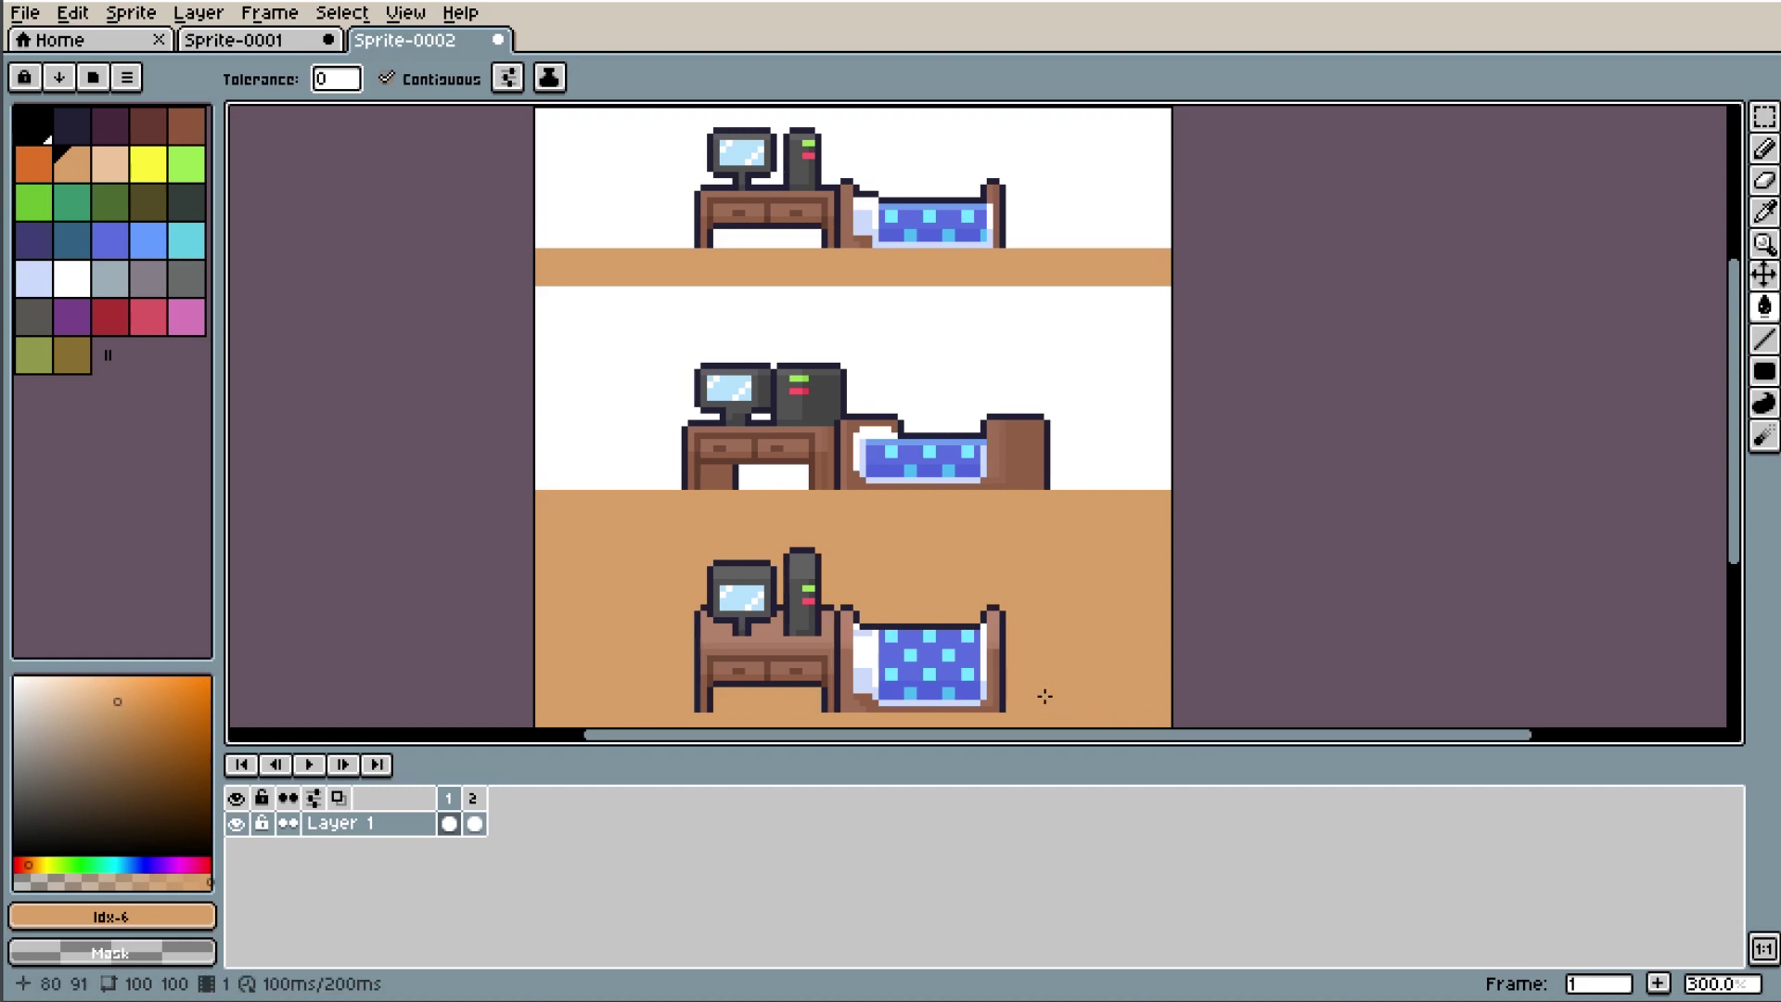
left_click(232, 39)
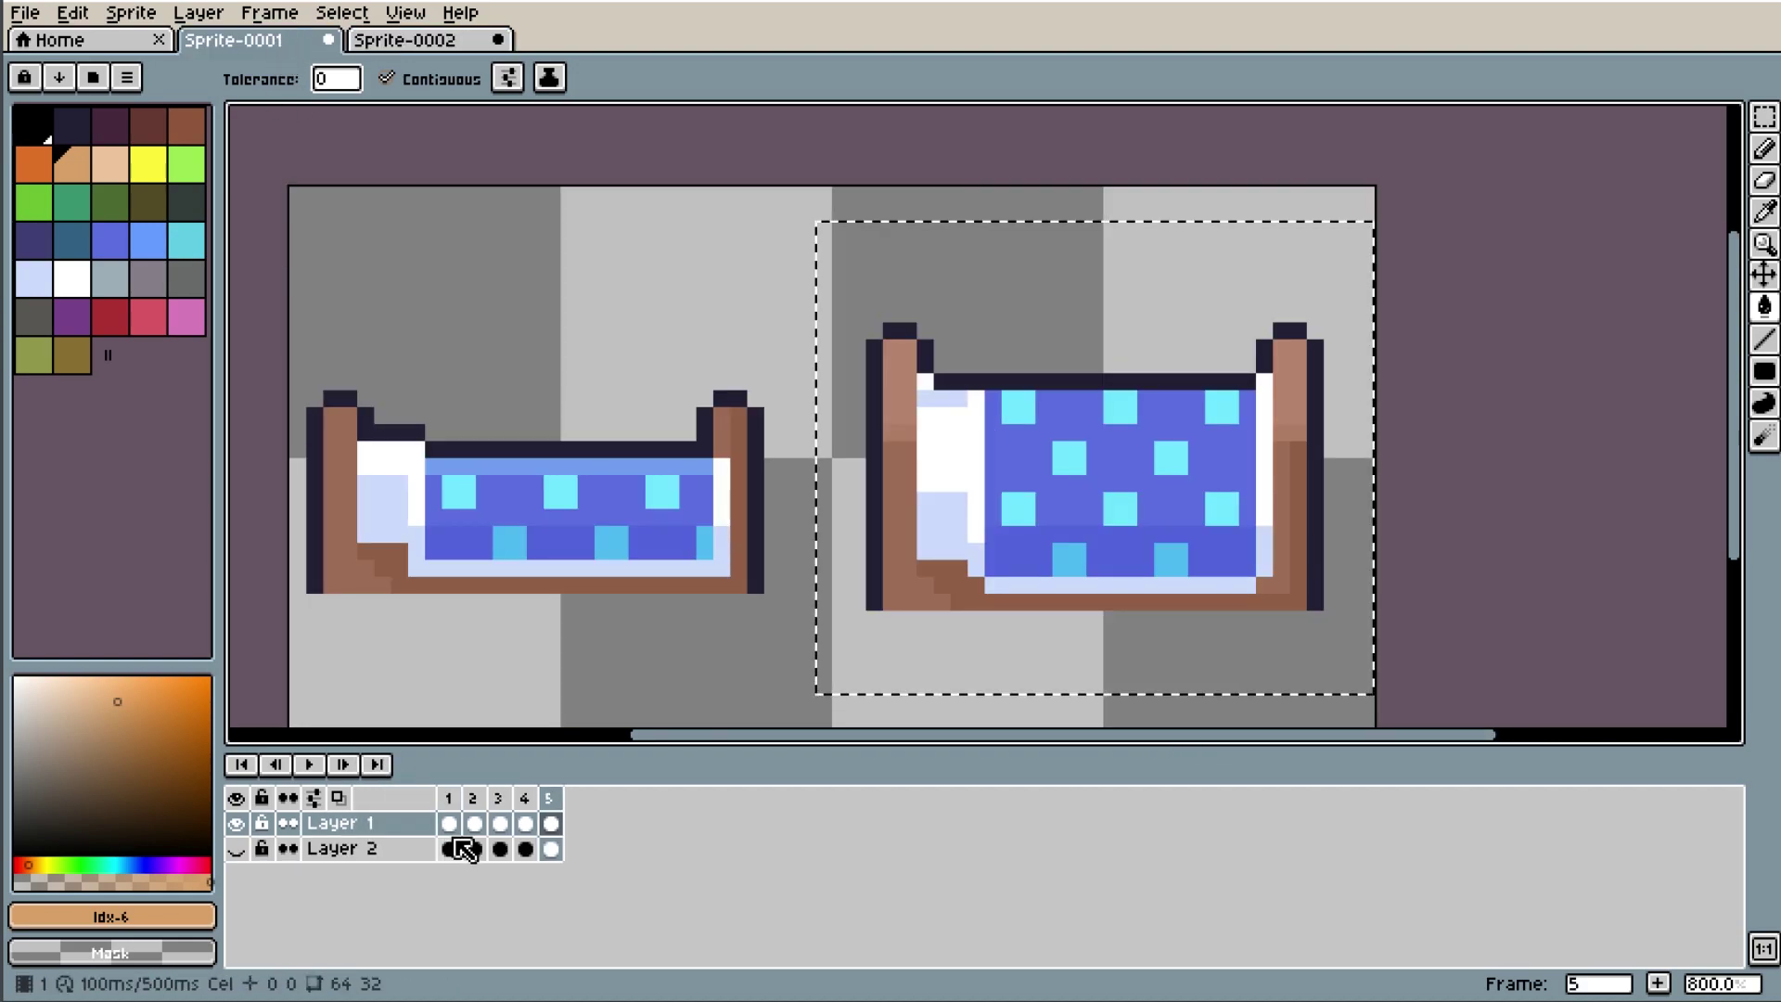
Return Sprite-0001 to frame 1 with the rectangular selection tool active.
key("Home")
key("m")
scroll(1558, 458, "down", 2)
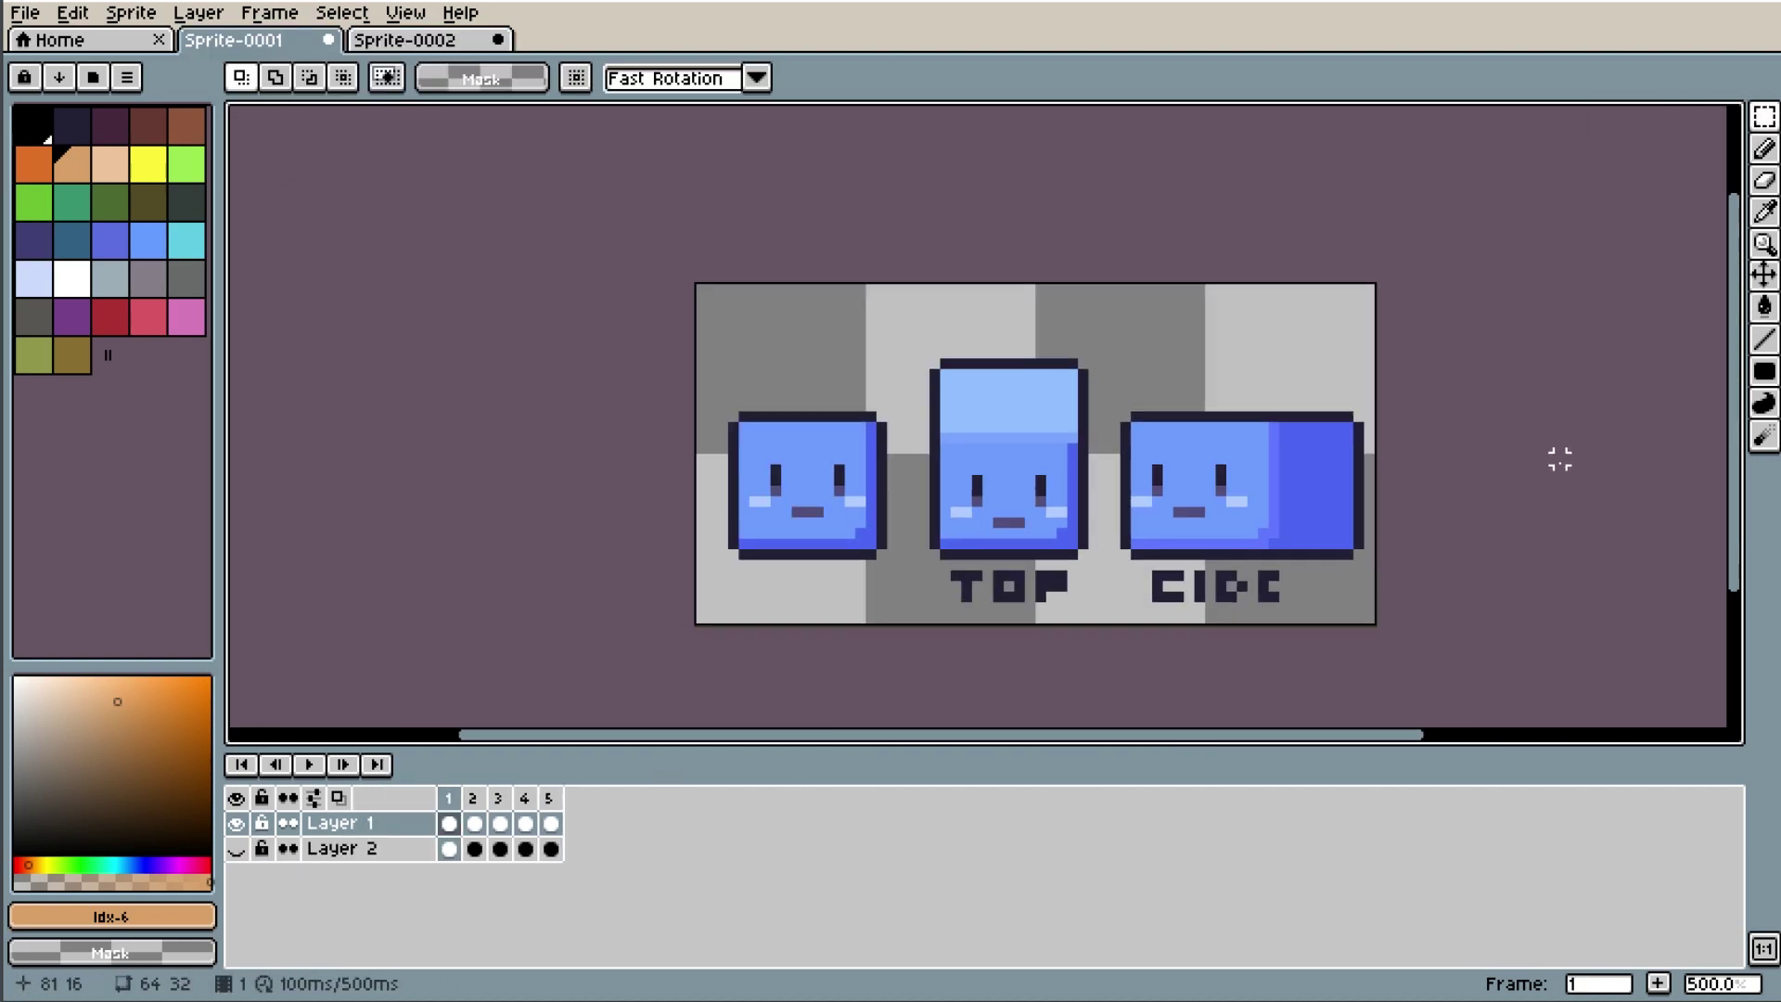
scroll(1560, 458, "up", 1)
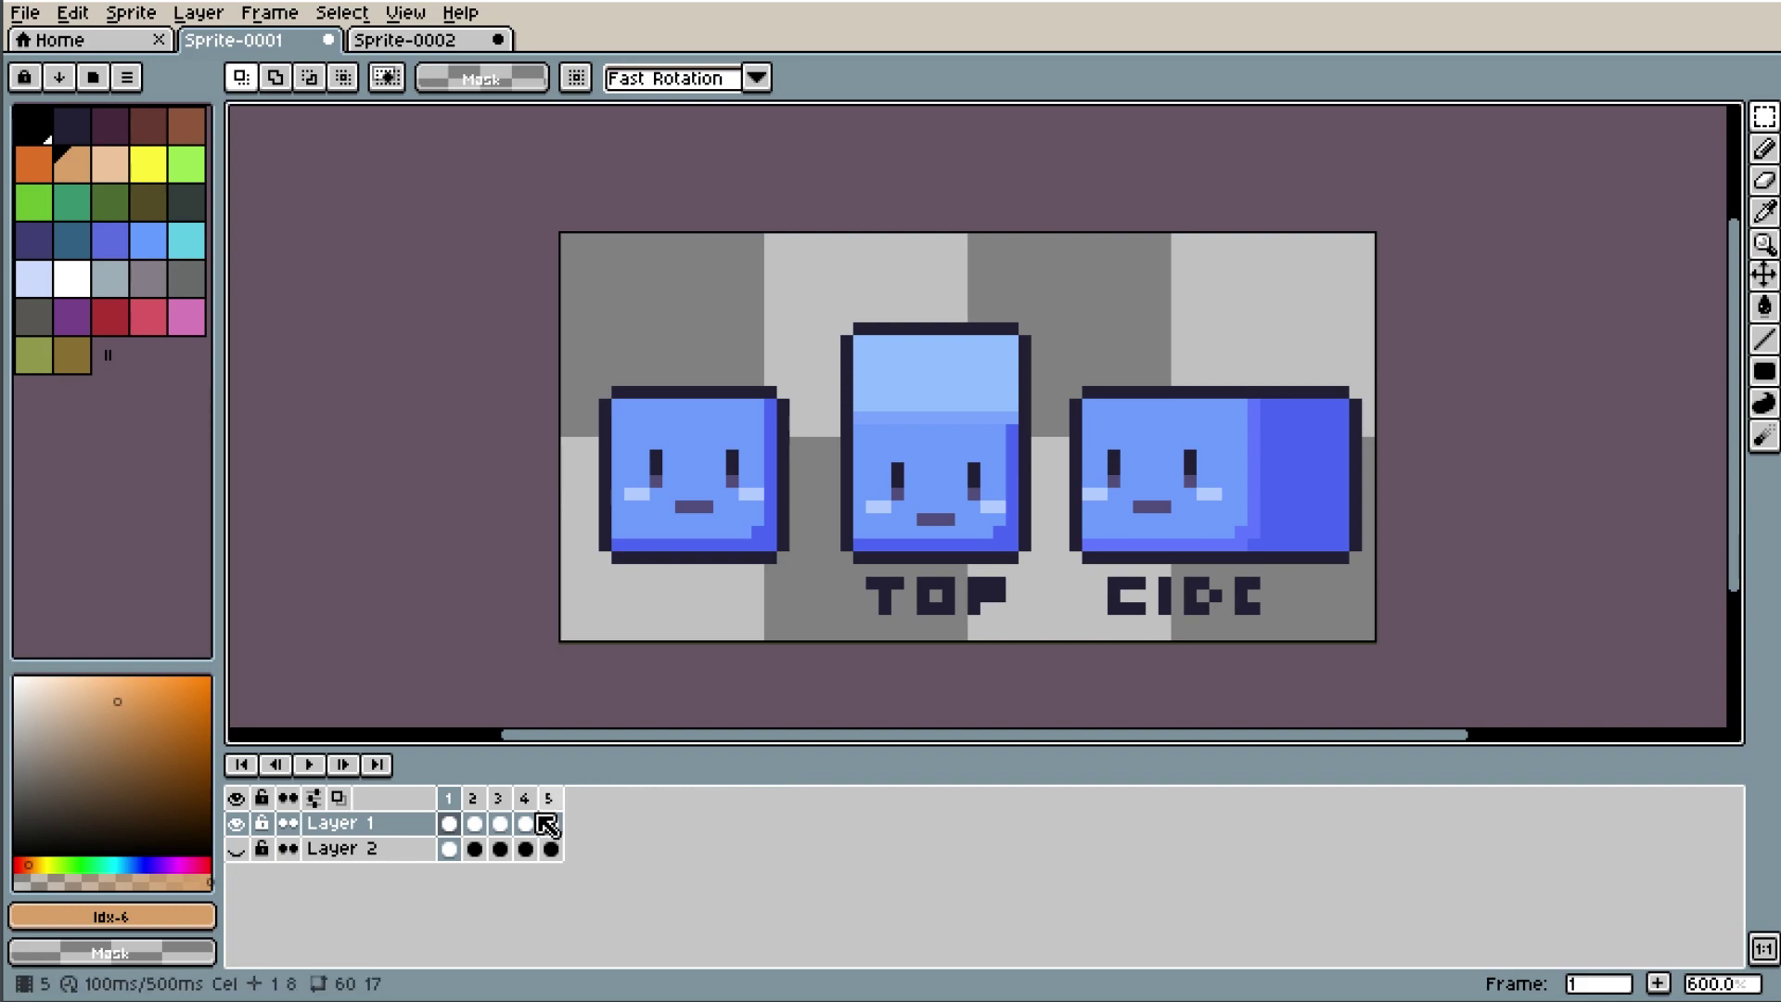
Step through frames 2–5 to review the computer desks and bed sprites.
left_click(478, 818)
left_click(501, 816)
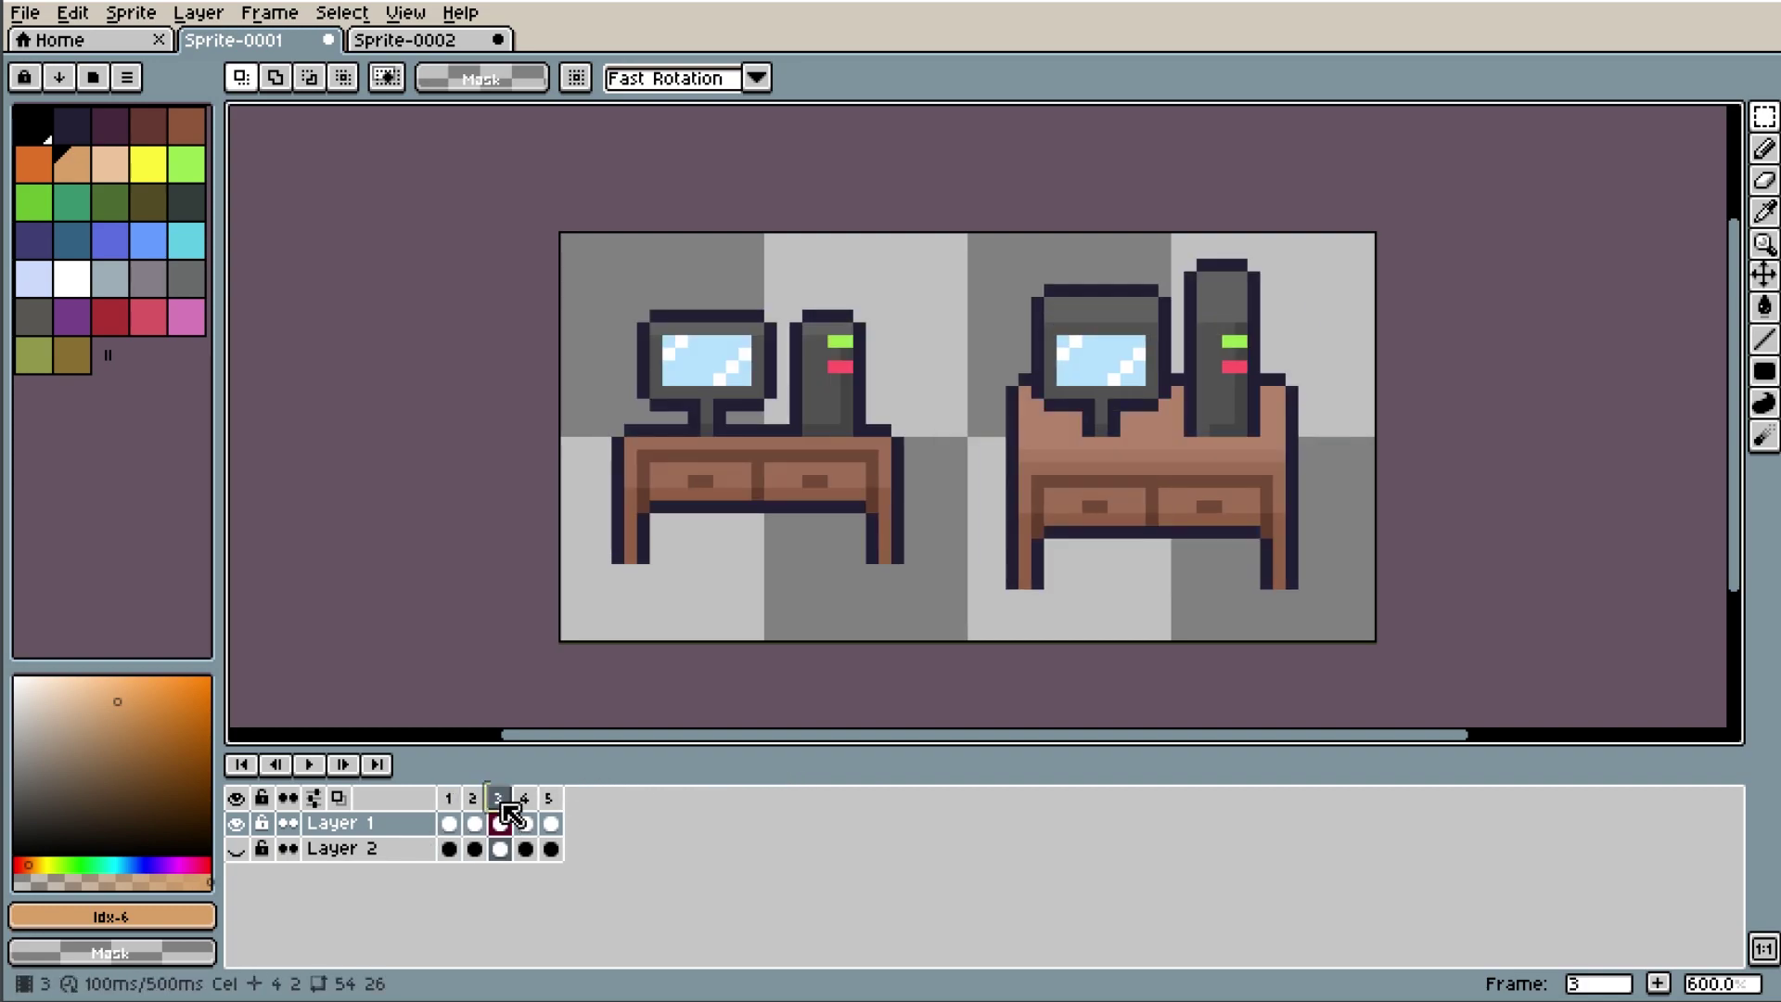
left_click(527, 814)
left_click(551, 822)
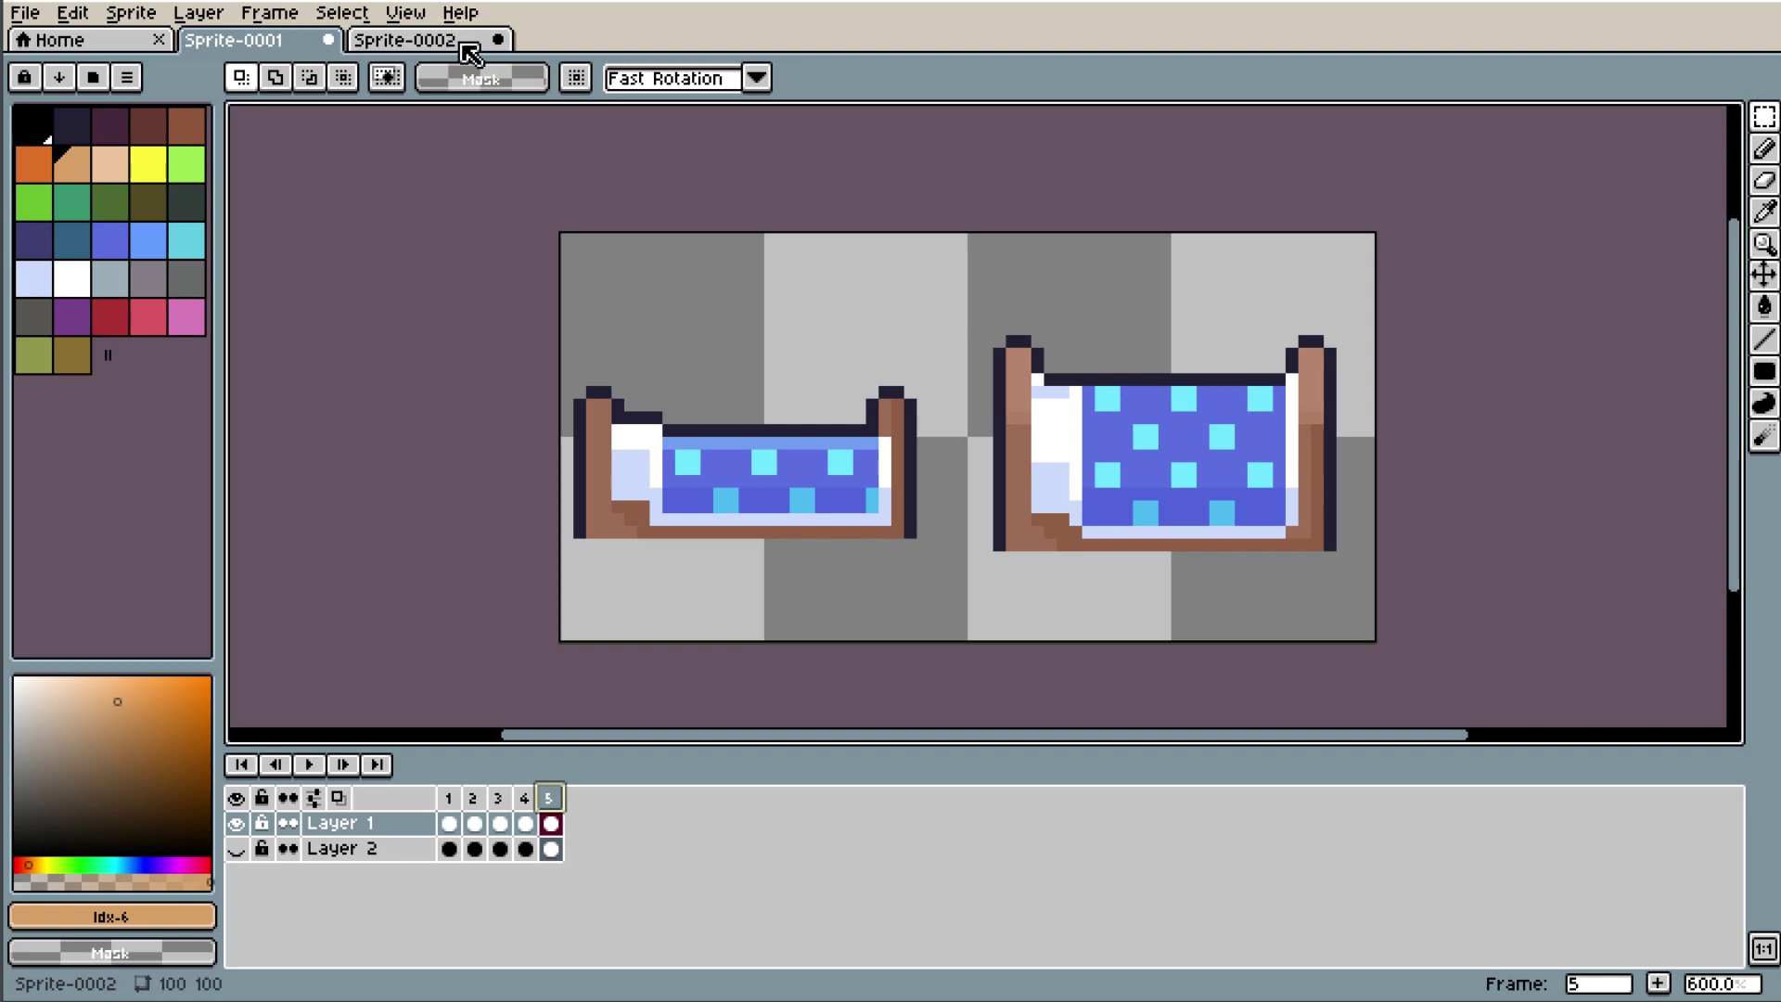
left_click(470, 54)
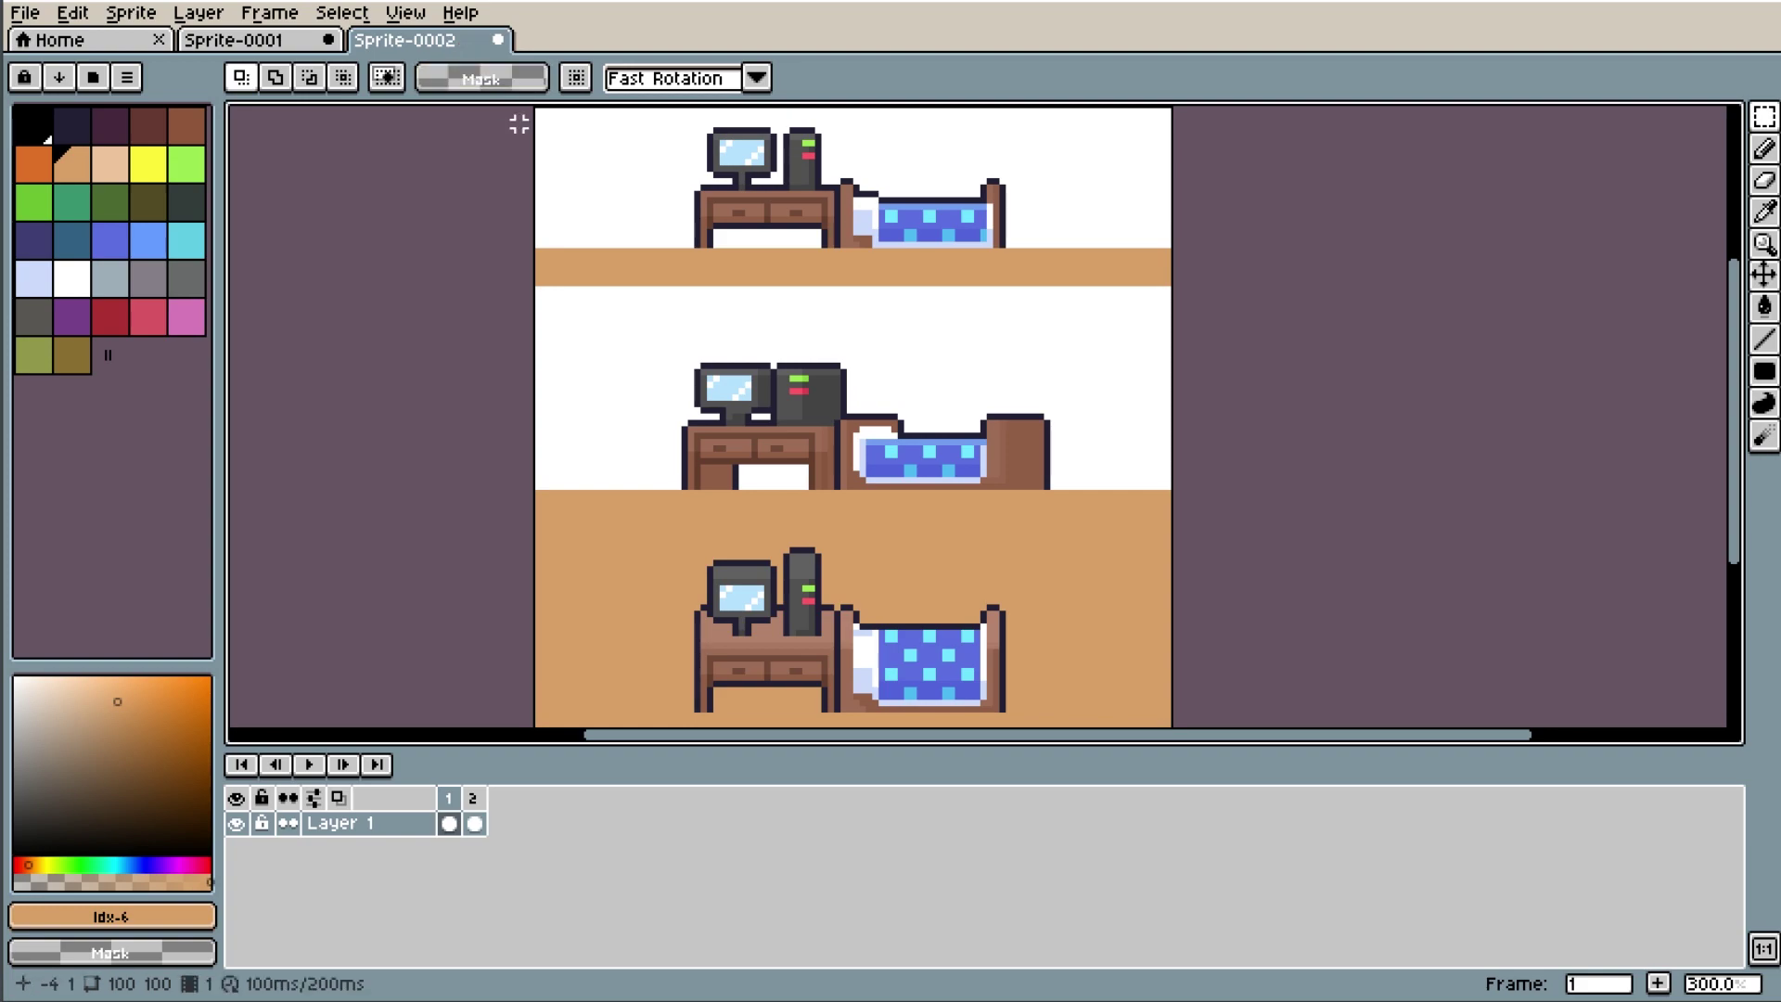